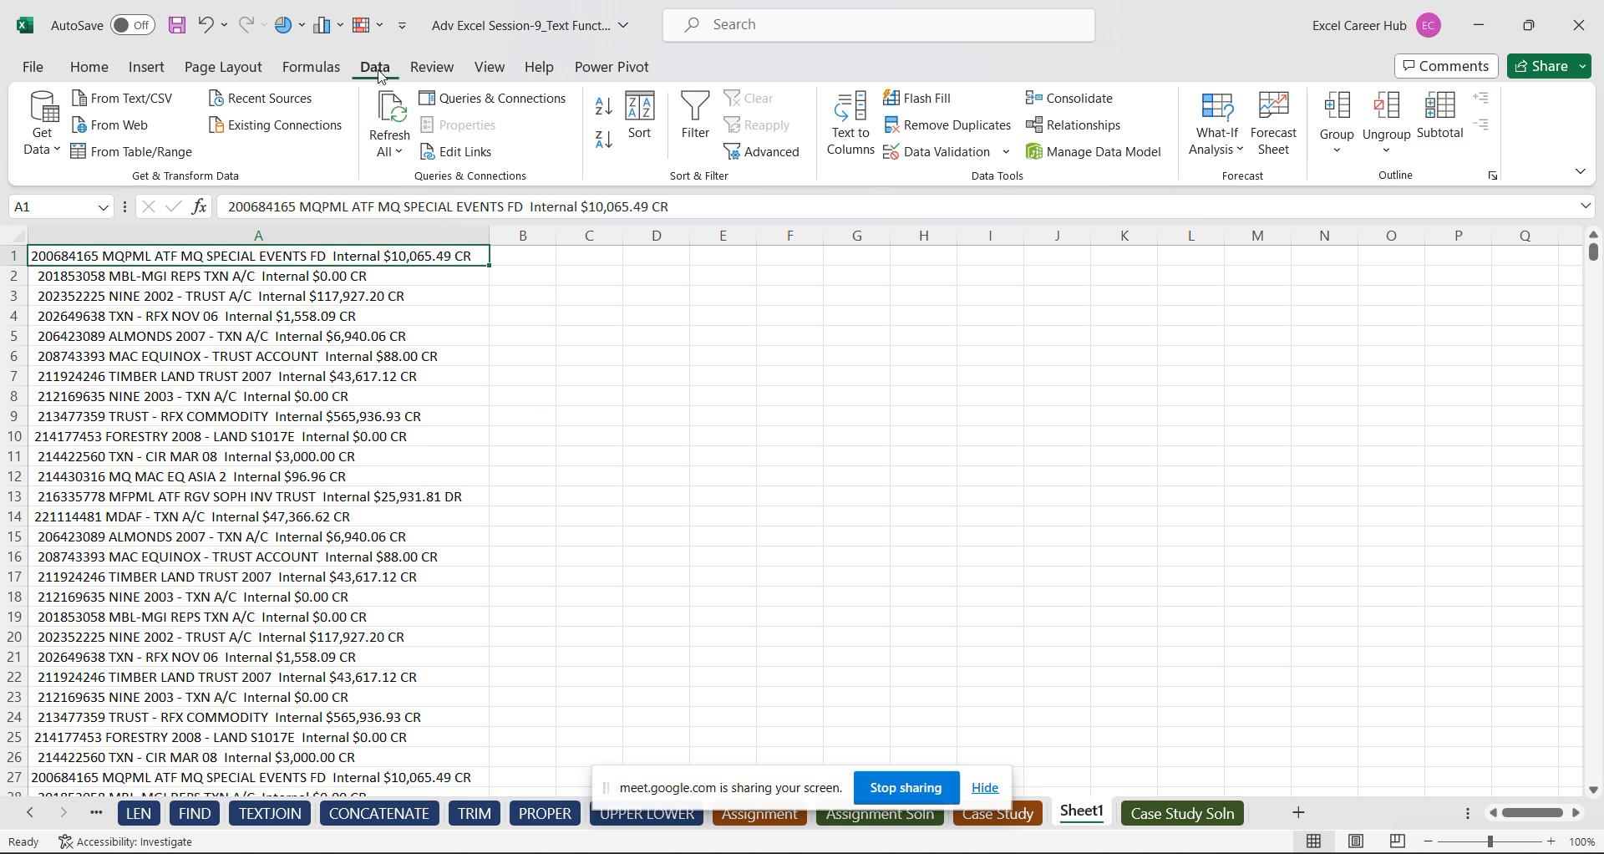
Load the range A1:A56760 as a table without headers into the Power Query Editor.
{"action": "left_click", "coordinate": [134, 151]}
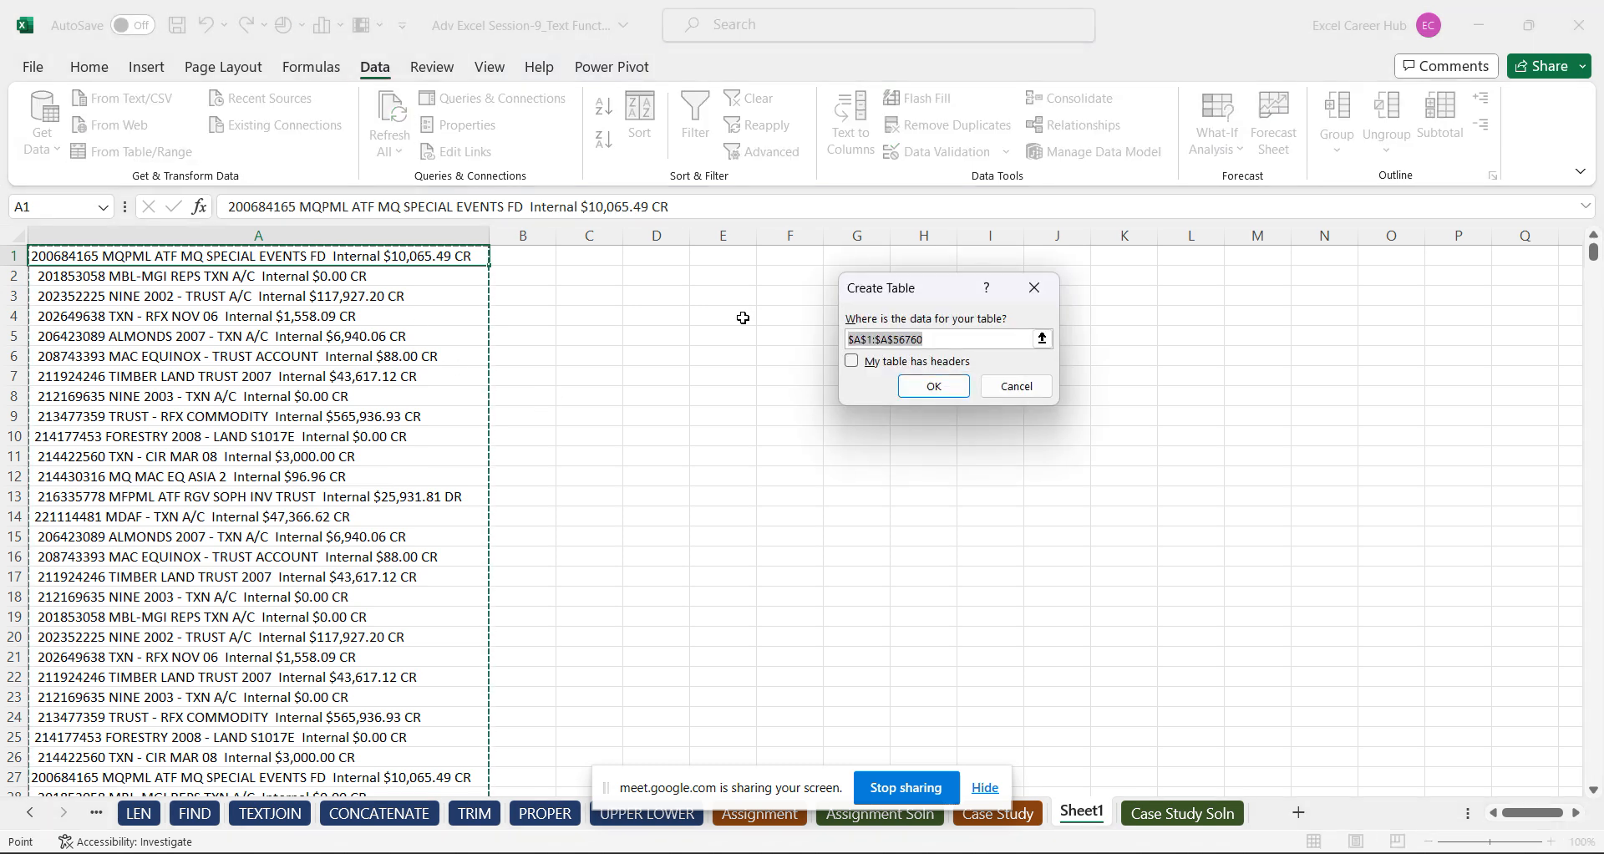
{"action": "left_click_drag", "start_coordinate": [925, 287], "coordinate": [468, 127]}
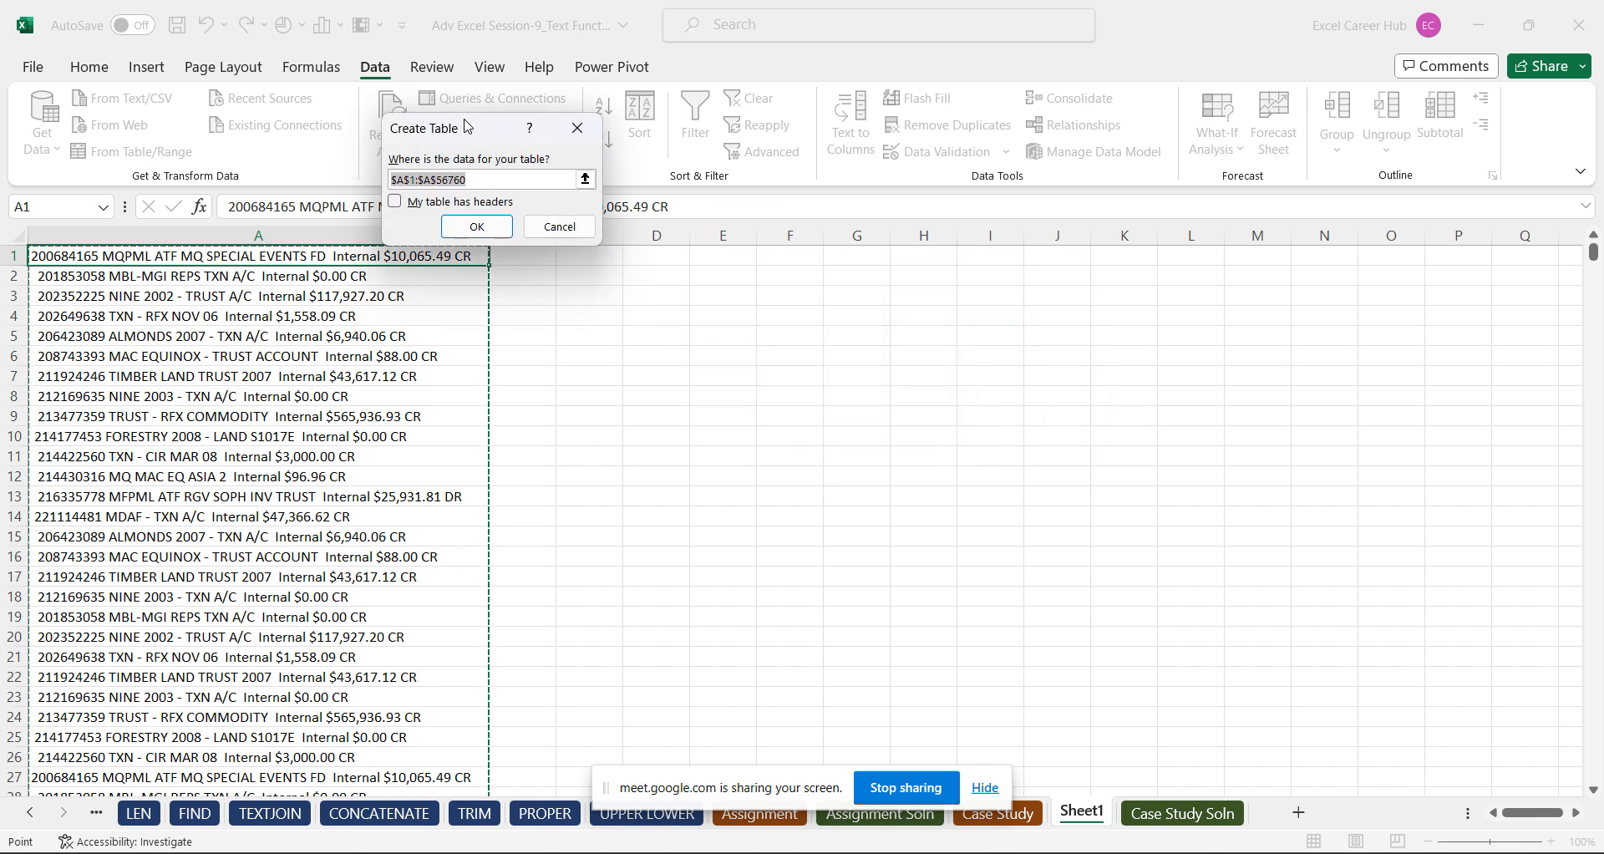
{"action": "left_click", "coordinate": [558, 227]}
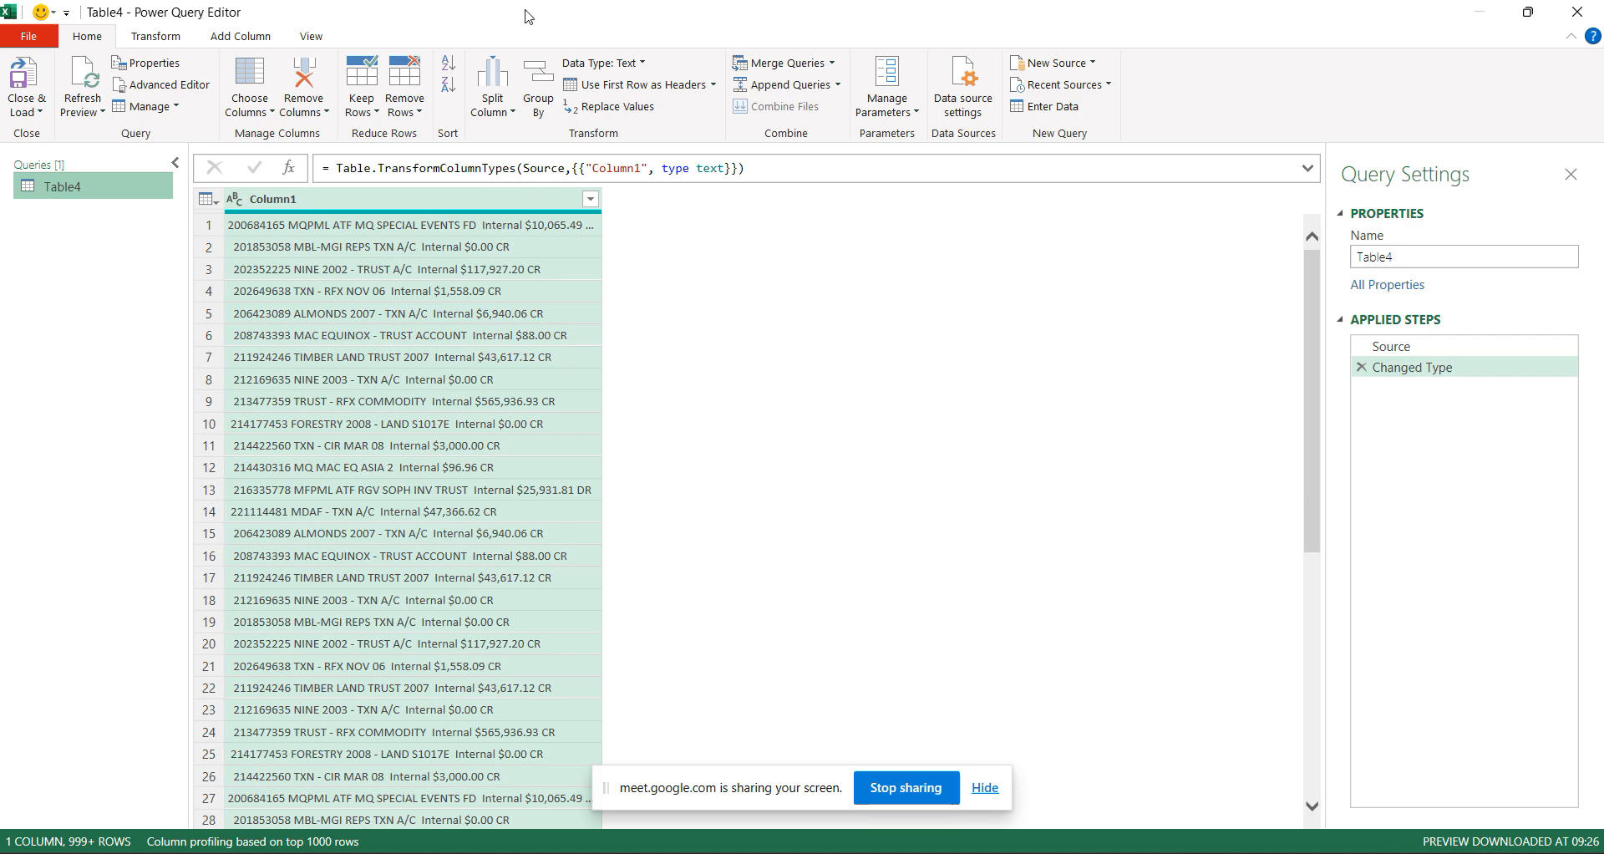
{"action": "left_click_drag", "start_coordinate": [528, 17], "coordinate": [384, 3]}
Trim the leading and trailing spaces from the text in Column1.
{"action": "left_click", "coordinate": [155, 36]}
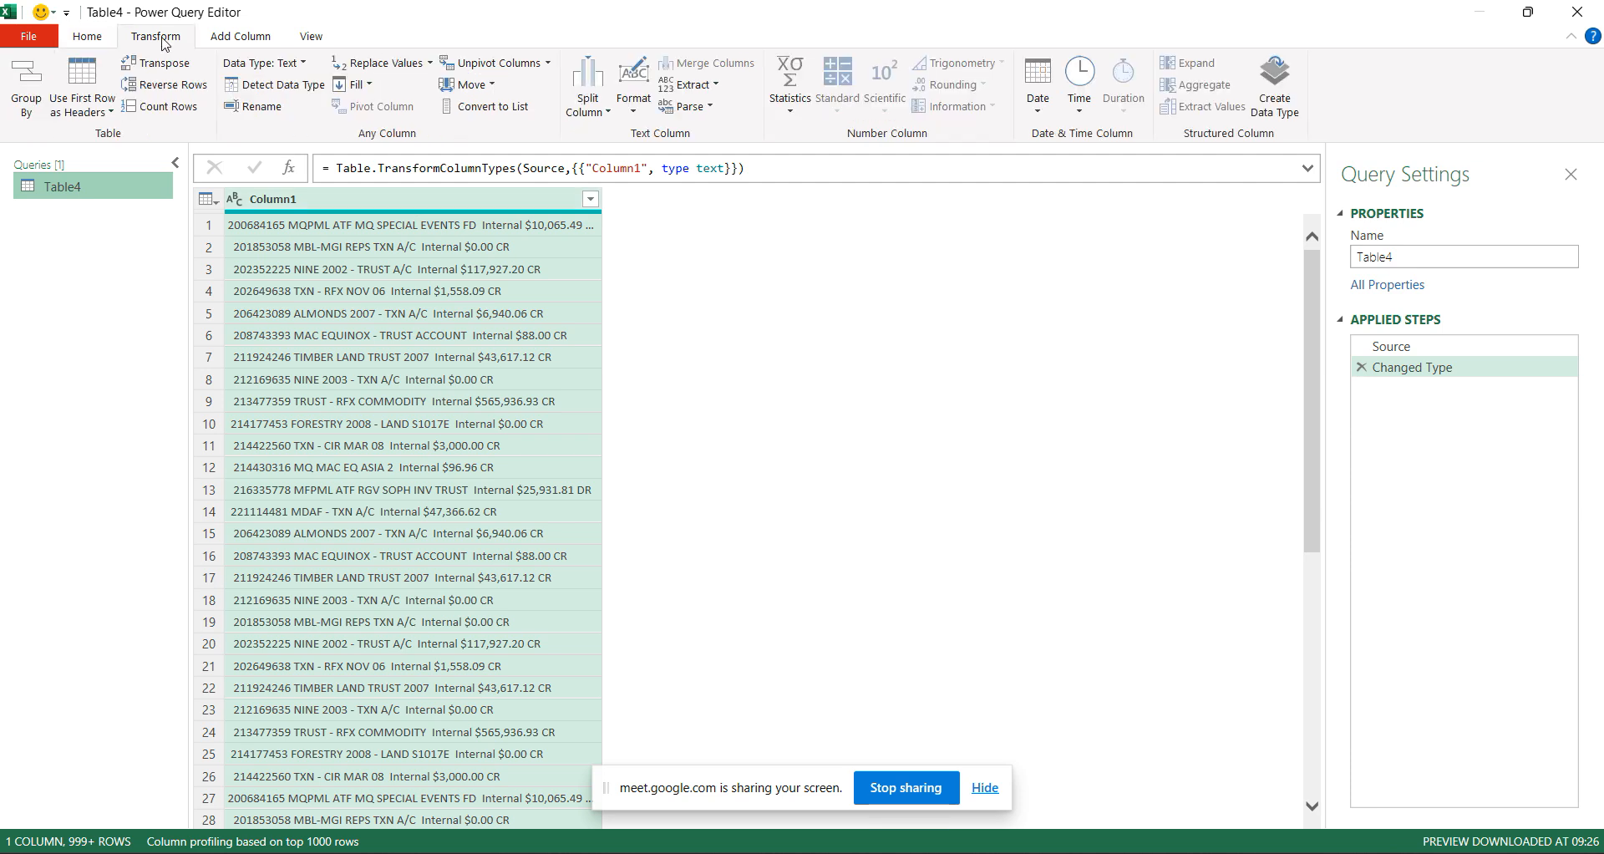
{"action": "left_click", "coordinate": [633, 117]}
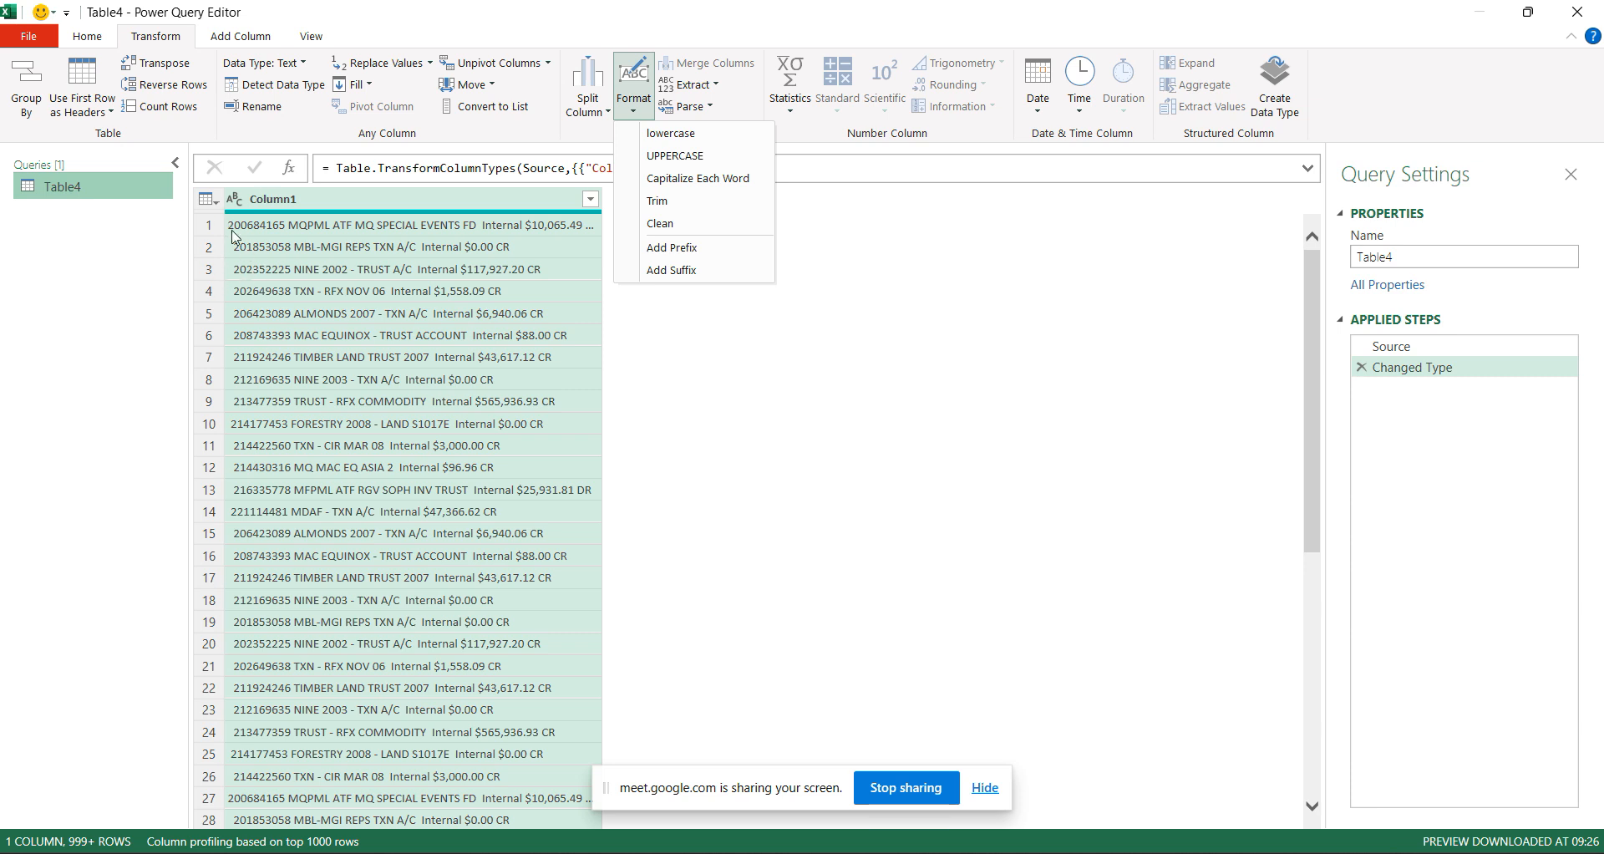
{"action": "left_click", "coordinate": [659, 201]}
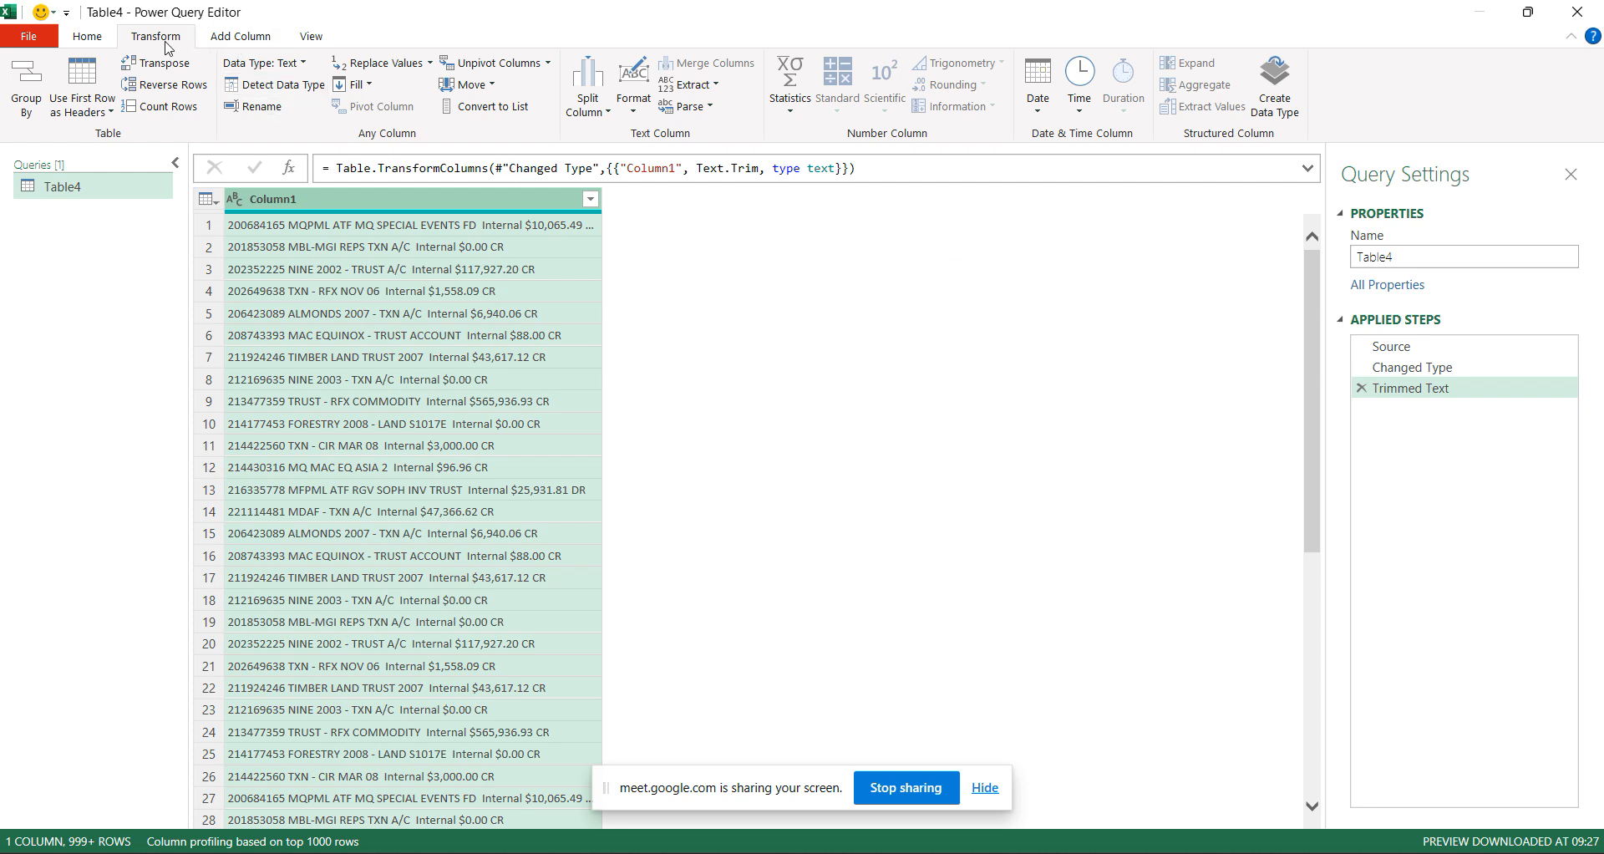
Add a new column that extracts the first 9 characters of Column1.
{"action": "left_click", "coordinate": [240, 38]}
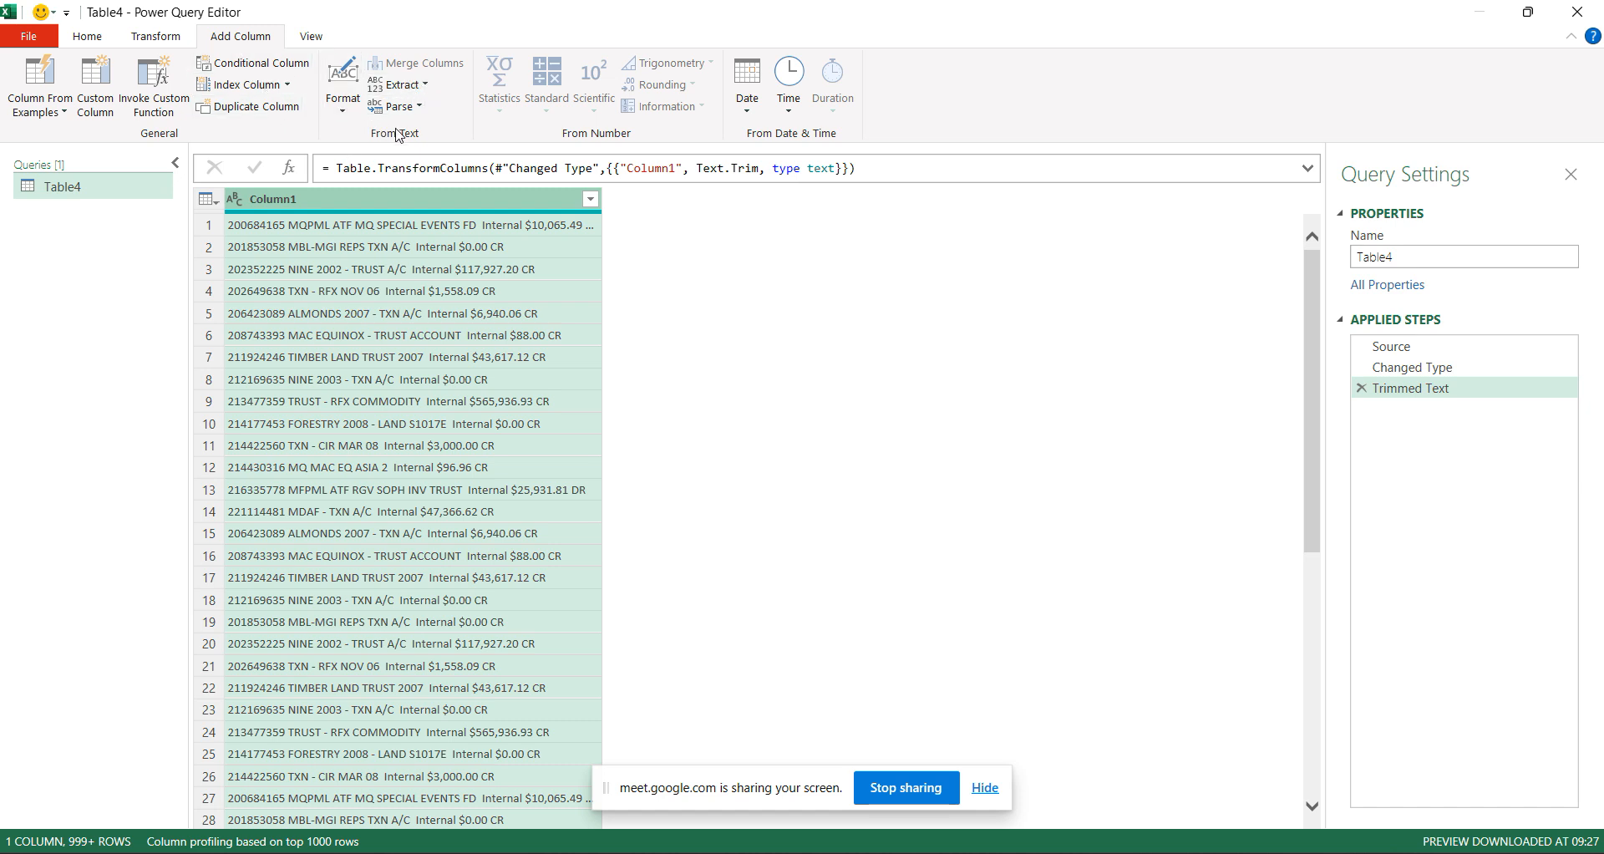
{"action": "left_click", "coordinate": [426, 86]}
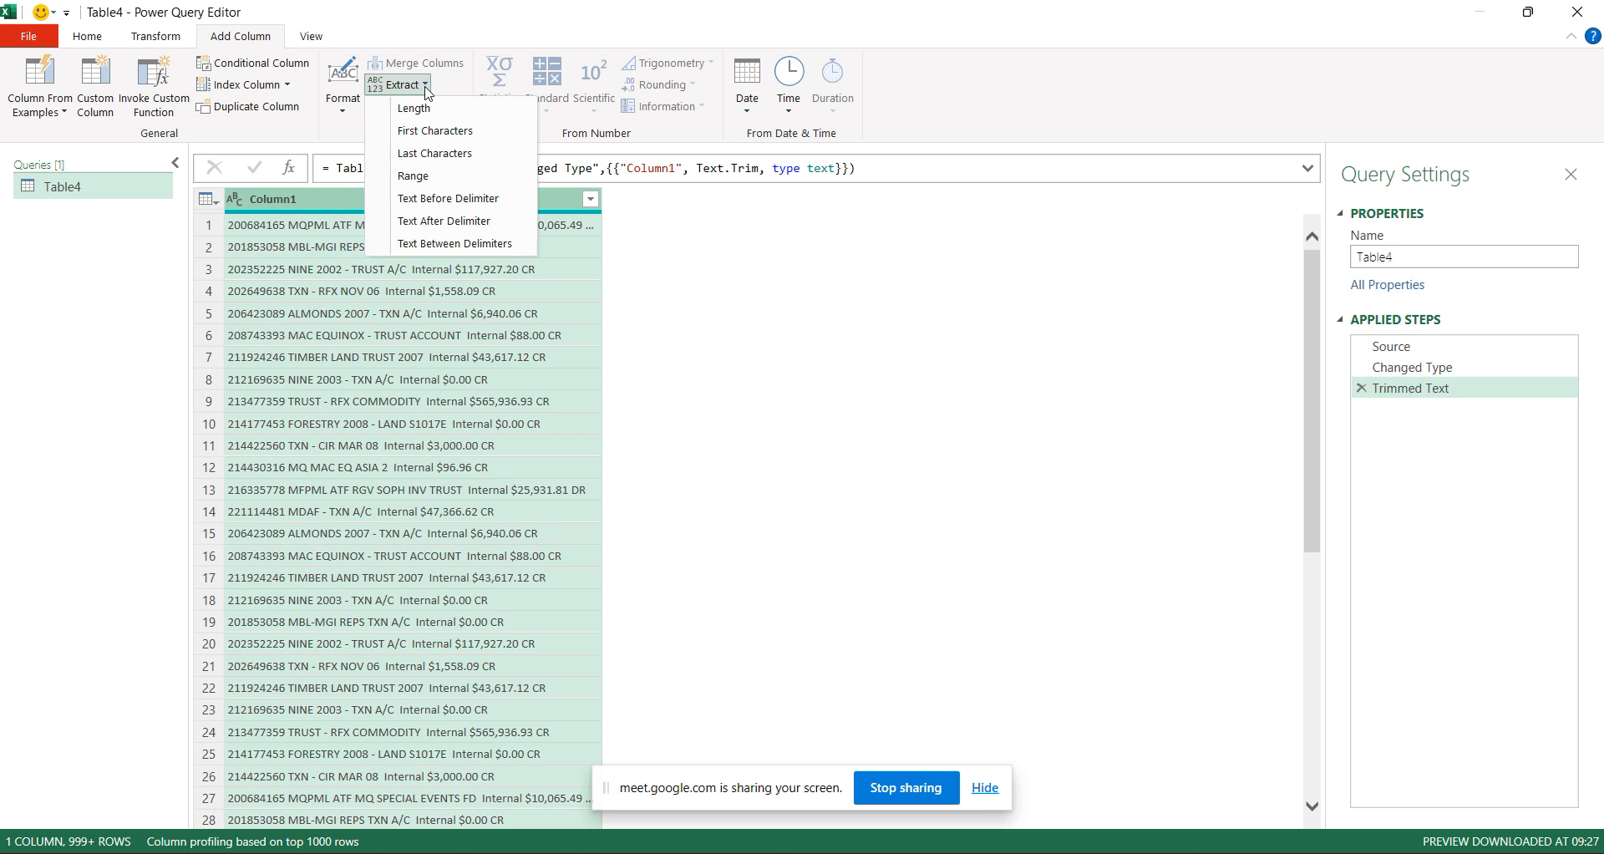
{"action": "left_click", "coordinate": [436, 137]}
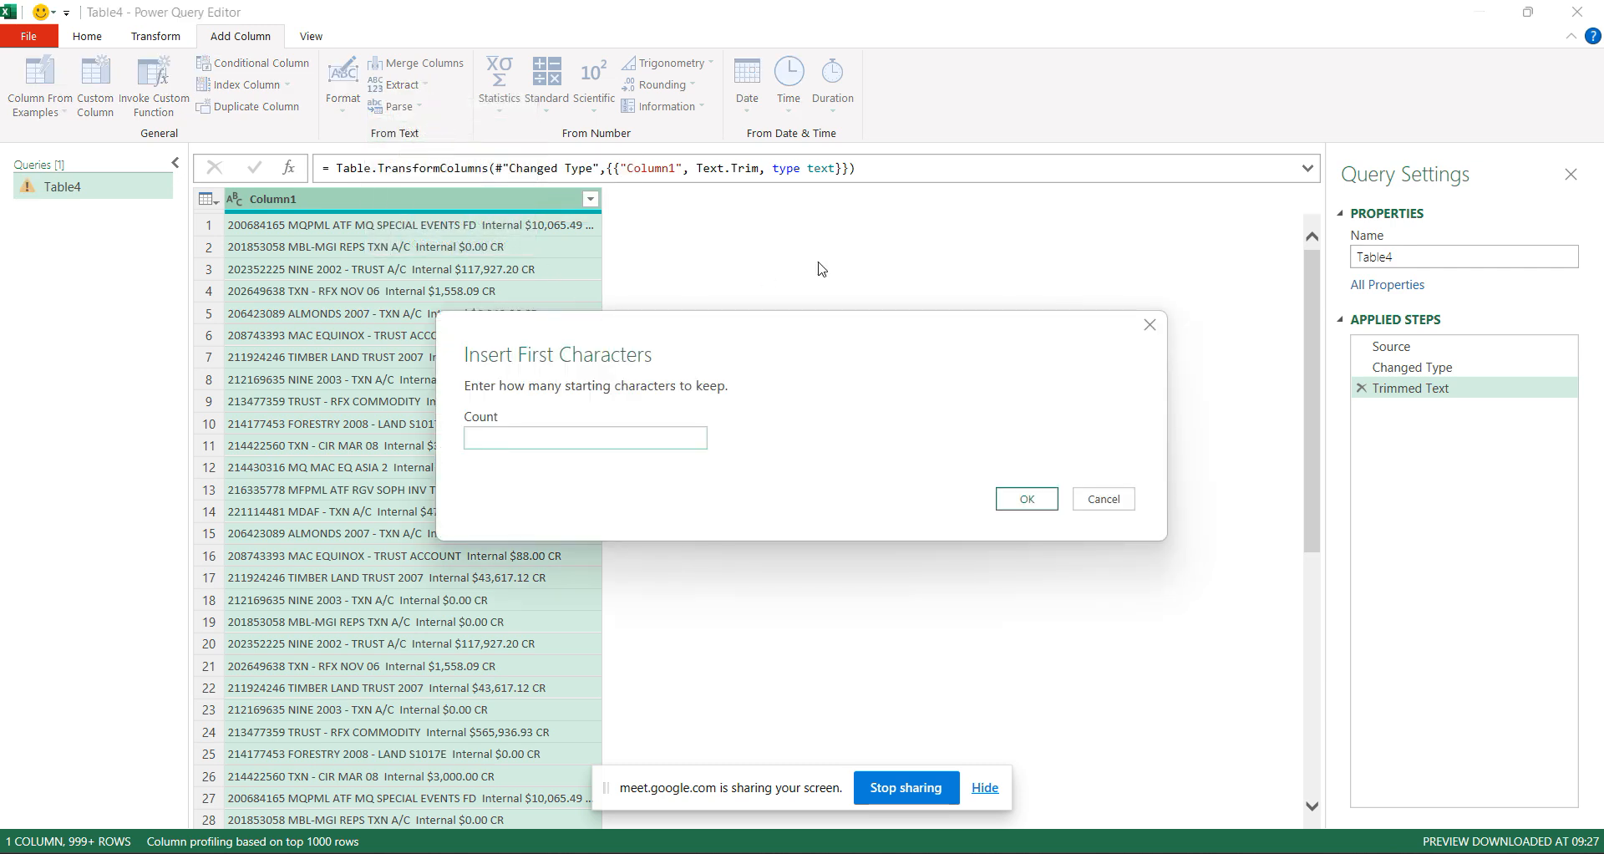
{"action": "type", "text": "9"}
{"action": "left_click", "coordinate": [1040, 496]}
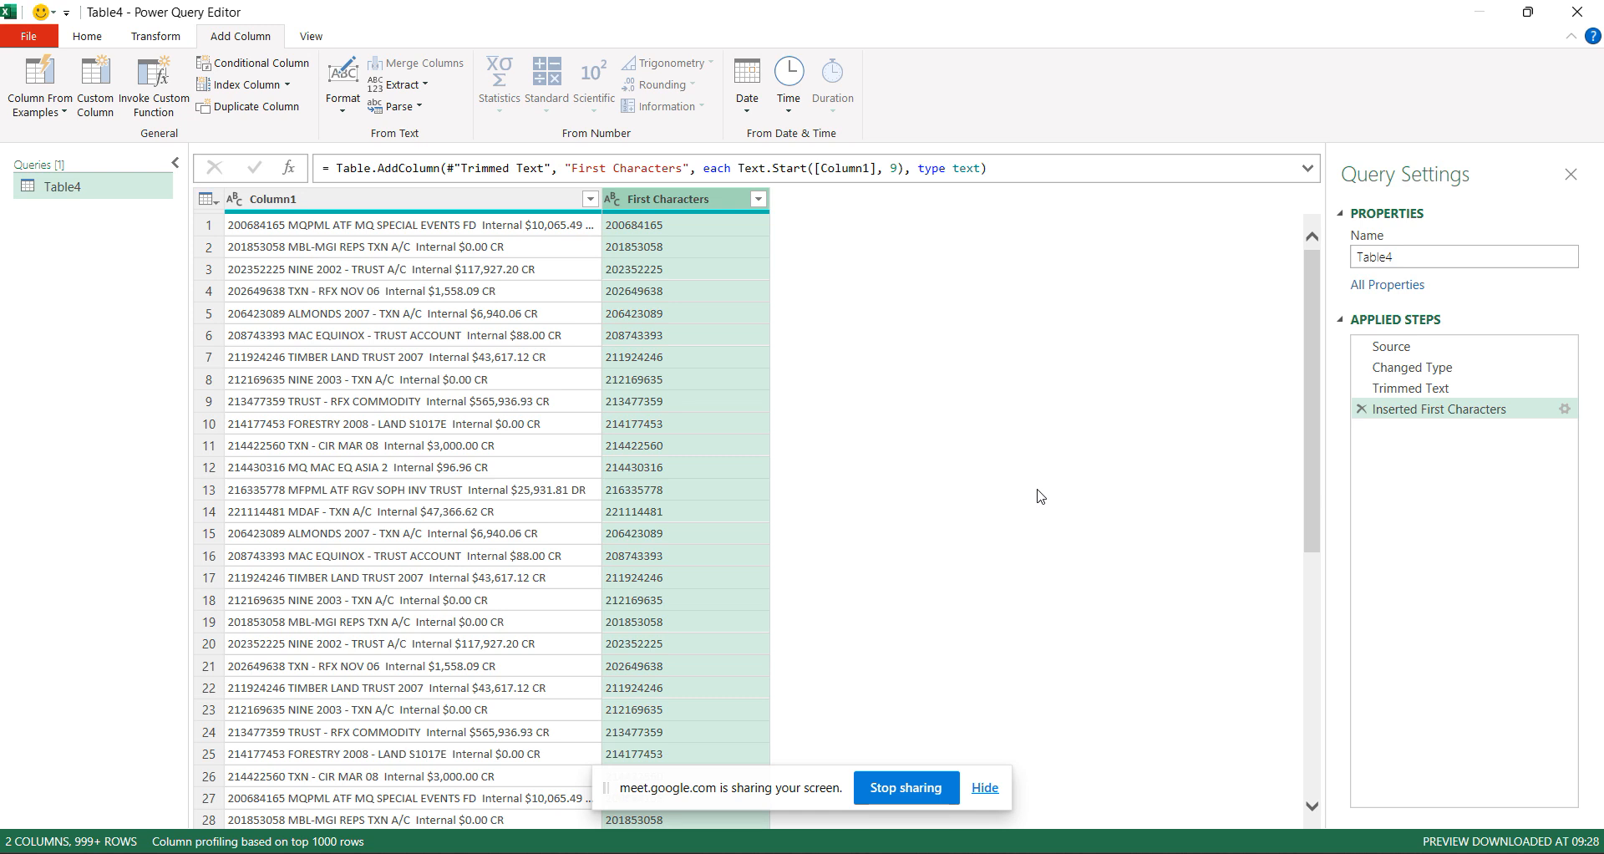
Rename the extracted First Characters column to "Account Number".
{"action": "double_click", "coordinate": [690, 200]}
{"action": "type", "text": "Ac"}
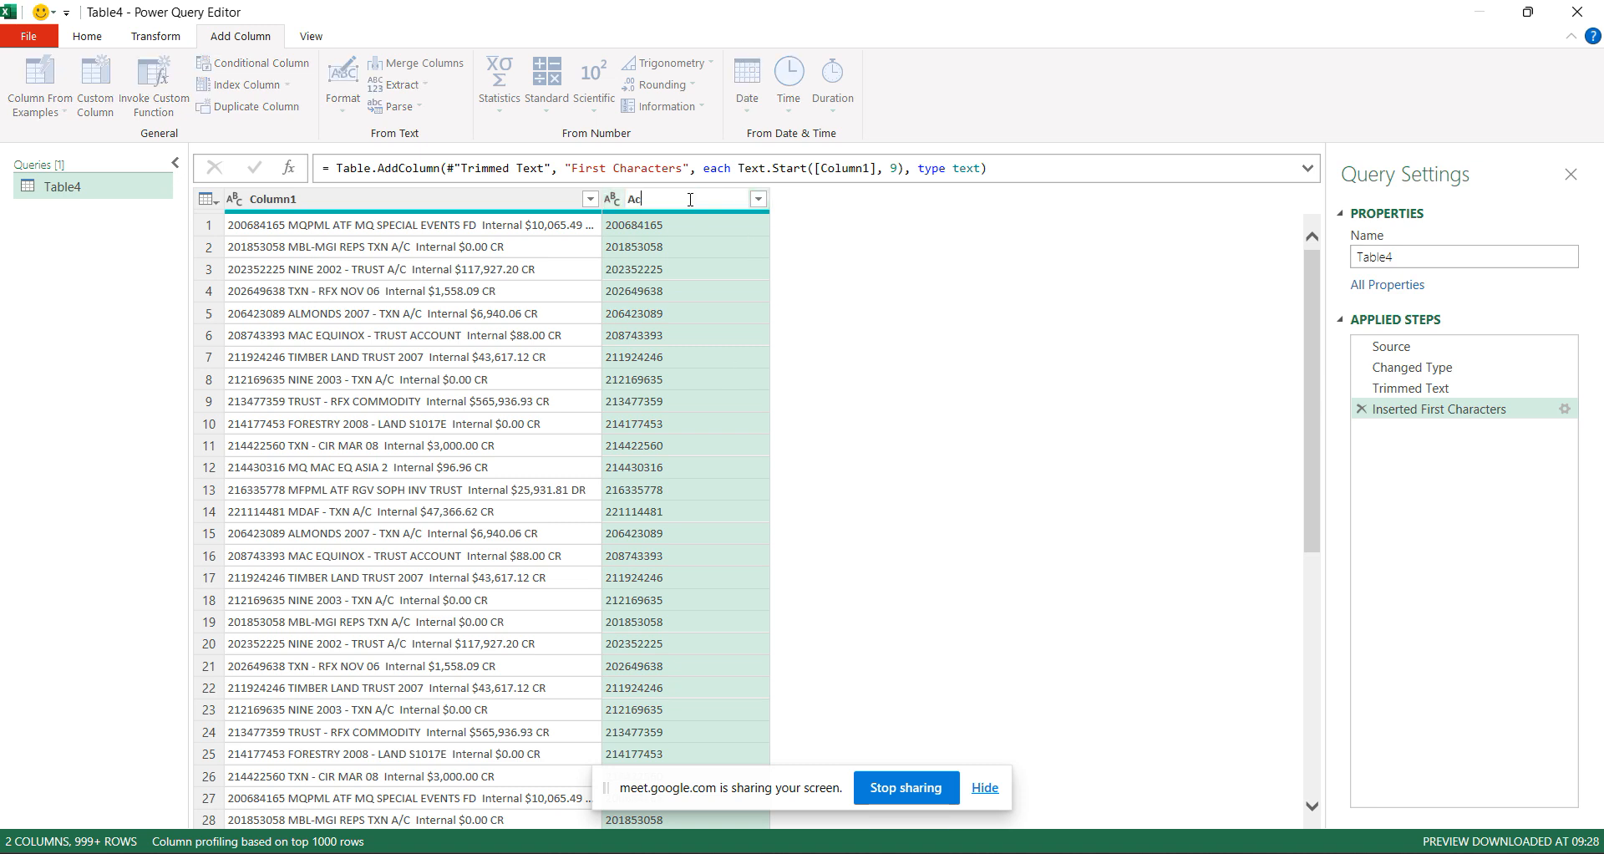
{"action": "type", "text": "count Number"}
{"action": "left_click", "coordinate": [900, 307]}
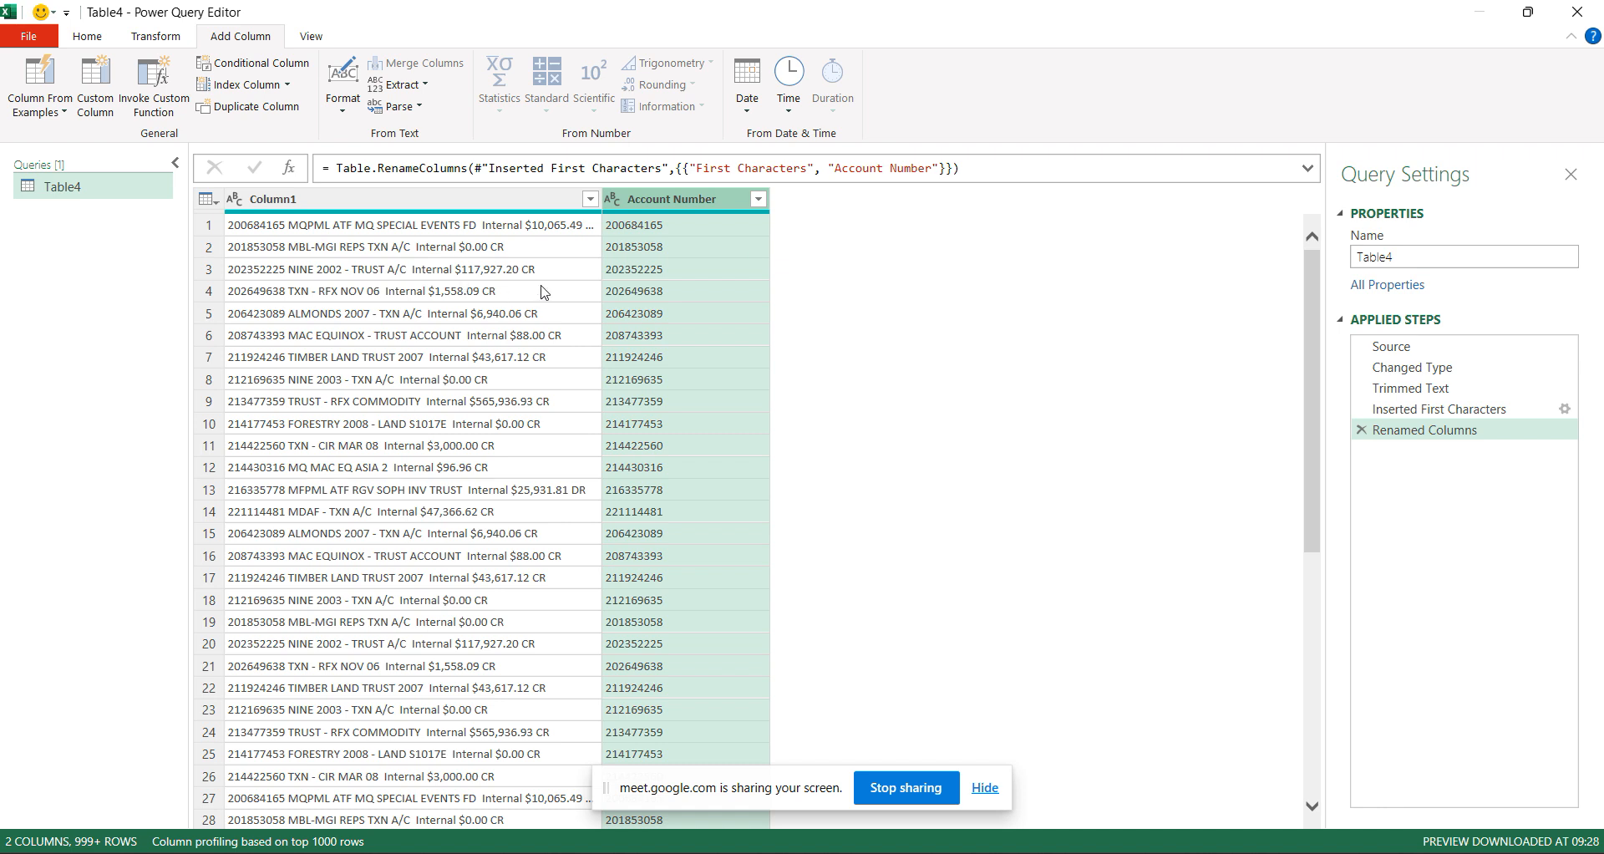
Add a new column that extracts the last 2 characters of Column1.
{"action": "left_click", "coordinate": [371, 205]}
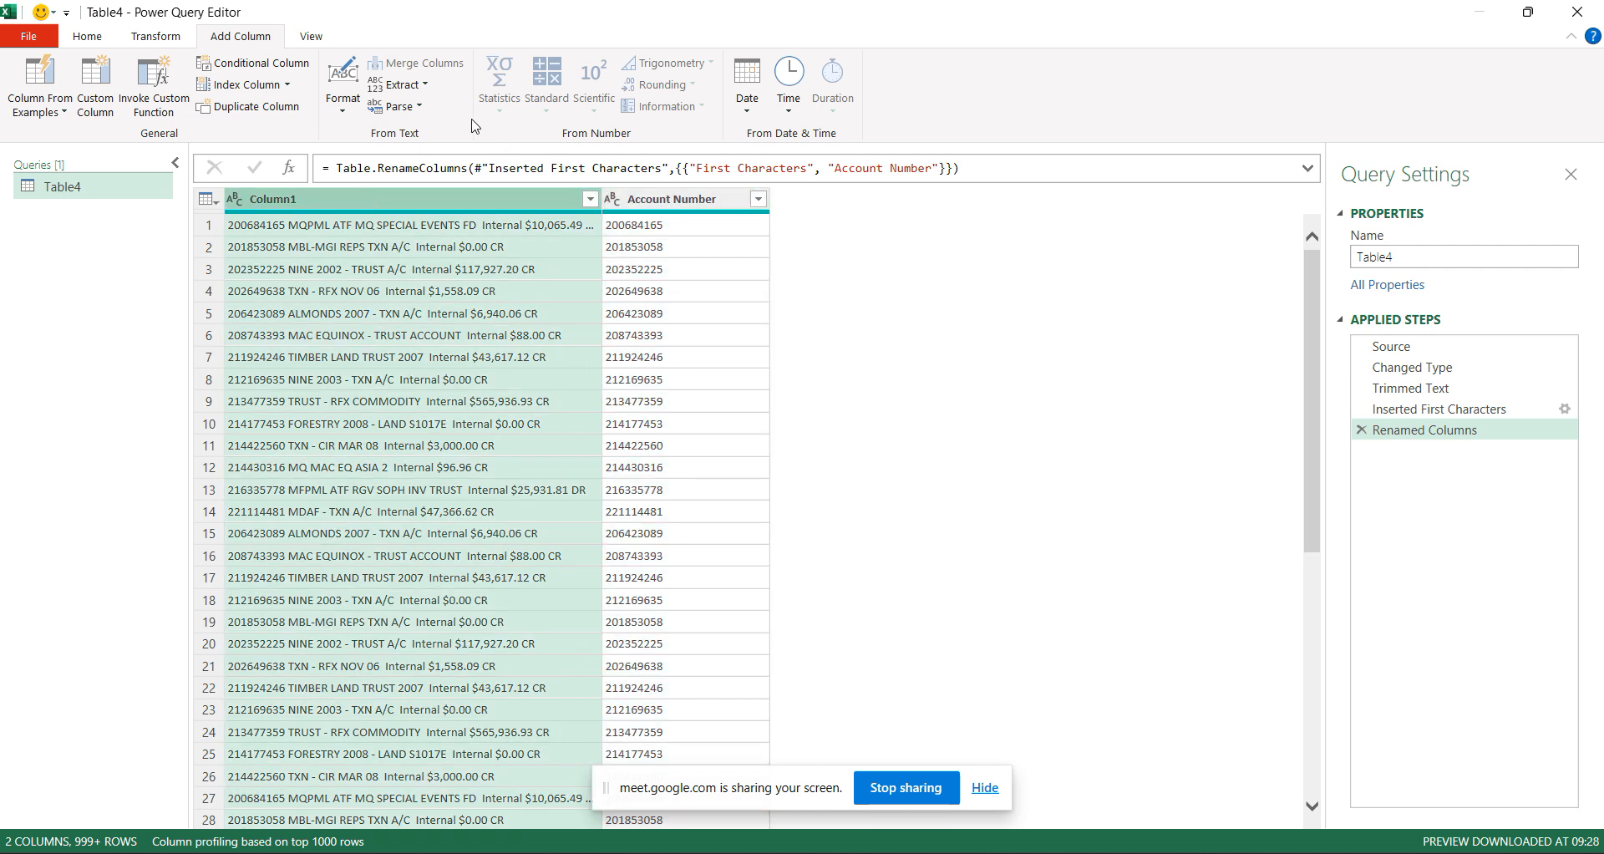
{"action": "left_click", "coordinate": [421, 87]}
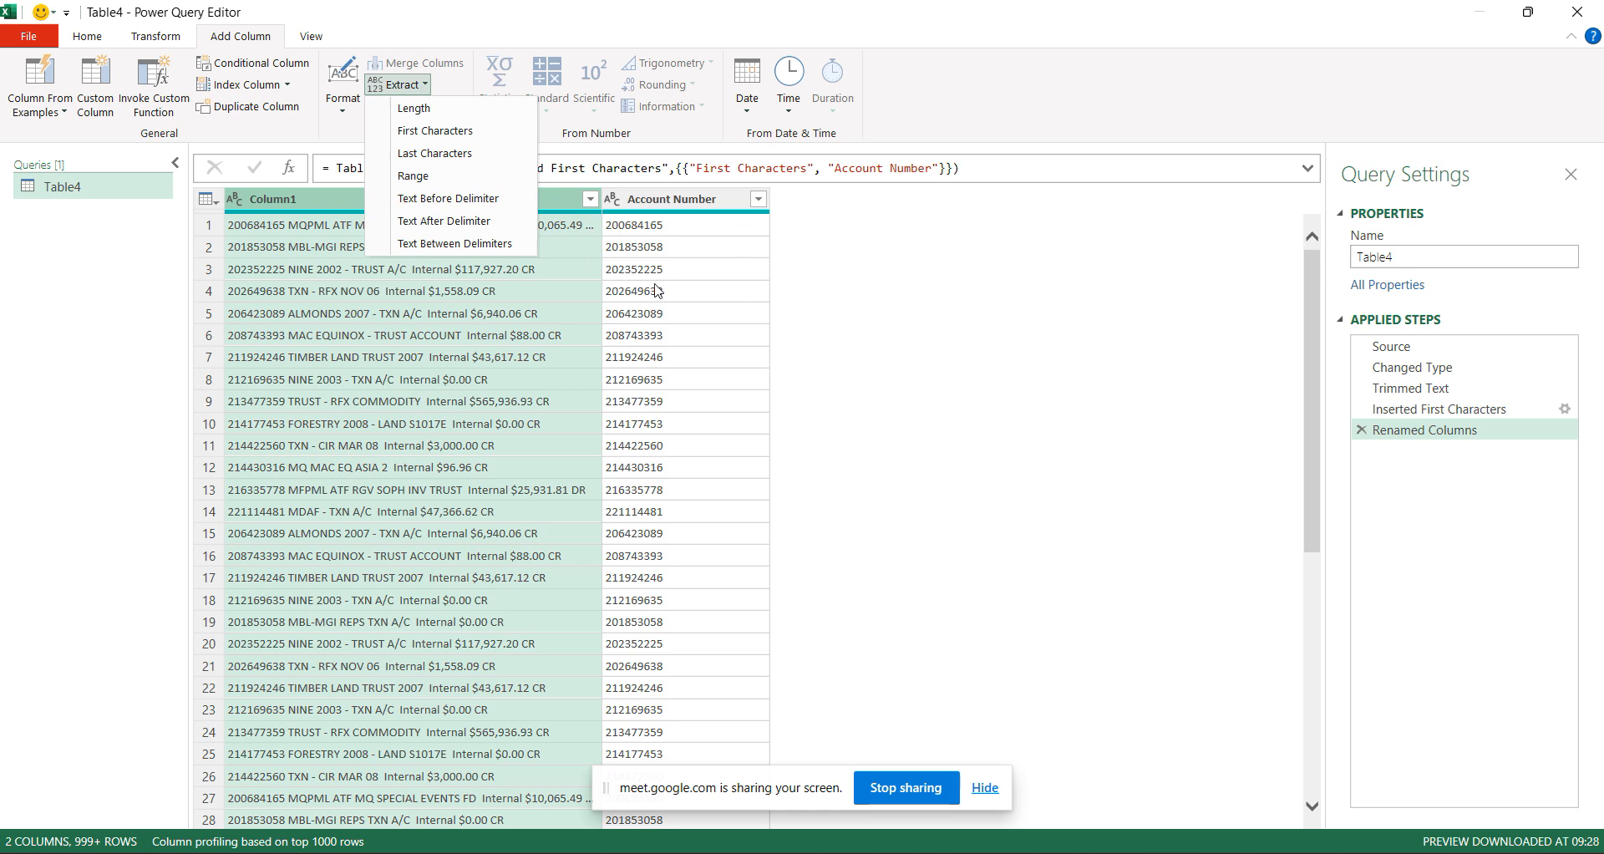
{"action": "left_click", "coordinate": [311, 206]}
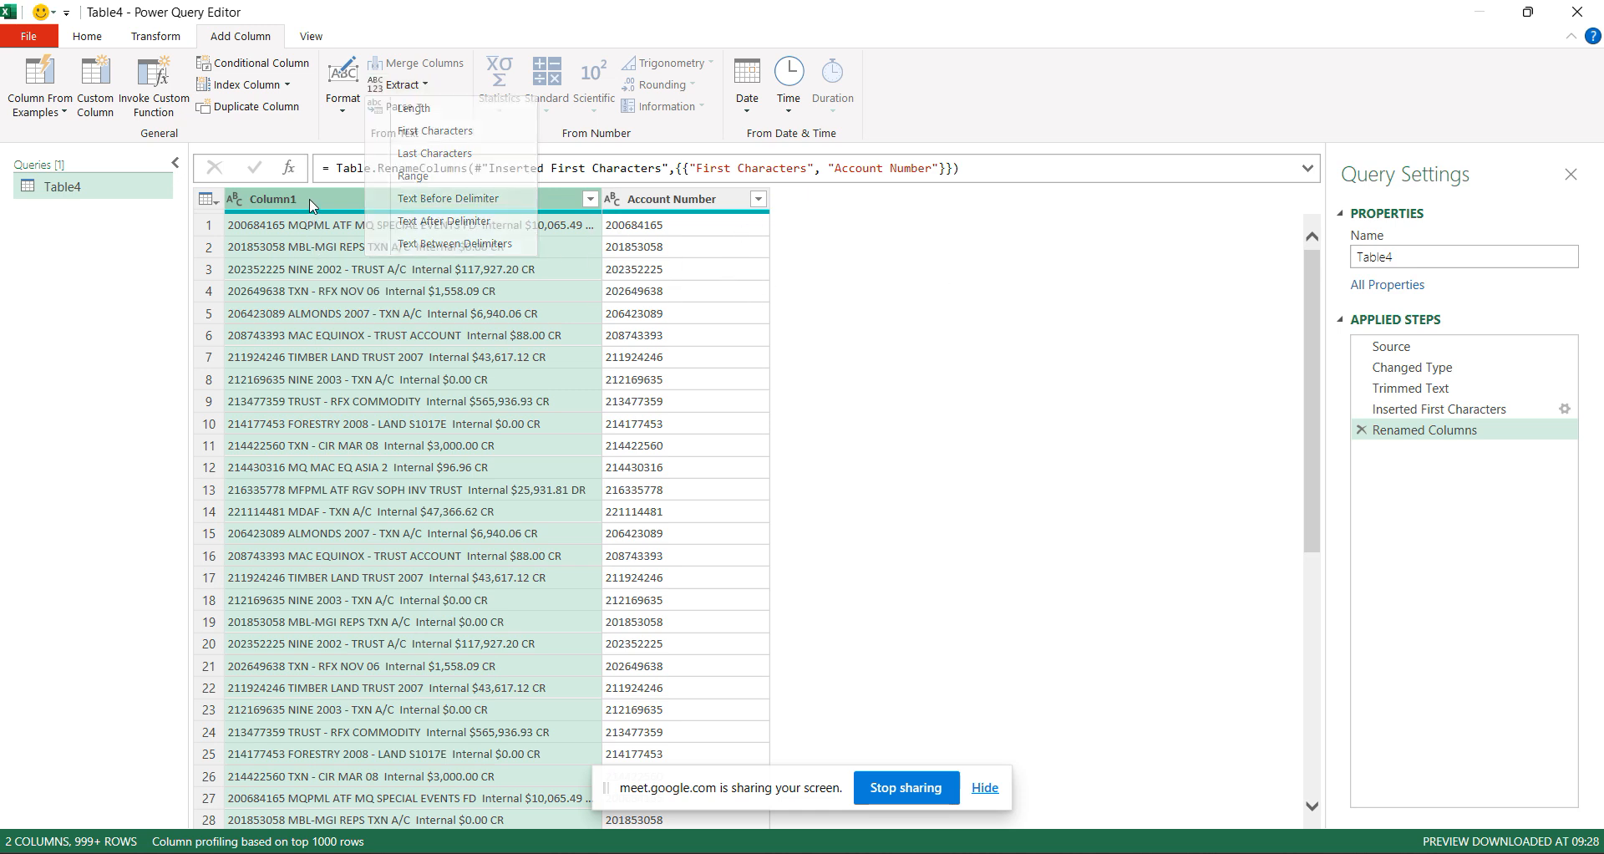
{"action": "left_click", "coordinate": [423, 87]}
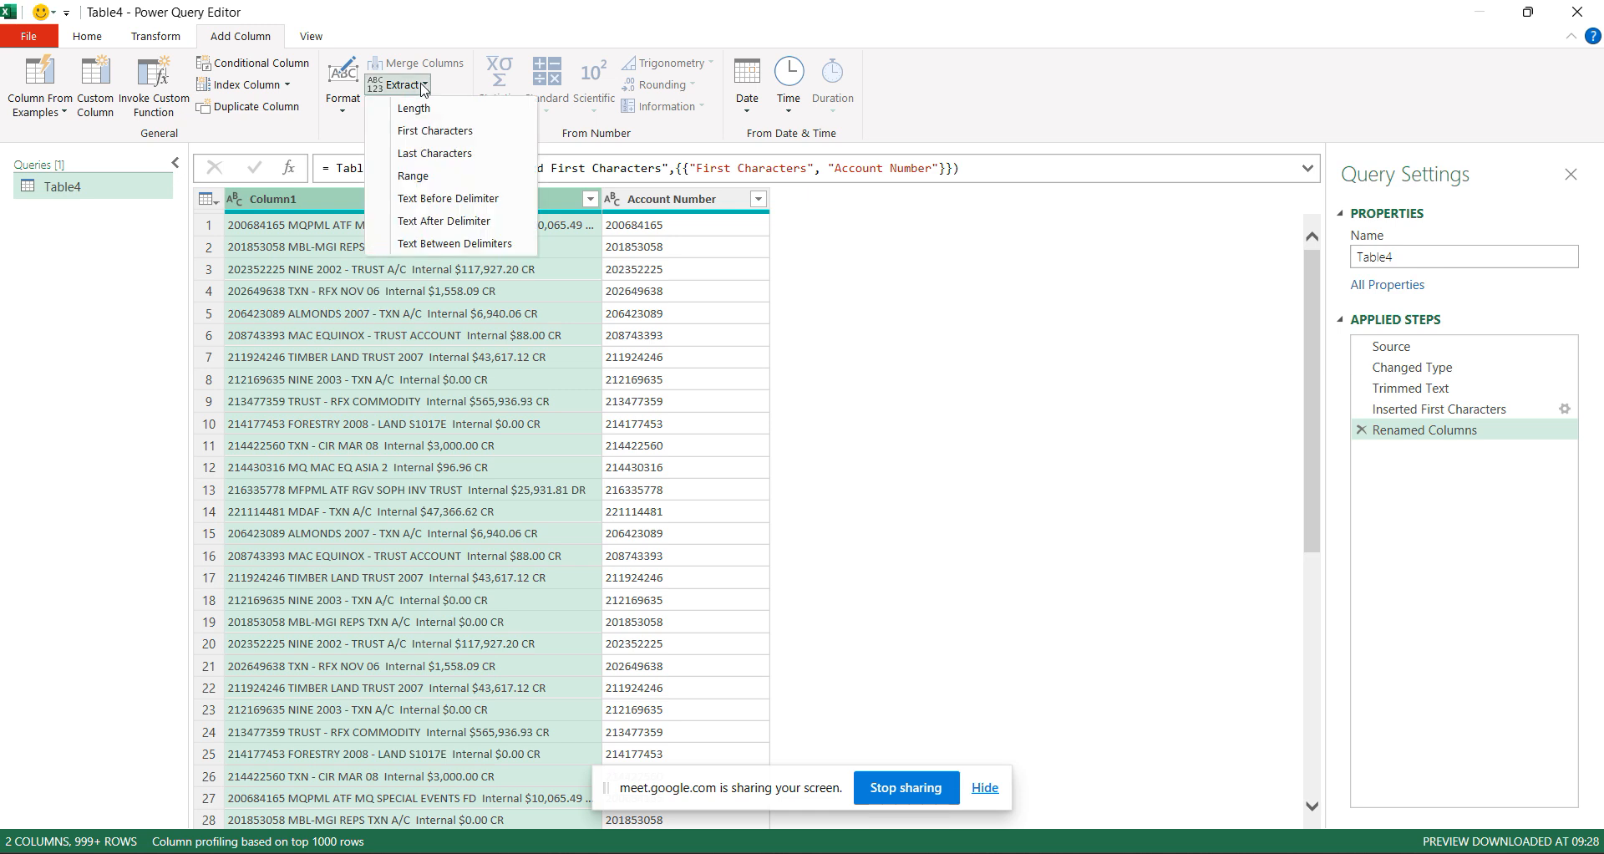
{"action": "left_click", "coordinate": [422, 155]}
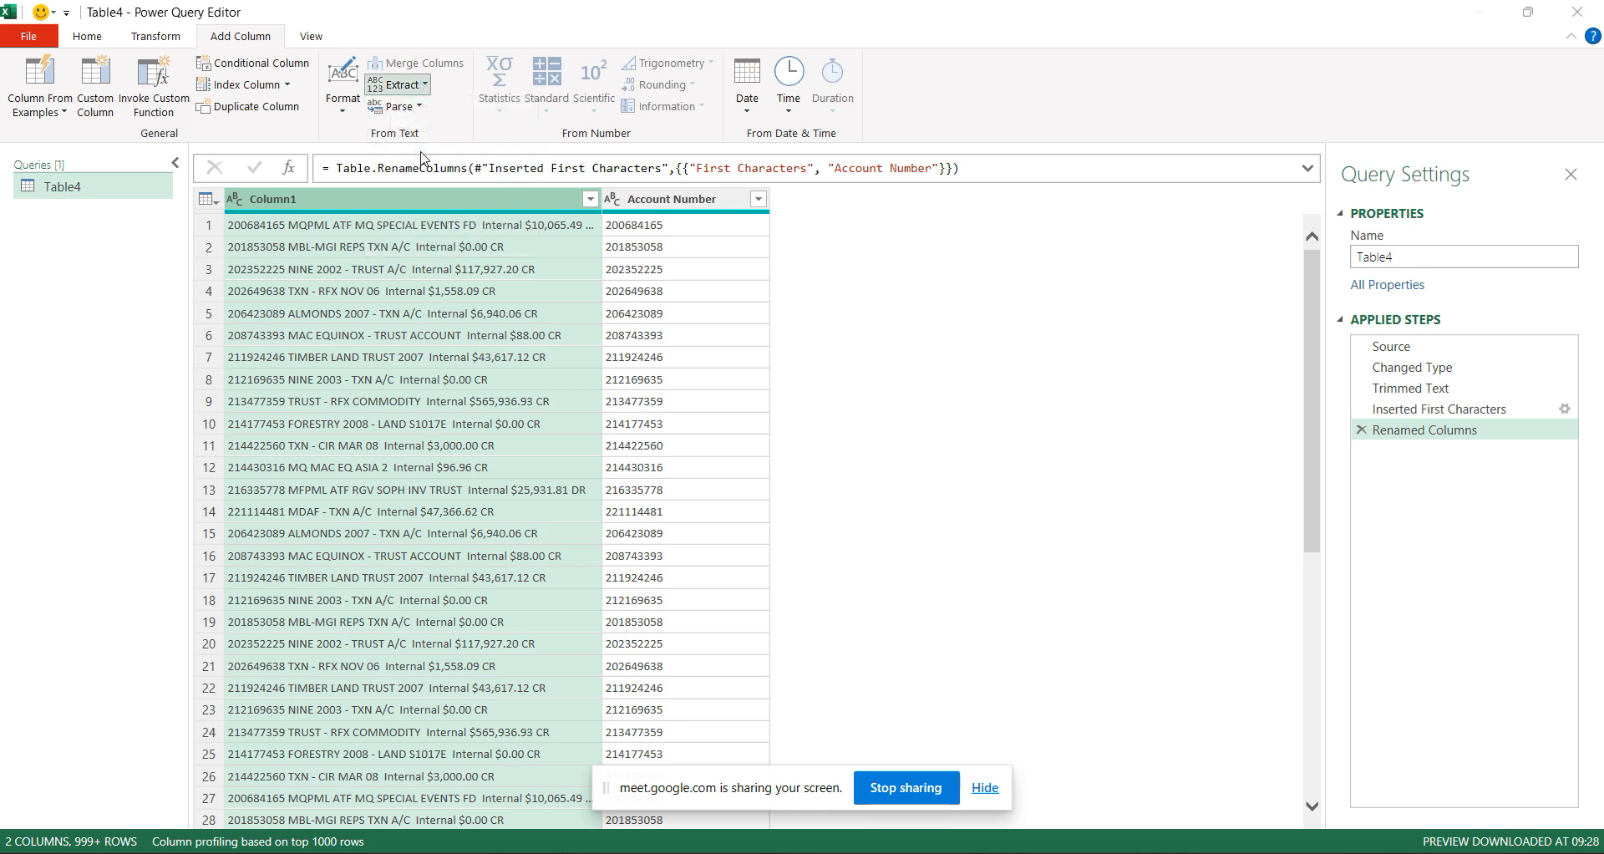
{"action": "type", "text": "2"}
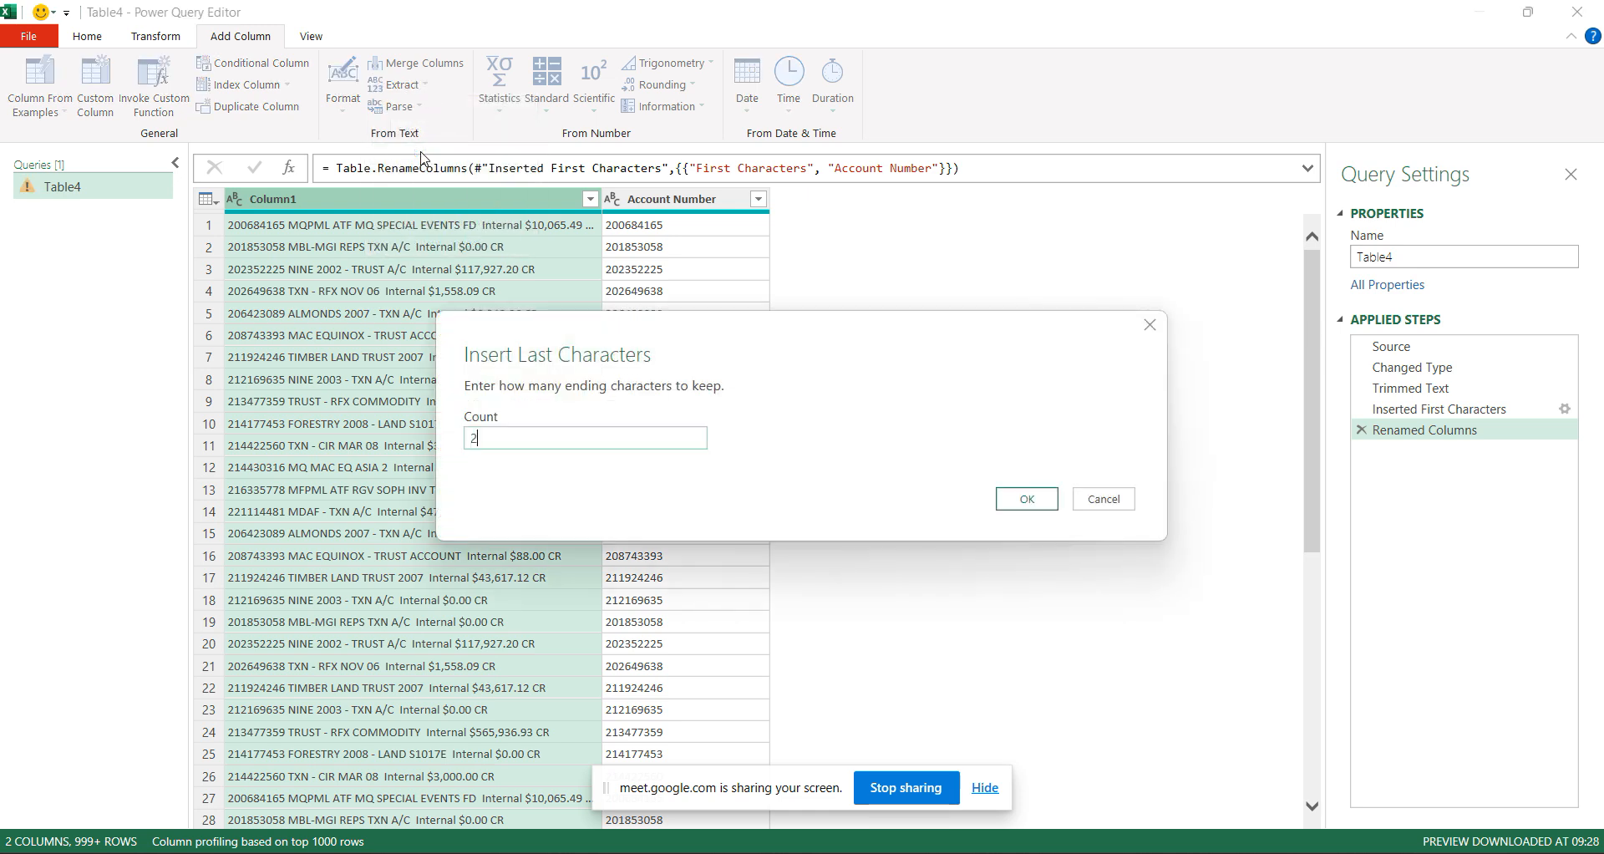
{"action": "left_click", "coordinate": [1055, 501]}
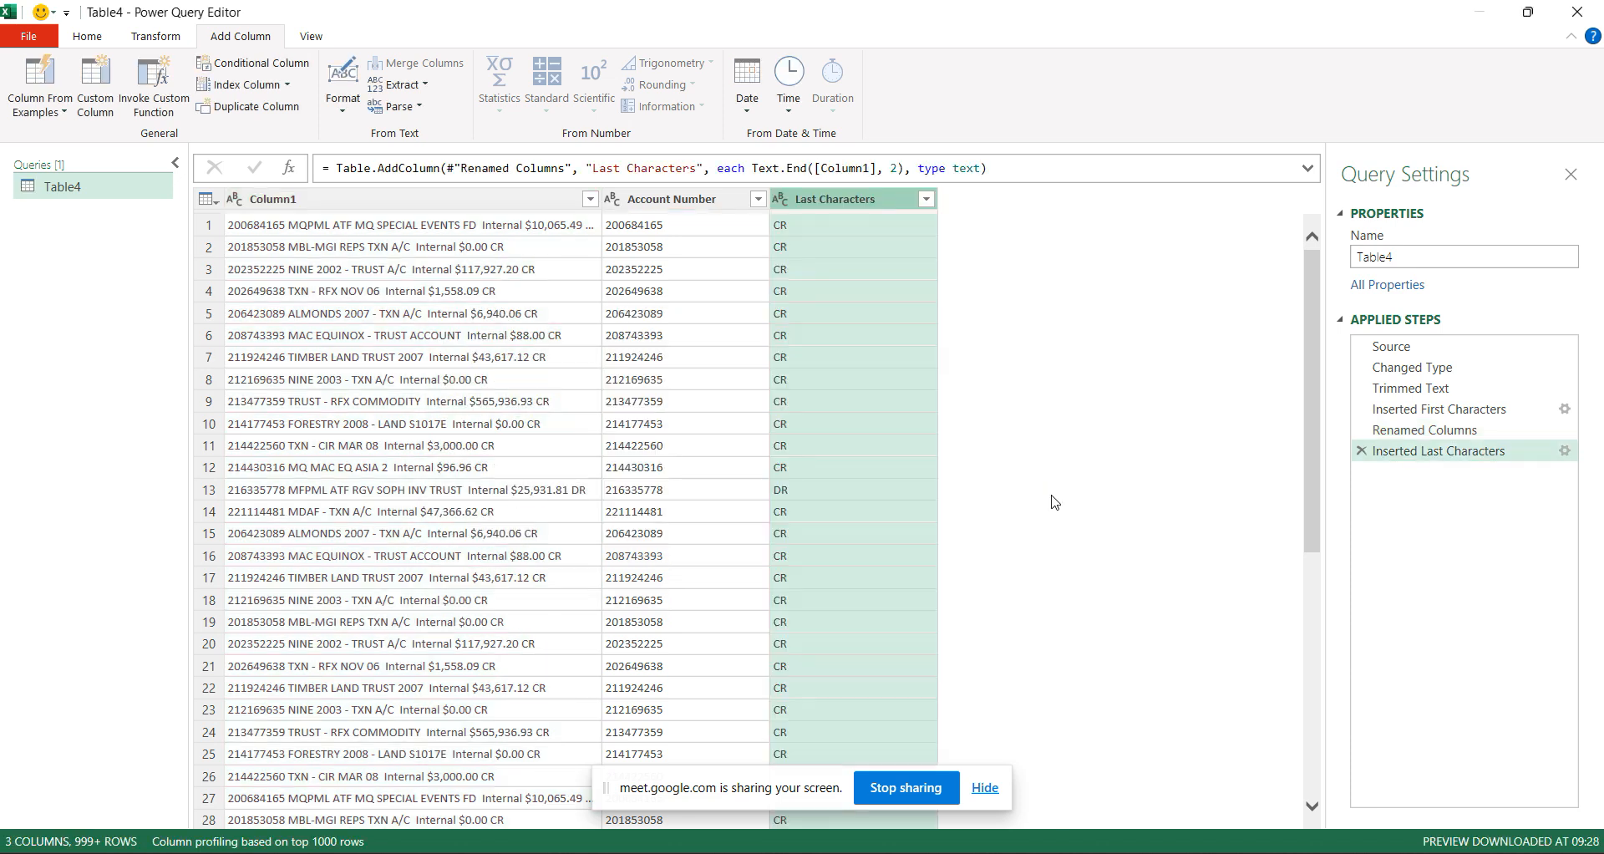
Rename the extracted Last Characters column to "CR/DR".
{"action": "double_click", "coordinate": [853, 200]}
{"action": "type", "text": "CR/DR"}
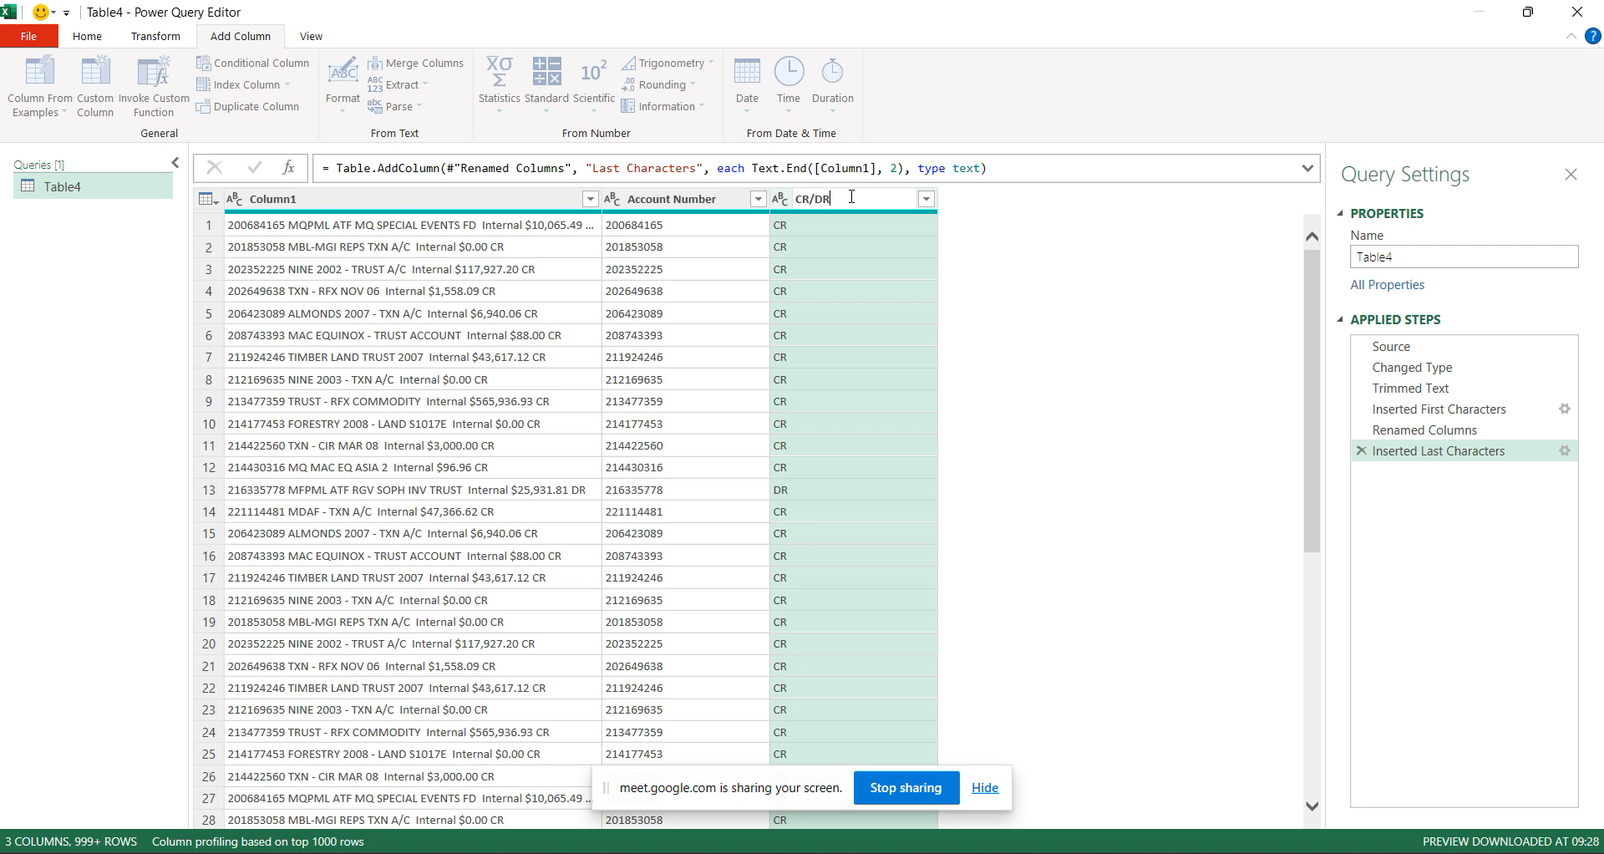
{"action": "key", "text": "Return"}
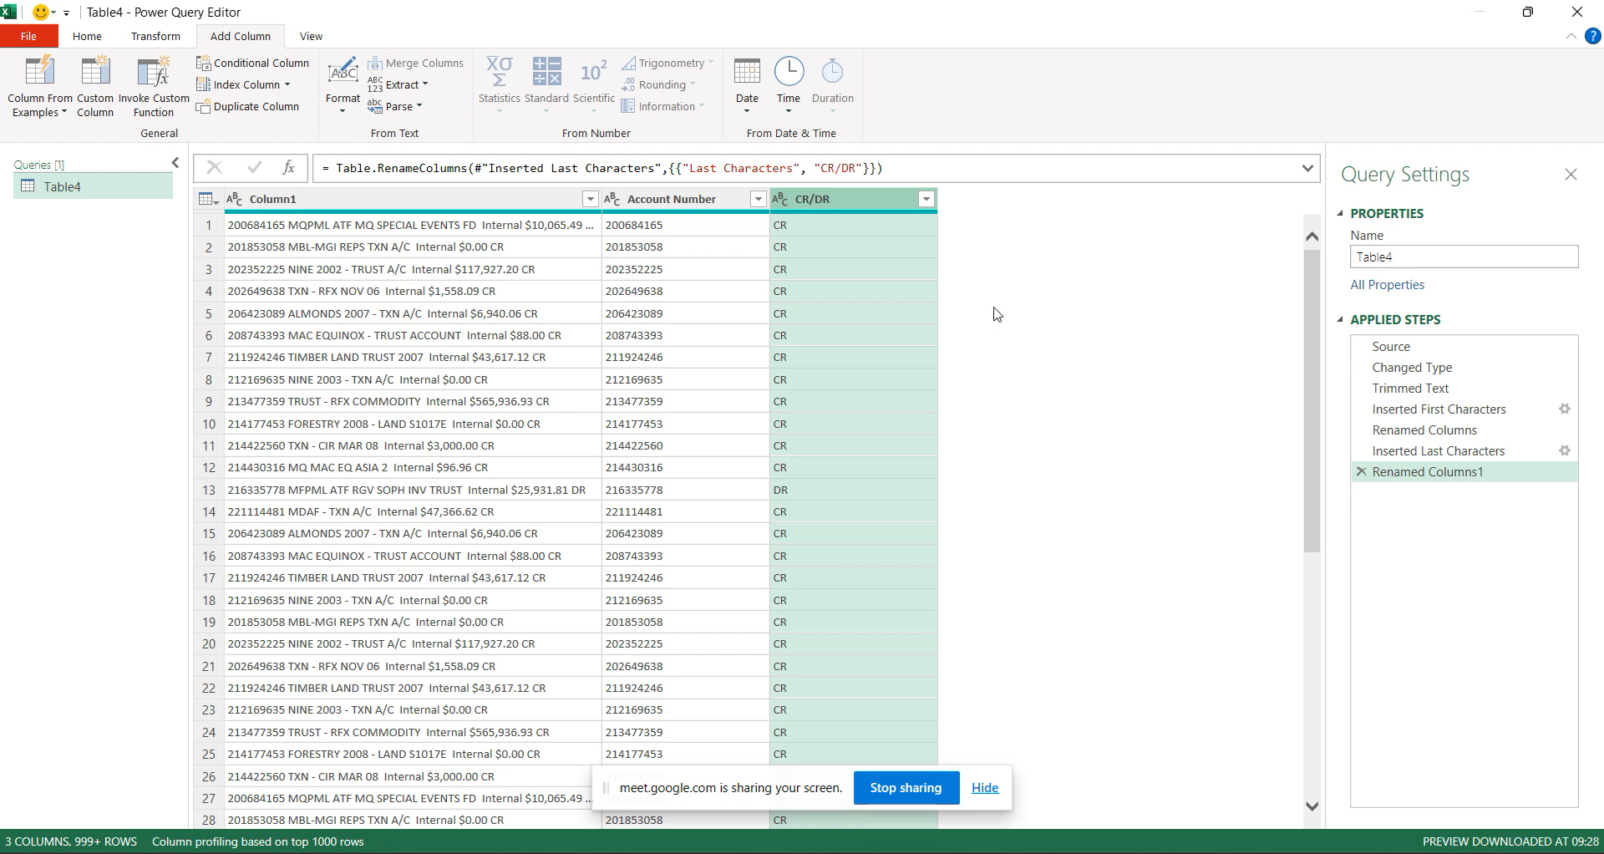
Add a column extracting the text in Column1 between a "$" start delimiter and a space end delimiter.
{"action": "left_click", "coordinate": [365, 199]}
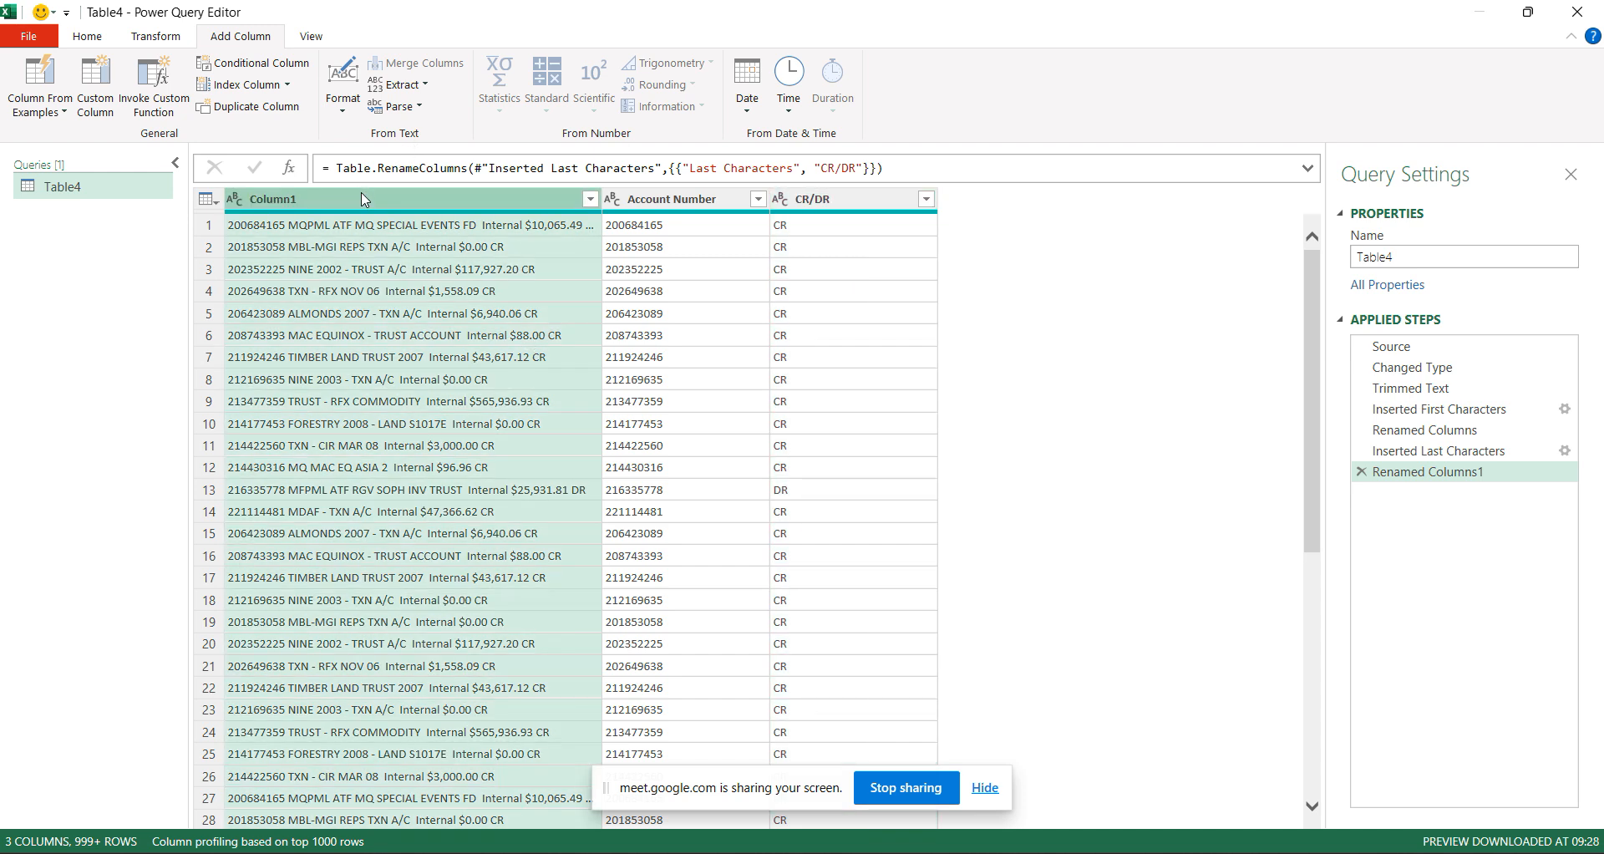
{"action": "left_click", "coordinate": [422, 91]}
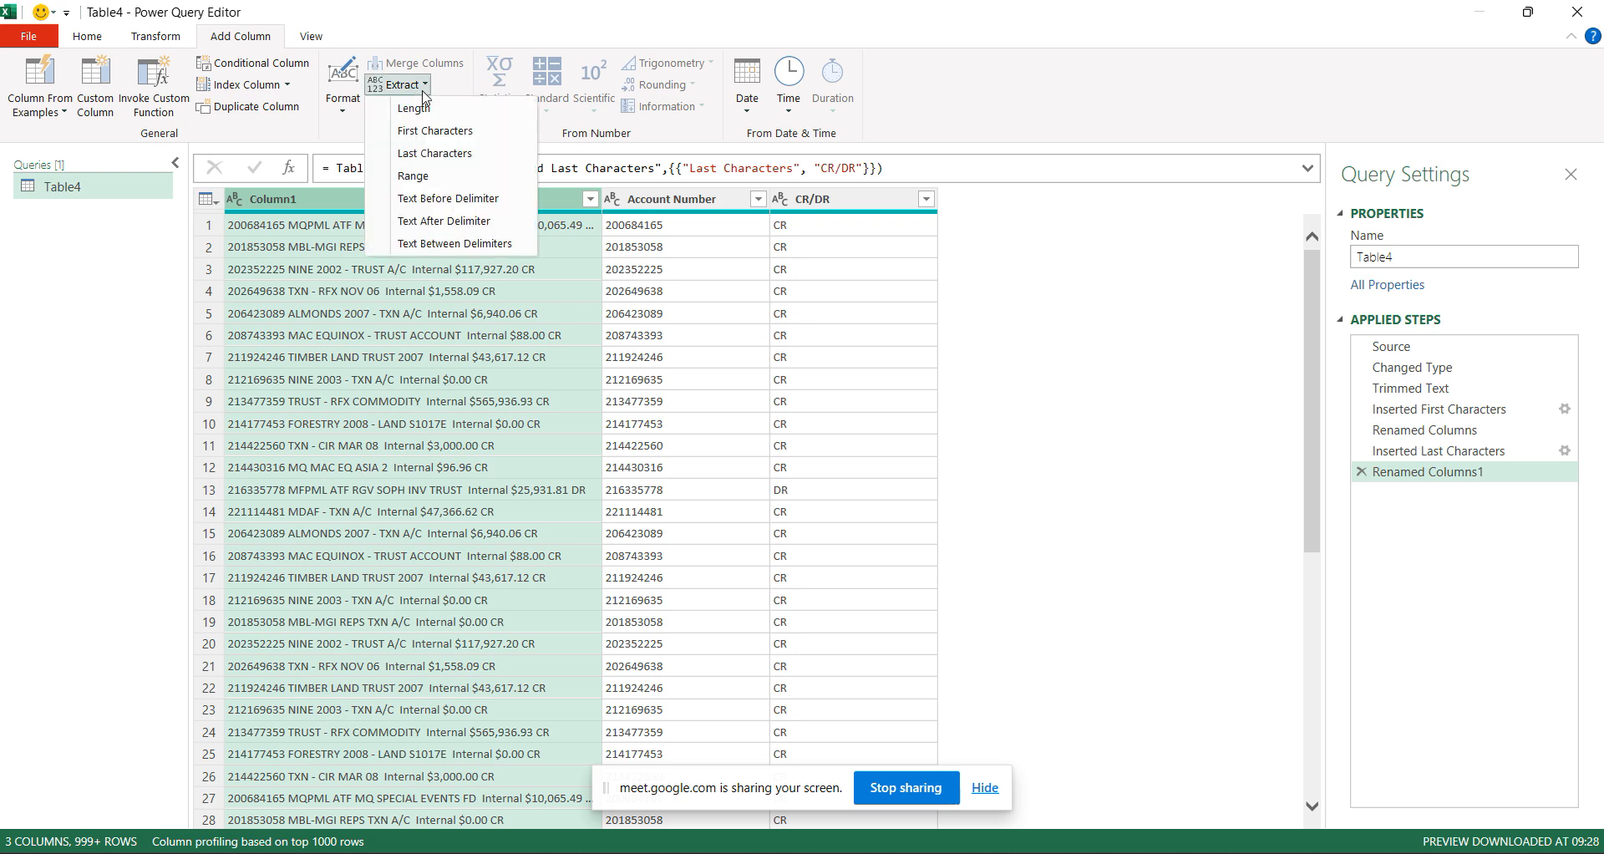
{"action": "left_click", "coordinate": [455, 244]}
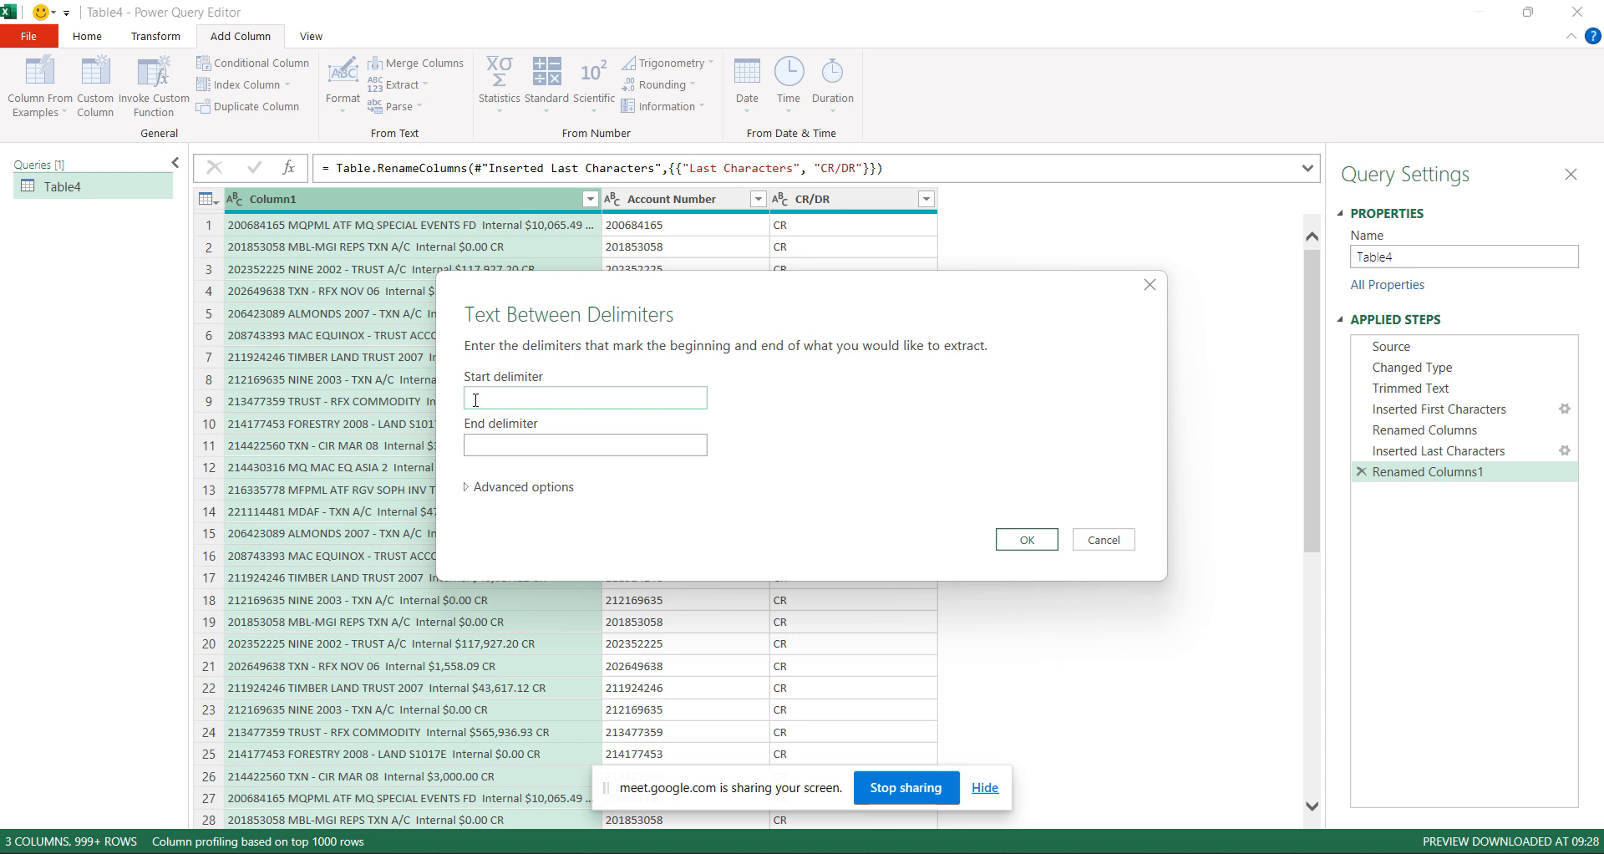
{"action": "type", "text": "$"}
{"action": "left_click", "coordinate": [484, 448]}
{"action": "left_click", "coordinate": [1027, 540]}
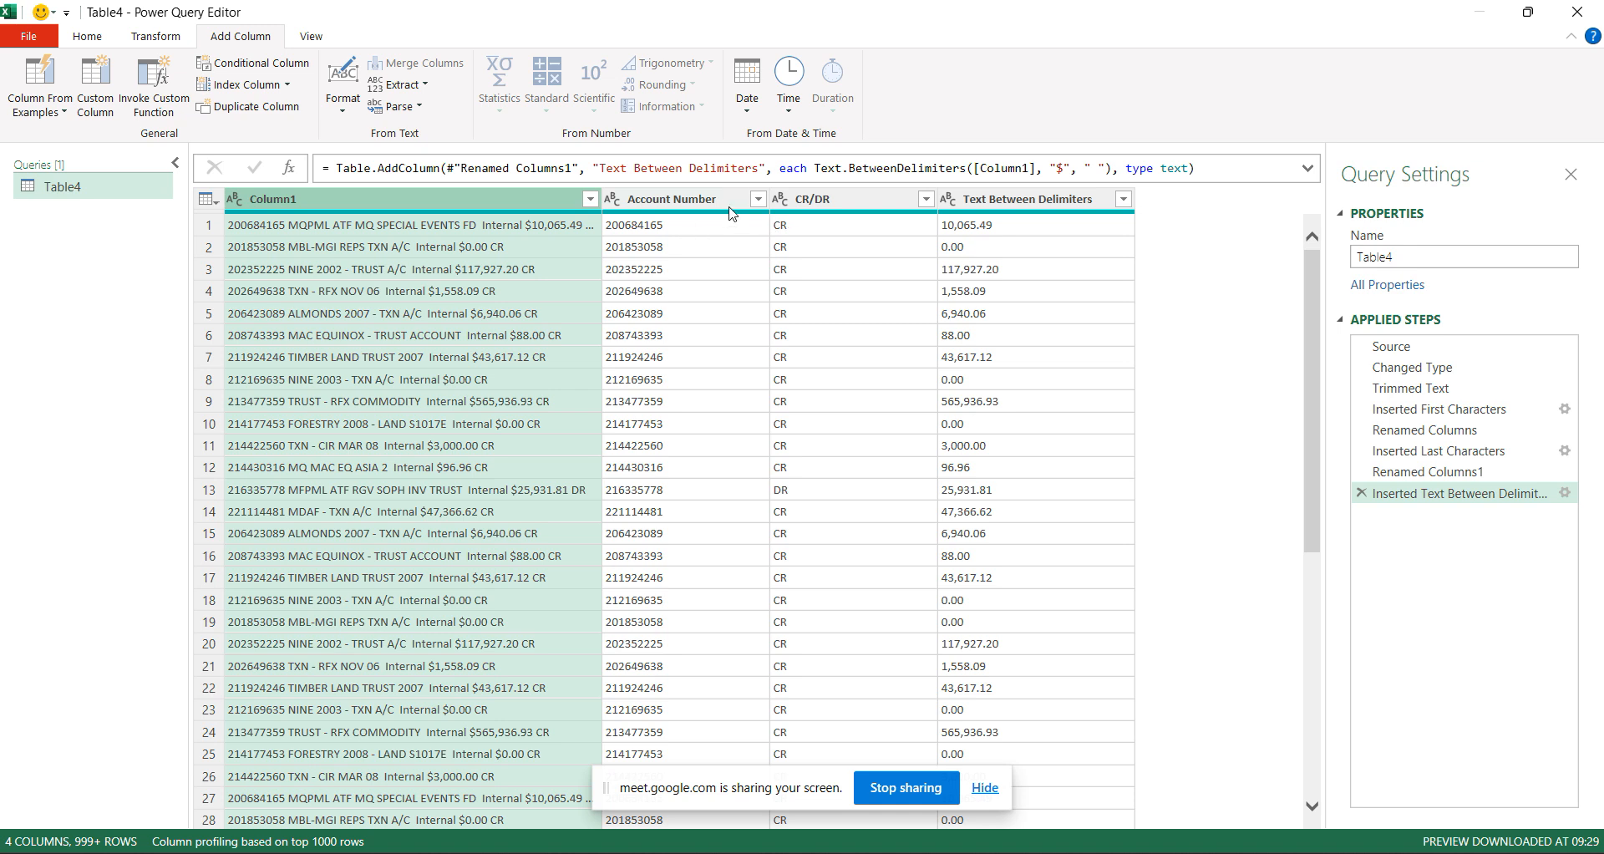
{"action": "left_click", "coordinate": [700, 208]}
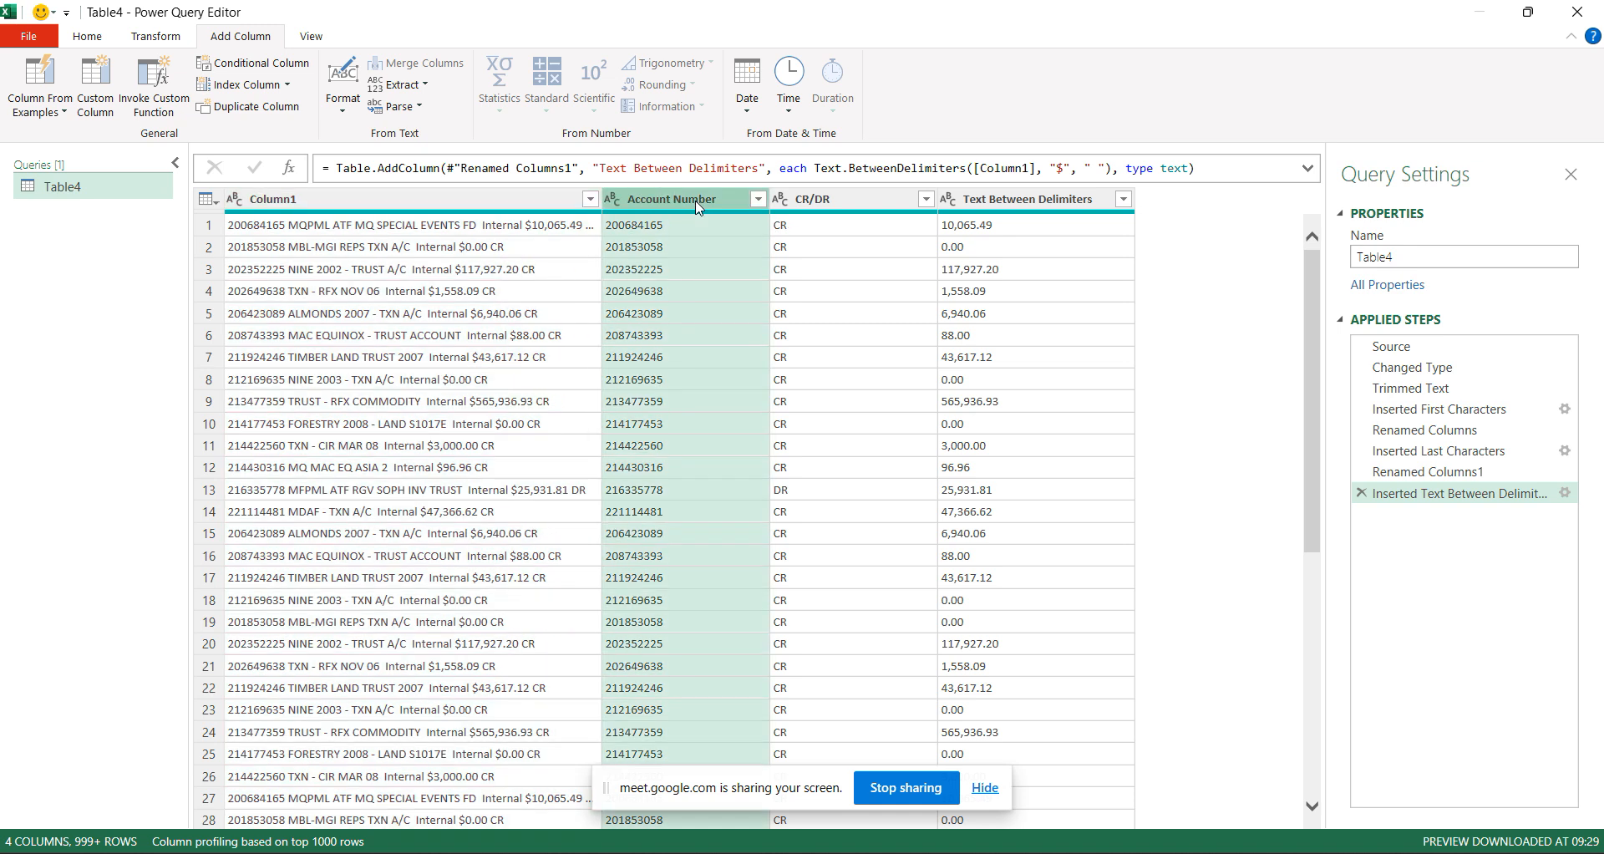
{"action": "left_click", "coordinate": [322, 202]}
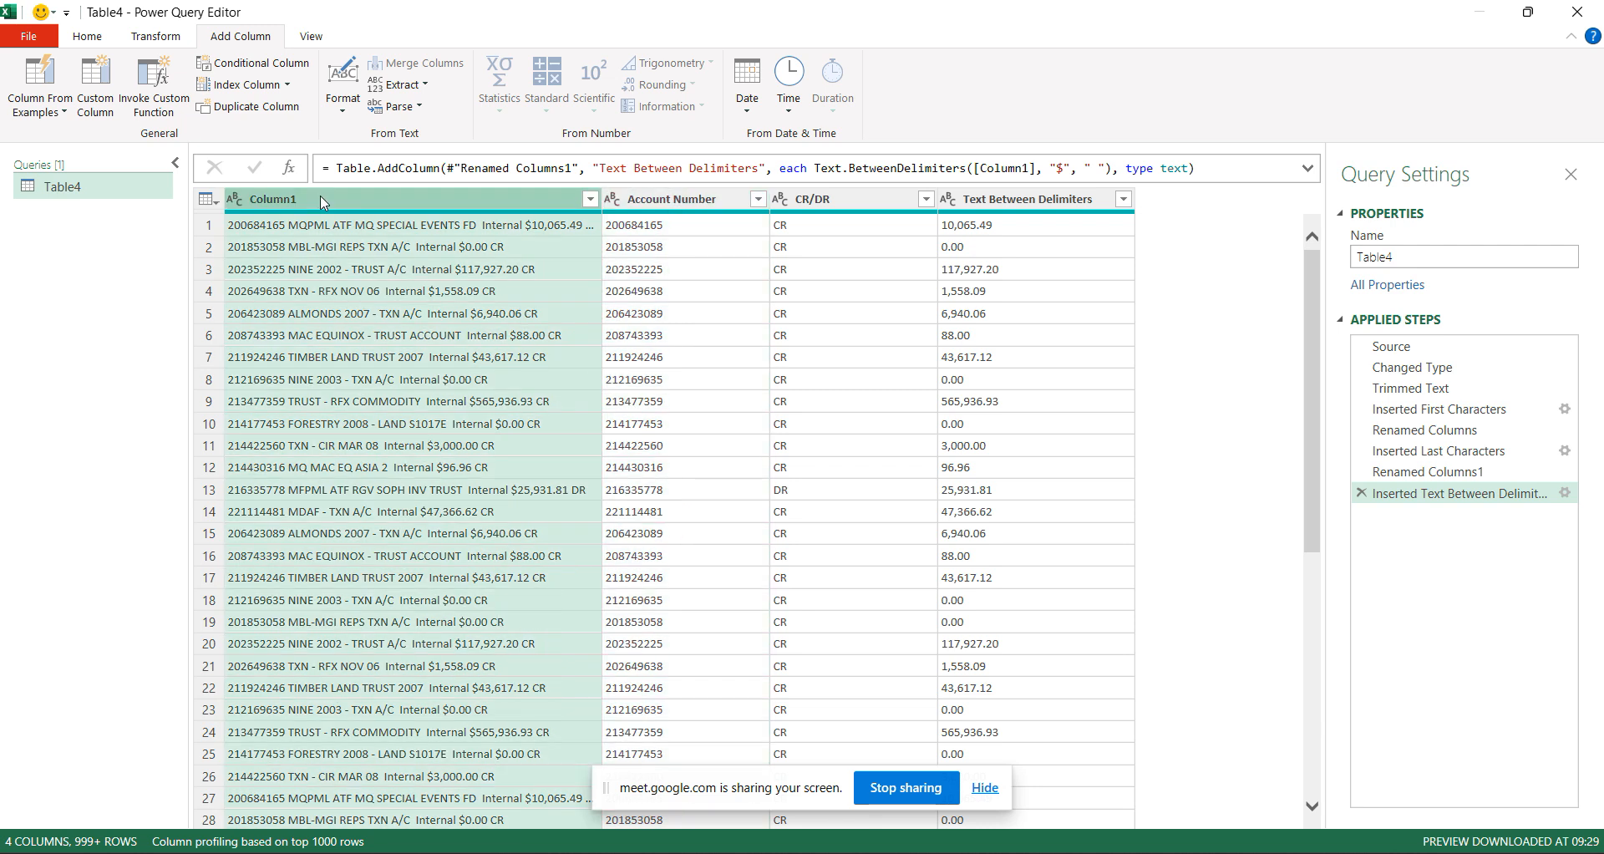
{"action": "left_click", "coordinate": [702, 209]}
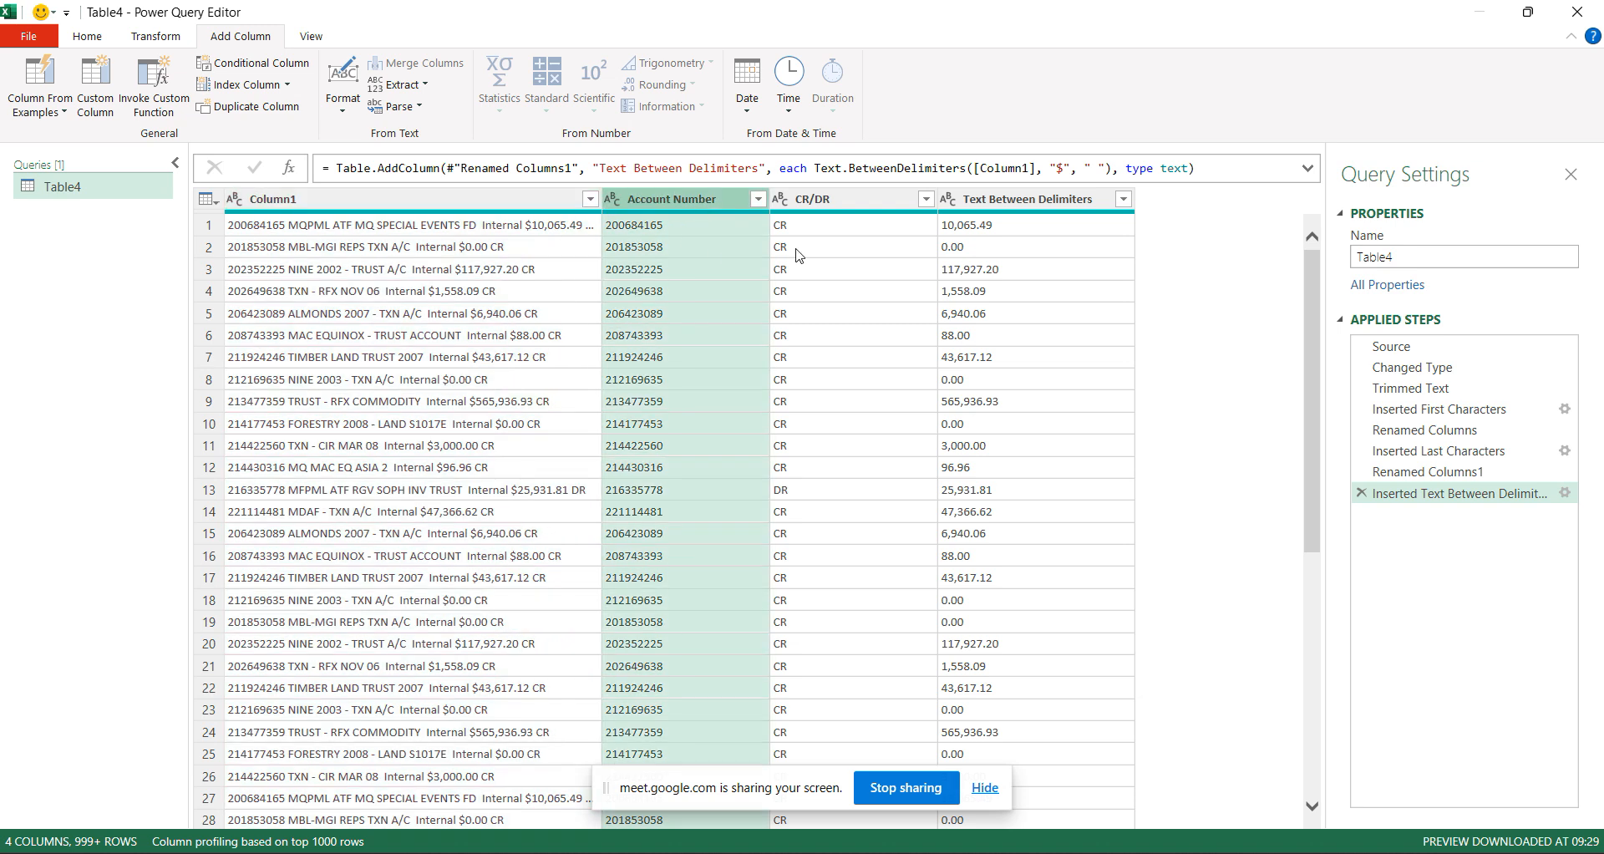
{"action": "left_click", "coordinate": [461, 207]}
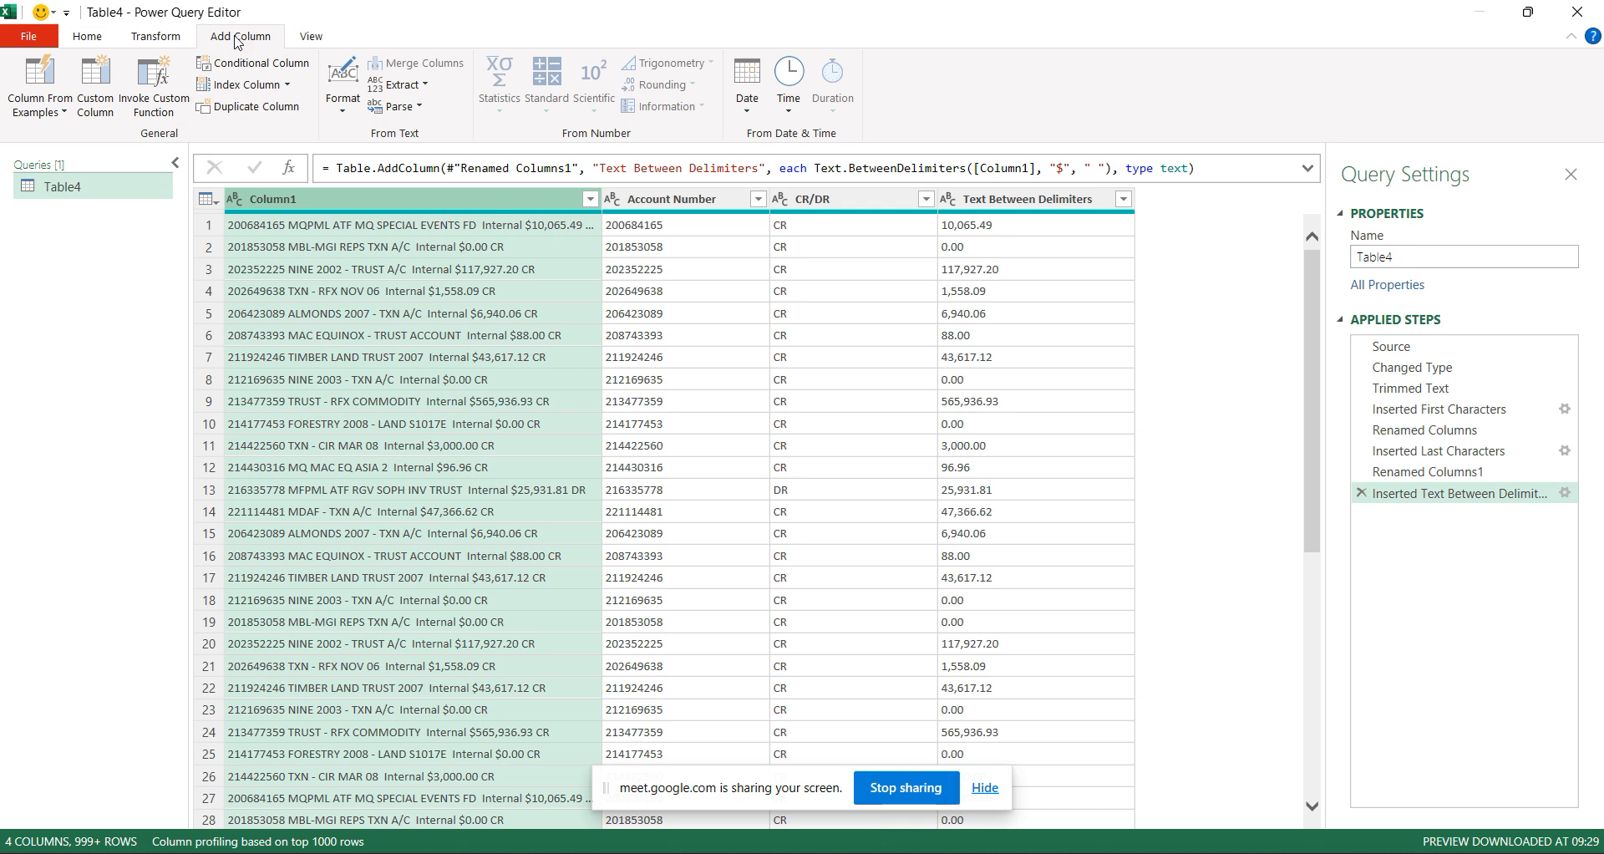
{"action": "left_click", "coordinate": [86, 36]}
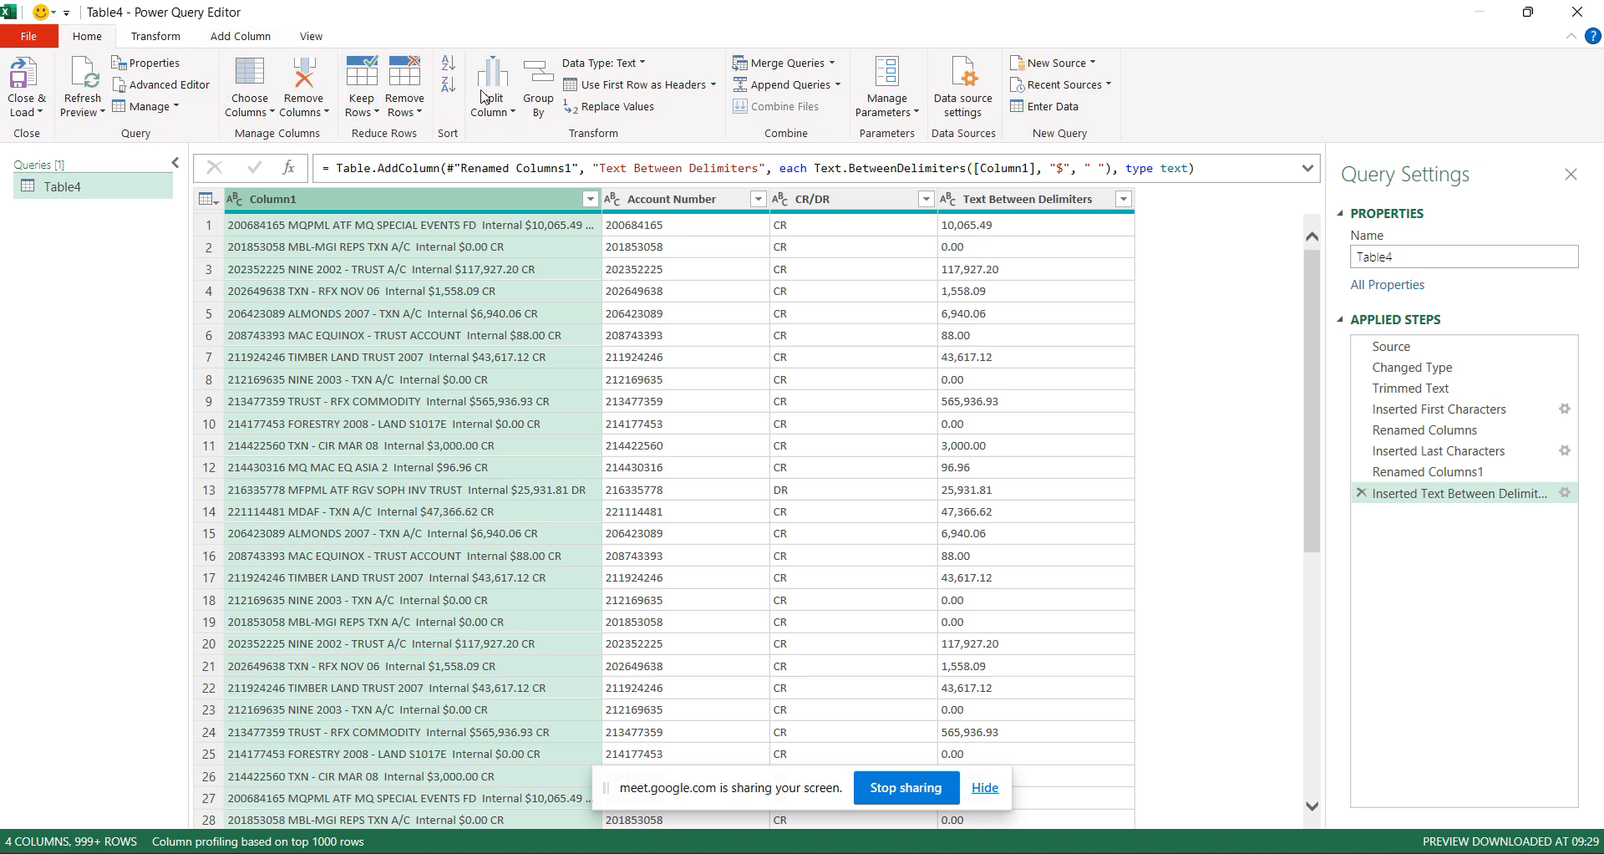
{"action": "left_click", "coordinate": [259, 38]}
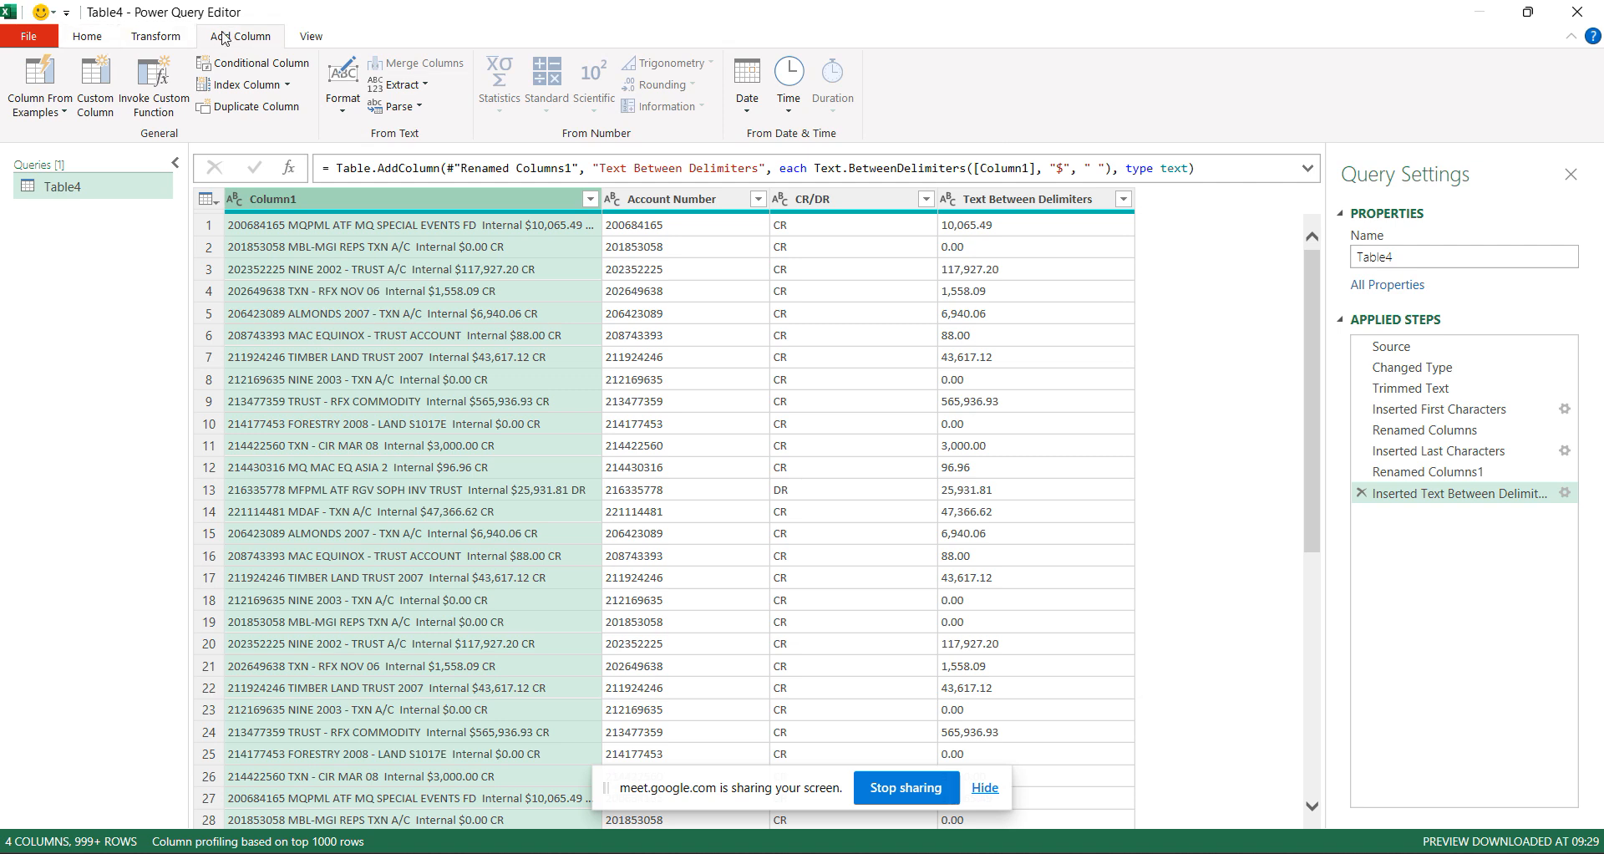
{"action": "left_click", "coordinate": [425, 85]}
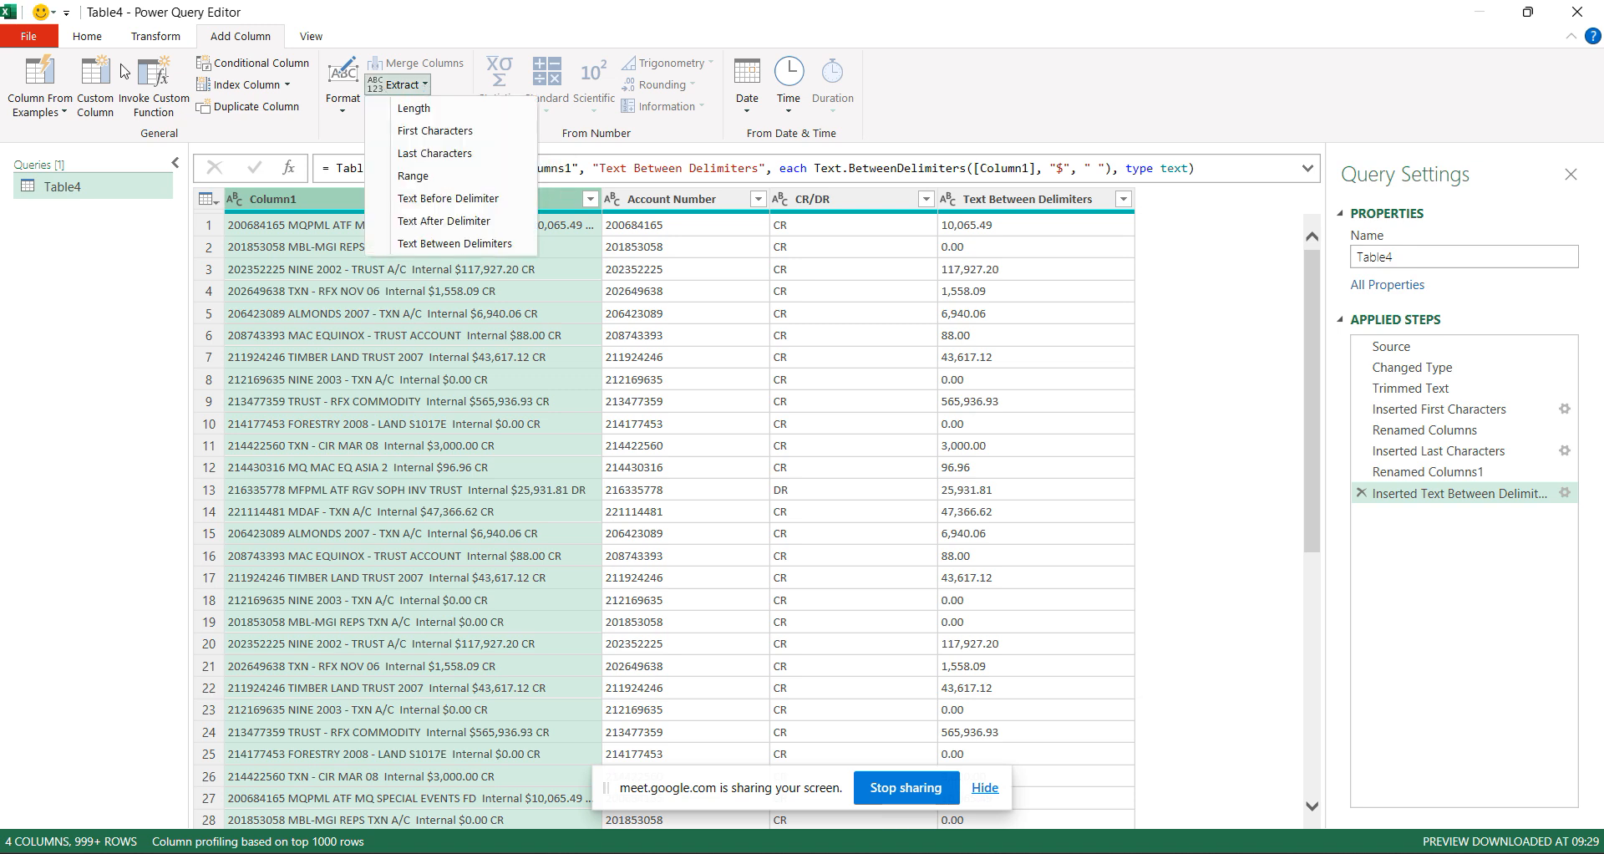
{"action": "left_click", "coordinate": [100, 38]}
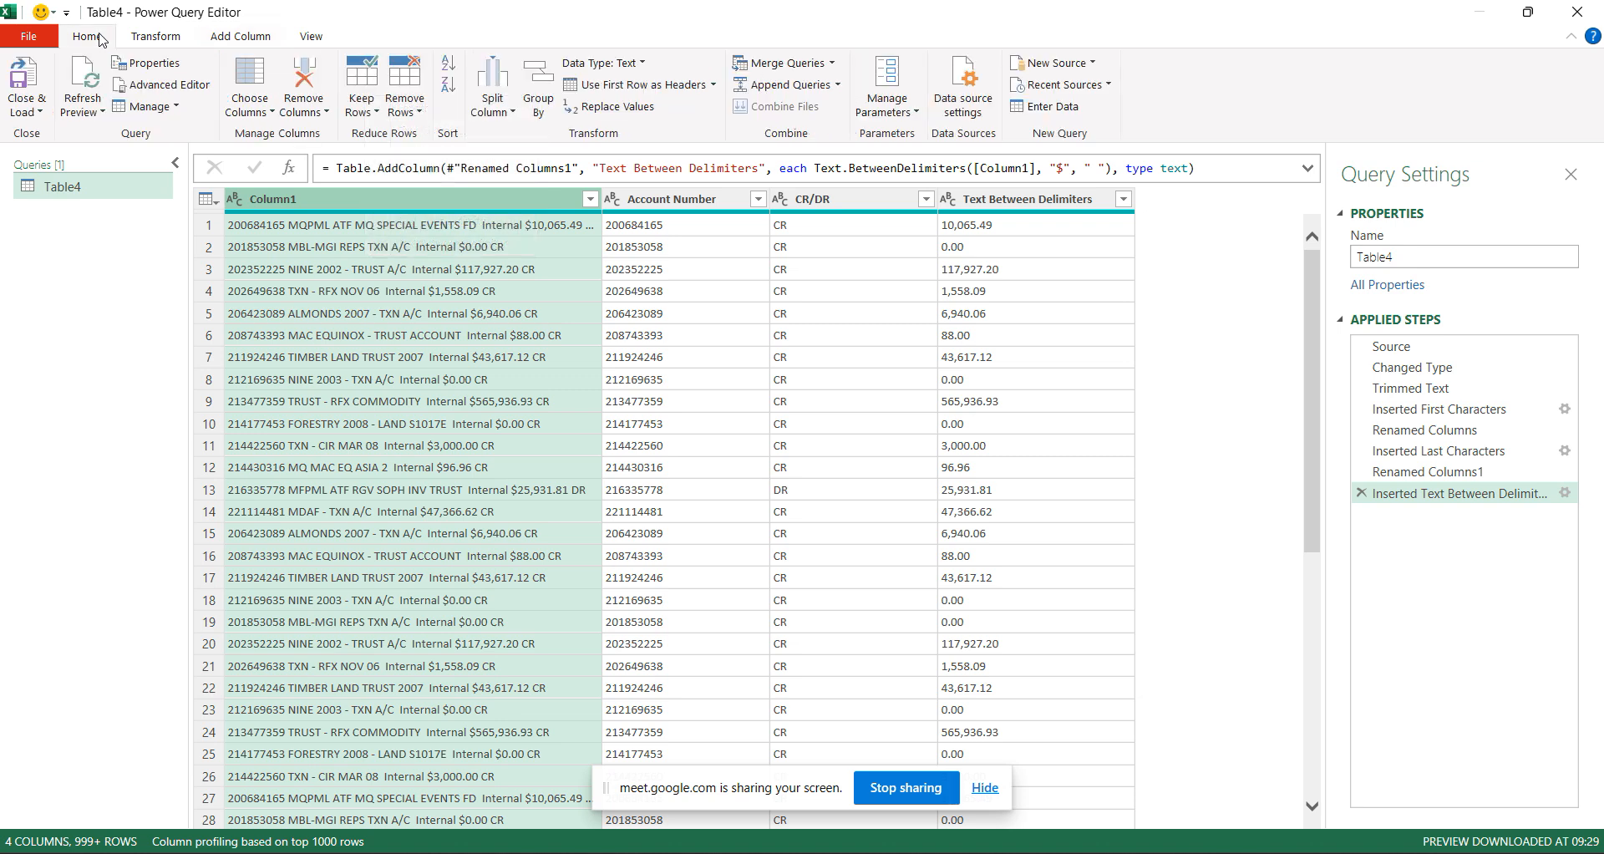
{"action": "left_click", "coordinate": [148, 38]}
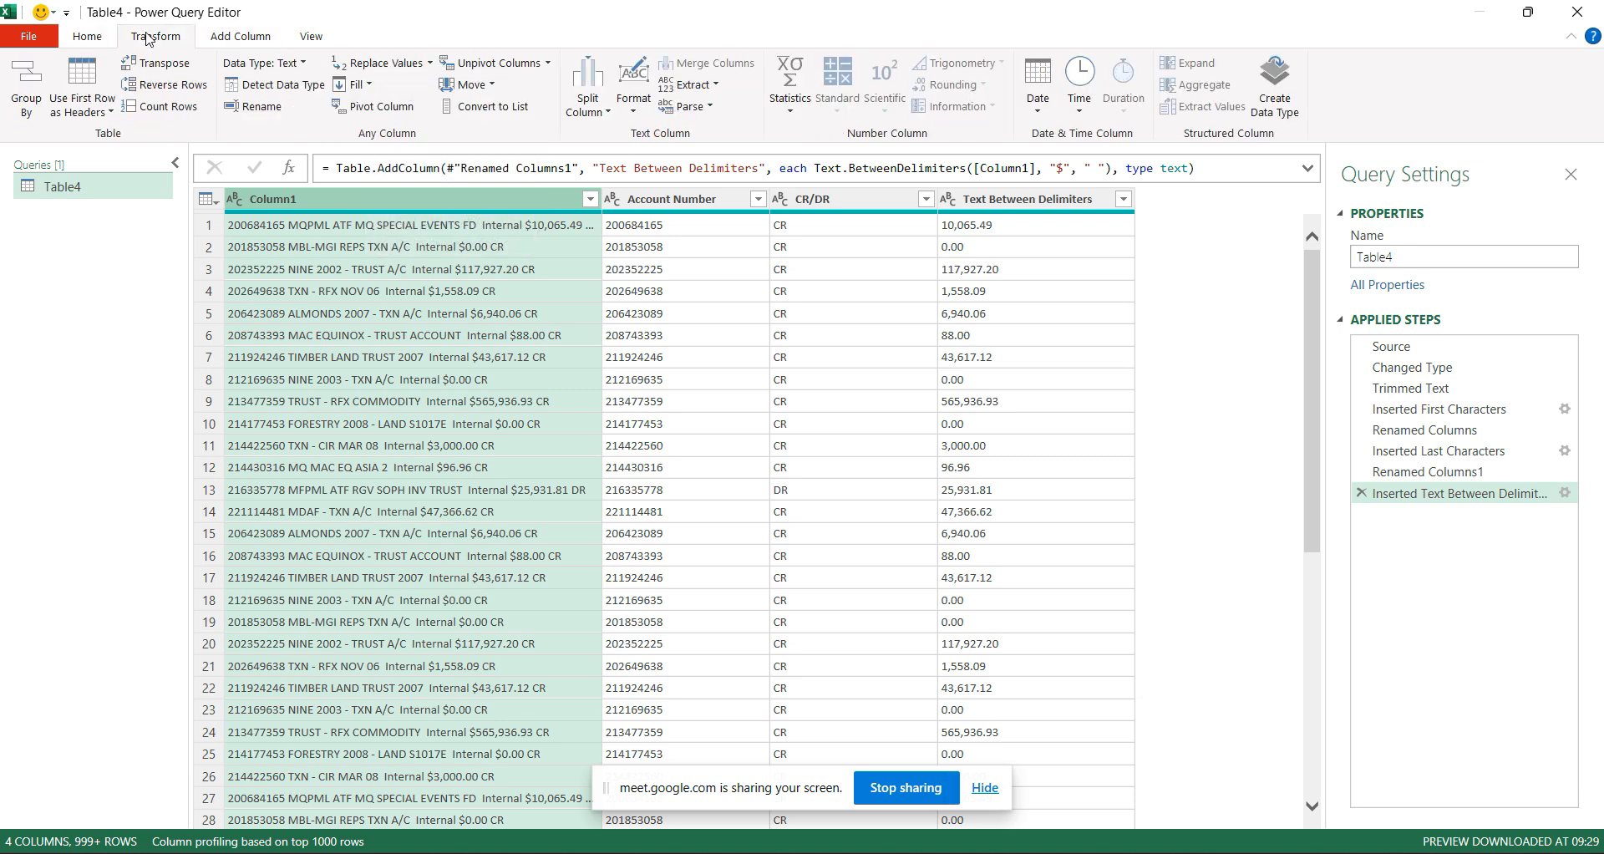
{"action": "left_click", "coordinate": [252, 37]}
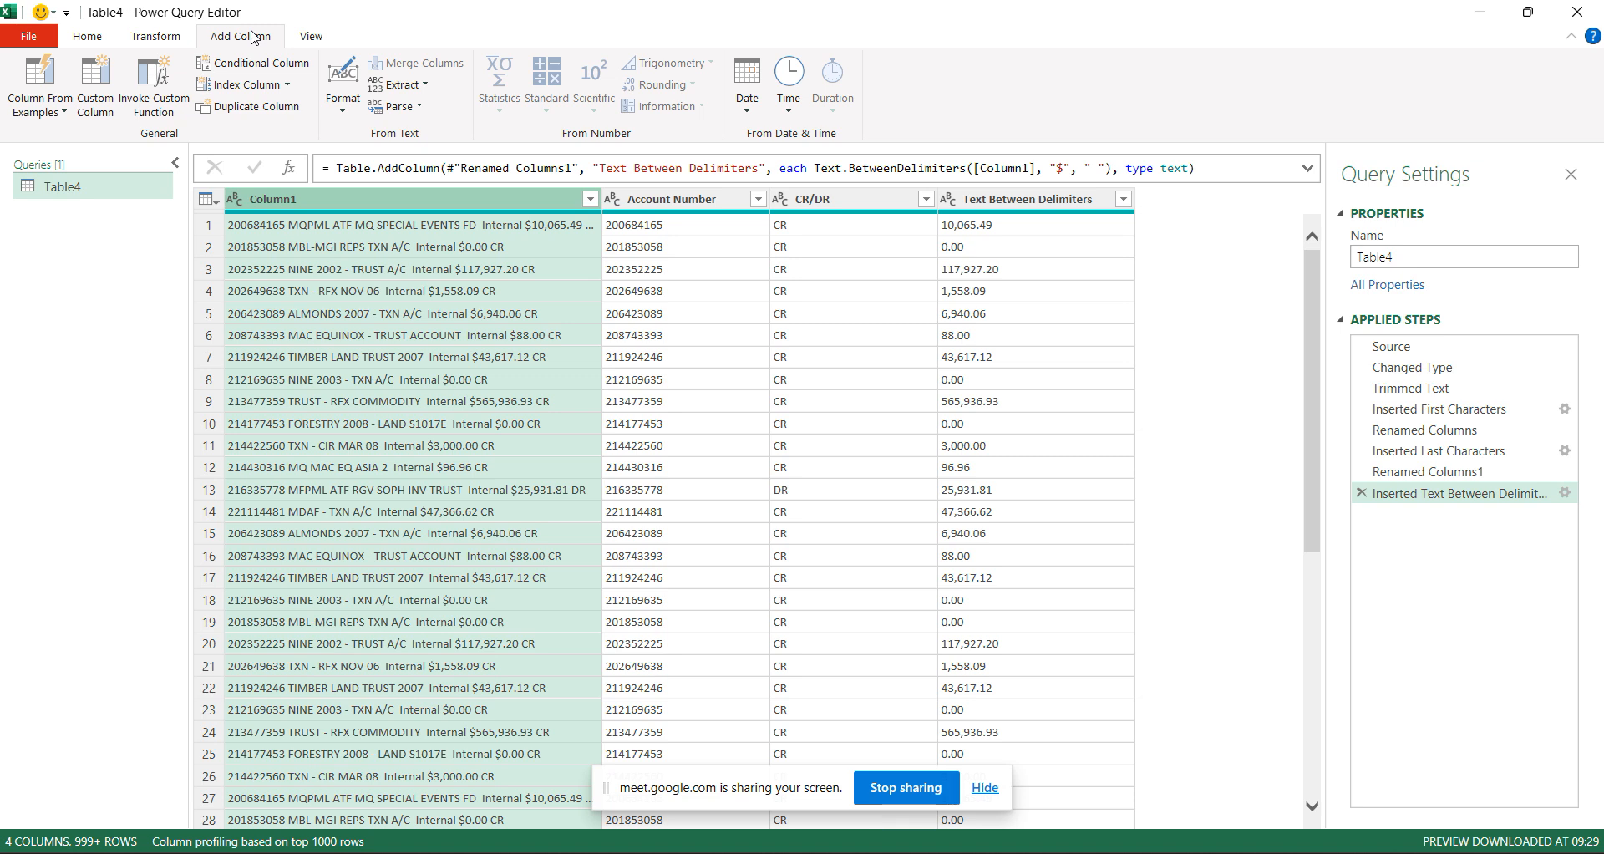
Delete the Inserted Text Between Delimiters step from the query's applied steps.
{"action": "left_click", "coordinate": [426, 85]}
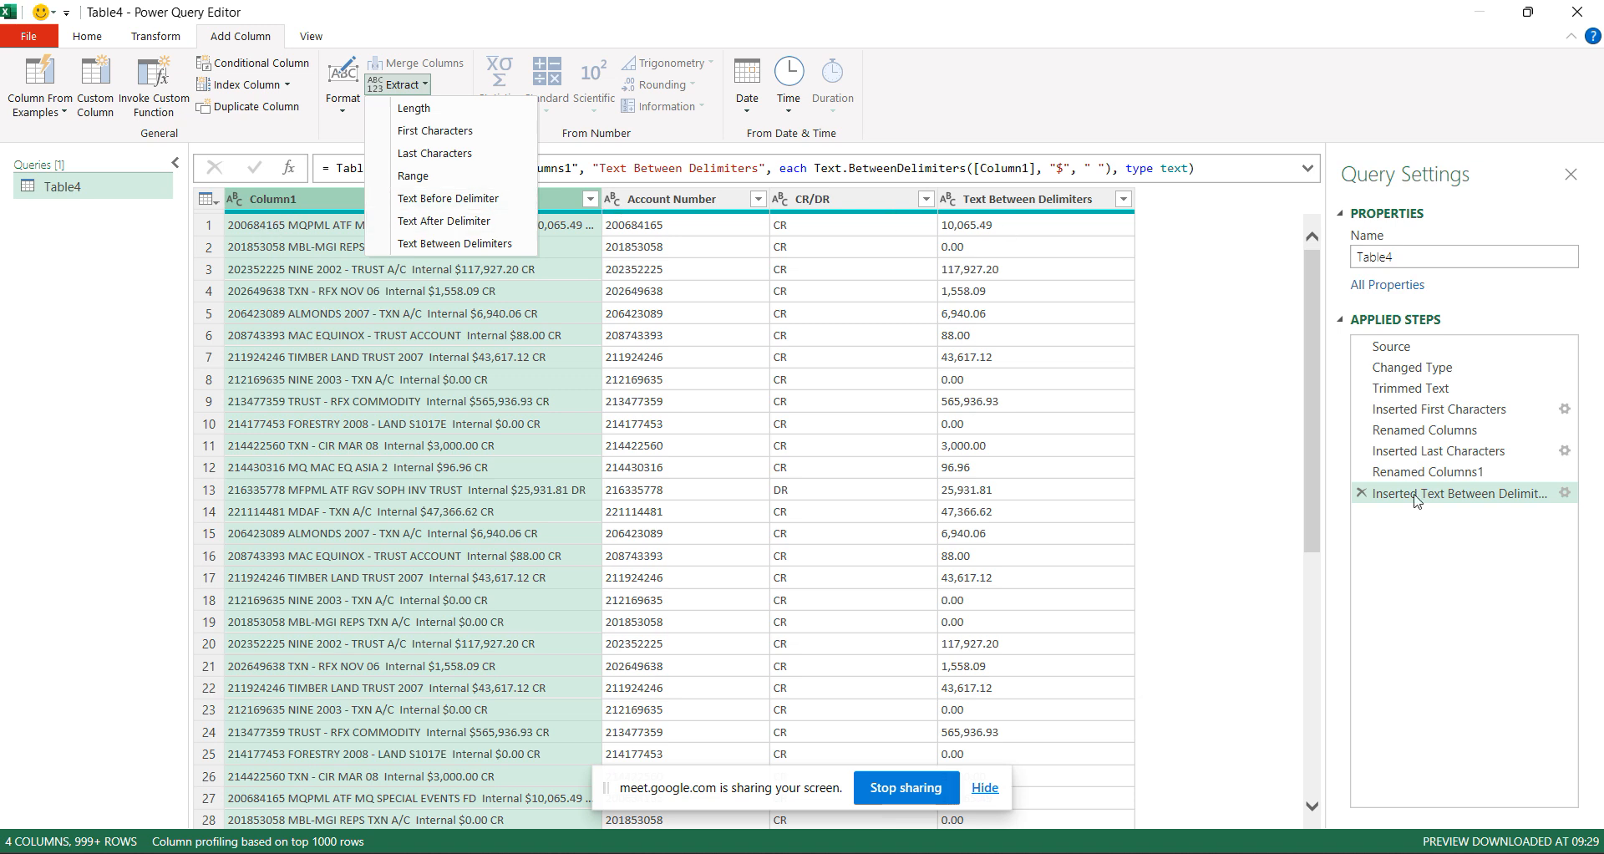
{"action": "left_click", "coordinate": [1363, 498]}
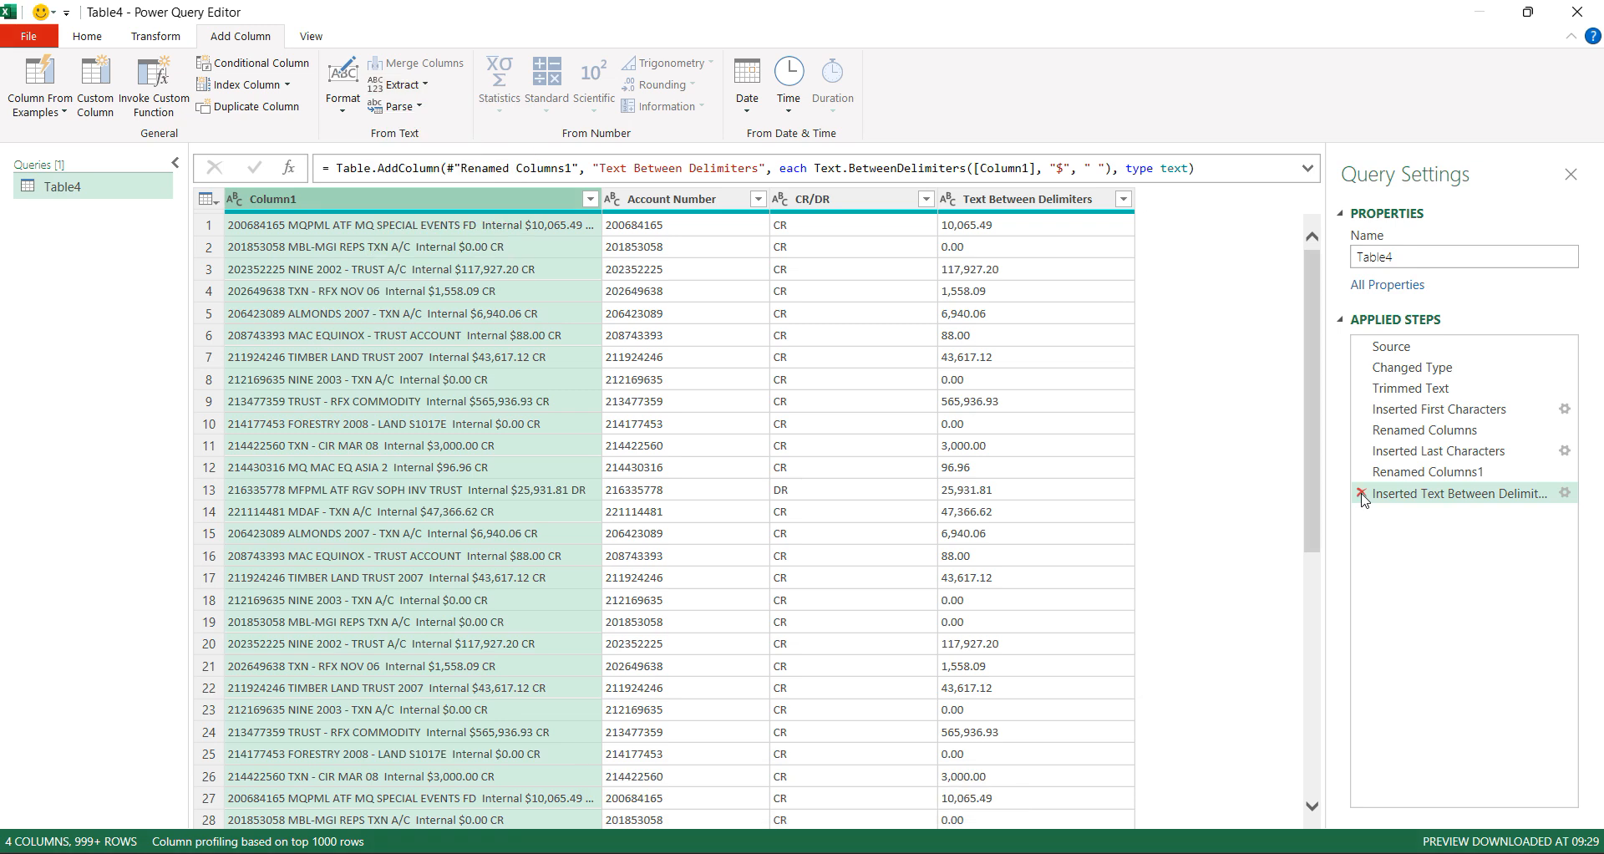
{"action": "left_click", "coordinate": [1362, 495]}
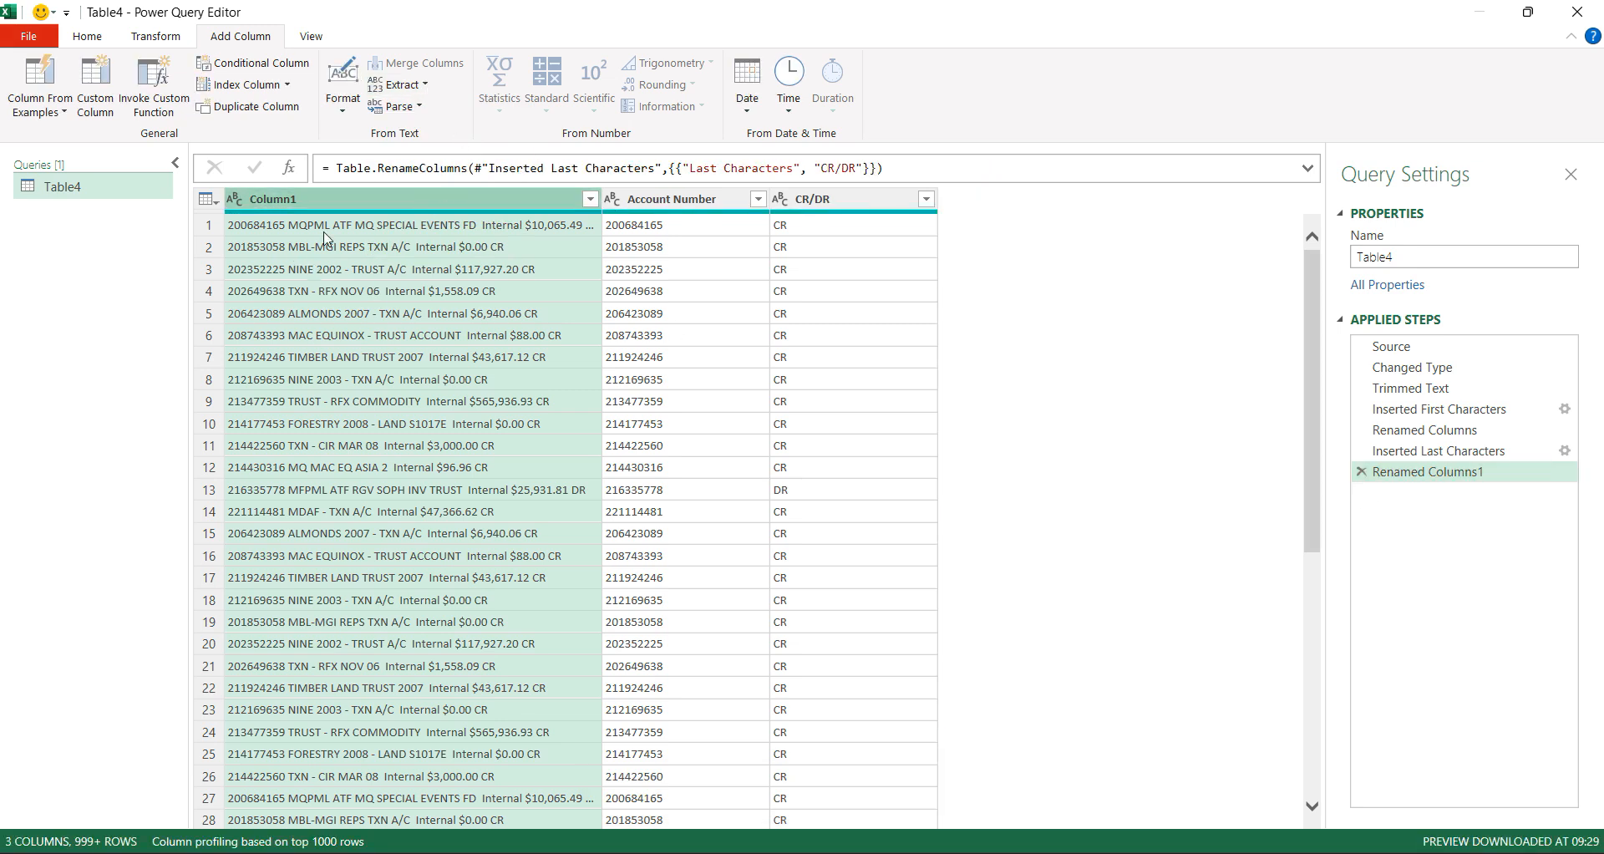
Add a column from Column1 extracting the text between start delimiter "$" and a space as end delimiter.
{"action": "left_click", "coordinate": [417, 92]}
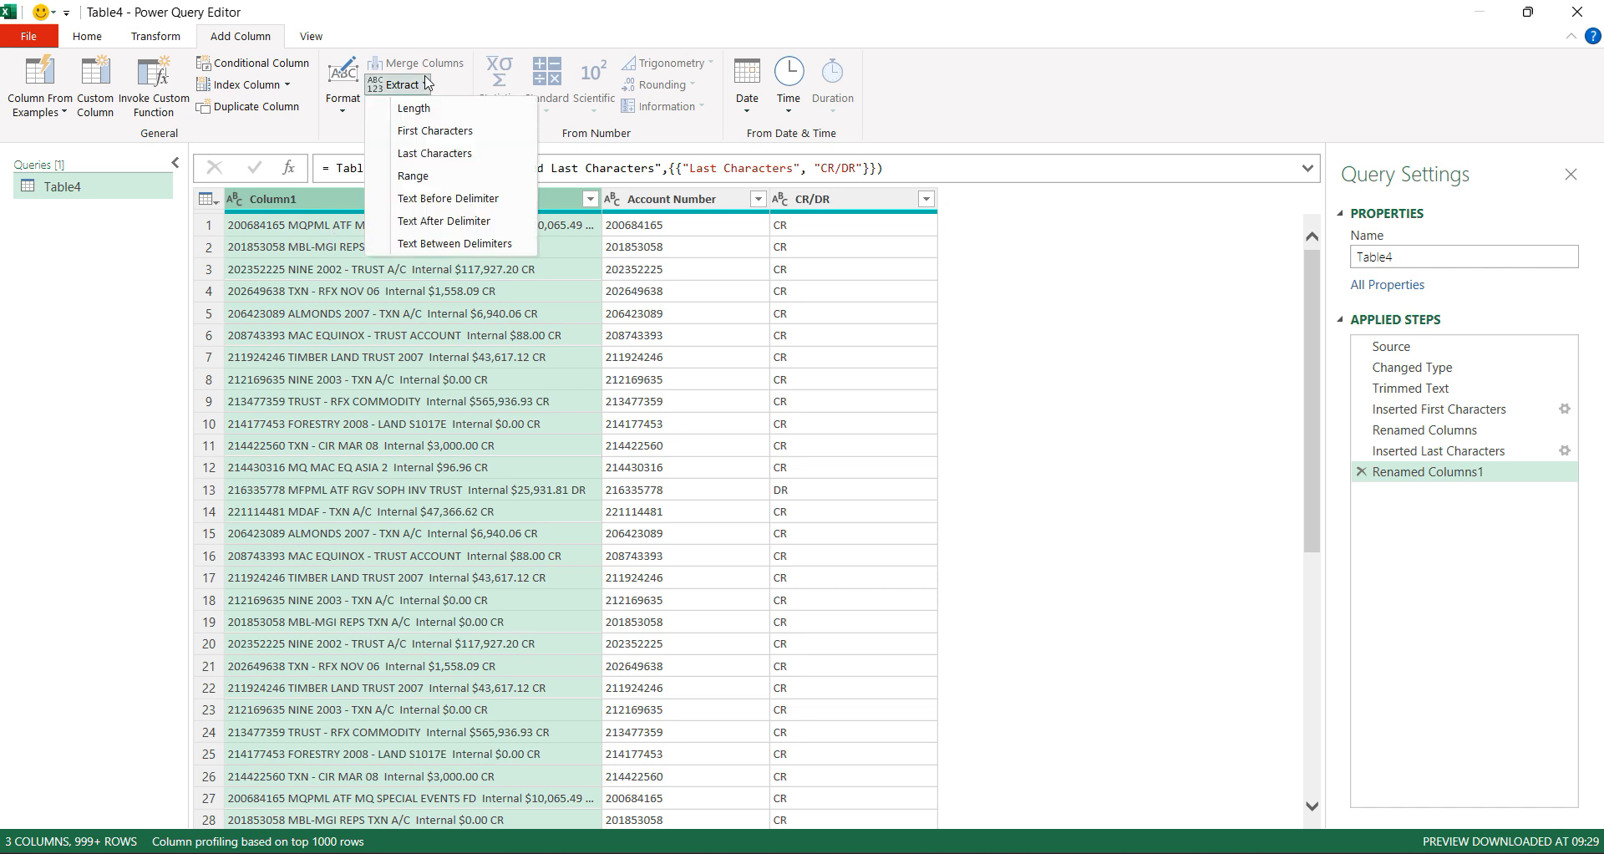
{"action": "left_click", "coordinate": [455, 244]}
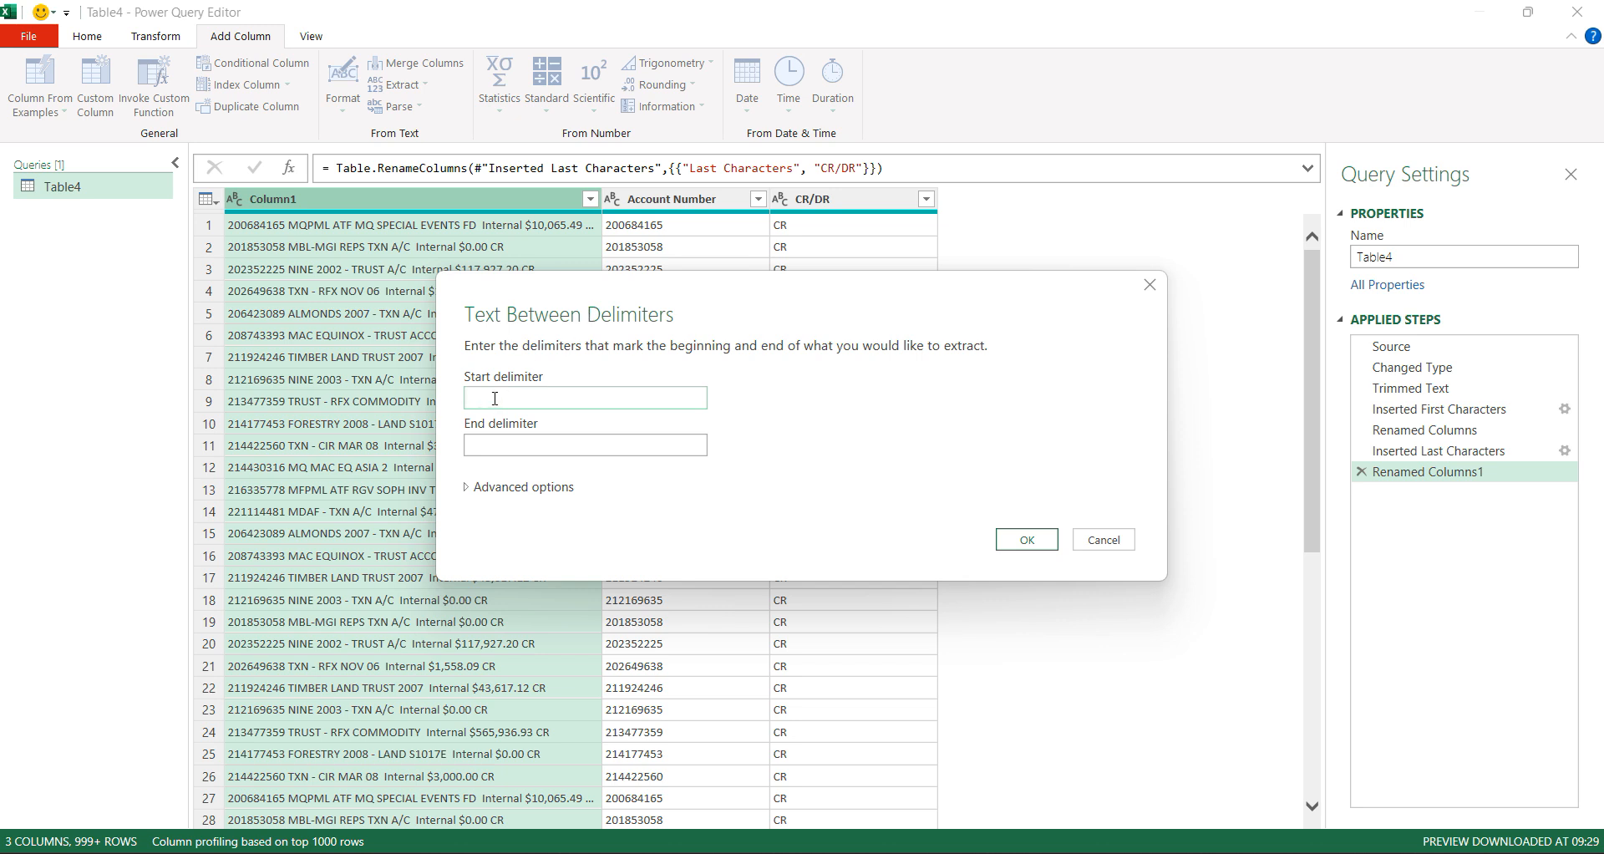
{"action": "type", "text": "$"}
{"action": "left_click", "coordinate": [492, 449]}
{"action": "left_click", "coordinate": [1028, 540]}
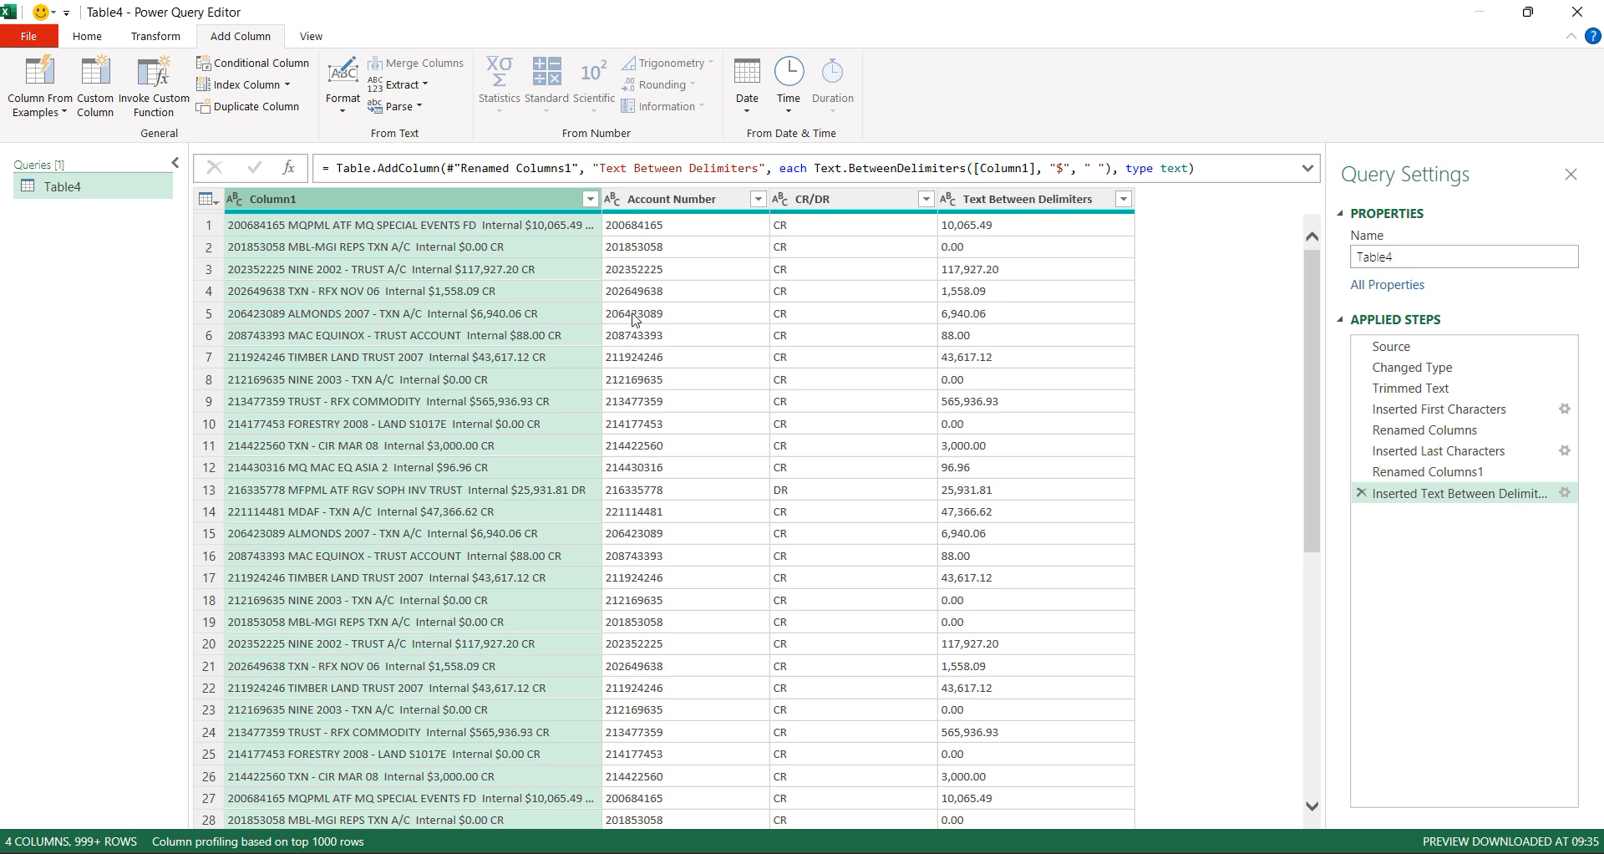
Set the data type of Account Number to Whole Number and of Text Between Delimiters to Currency.
{"action": "left_click", "coordinate": [613, 200]}
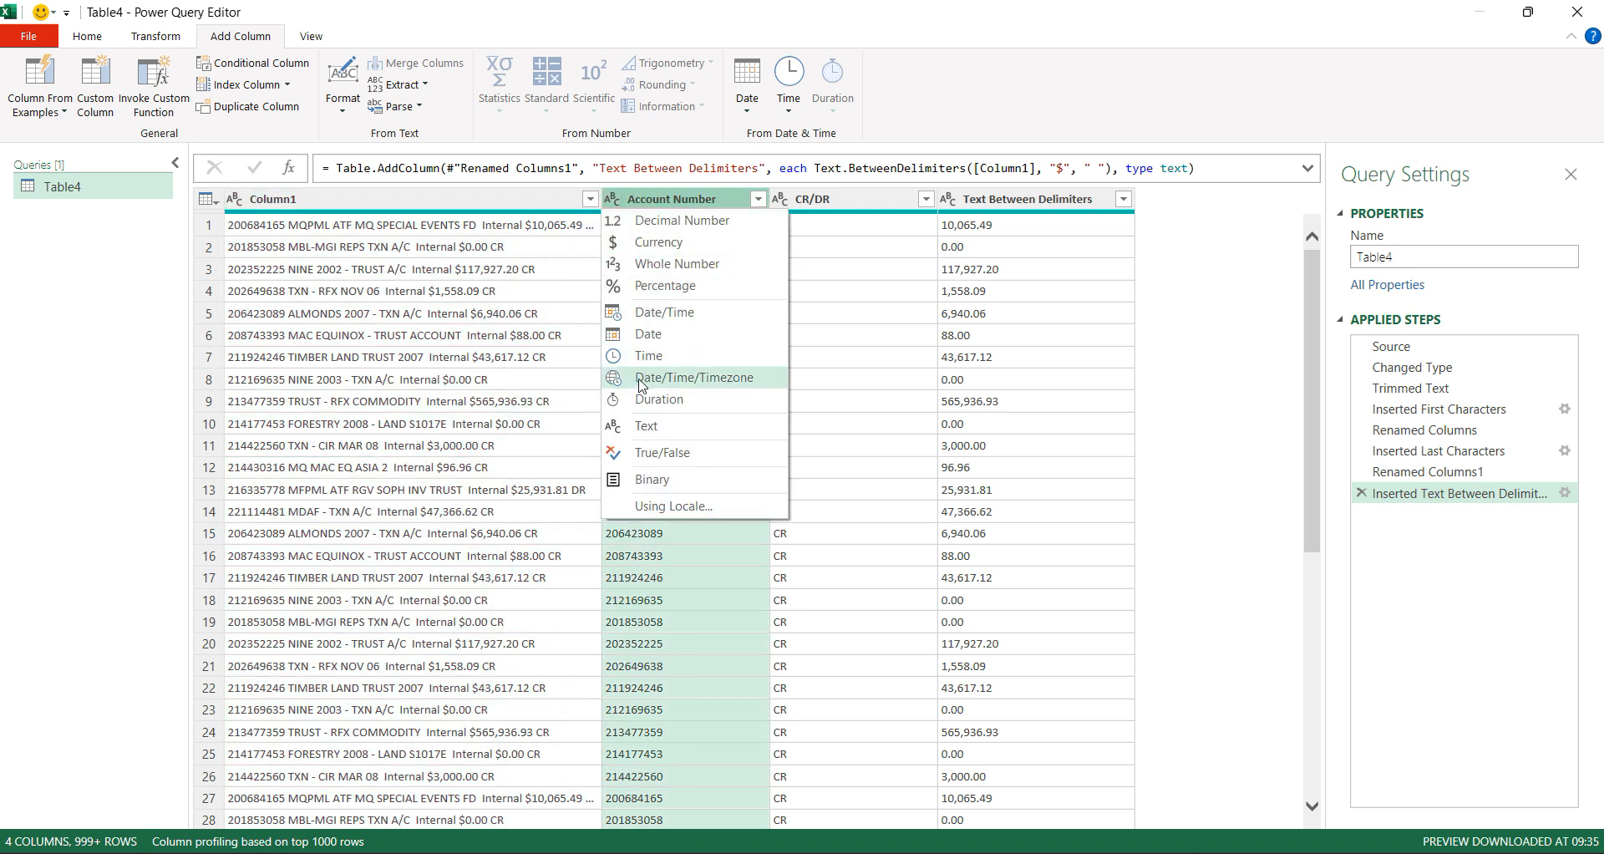
{"action": "left_click", "coordinate": [656, 265]}
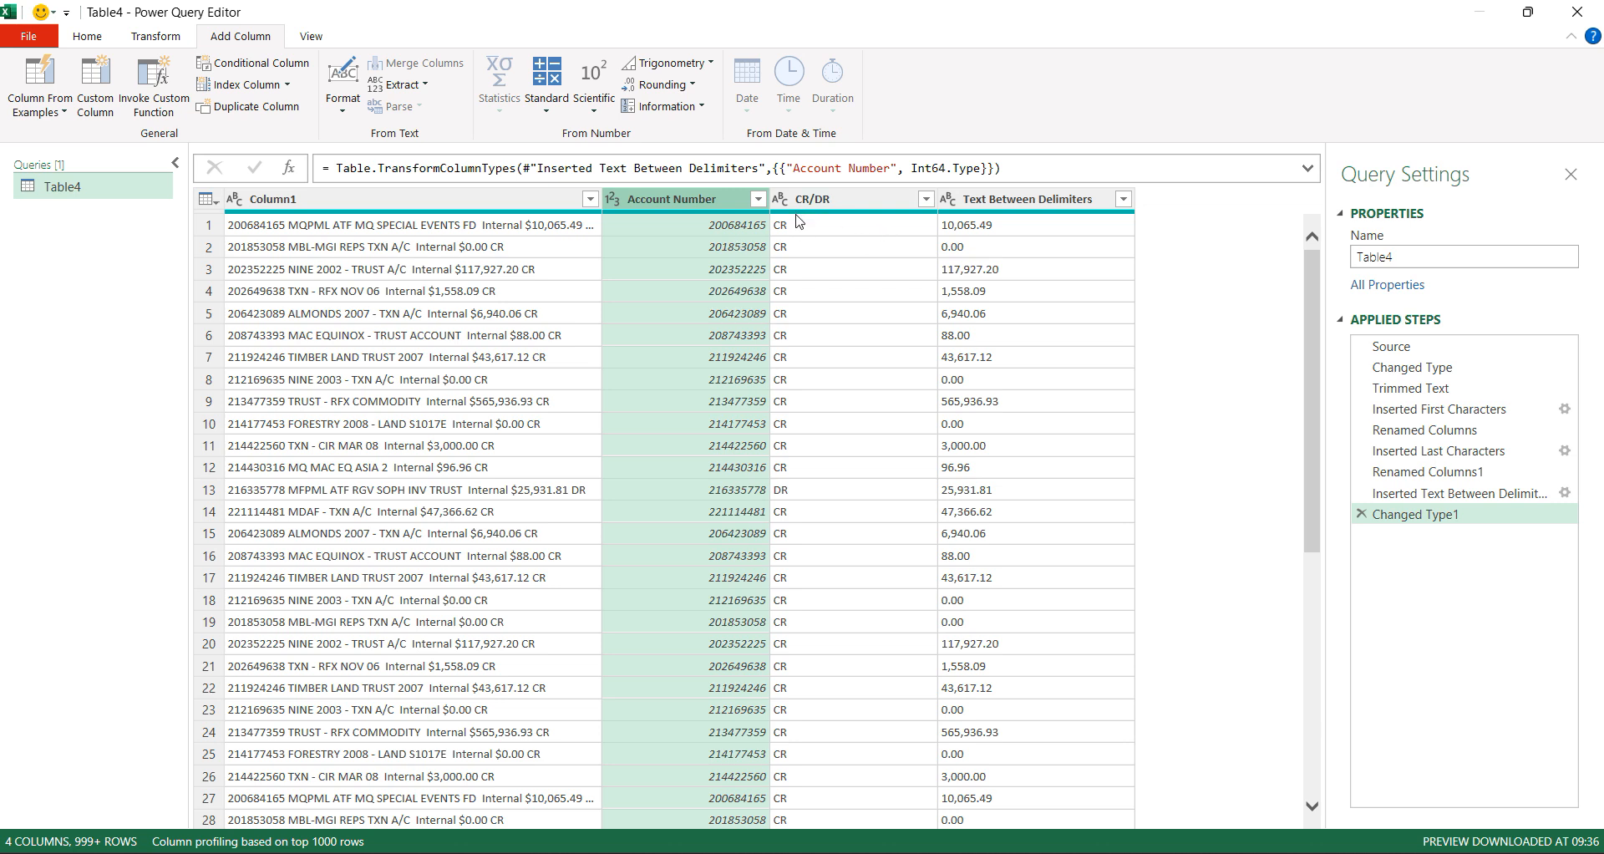
{"action": "left_click", "coordinate": [950, 202]}
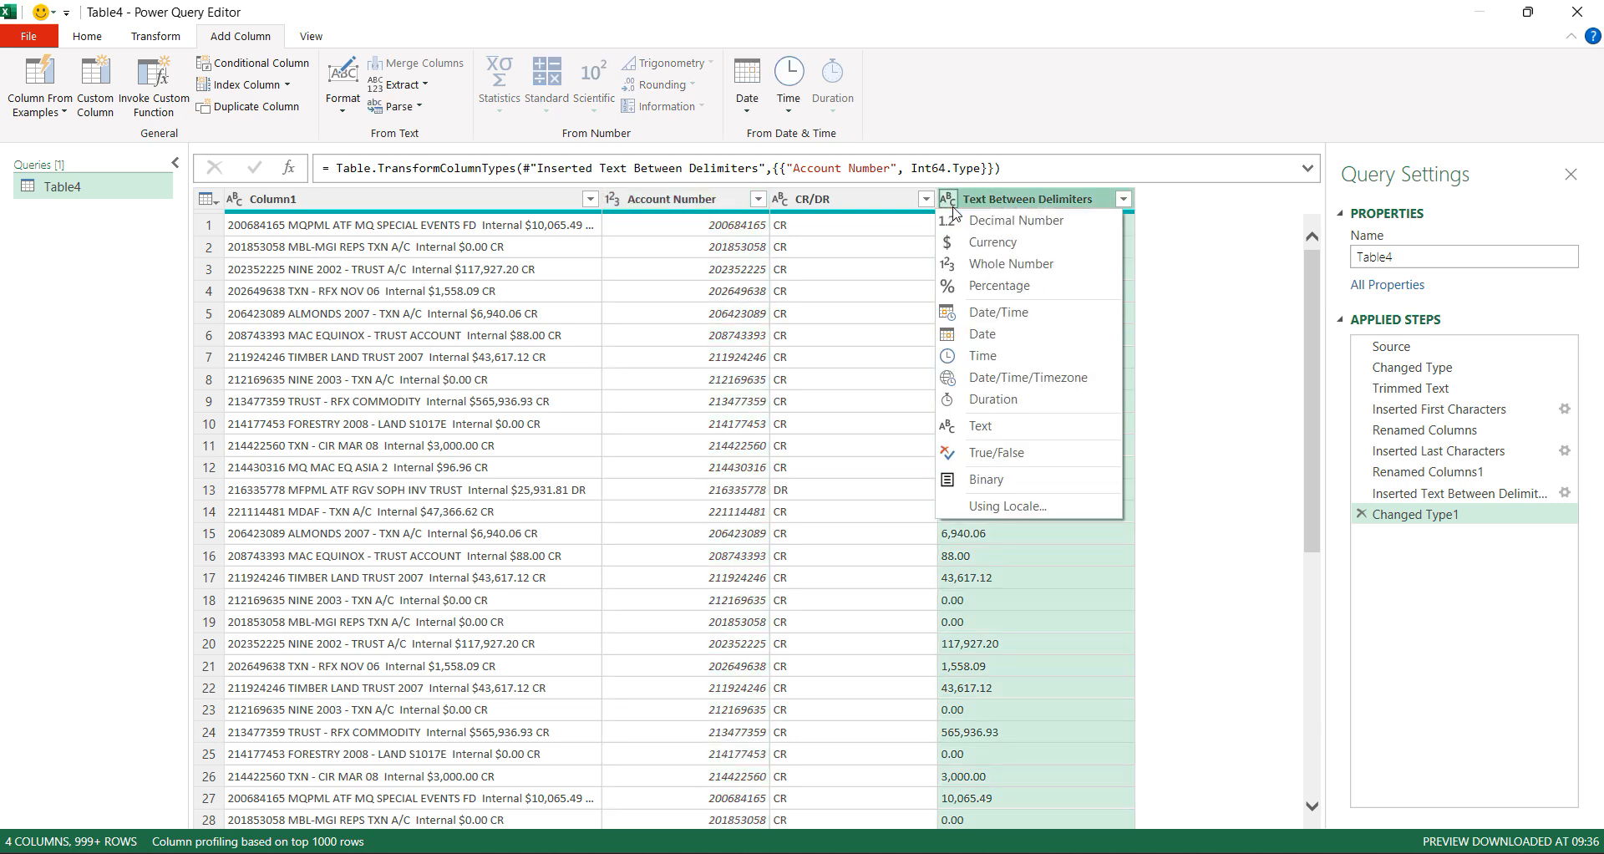
{"action": "left_click", "coordinate": [992, 243]}
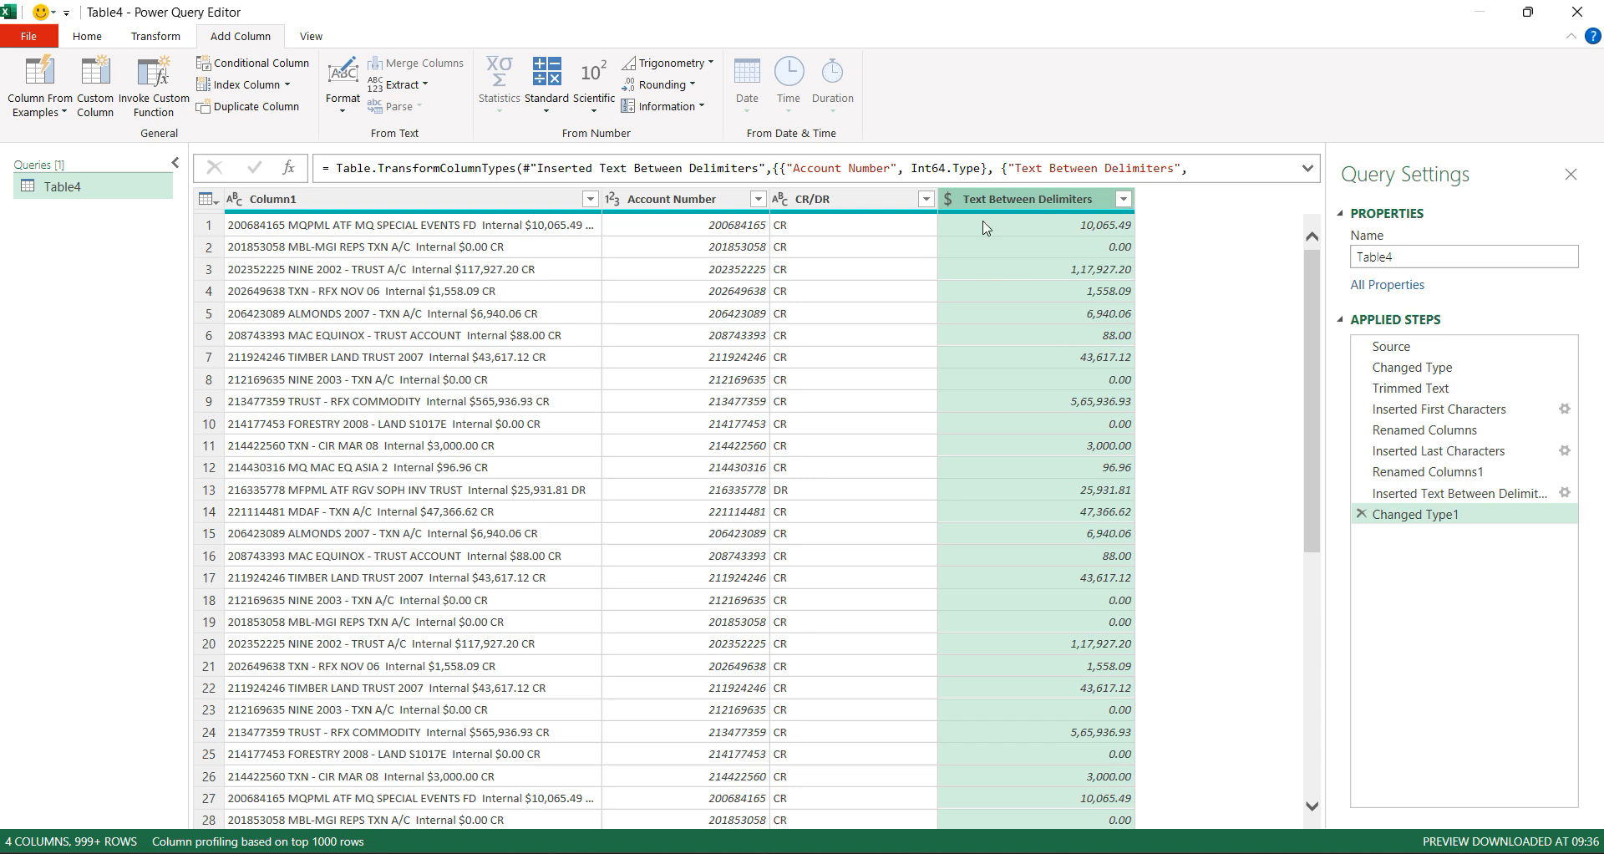
Remove the original Column1 from the query.
{"action": "left_click", "coordinate": [322, 201]}
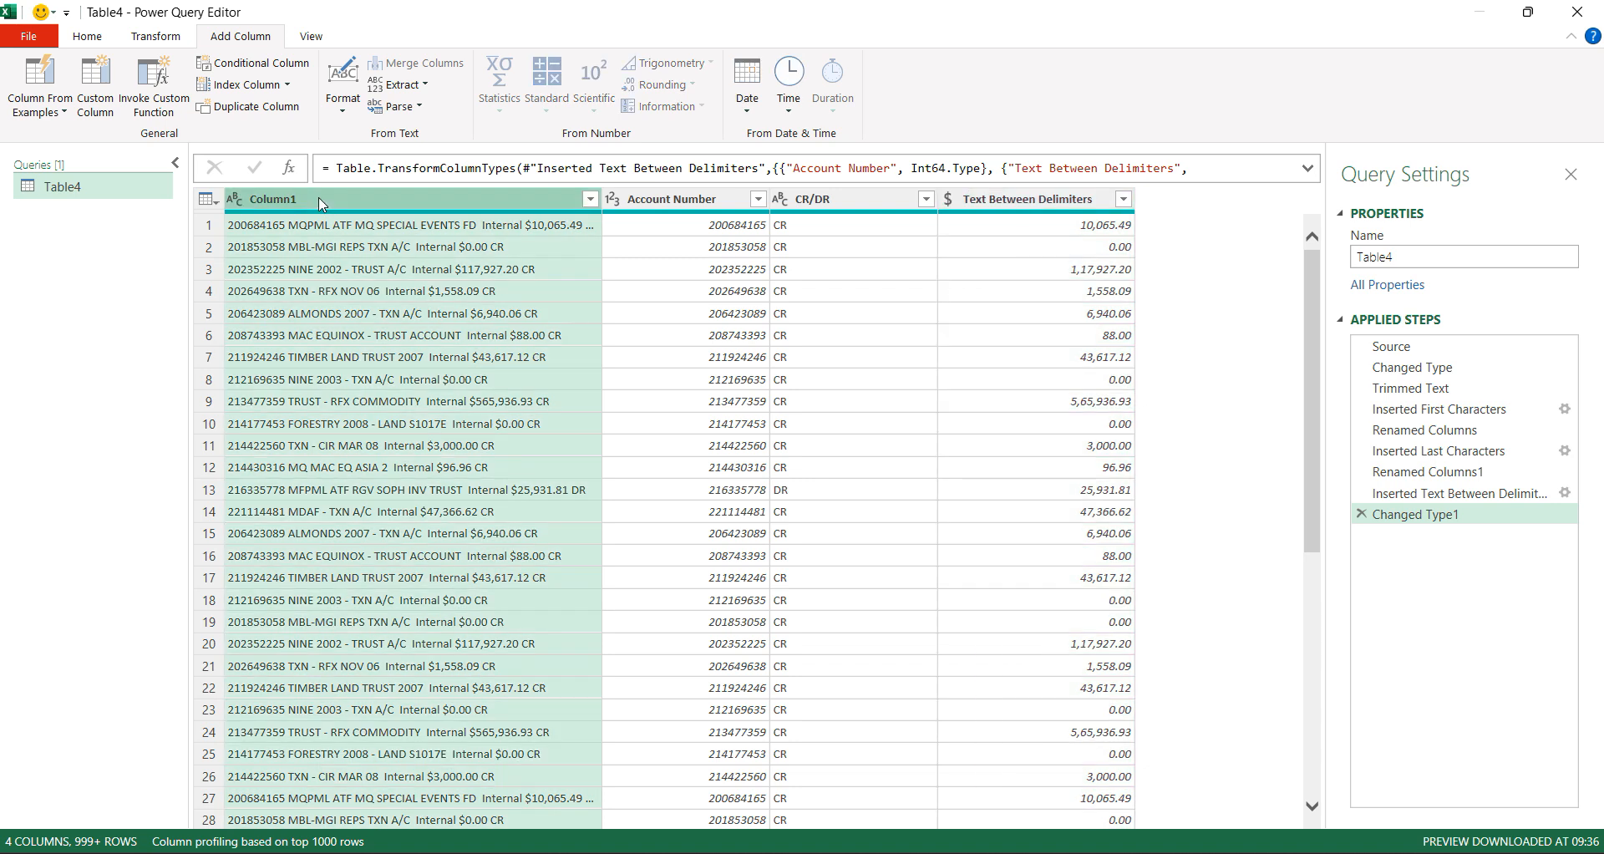
{"action": "left_click", "coordinate": [82, 39]}
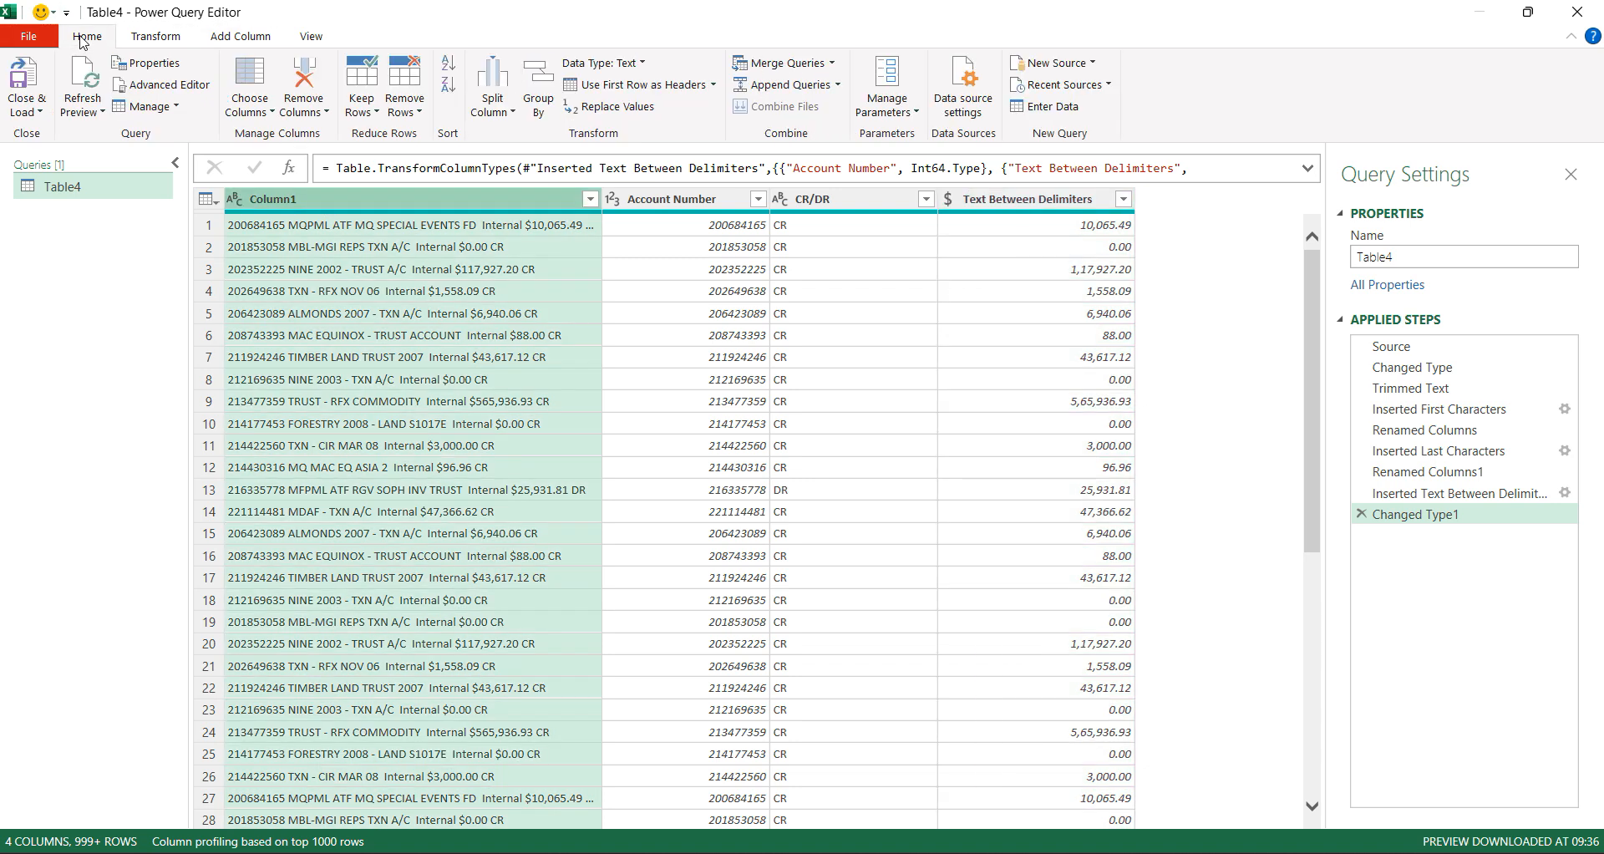
{"action": "left_click", "coordinate": [319, 109]}
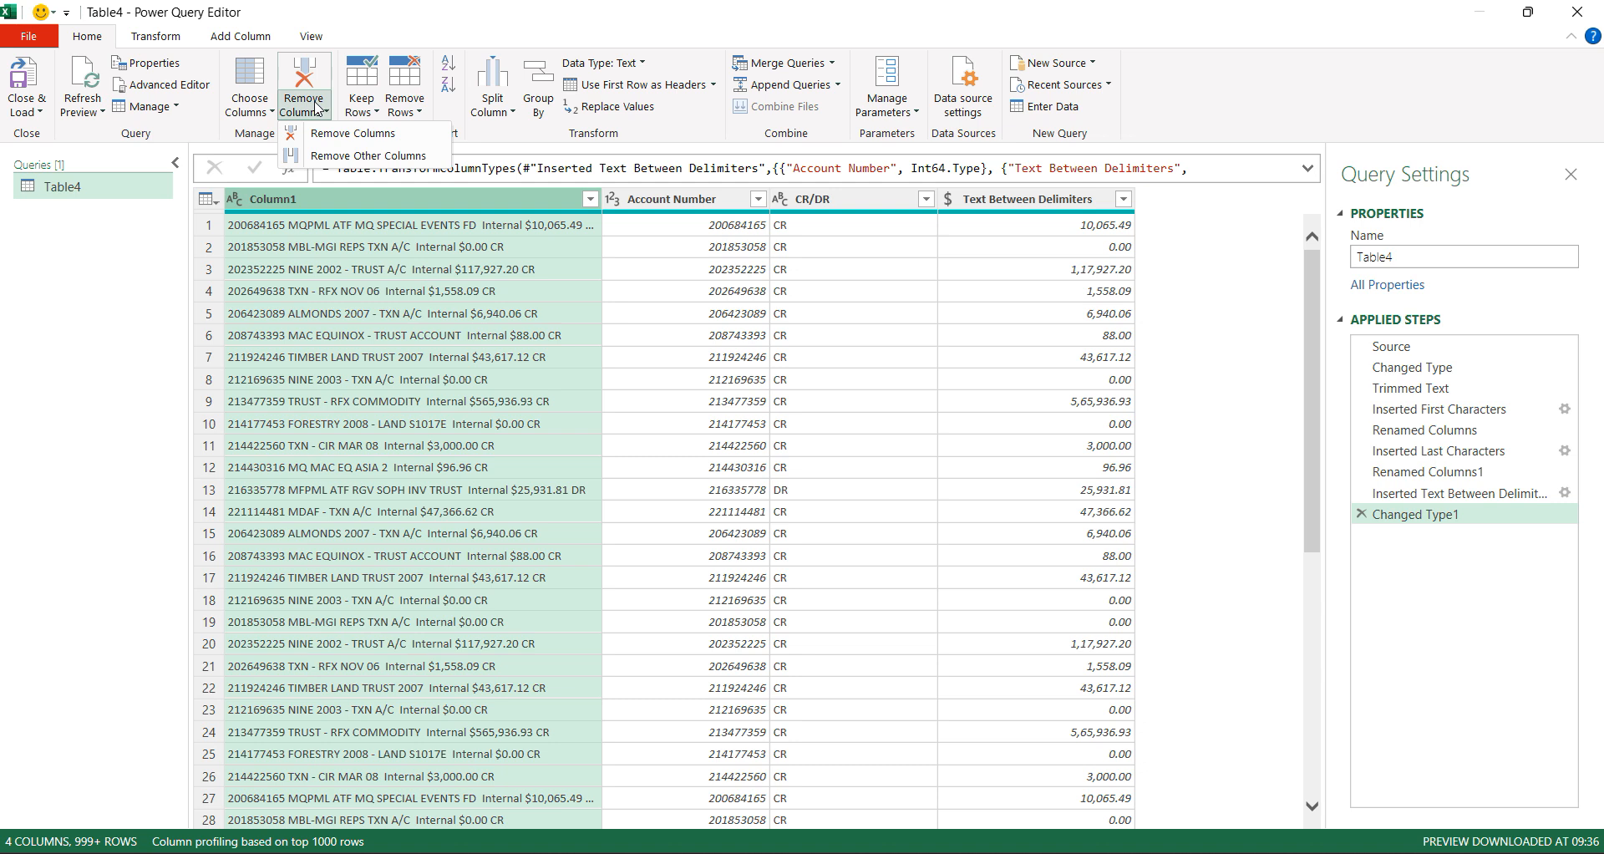
{"action": "left_click", "coordinate": [373, 135]}
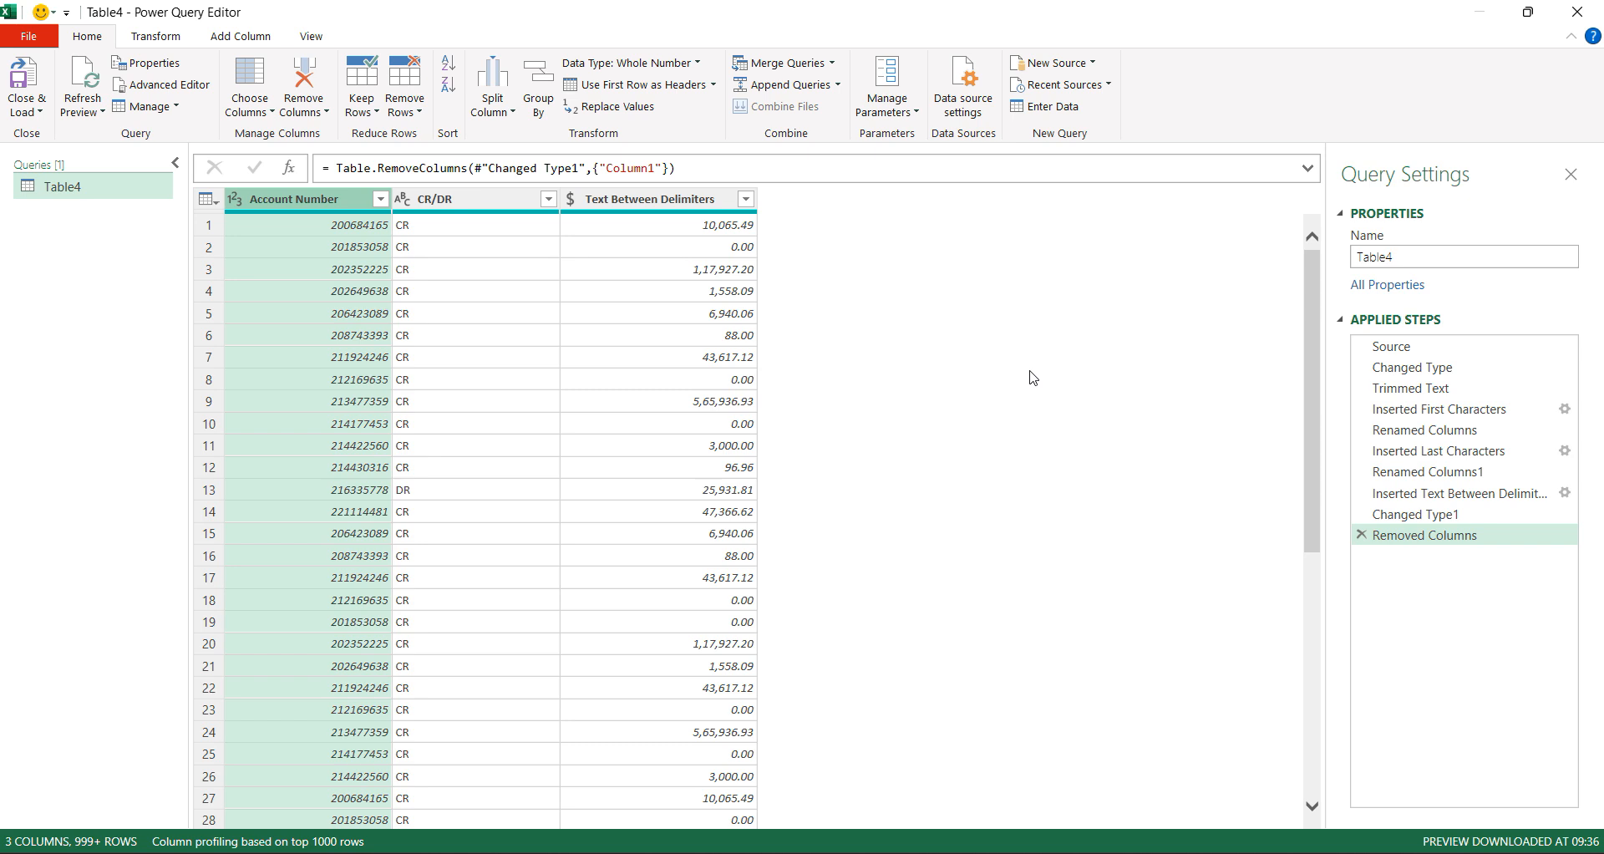
Close the query and load it as a table into the existing worksheet, starting at cell E1.
{"action": "left_click", "coordinate": [40, 120]}
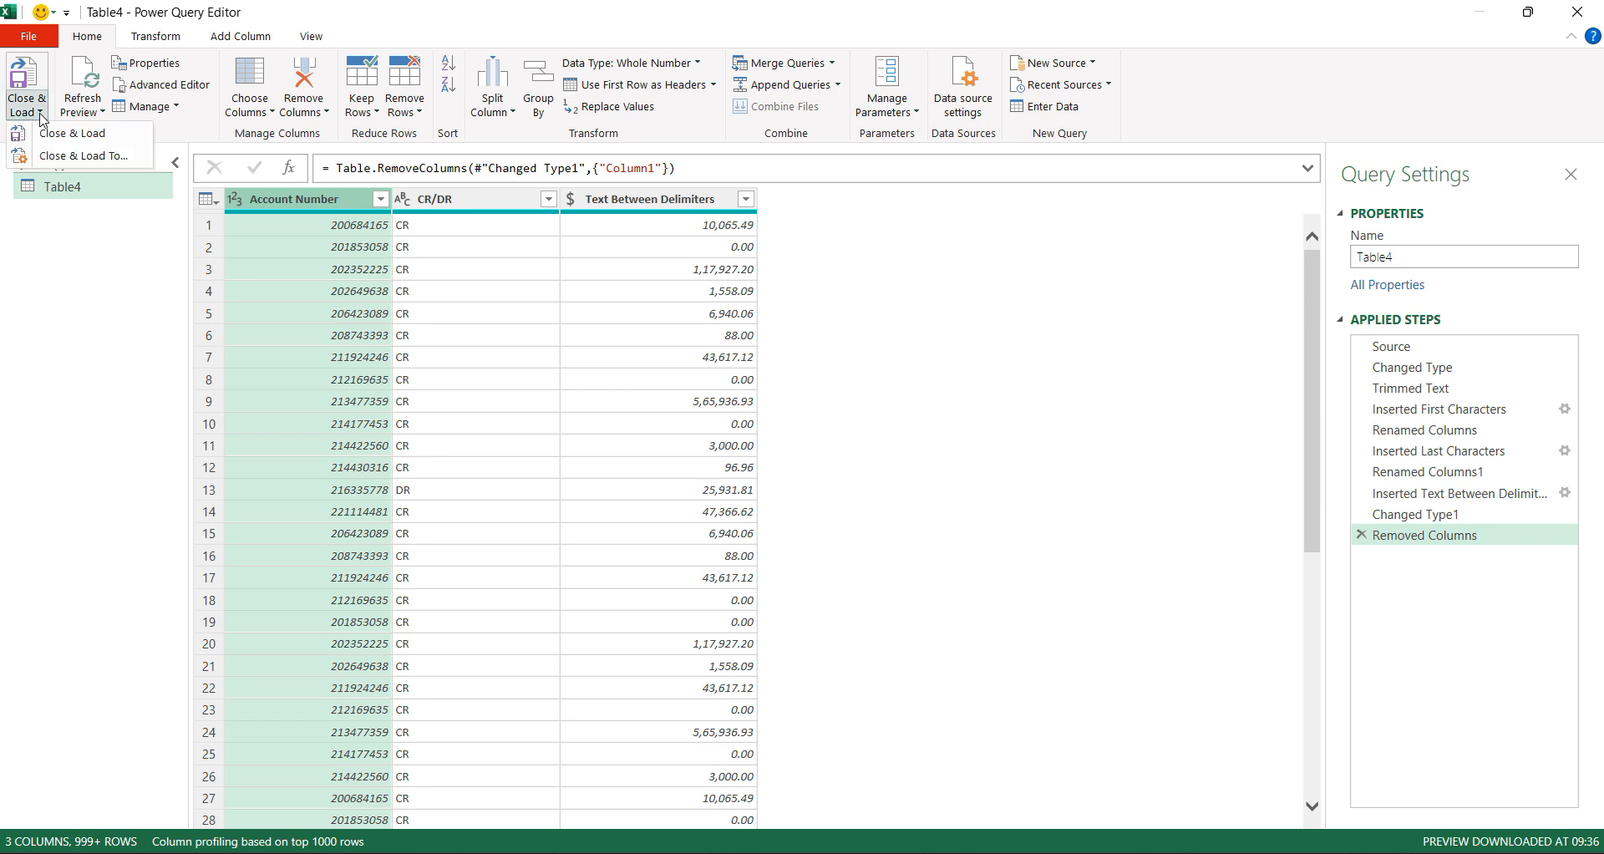
{"action": "left_click", "coordinate": [98, 156]}
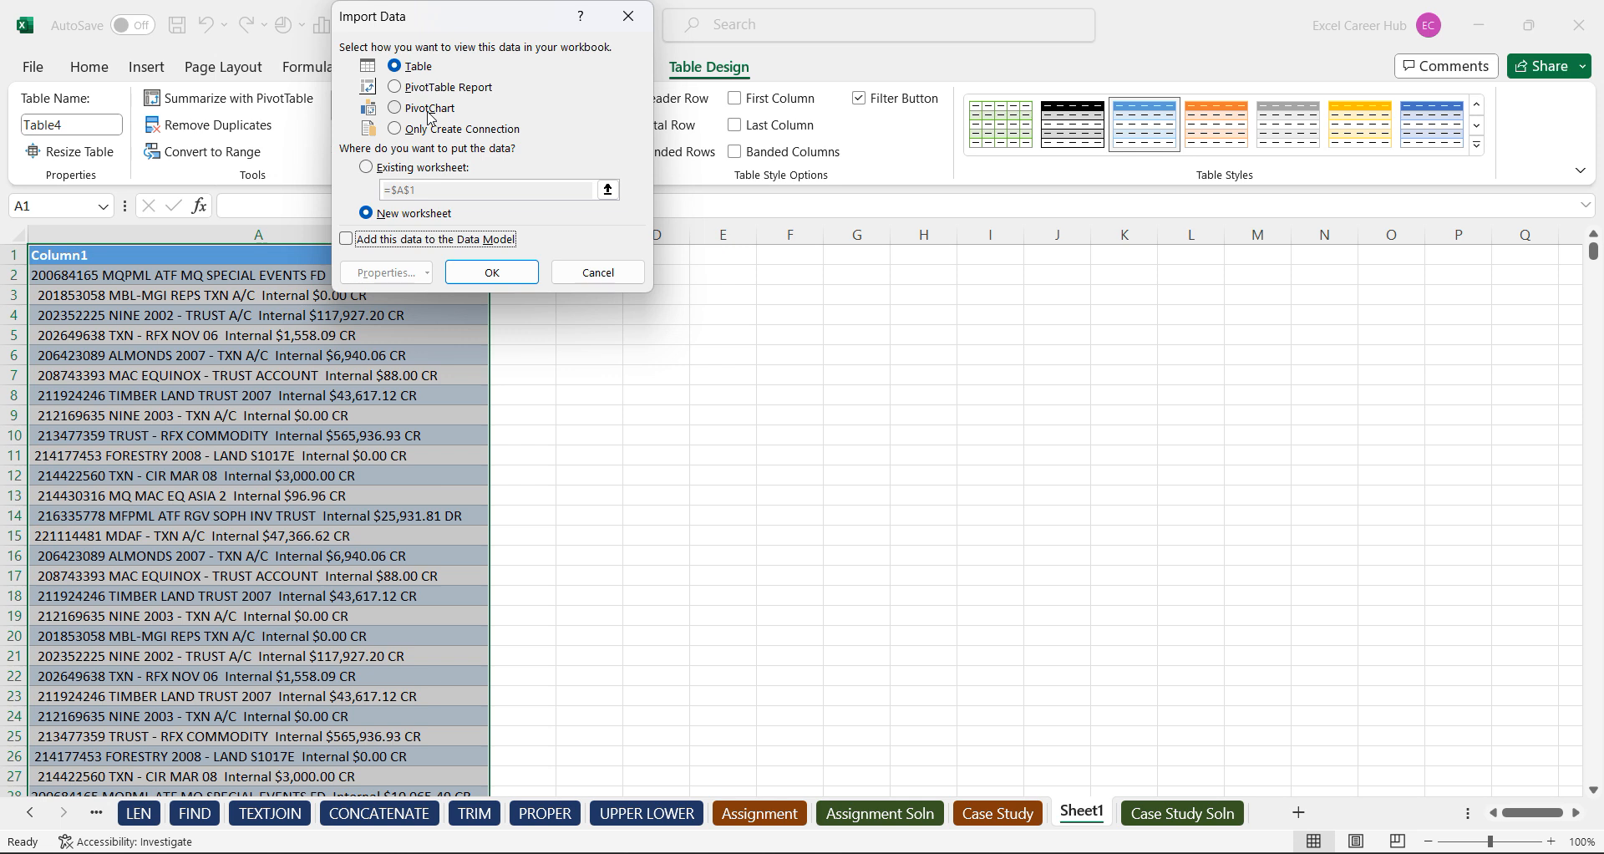
{"action": "left_click", "coordinate": [366, 167]}
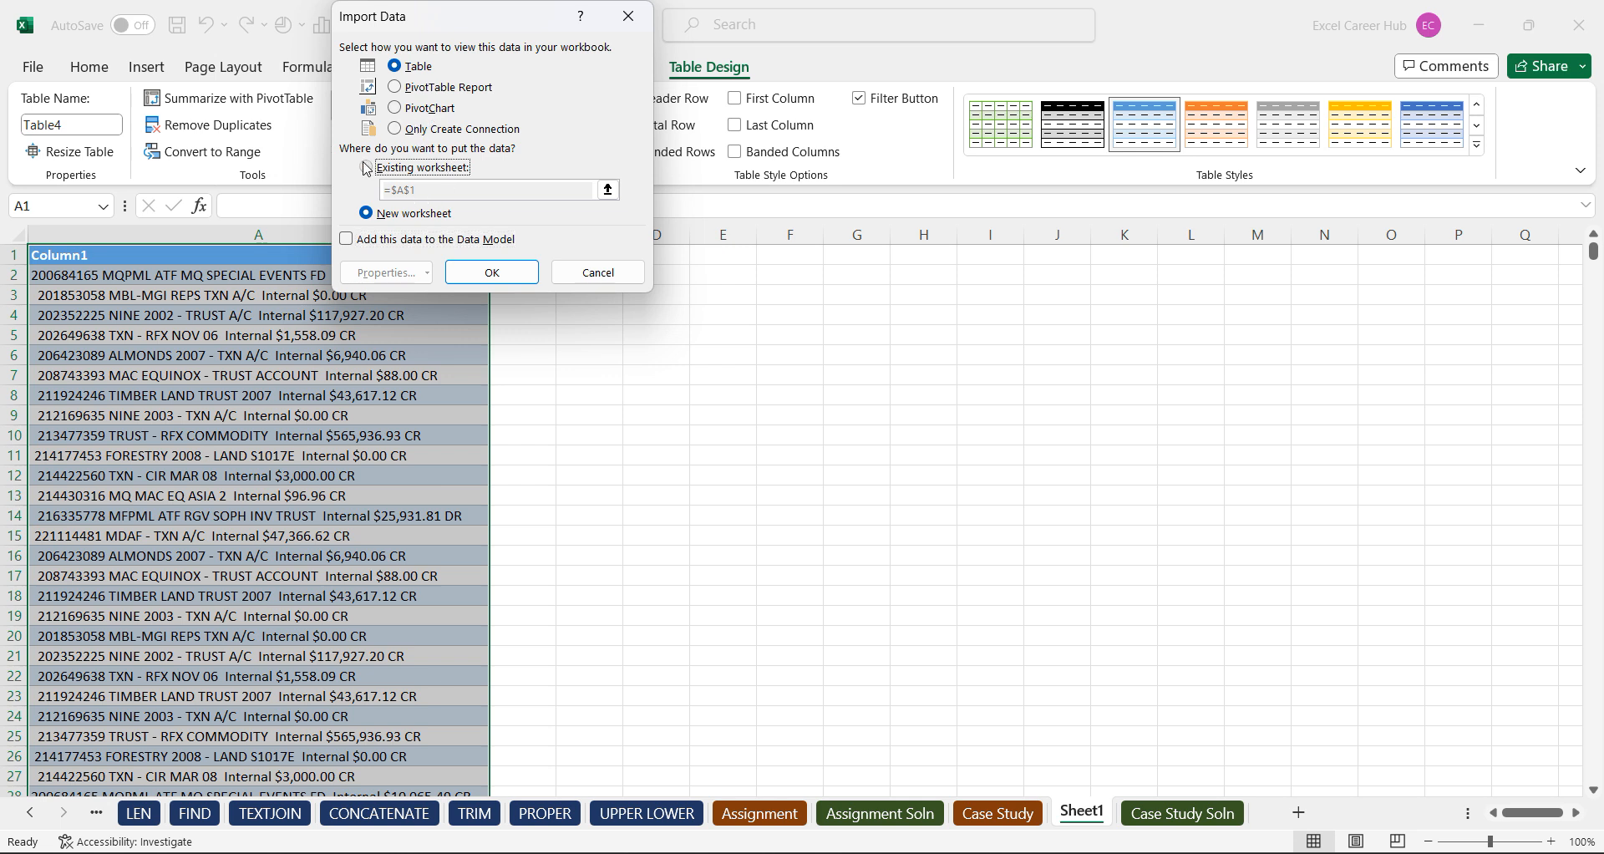
{"action": "left_click", "coordinate": [711, 258]}
{"action": "left_click", "coordinate": [505, 271]}
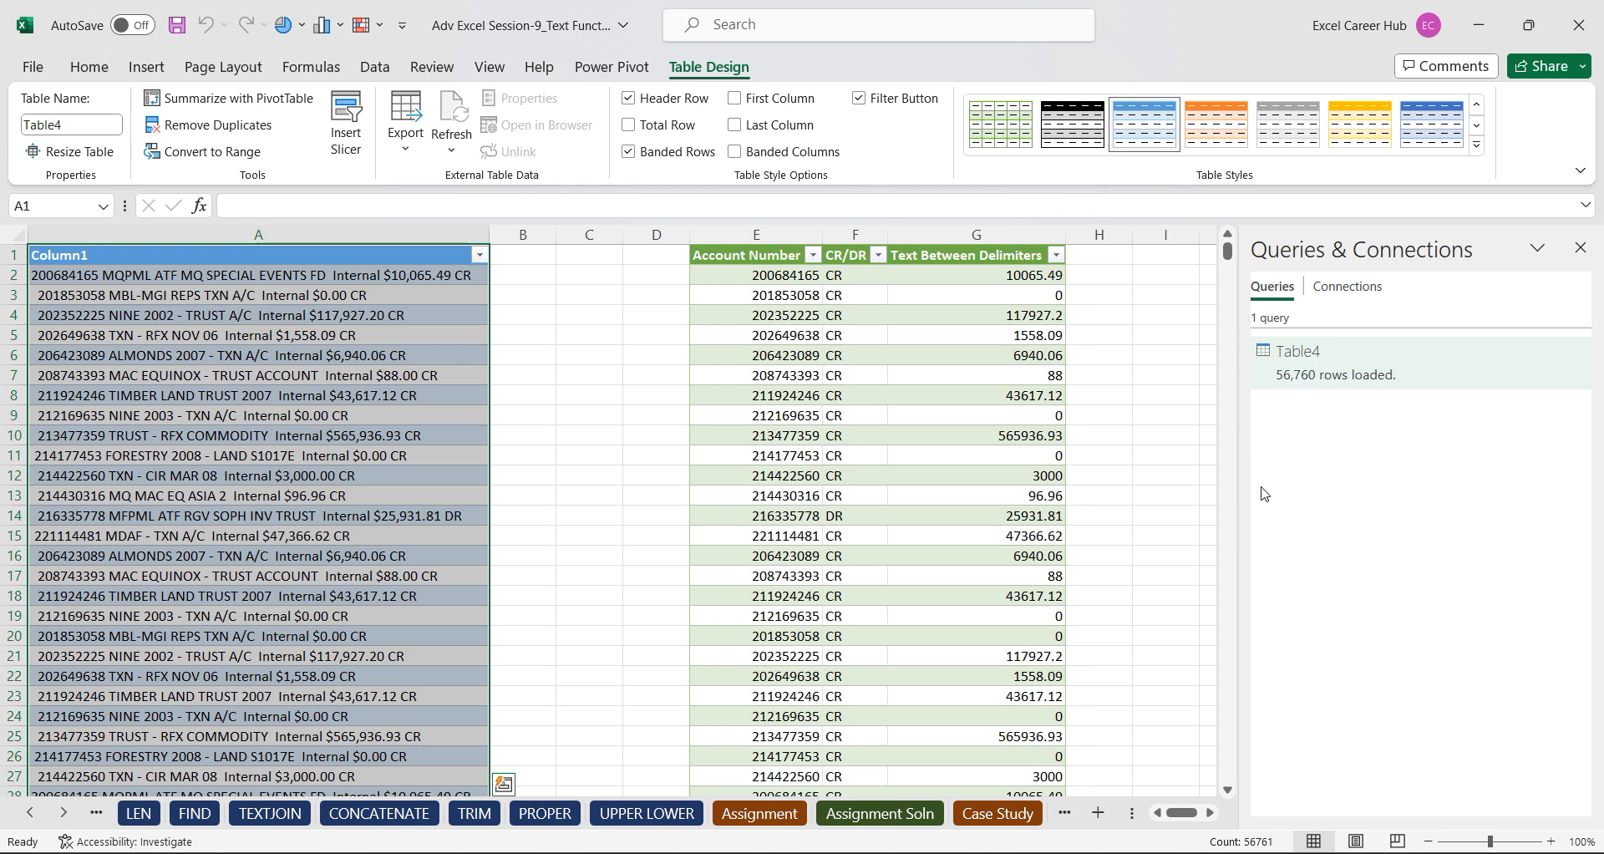
Reopen the Table4 query to review its applied steps and close the editor.
{"action": "double_click", "coordinate": [1330, 381]}
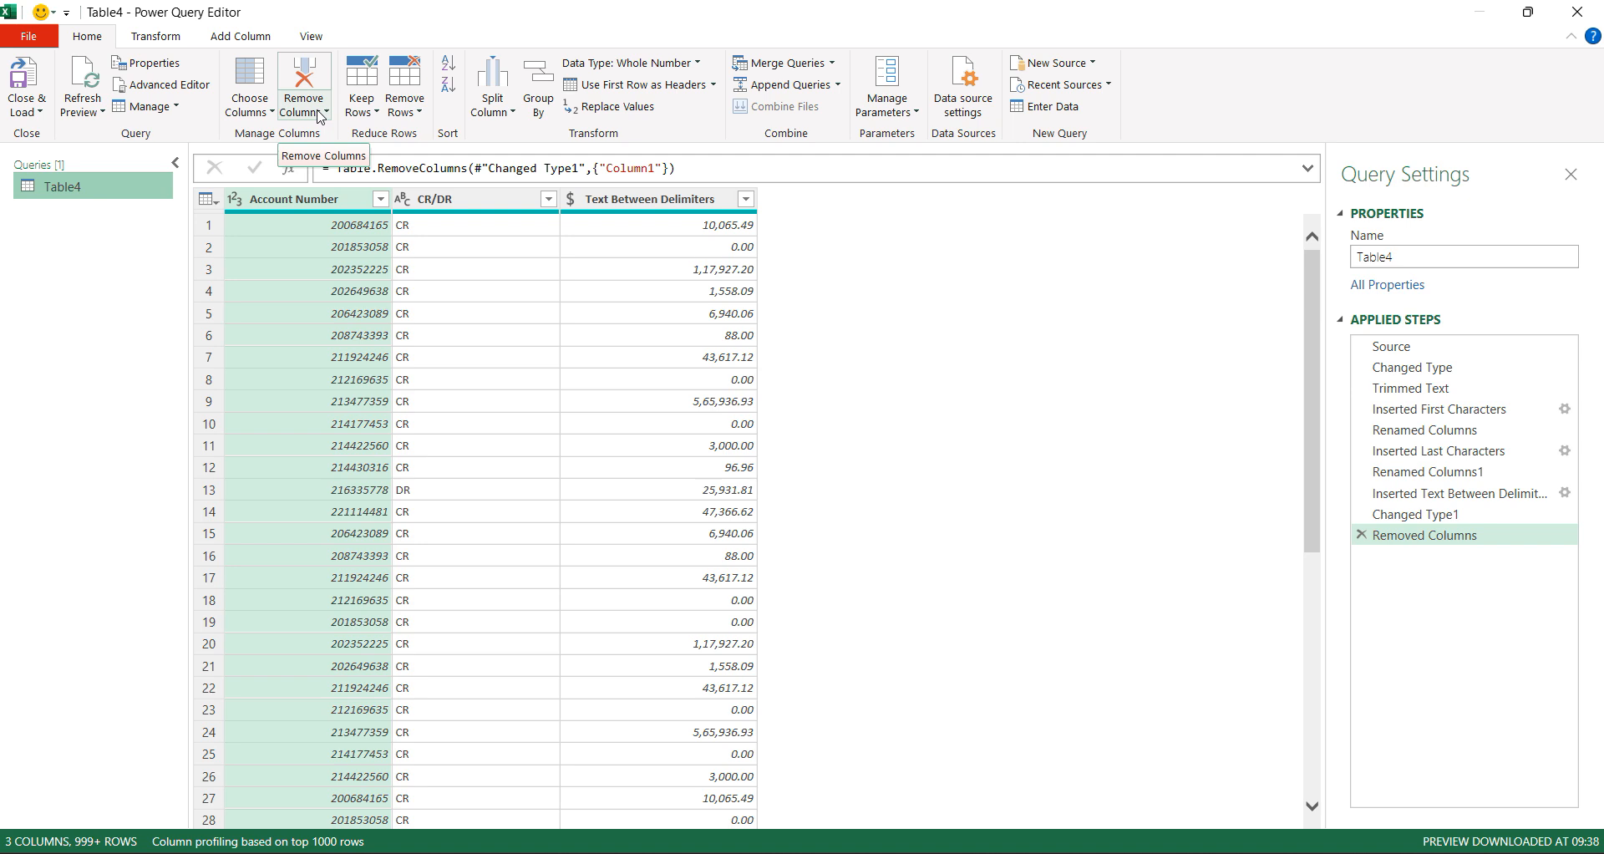
{"action": "left_click", "coordinate": [1590, 18]}
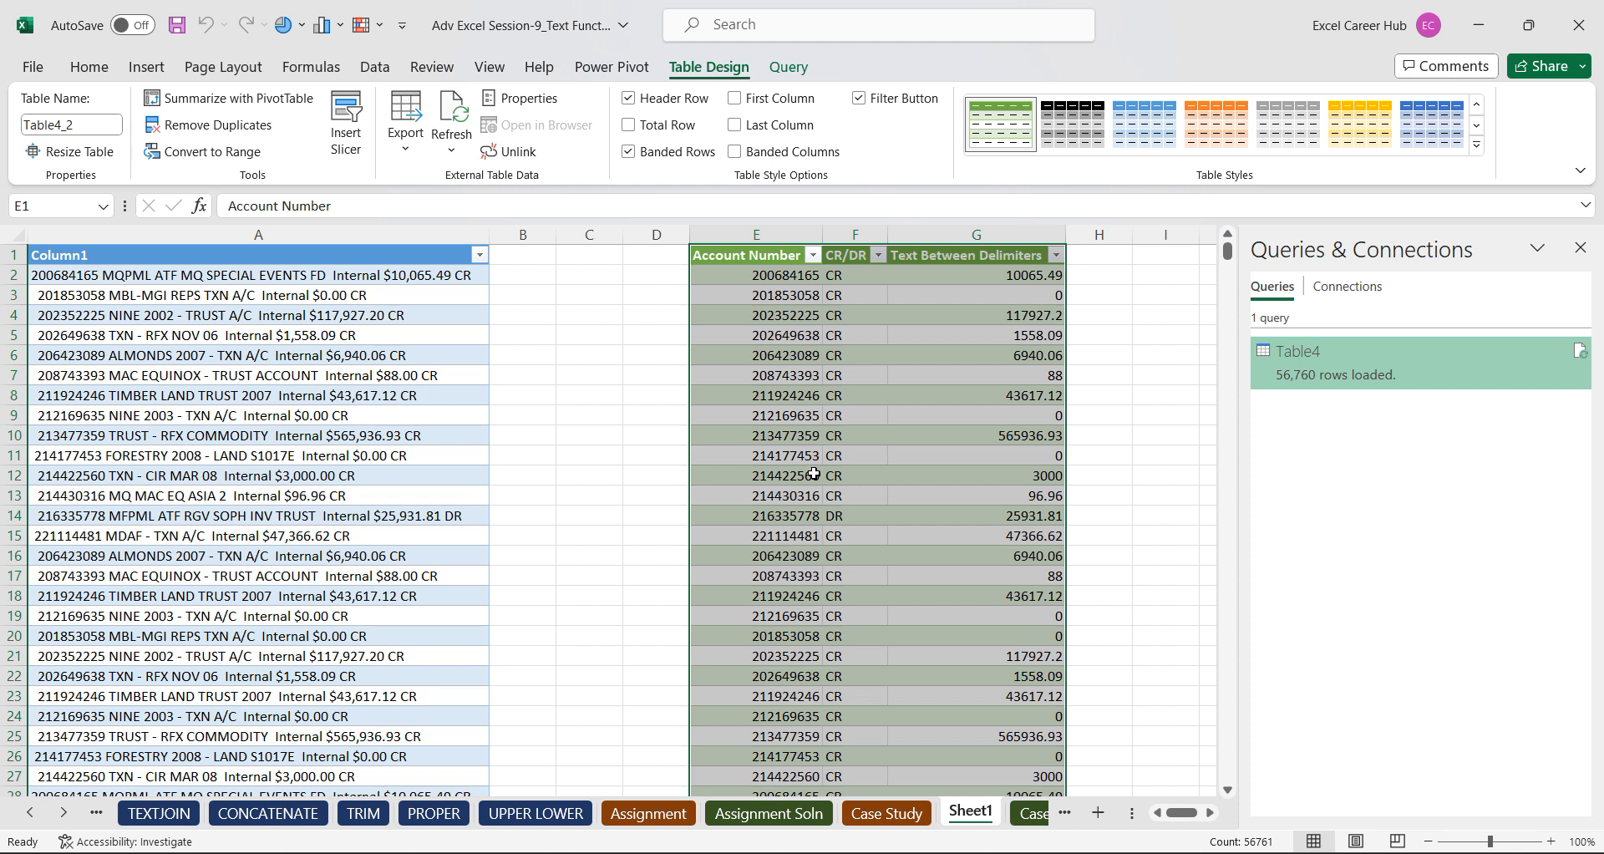
Copy cells A56749:A56761 of Column1 and paste them directly below the source table, starting at A56762.
{"action": "left_click_drag", "start_coordinate": [1231, 255], "coordinate": [1234, 821]}
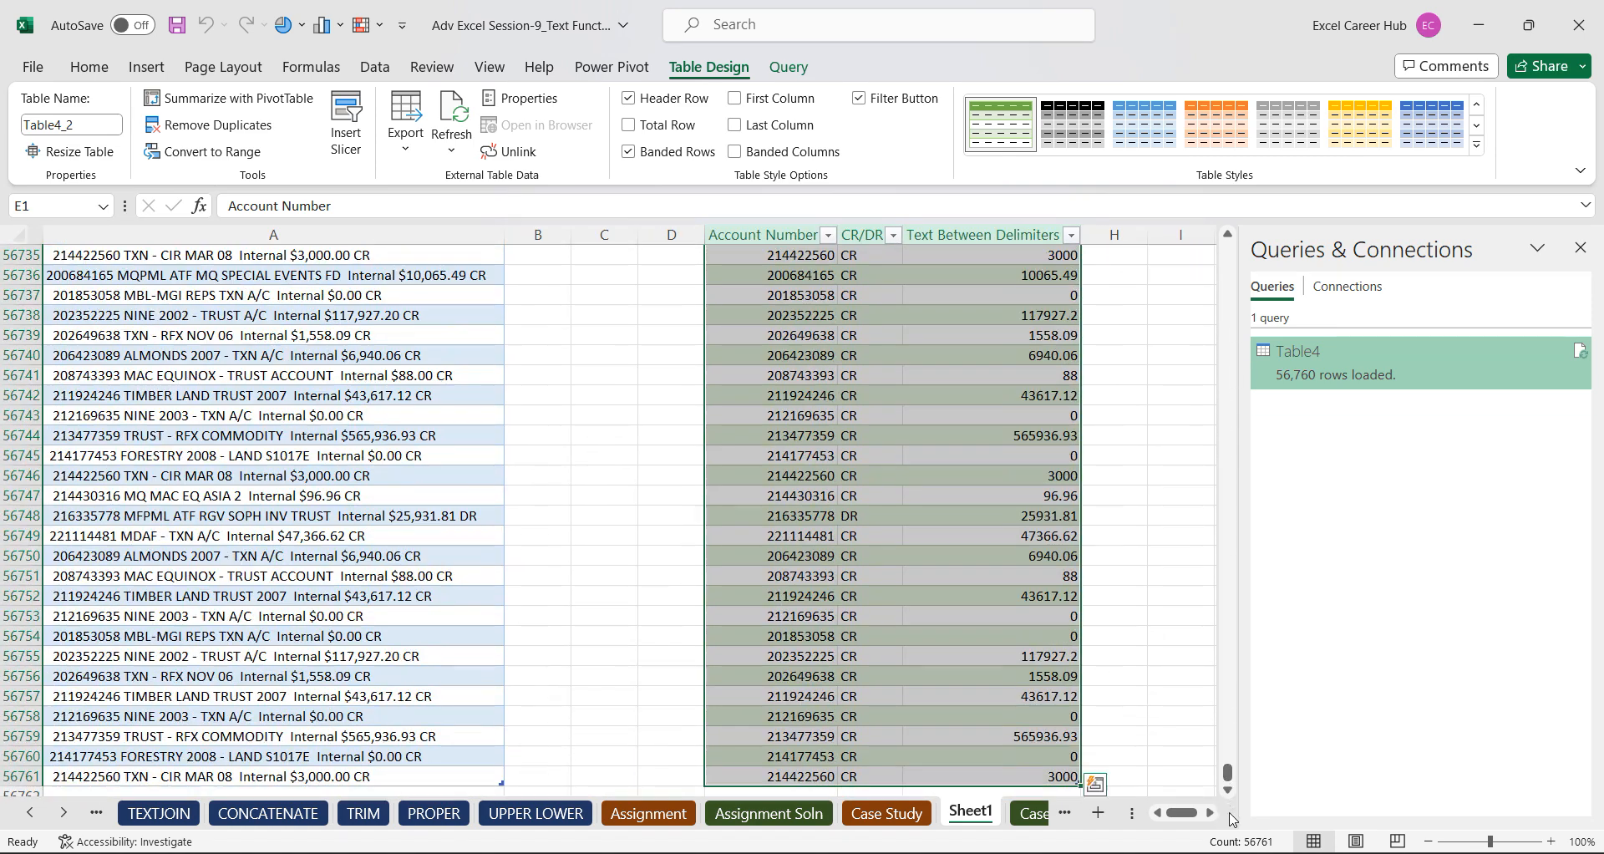
{"action": "left_click", "coordinate": [1228, 790]}
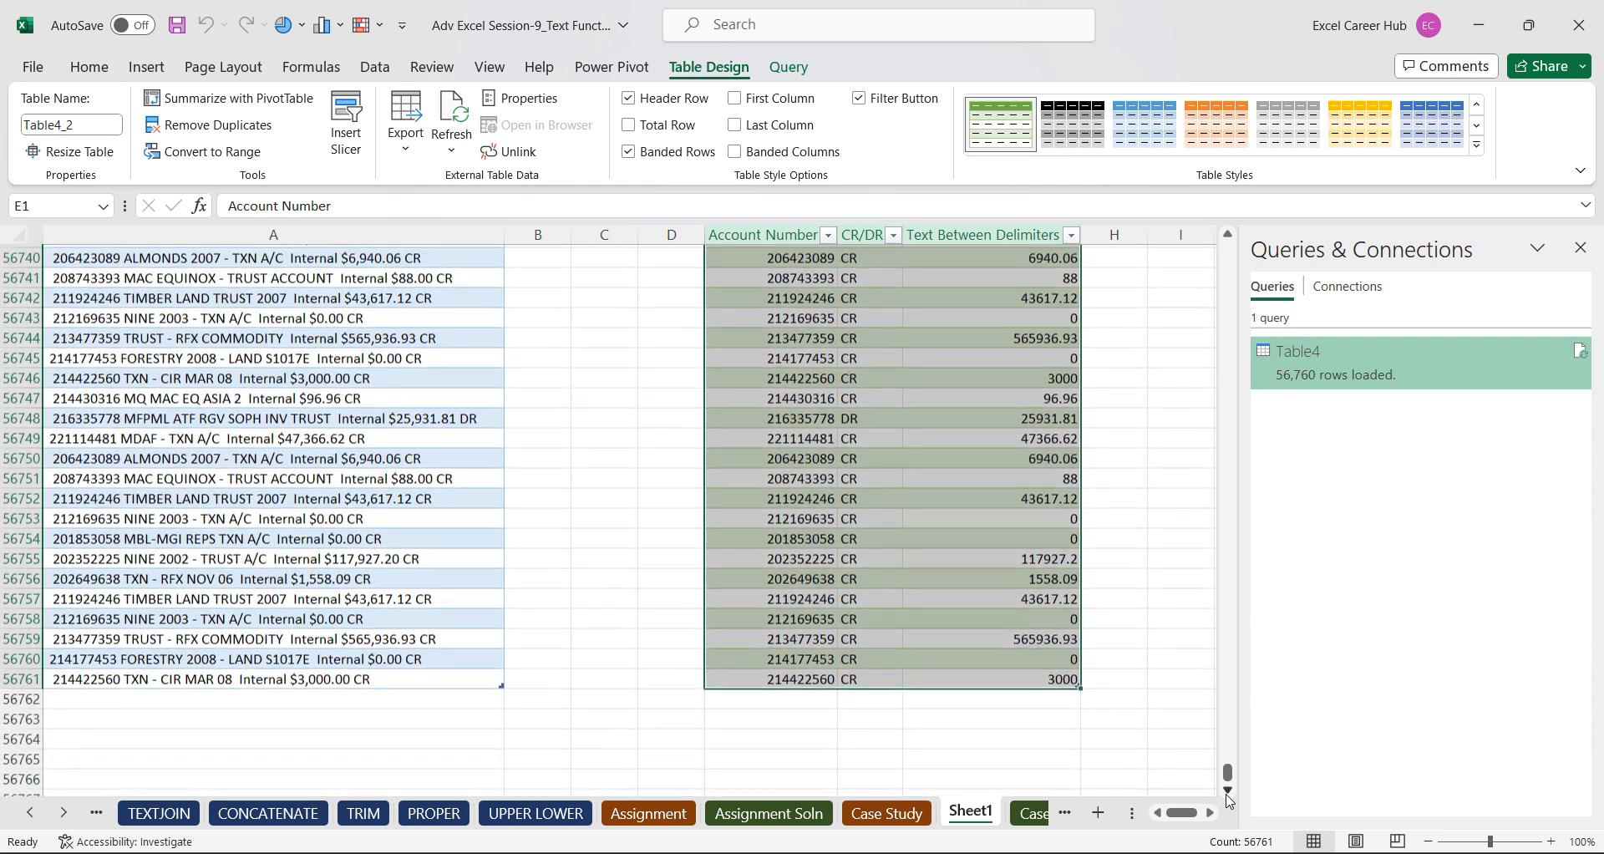
{"action": "left_click", "coordinate": [1228, 794]}
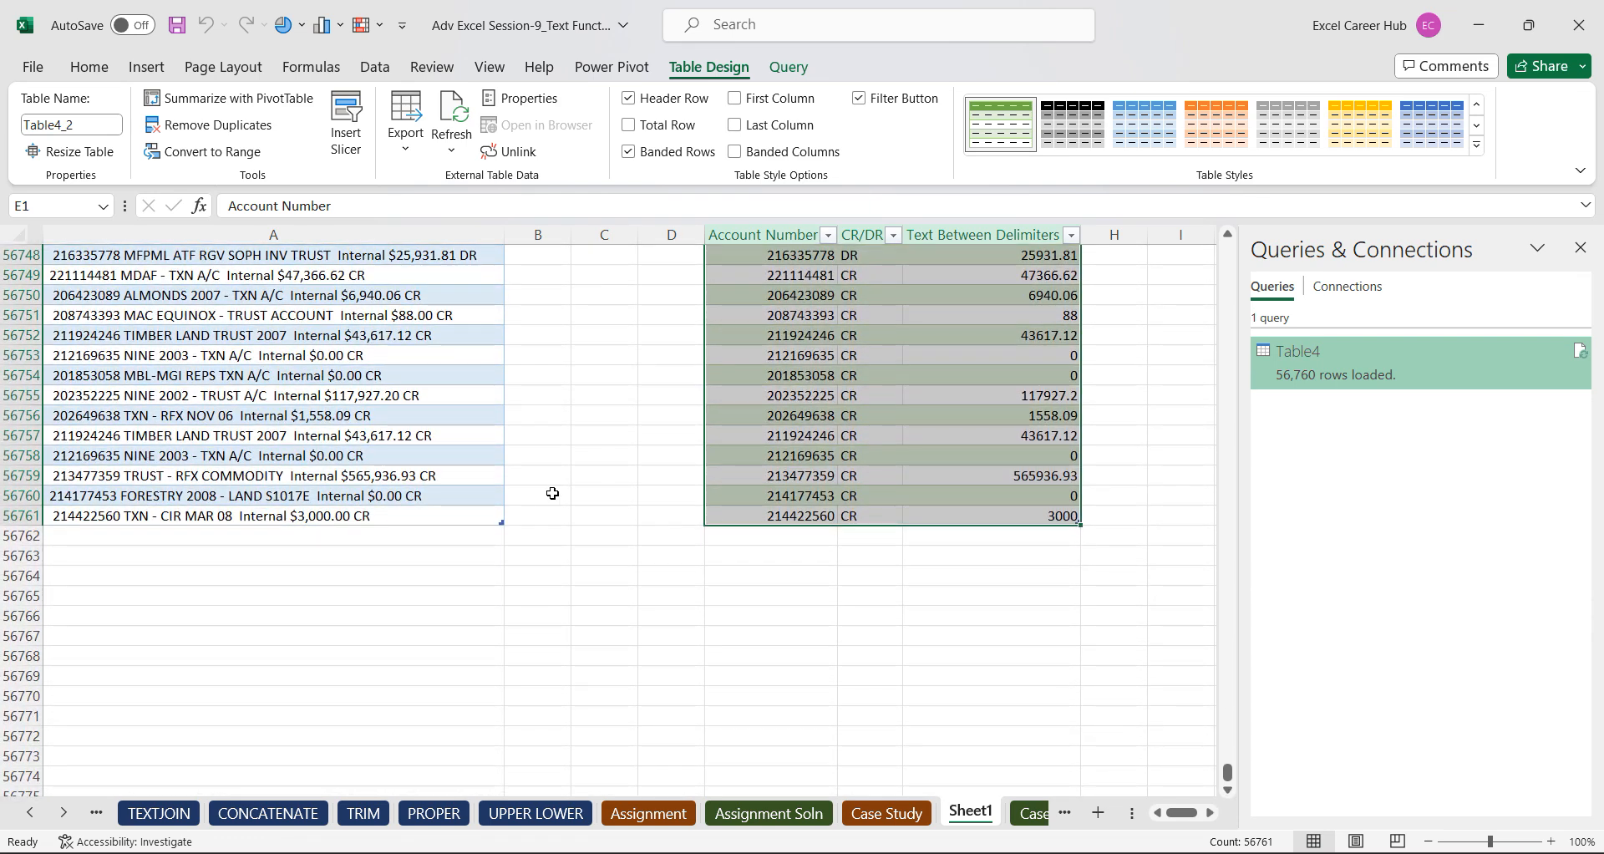
{"action": "left_click_drag", "start_coordinate": [78, 277], "coordinate": [437, 518]}
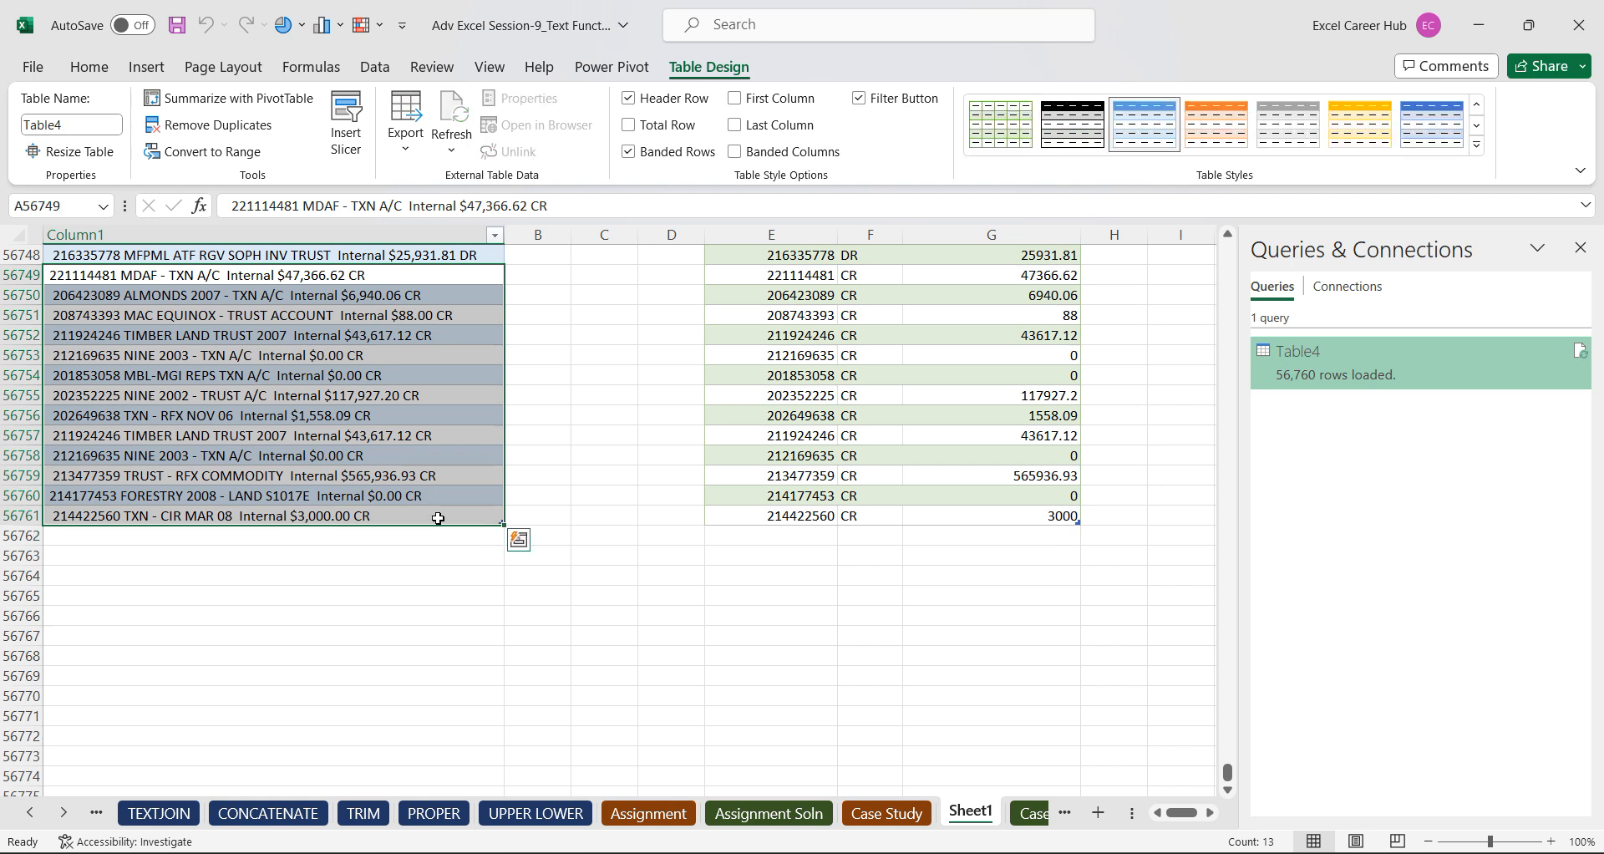
{"action": "key", "text": "ctrl+c"}
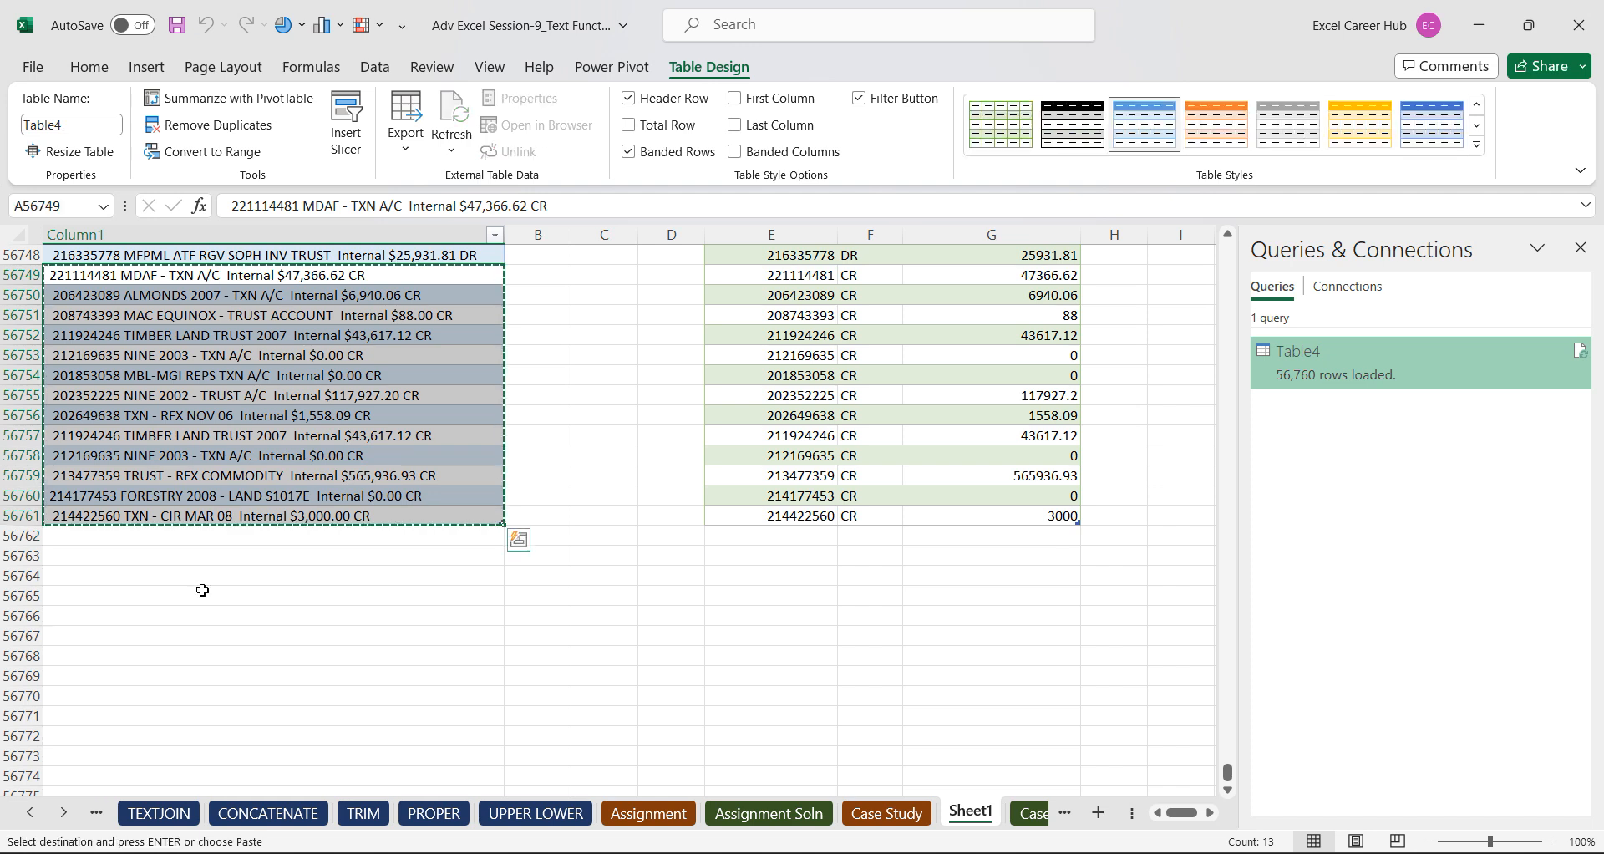
{"action": "left_click", "coordinate": [112, 531]}
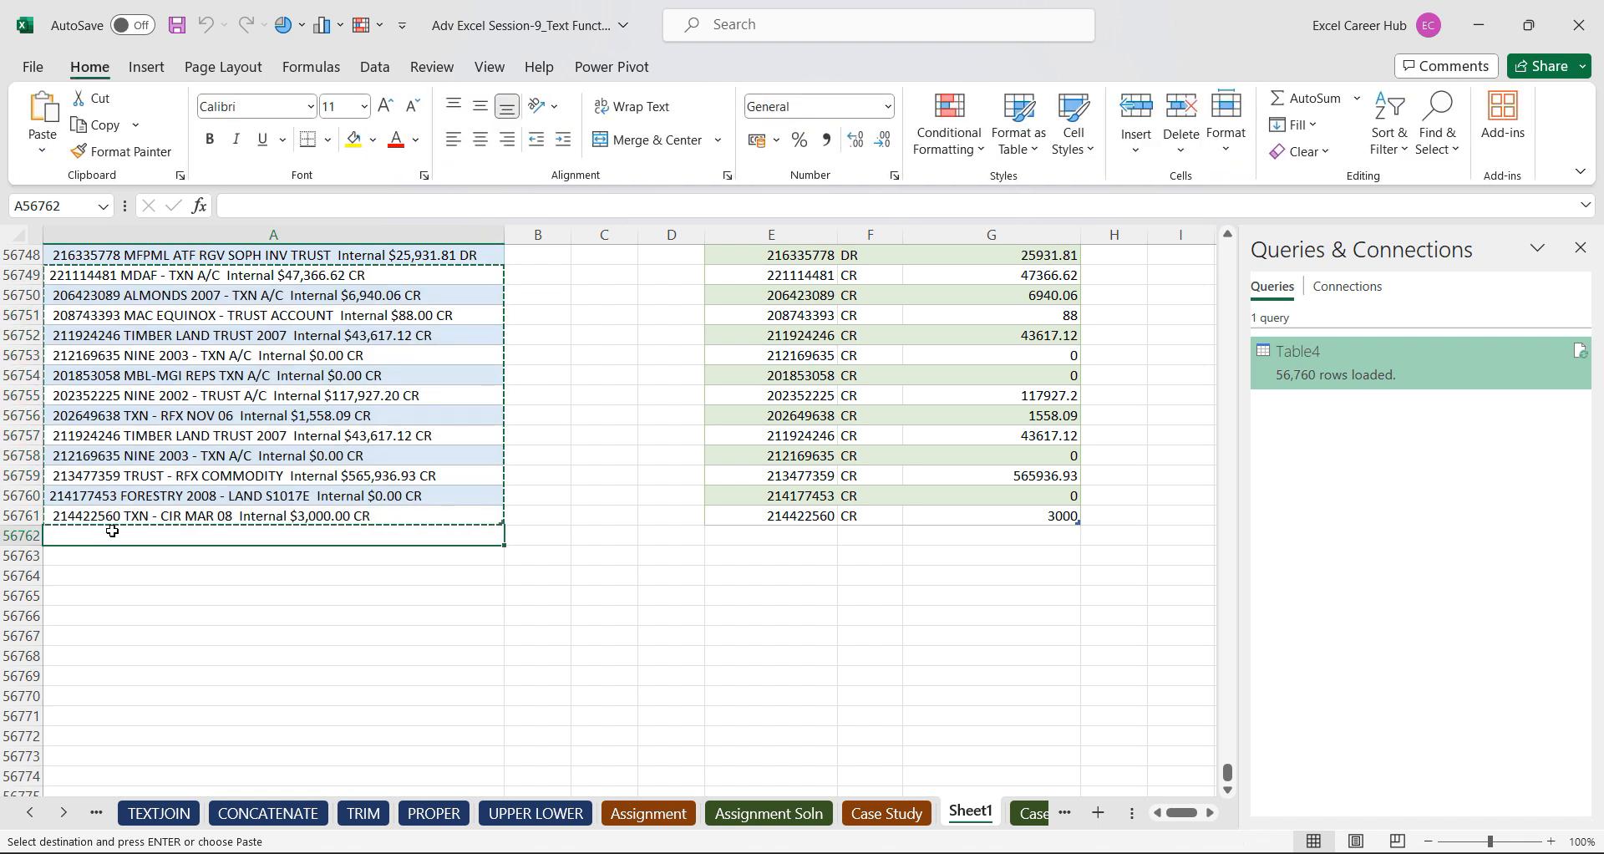
{"action": "key", "text": "ctrl+v"}
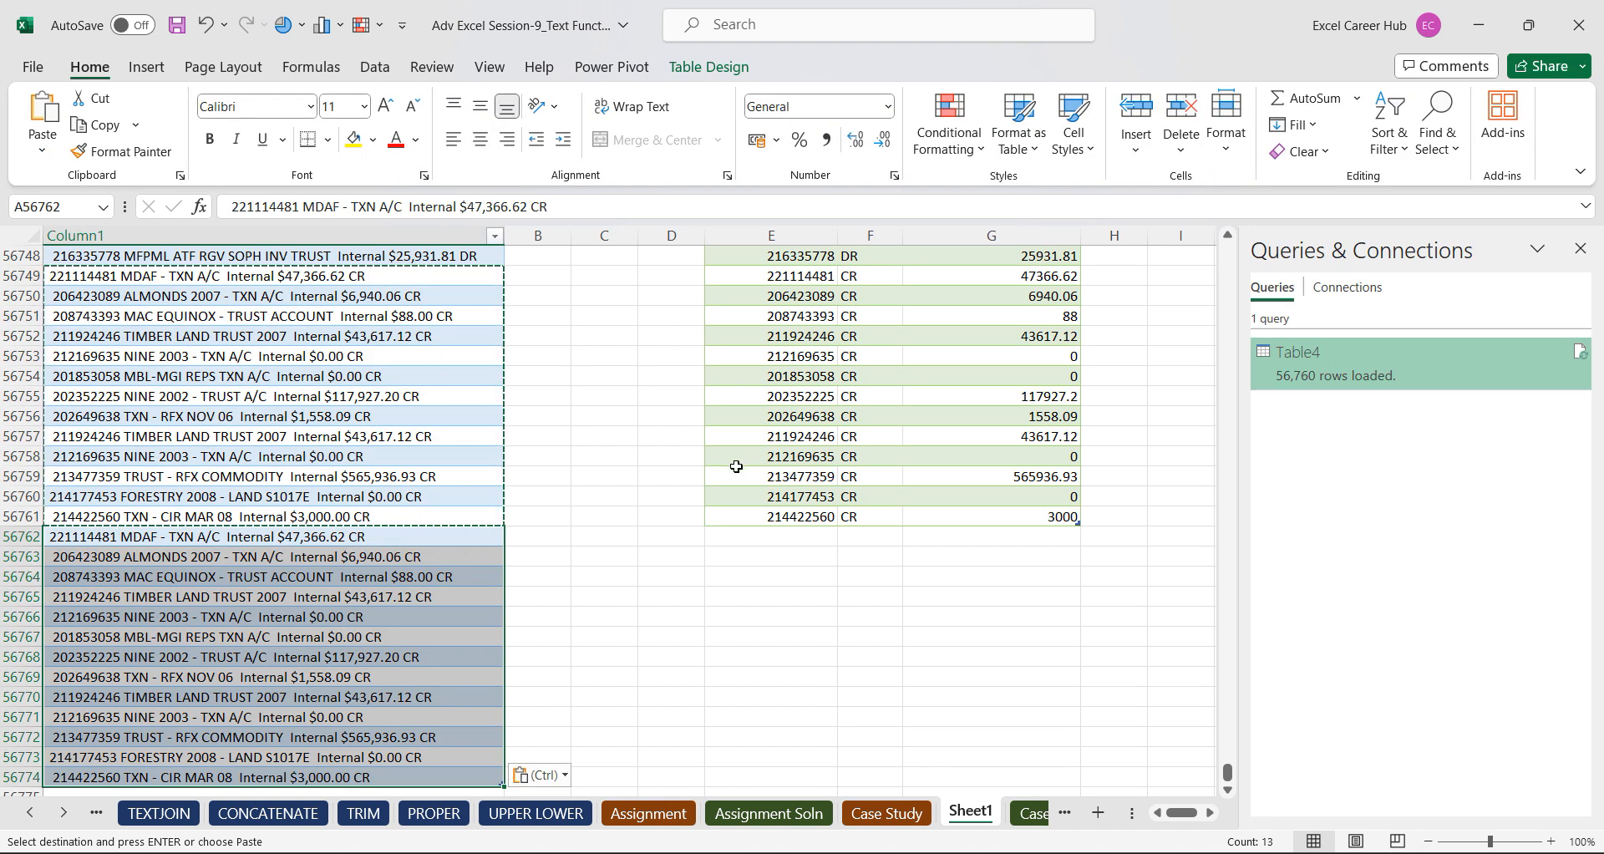
Refresh the loaded query table so it includes the rows added to the source table.
{"action": "left_click", "coordinate": [786, 455]}
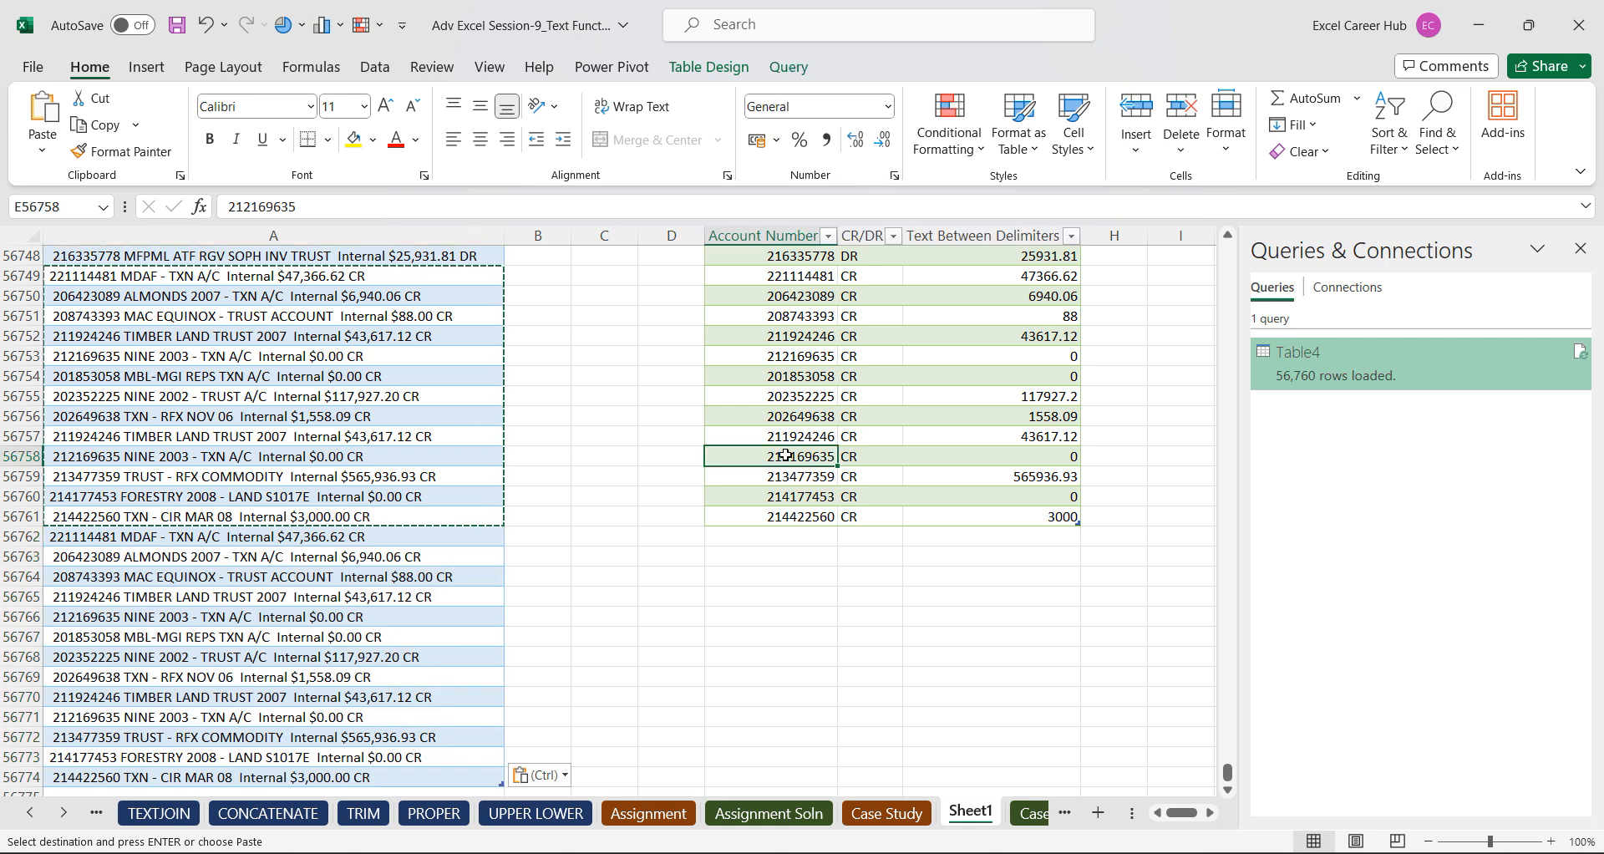
{"action": "right_click", "coordinate": [787, 454]}
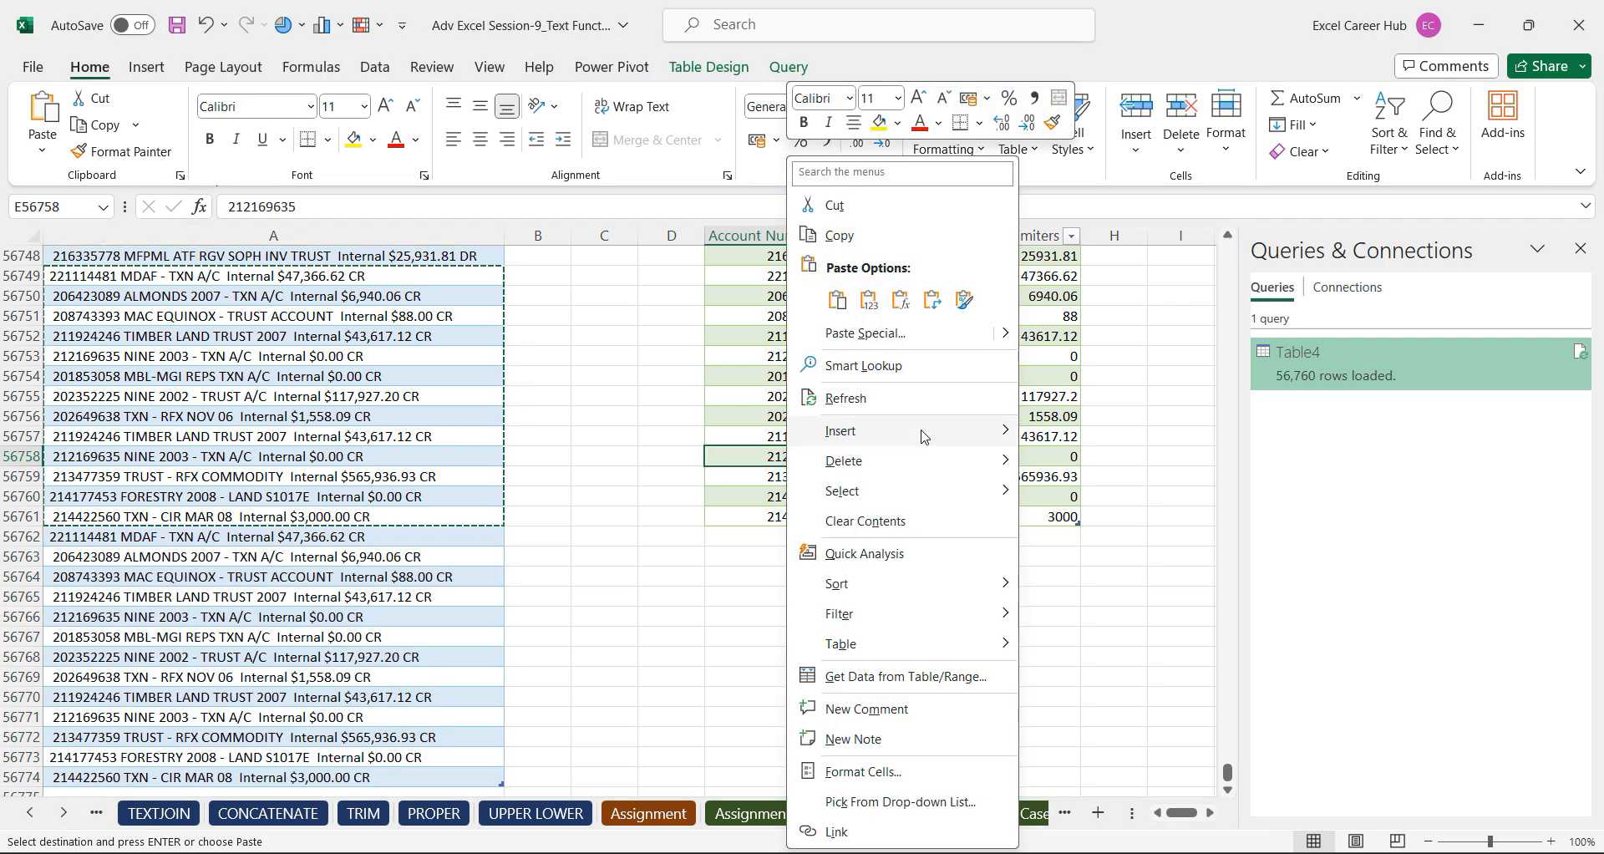
{"action": "left_click", "coordinate": [853, 398]}
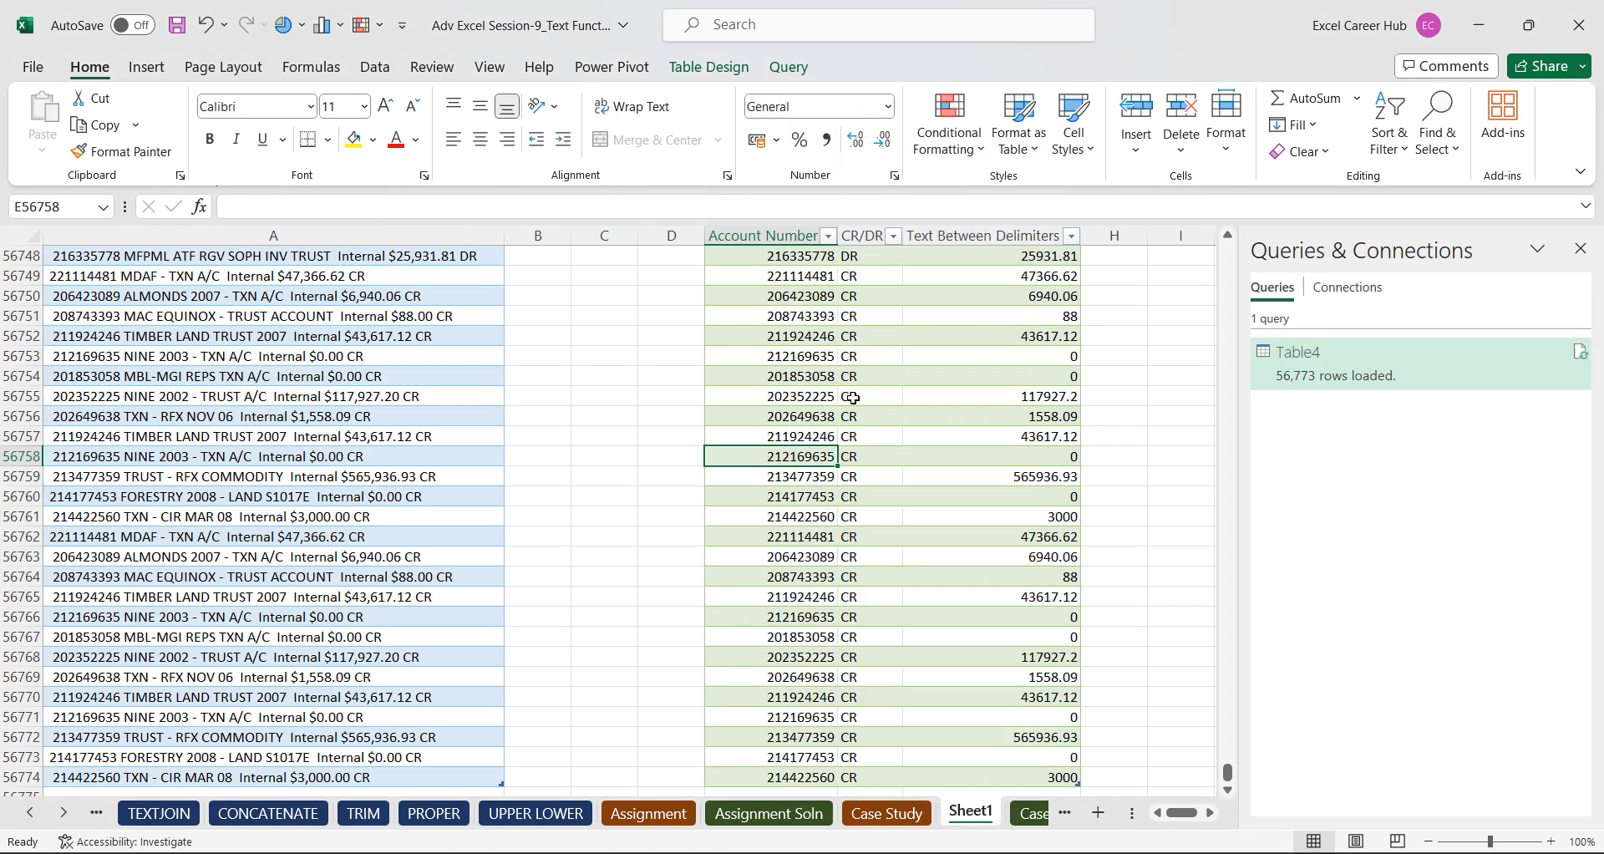
Copy cells A56756:A56774 of Column1 and paste them below the source table, starting at A56775.
{"action": "left_click", "coordinate": [1229, 790]}
{"action": "scroll", "coordinate": [1229, 791], "scroll_direction": "down", "scroll_amount": 2}
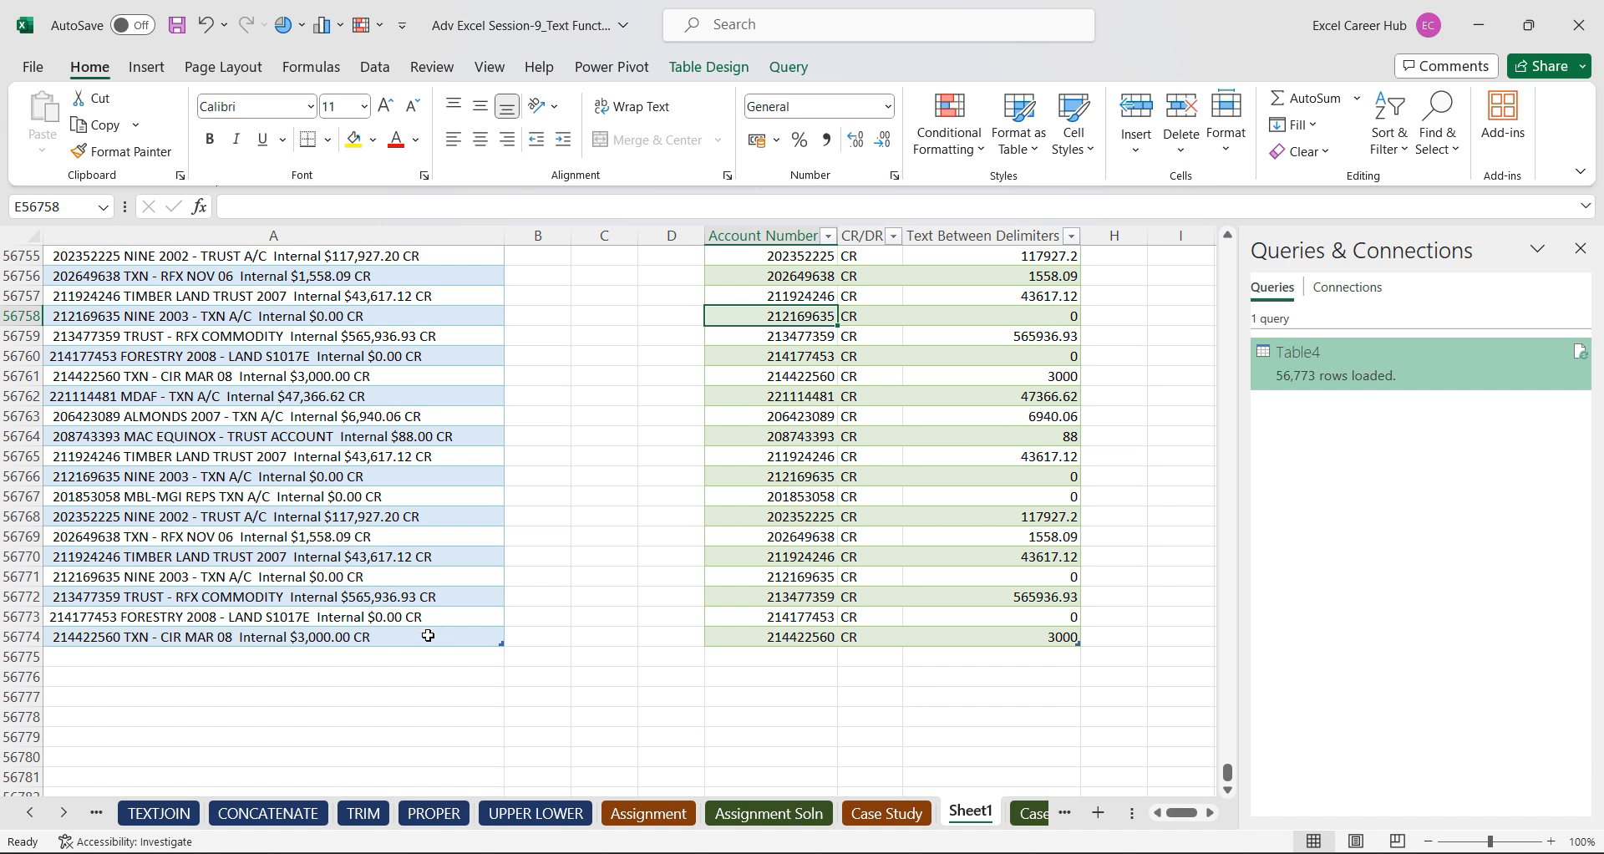
{"action": "left_click_drag", "start_coordinate": [428, 636], "coordinate": [168, 375]}
{"action": "key", "text": "ctrl+c"}
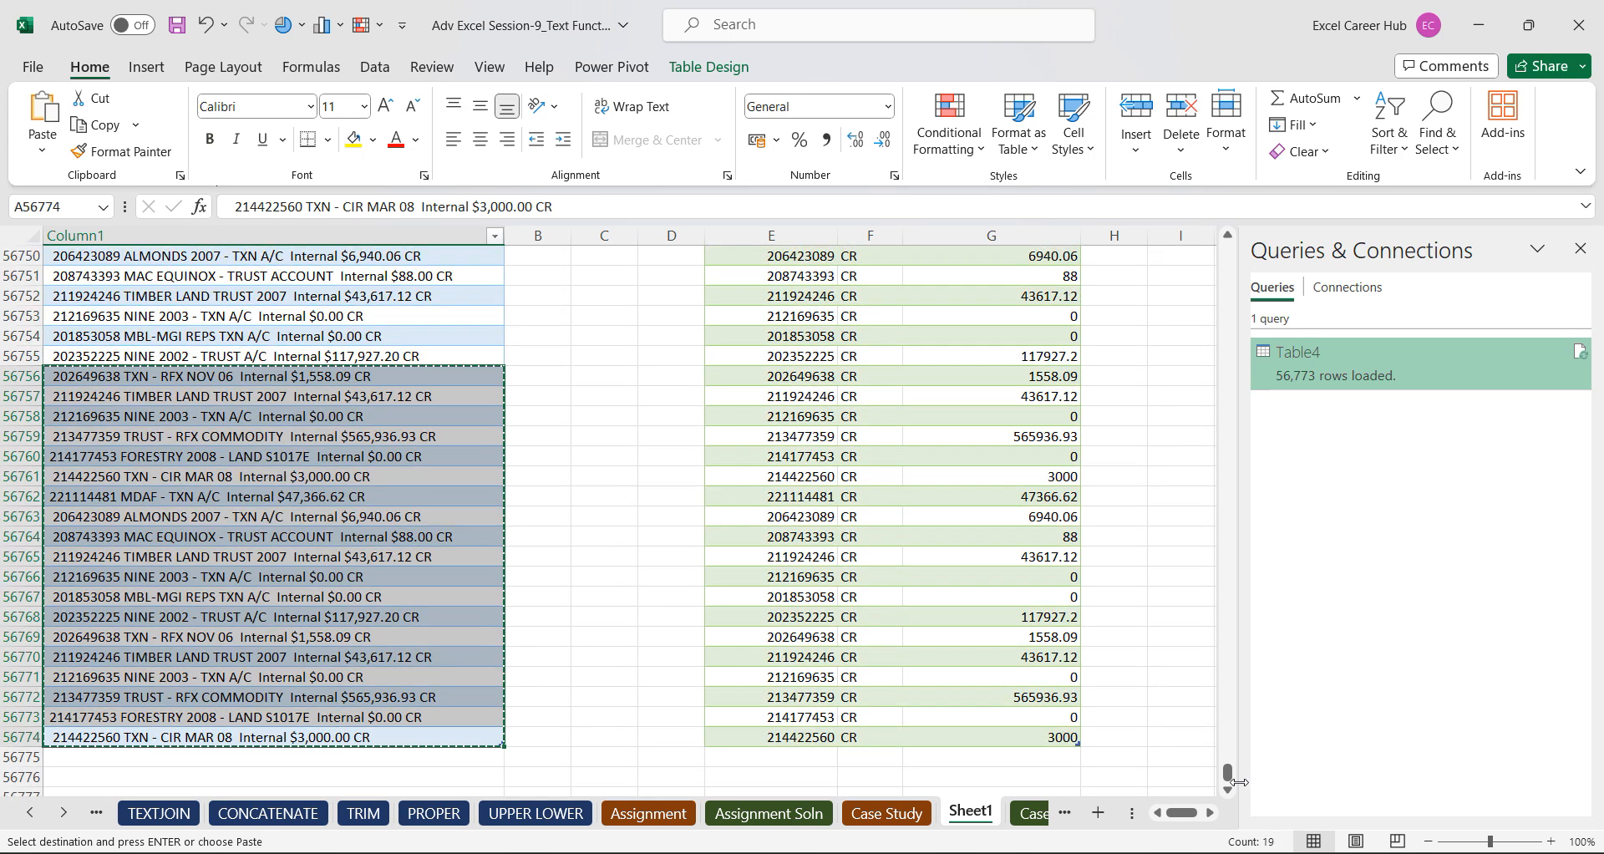
{"action": "left_click_drag", "start_coordinate": [1230, 796], "coordinate": [1230, 796]}
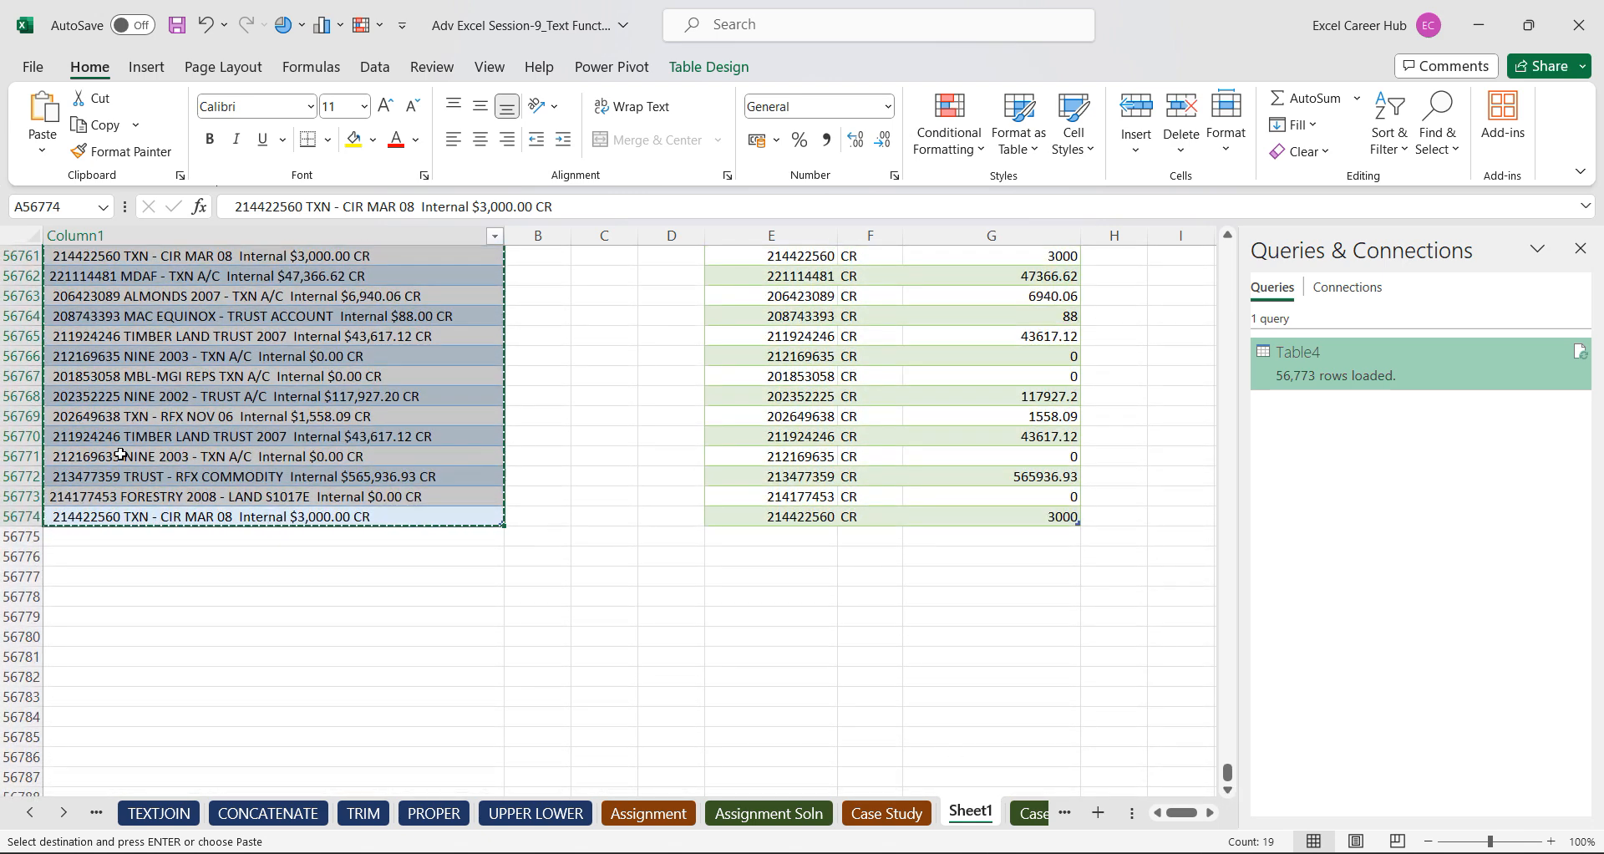
{"action": "left_click", "coordinate": [137, 540]}
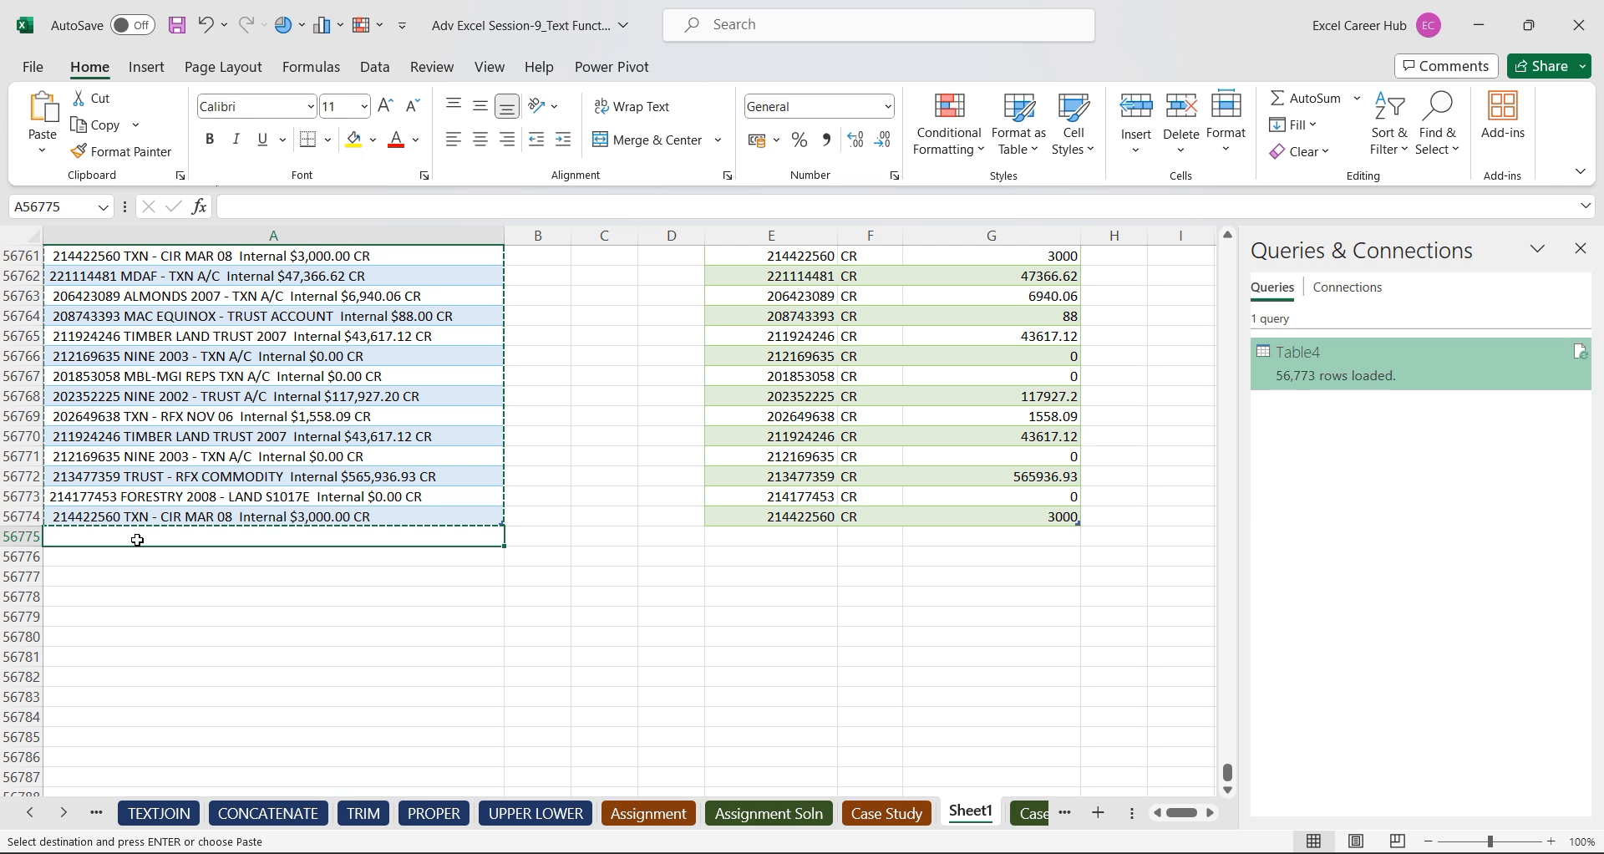
{"action": "key", "text": "ctrl+v"}
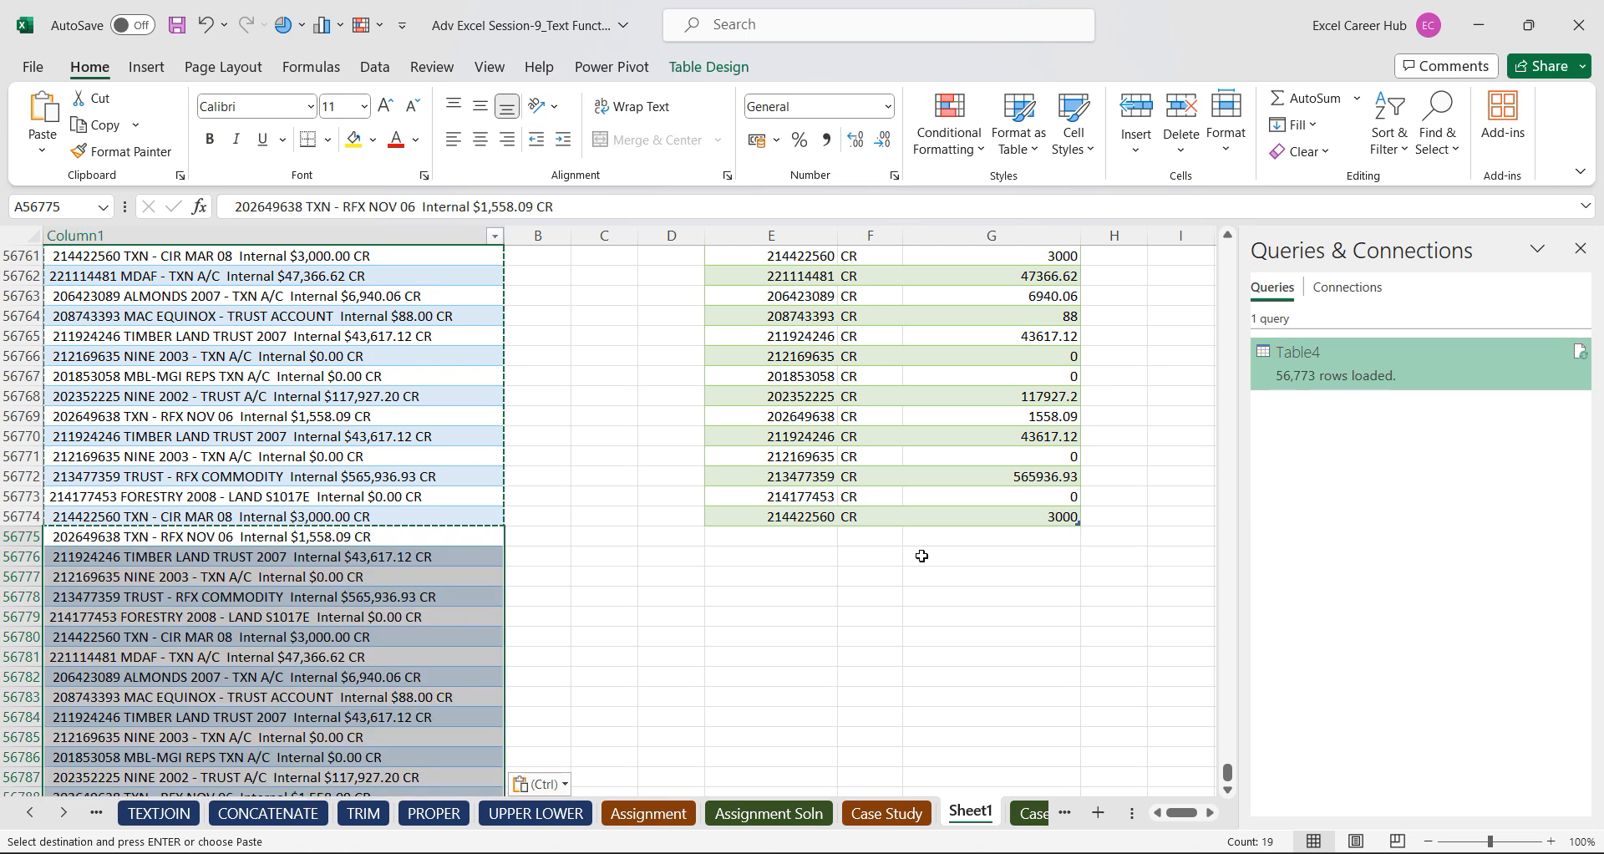
Refresh the query output table again to load the rows pasted from A56775 downward.
{"action": "left_click", "coordinate": [808, 494]}
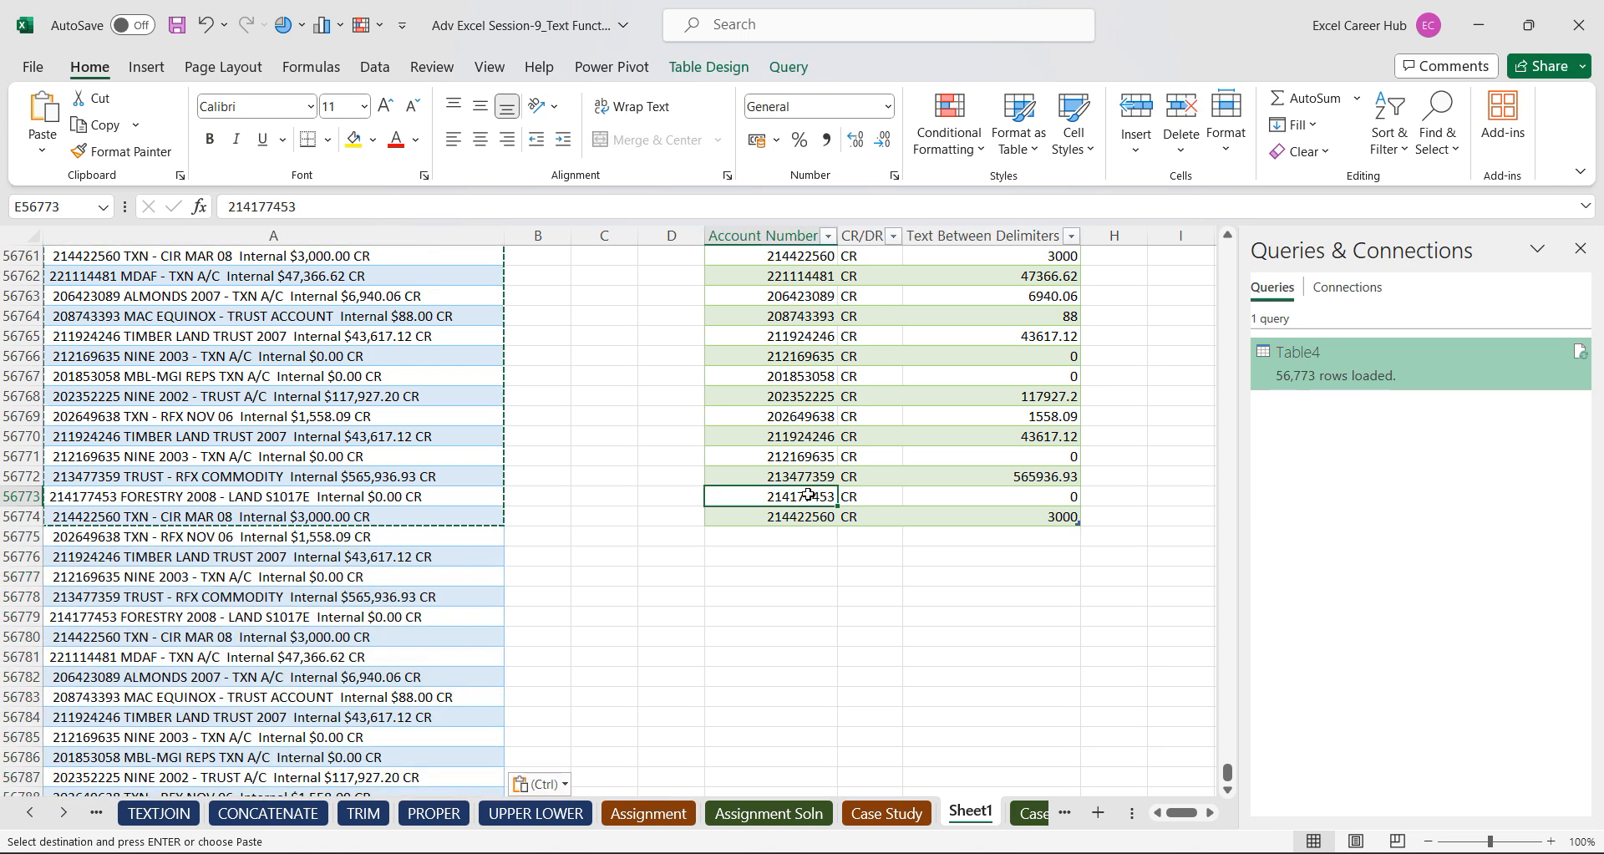
{"action": "right_click", "coordinate": [809, 494]}
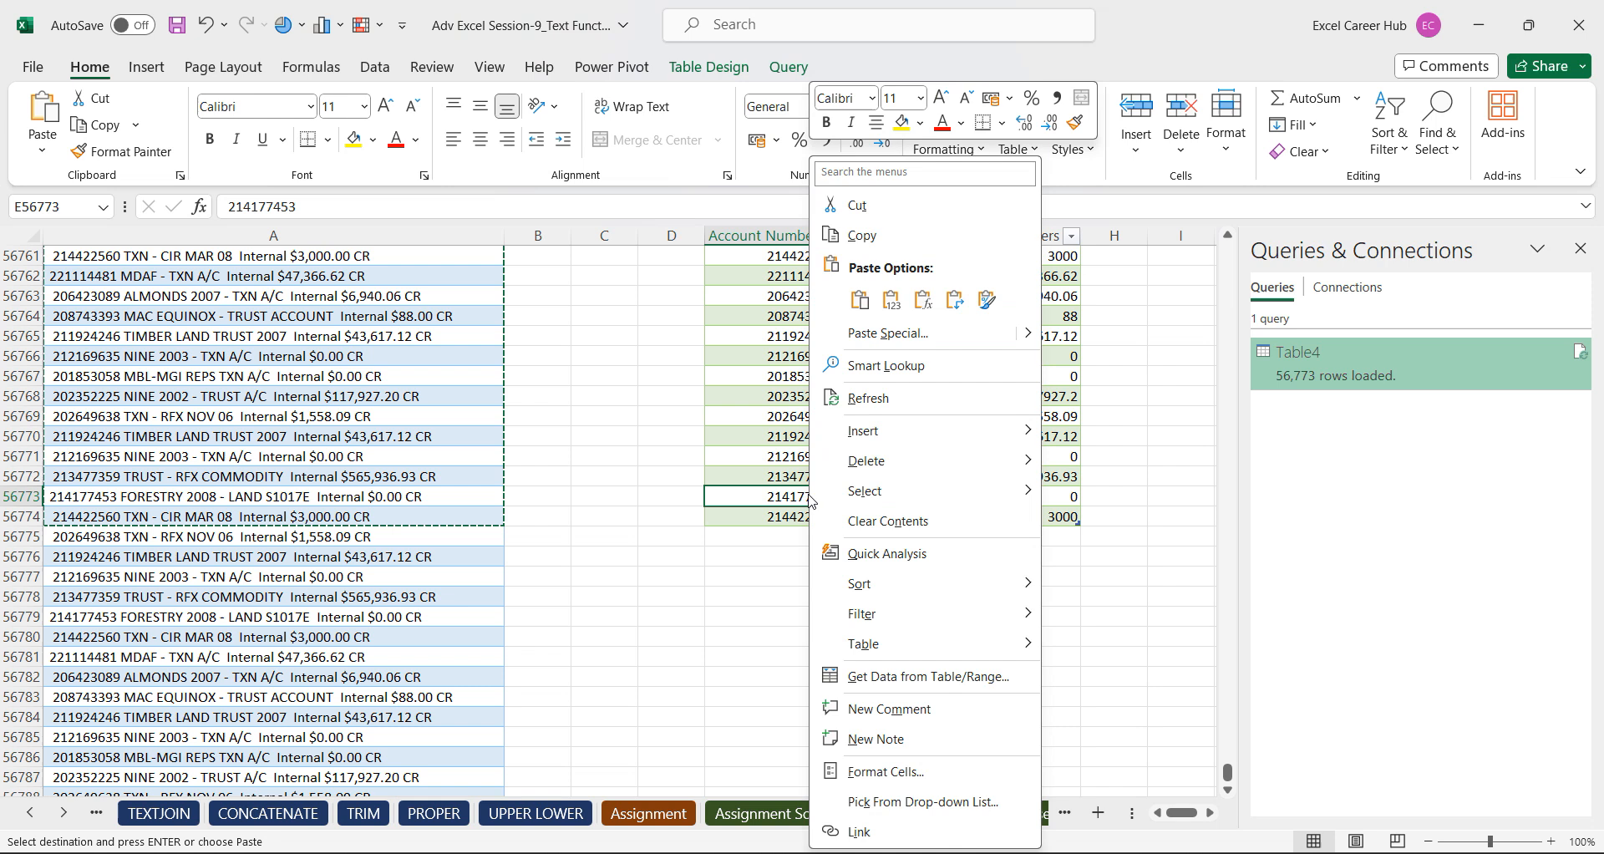
{"action": "left_click", "coordinate": [891, 400]}
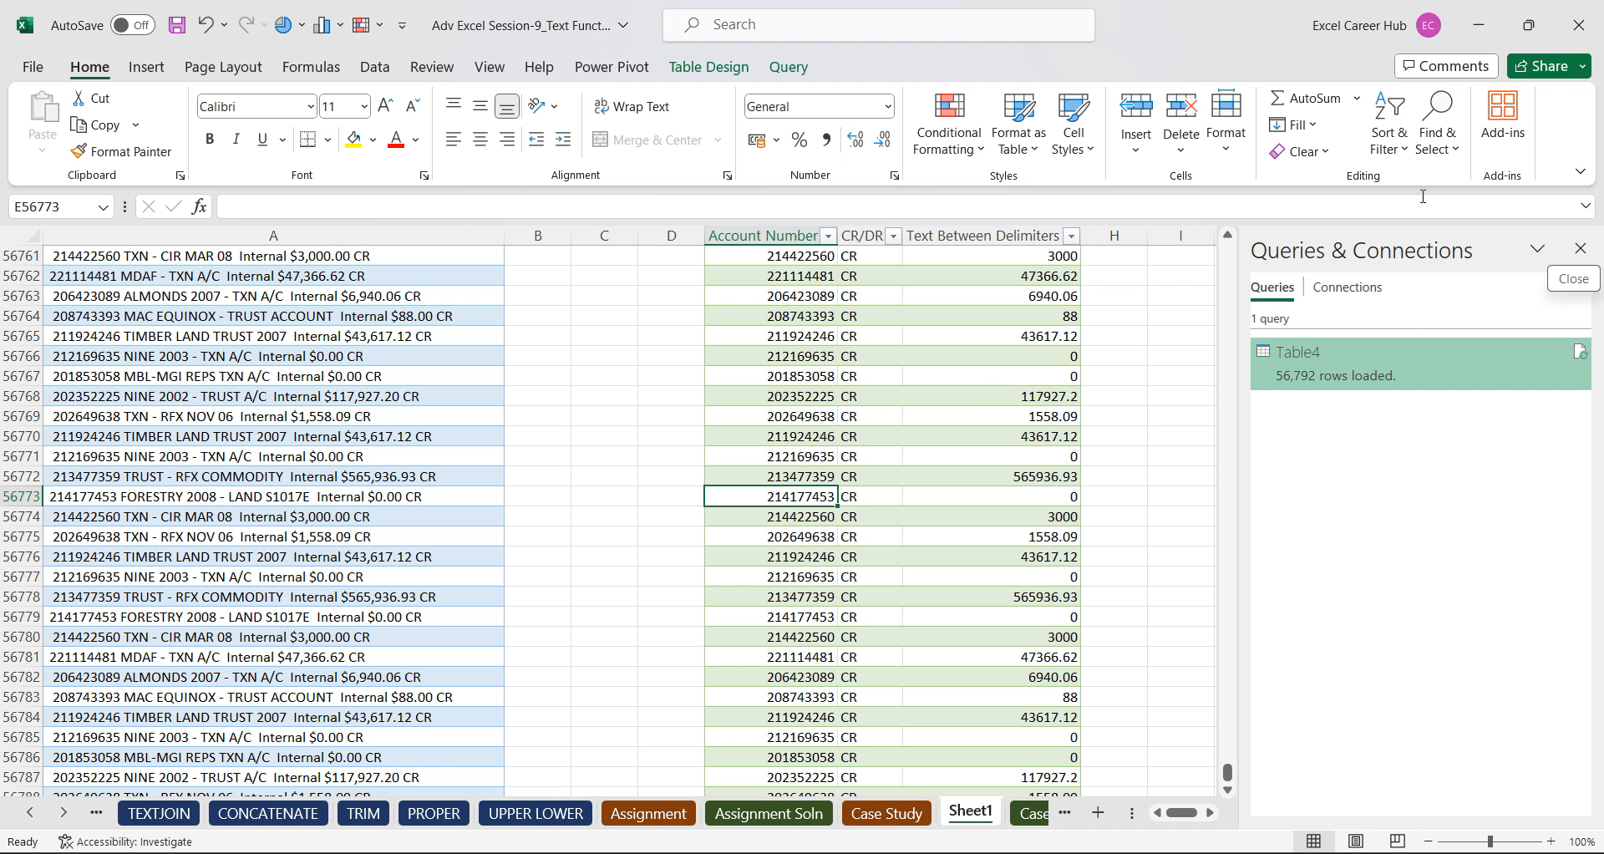
Close the text functions workbook without saving and open the Adv Excel Session-10 report creation workbook.
{"action": "left_click", "coordinate": [1579, 30]}
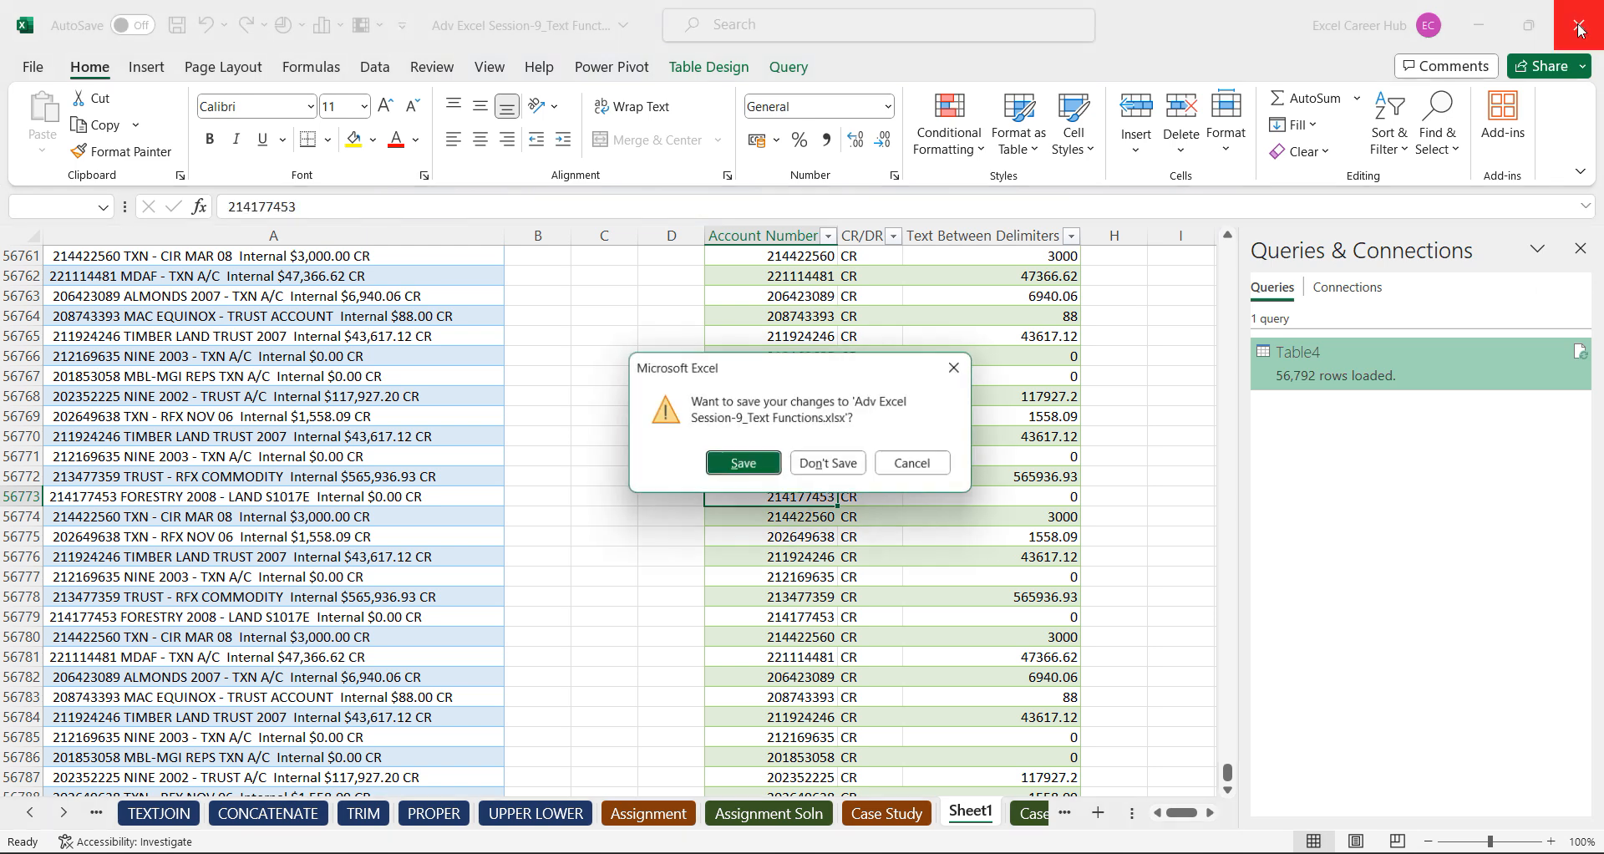
{"action": "left_click", "coordinate": [840, 469]}
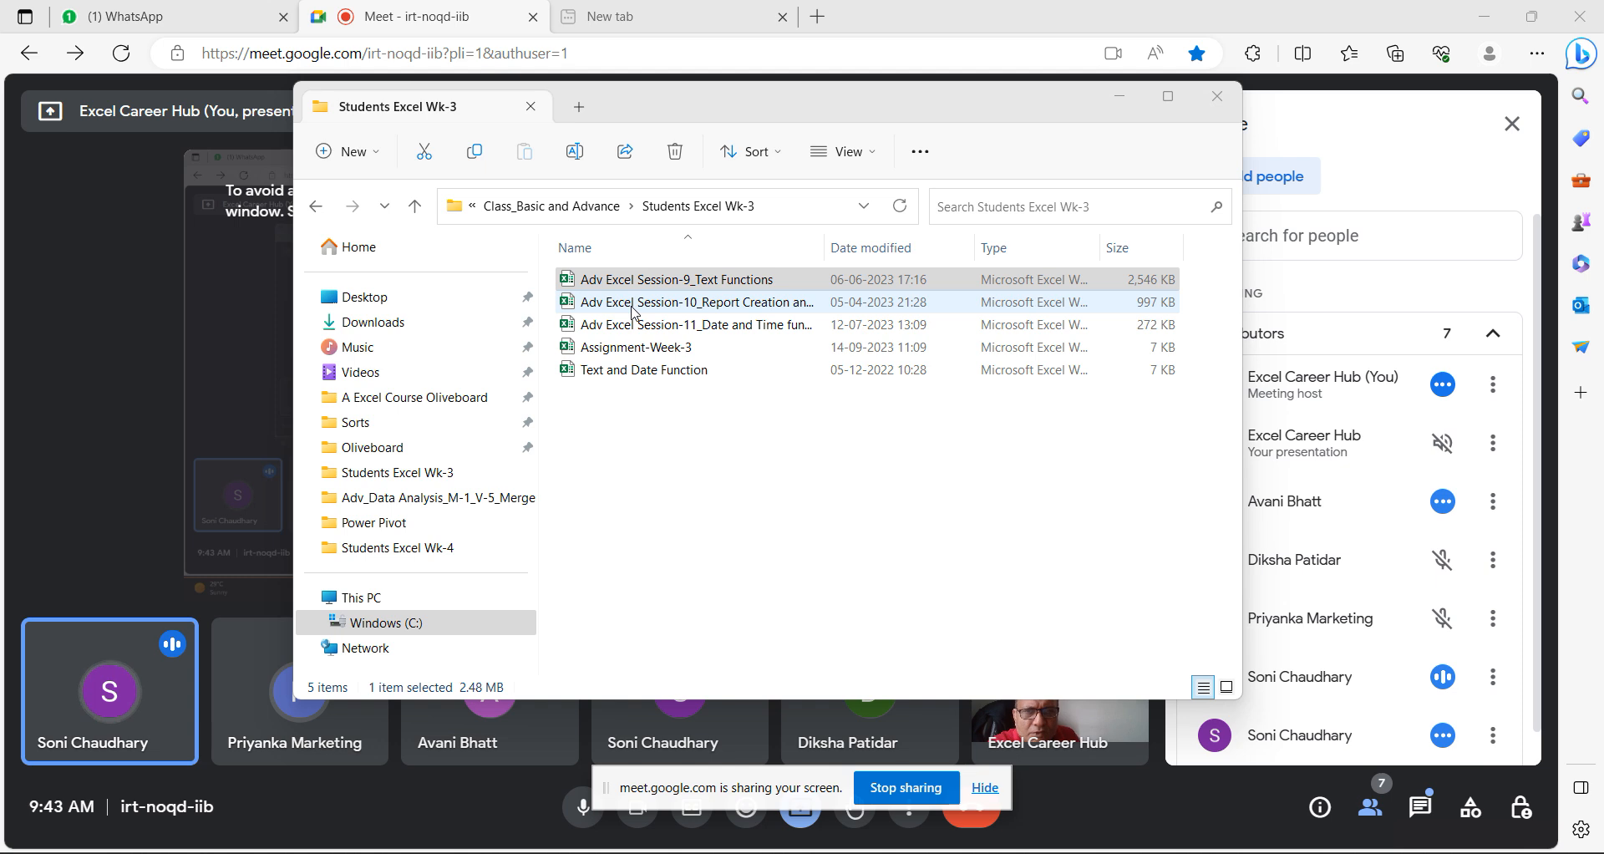
{"action": "double_click", "coordinate": [635, 302]}
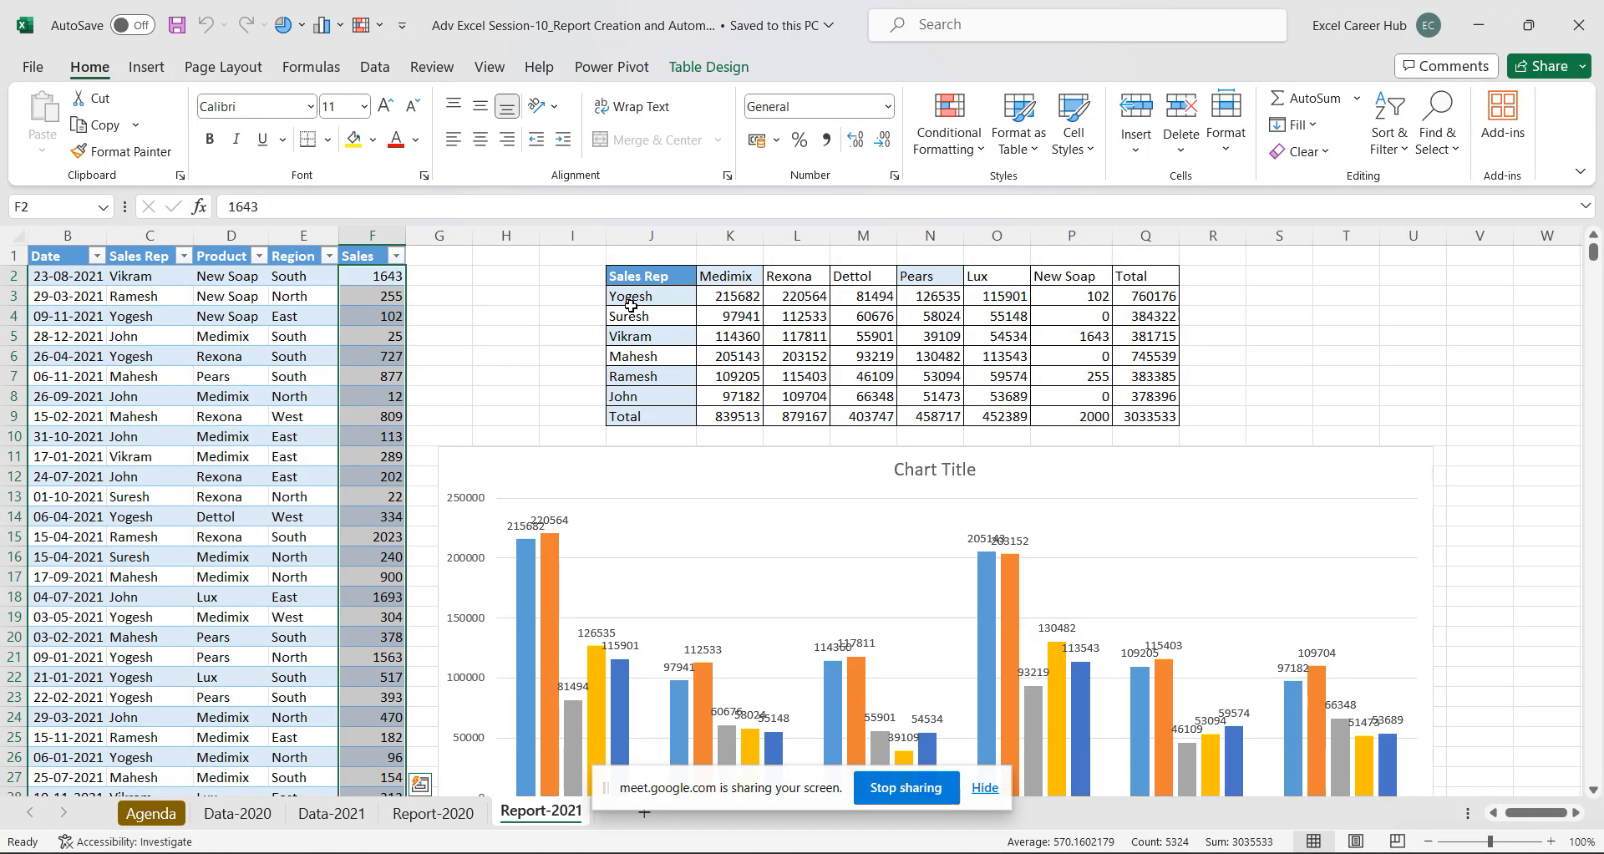
Delete the column chart from the Report-2021 sheet.
{"action": "left_click", "coordinate": [1264, 468]}
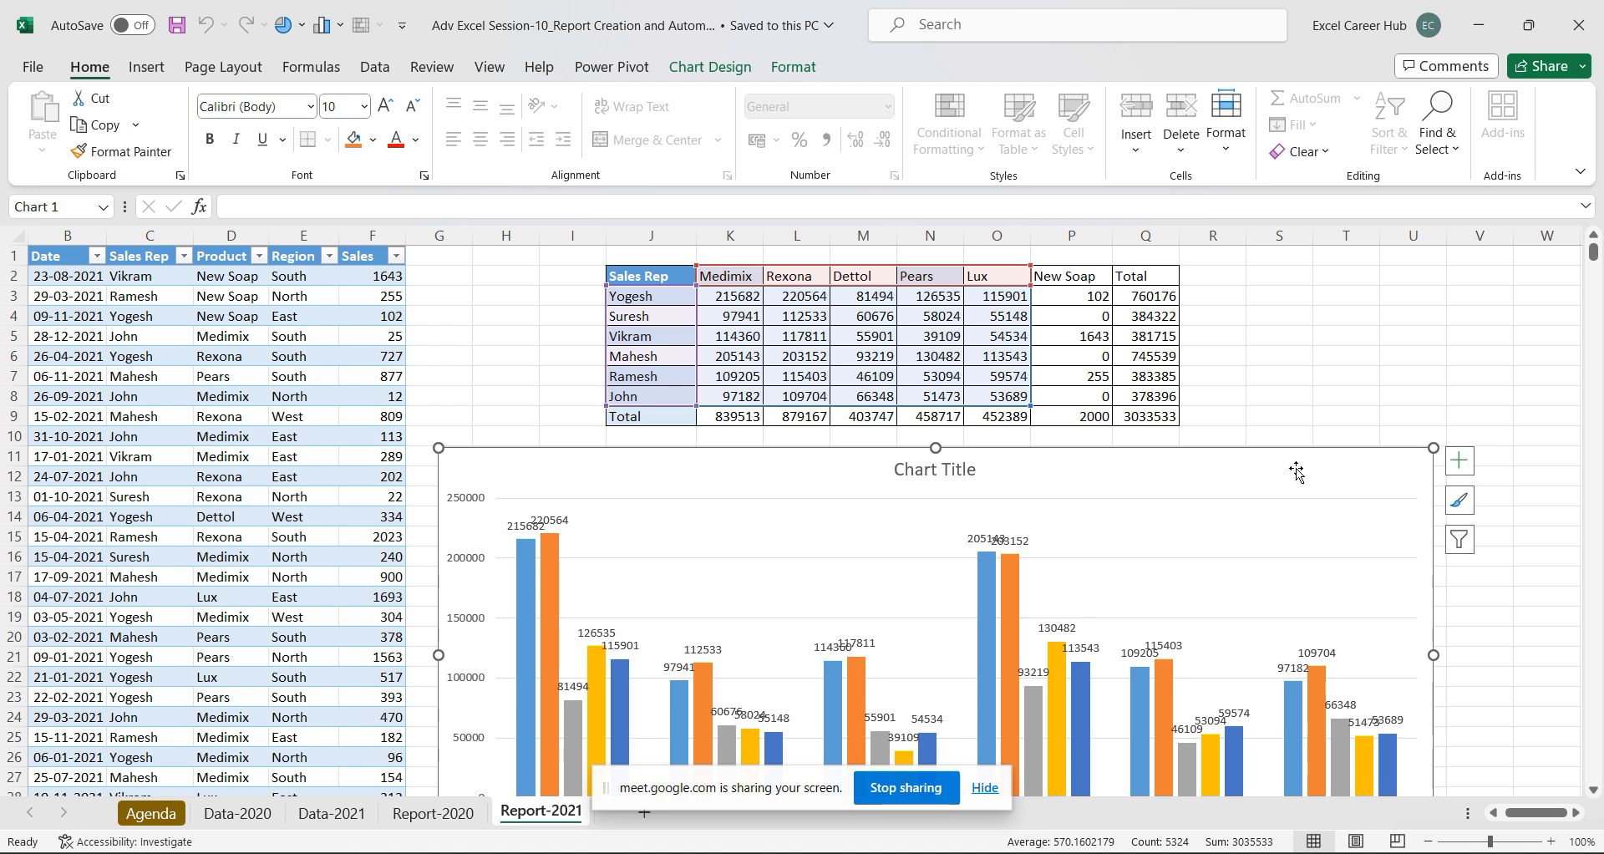
{"action": "key", "text": "Delete"}
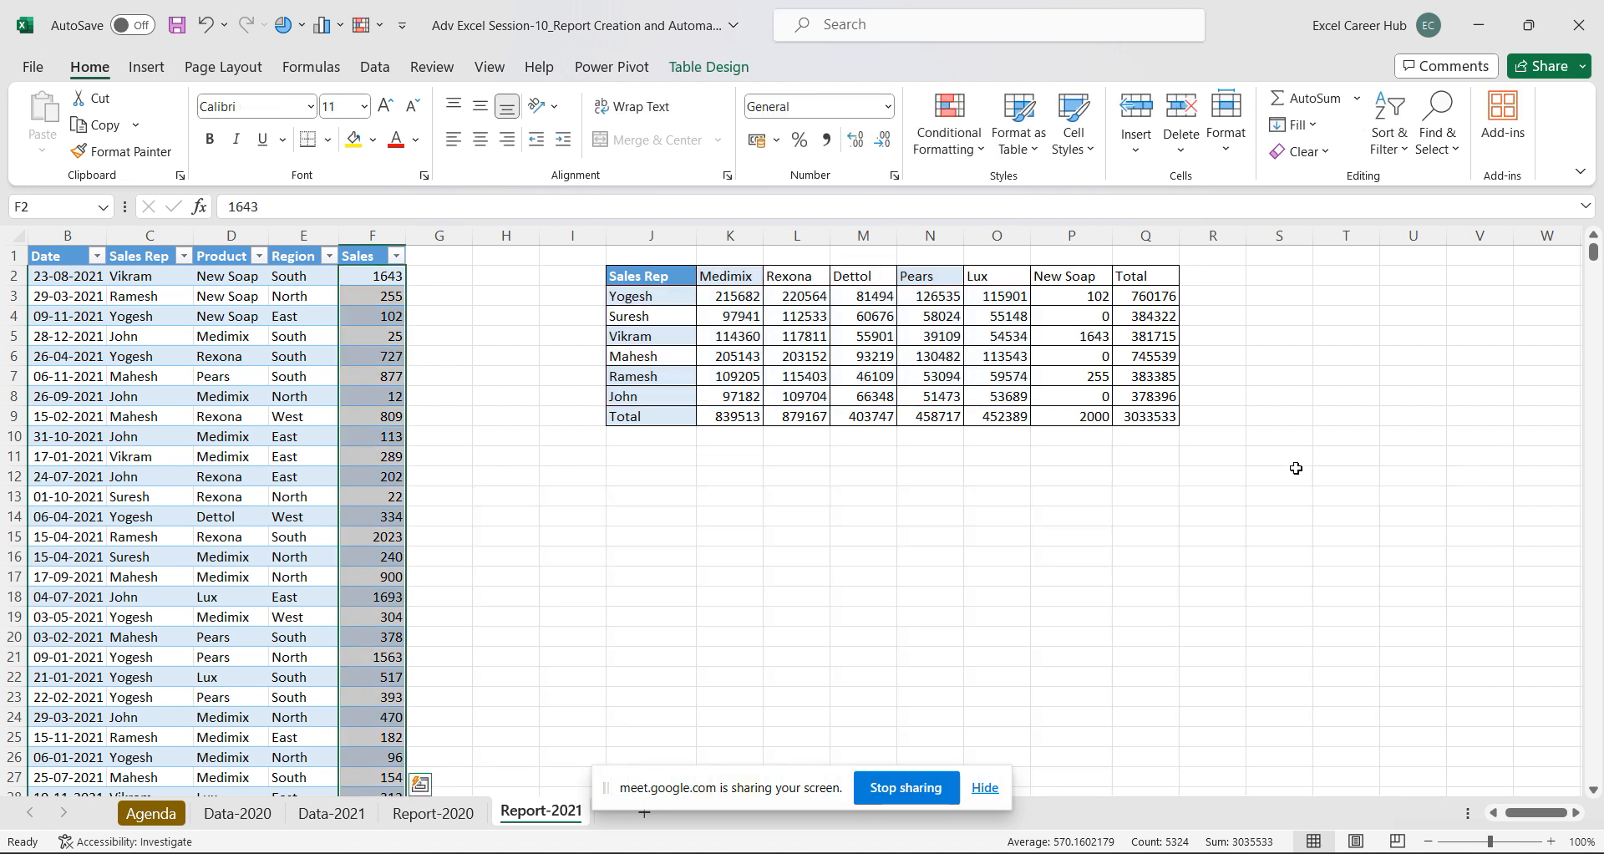
Review the raw sales records on the Data-2020 and Data-2021 sheets.
{"action": "left_click", "coordinate": [245, 814]}
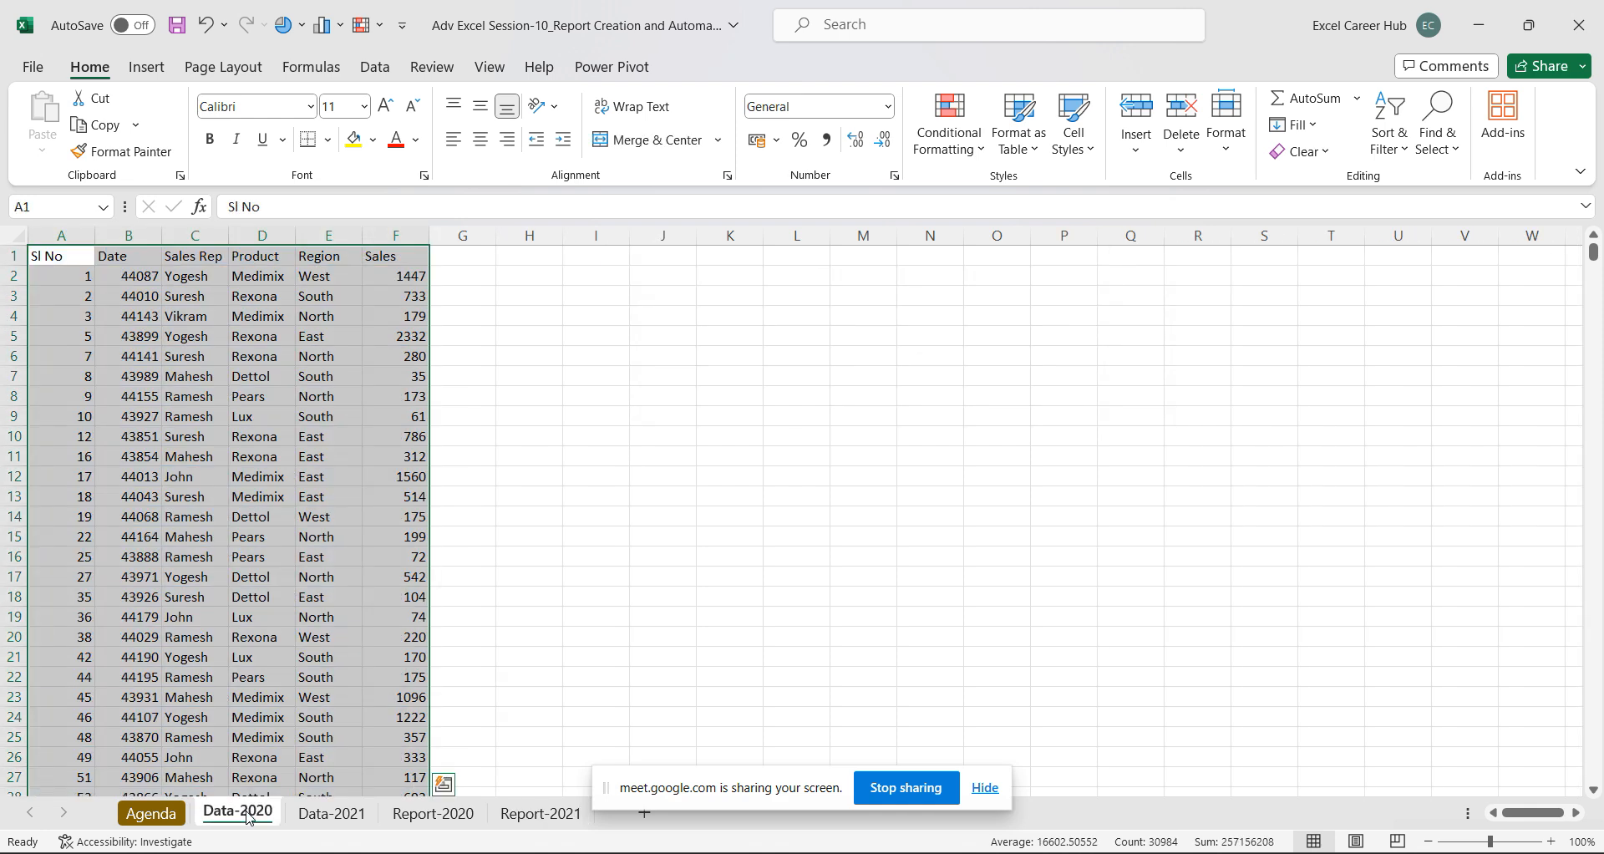
{"action": "left_click", "coordinate": [985, 789]}
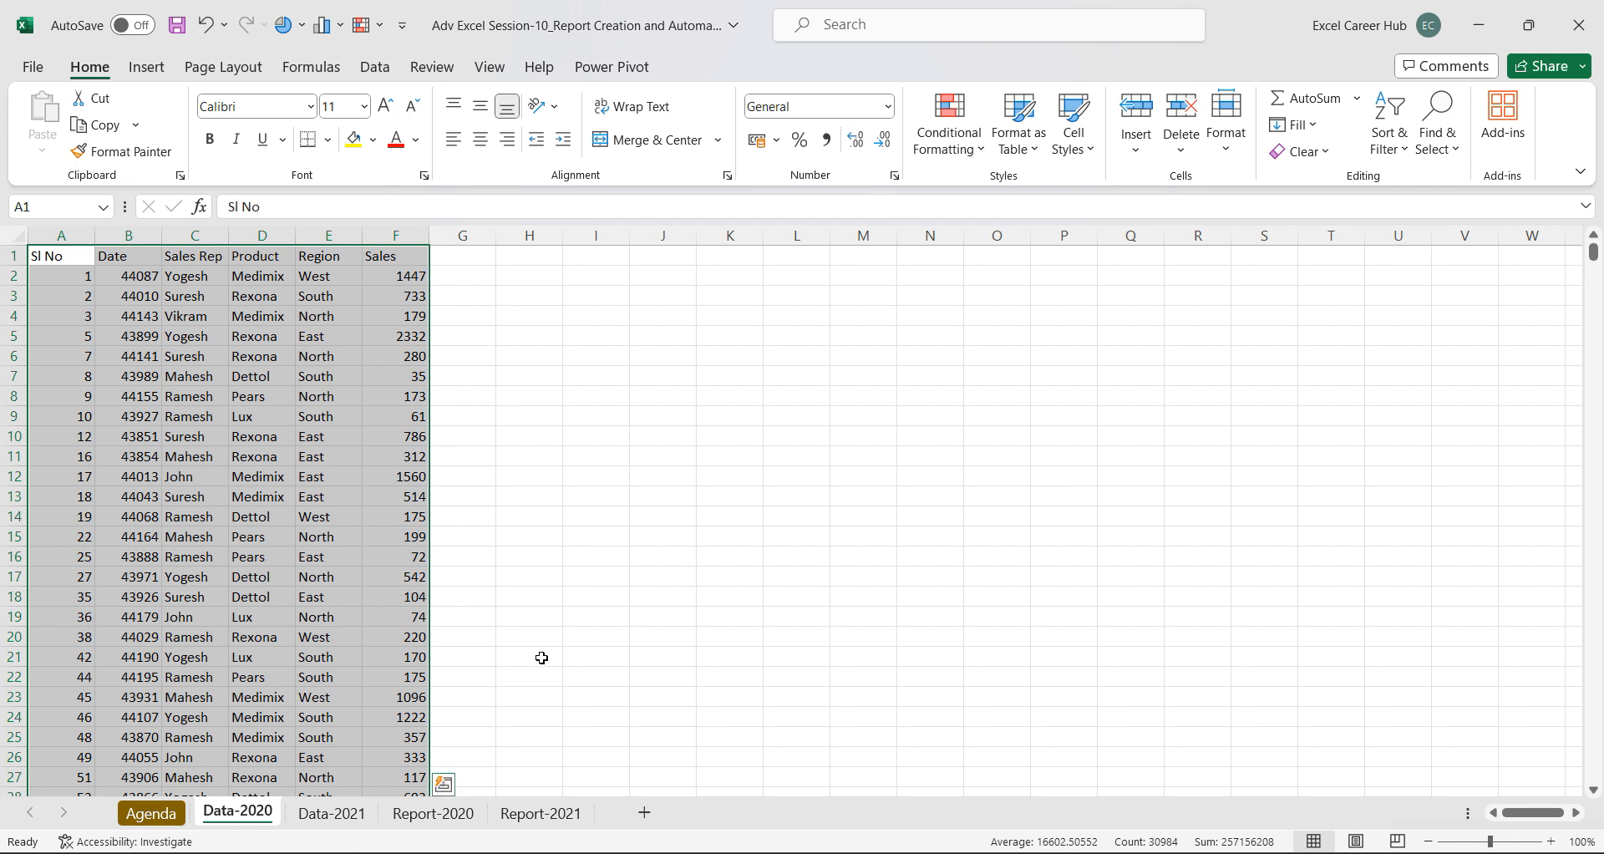
{"action": "left_click", "coordinate": [330, 815]}
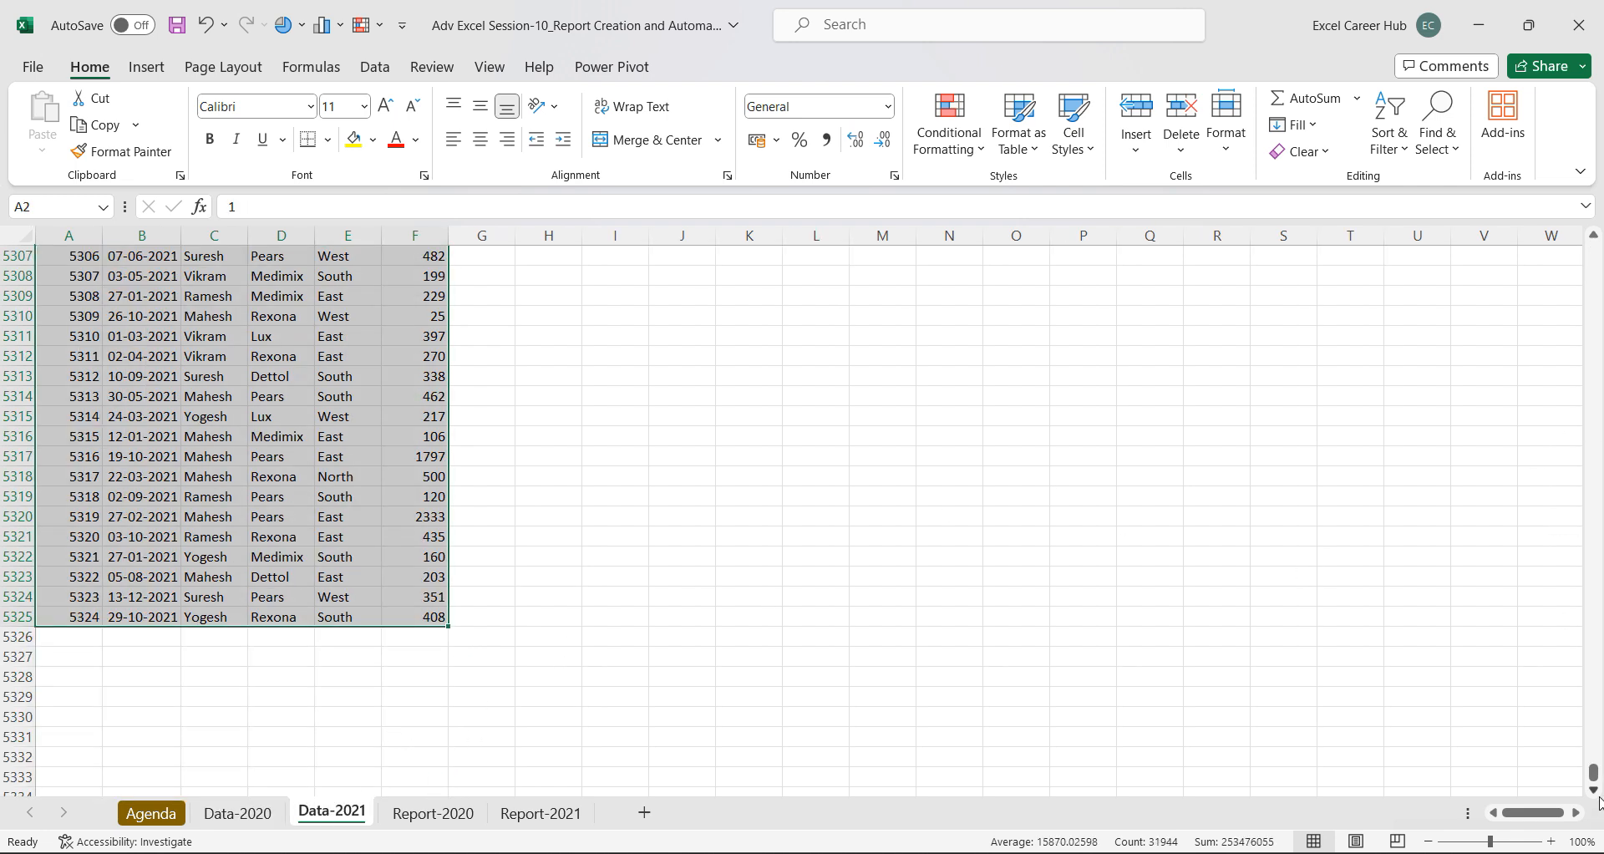
{"action": "left_click_drag", "start_coordinate": [1593, 773], "coordinate": [1563, 186]}
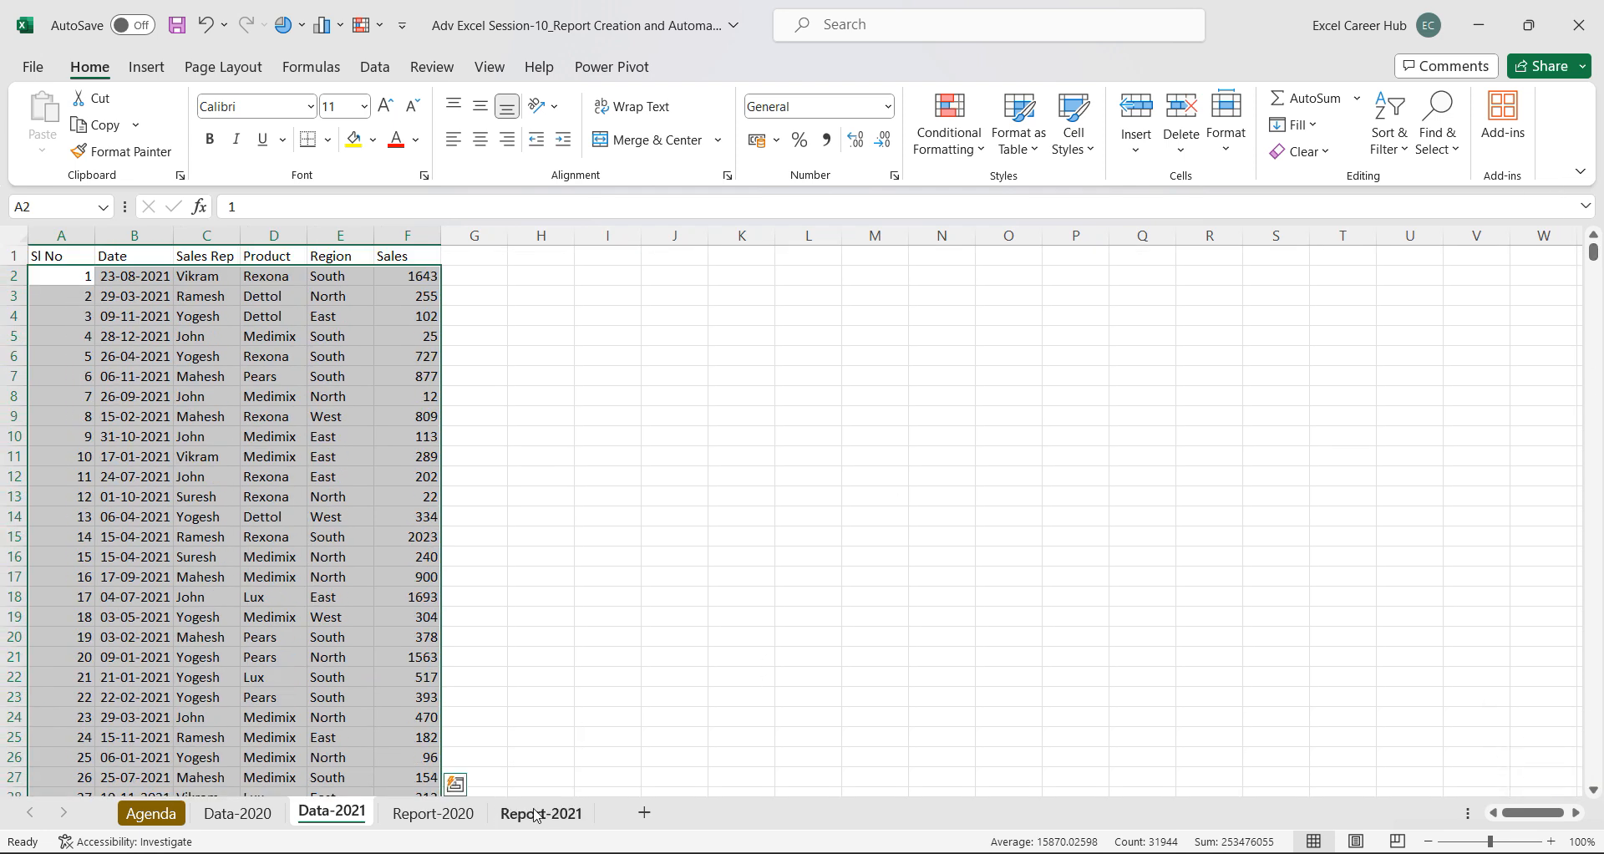
Delete the Report-2021 sheet from the workbook.
{"action": "left_click", "coordinate": [538, 815]}
{"action": "right_click", "coordinate": [538, 815]}
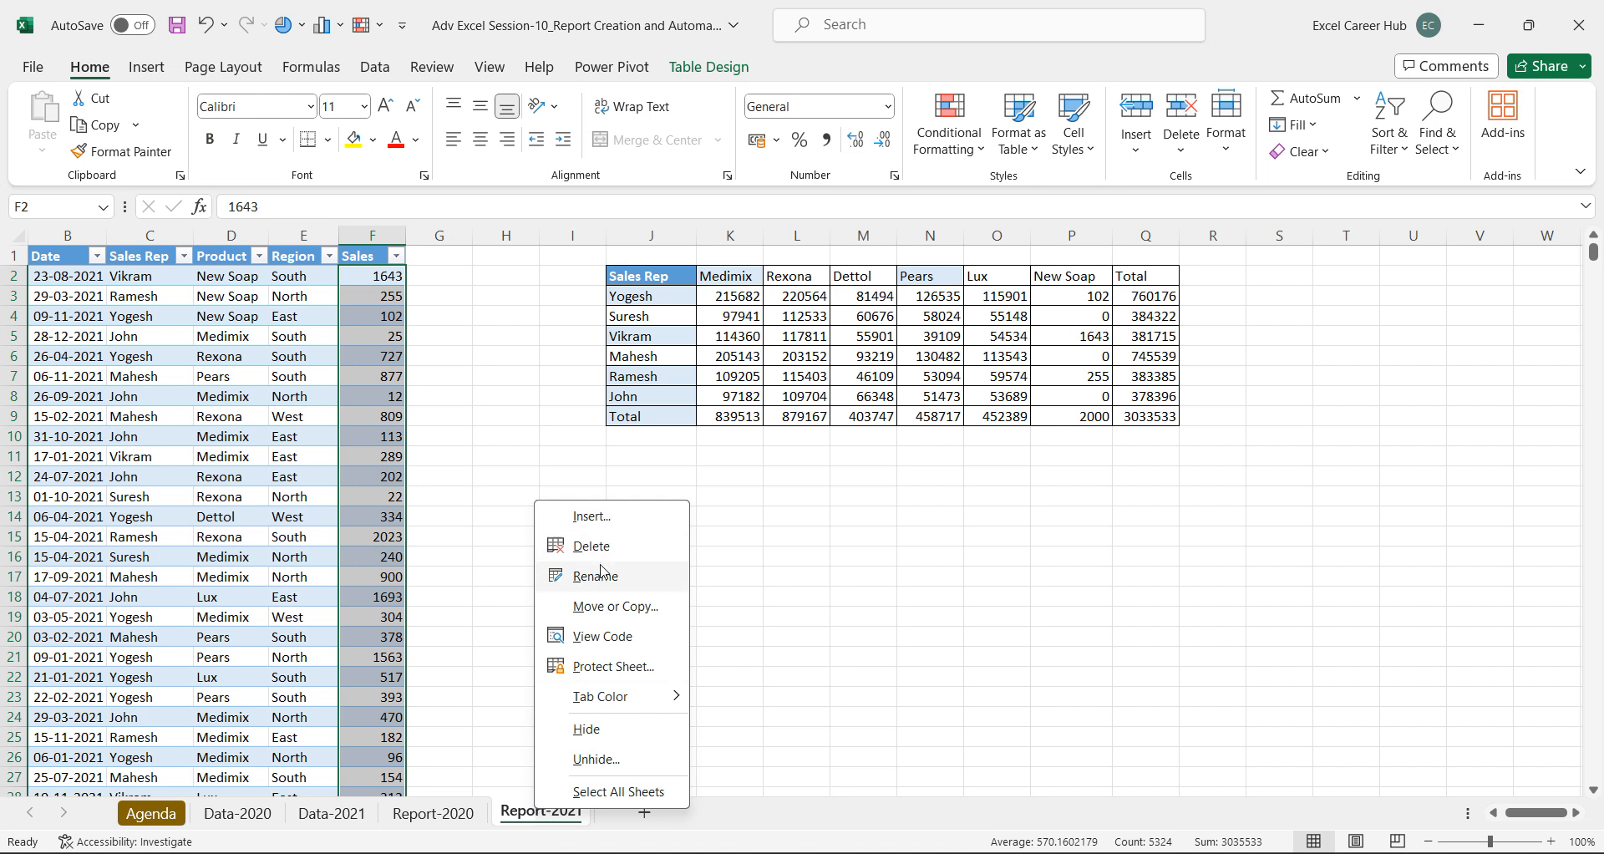
{"action": "left_click", "coordinate": [599, 549]}
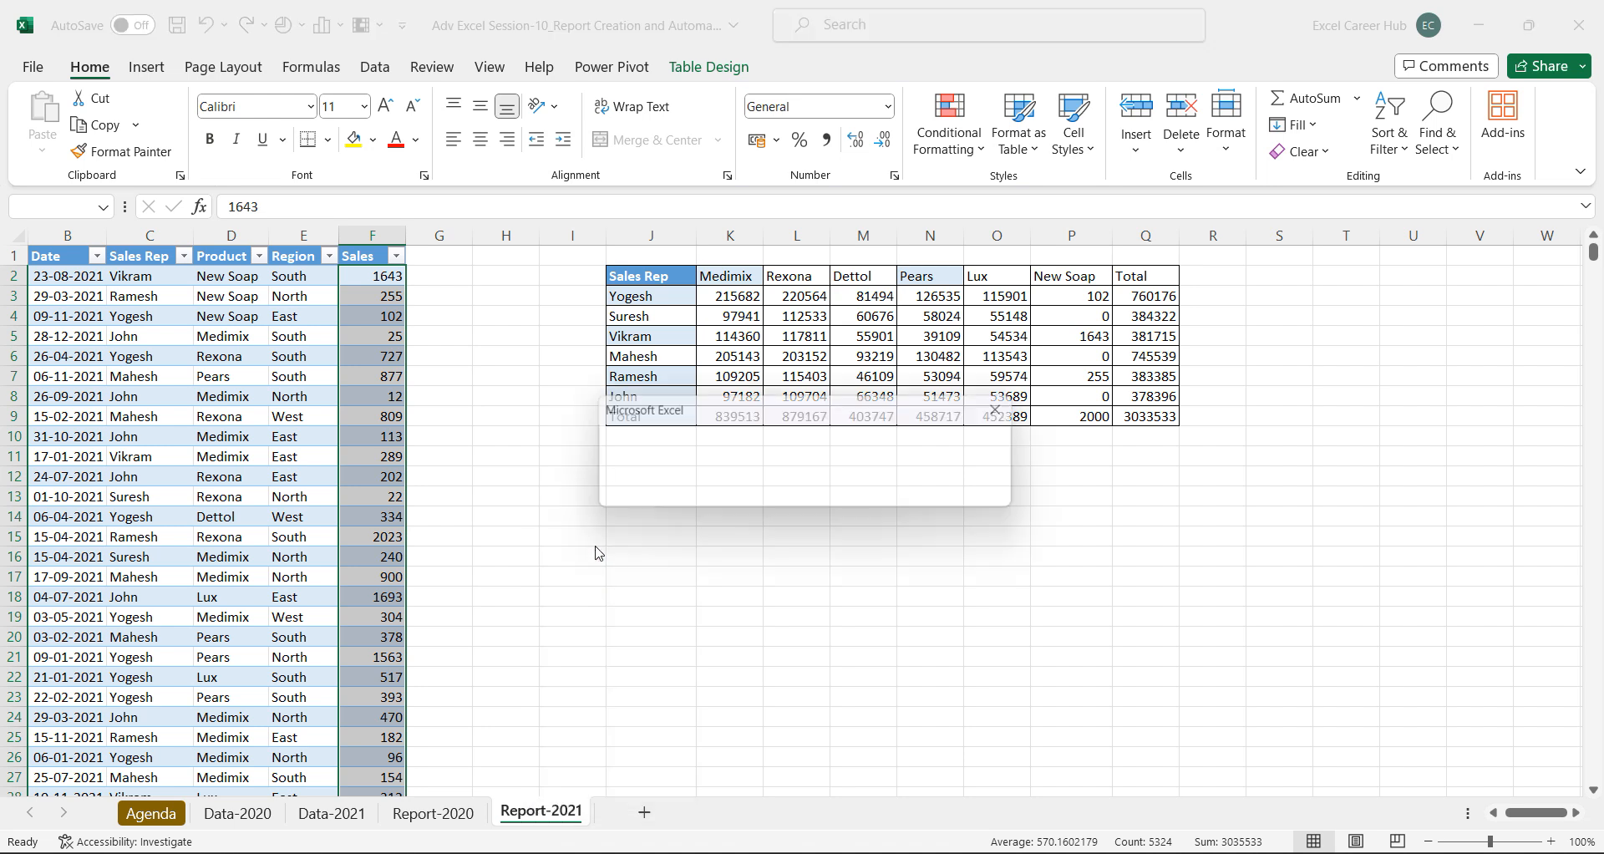
{"action": "left_click", "coordinate": [783, 501]}
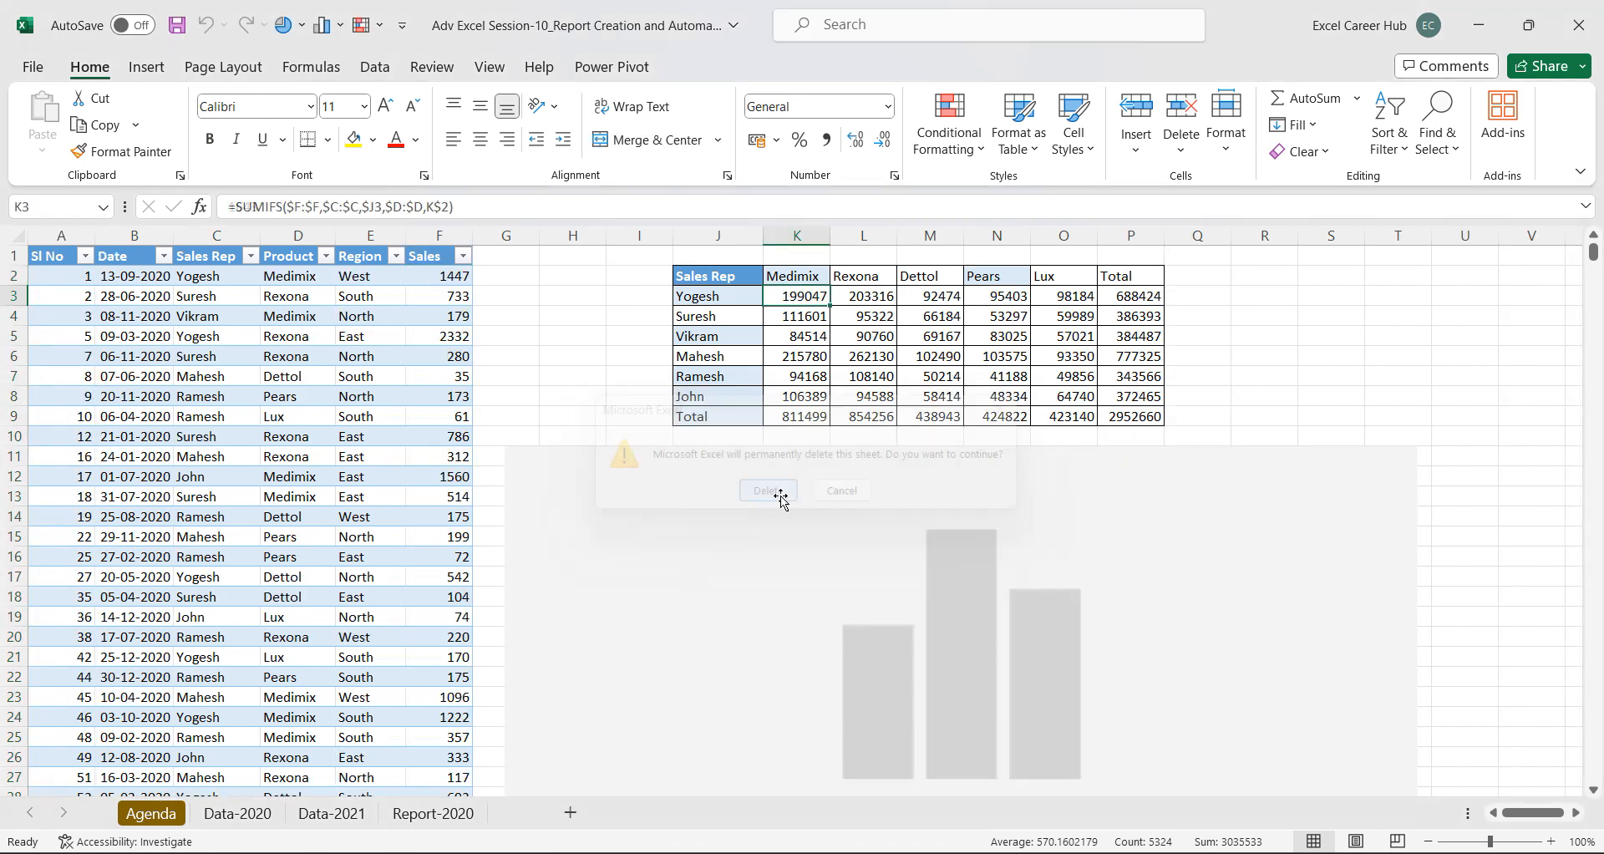
Compare both data sheets with the Report-2020 sheet and examine its summary table in J2:P9.
{"action": "left_click", "coordinate": [262, 813]}
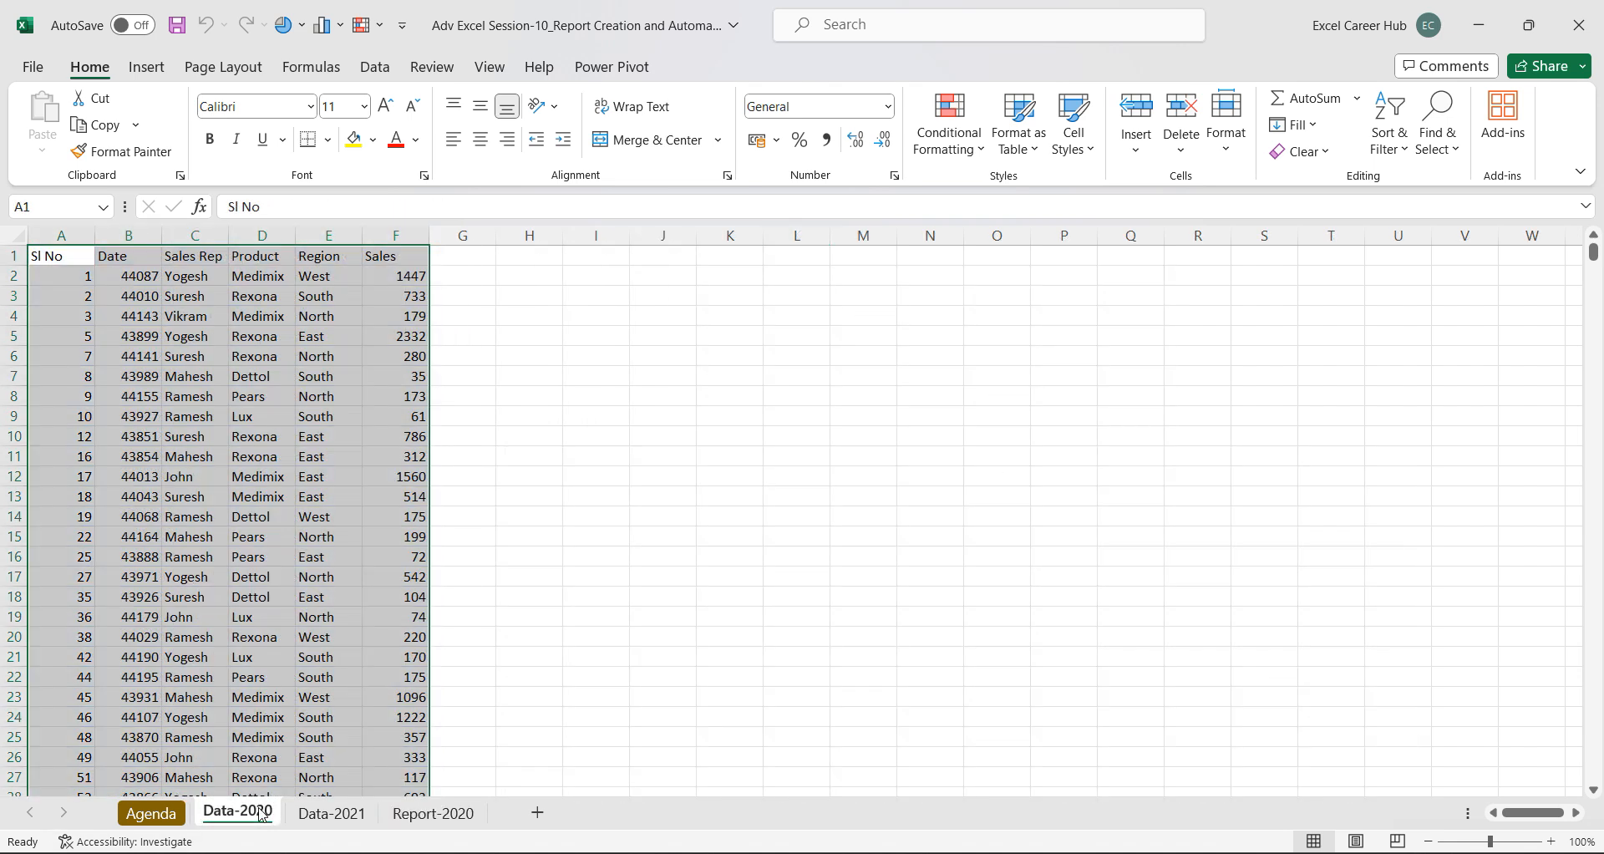
{"action": "left_click", "coordinate": [363, 819]}
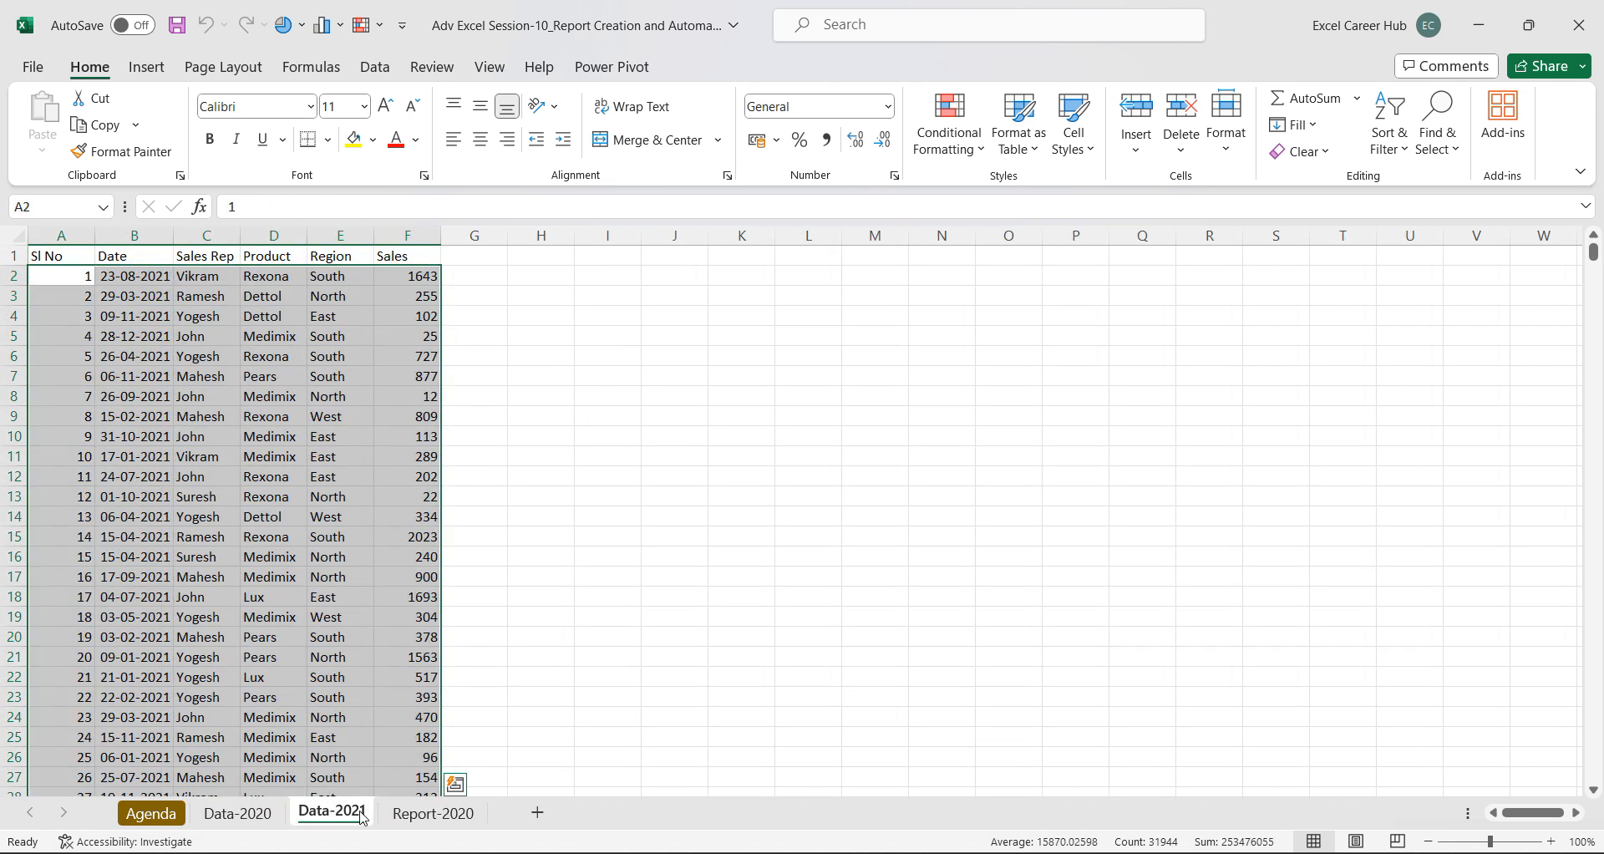
{"action": "left_click", "coordinate": [241, 815]}
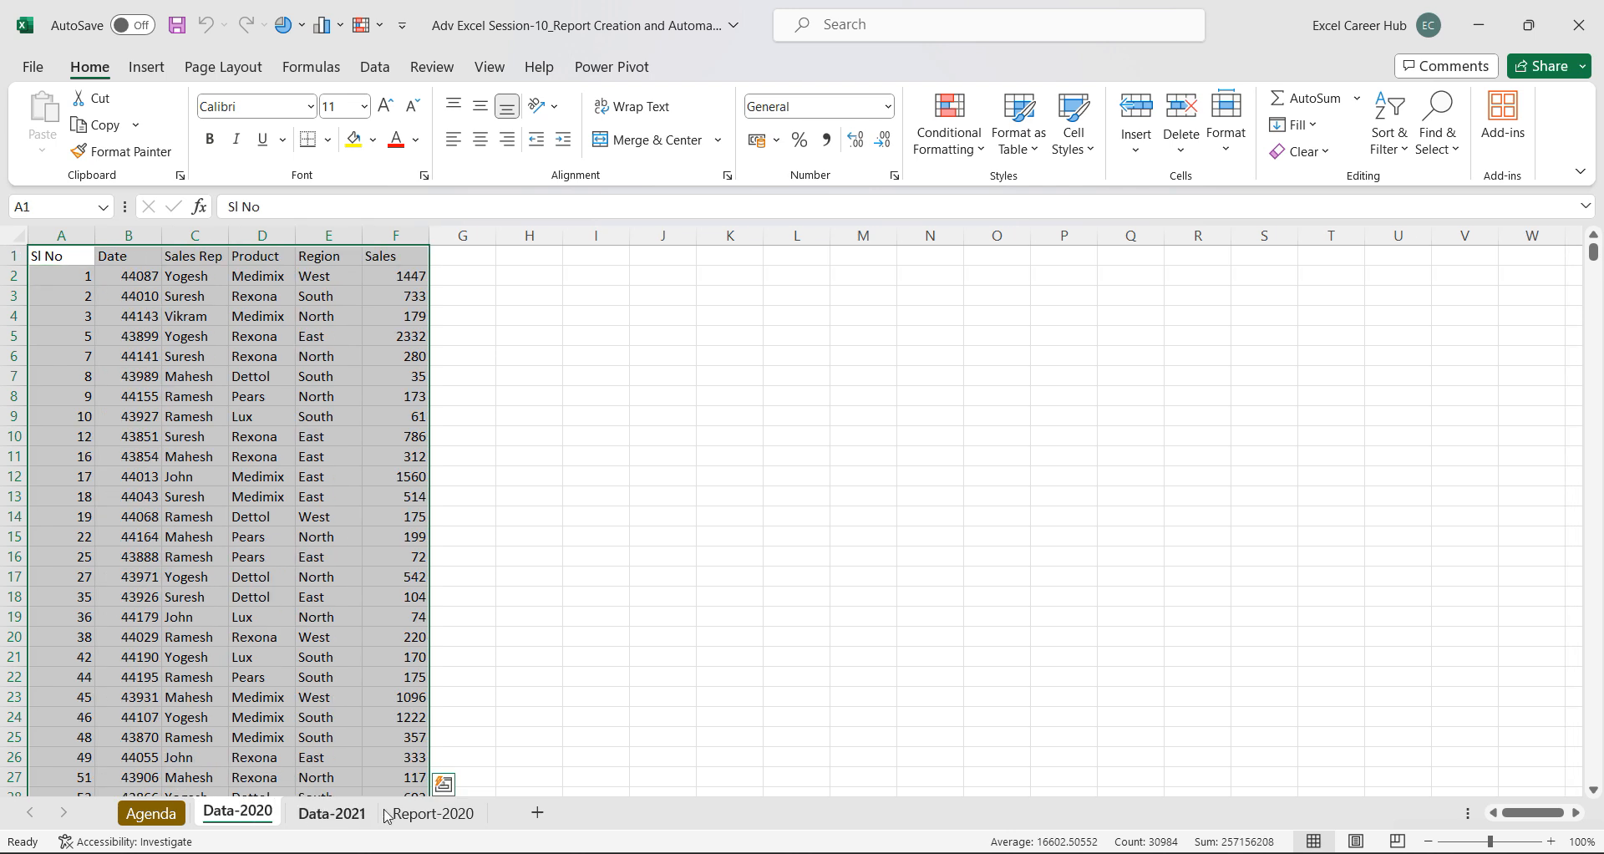
{"action": "left_click", "coordinate": [457, 819]}
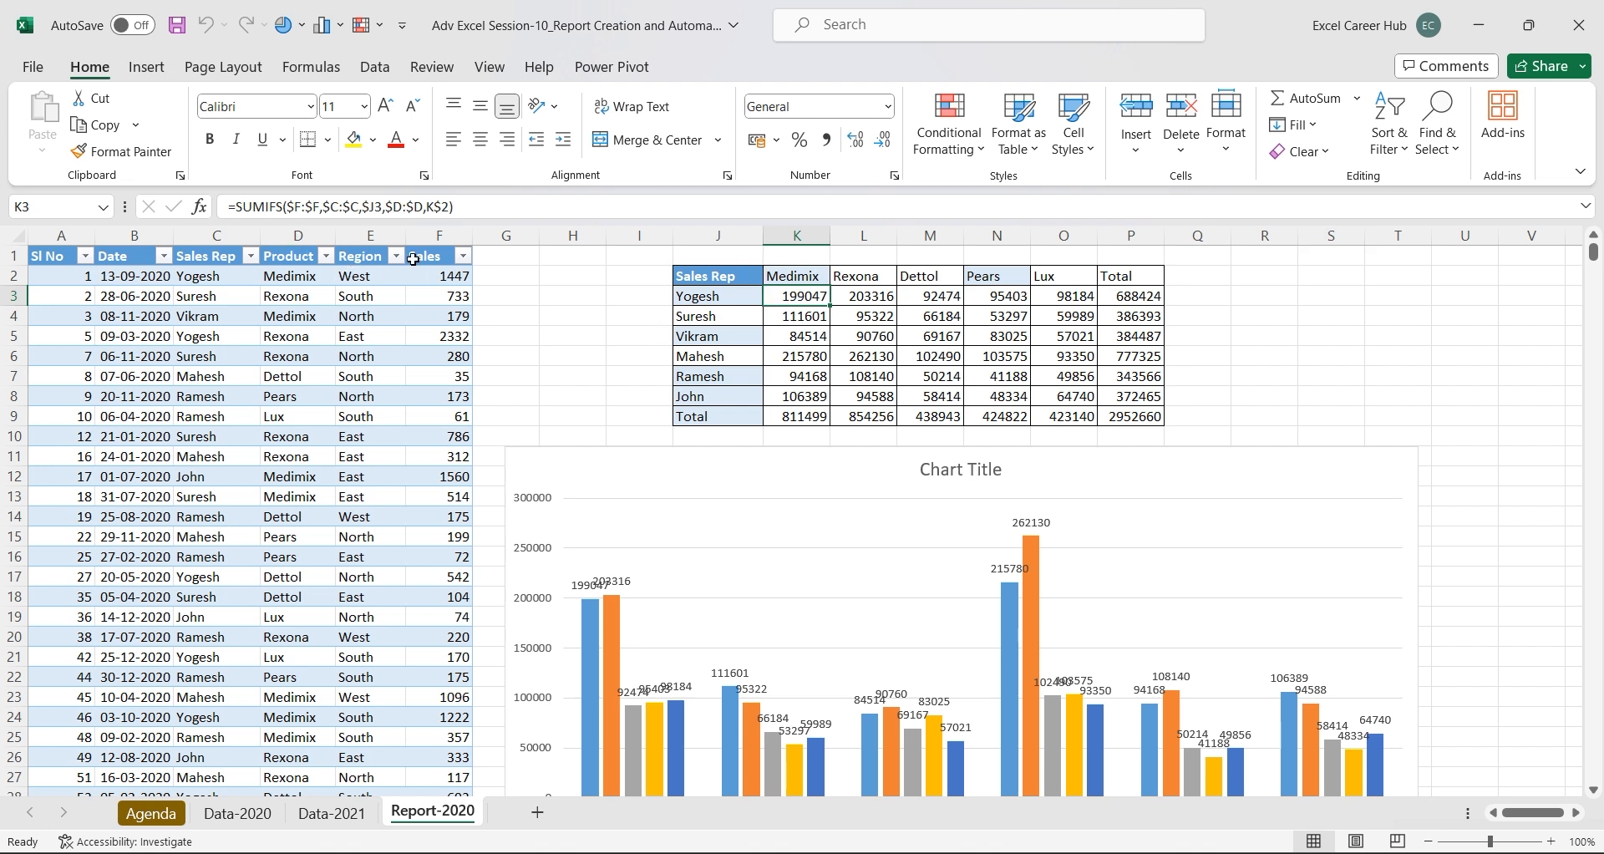
{"action": "left_click_drag", "start_coordinate": [752, 282], "coordinate": [1118, 415]}
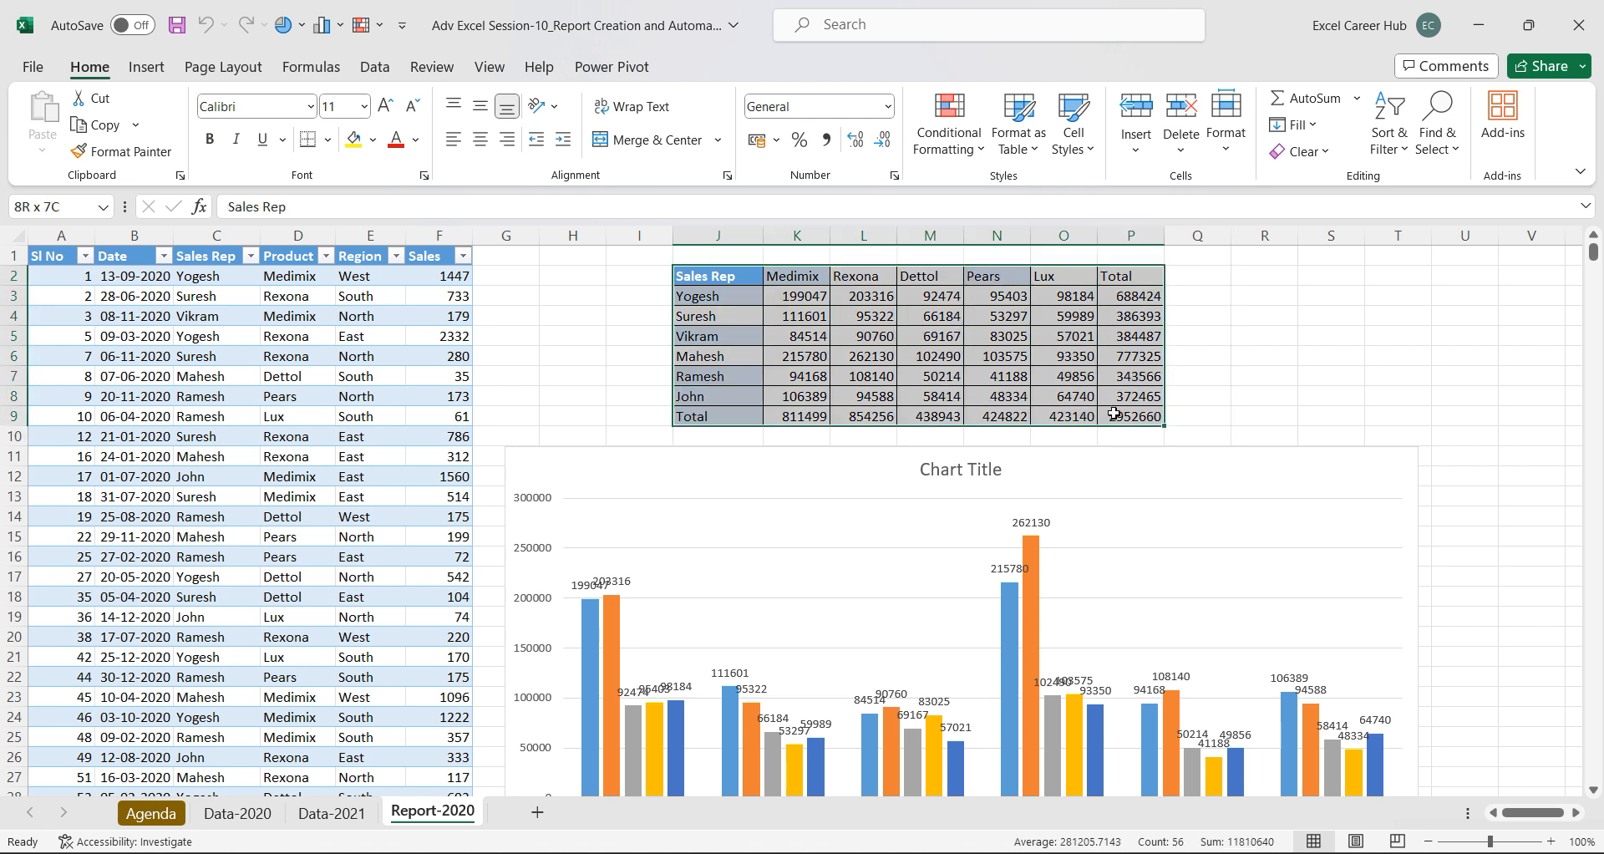
Widen the column chart on Report-2020 and reposition it so all sales reps' bars can be seen.
{"action": "left_click_drag", "start_coordinate": [1299, 470], "coordinate": [1394, 499]}
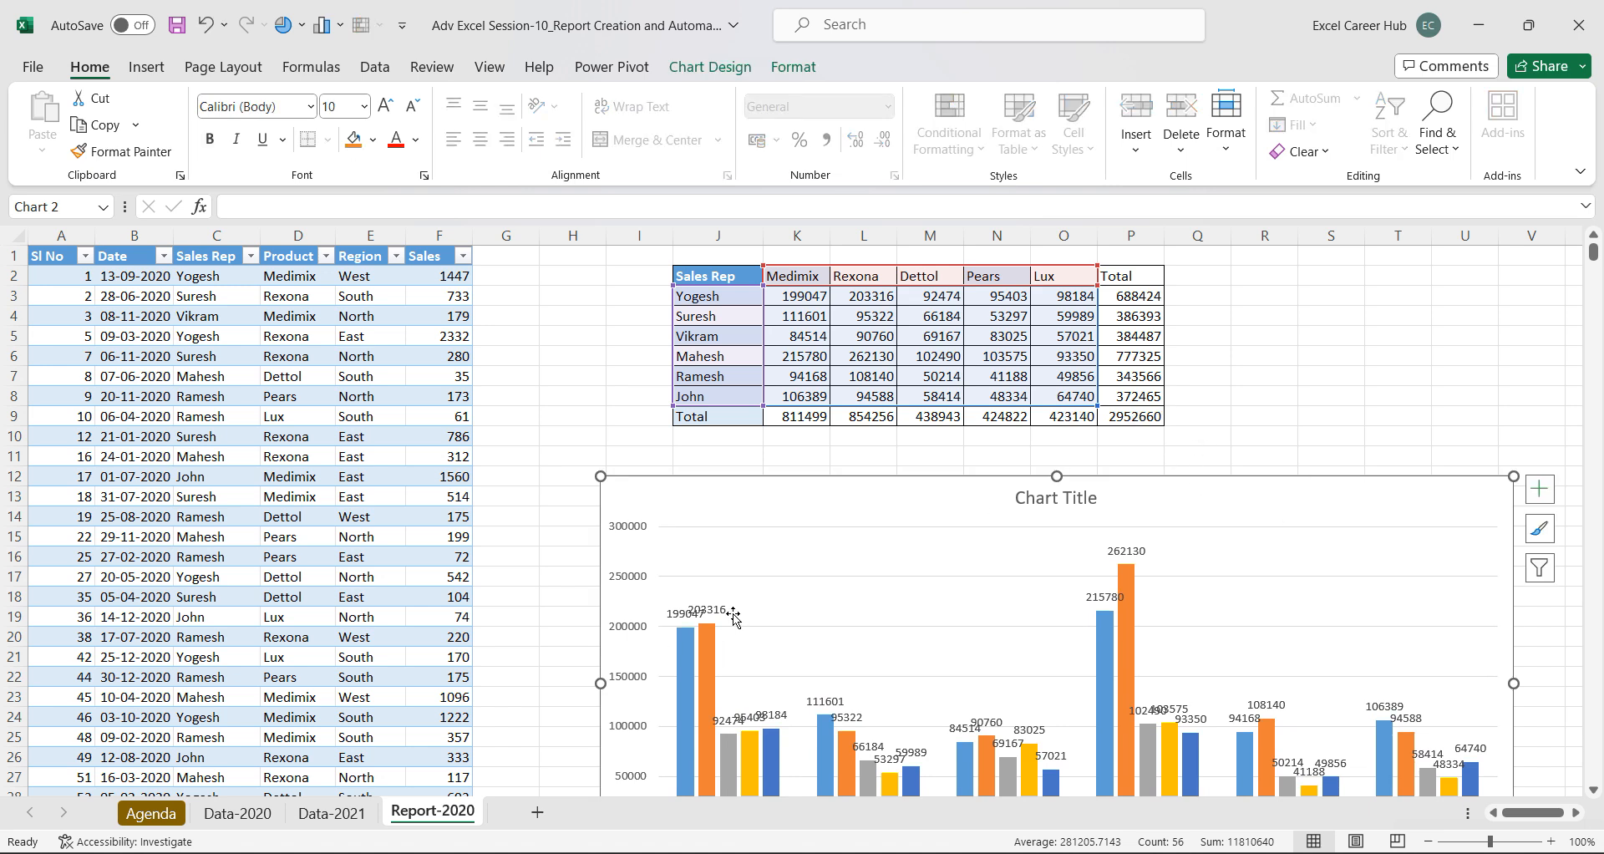
{"action": "left_click_drag", "start_coordinate": [600, 683], "coordinate": [296, 668]}
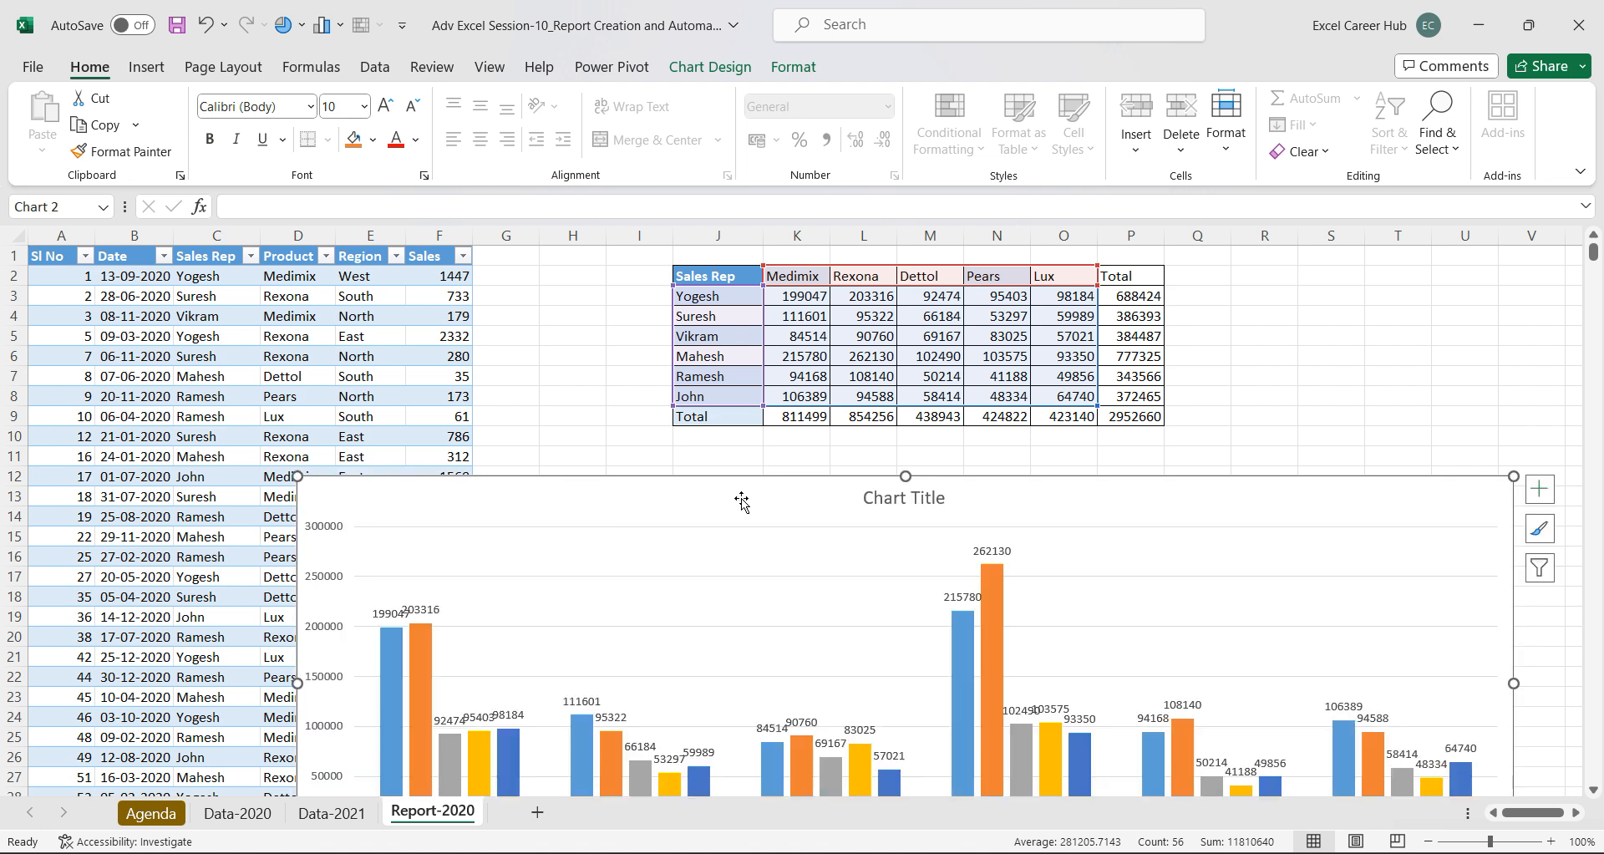
{"action": "left_click_drag", "start_coordinate": [708, 483], "coordinate": [1002, 447]}
{"action": "left_click", "coordinate": [689, 635]}
{"action": "left_click_drag", "start_coordinate": [1064, 452], "coordinate": [638, 422]}
Remove the Rexona series' data labels and the chart's gridlines, and move the chart below the summary table, clear of the source data.
{"action": "left_click", "coordinate": [292, 613]}
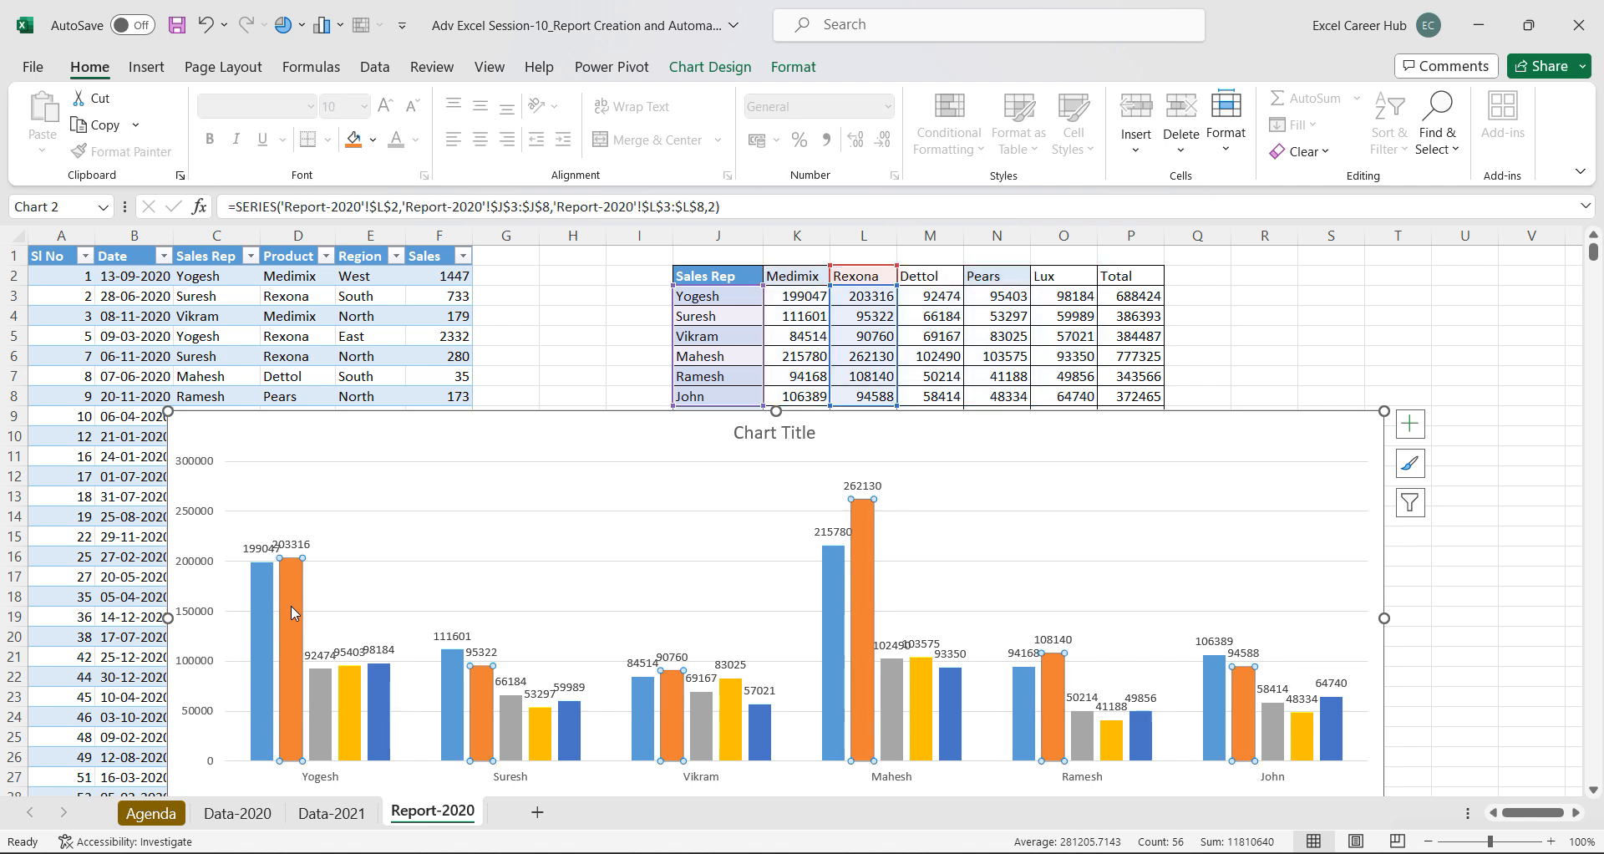
{"action": "left_click", "coordinate": [1413, 423]}
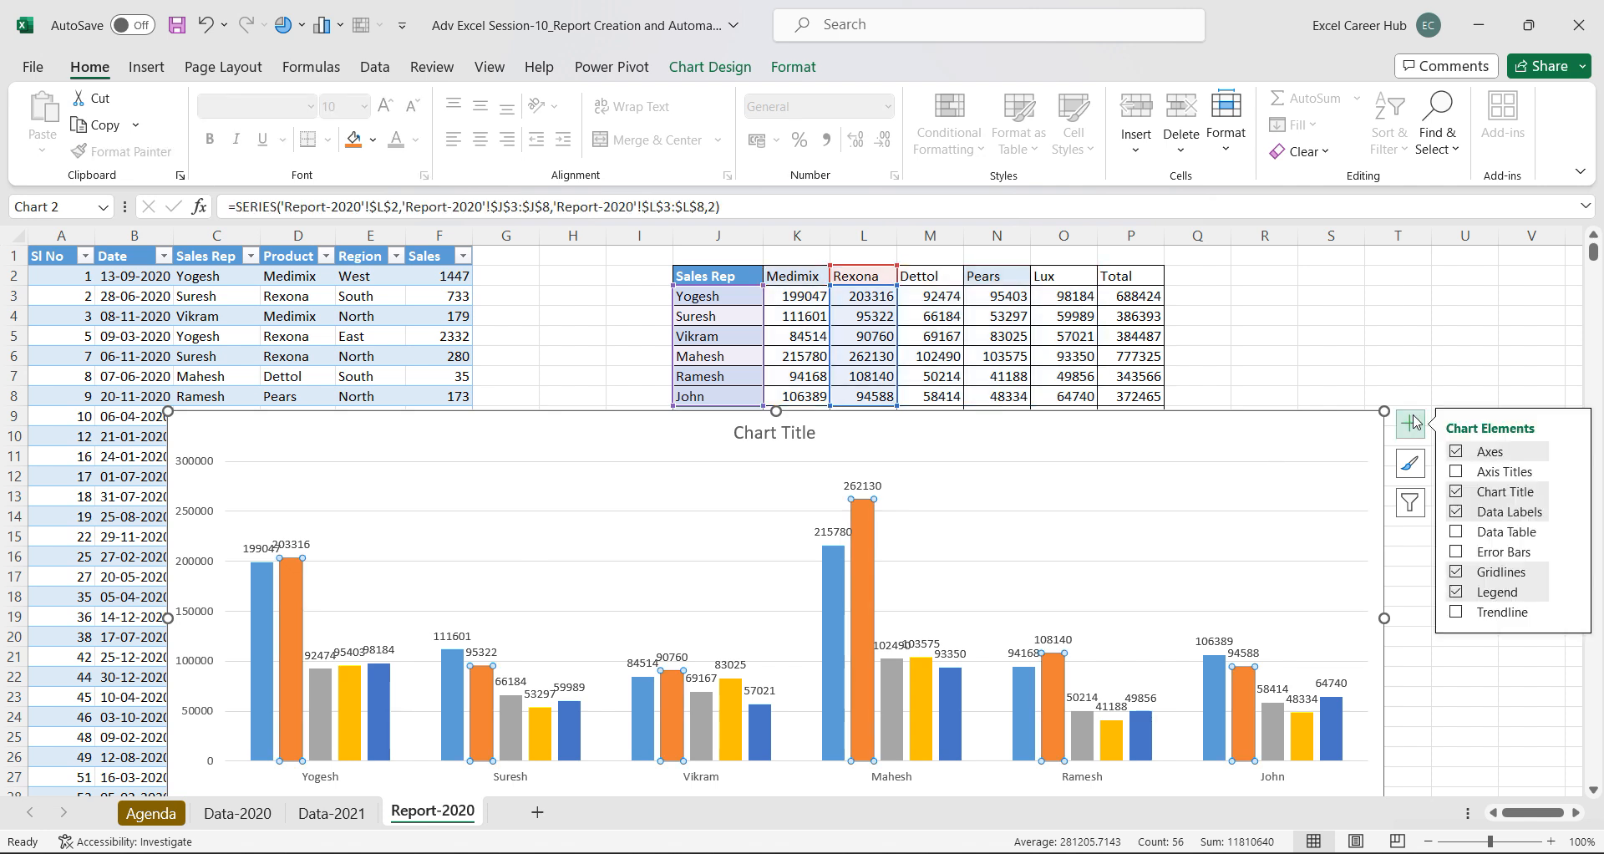
{"action": "left_click", "coordinate": [1458, 513]}
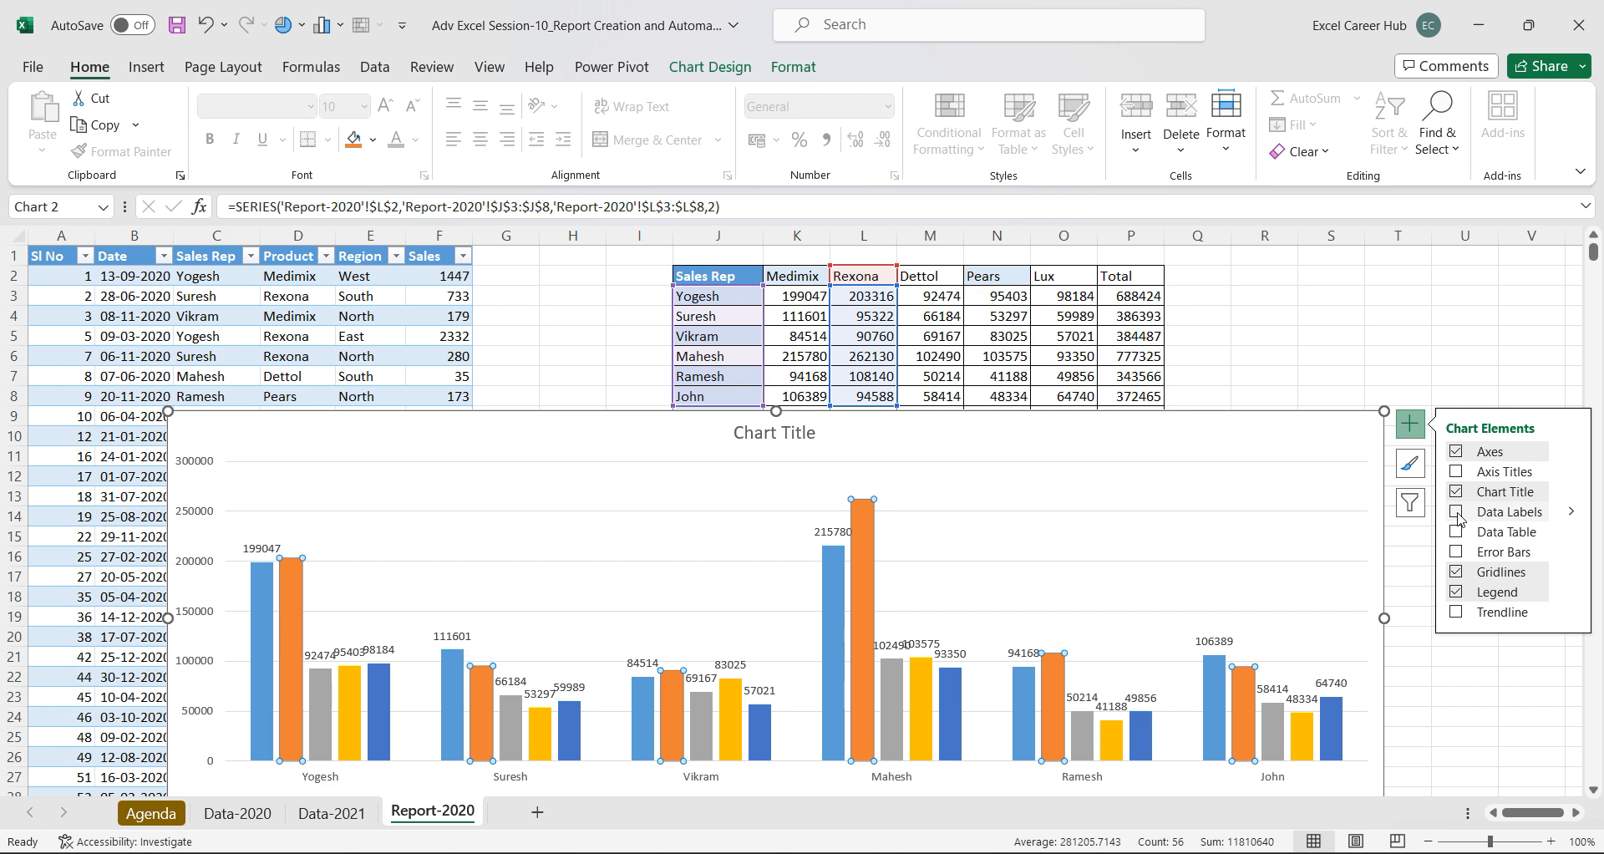
{"action": "left_click", "coordinate": [1458, 573]}
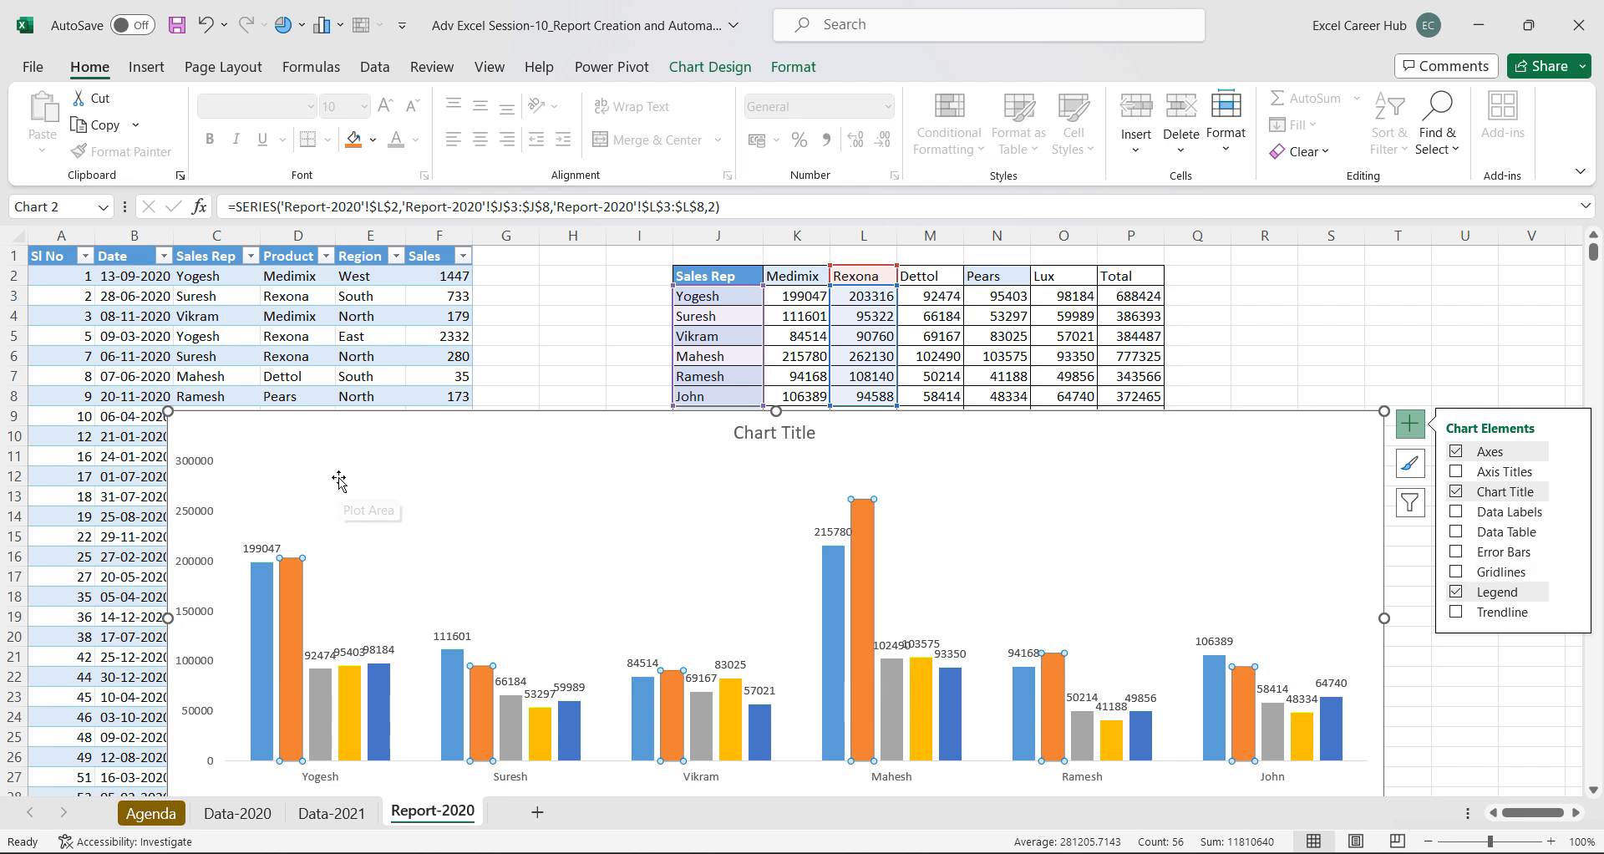
{"action": "left_click_drag", "start_coordinate": [386, 440], "coordinate": [748, 485]}
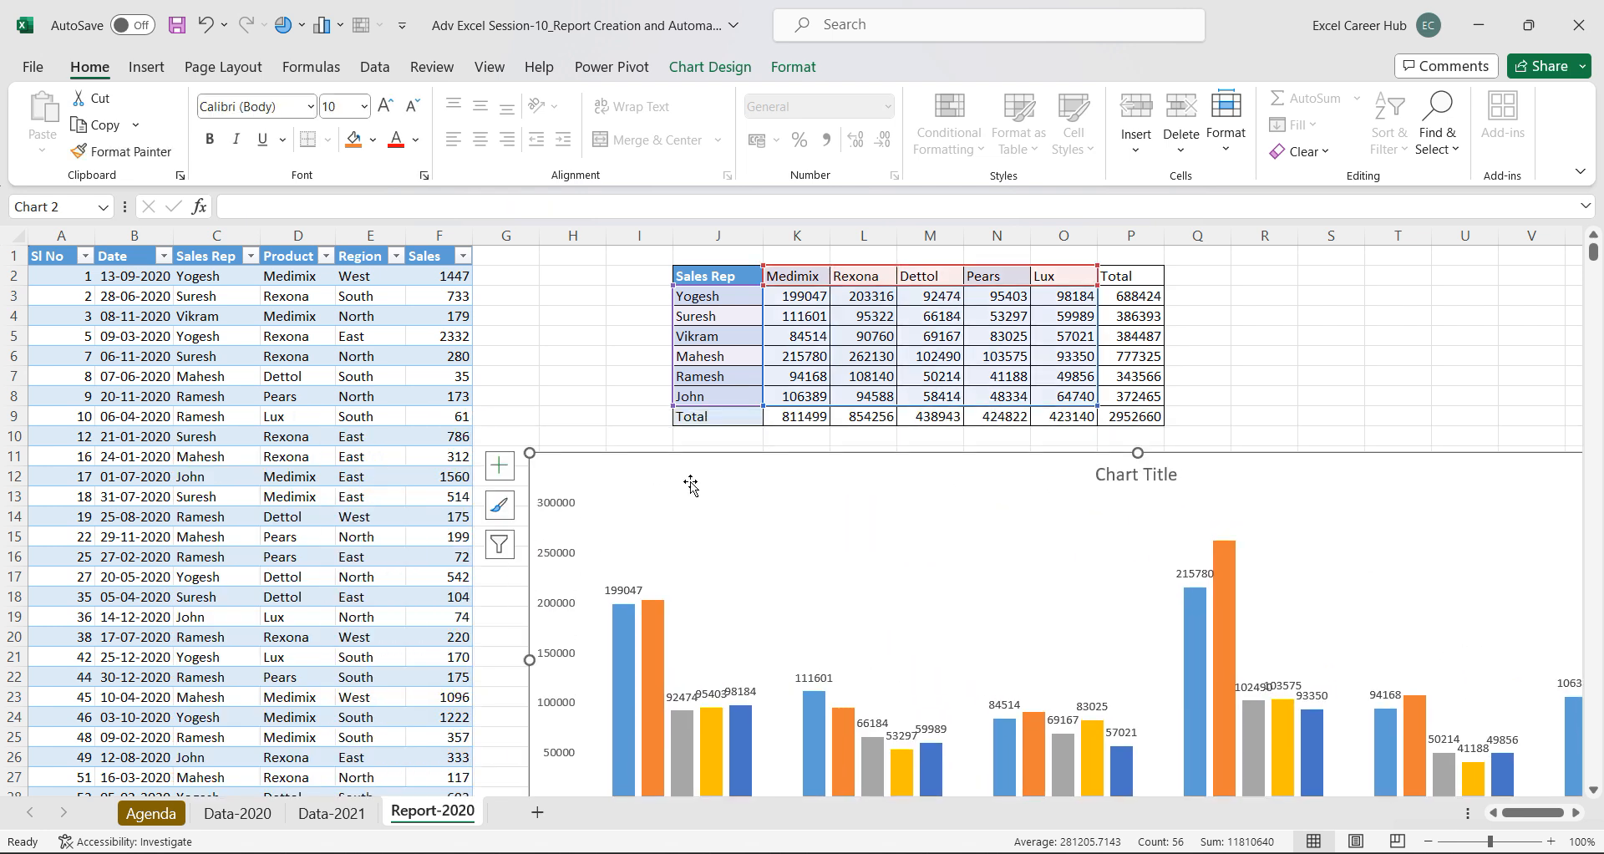
Duplicate the Report-2020 sheet after itself and rename the copy Report-2021.
{"action": "left_click", "coordinate": [805, 303]}
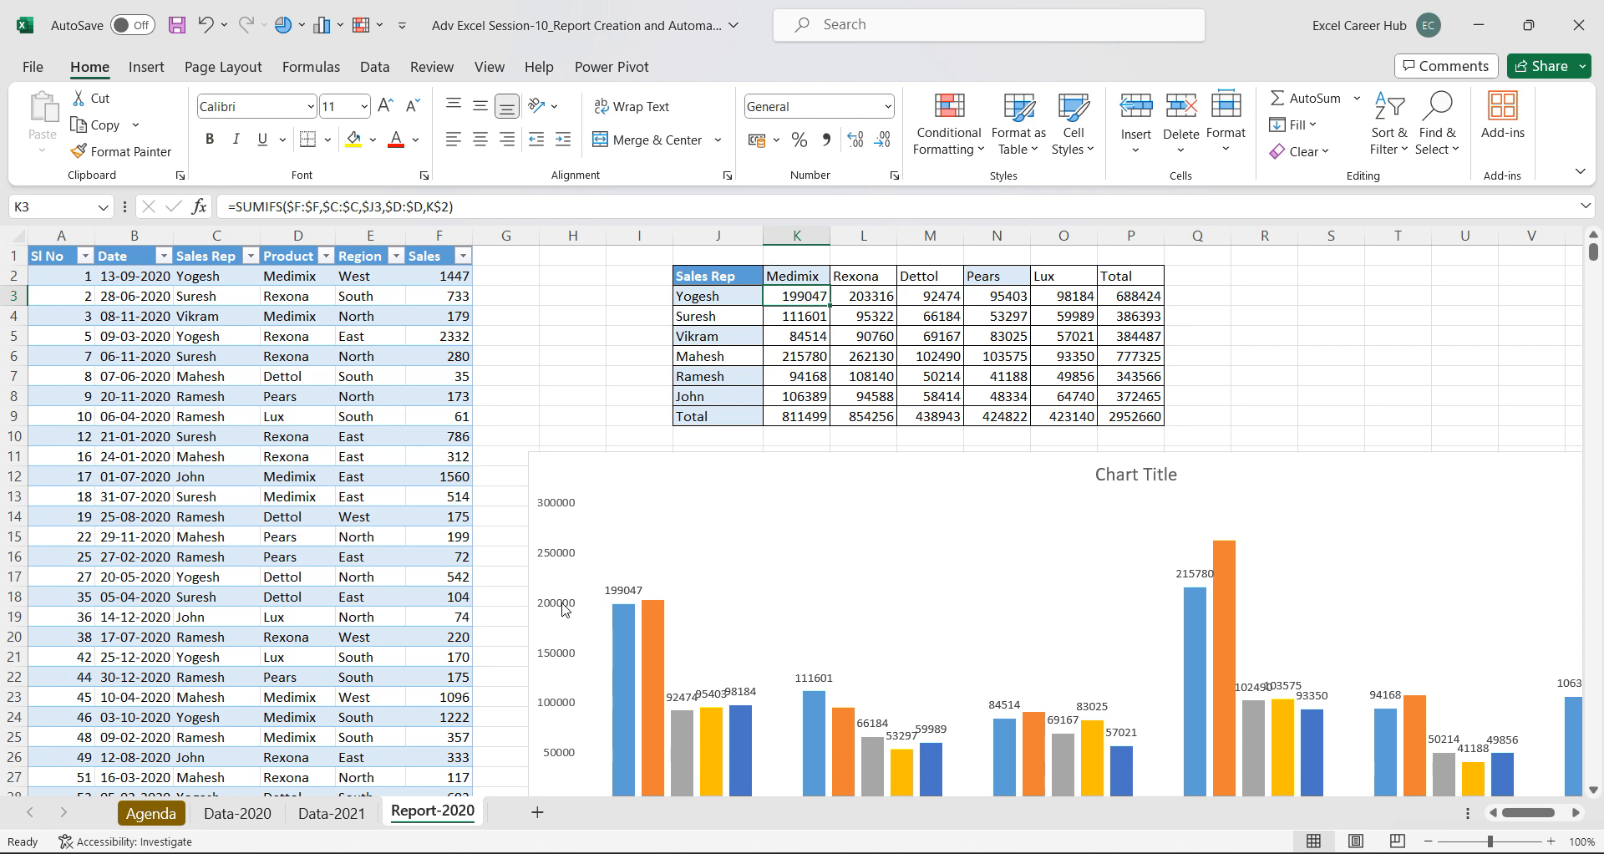
{"action": "key", "text": "ctrl+Page_Up"}
{"action": "left_click", "coordinate": [438, 814]}
{"action": "left_click_drag", "start_coordinate": [438, 815], "coordinate": [569, 764]}
{"action": "double_click", "coordinate": [587, 816]}
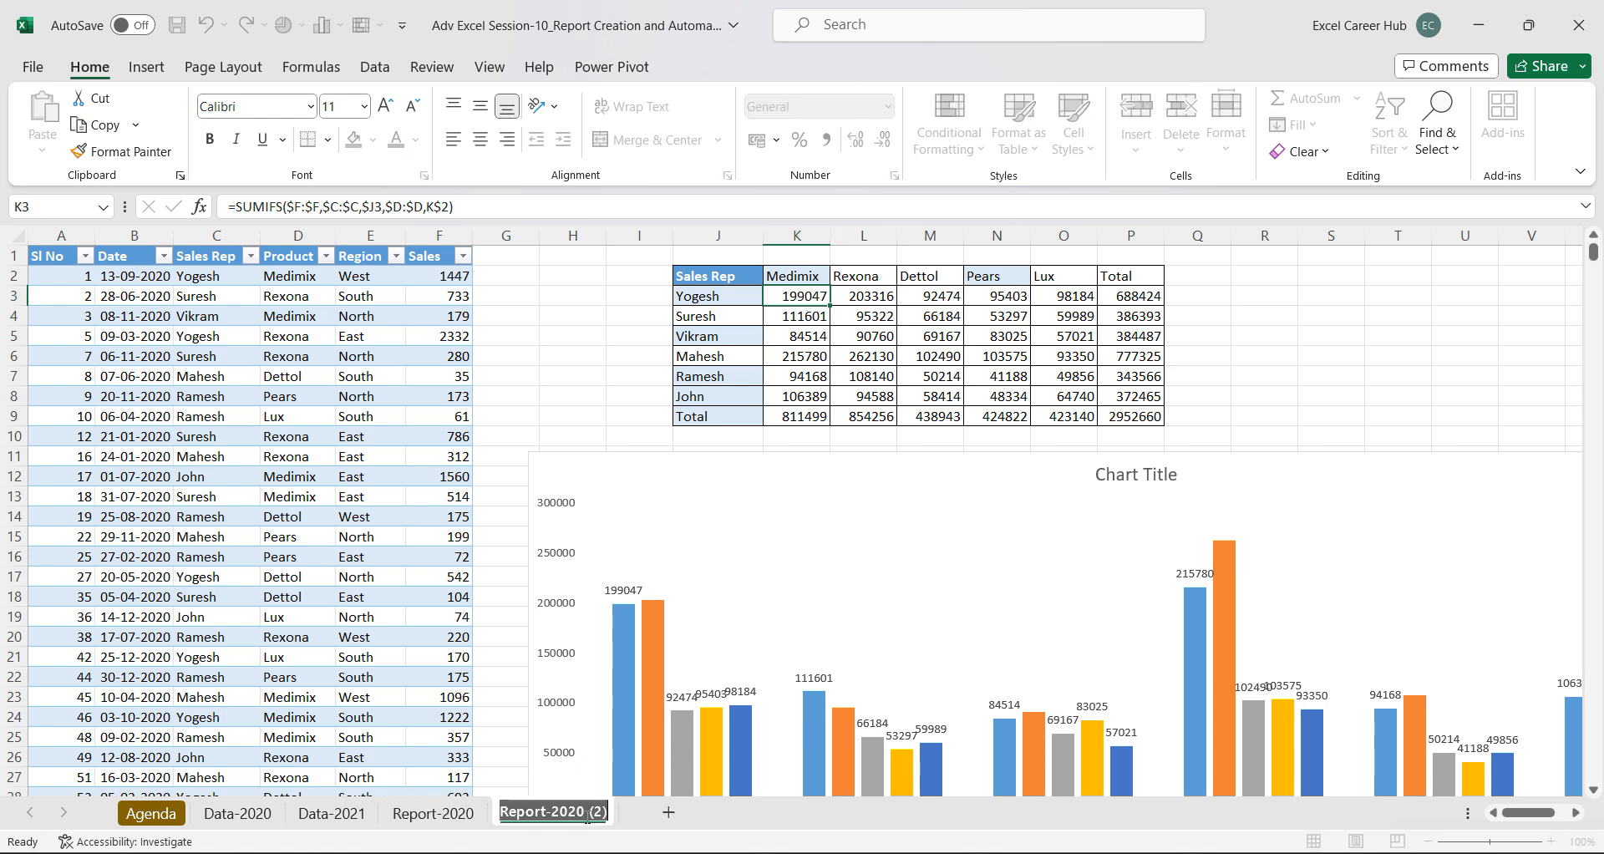
{"action": "left_click_drag", "start_coordinate": [609, 812], "coordinate": [578, 812]}
{"action": "type", "text": "1"}
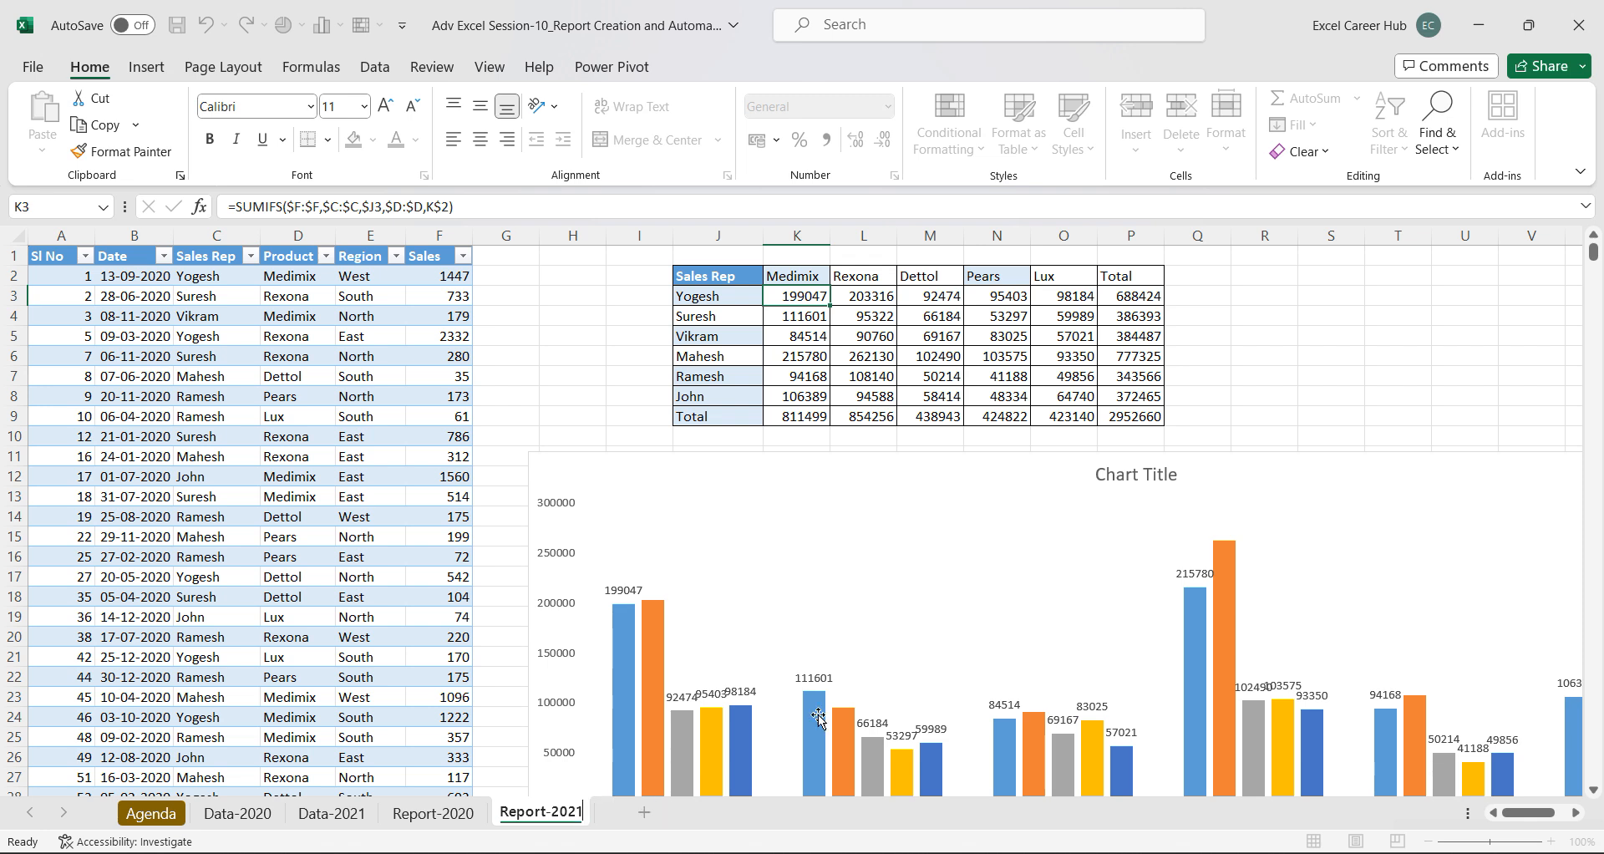
{"action": "left_click", "coordinate": [537, 397]}
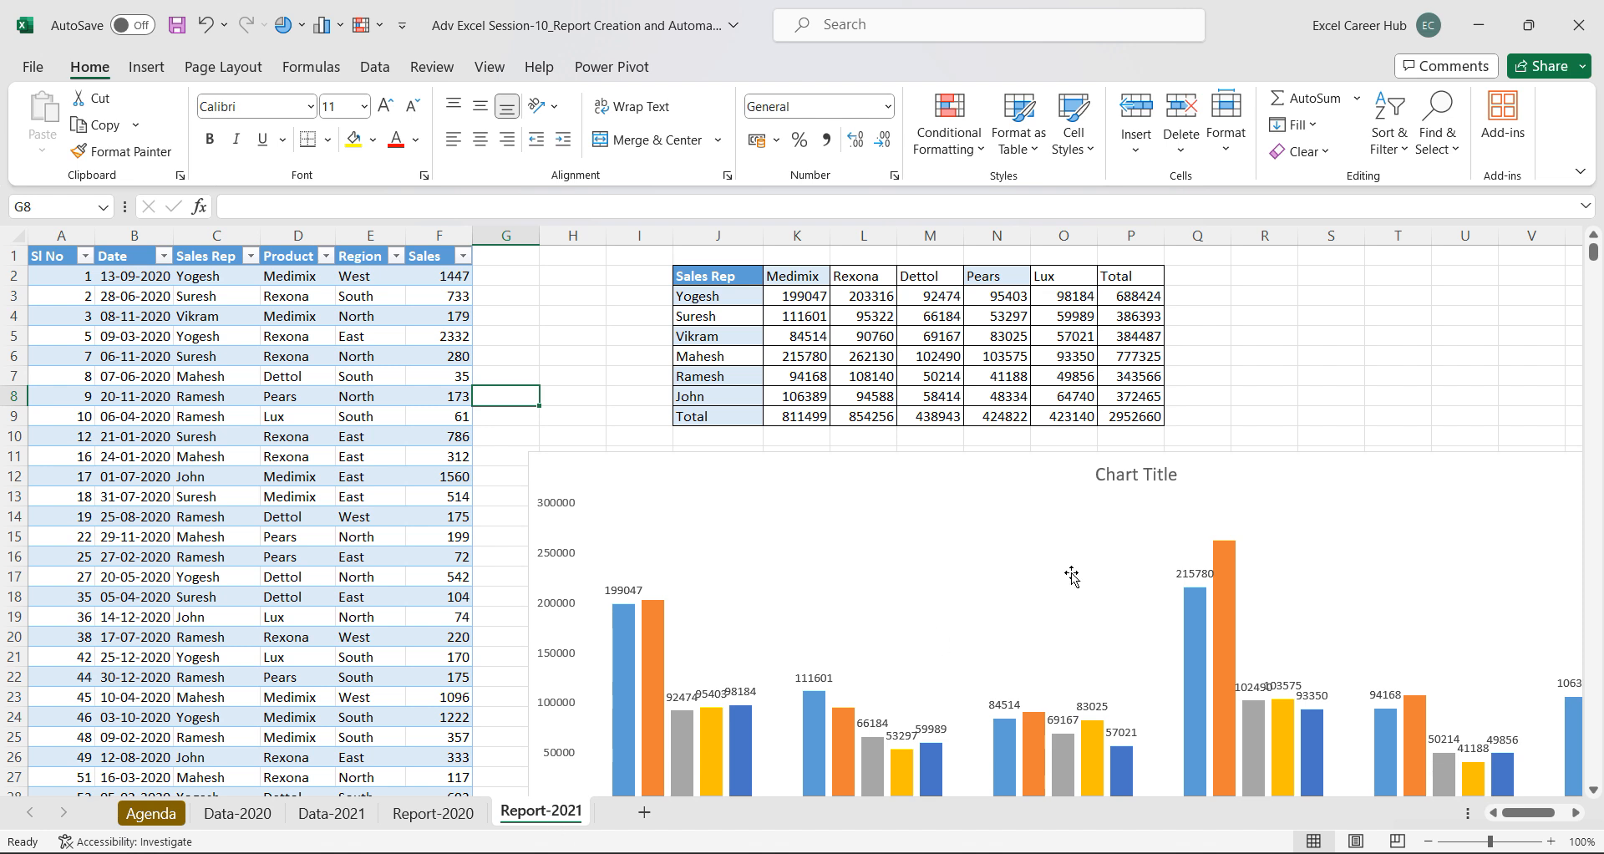
Check the formulas in P9 and K3 on Report-2021, and clear all data rows beneath the source table's headers.
{"action": "left_click", "coordinate": [1137, 419]}
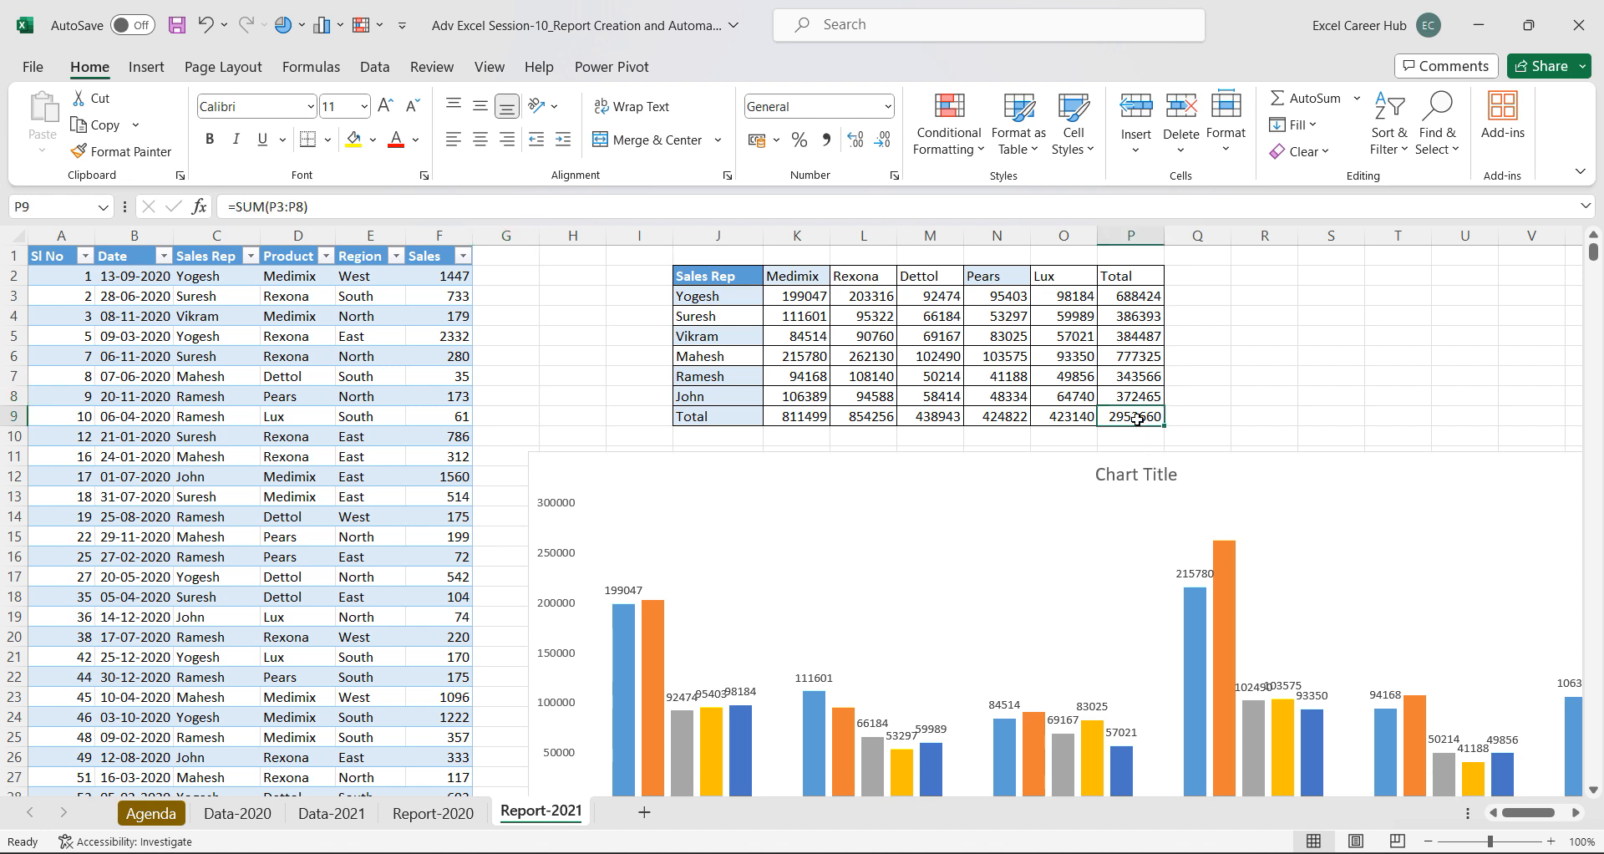
{"action": "left_click", "coordinate": [804, 300]}
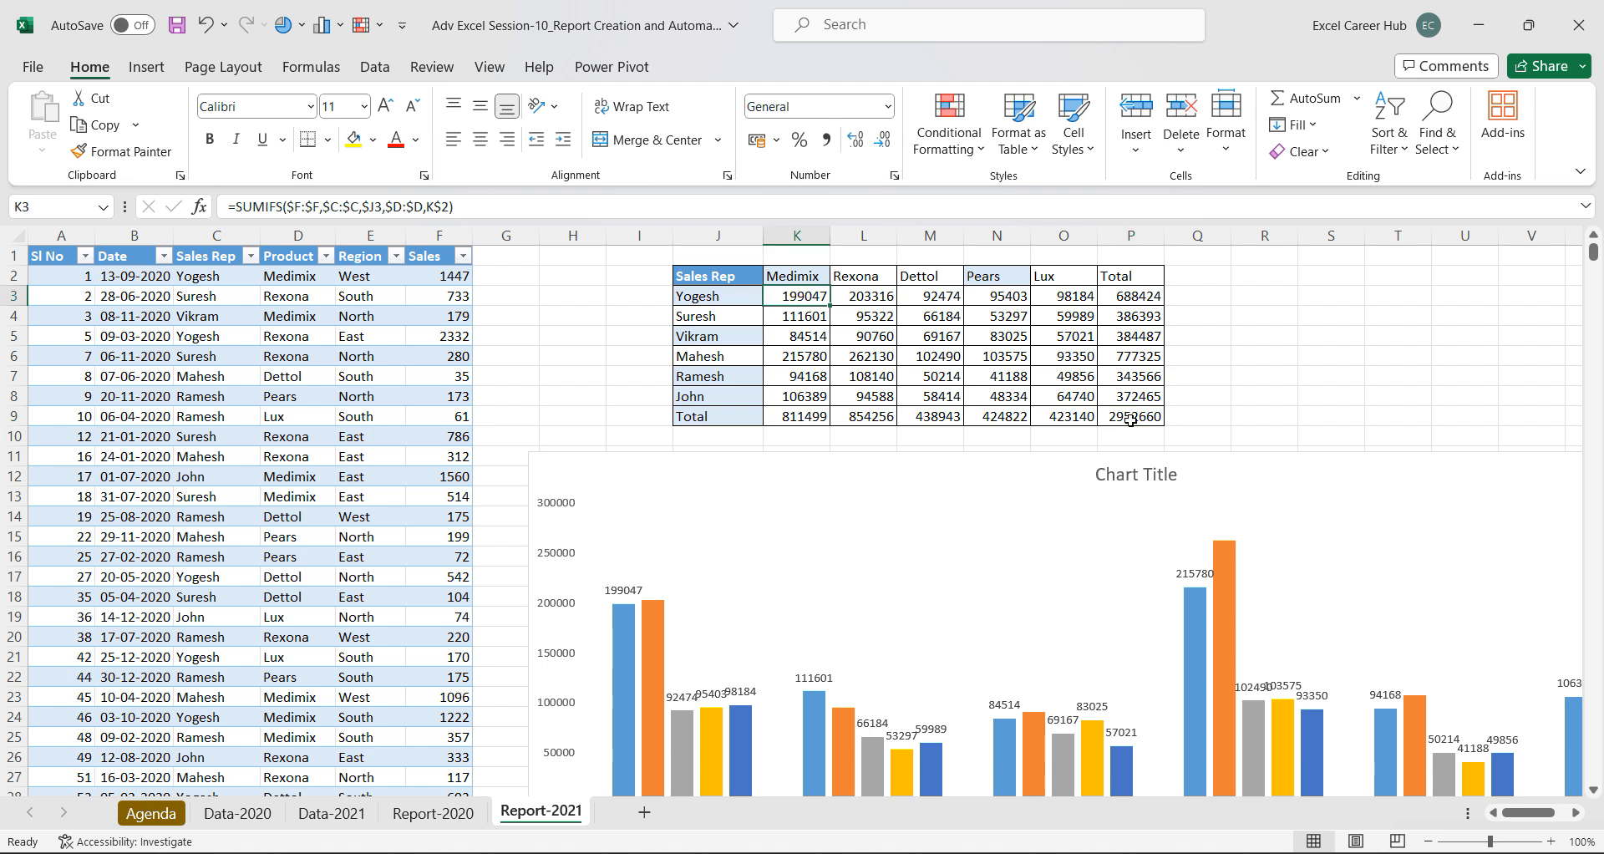
{"action": "left_click", "coordinate": [52, 274]}
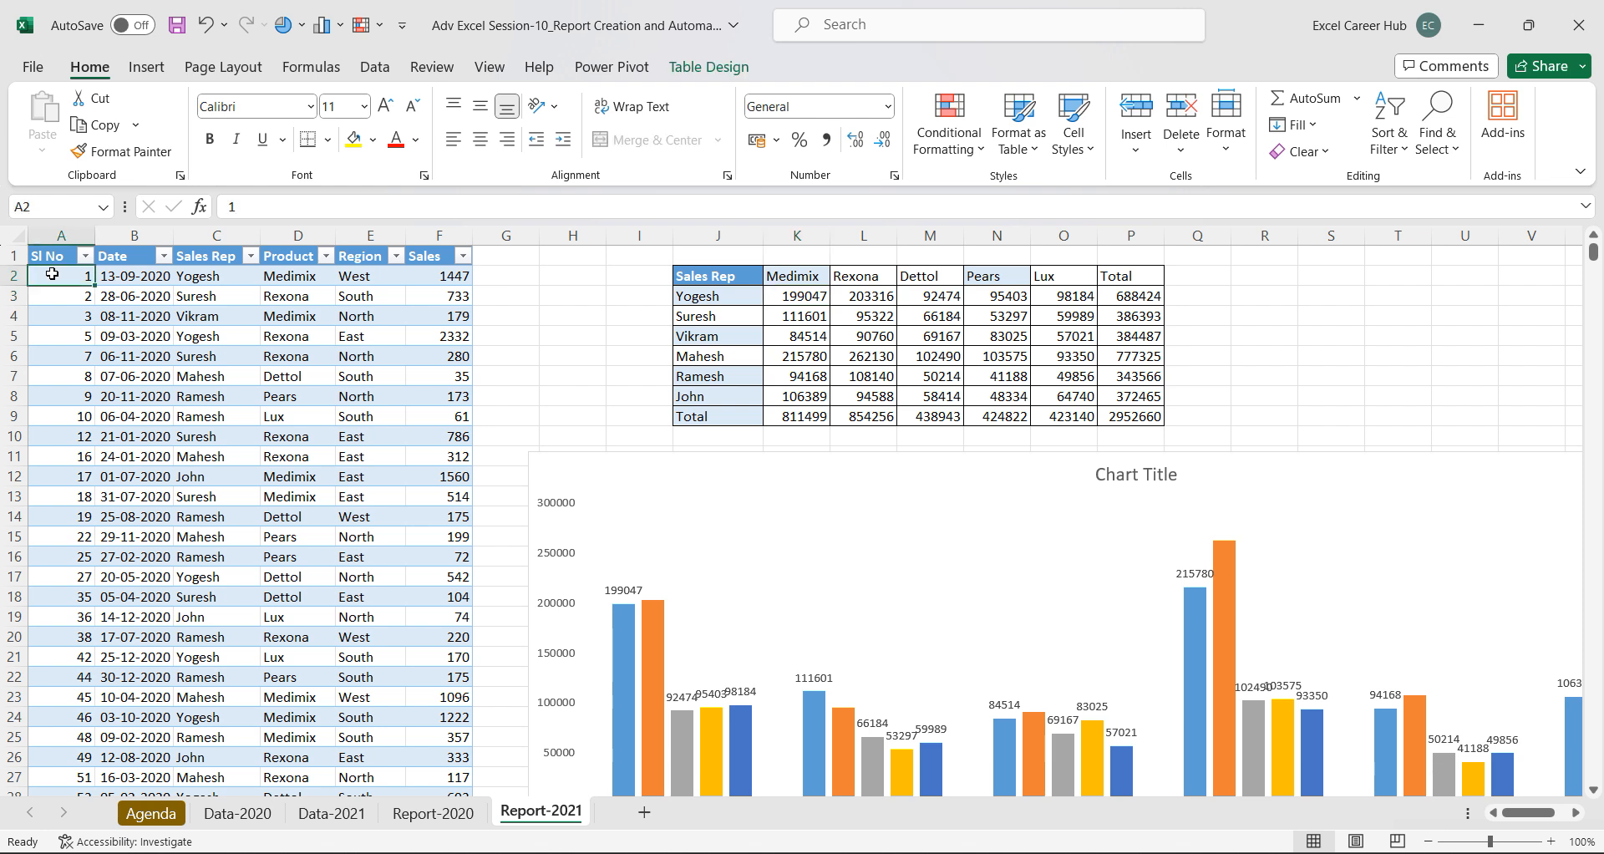
{"action": "key", "text": "ctrl+shift+Right"}
{"action": "key", "text": "ctrl+shift+Down"}
{"action": "key", "text": "Delete"}
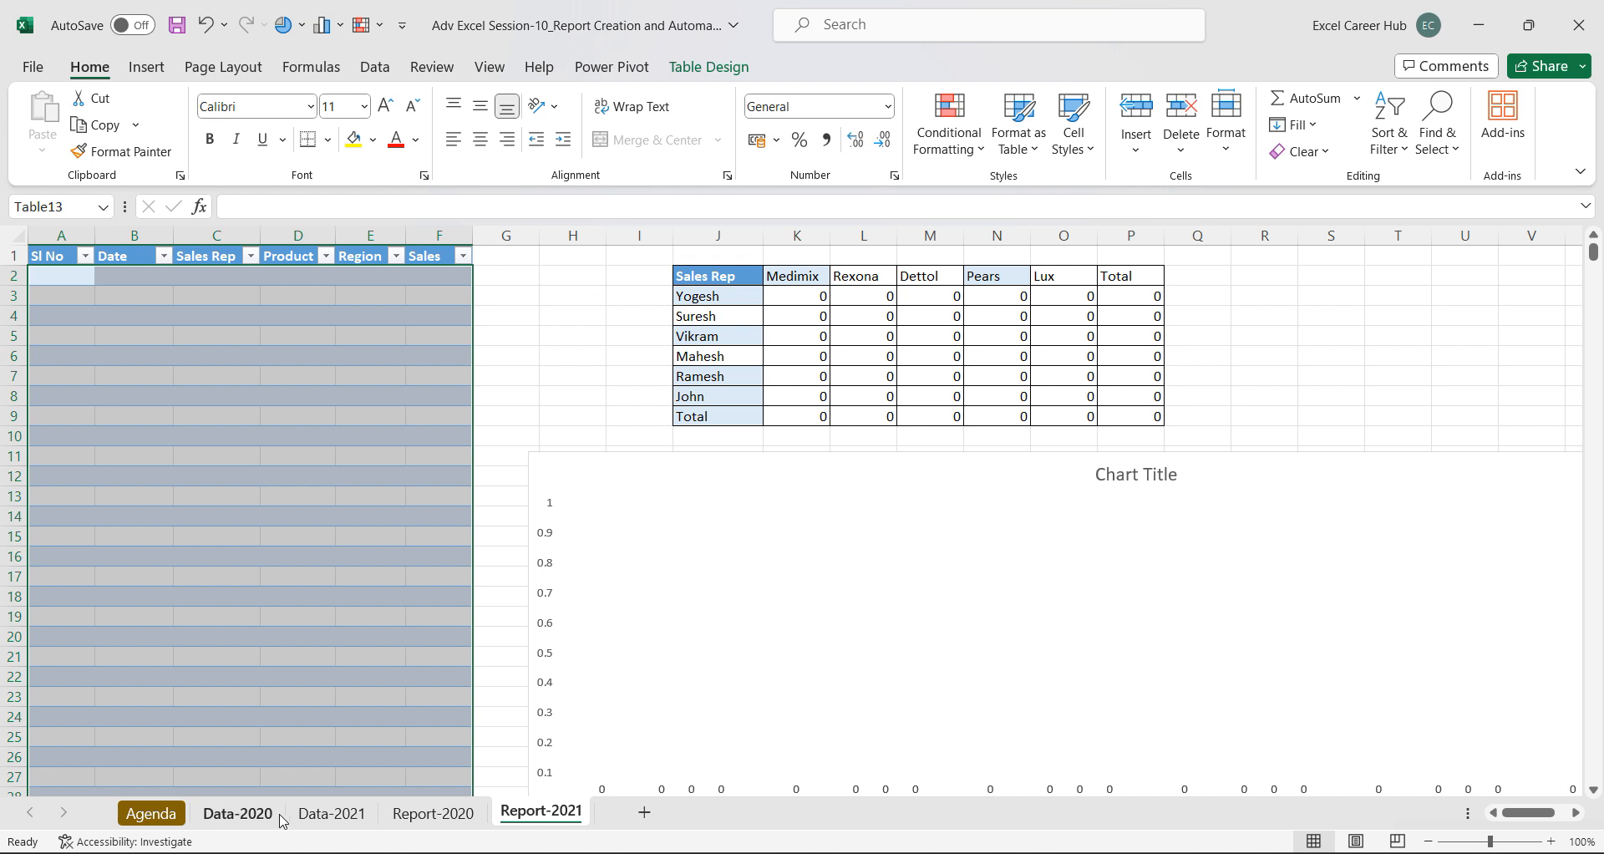
Copy all Data-2021 records into the empty Report-2021 table from A2, and check the formulas in P9 and K3.
{"action": "left_click", "coordinate": [340, 822]}
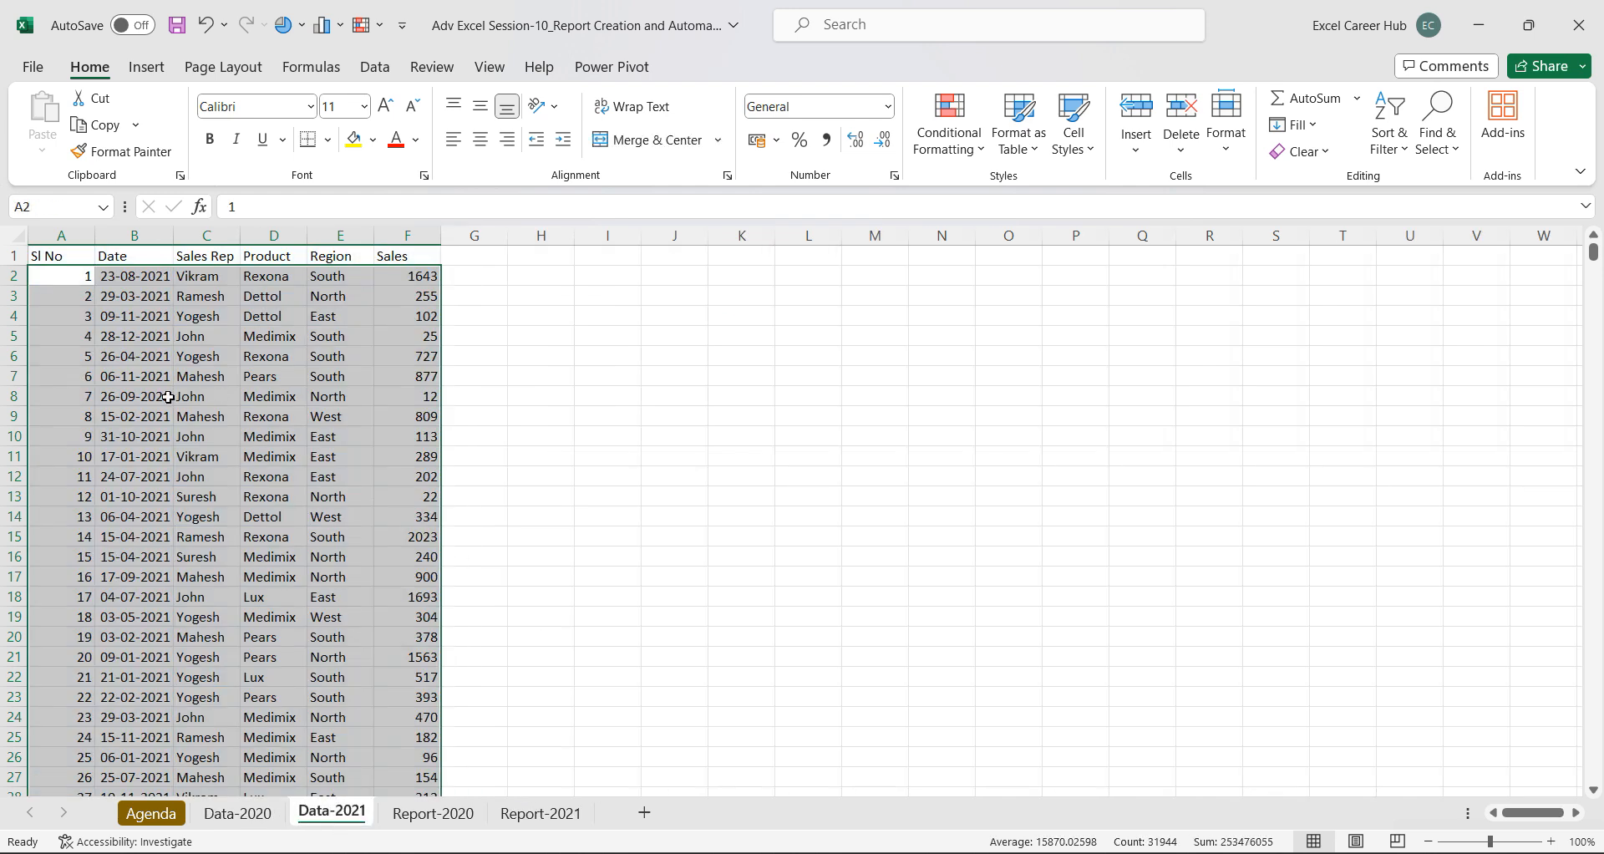
{"action": "key", "text": "ctrl+c"}
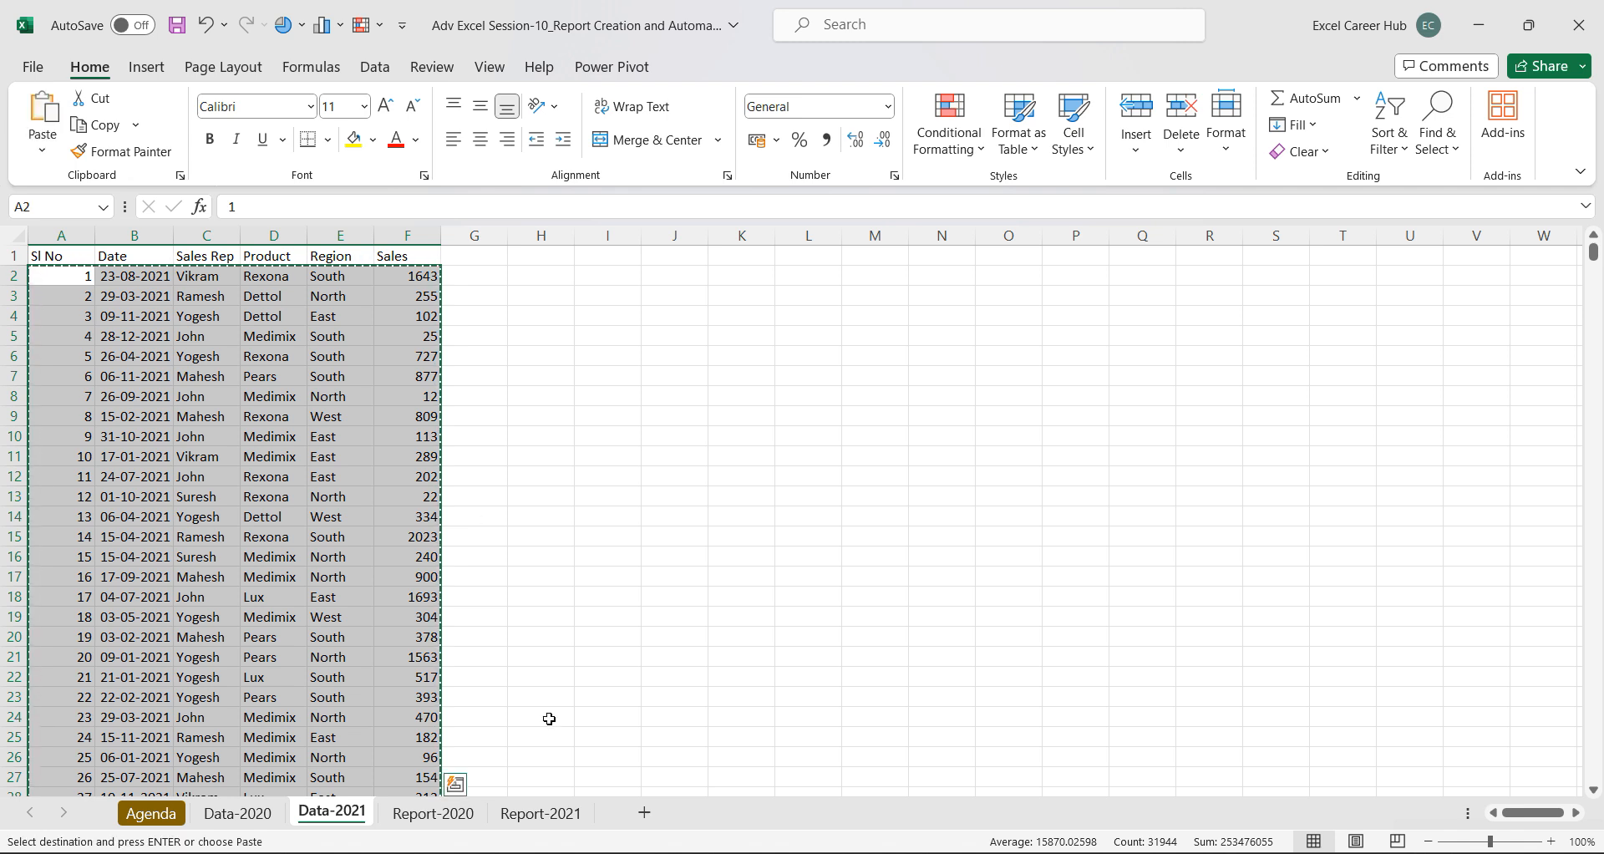
{"action": "left_click", "coordinate": [545, 813]}
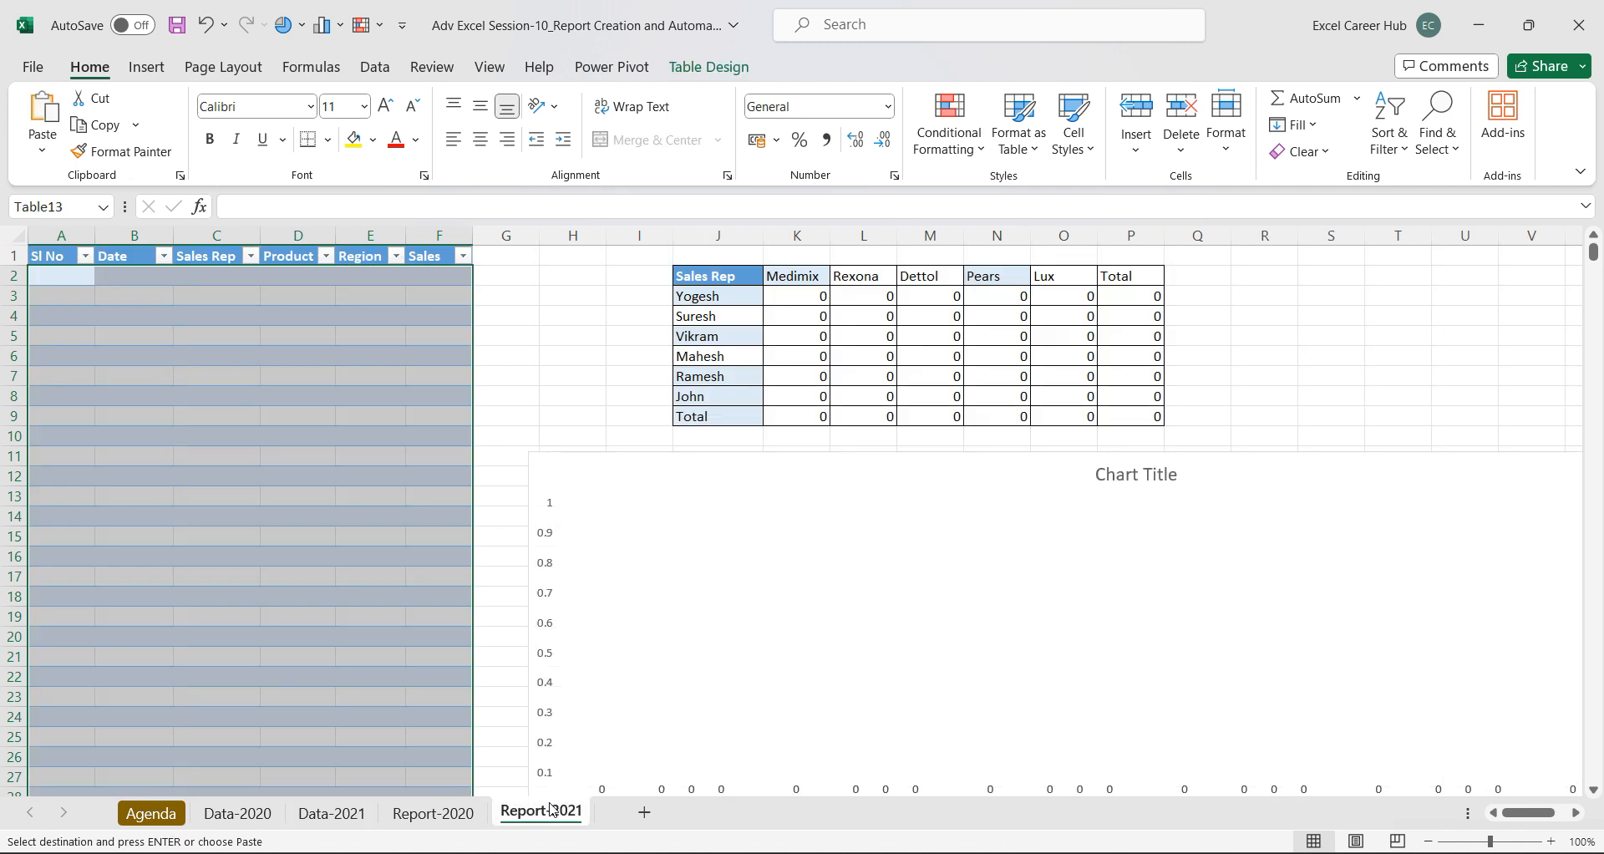
{"action": "left_click", "coordinate": [63, 277]}
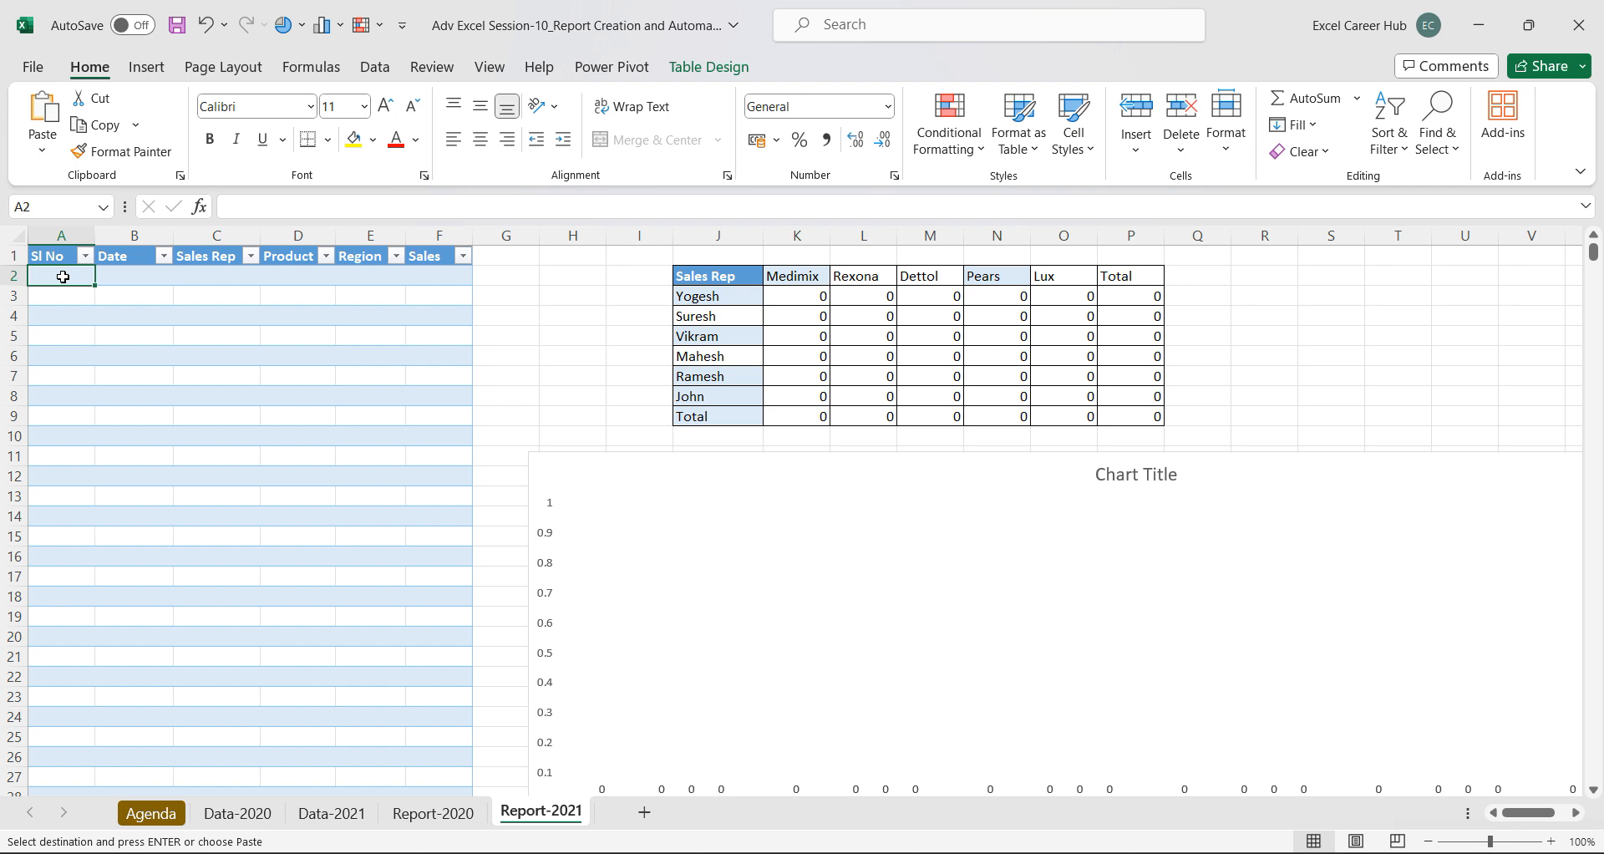
{"action": "key", "text": "ctrl+v"}
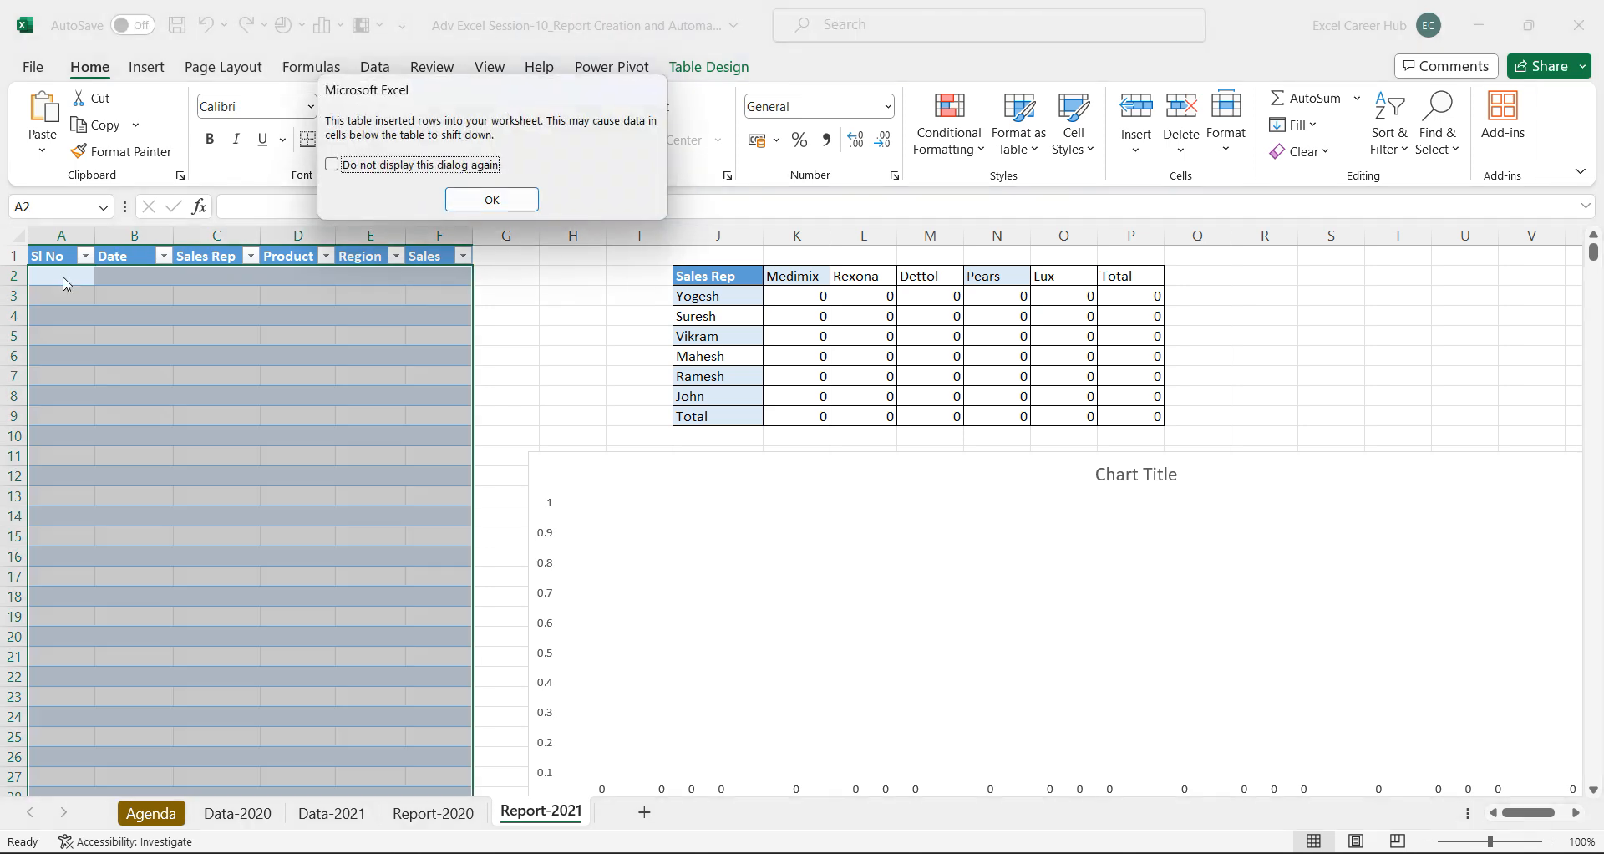
{"action": "left_click", "coordinate": [505, 215]}
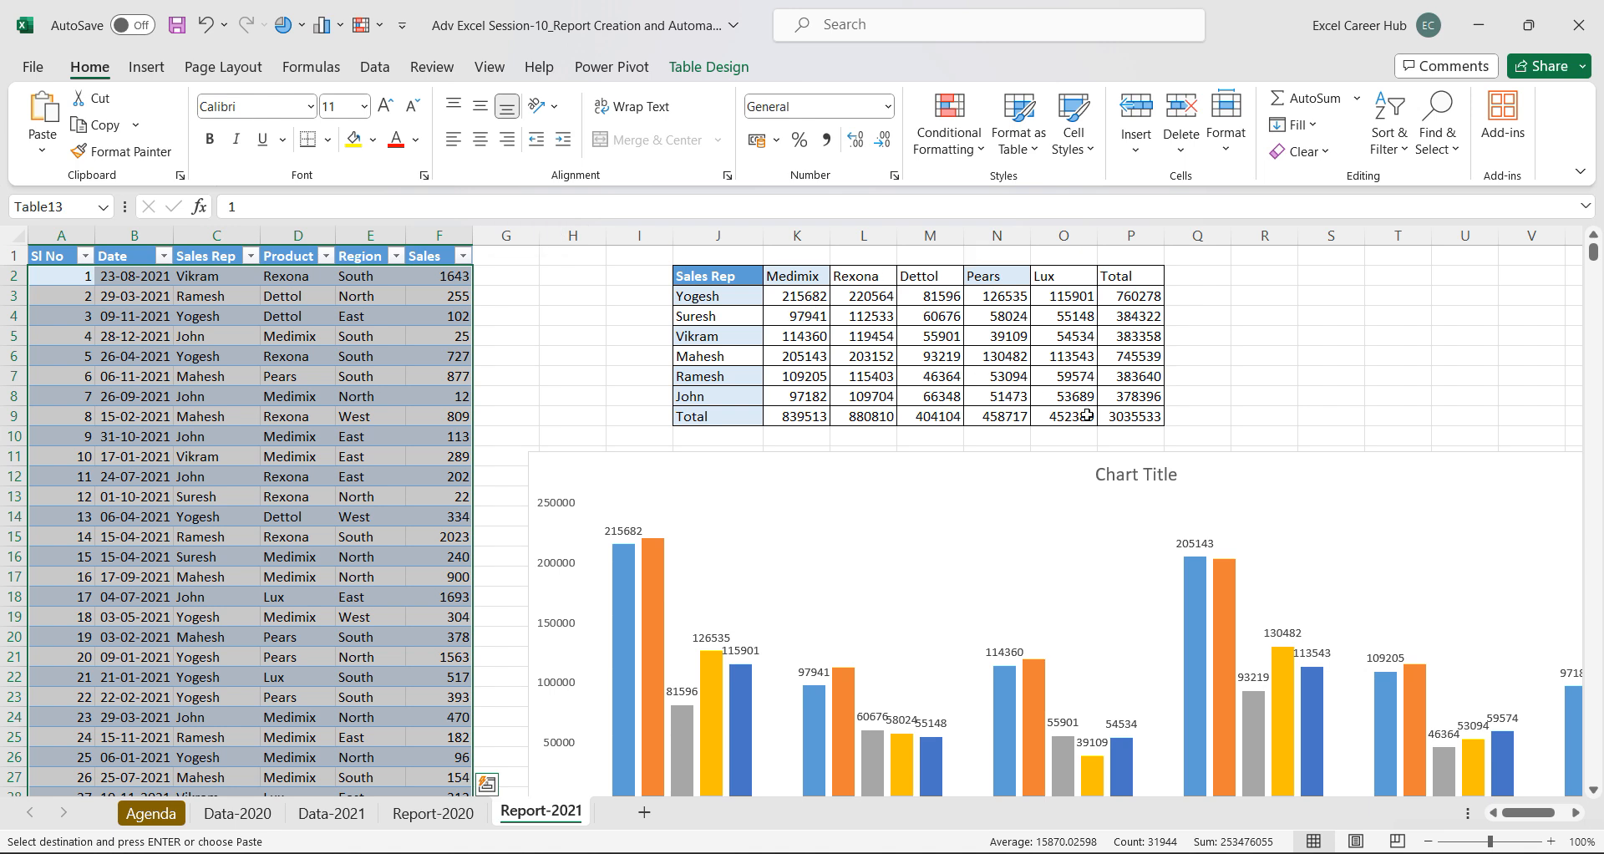
{"action": "left_click", "coordinate": [1154, 418]}
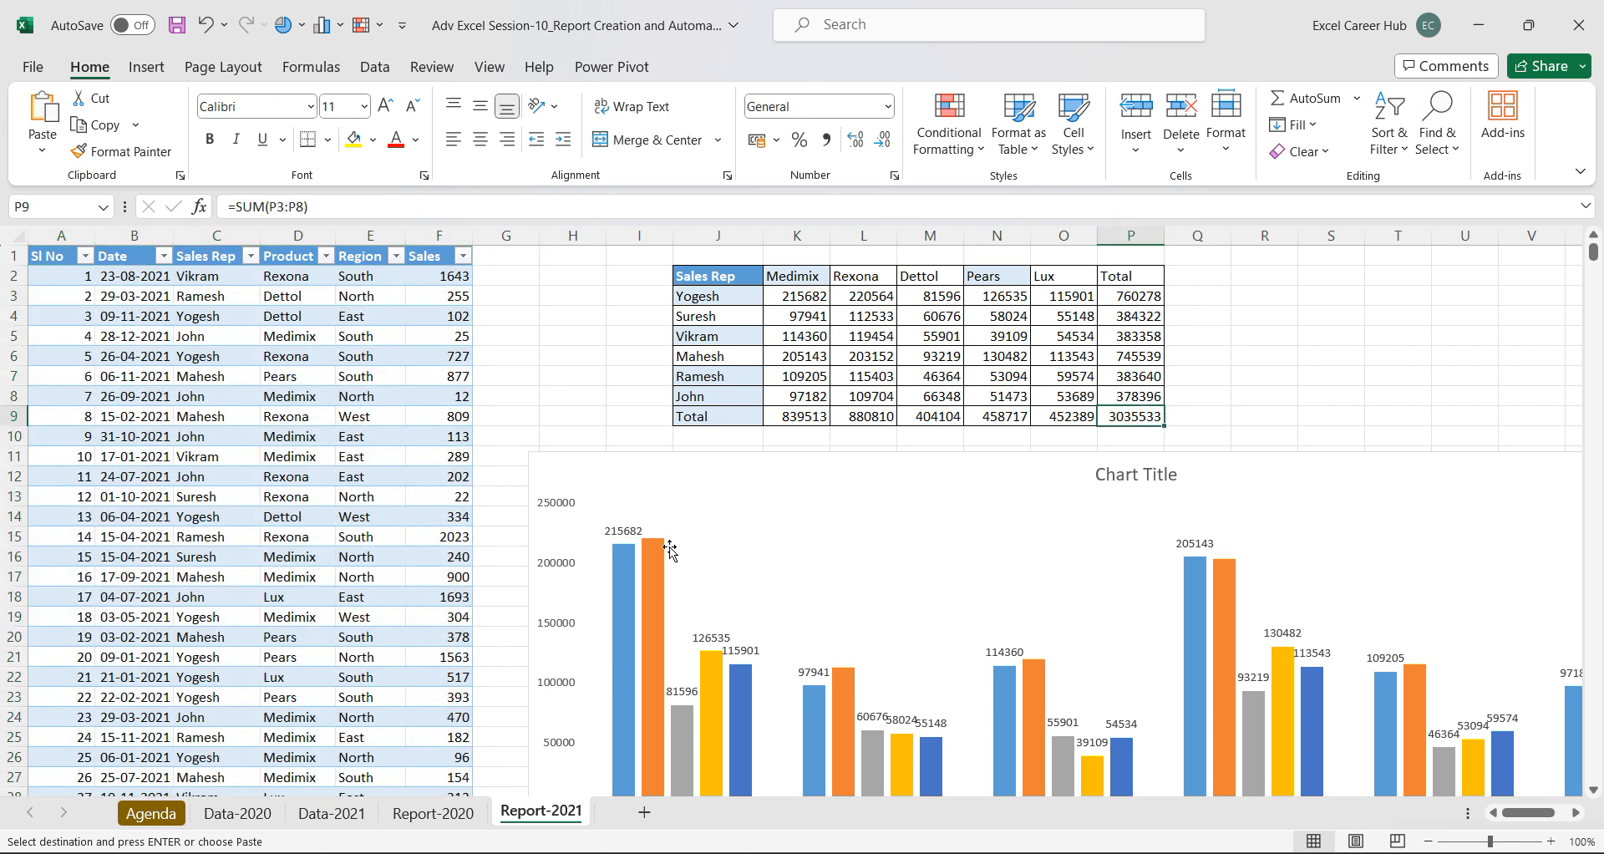
{"action": "left_click", "coordinate": [780, 294]}
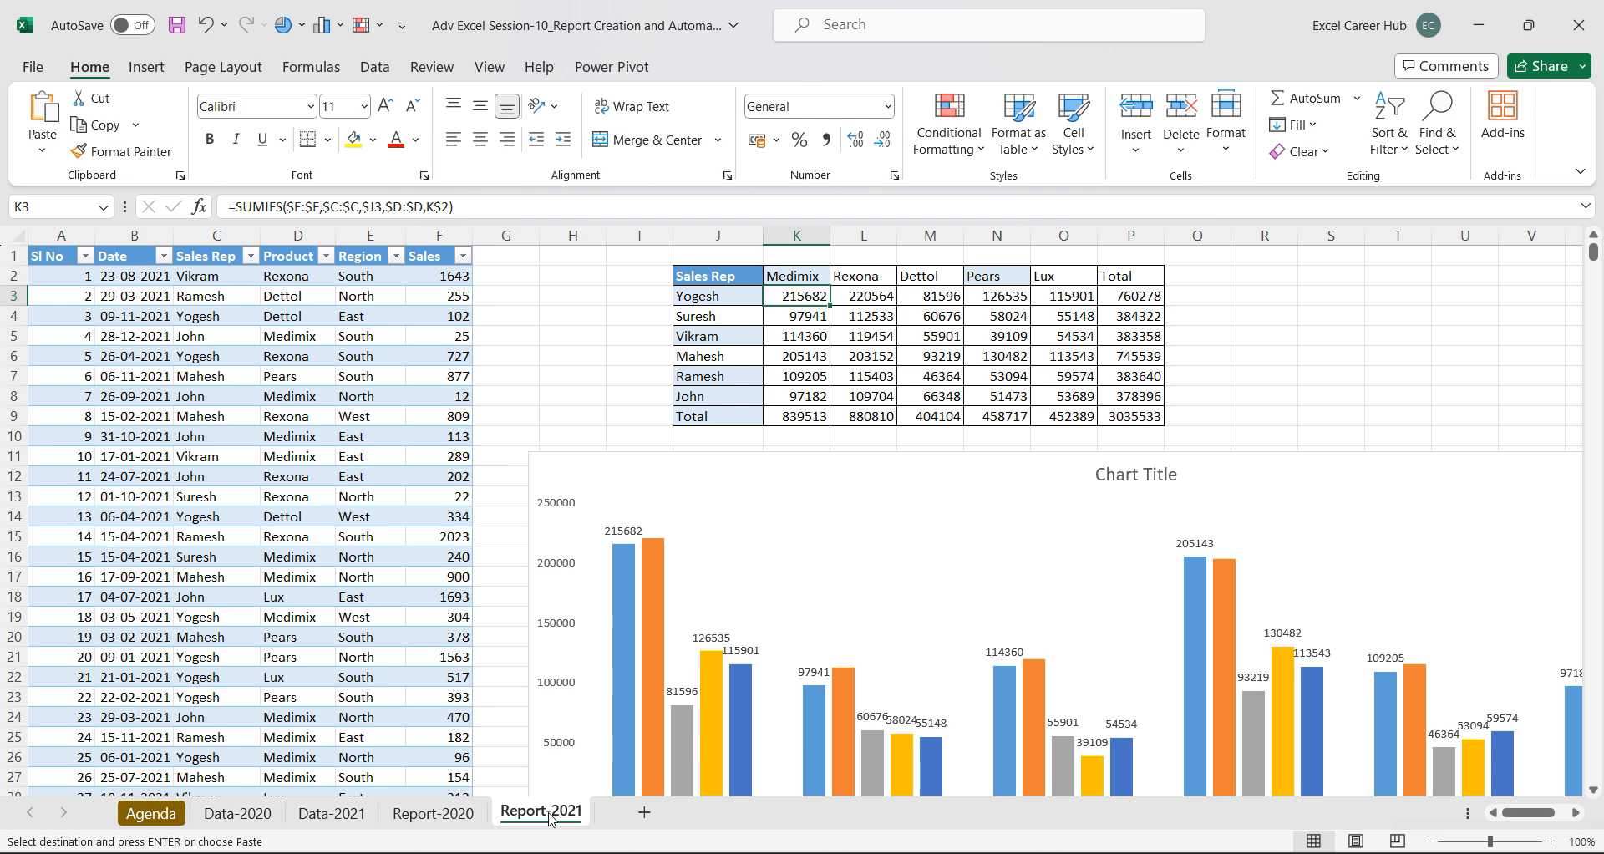
Close the Session-10 workbook without keeping its clipboard data, and open the Adv Excel Session-11 Date and Time workbook from the Students Excel Wk-3 folder.
{"action": "left_click", "coordinate": [1579, 25]}
{"action": "left_click", "coordinate": [842, 474]}
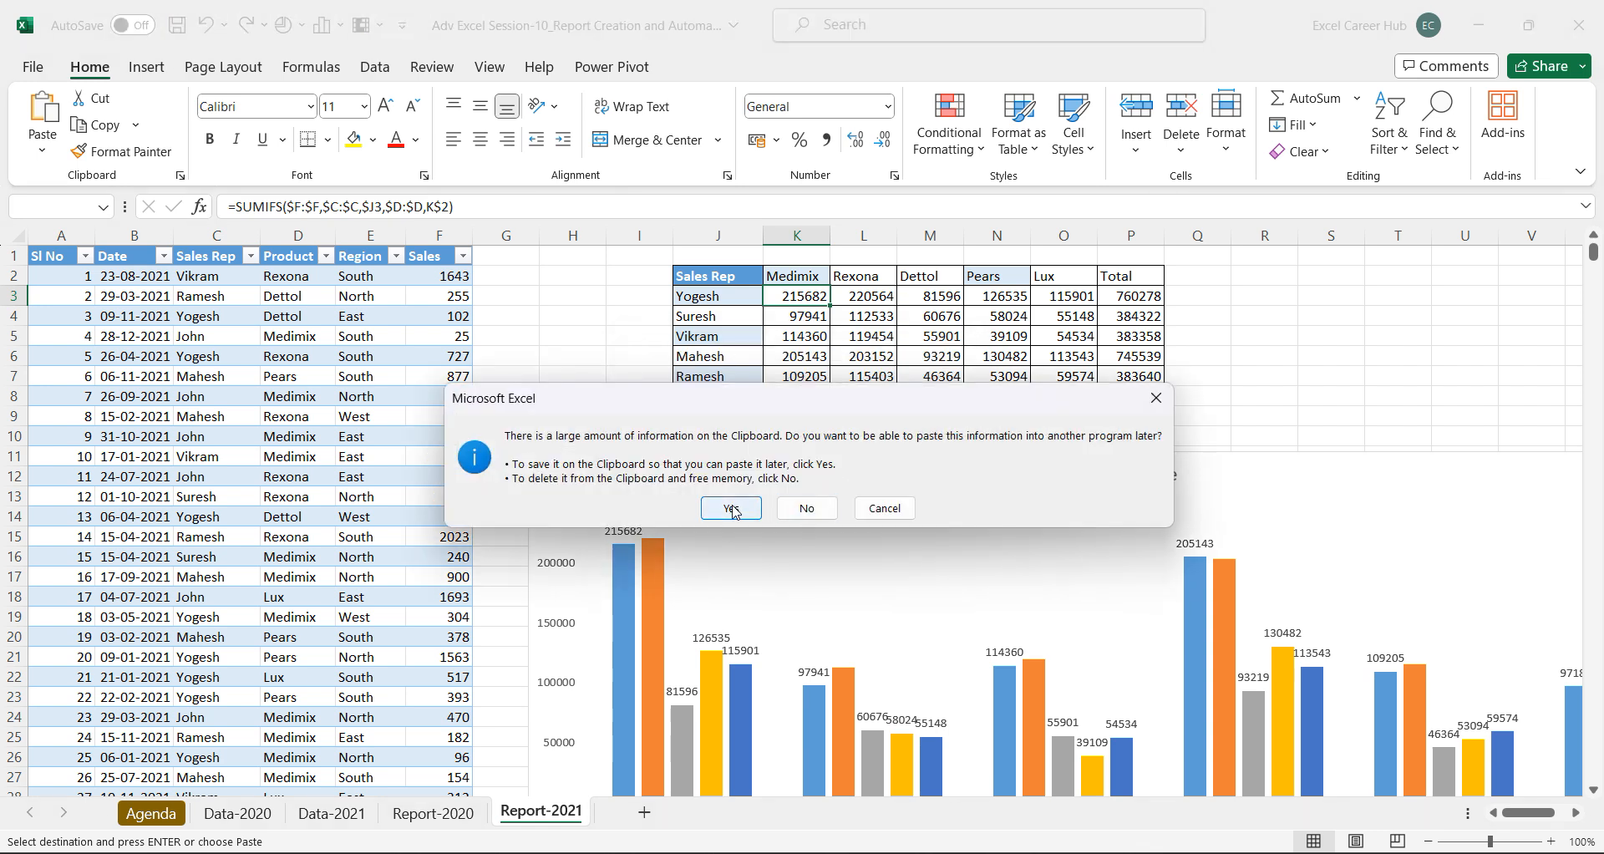
{"action": "left_click", "coordinate": [798, 511]}
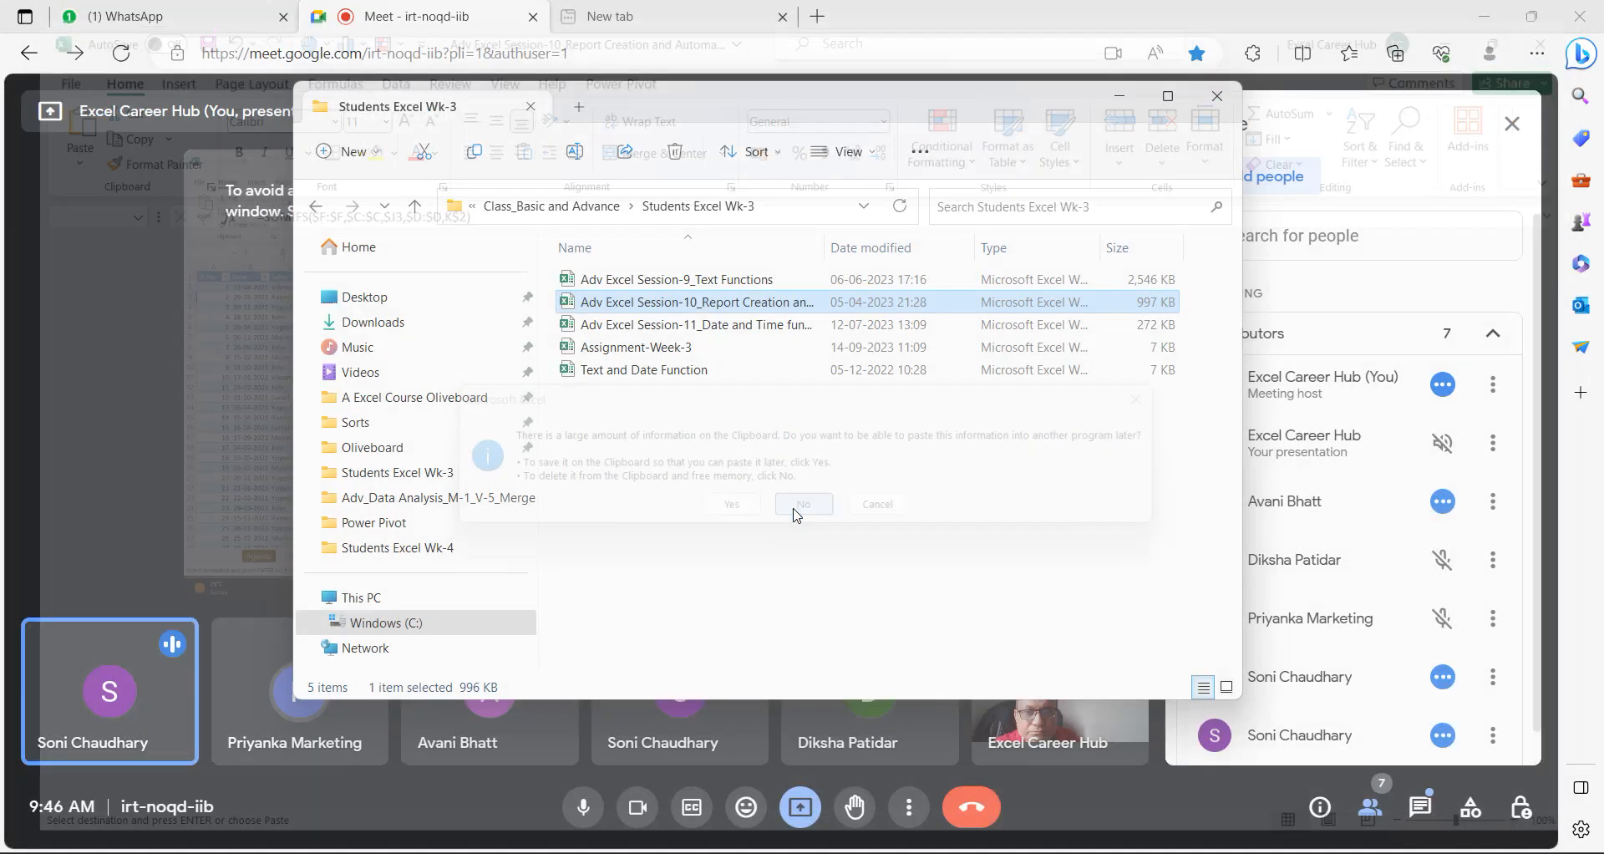
{"action": "double_click", "coordinate": [677, 326]}
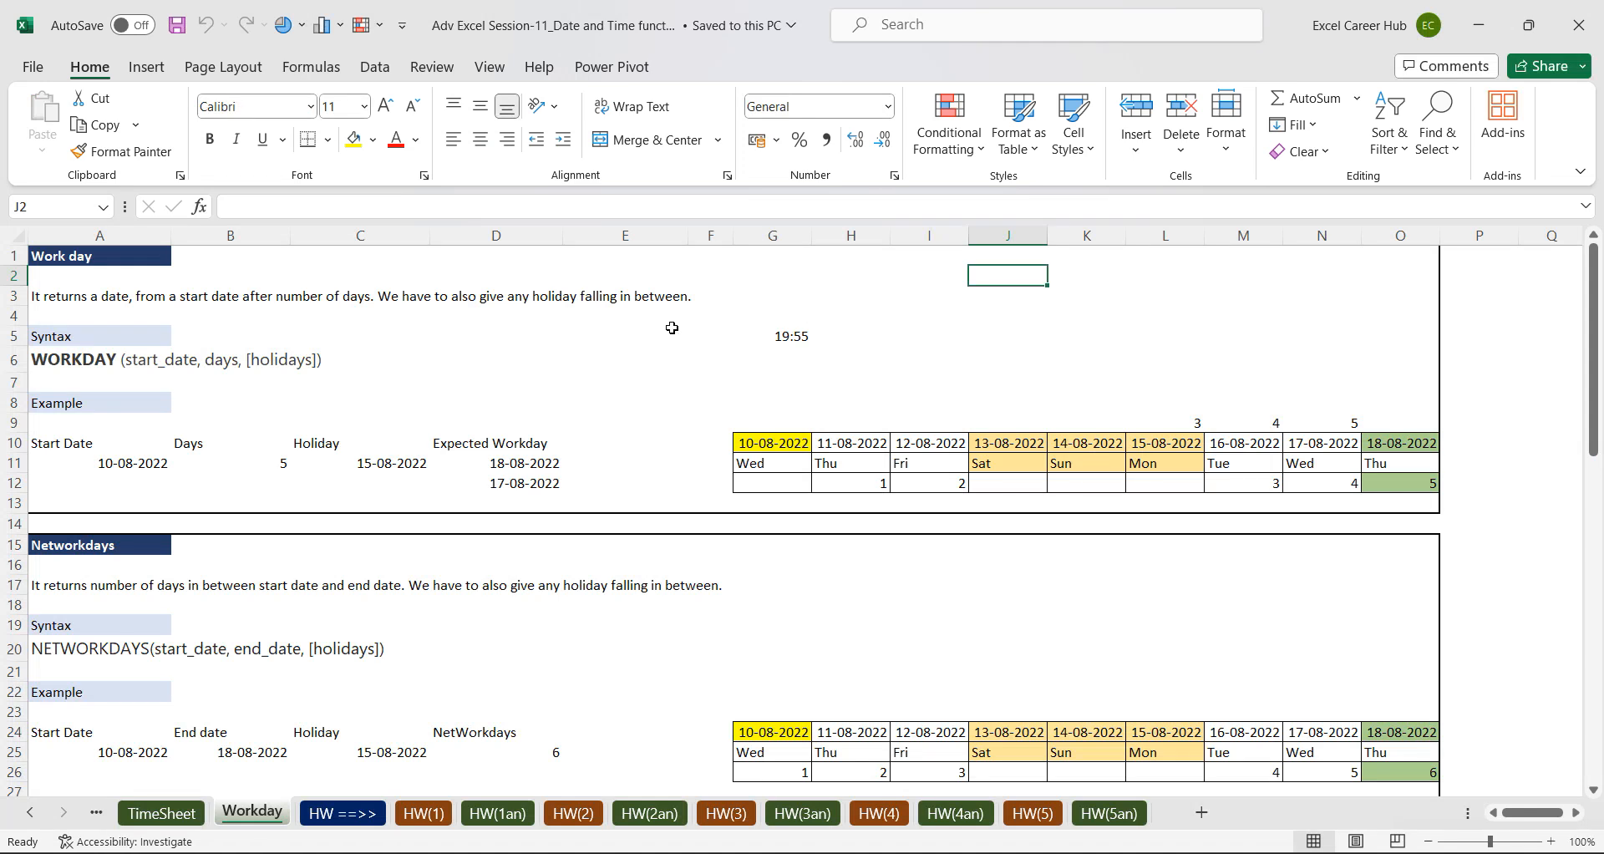
Find the Date Functions sheet among the workbook's first sheets and show it from its first row.
{"action": "left_click_drag", "start_coordinate": [1596, 286], "coordinate": [1602, 176]}
{"action": "left_click", "coordinate": [40, 810]}
{"action": "left_click", "coordinate": [30, 812]}
{"action": "left_click", "coordinate": [30, 813]}
{"action": "left_click", "coordinate": [30, 812]}
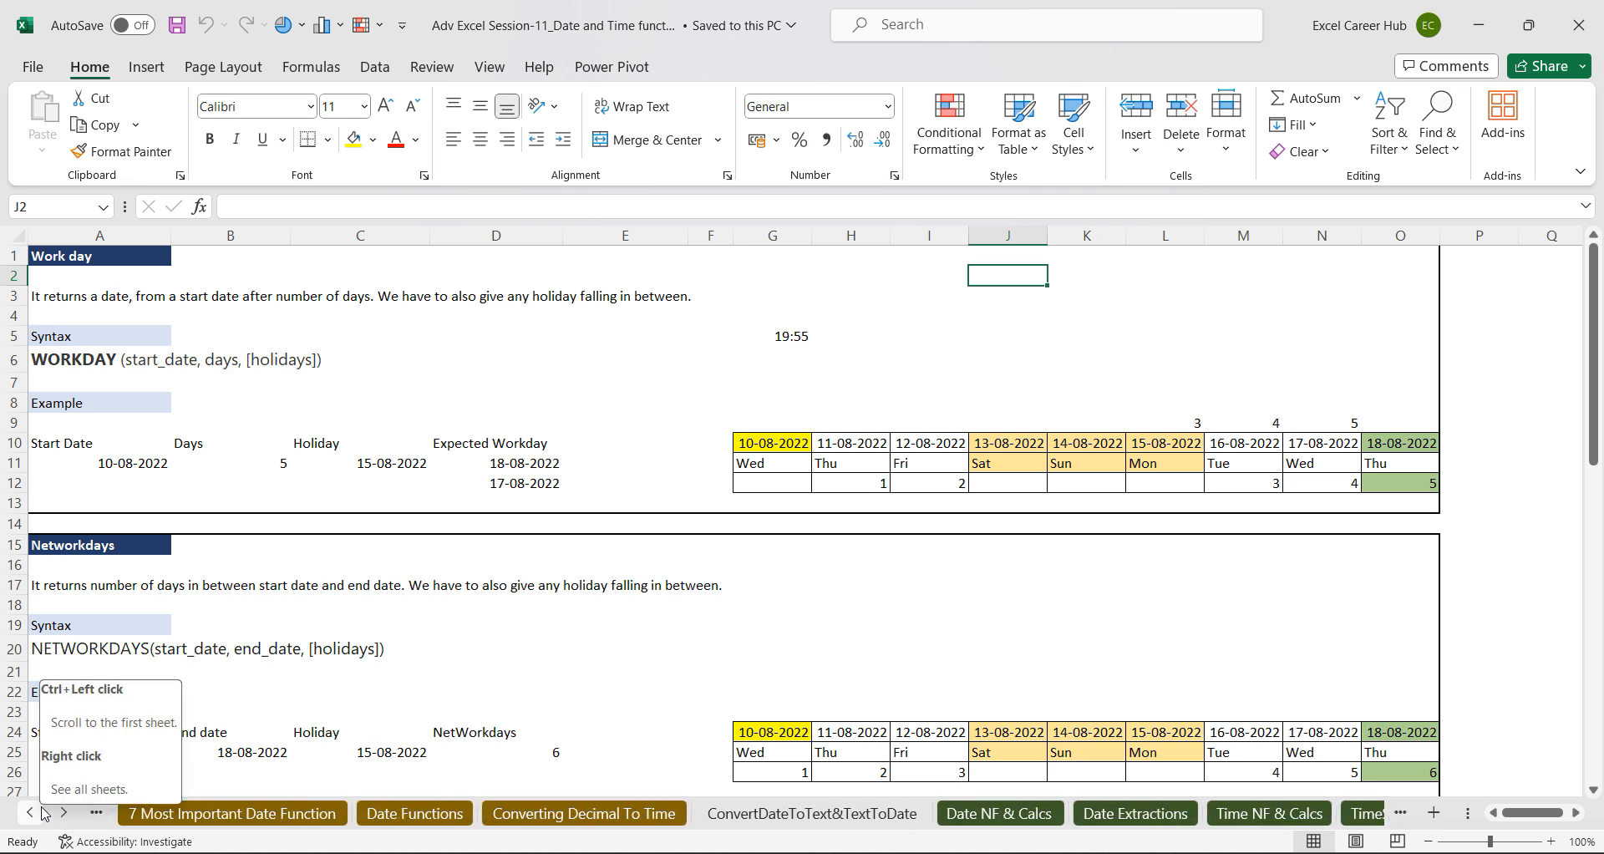
{"action": "left_click", "coordinate": [441, 813]}
{"action": "left_click_drag", "start_coordinate": [1593, 535], "coordinate": [1603, 173]}
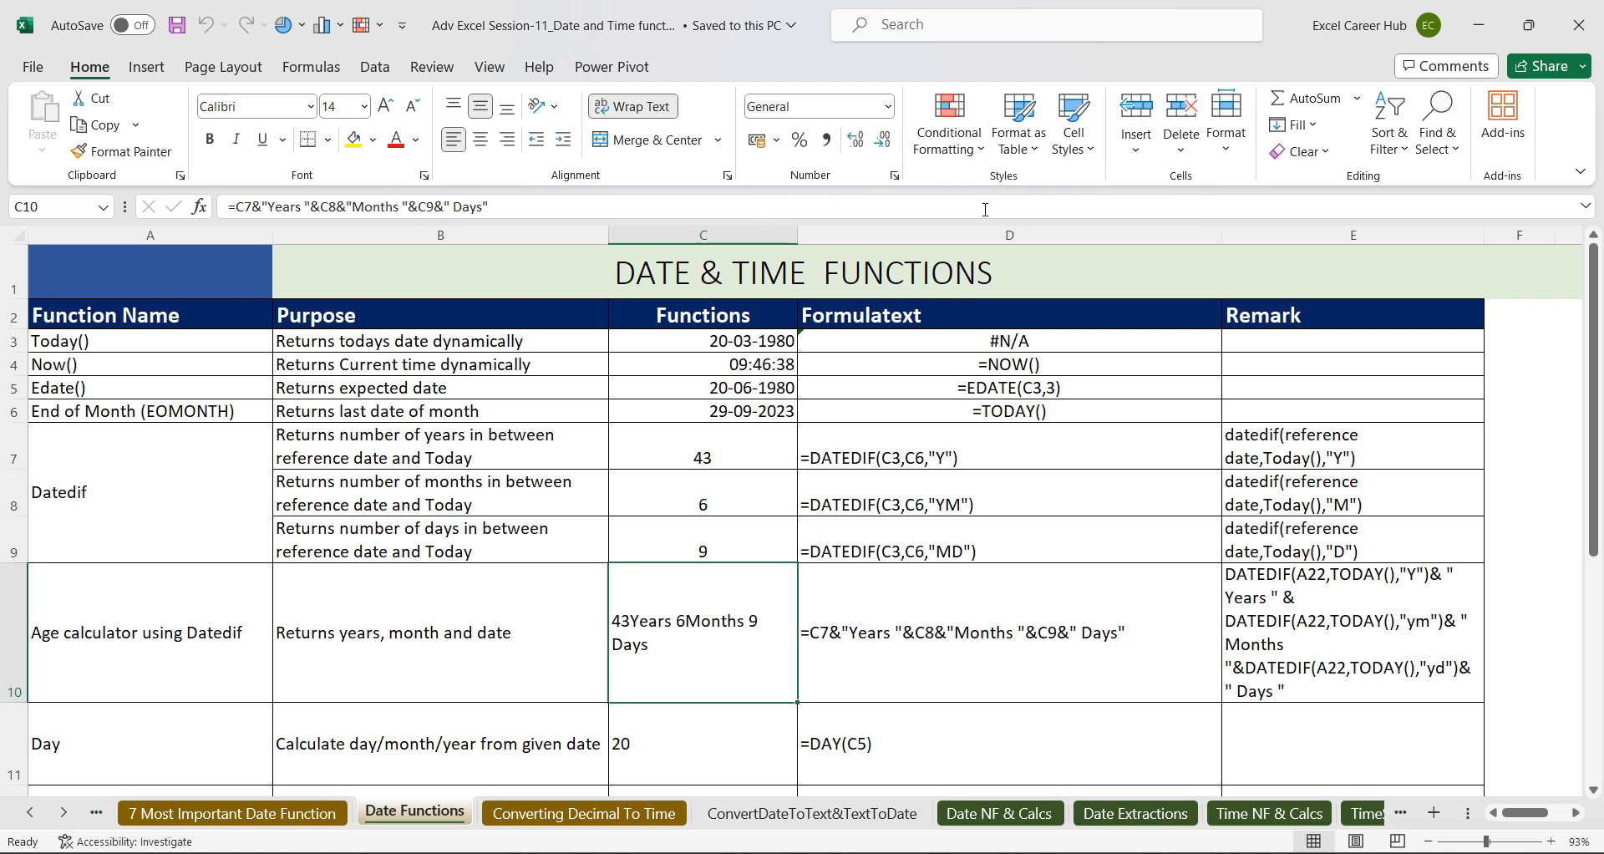
Clear the existing entries in the Functions column from C3 downward.
{"action": "left_click", "coordinate": [738, 341]}
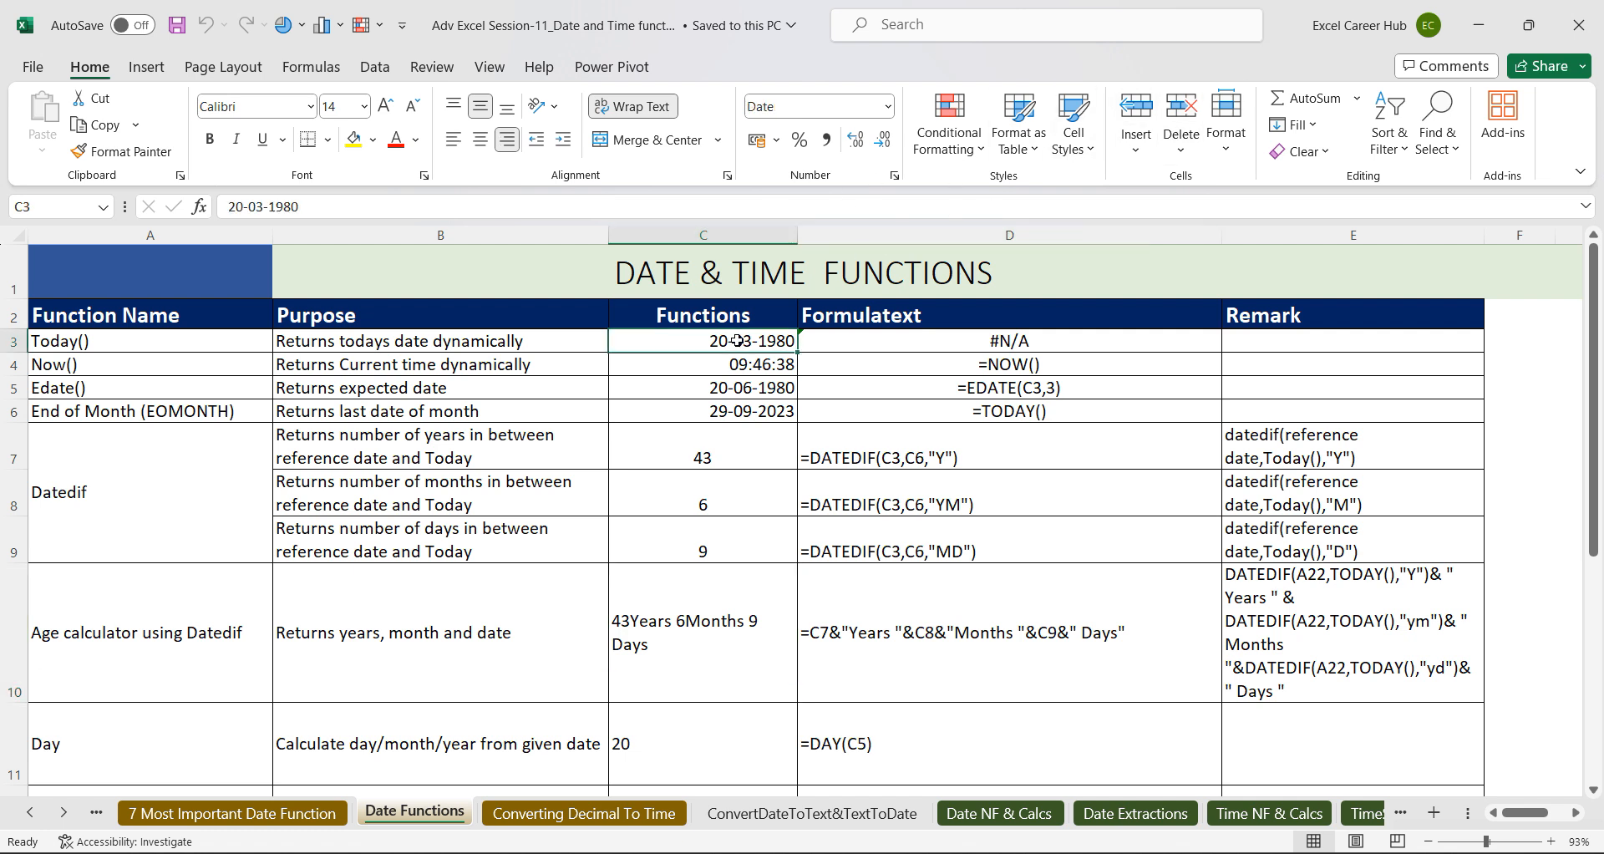
{"action": "key", "text": "ctrl+shift+Down"}
{"action": "key", "text": "Delete"}
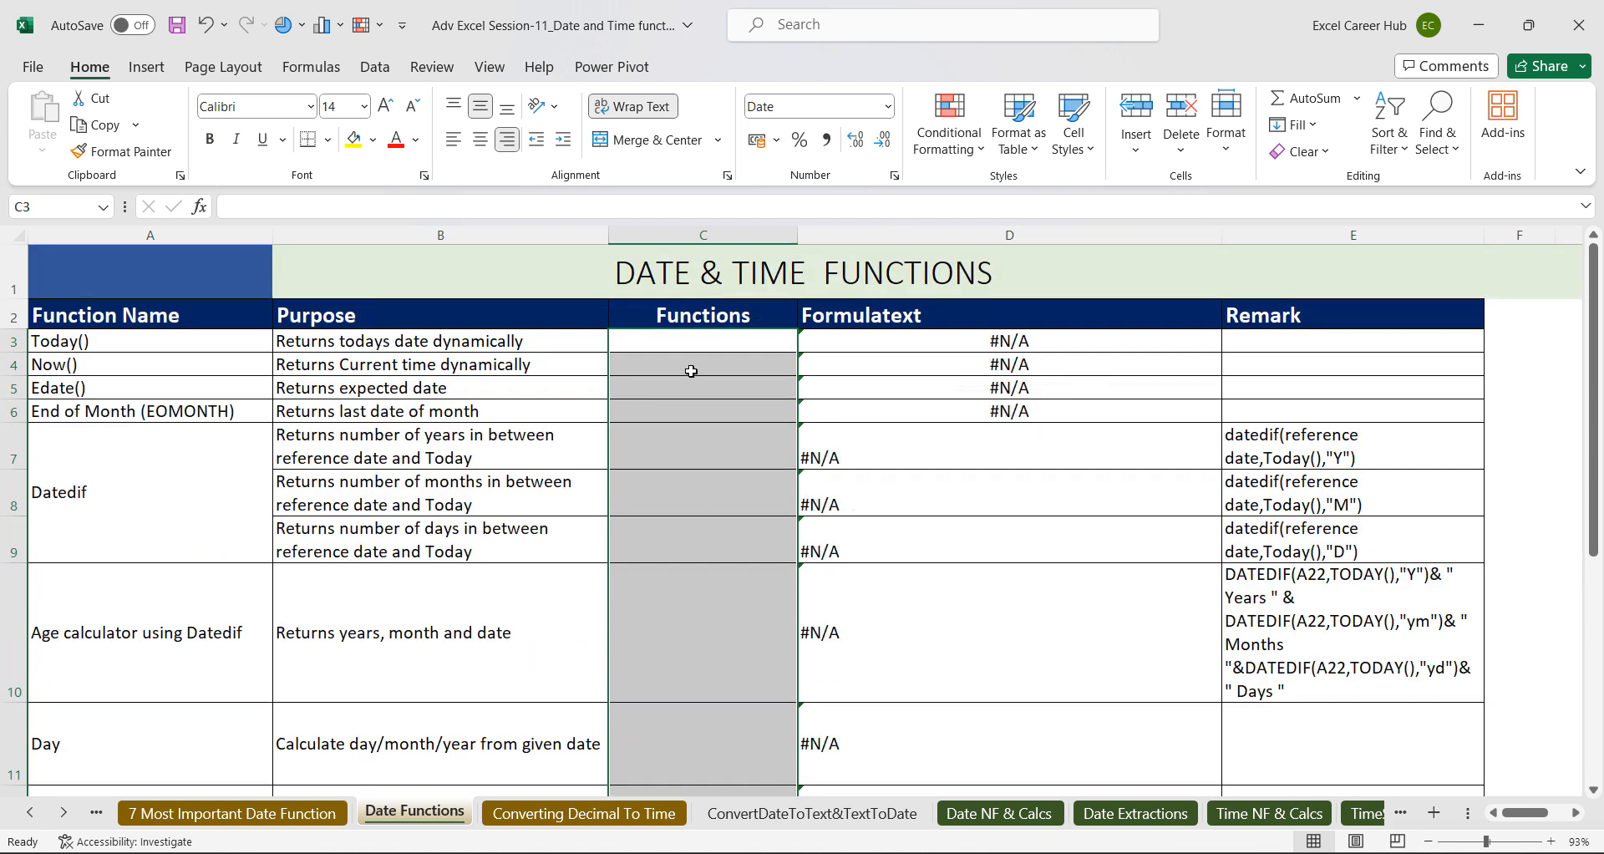
Enter the formula =TODAY() in C3 to return the current date.
{"action": "left_click", "coordinate": [724, 340]}
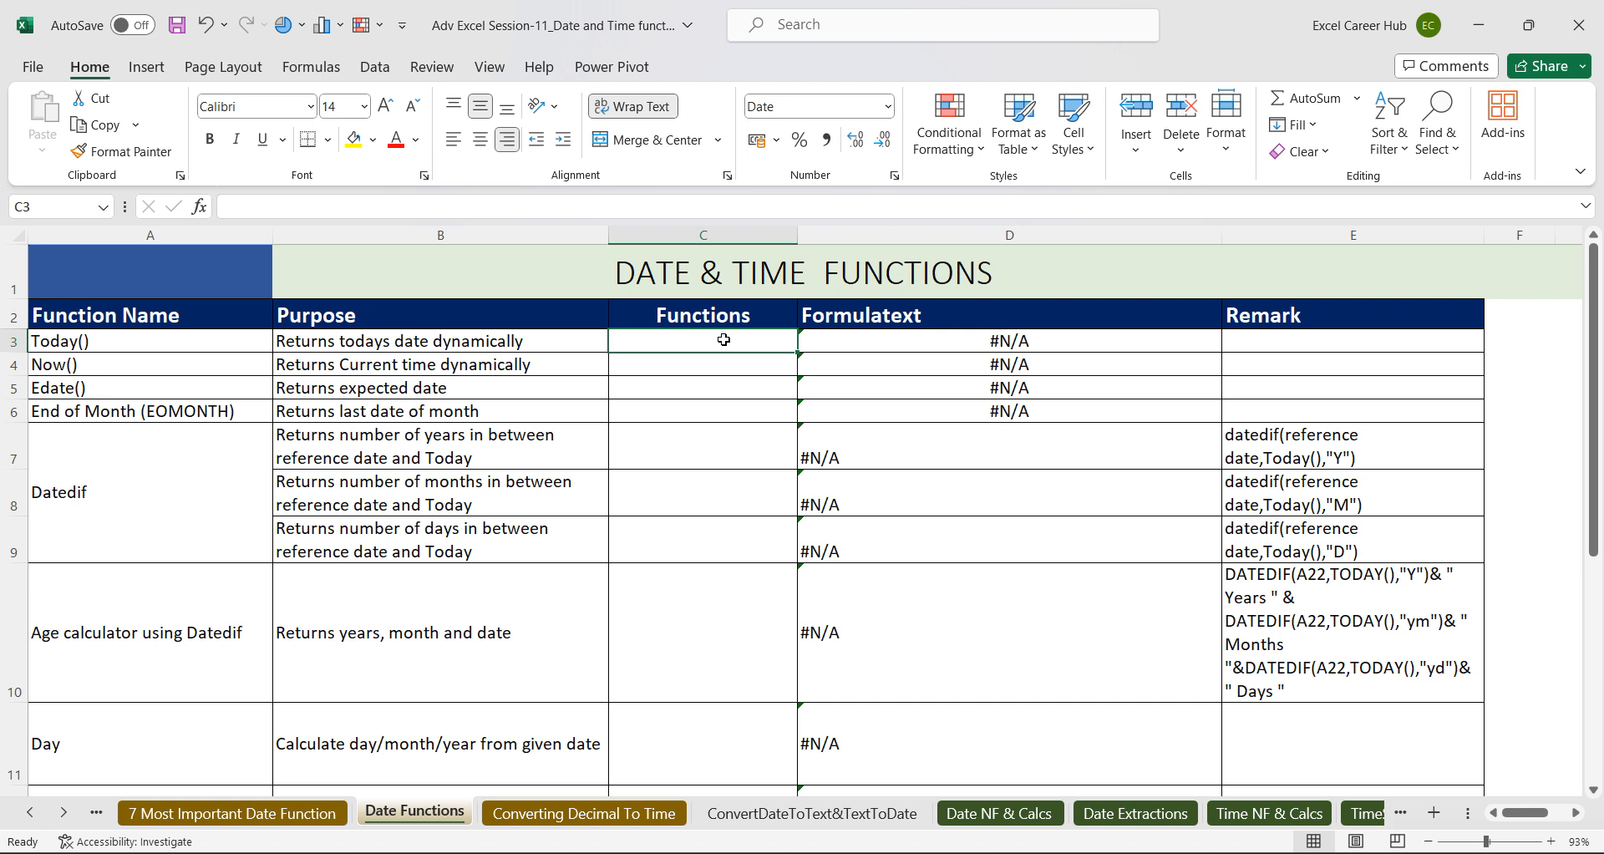
{"action": "type", "text": "=to"}
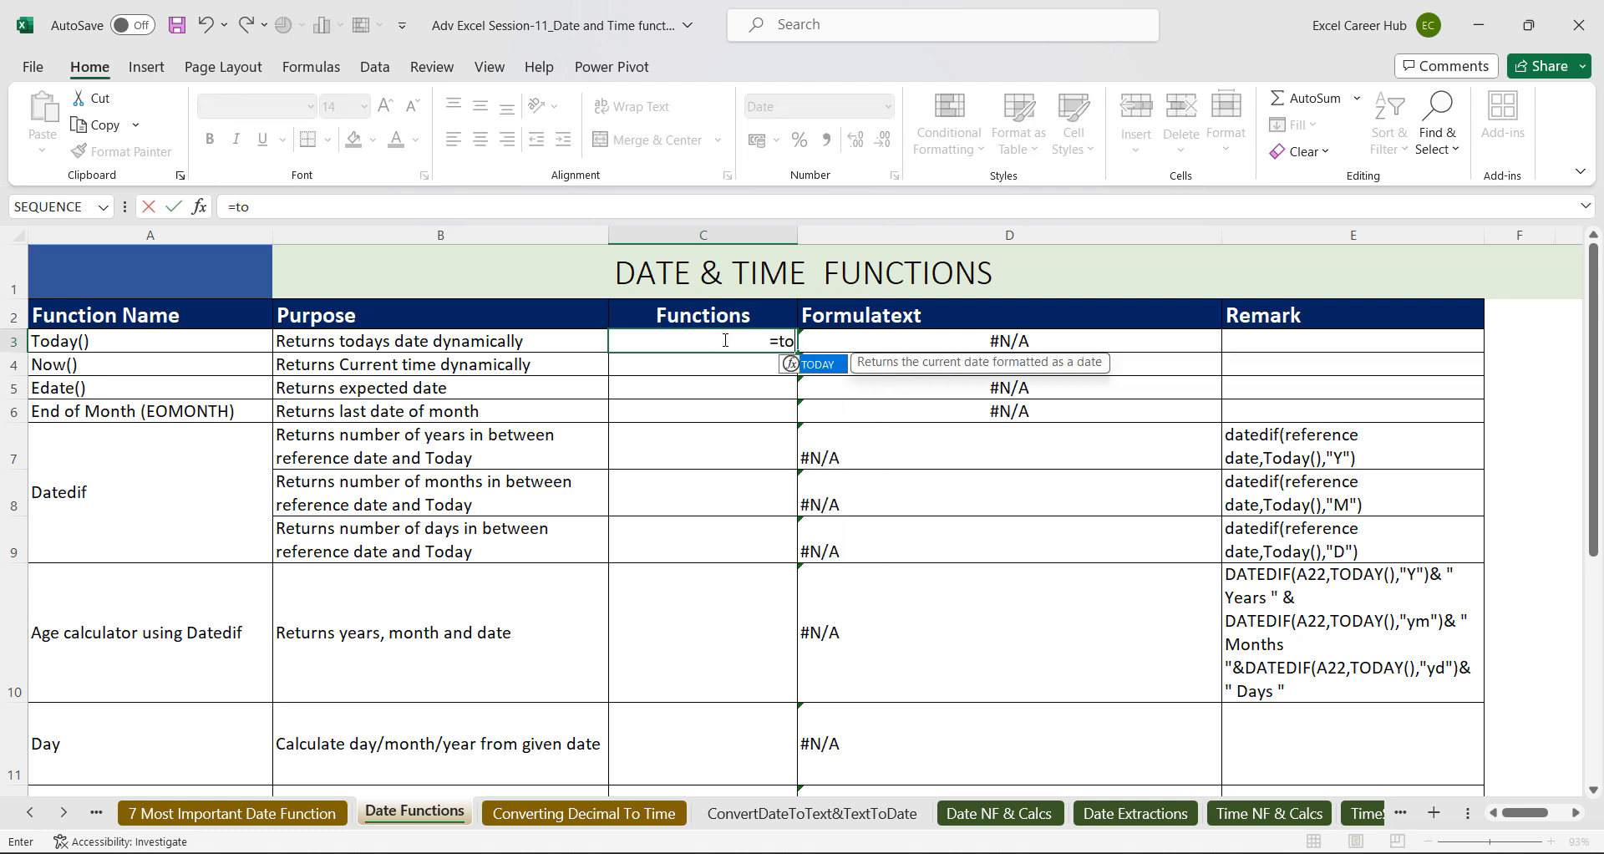
{"action": "type", "text": "day()"}
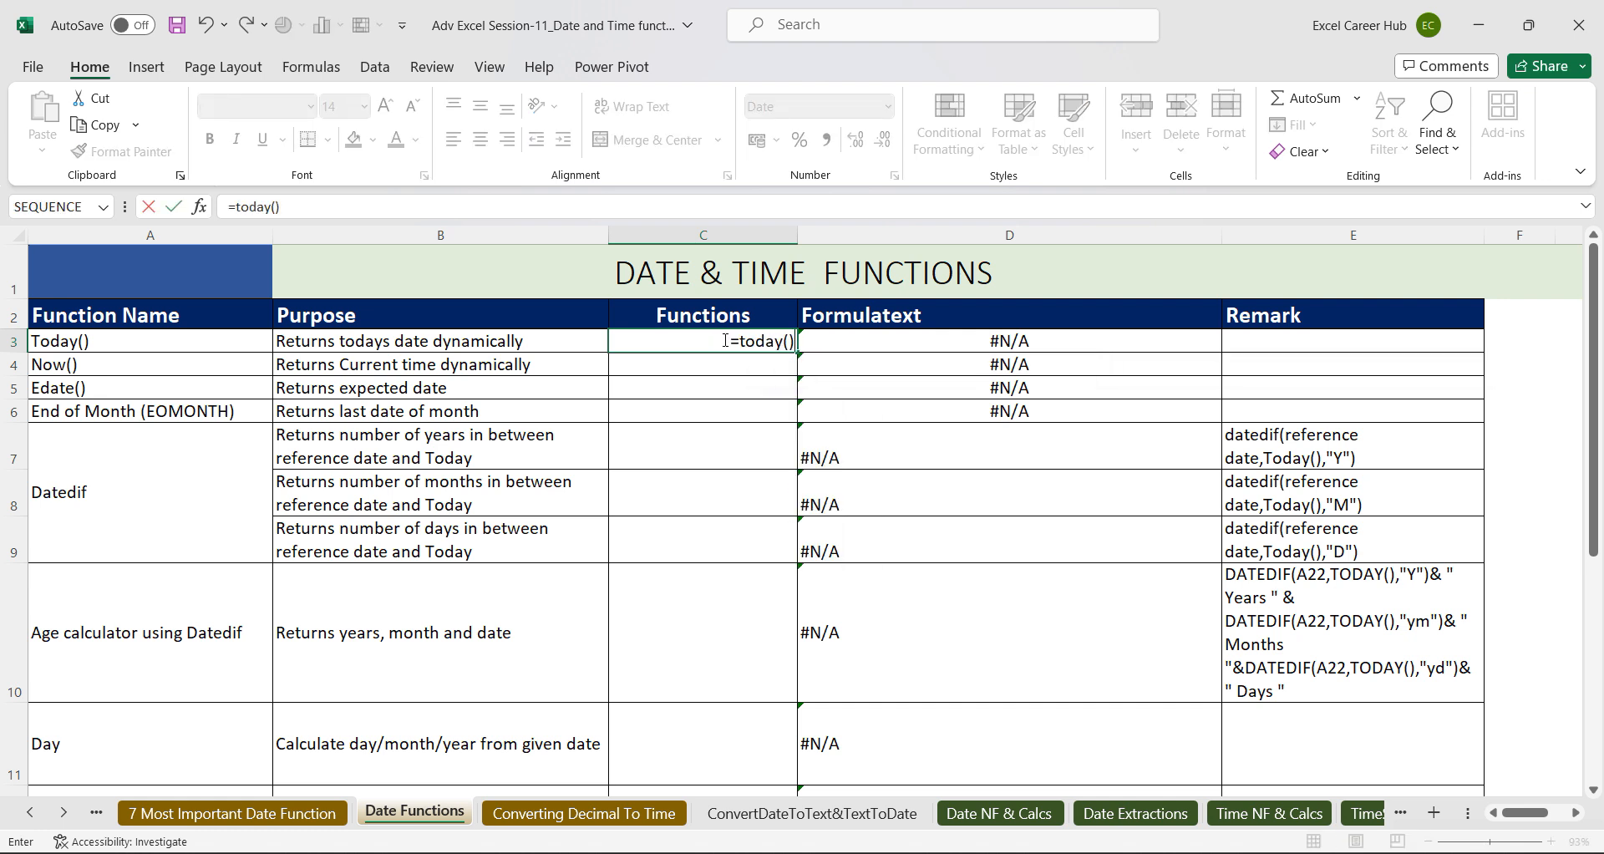
{"action": "key", "text": "Return"}
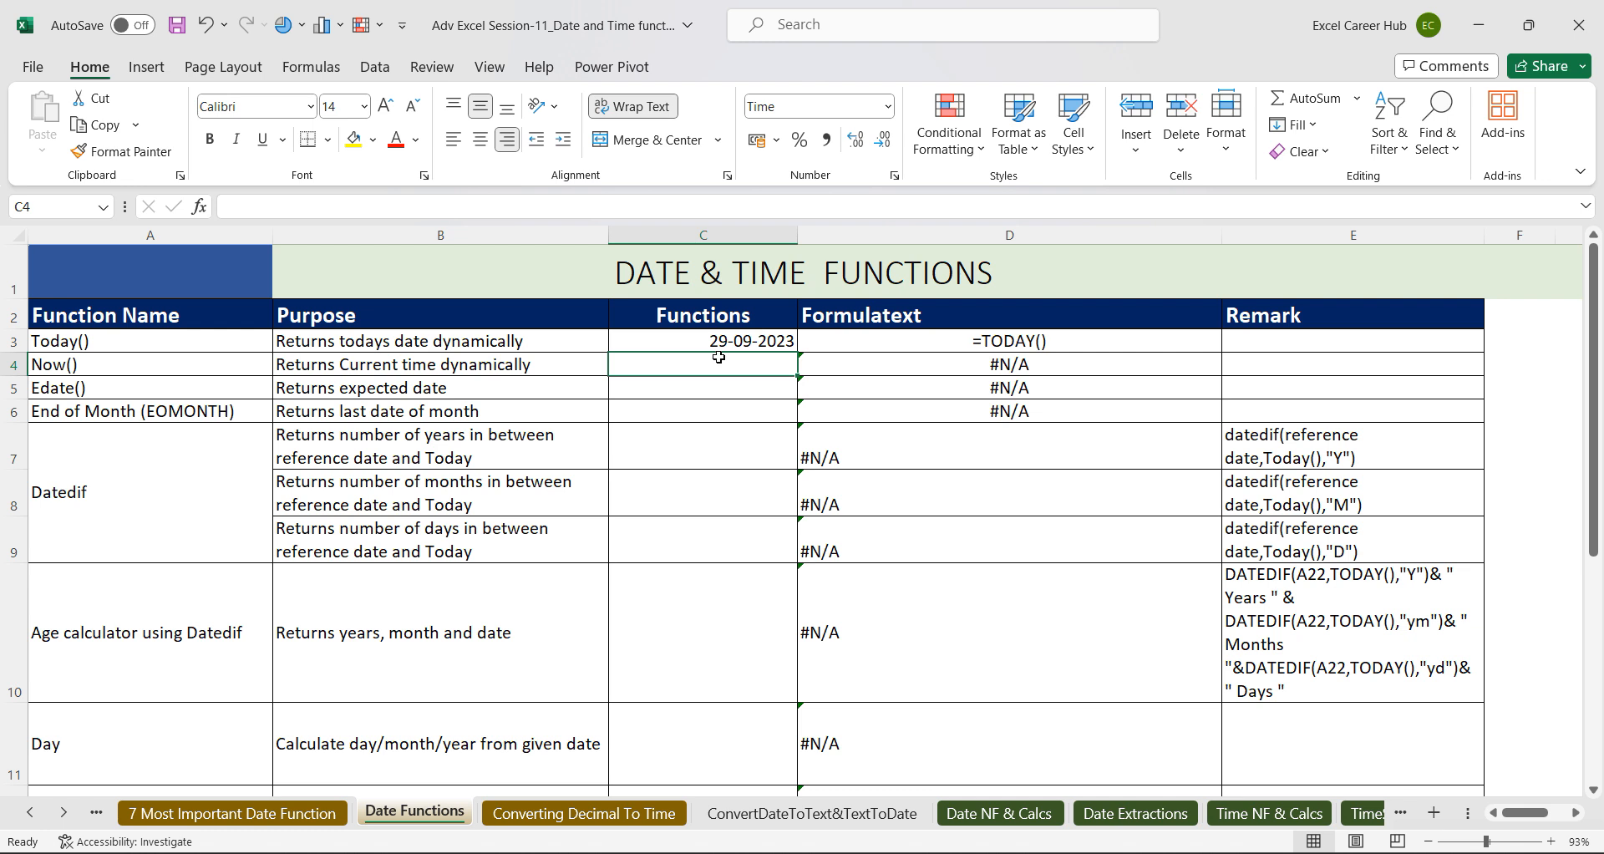
Enter the formula =NOW() in C4 to return the current time, and review it alongside the date in C3.
{"action": "type", "text": "=now"}
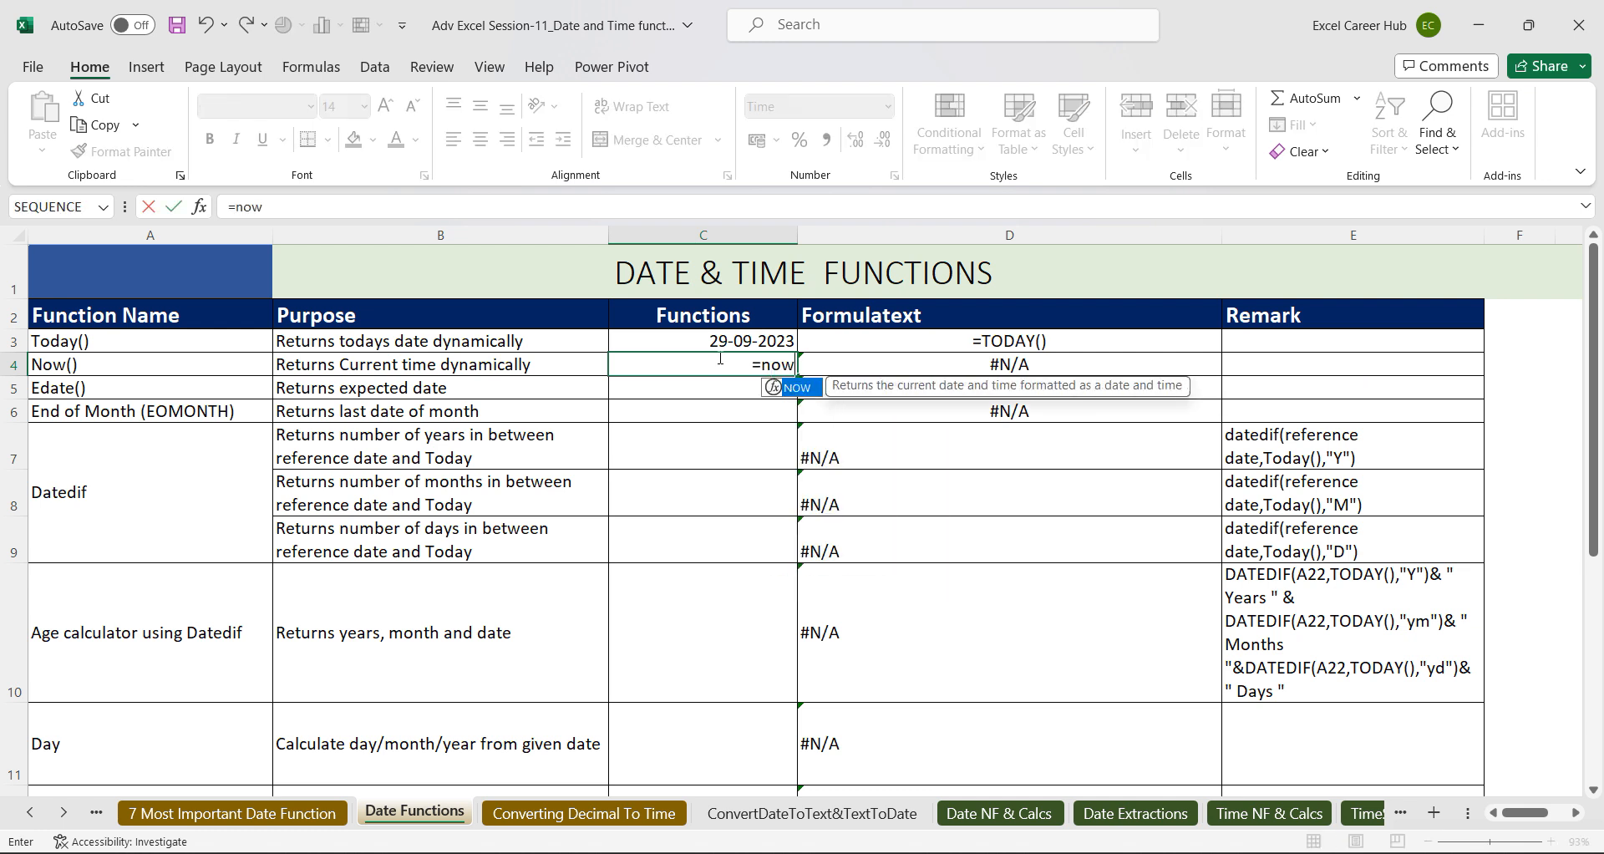
{"action": "type", "text": "()"}
{"action": "key", "text": "Return"}
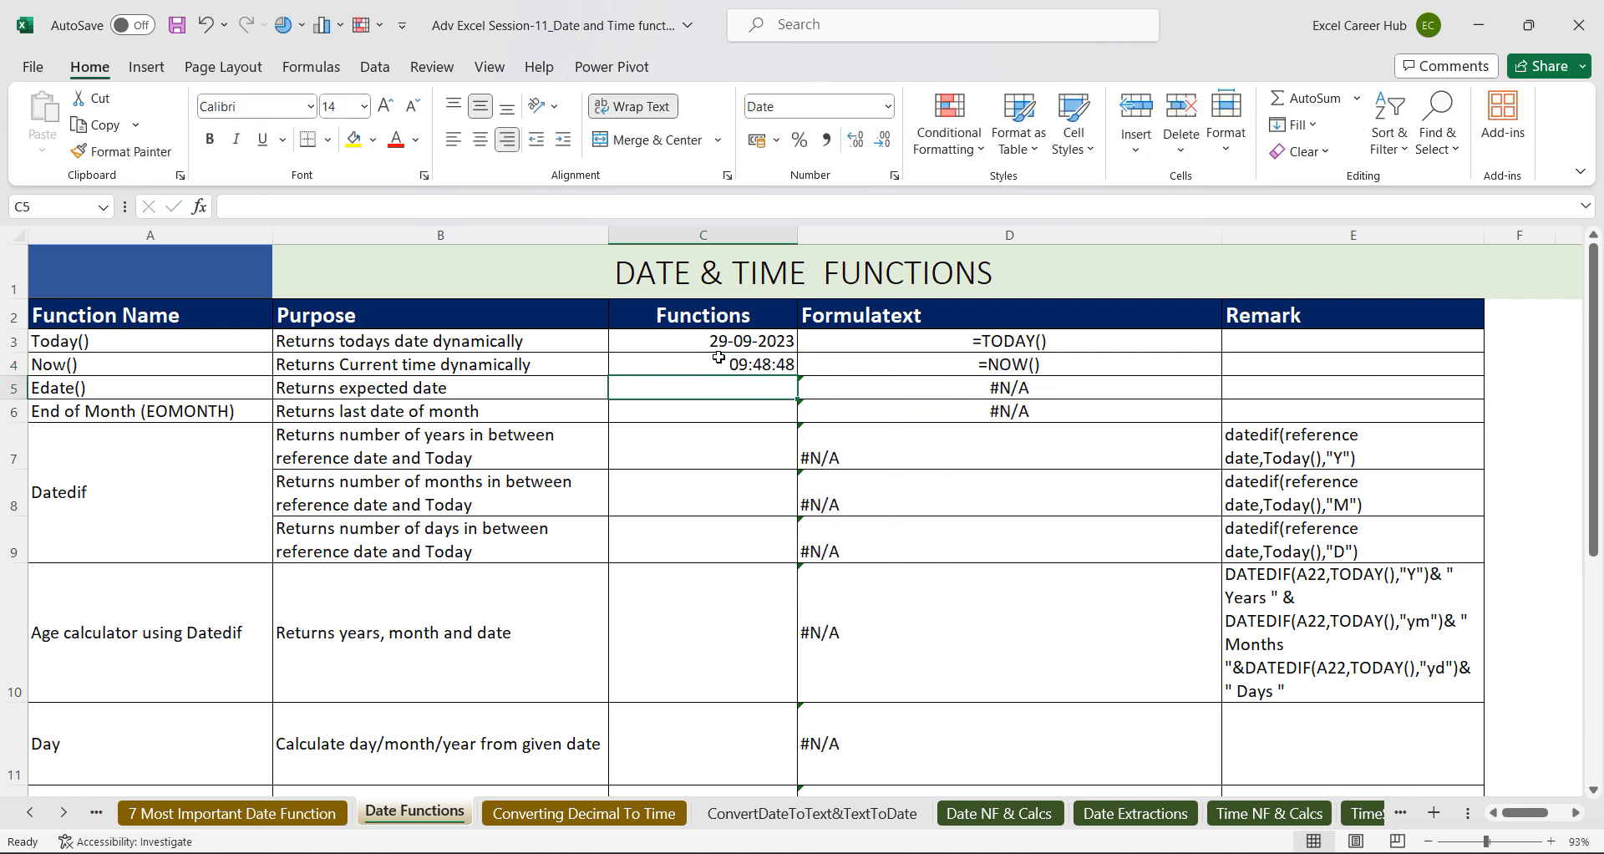
{"action": "left_click", "coordinate": [763, 366]}
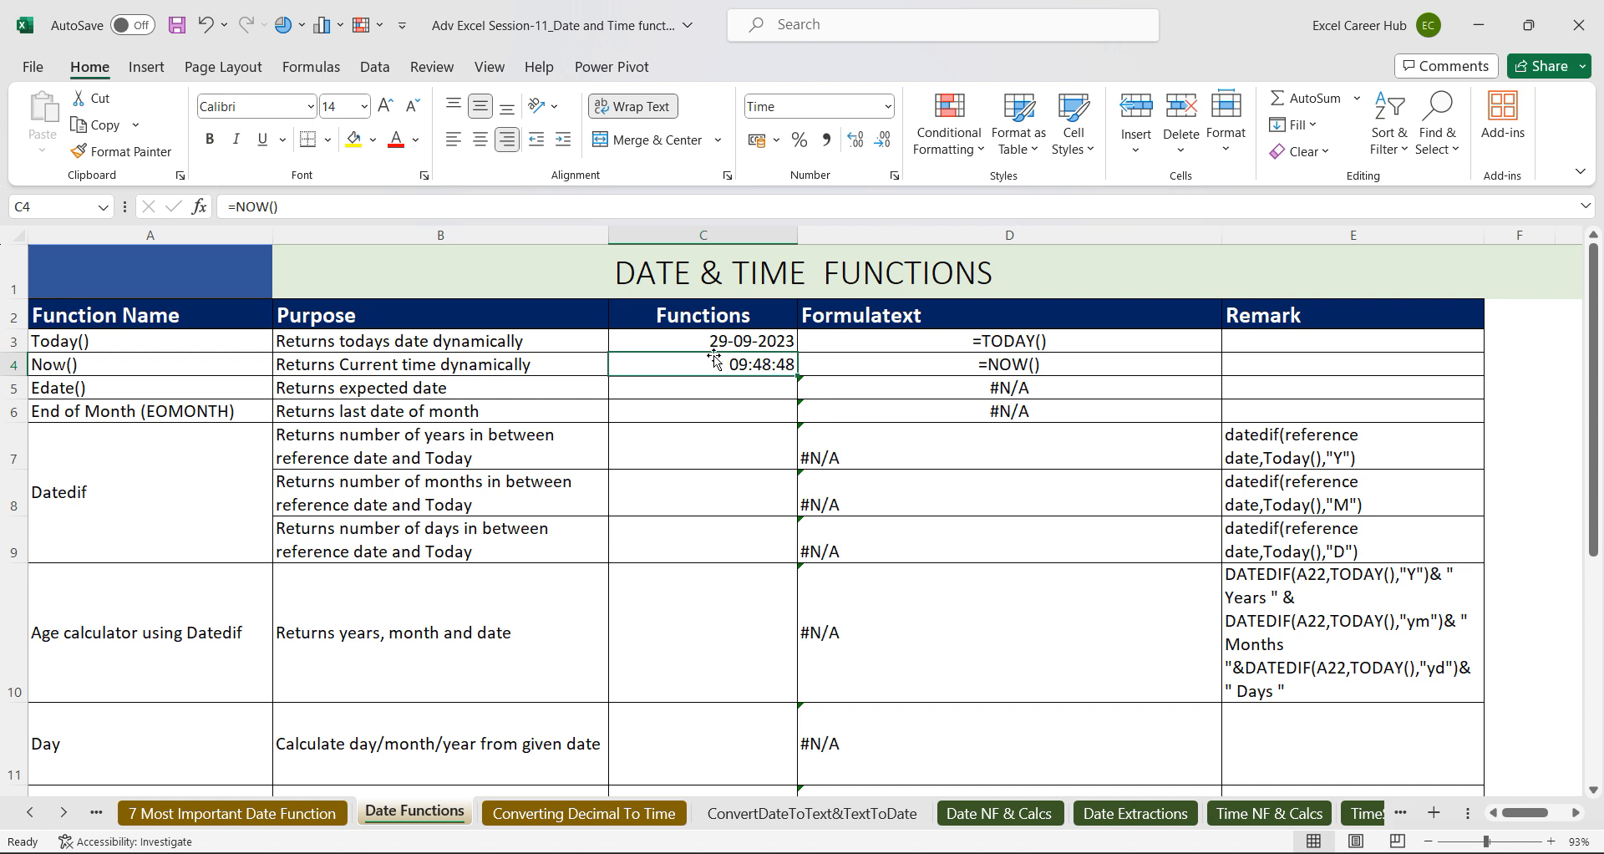
{"action": "left_click_drag", "start_coordinate": [690, 344], "coordinate": [689, 358]}
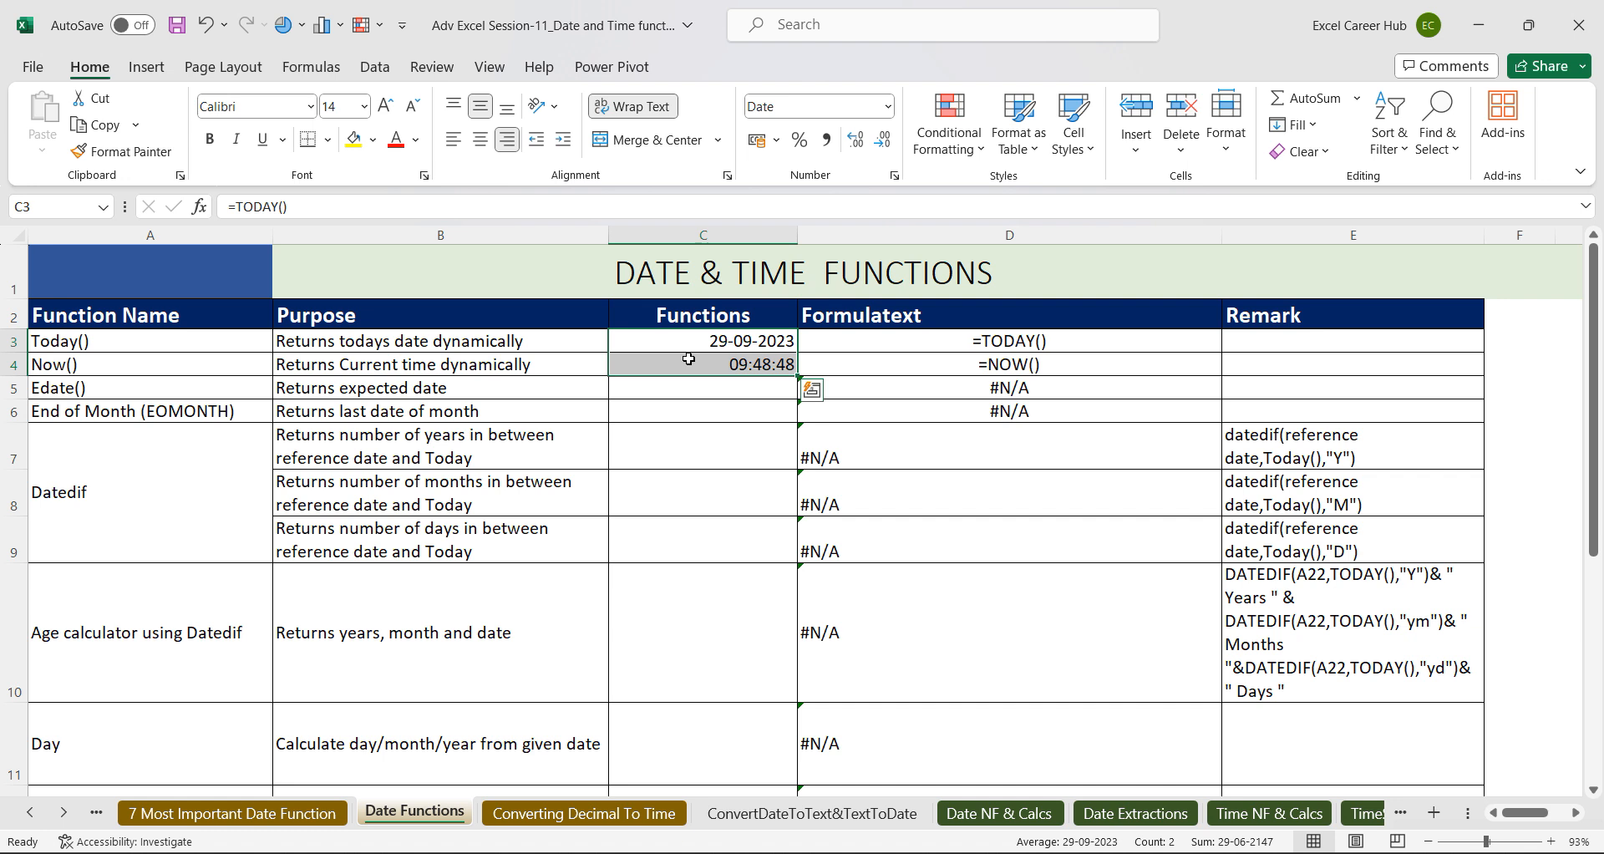
Enter =EDATE(C3,720) in C5 to calculate the expected date 720 months after the date in C3, and check the formula.
{"action": "left_click", "coordinate": [708, 384]}
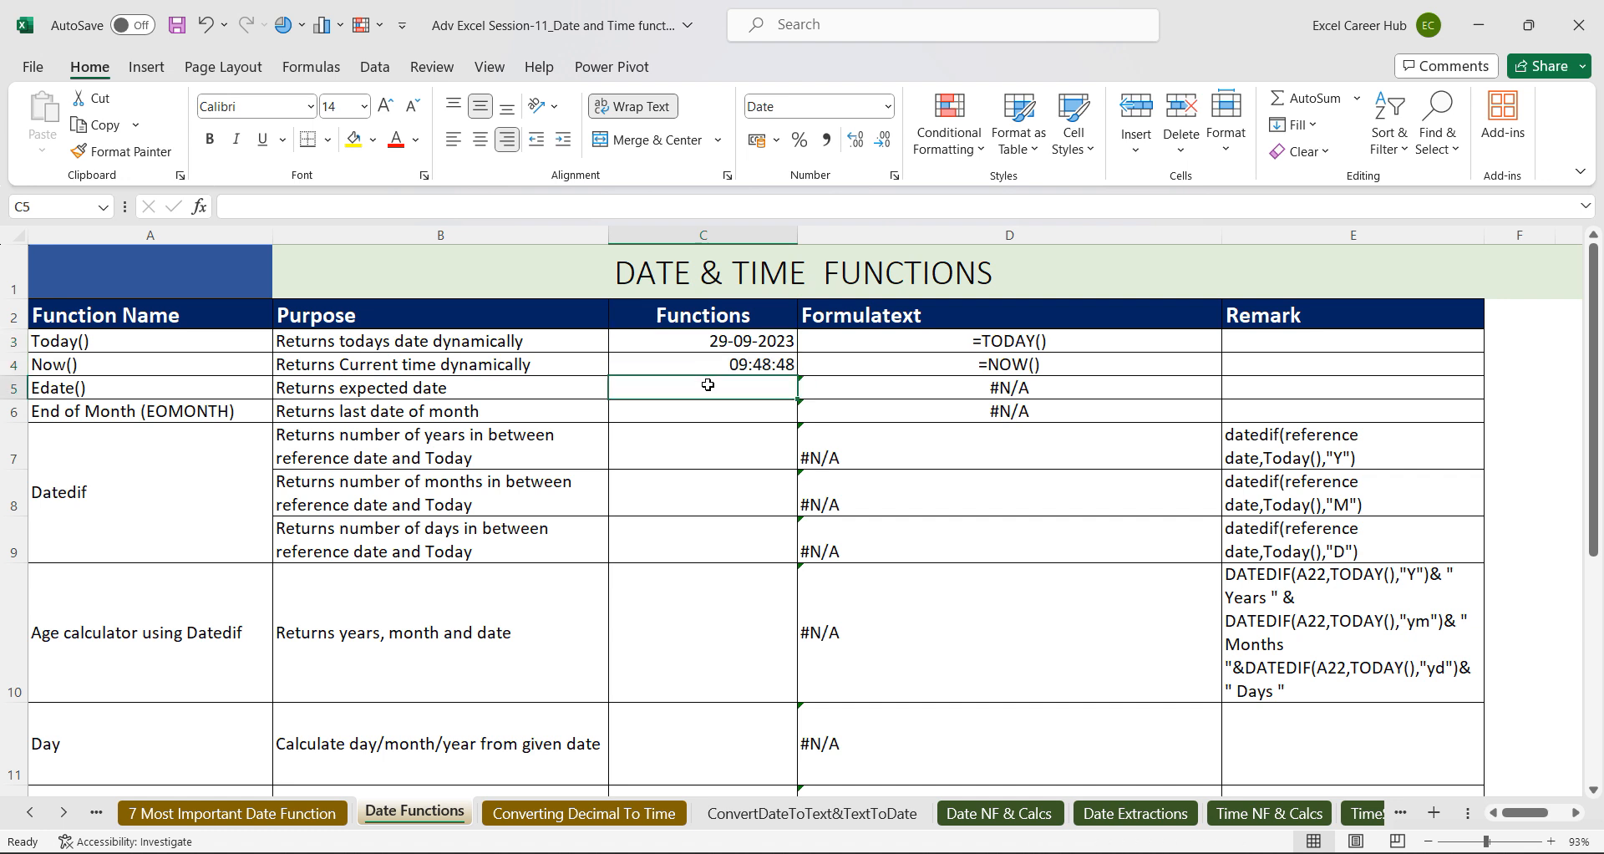
{"action": "type", "text": "="}
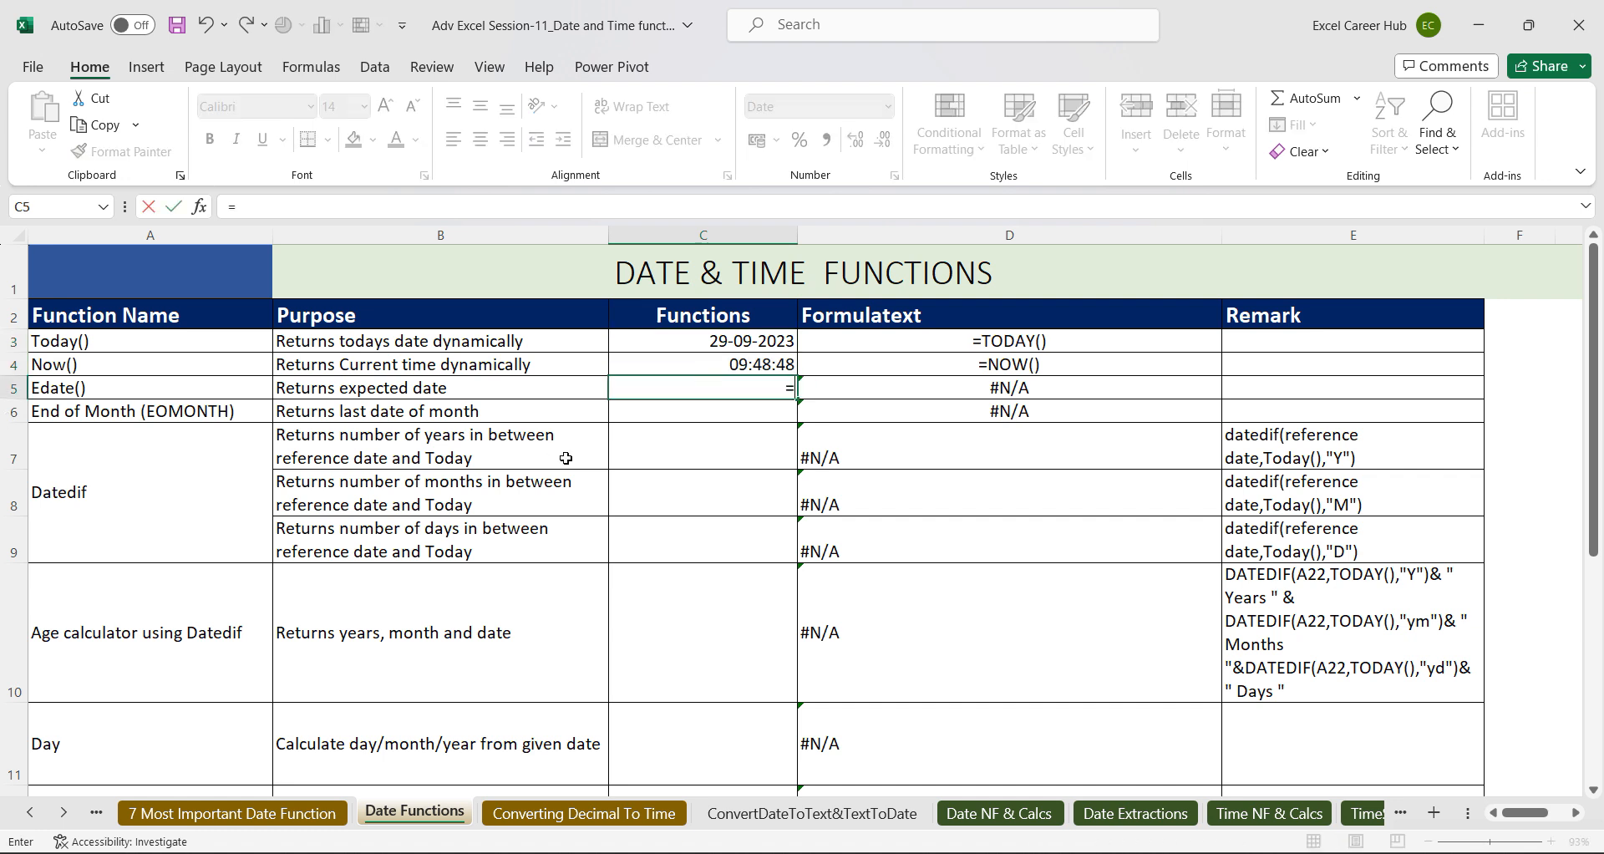
{"action": "type", "text": "edate"}
{"action": "key", "text": "Tab"}
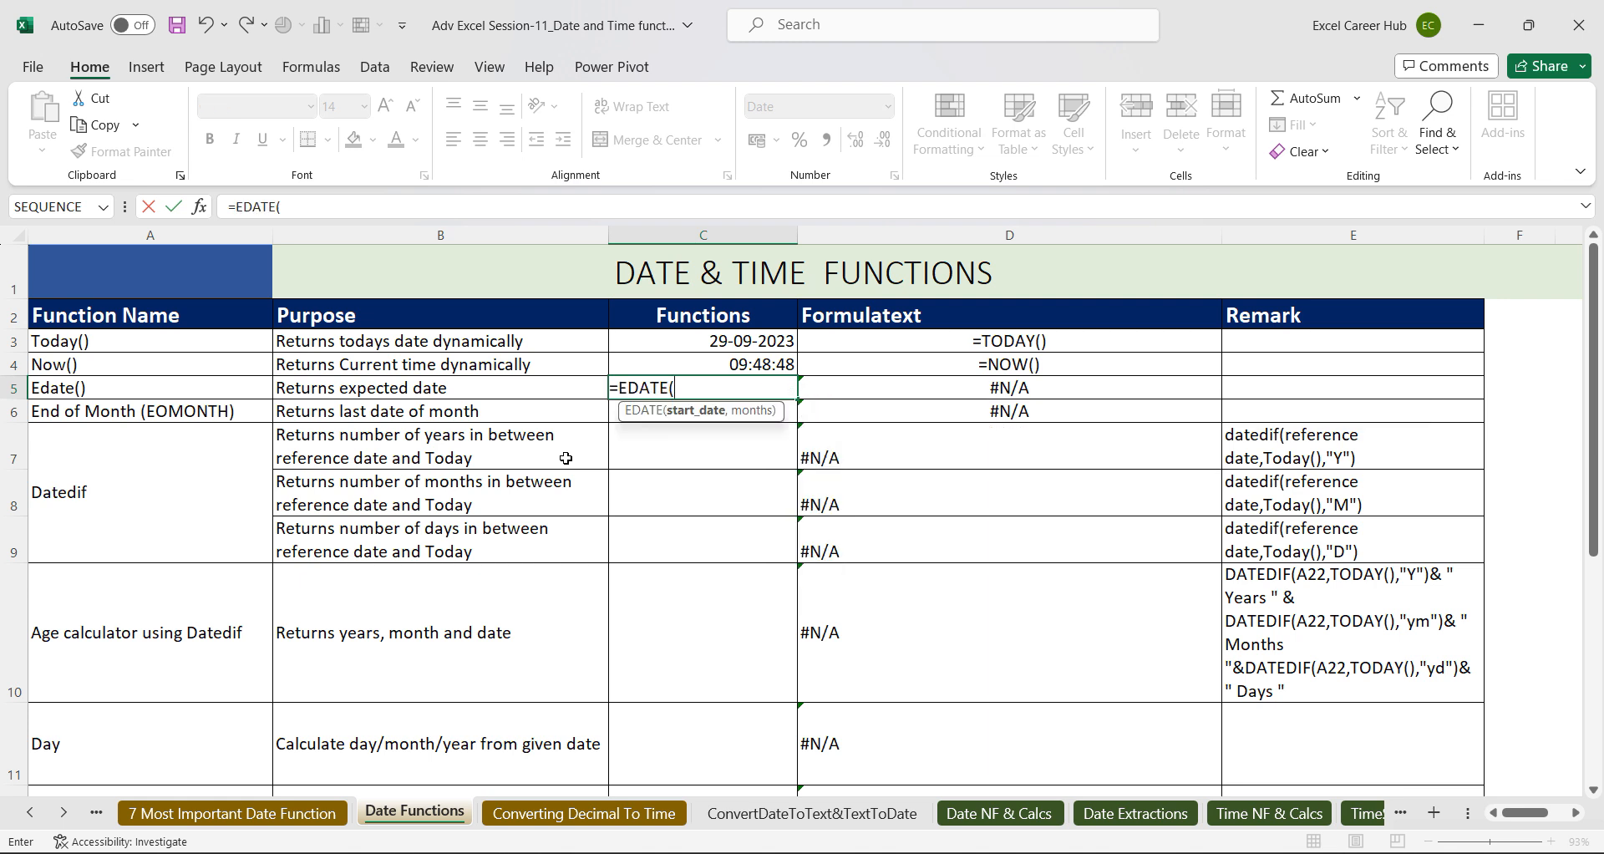
{"action": "left_click", "coordinate": [686, 336]}
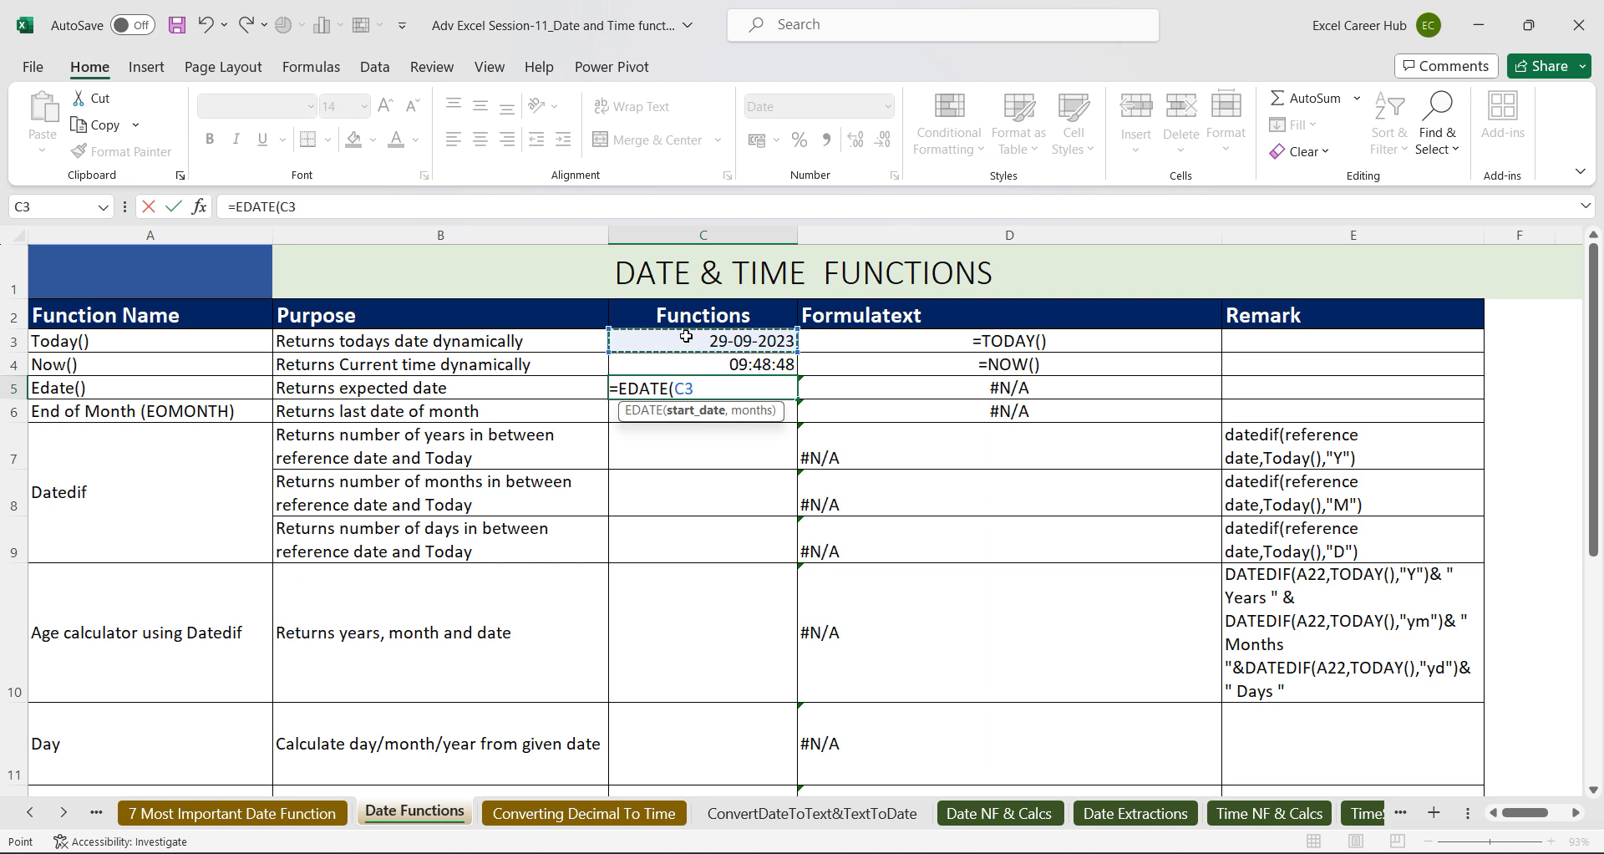
{"action": "type", "text": ",720"}
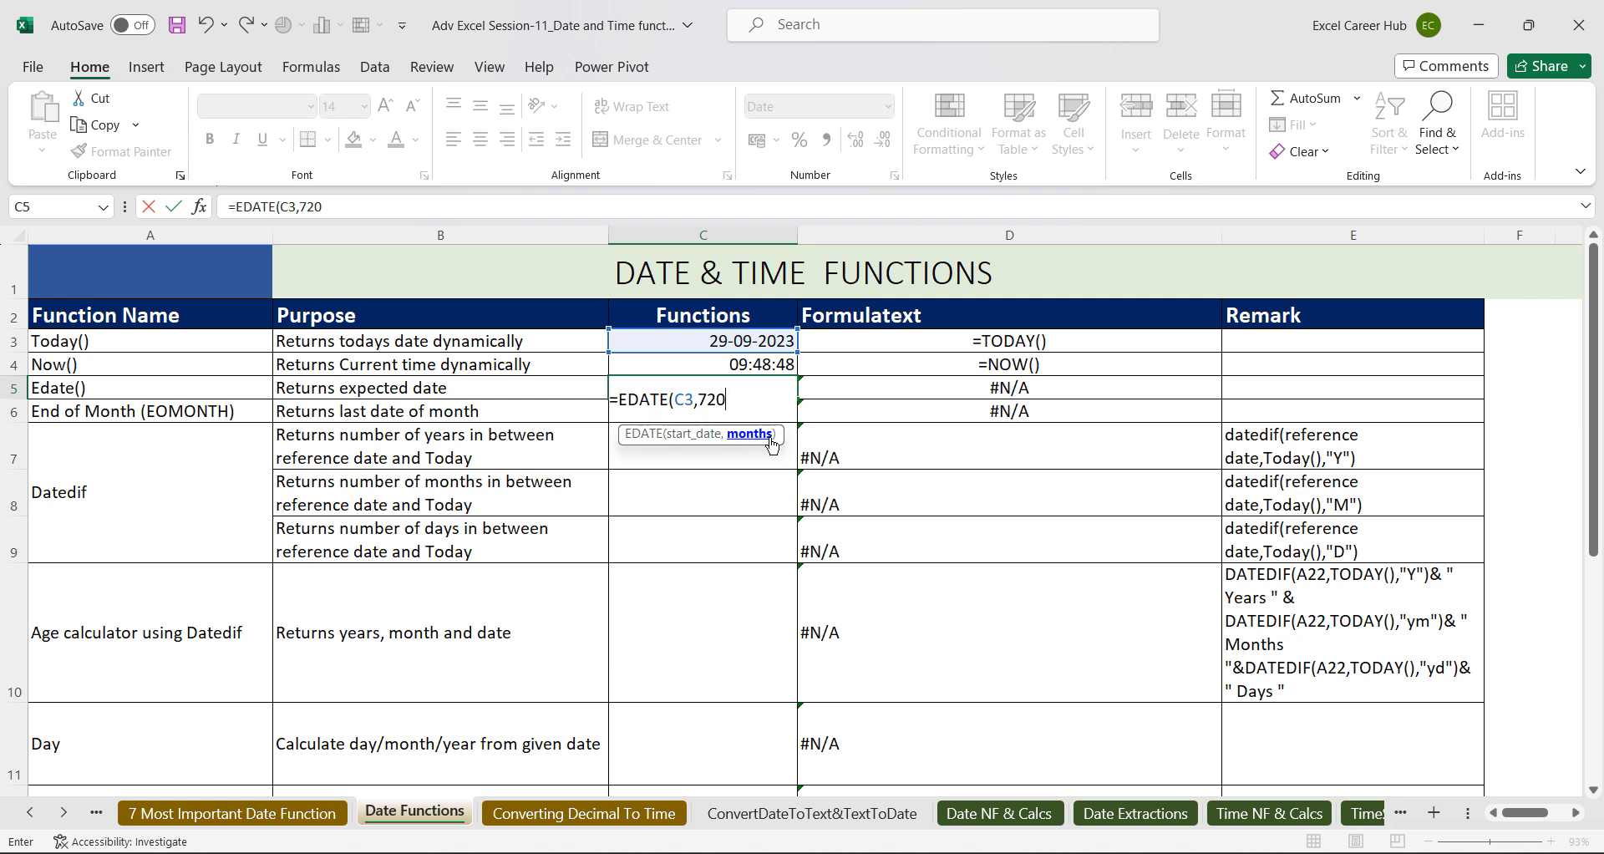
{"action": "key", "text": "Return"}
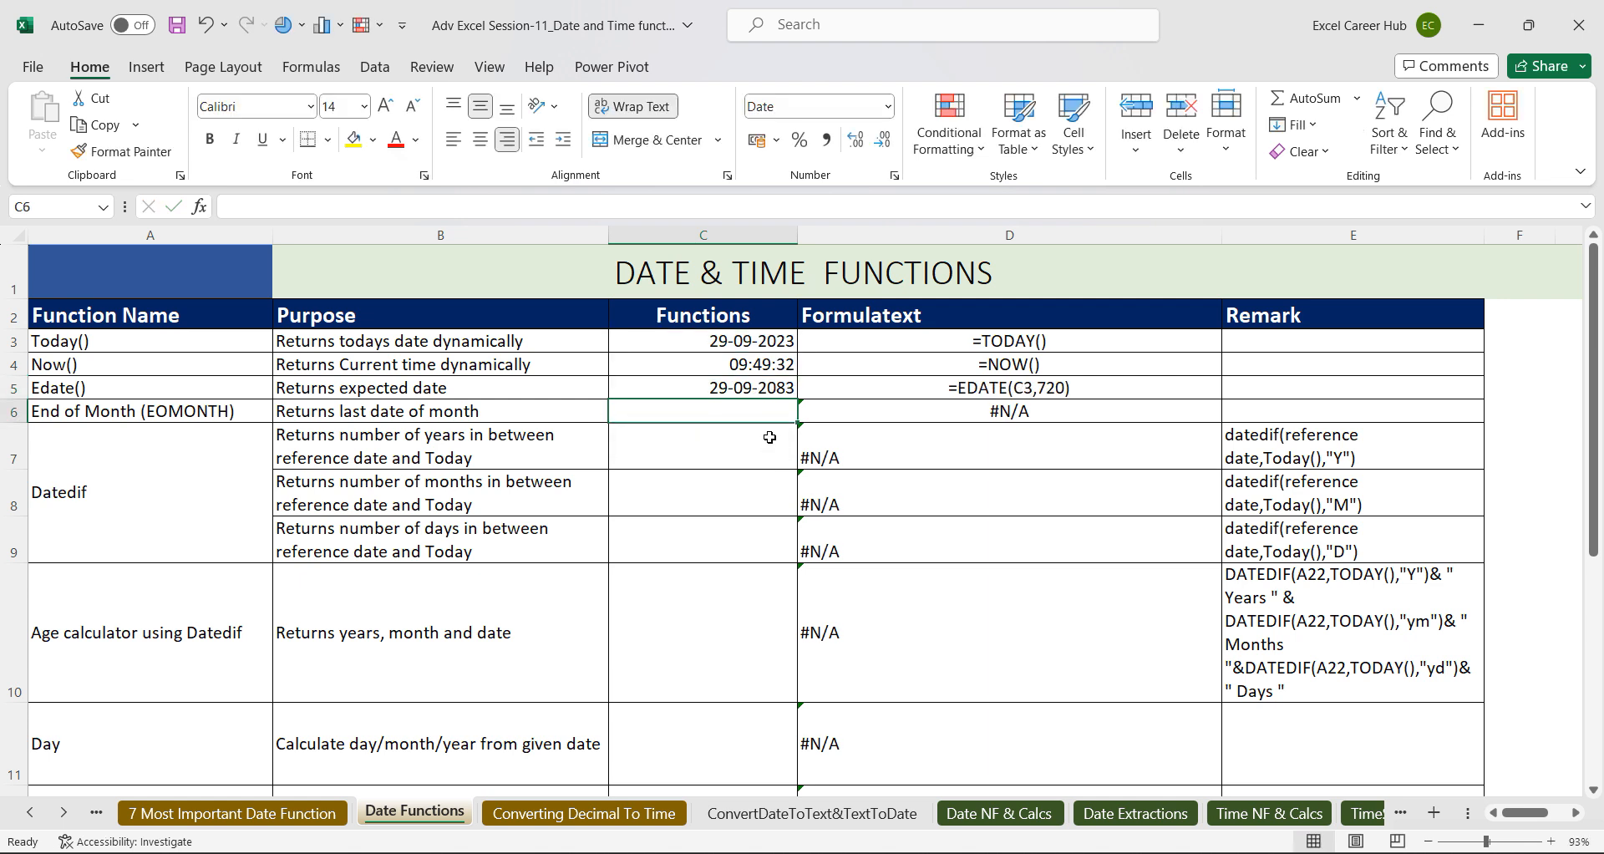
{"action": "left_click", "coordinate": [674, 381]}
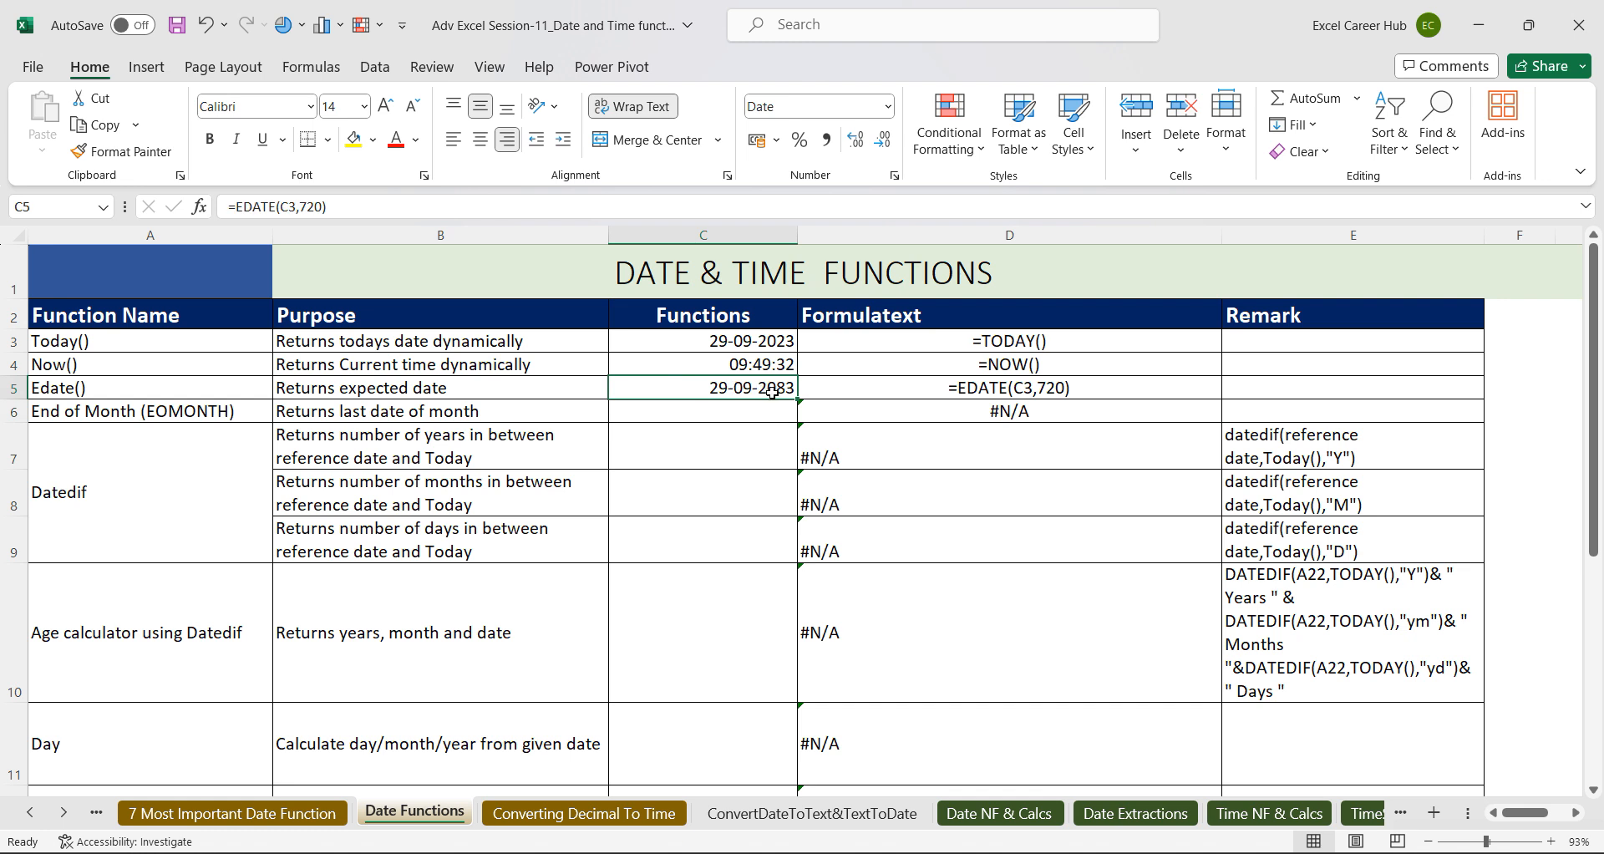
Enter =EOMONTH(C3,720) in C6 to return the last date of the month 720 months after C3, and check the formula.
{"action": "left_click", "coordinate": [726, 410]}
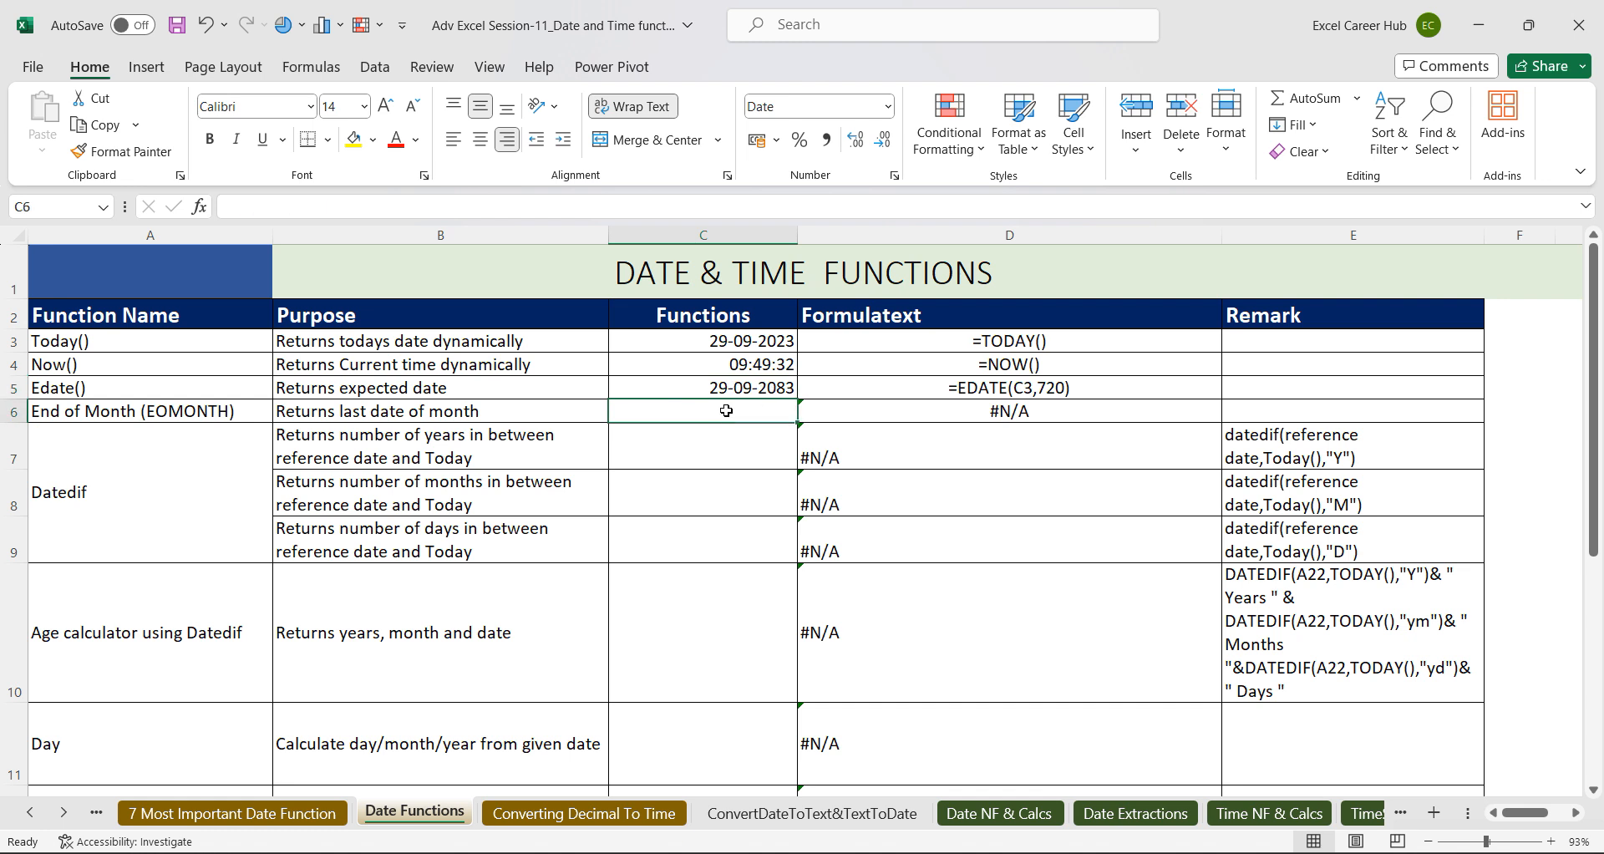
{"action": "left_click", "coordinate": [721, 388]}
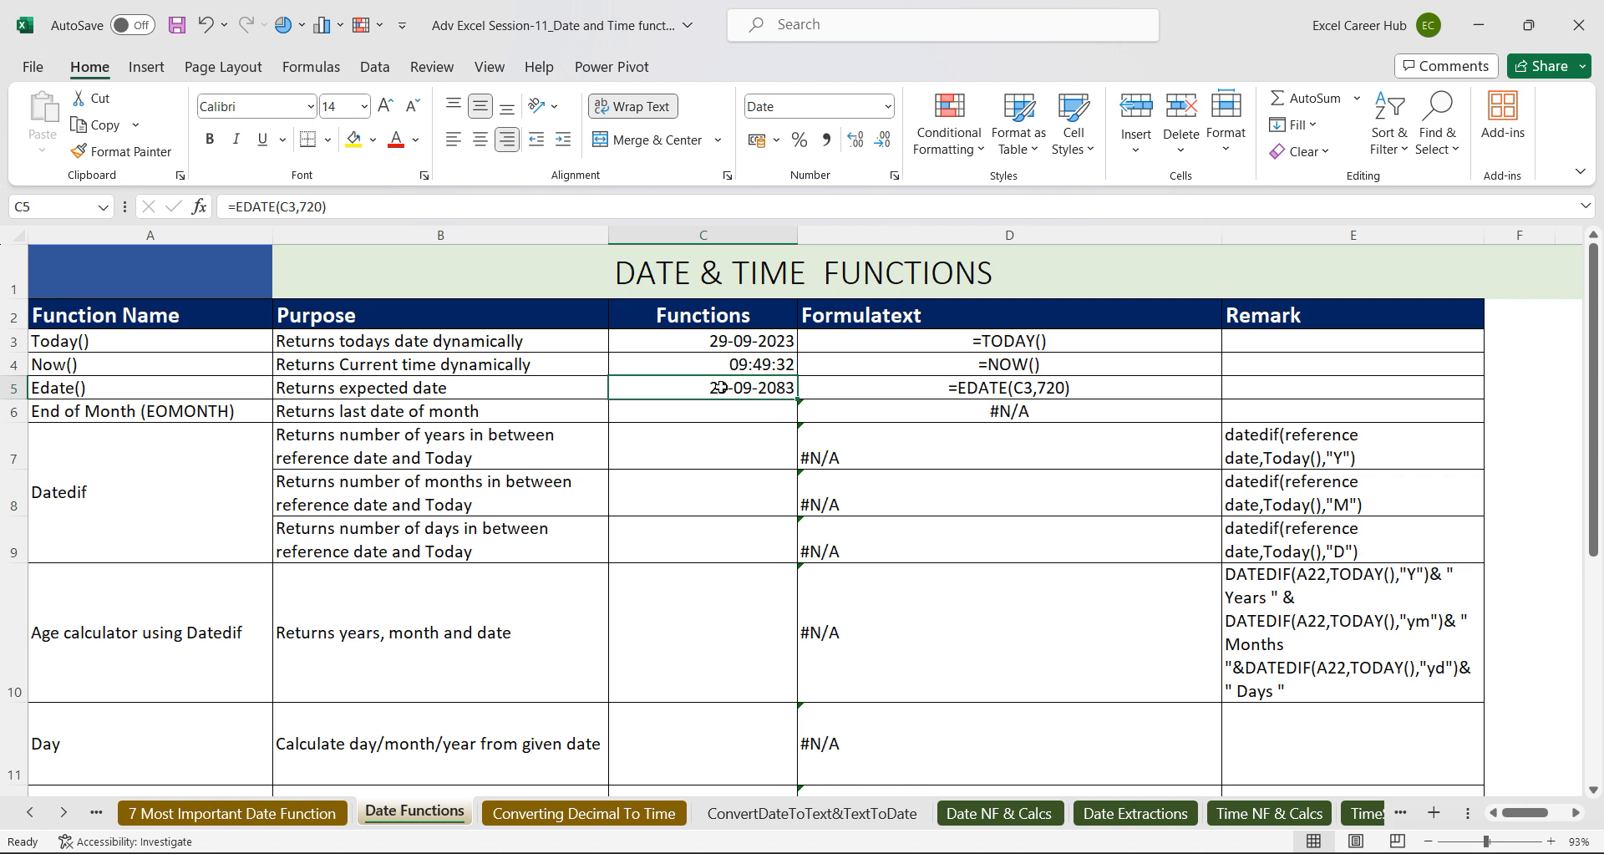
{"action": "key", "text": "Down"}
{"action": "type", "text": "="}
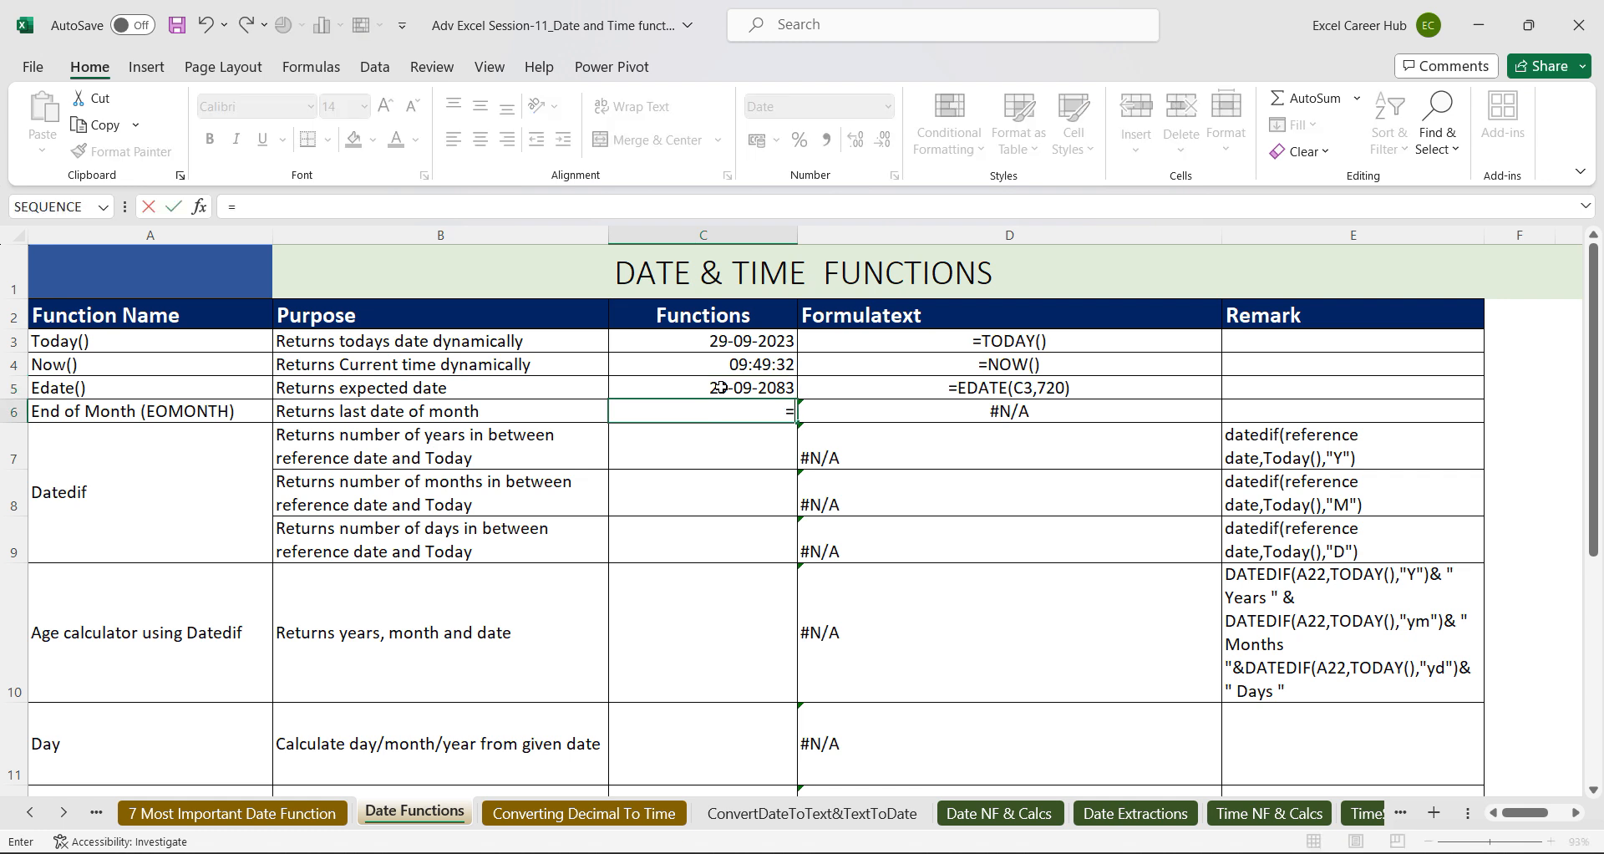
{"action": "type", "text": "eomo"}
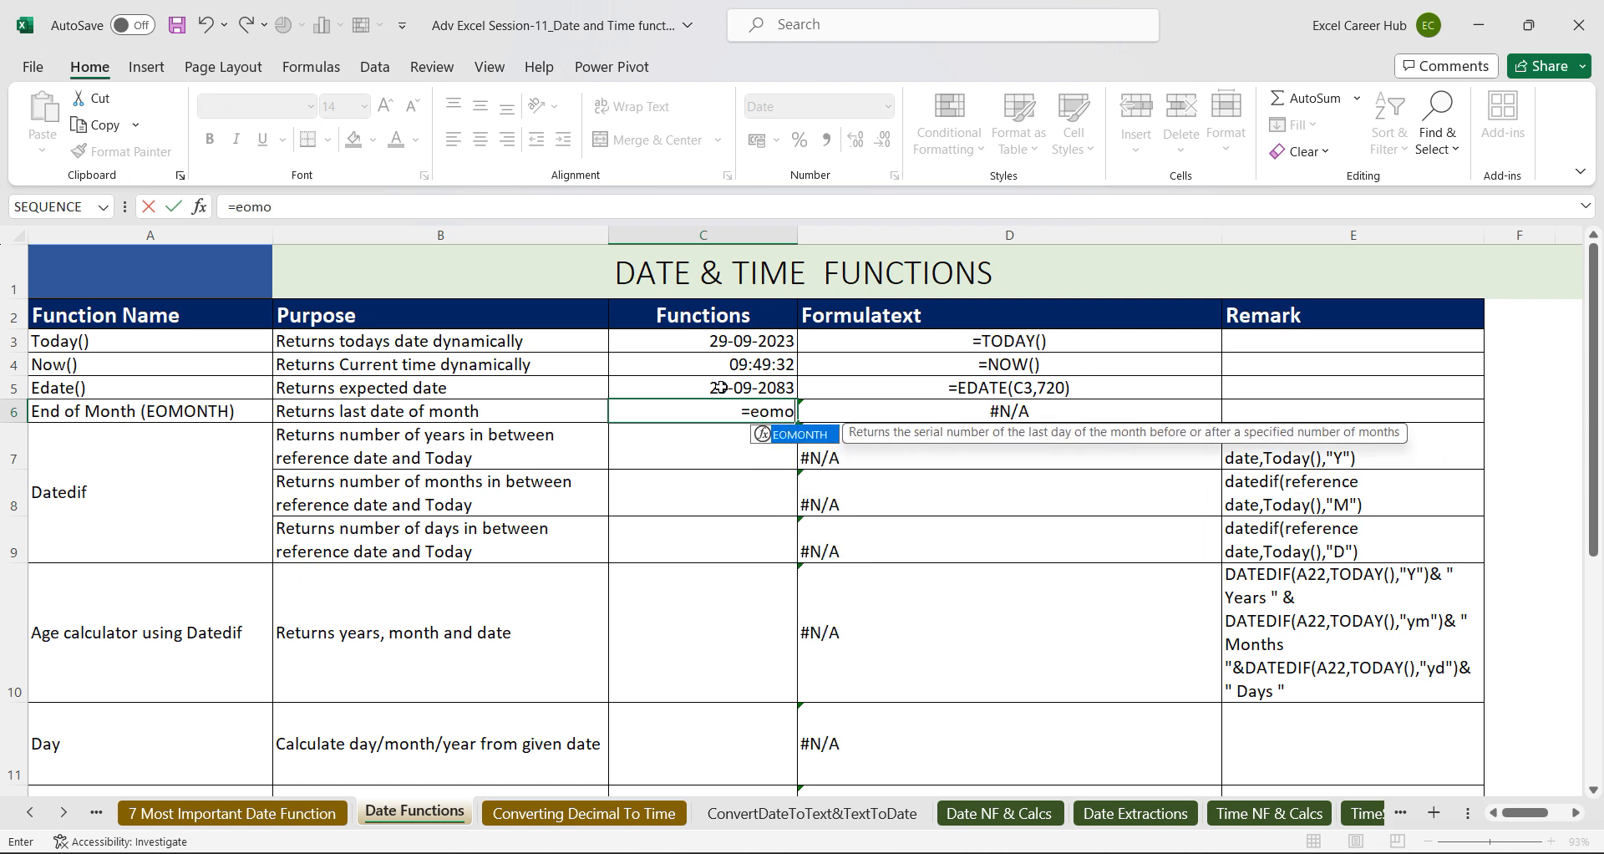
{"action": "key", "text": "Tab"}
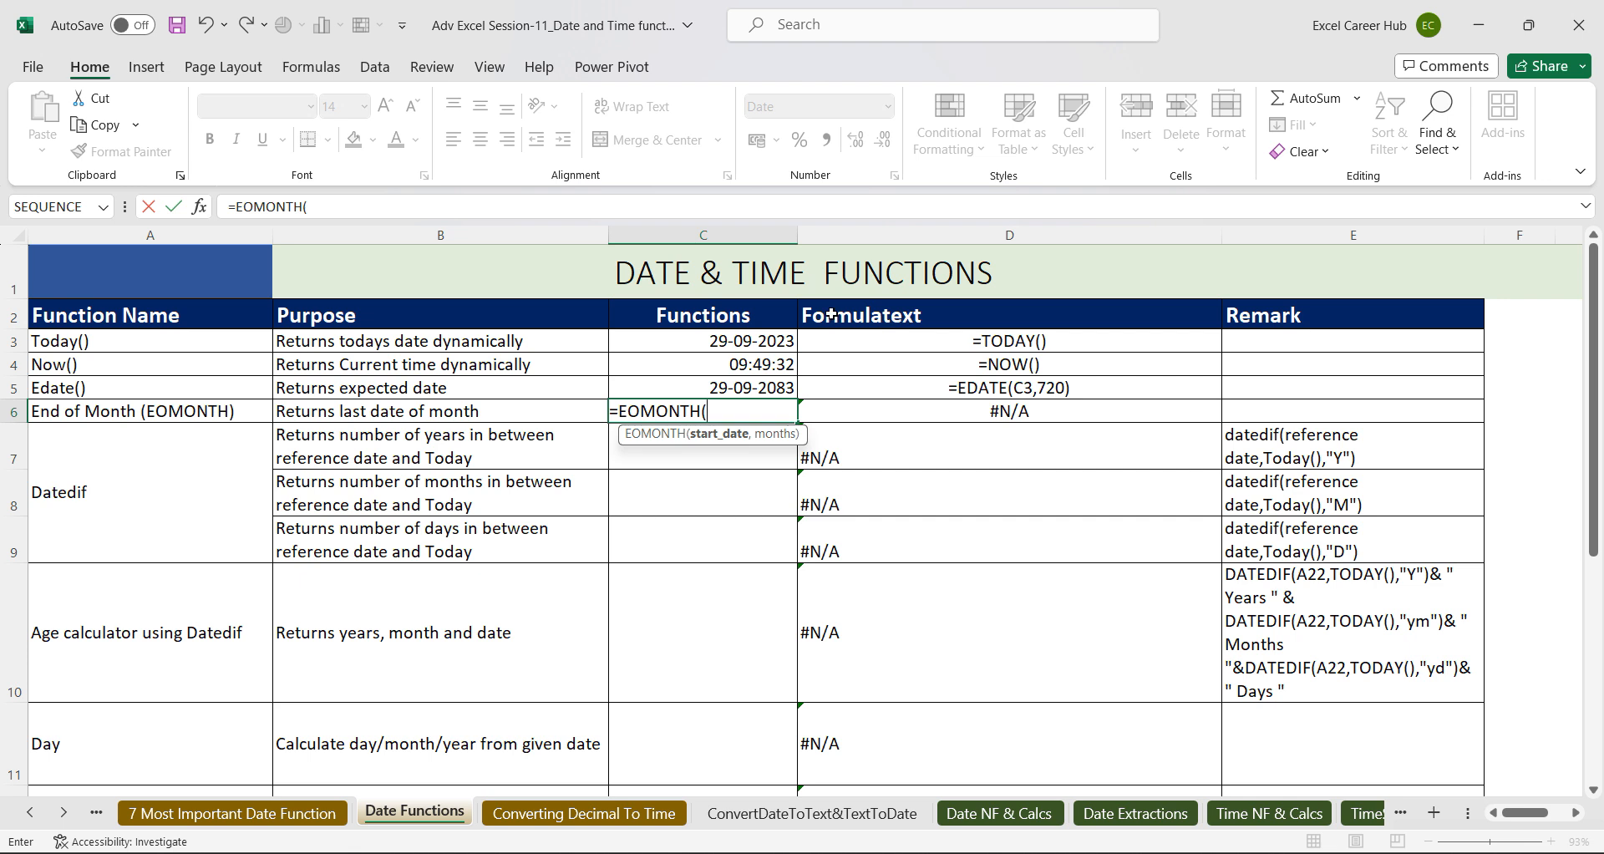
{"action": "left_click", "coordinate": [697, 341]}
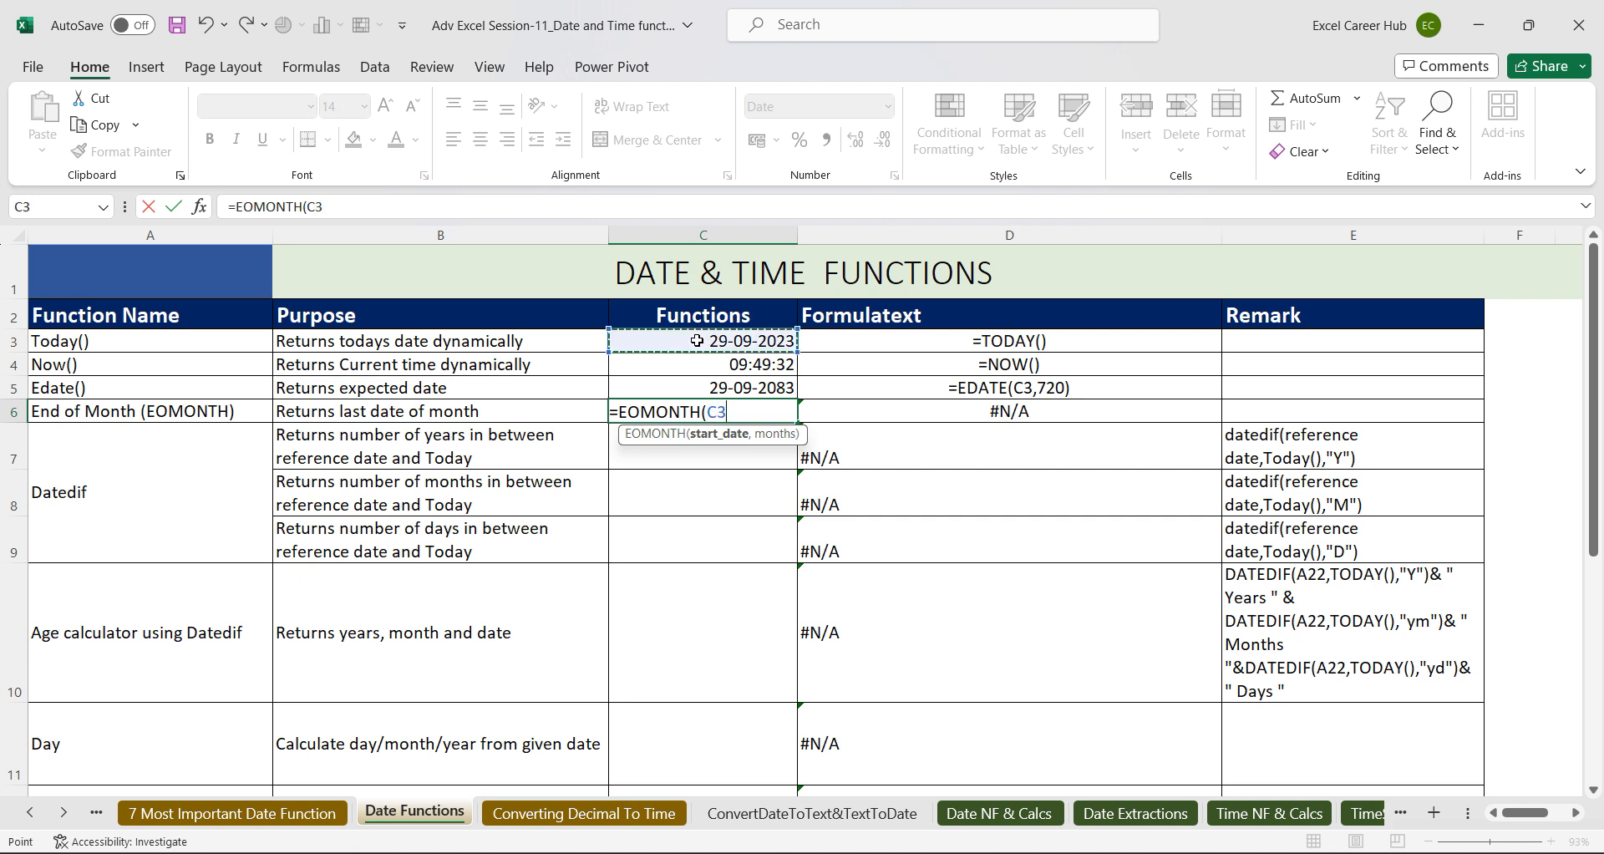
{"action": "type", "text": ","}
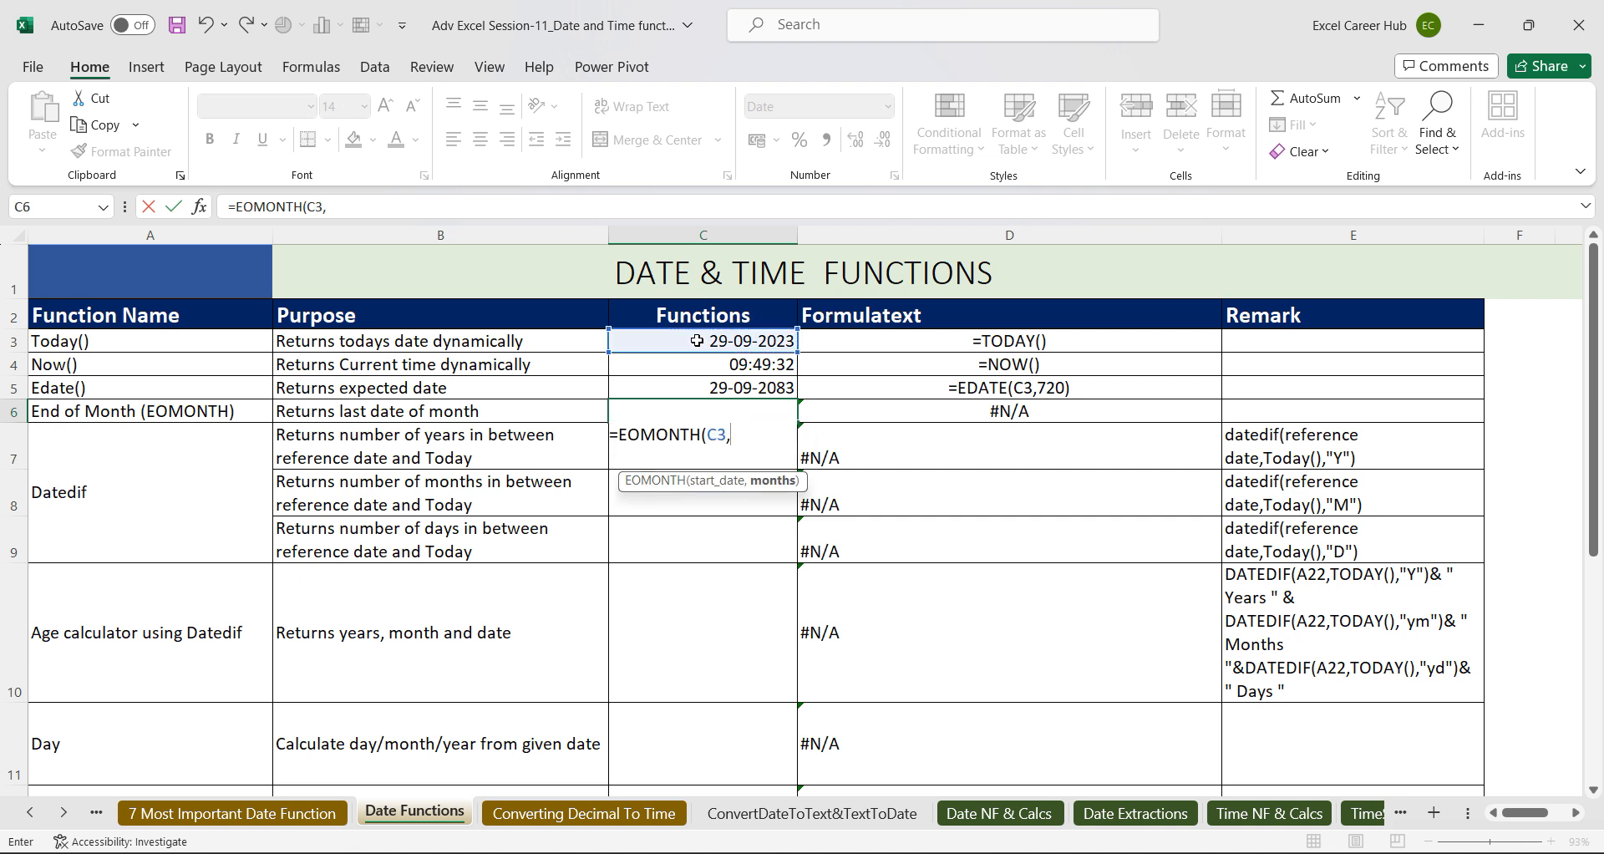
{"action": "type", "text": "720)"}
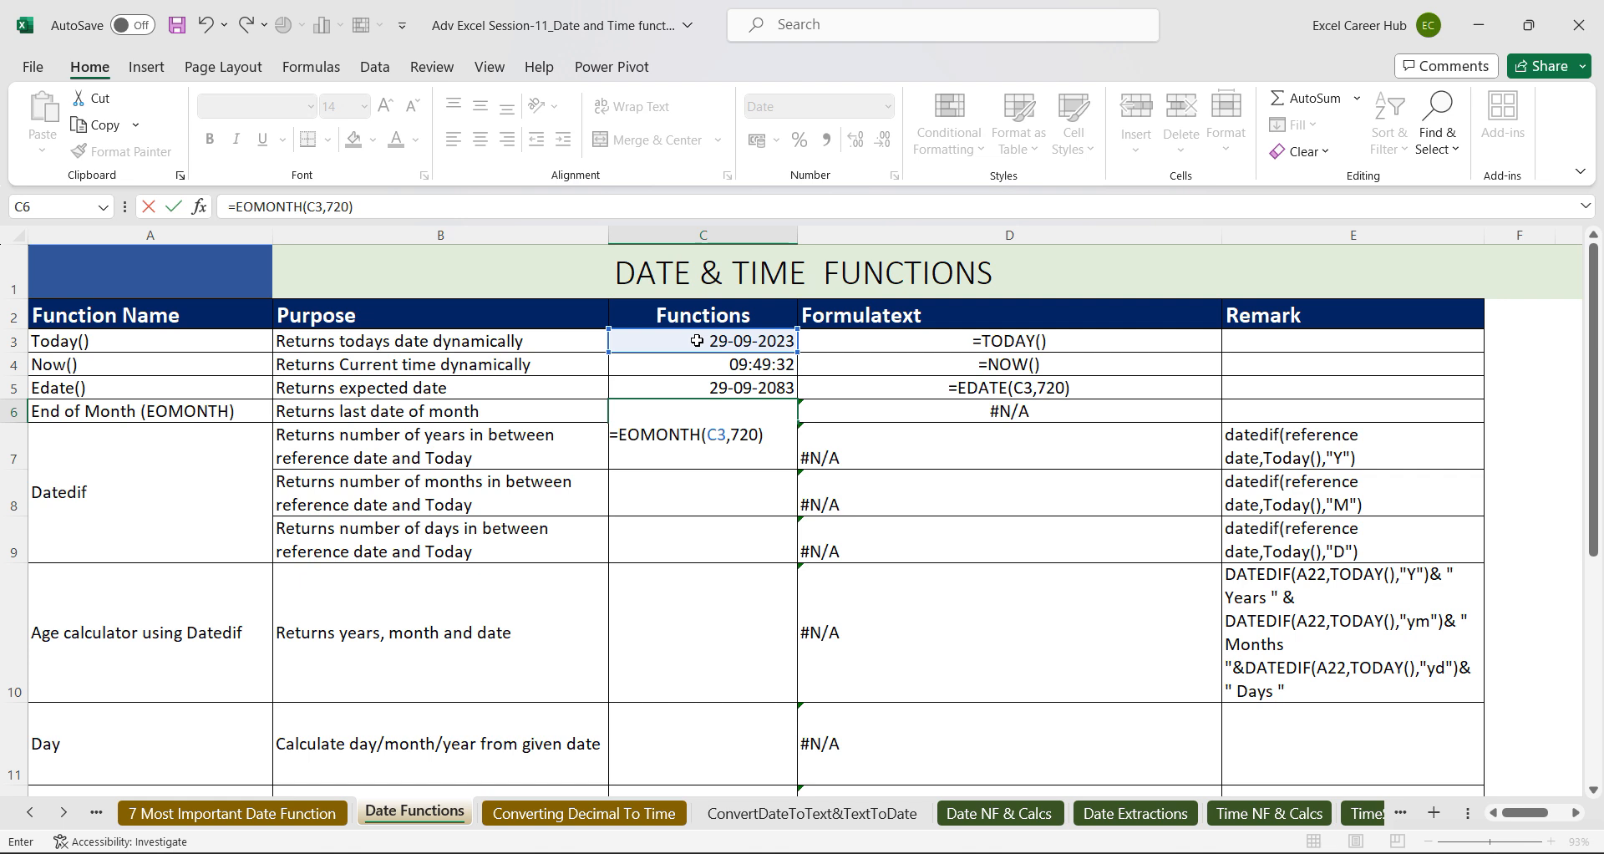
{"action": "key", "text": "Return"}
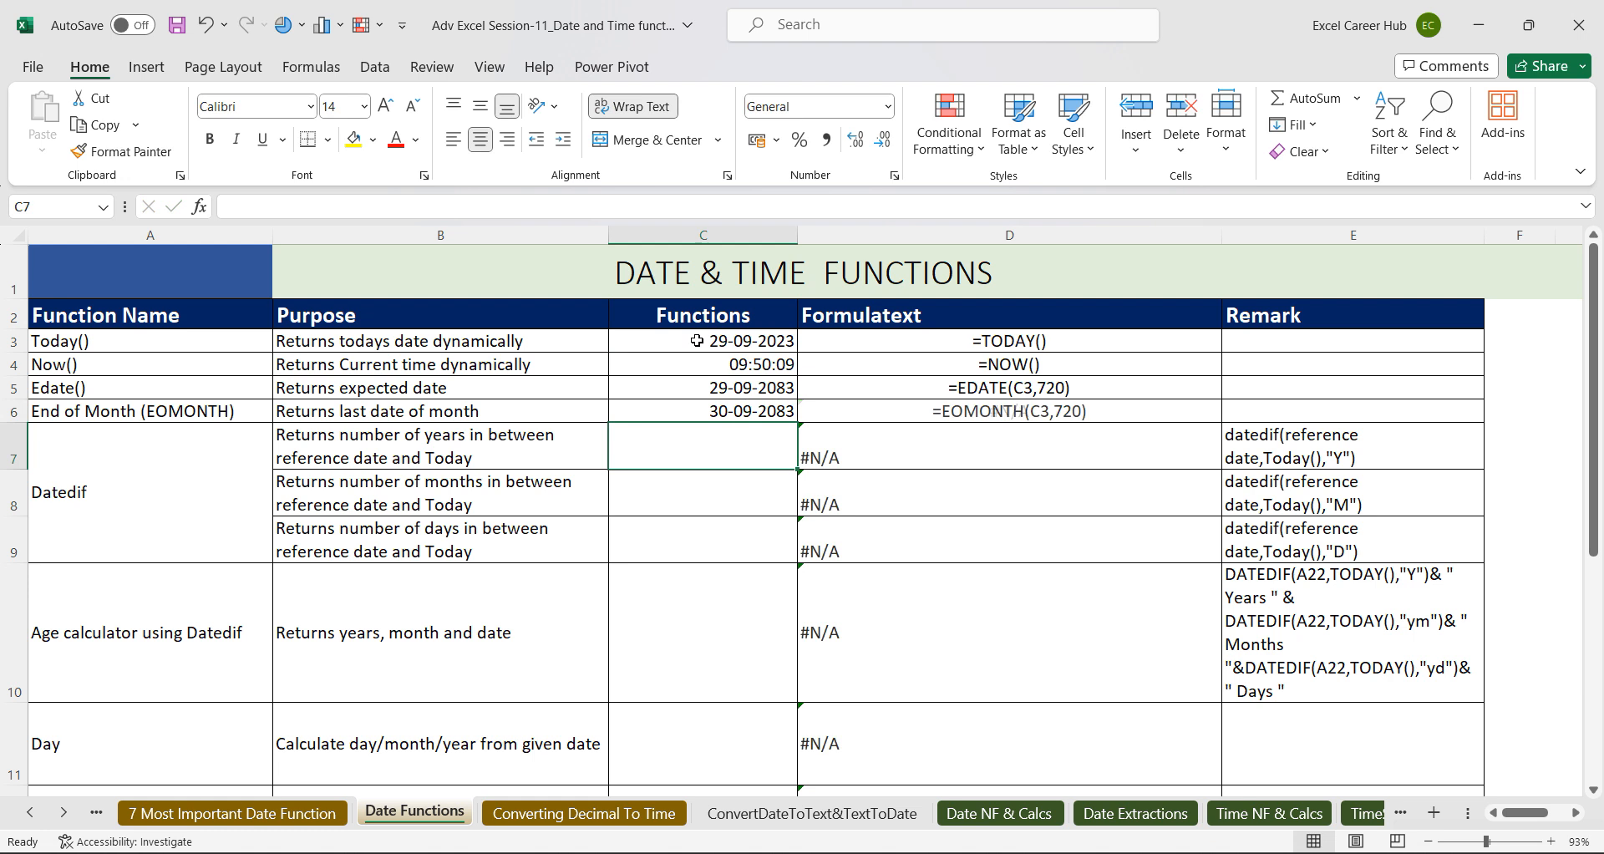
{"action": "left_click", "coordinate": [726, 410]}
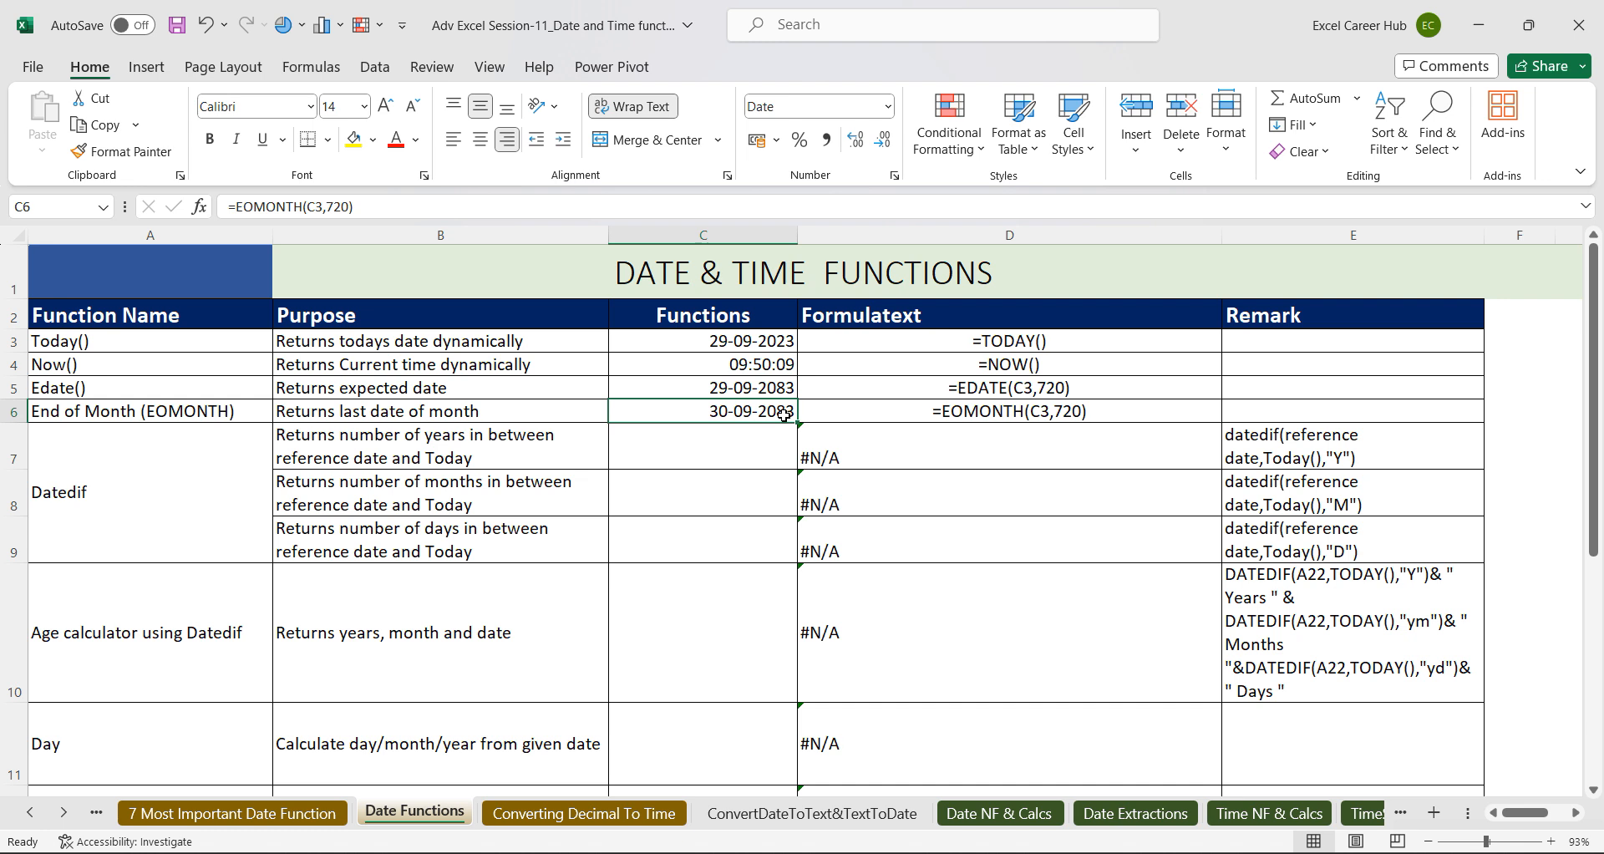
Try to enter =DATEDIF(C3,C6) in C7 without a unit argument.
{"action": "left_click", "coordinate": [740, 449]}
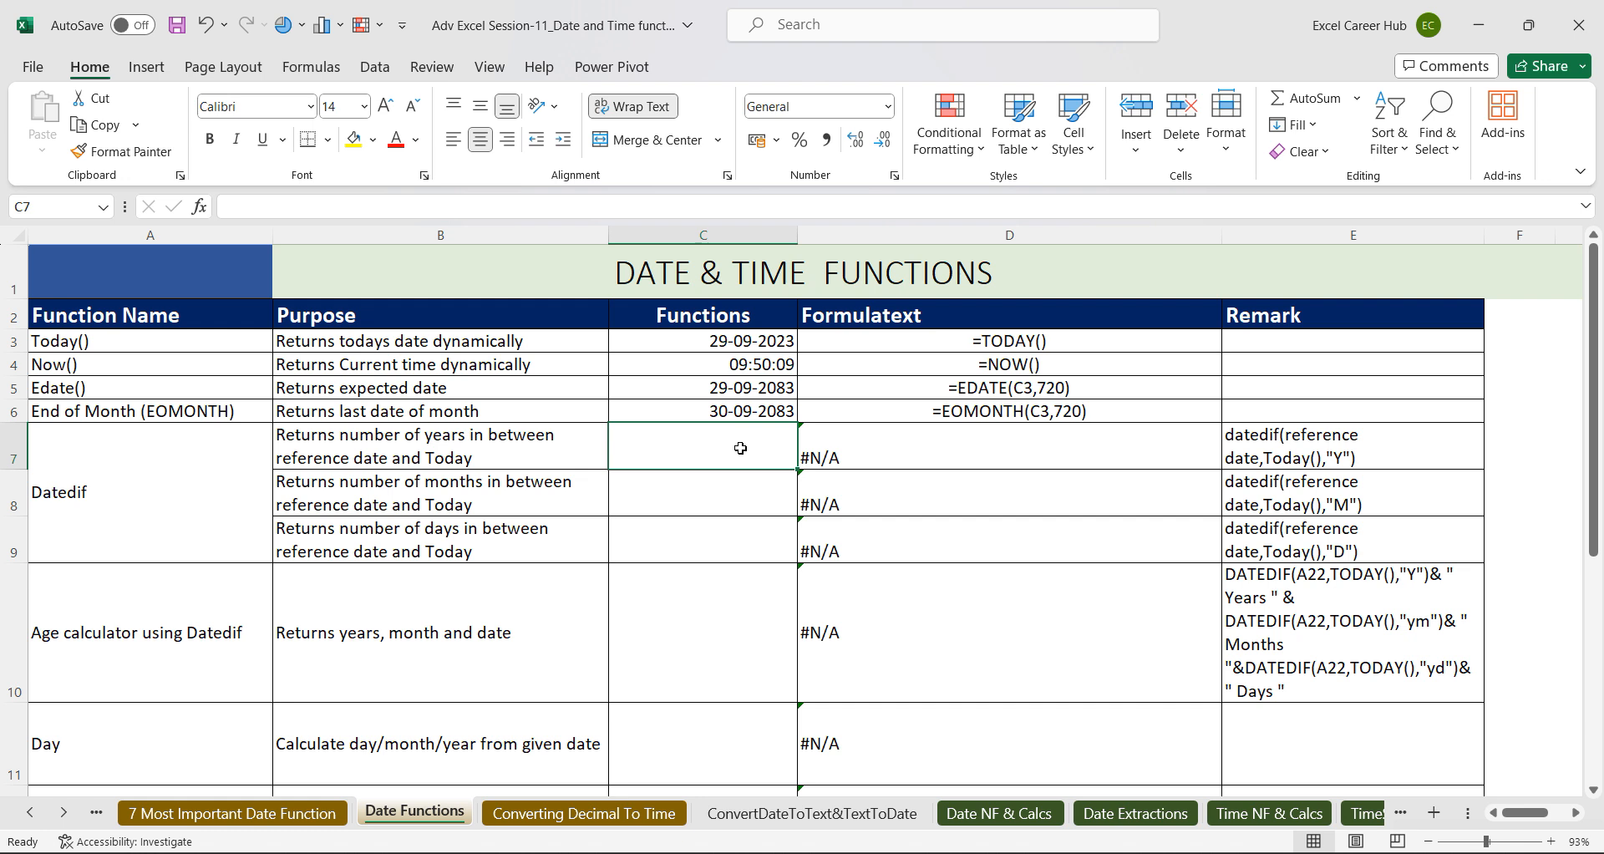
{"action": "type", "text": "="}
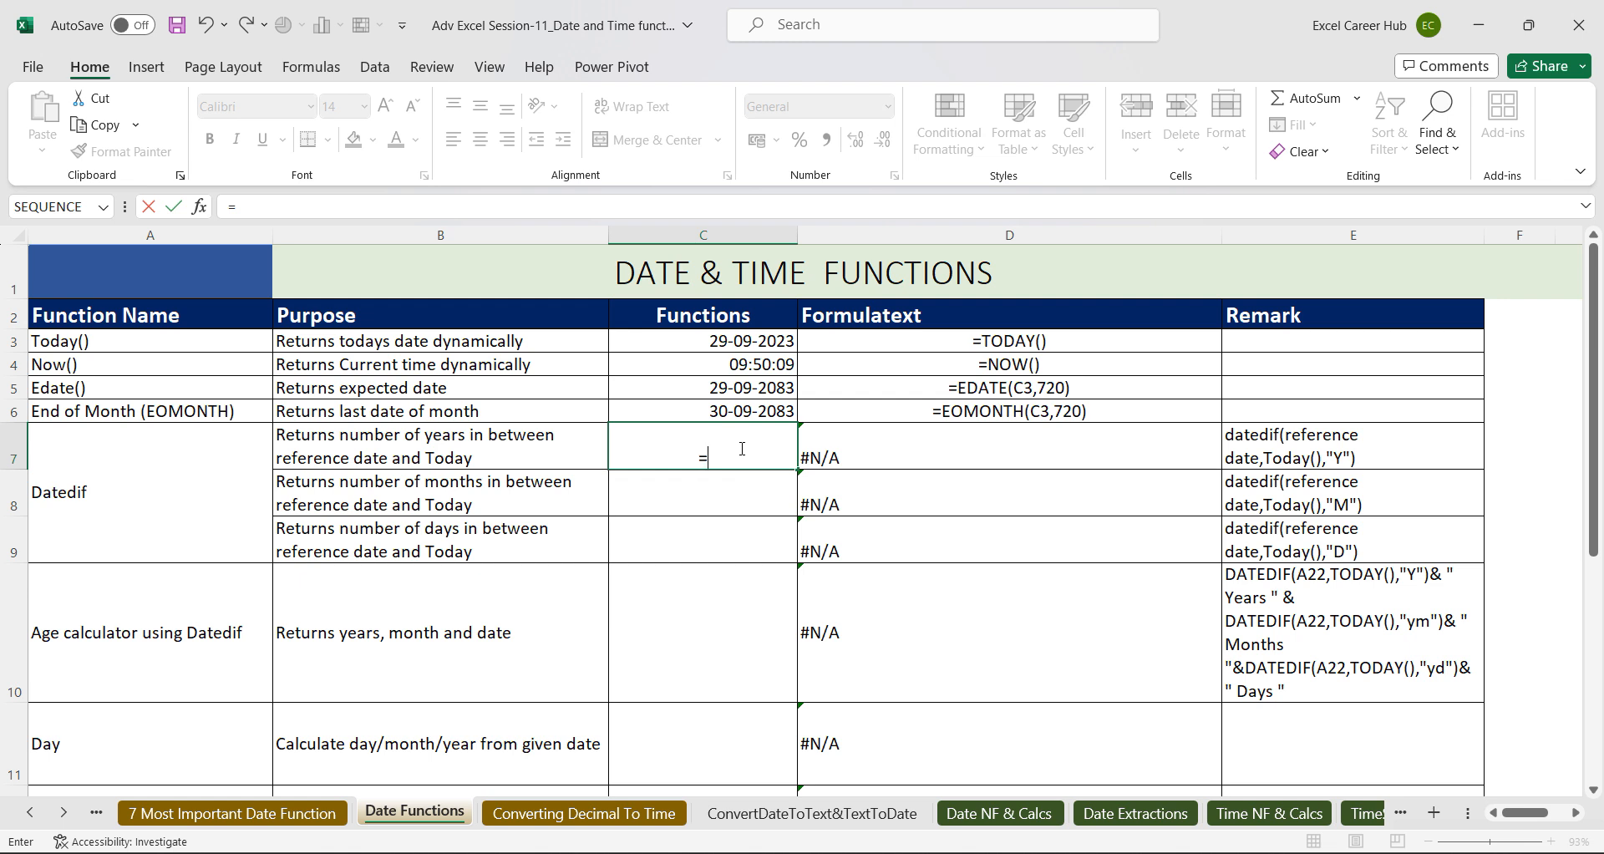
{"action": "type", "text": "datedif("}
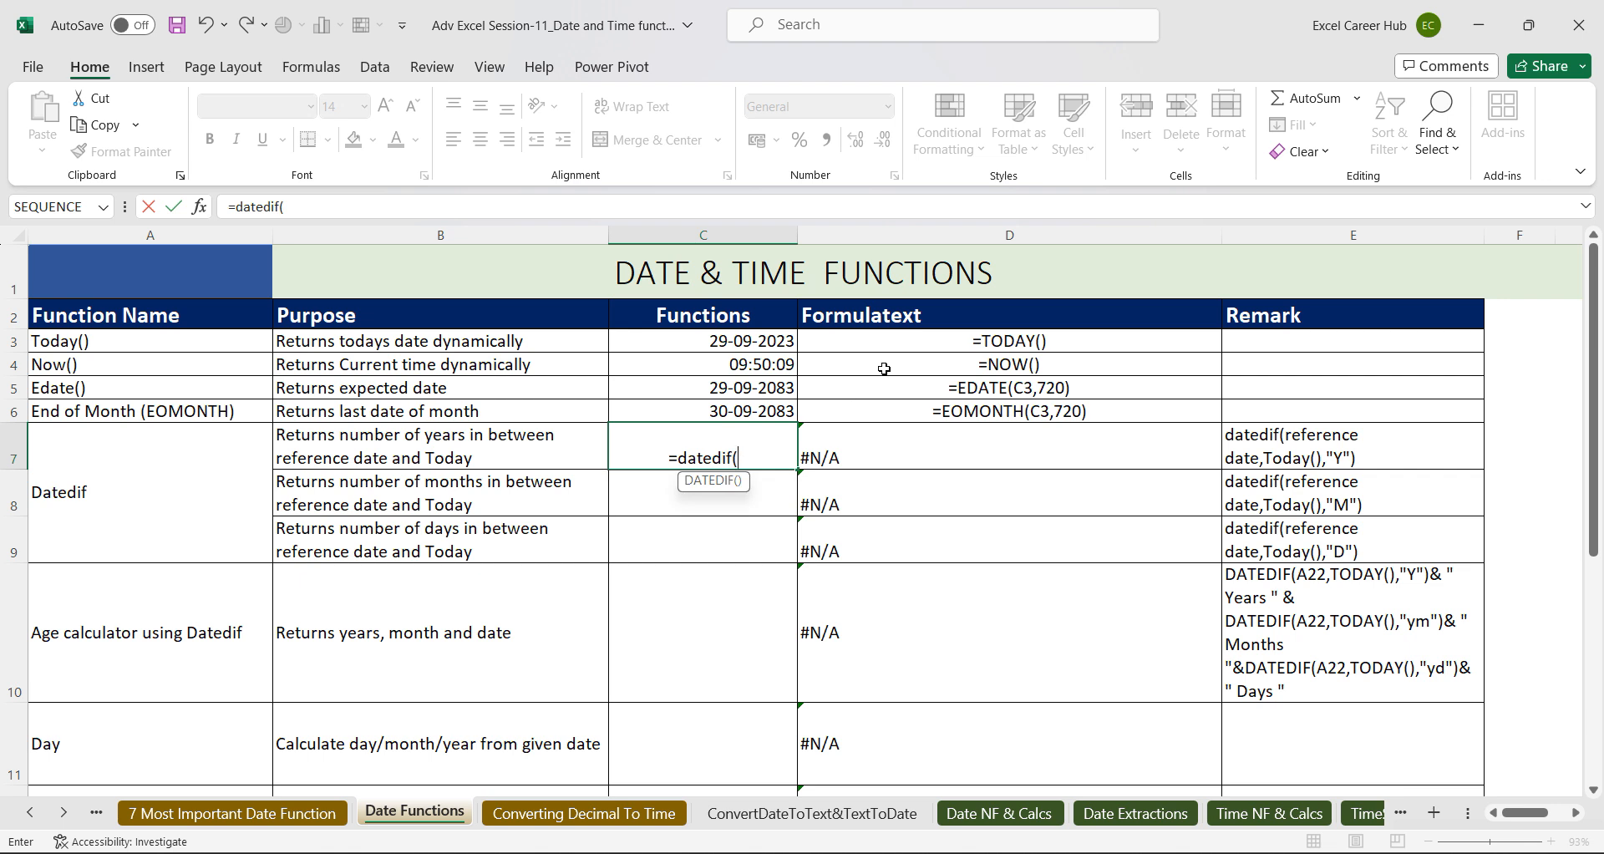
{"action": "left_click", "coordinate": [690, 344]}
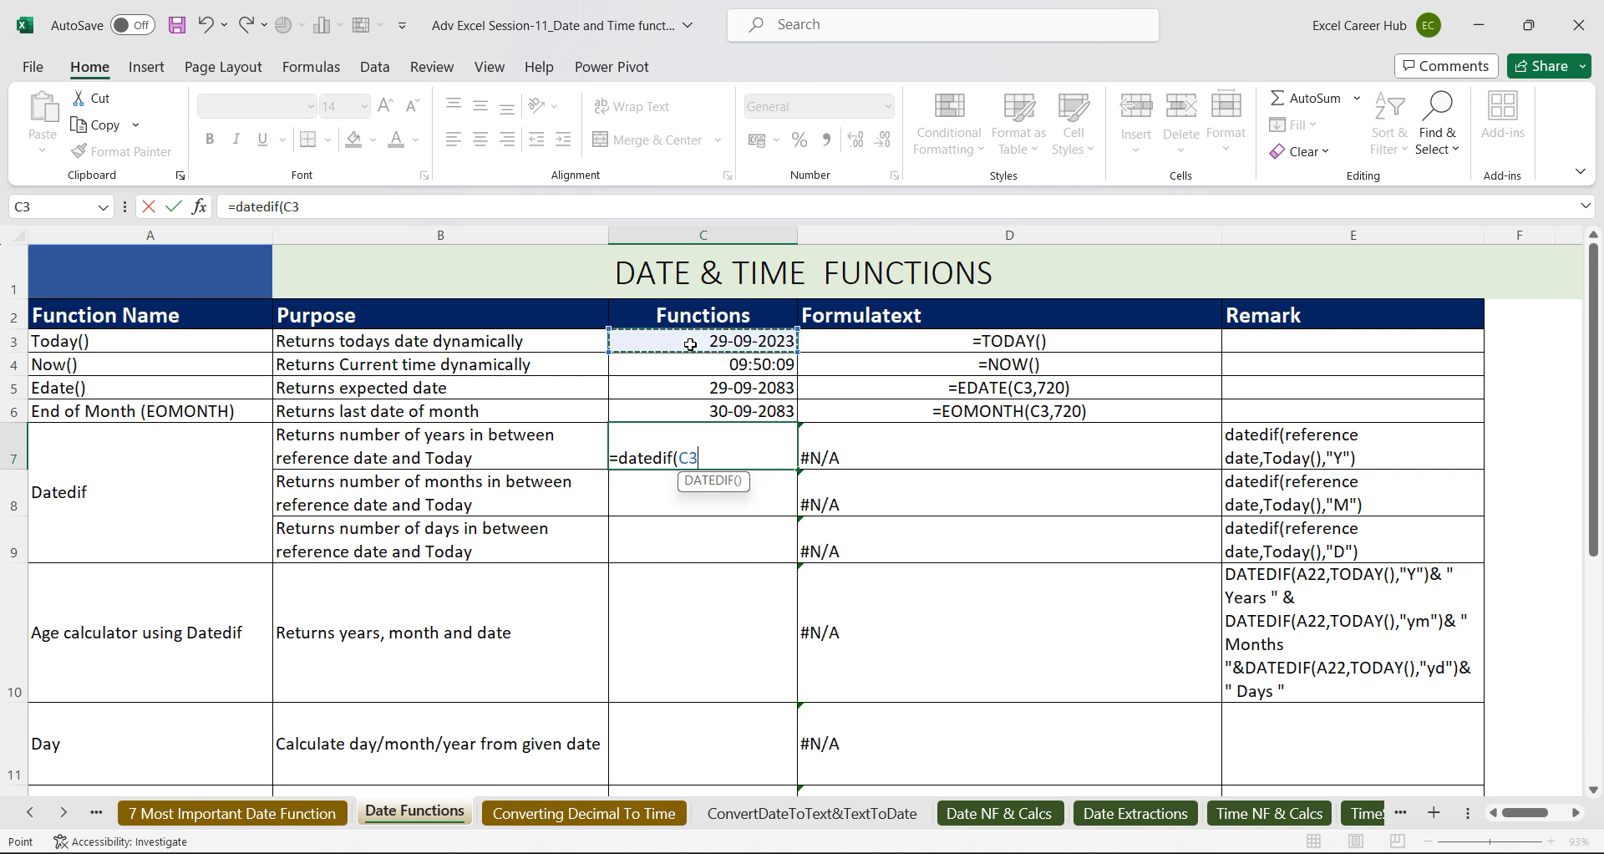
{"action": "type", "text": ","}
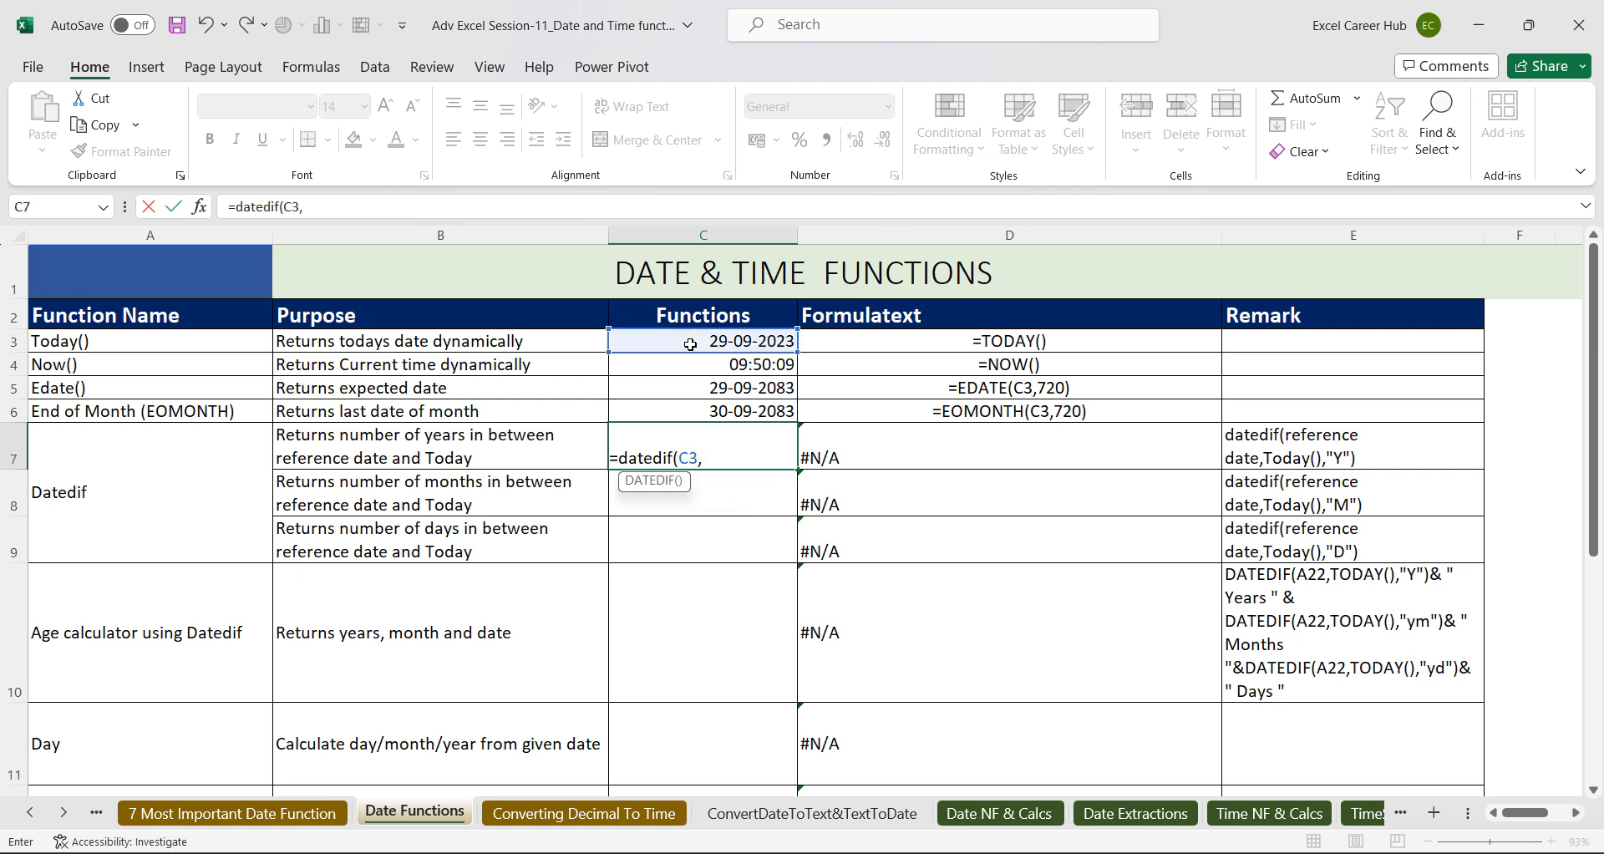
{"action": "left_click", "coordinate": [709, 413]}
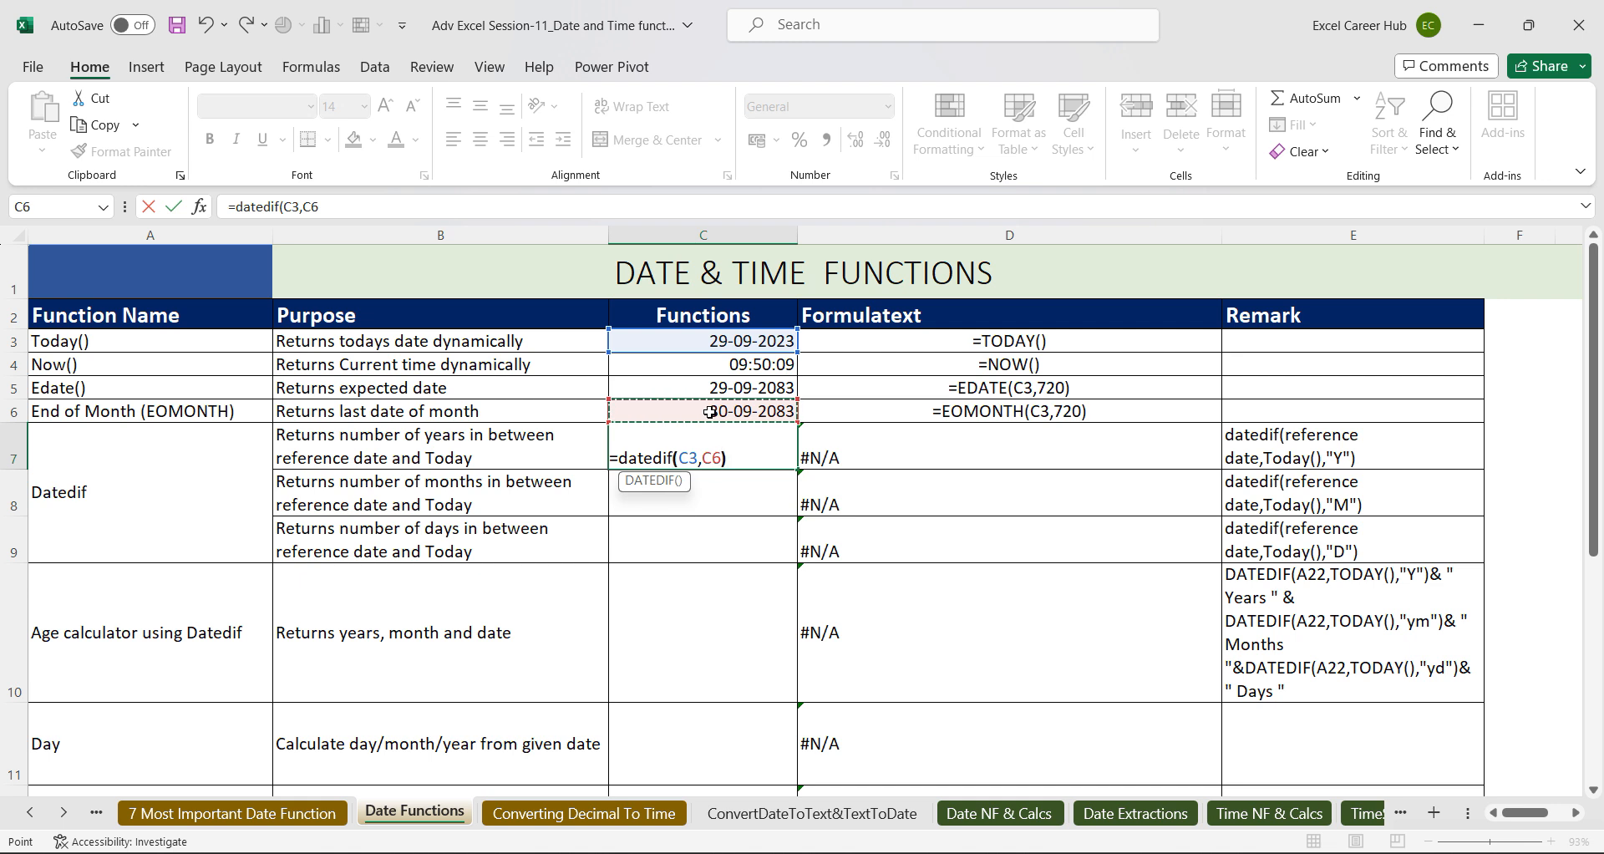
{"action": "type", "text": ")"}
{"action": "key", "text": "Return"}
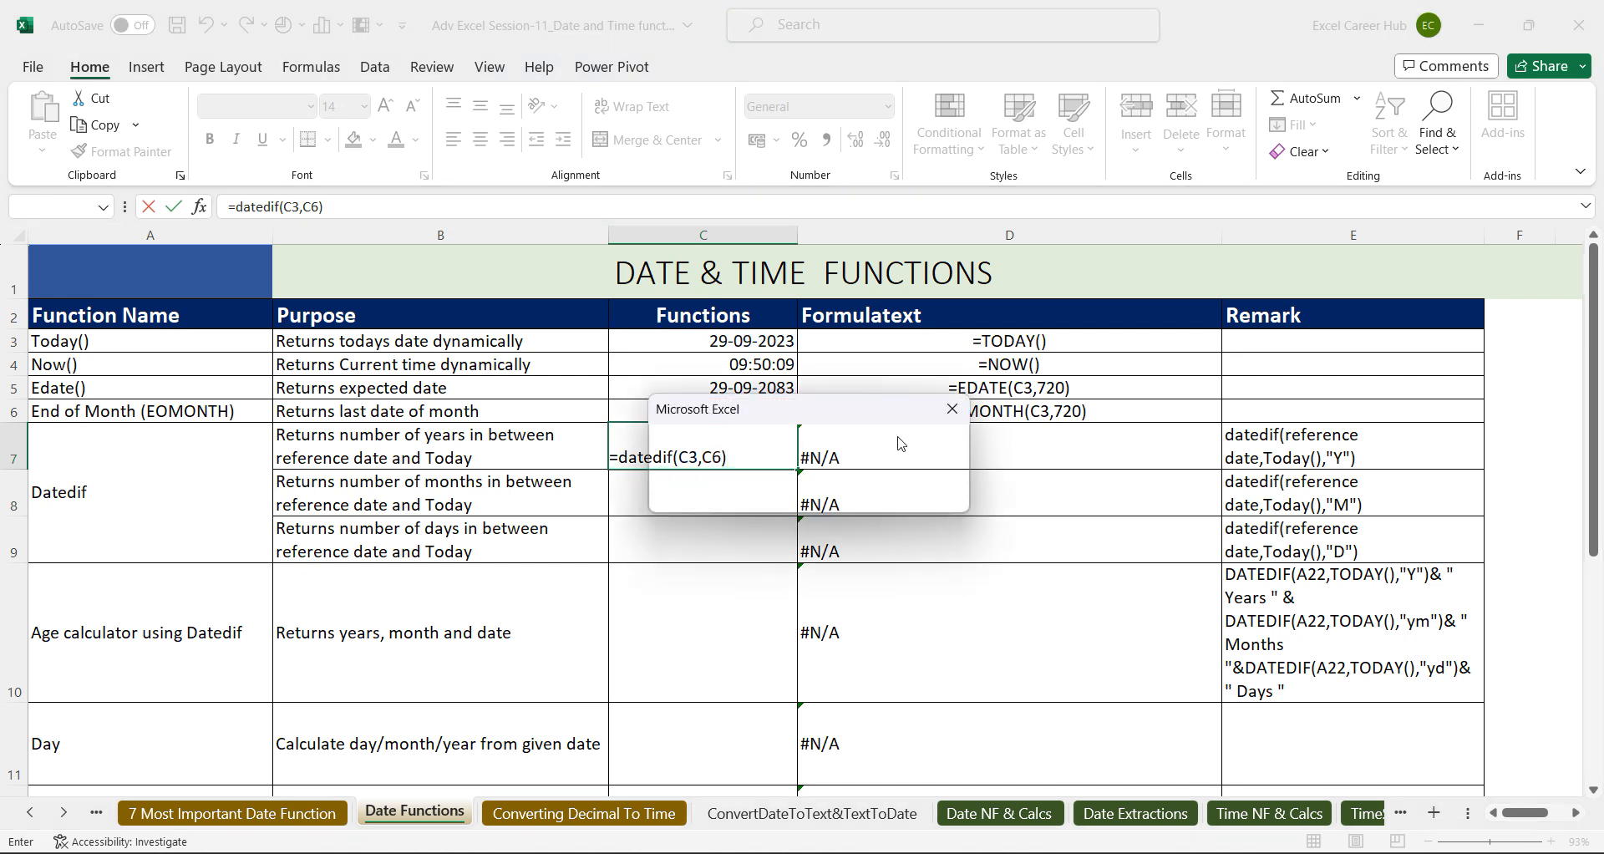
{"action": "left_click", "coordinate": [956, 415]}
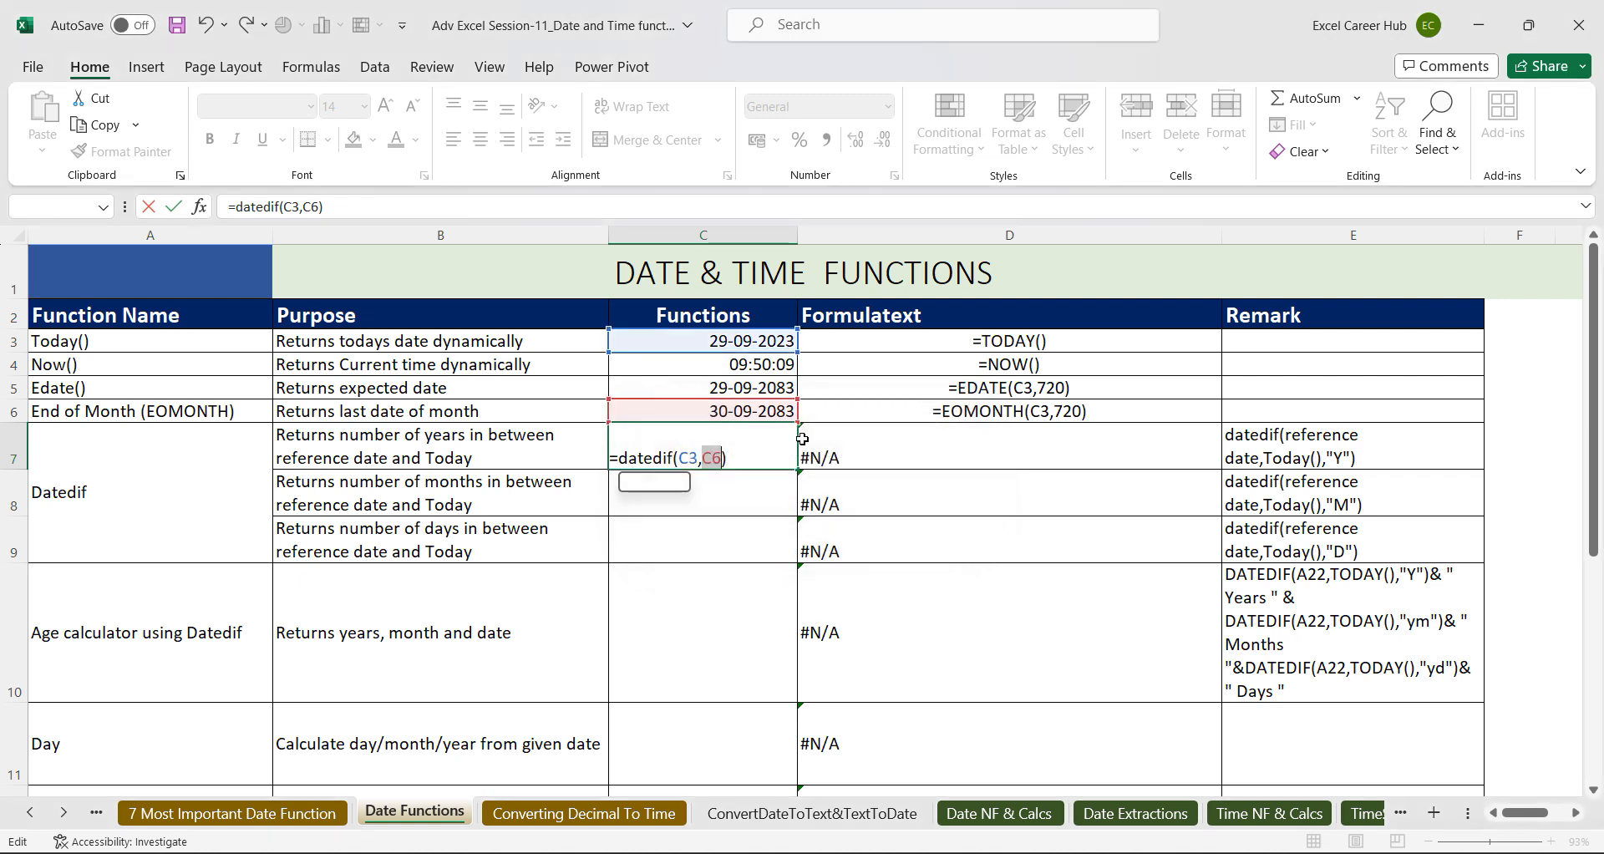
Complete the C7 formula as =DATEDIF(C3,C6,"Y") to count the years between the two dates, and check it.
{"action": "left_click", "coordinate": [722, 458]}
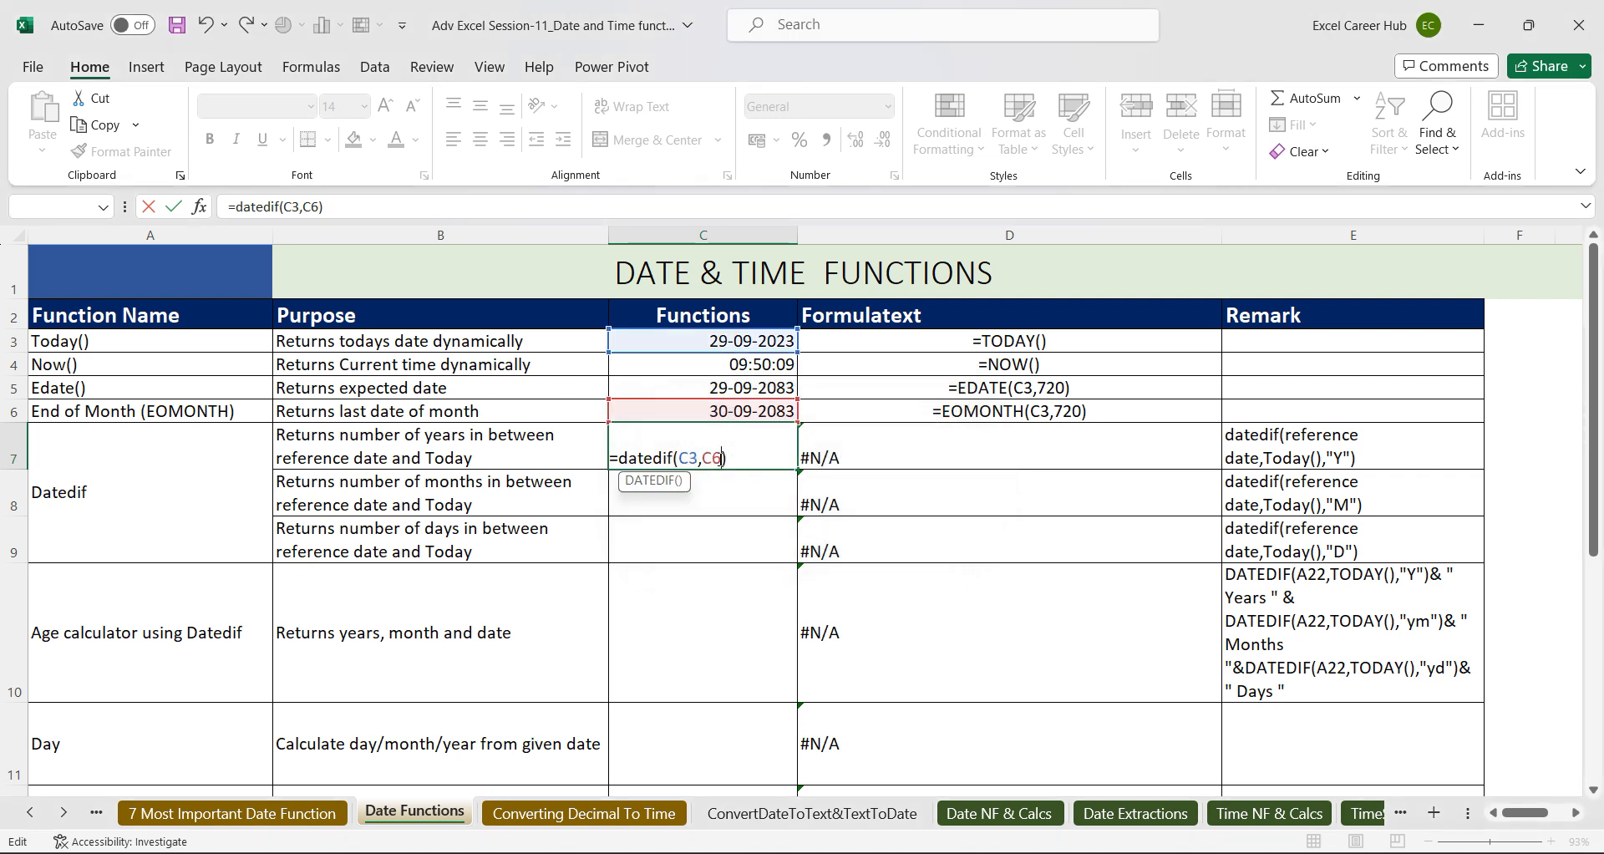
{"action": "type", "text": ",\"Y\""}
{"action": "left_click", "coordinate": [768, 458]}
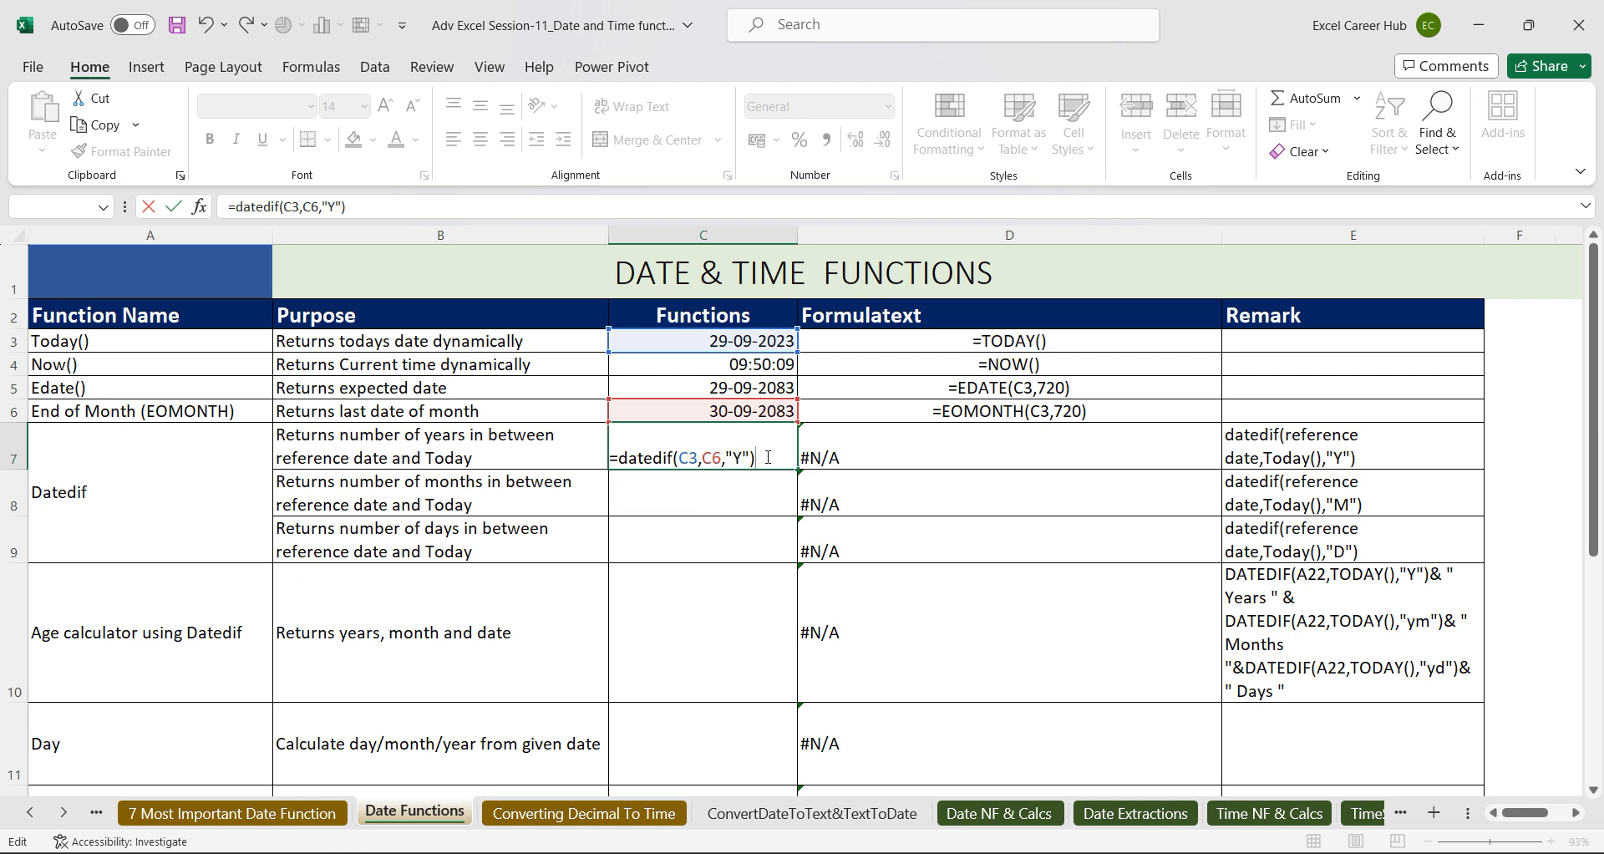
{"action": "key", "text": "Return"}
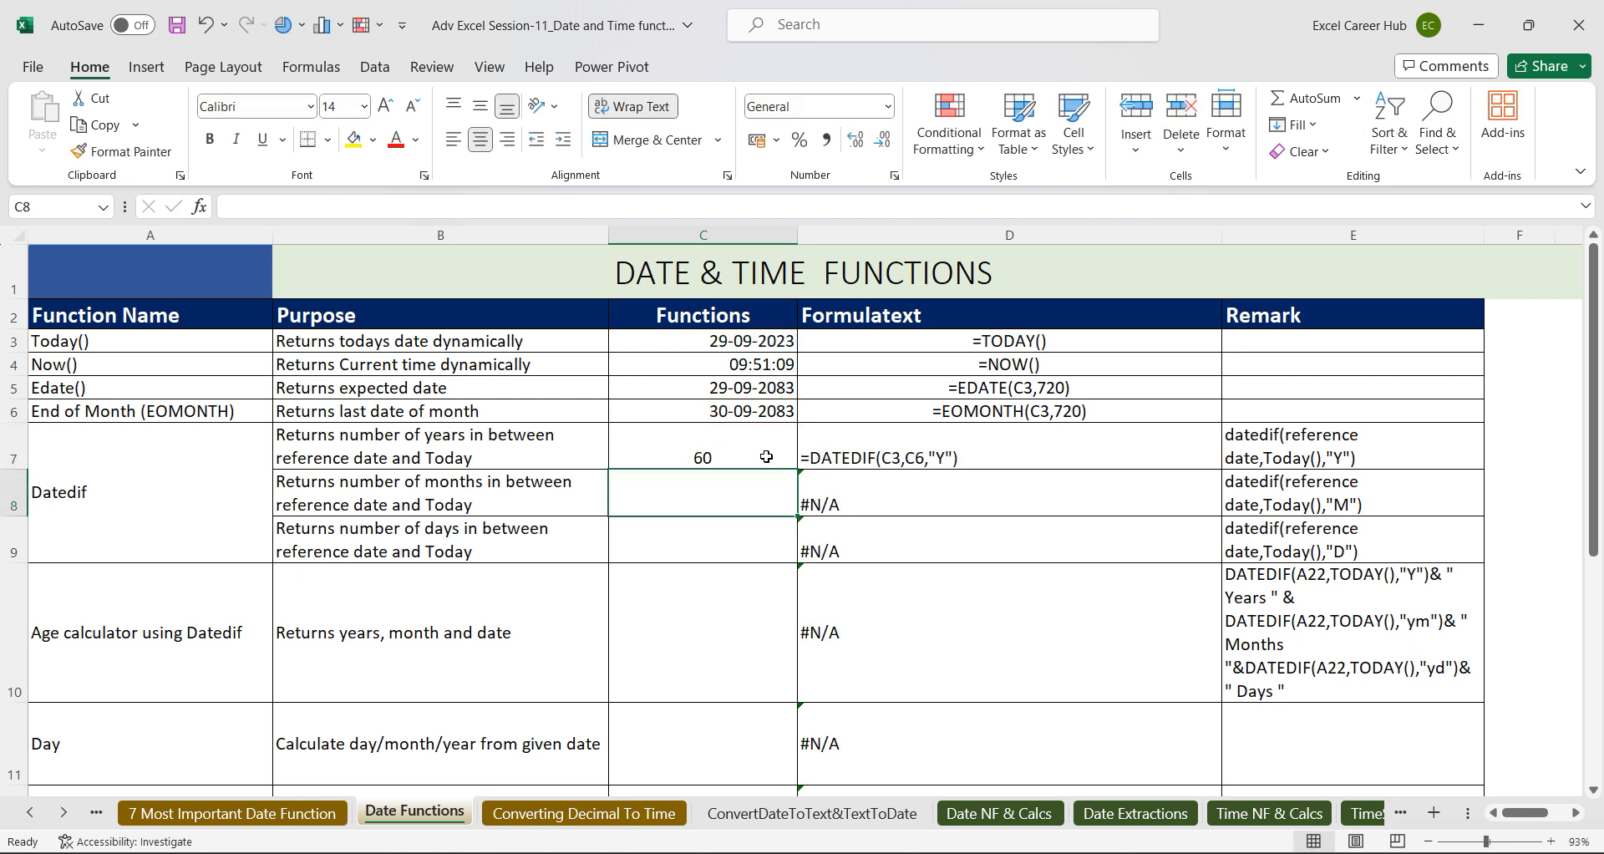
{"action": "left_click", "coordinate": [708, 457]}
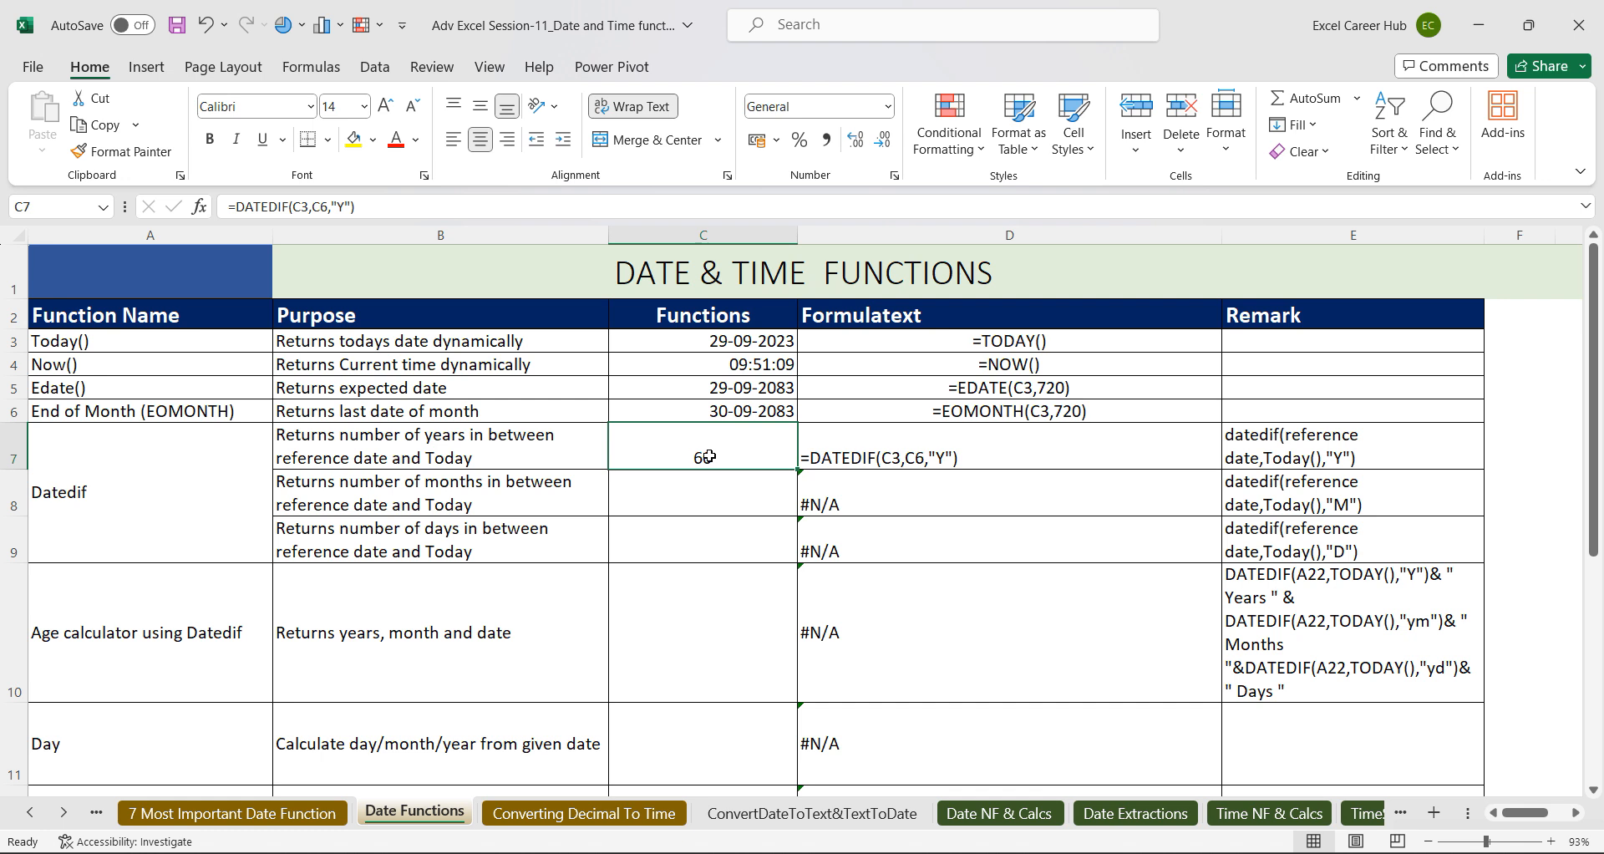
Enter =DATEDIF(C3,C6,"M") in C8 to count the months between the two dates, and check the formula.
{"action": "left_click", "coordinate": [702, 507]}
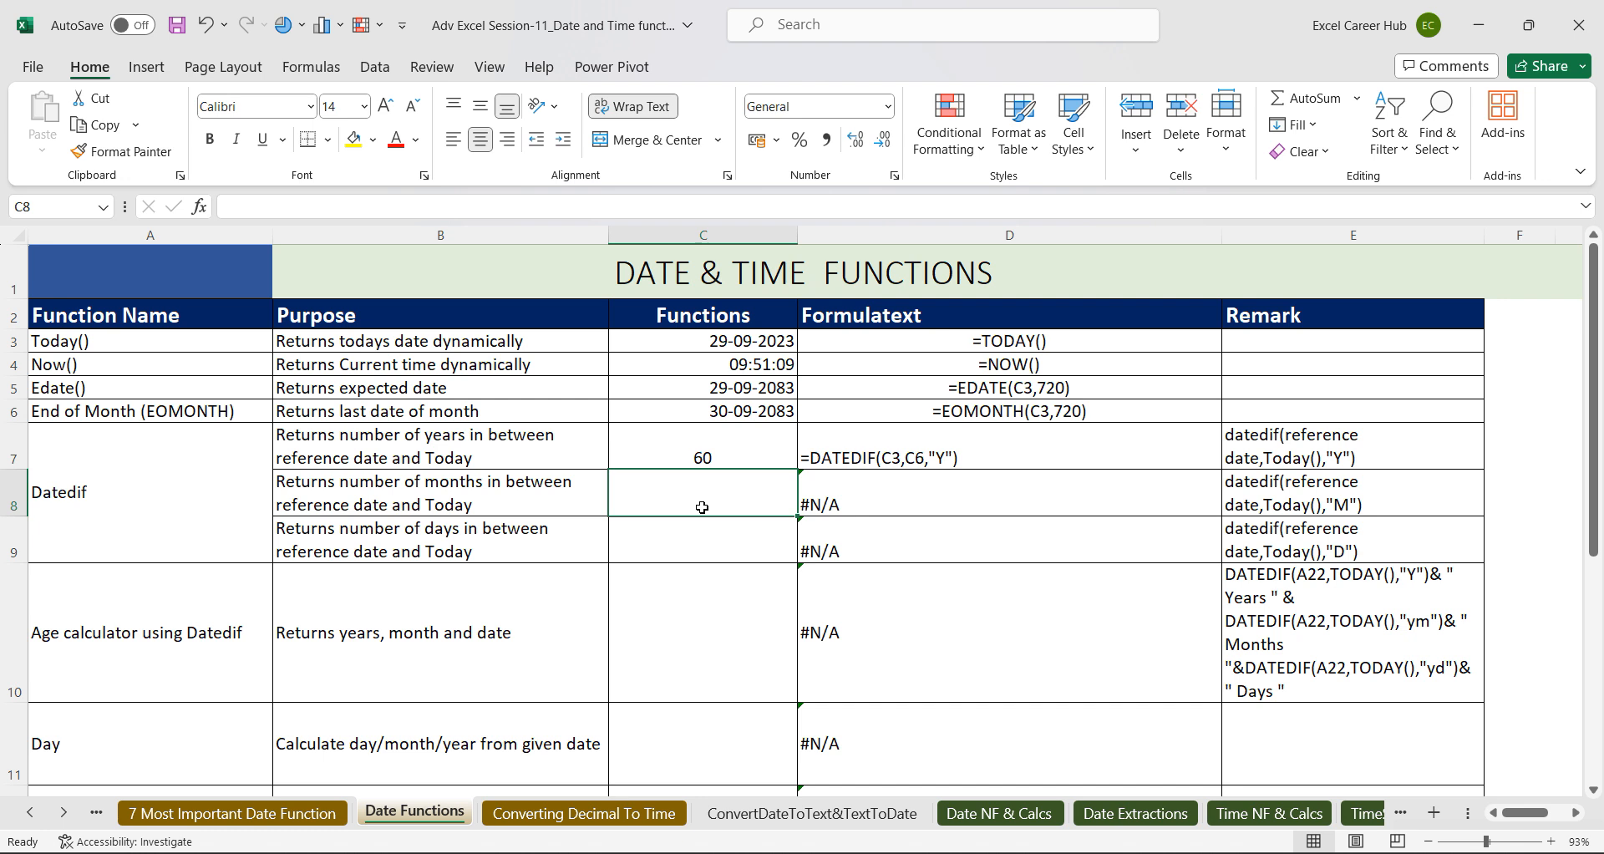
{"action": "type", "text": "="}
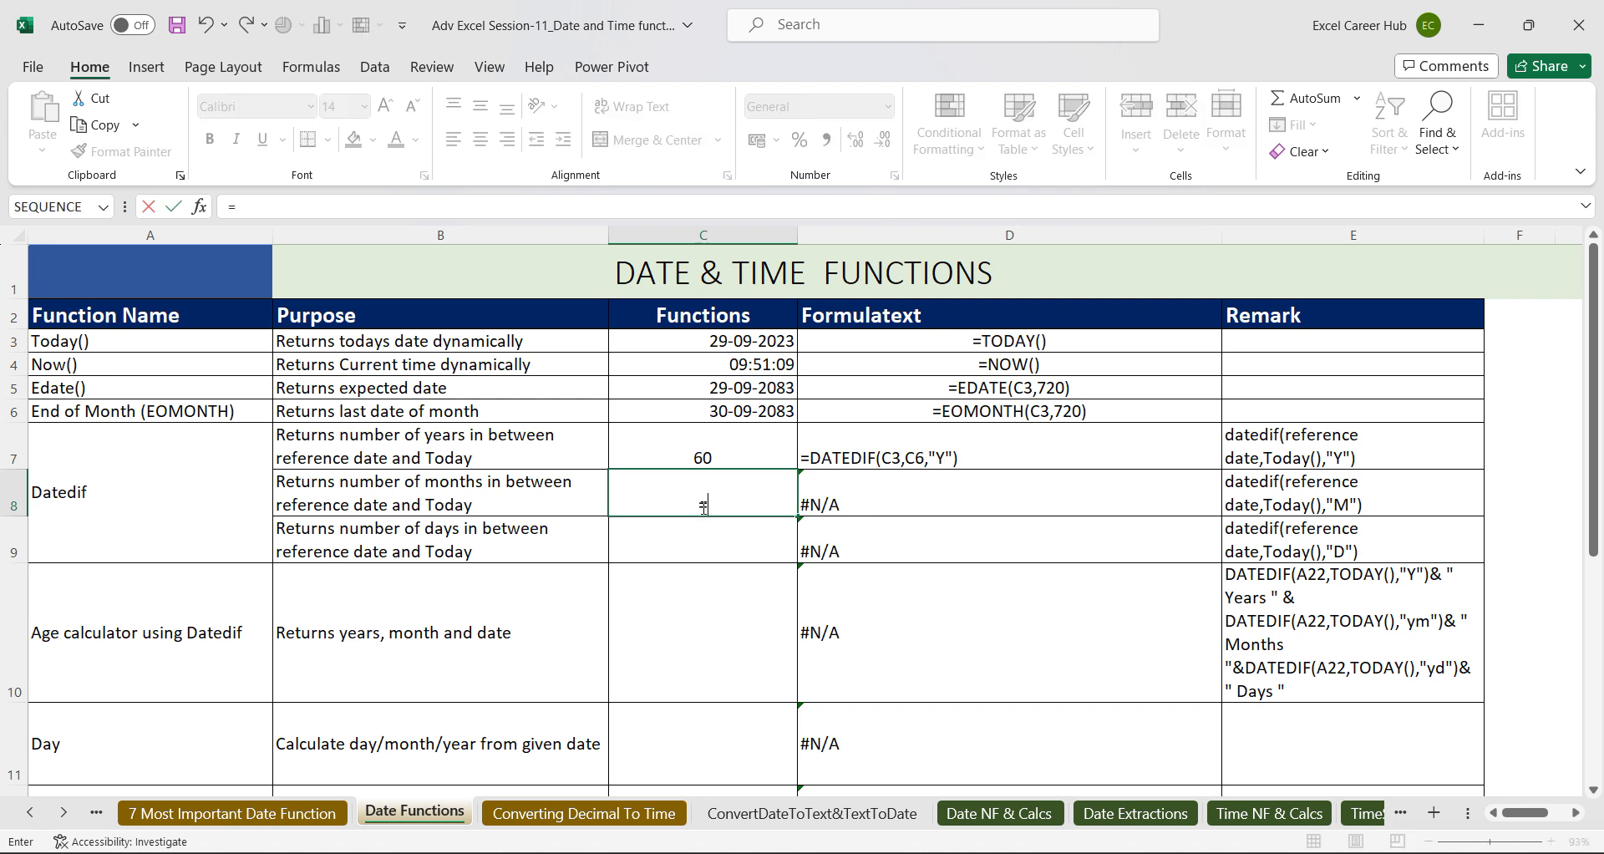
{"action": "type", "text": "datedif("}
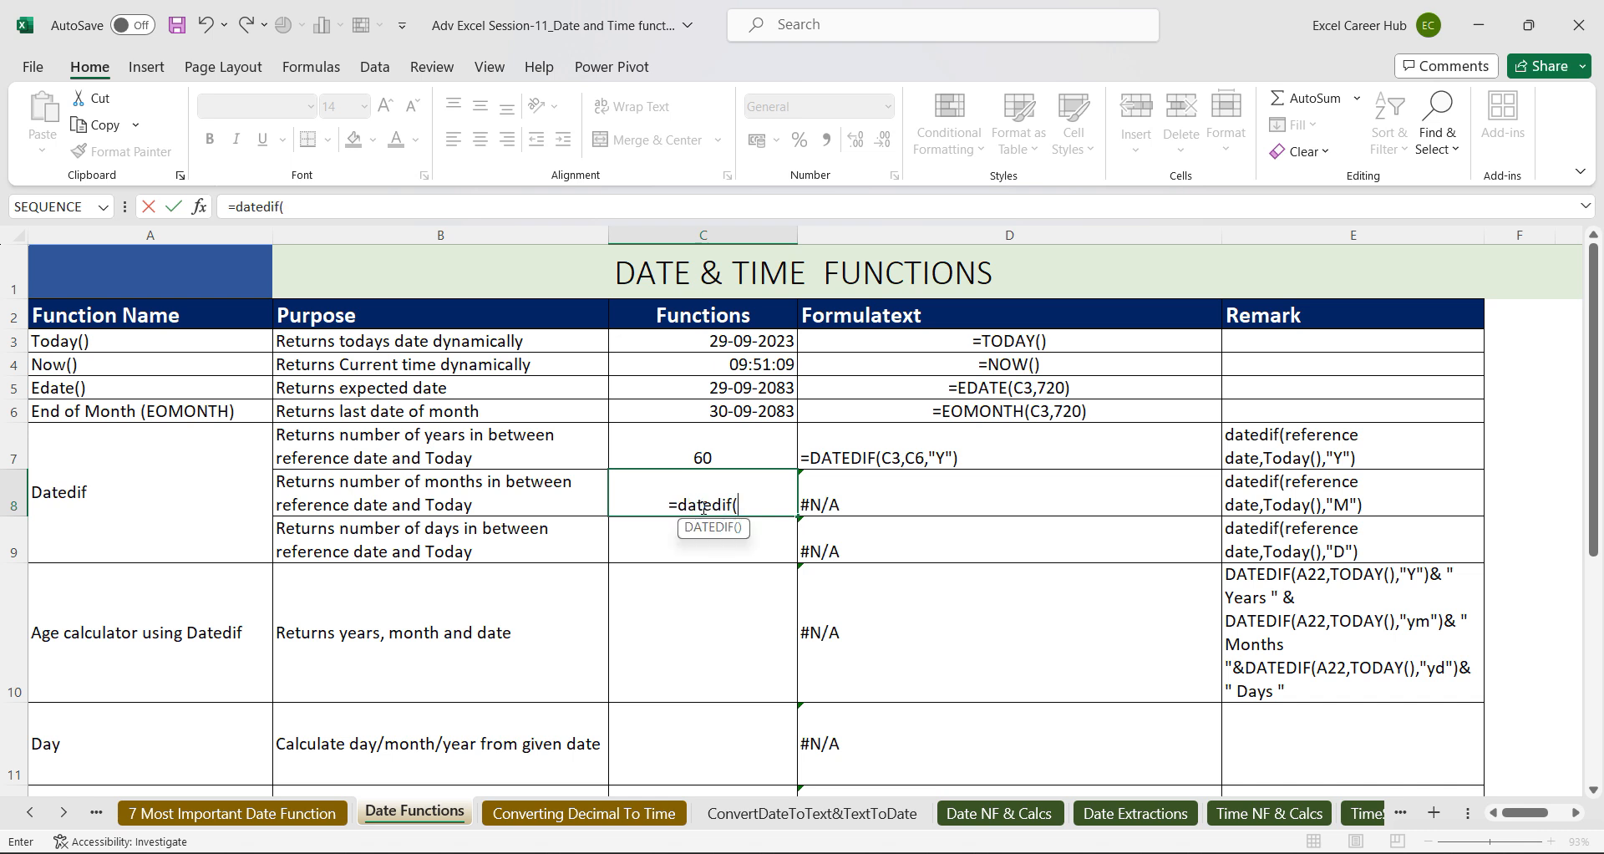
{"action": "left_click", "coordinate": [724, 343]}
{"action": "type", "text": ","}
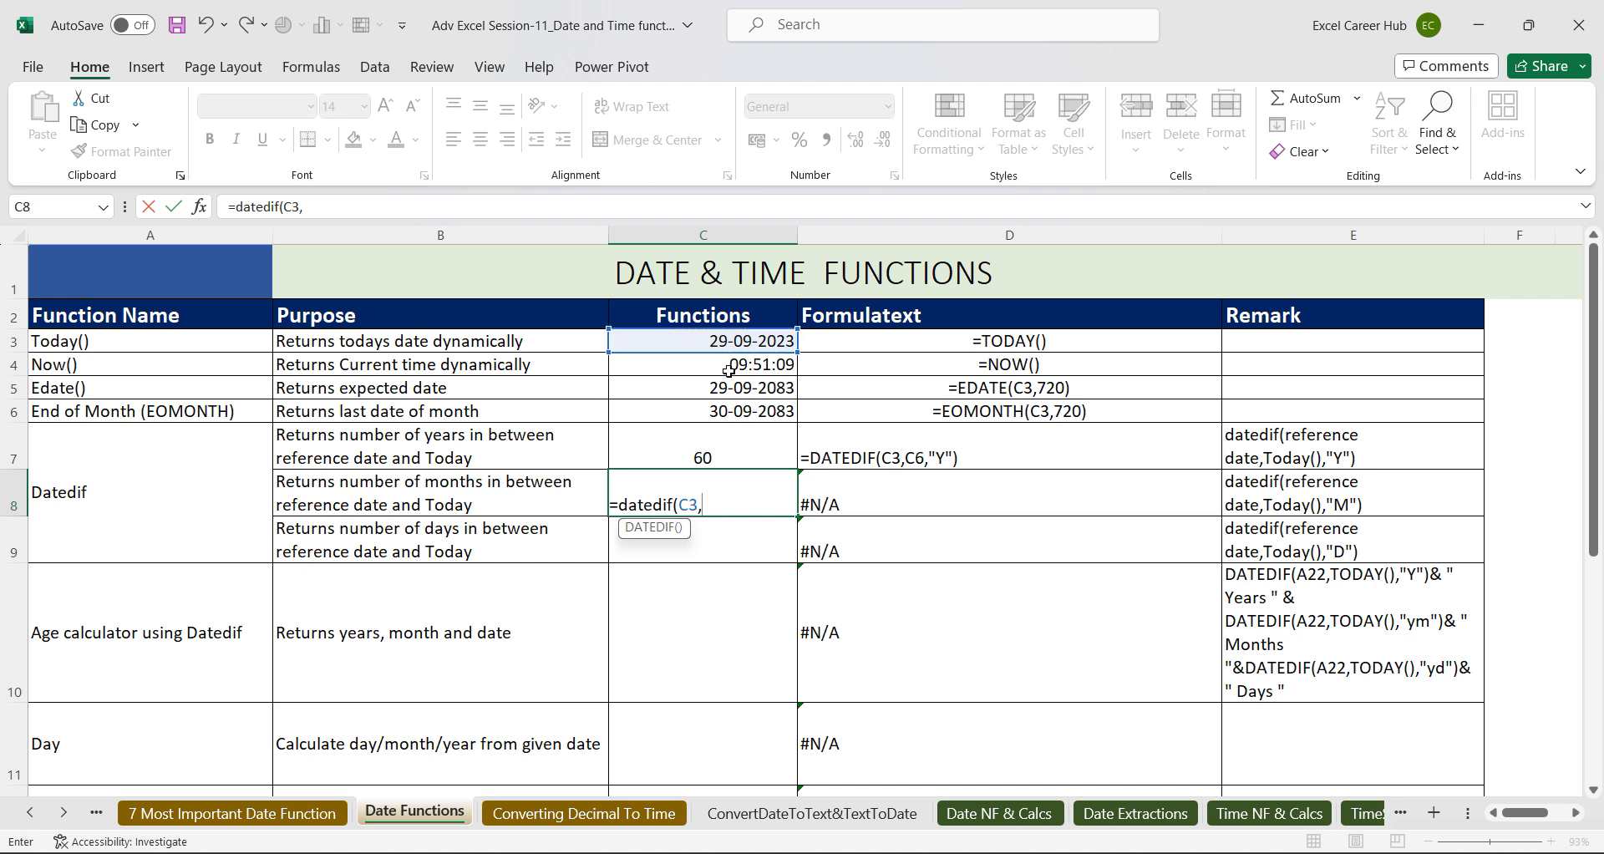
{"action": "left_click", "coordinate": [701, 411]}
{"action": "type", "text": ","}
{"action": "type", "text": "\"M\")"}
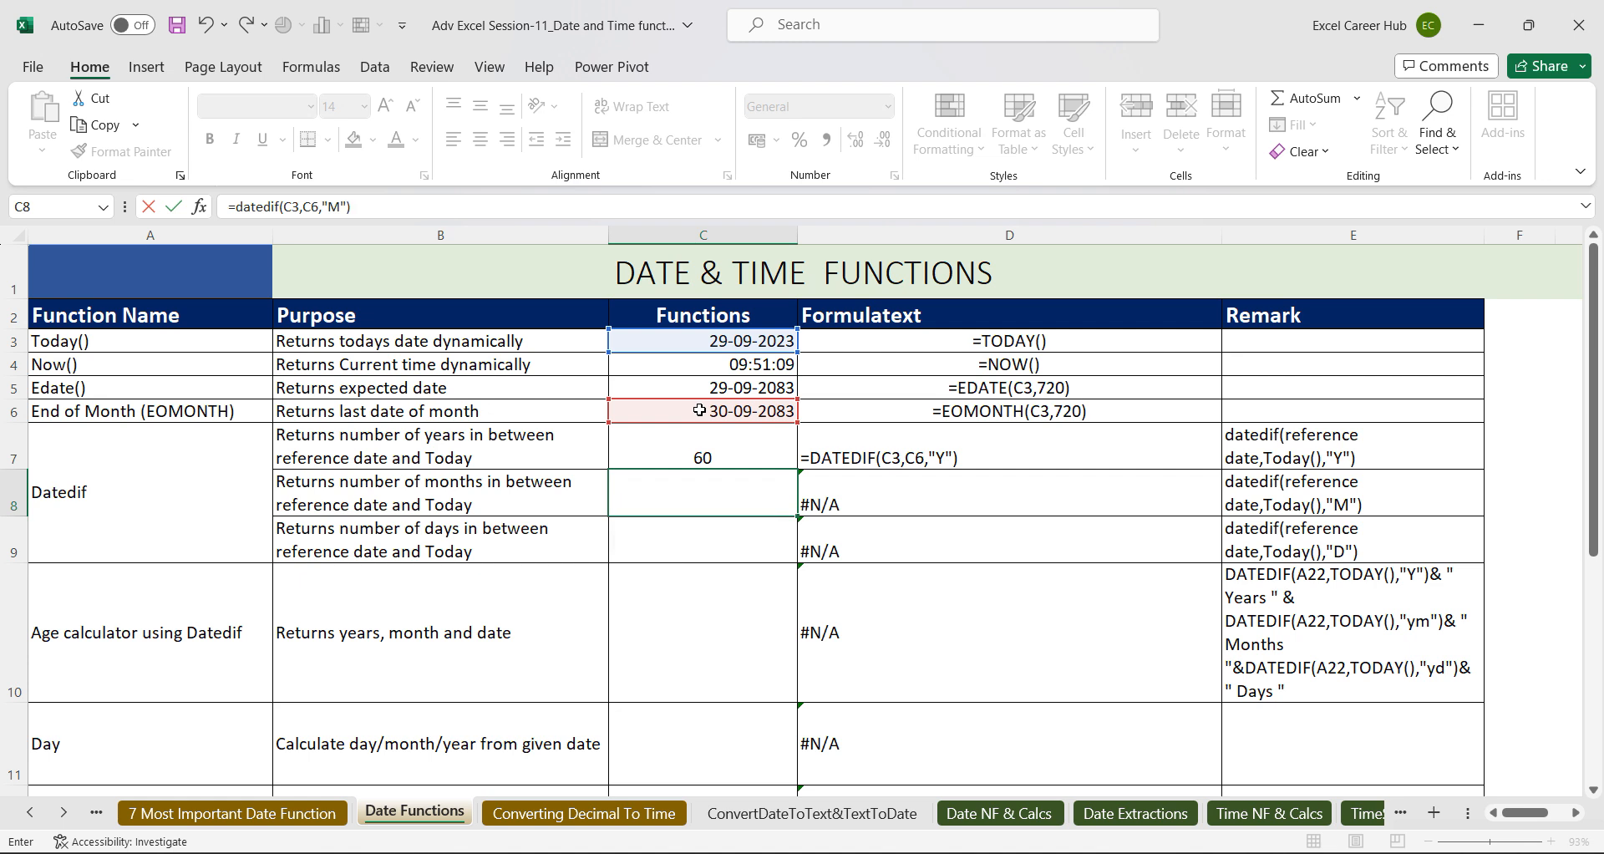
{"action": "key", "text": "Return"}
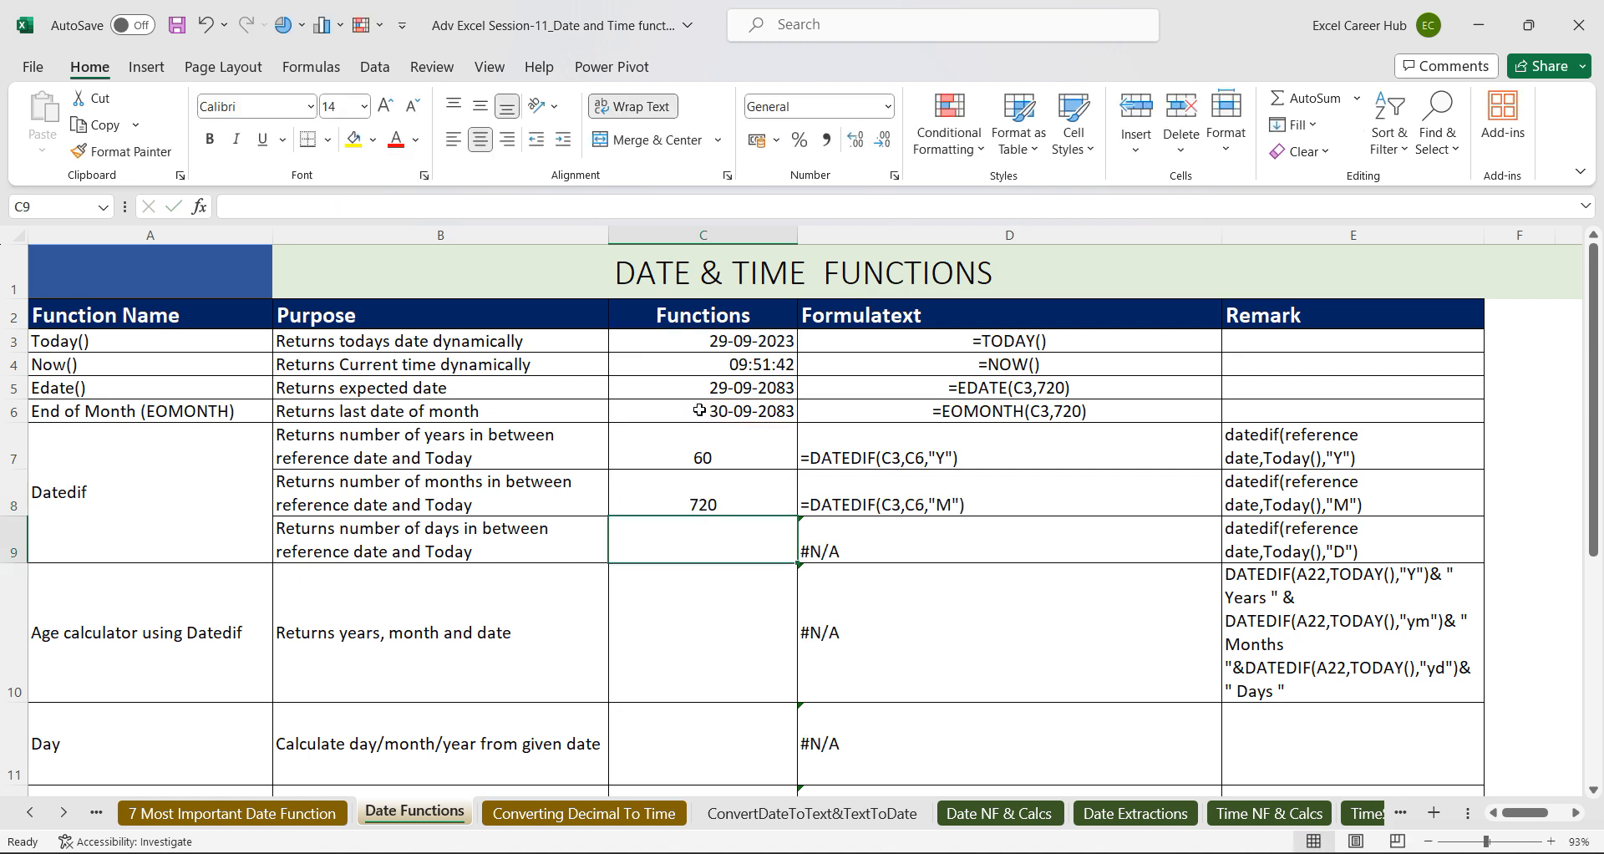
{"action": "left_click", "coordinate": [761, 500]}
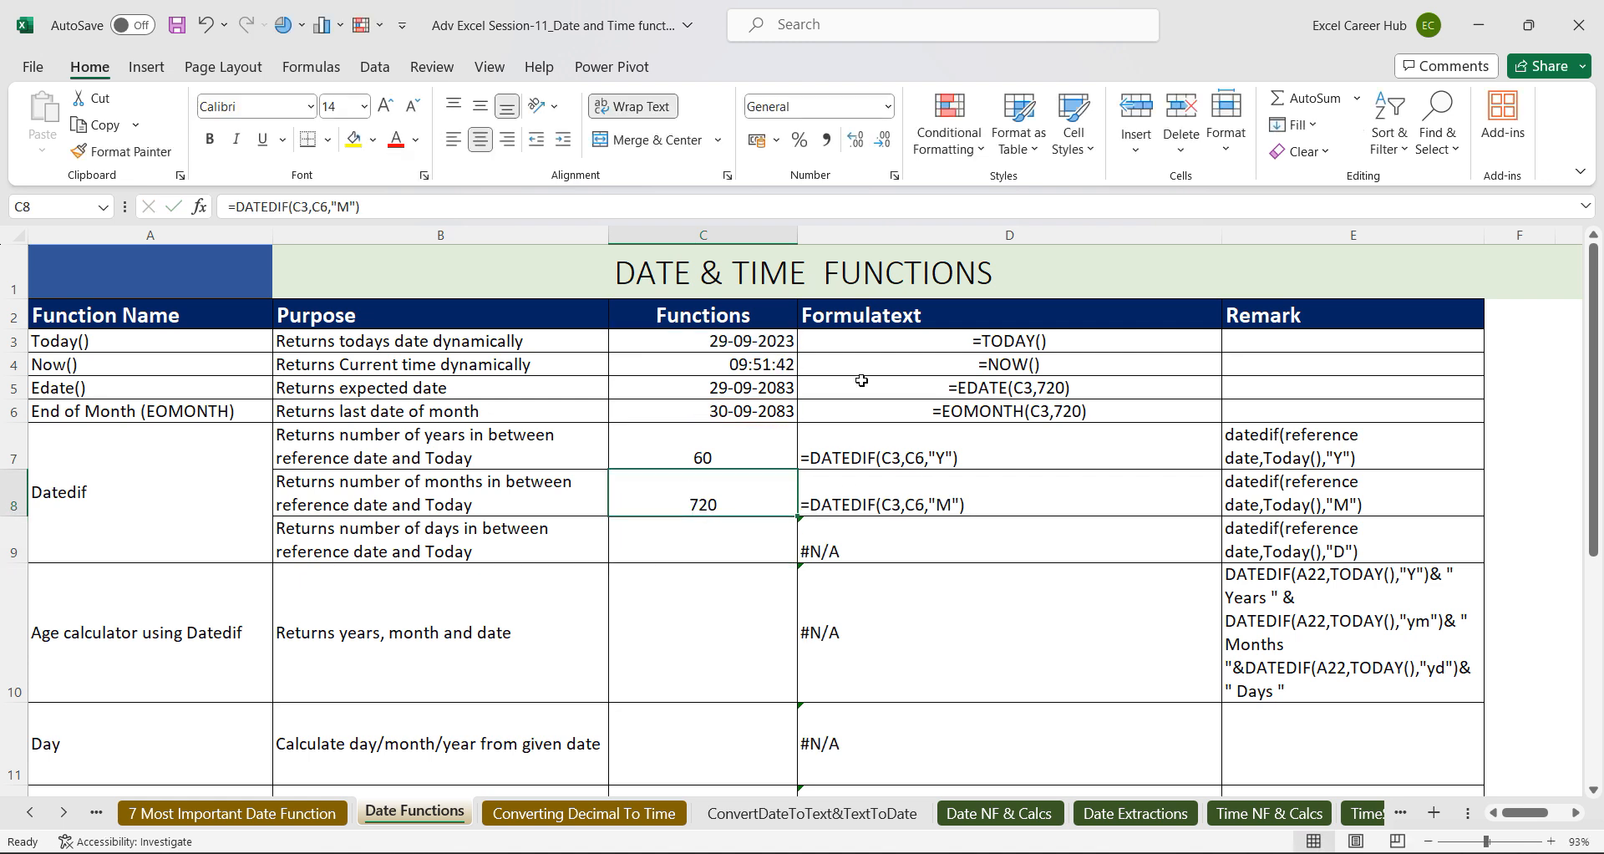
Enter =DATEDIF(C3,C6,"d") in C9 to count the days between the two dates.
{"action": "left_click", "coordinate": [738, 538]}
{"action": "type", "text": "=da"}
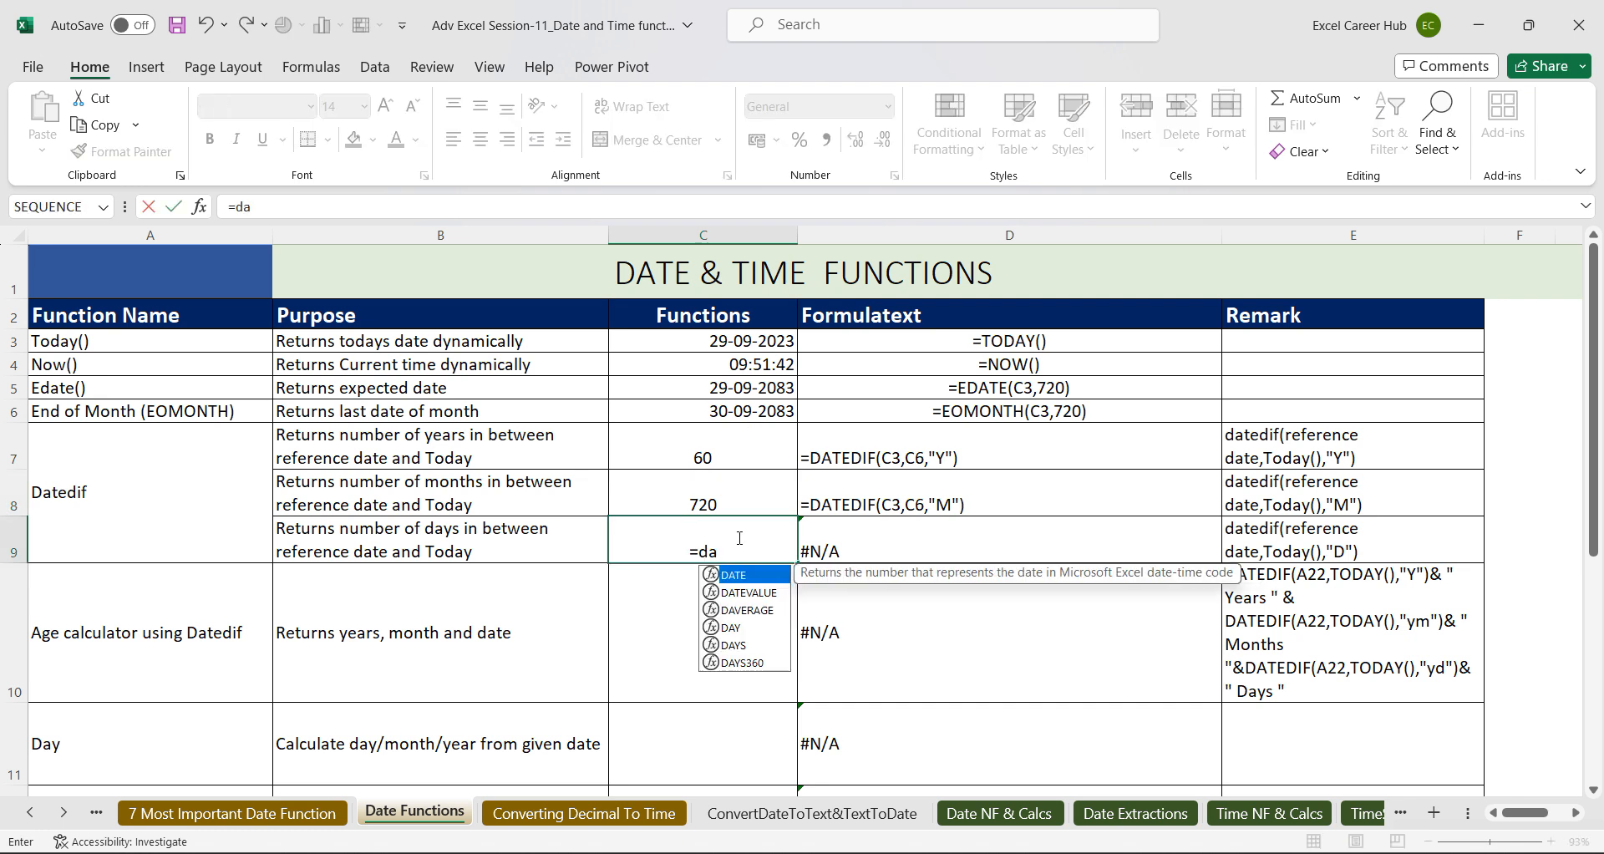
{"action": "type", "text": "tedif"}
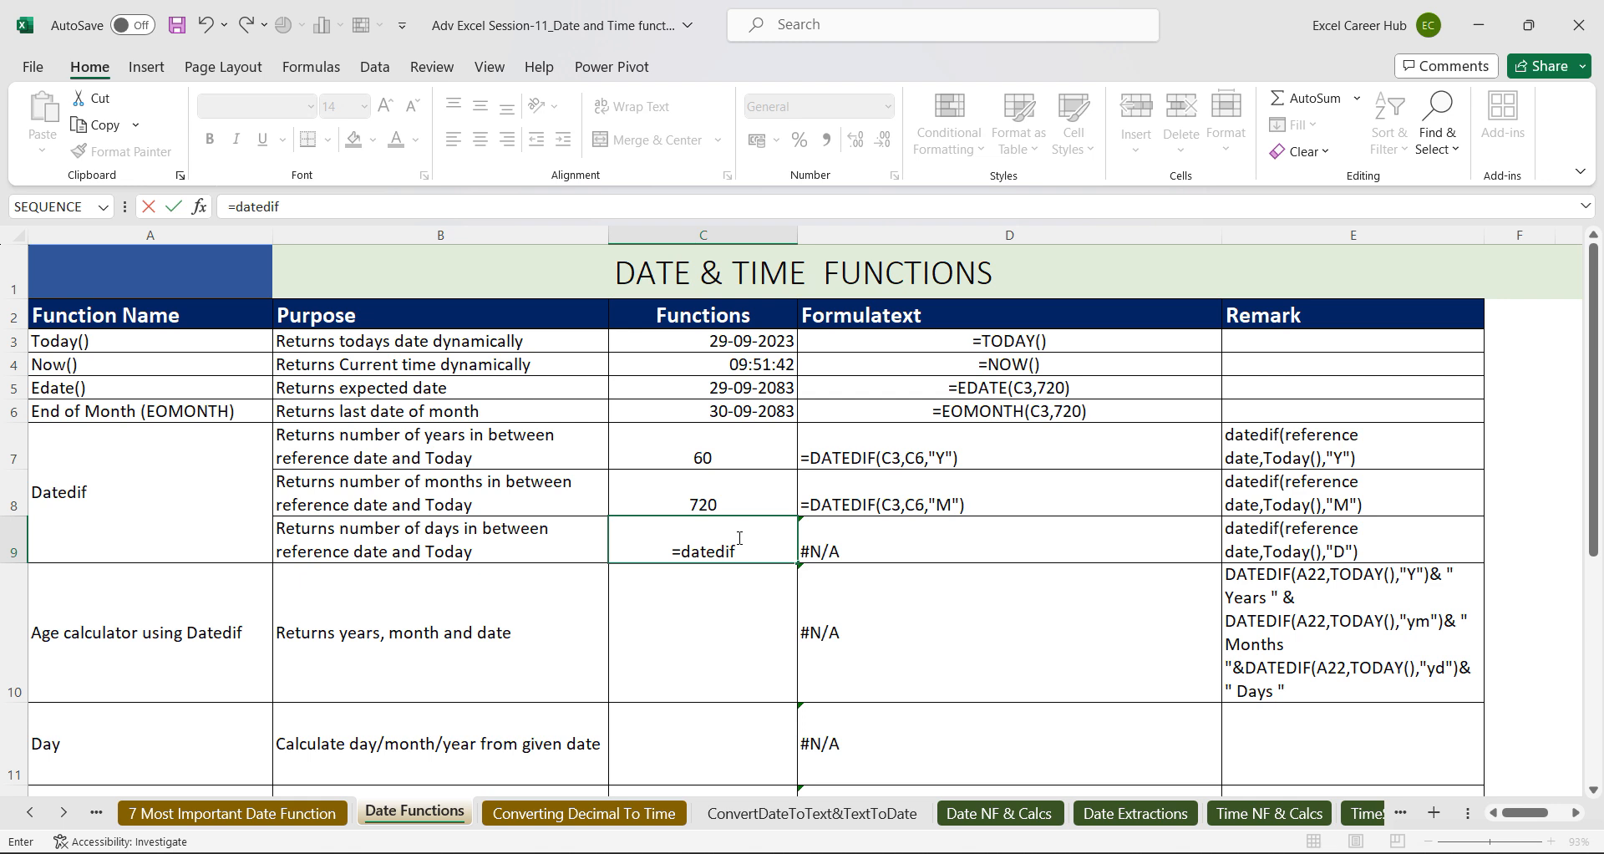
{"action": "type", "text": "("}
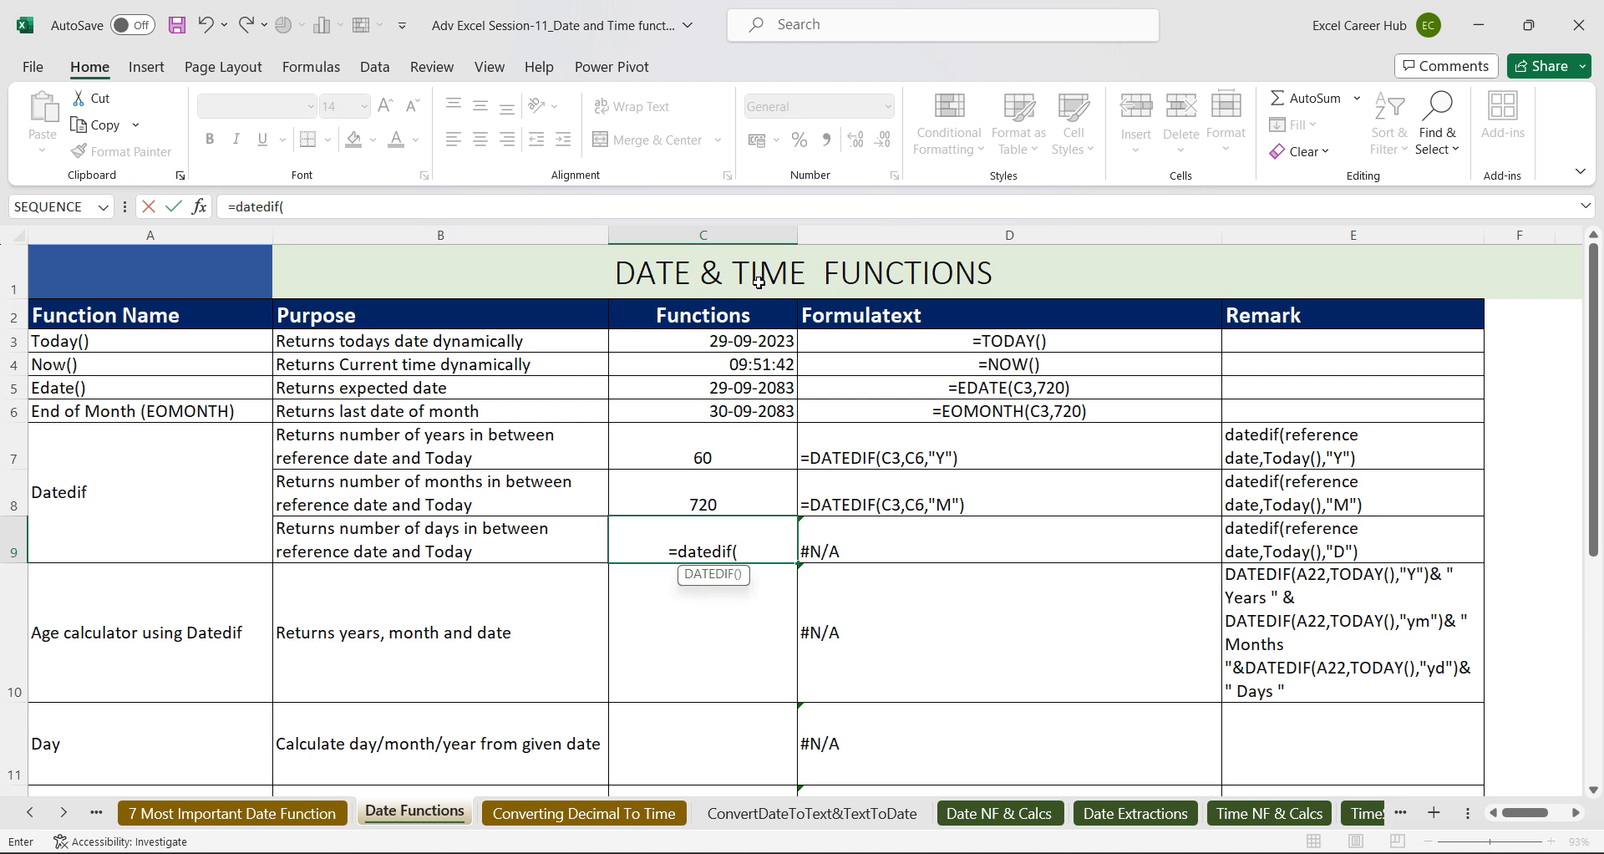
{"action": "left_click", "coordinate": [707, 338]}
{"action": "type", "text": ","}
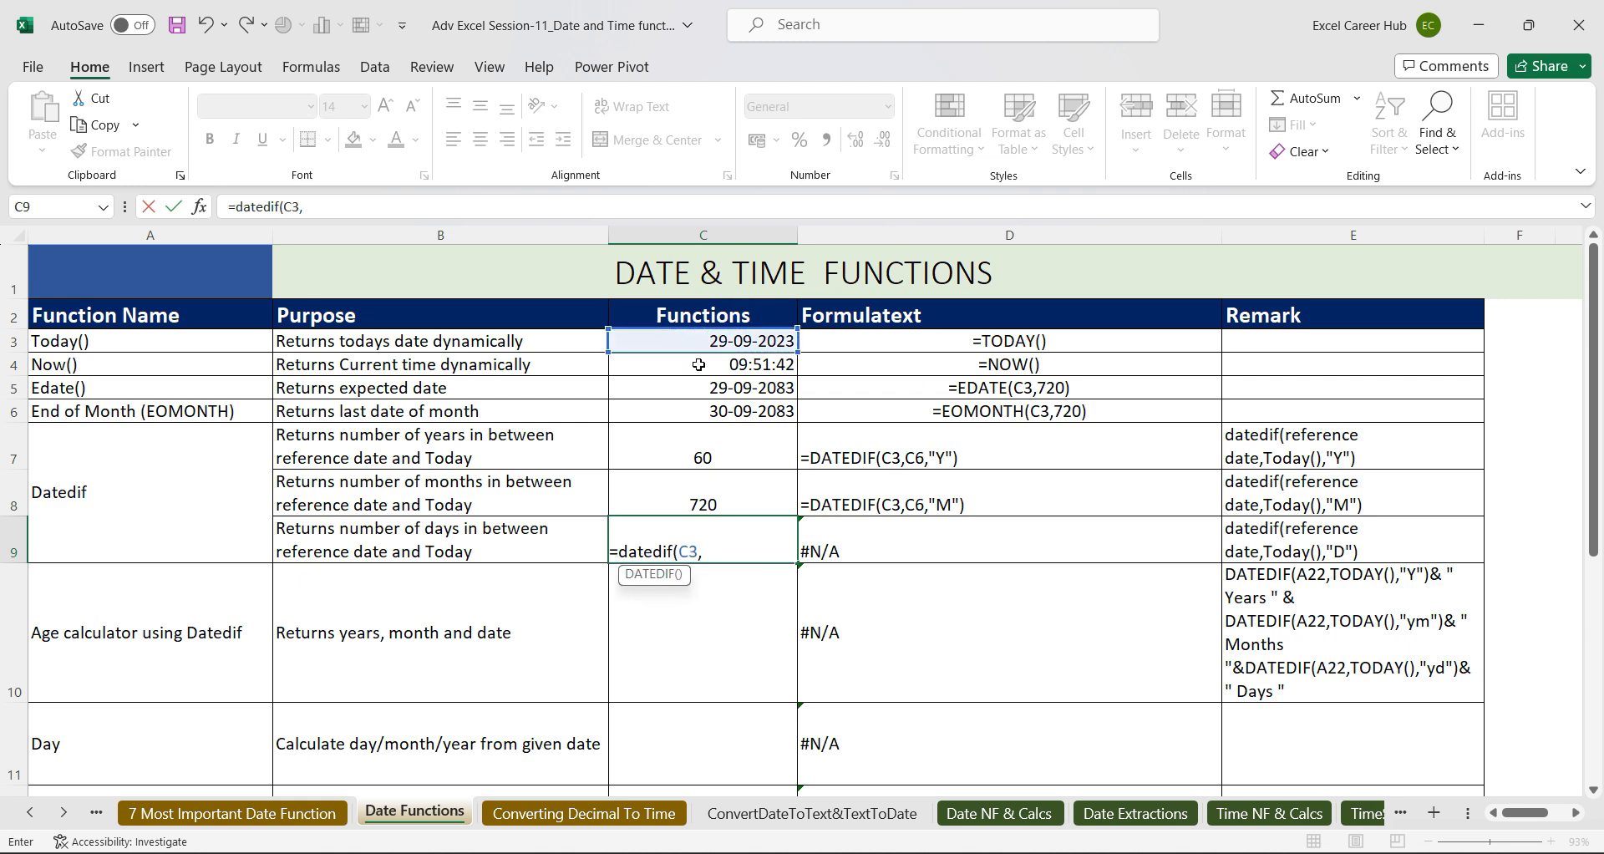
{"action": "left_click", "coordinate": [687, 412]}
{"action": "type", "text": ",\""}
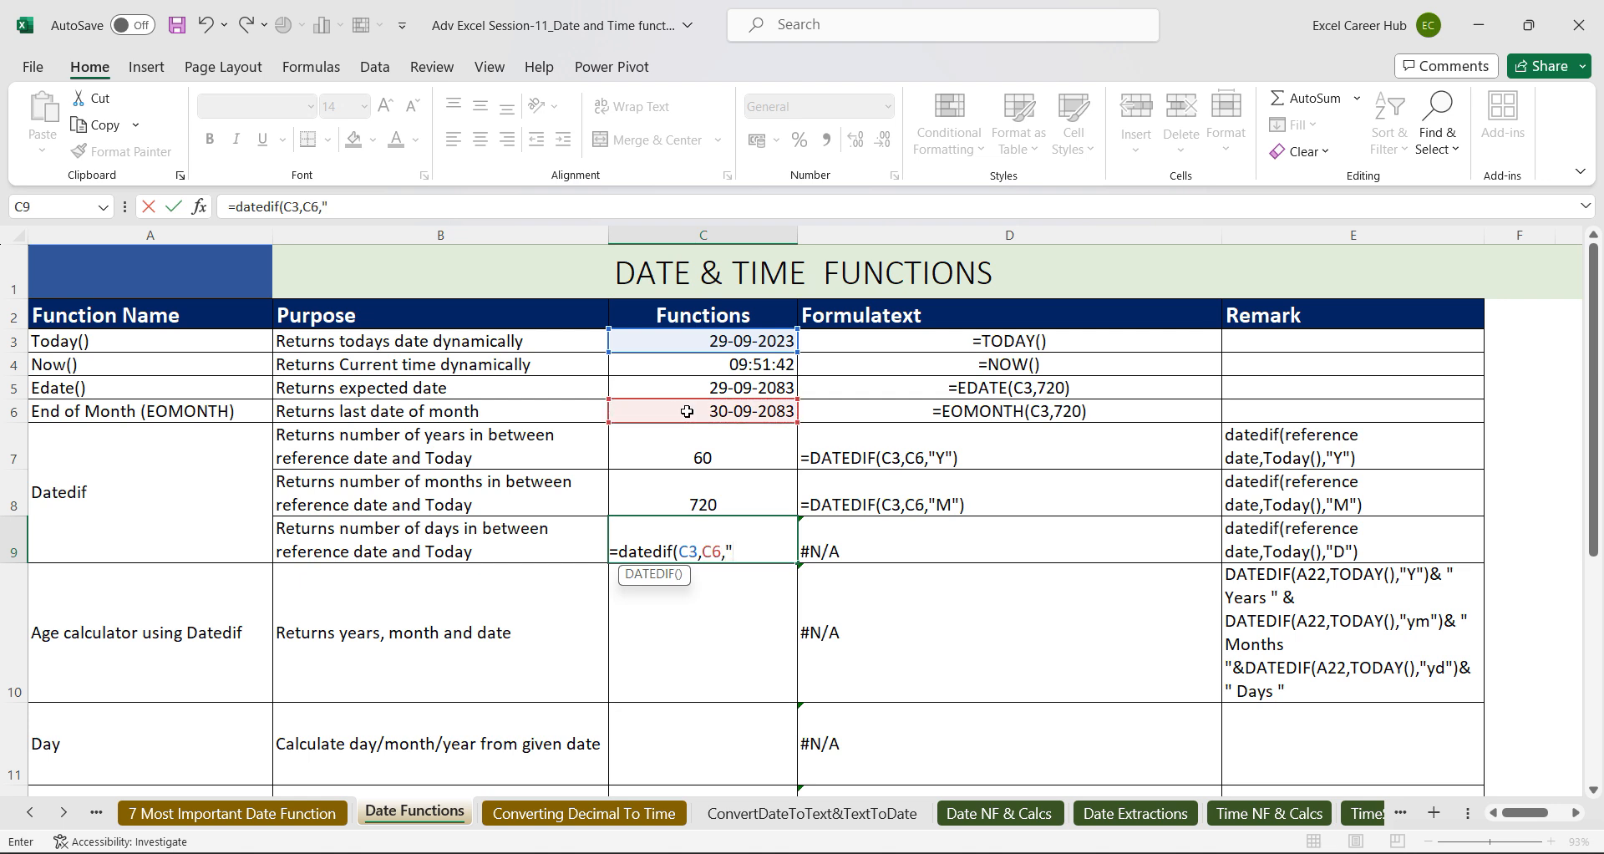
{"action": "type", "text": "d\")"}
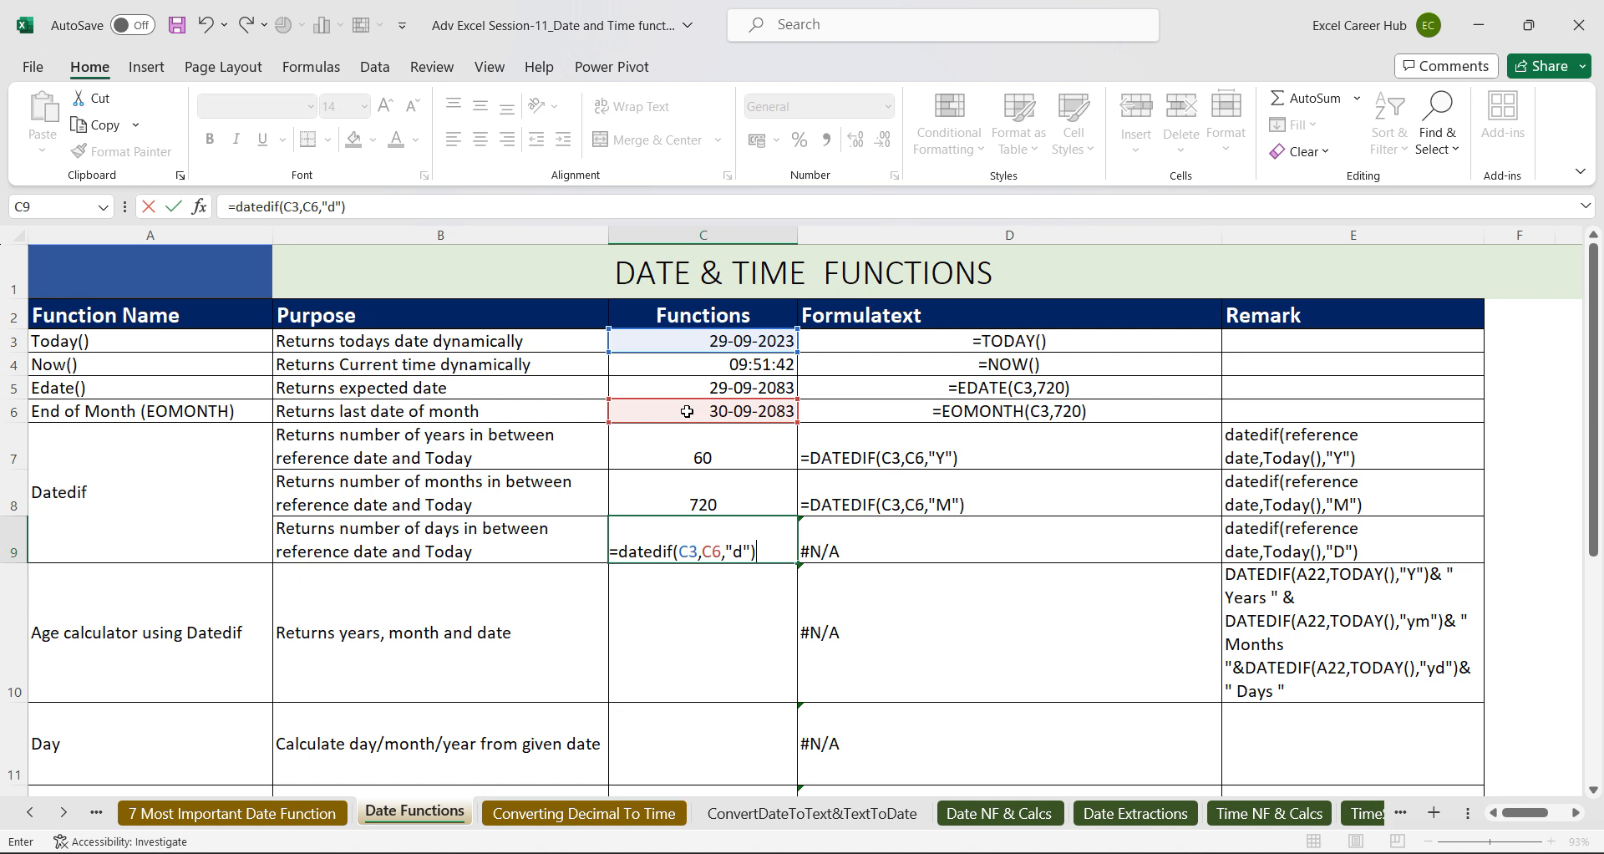
{"action": "key", "text": "Return"}
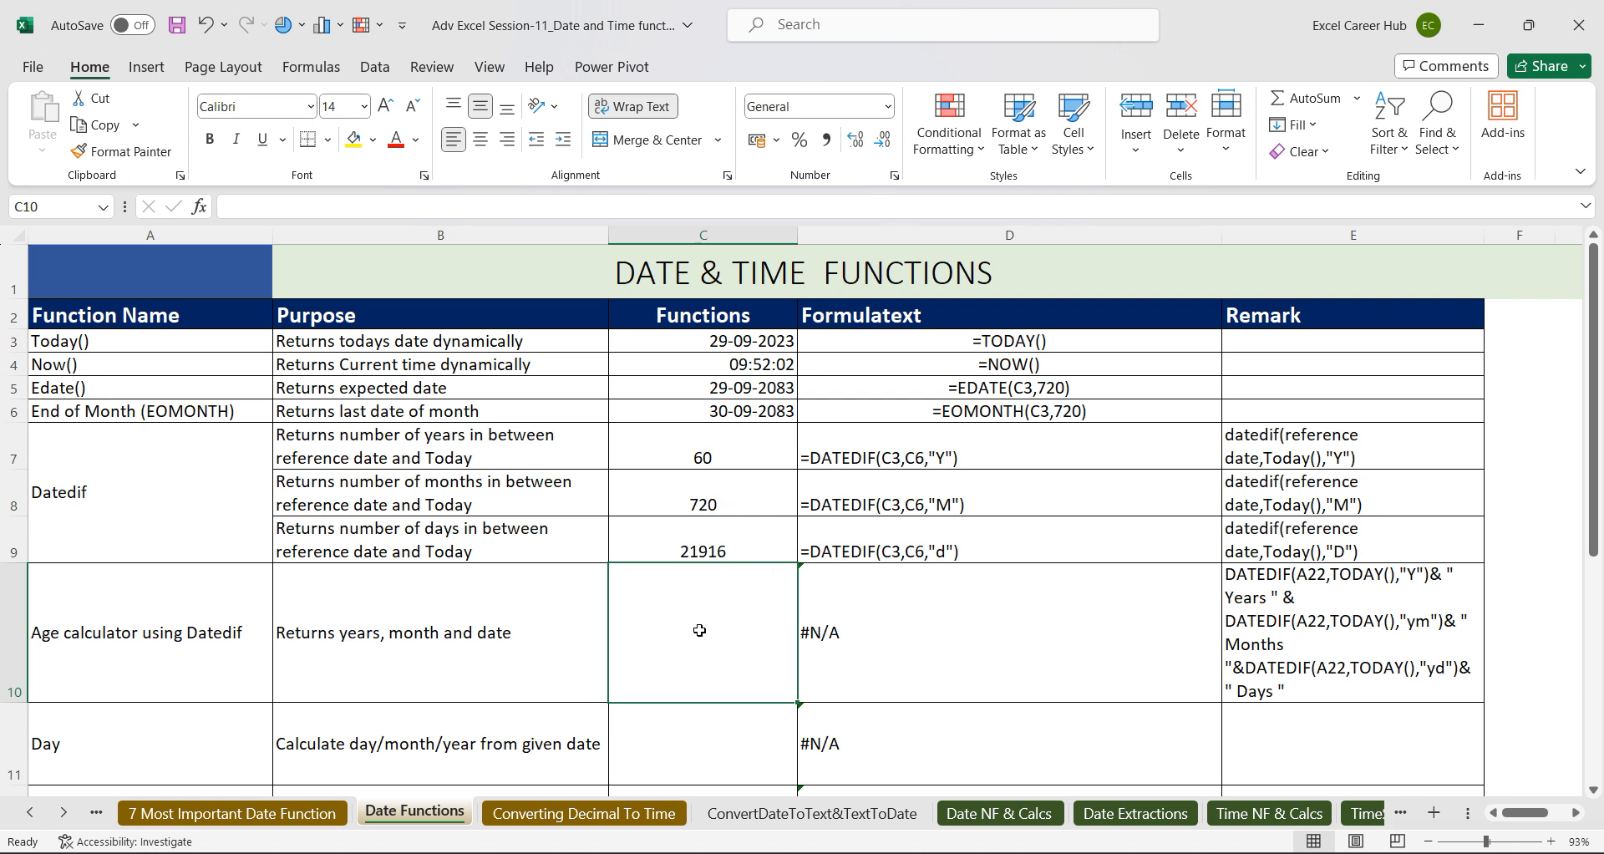
{"action": "type", "text": "=dated"}
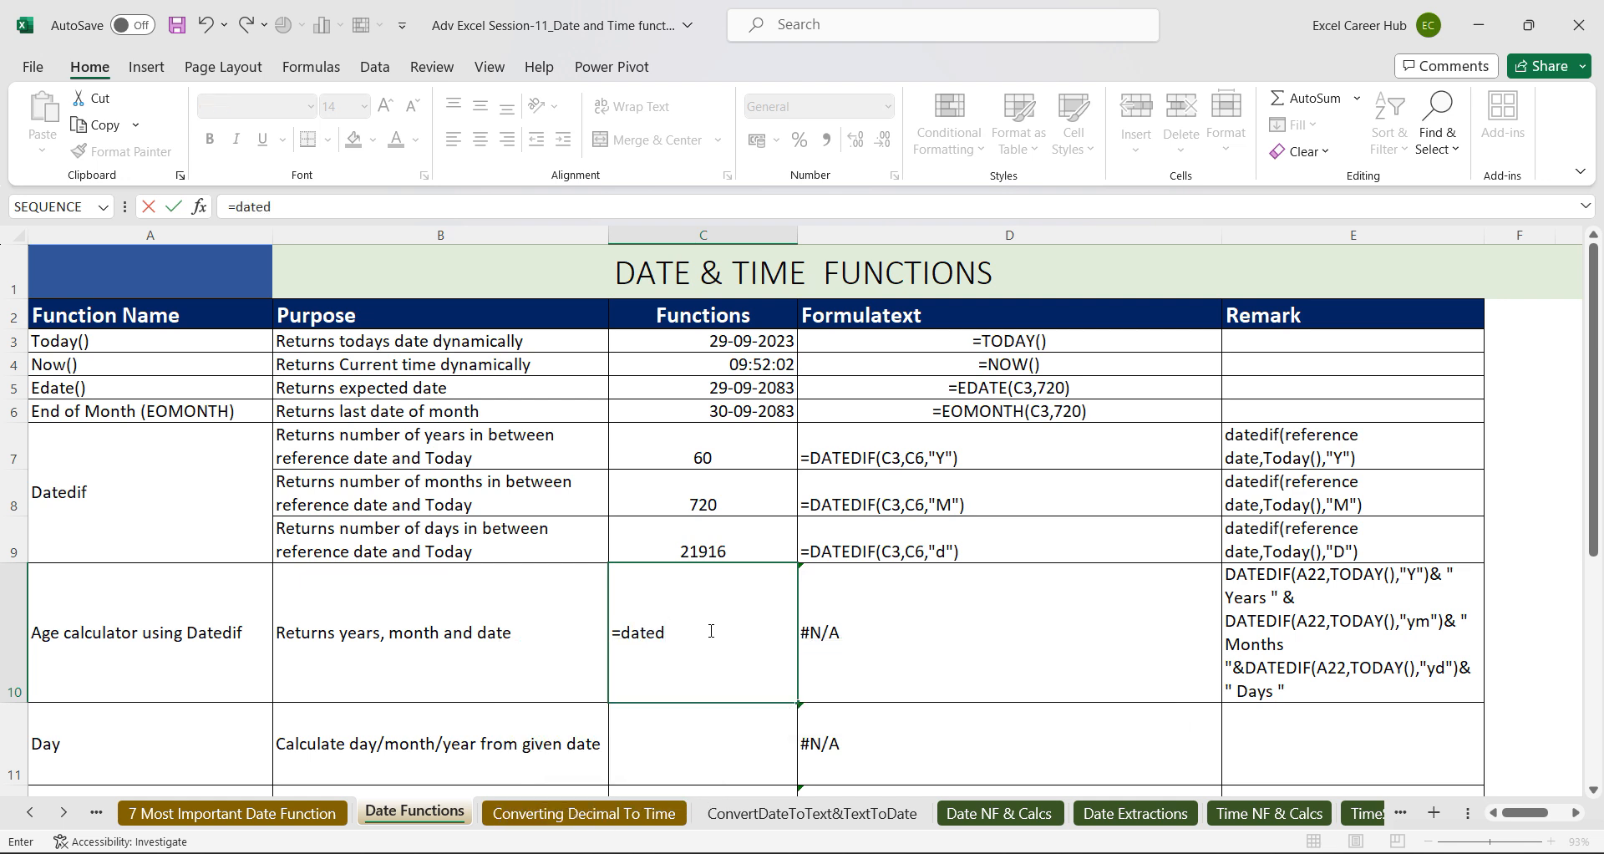
{"action": "type", "text": "if("}
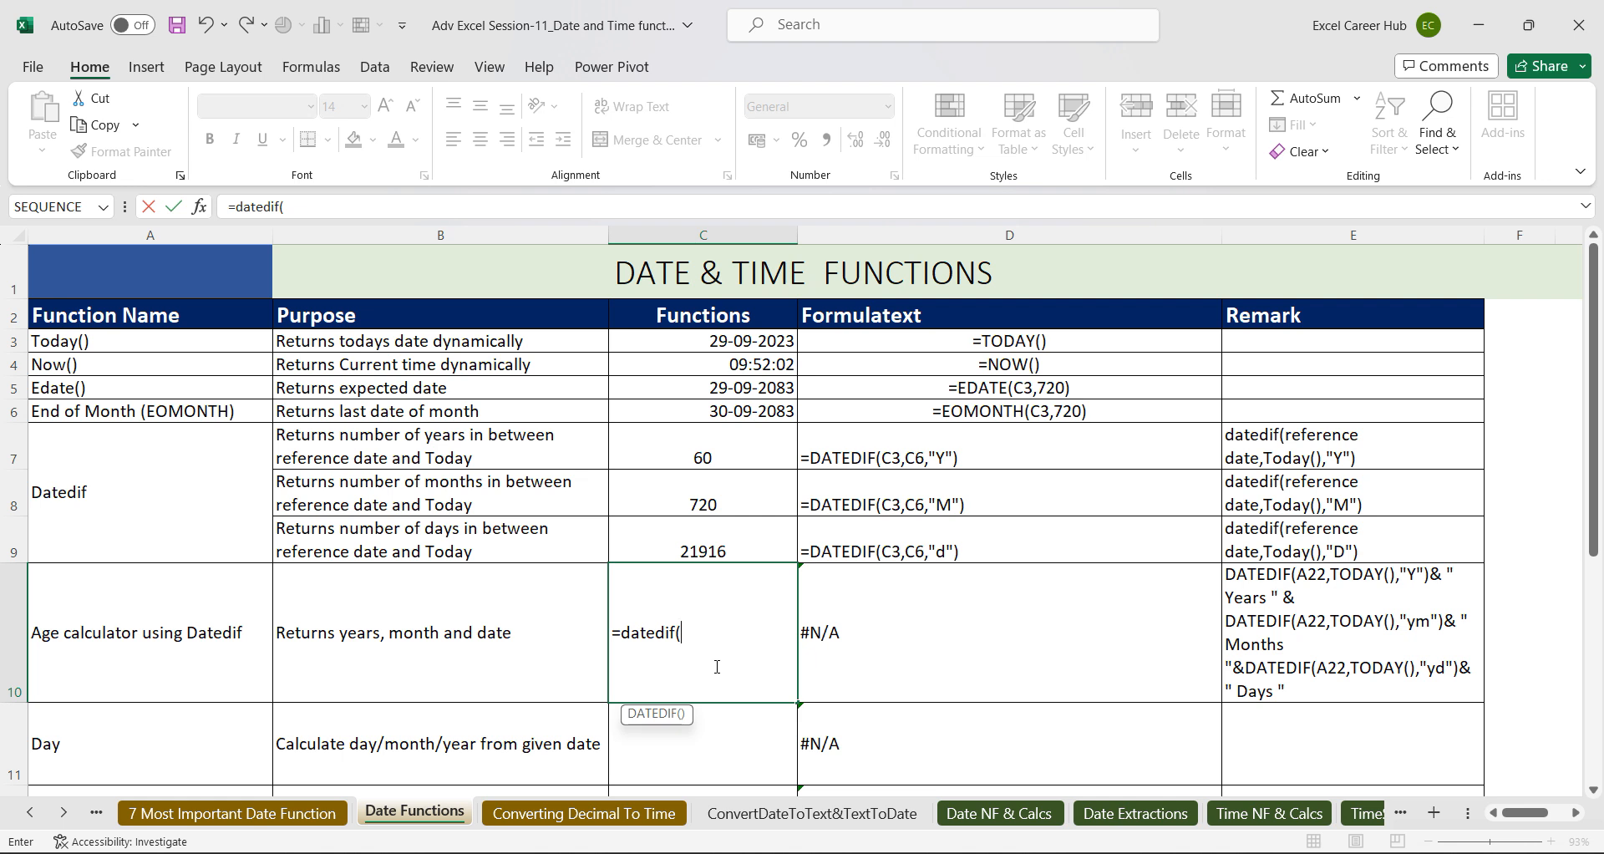
{"action": "key", "text": "BackSpace"}
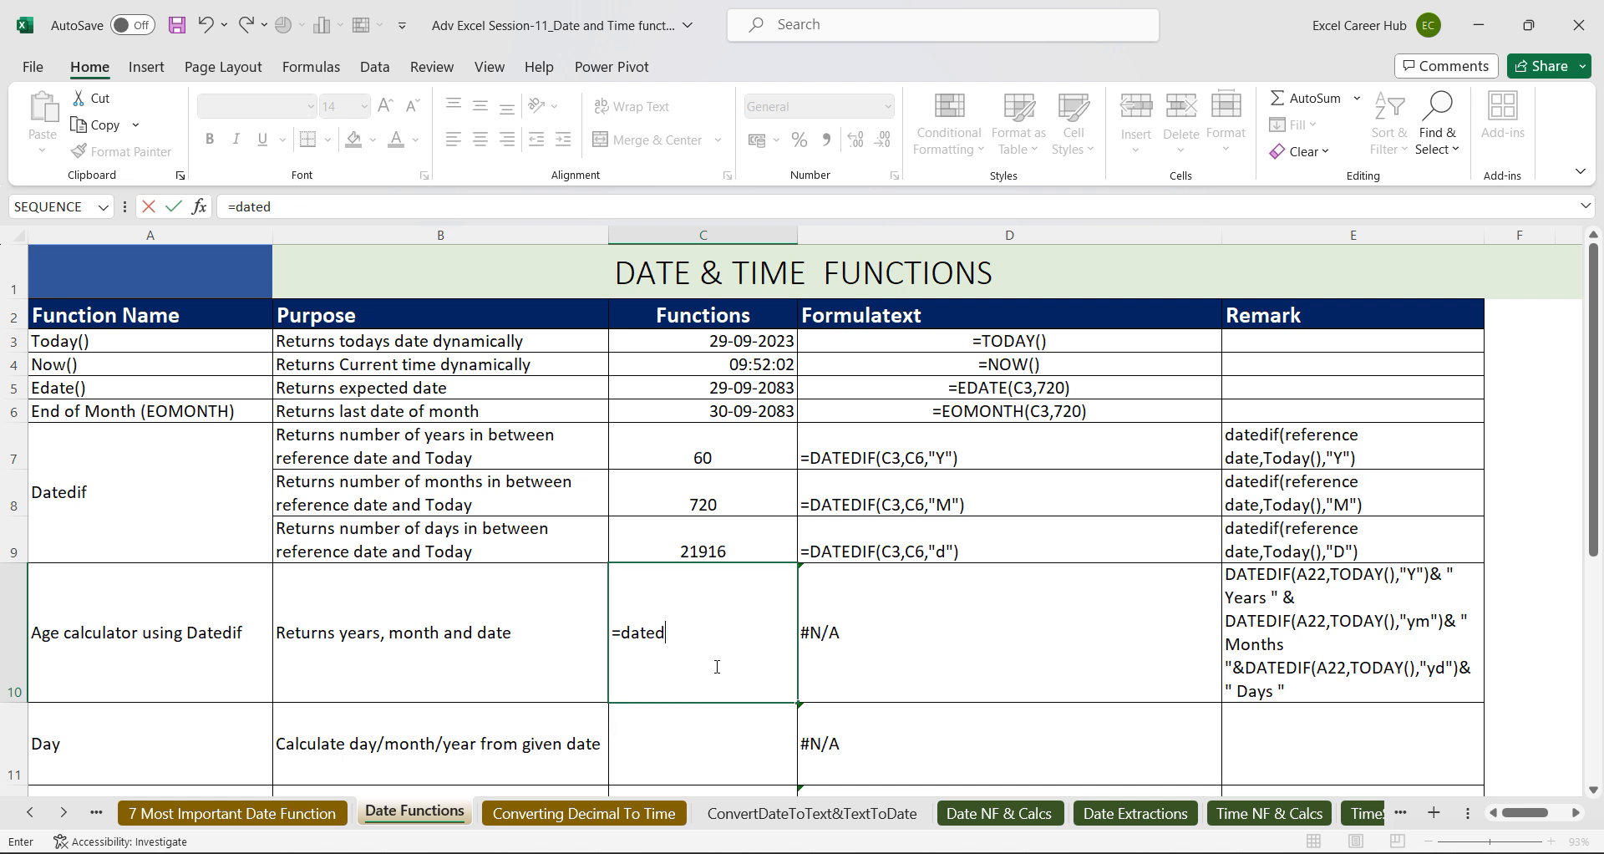
{"action": "key", "text": "BackSpace"}
{"action": "key", "text": "BackSpace"}
{"action": "key", "text": "BackSpace"}
{"action": "key", "text": "BackSpace"}
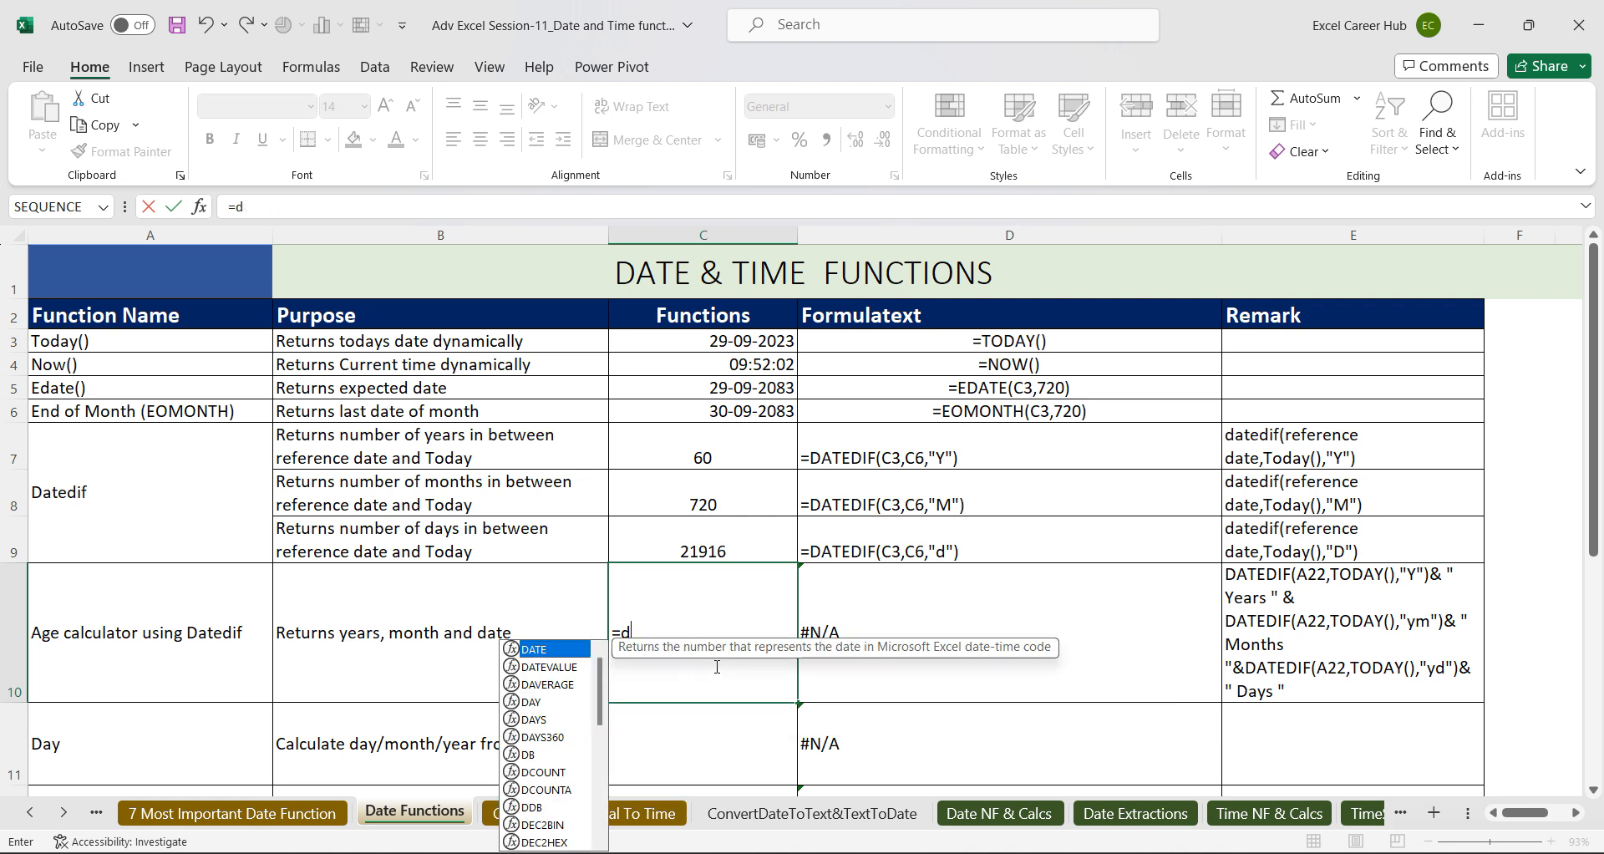
{"action": "key", "text": "BackSpace"}
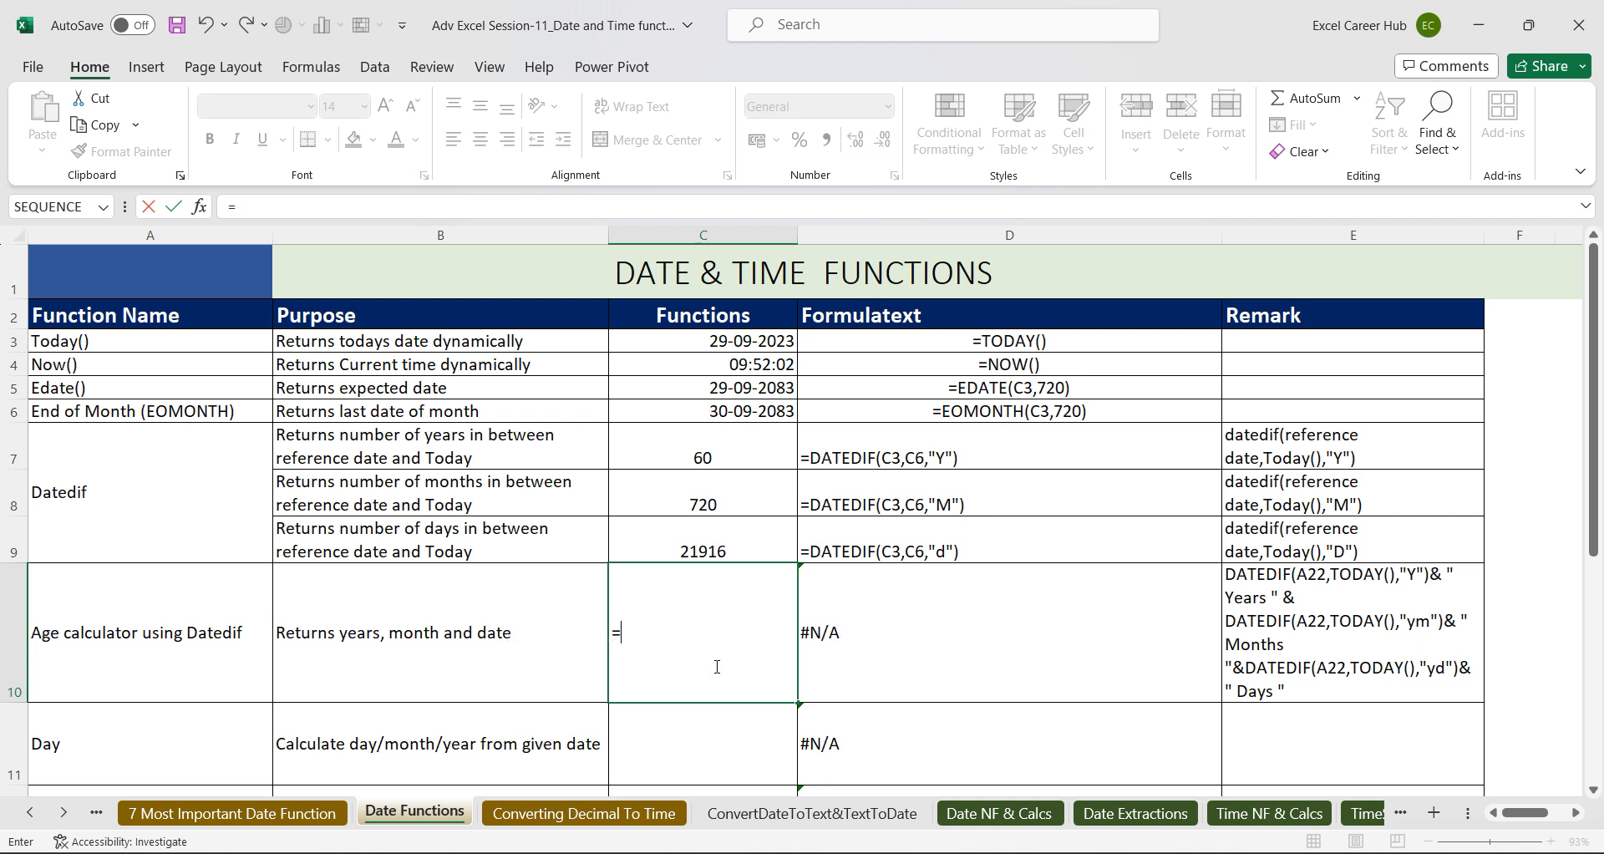
{"action": "type", "text": "datedif("}
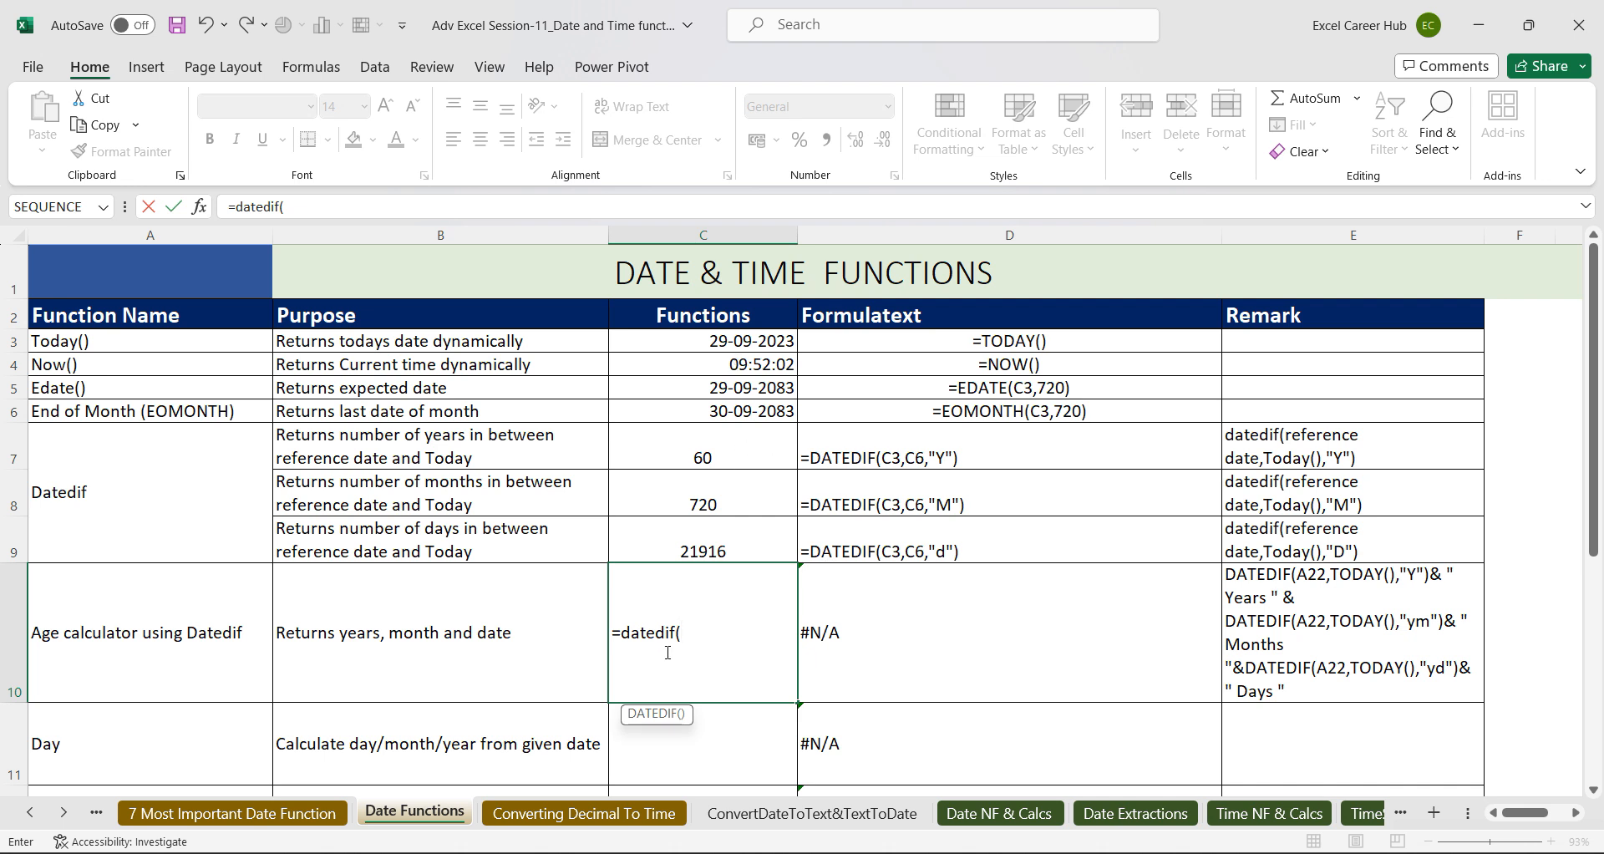
{"action": "left_click_drag", "start_coordinate": [660, 628], "coordinate": [591, 632]}
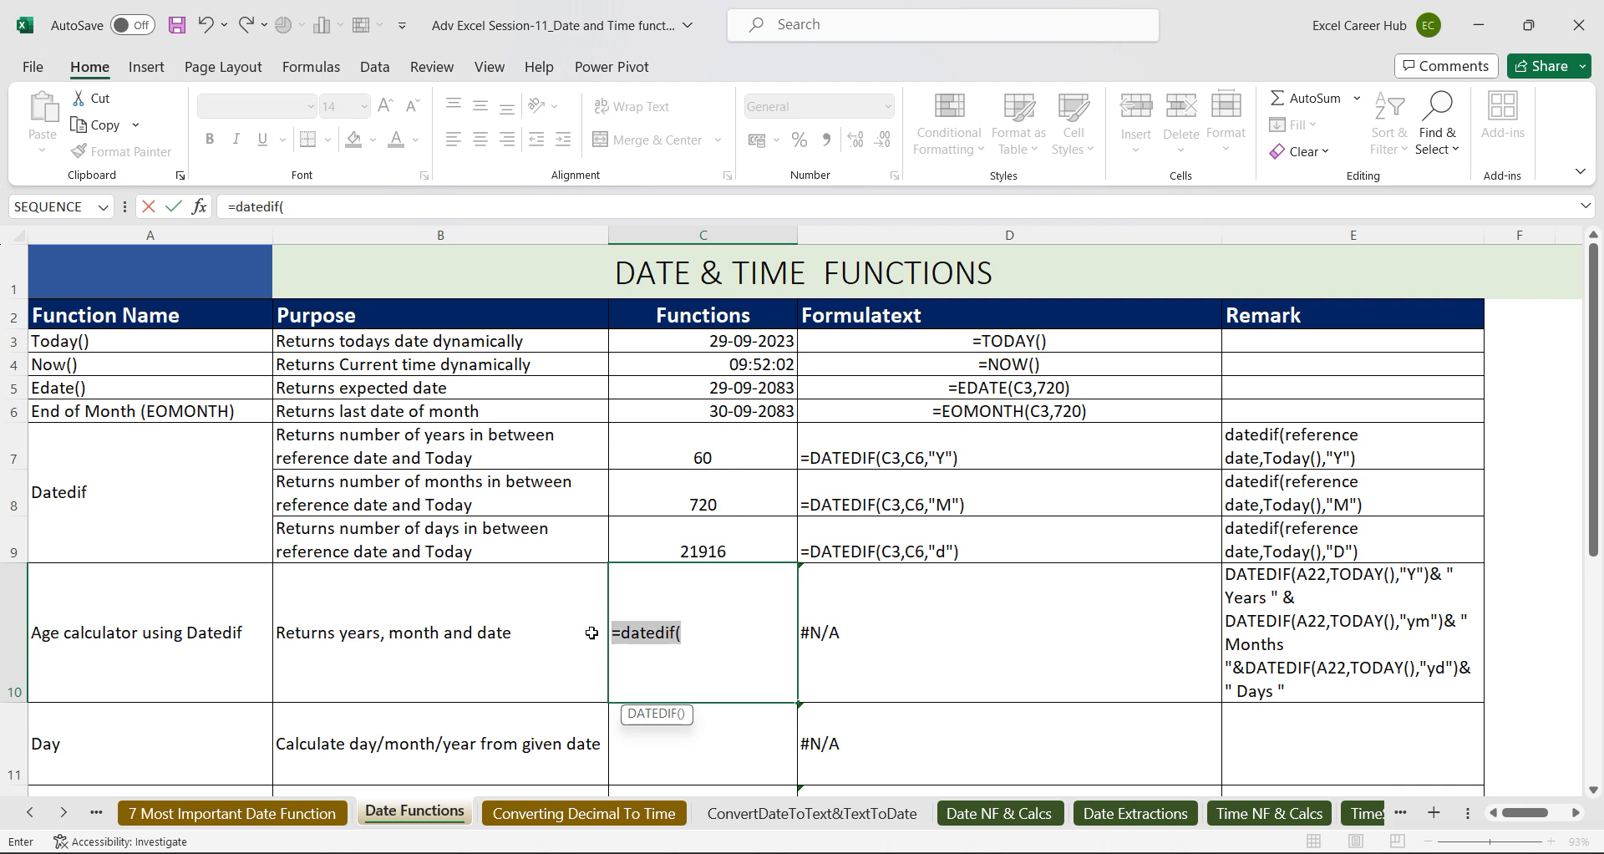
{"action": "key", "text": "BackSpace"}
{"action": "left_click", "coordinate": [673, 452]}
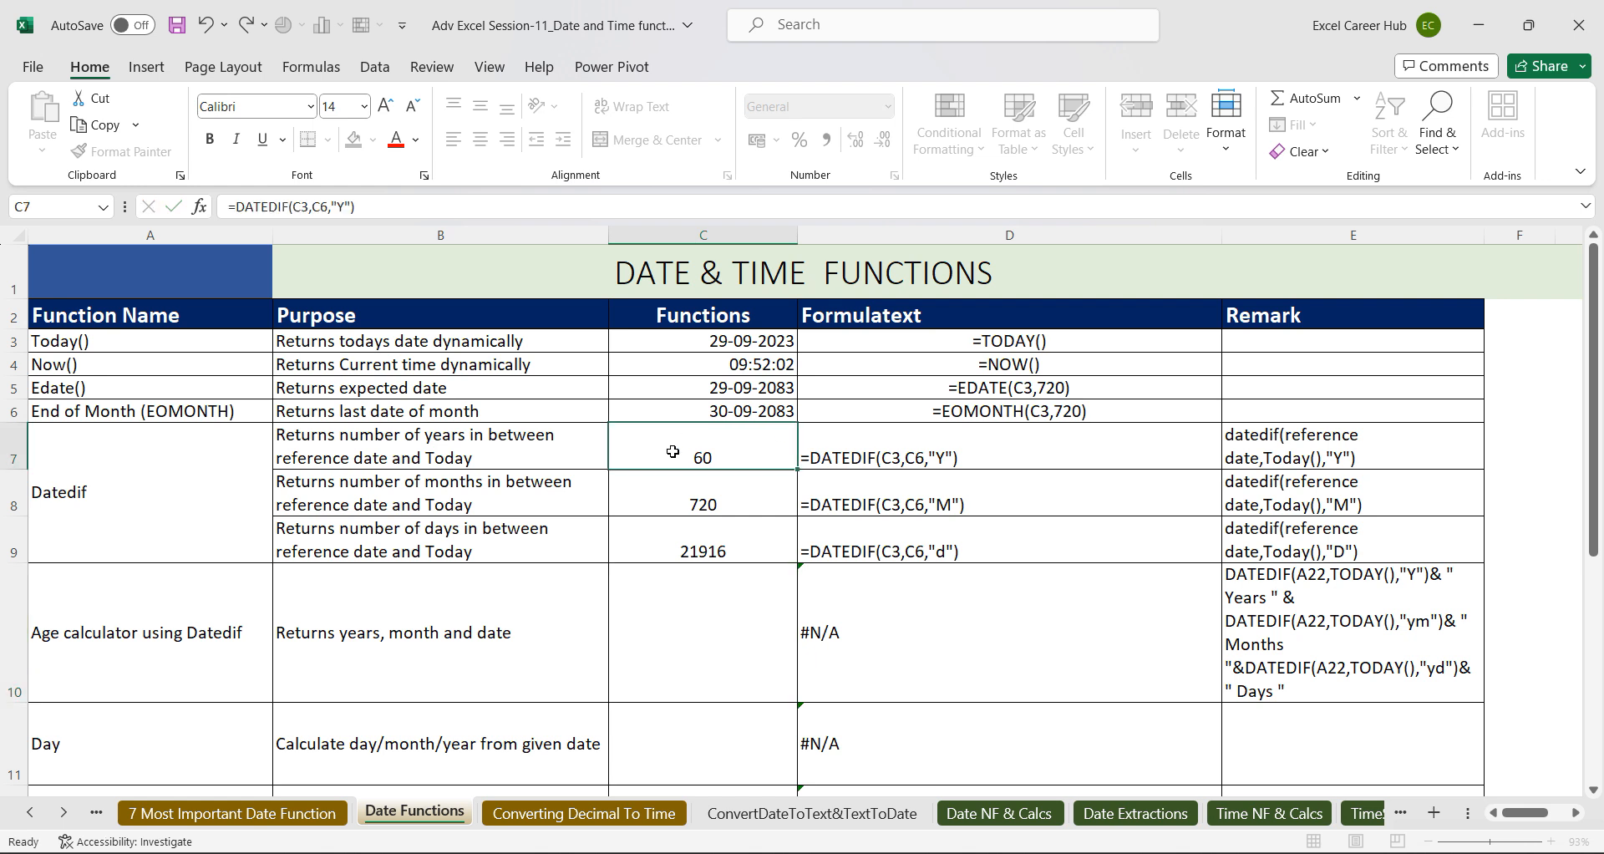
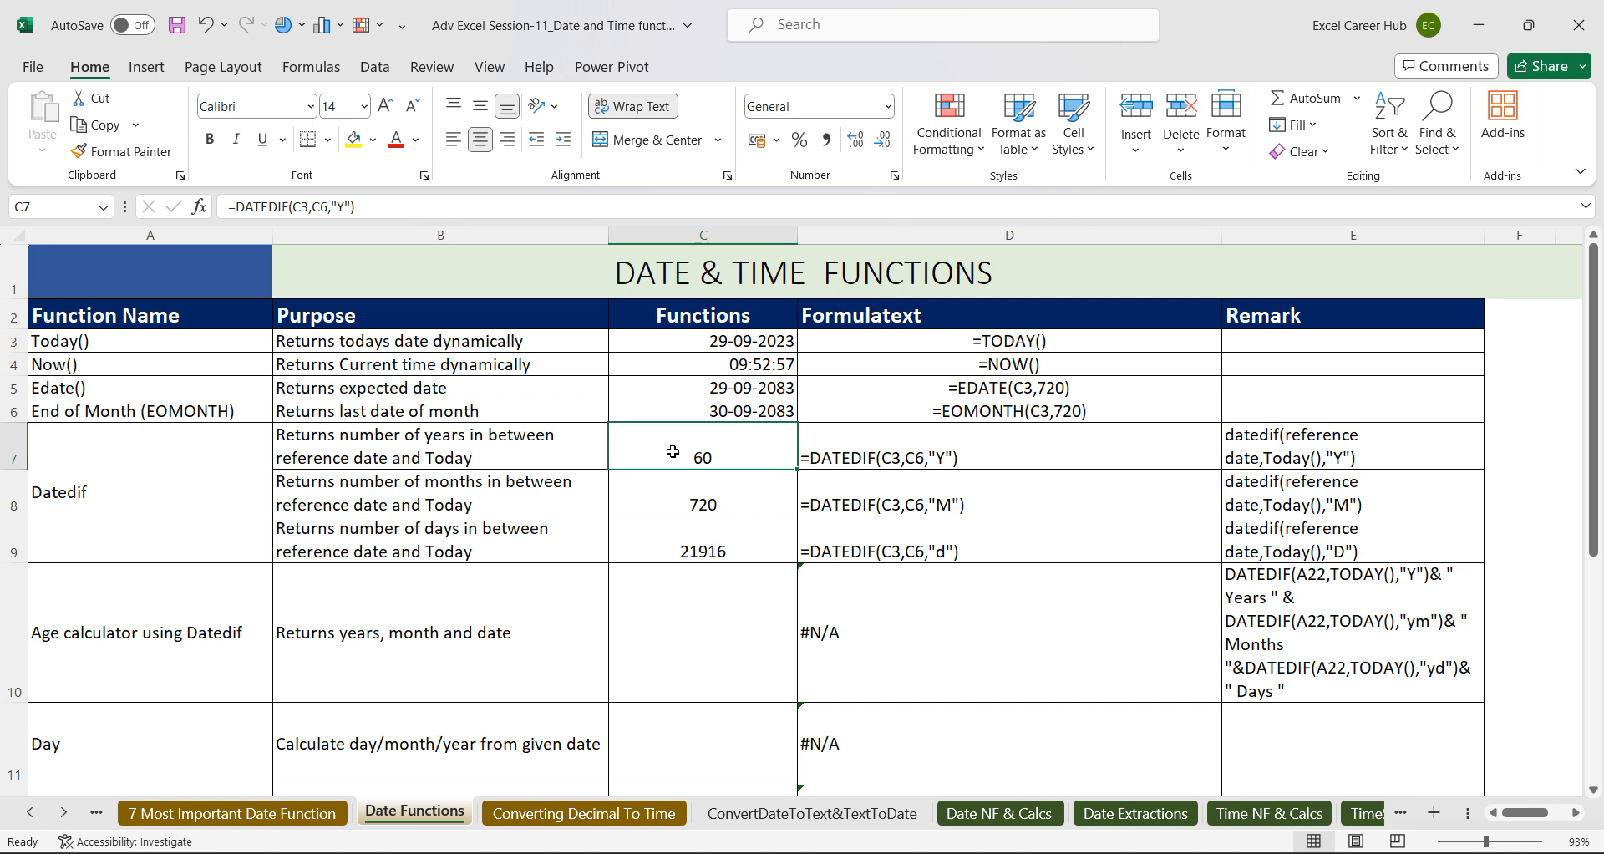
Change the unit of the C8 DATEDIF formula to "yM" to count only the months beyond full years, and check it.
{"action": "left_click", "coordinate": [730, 626]}
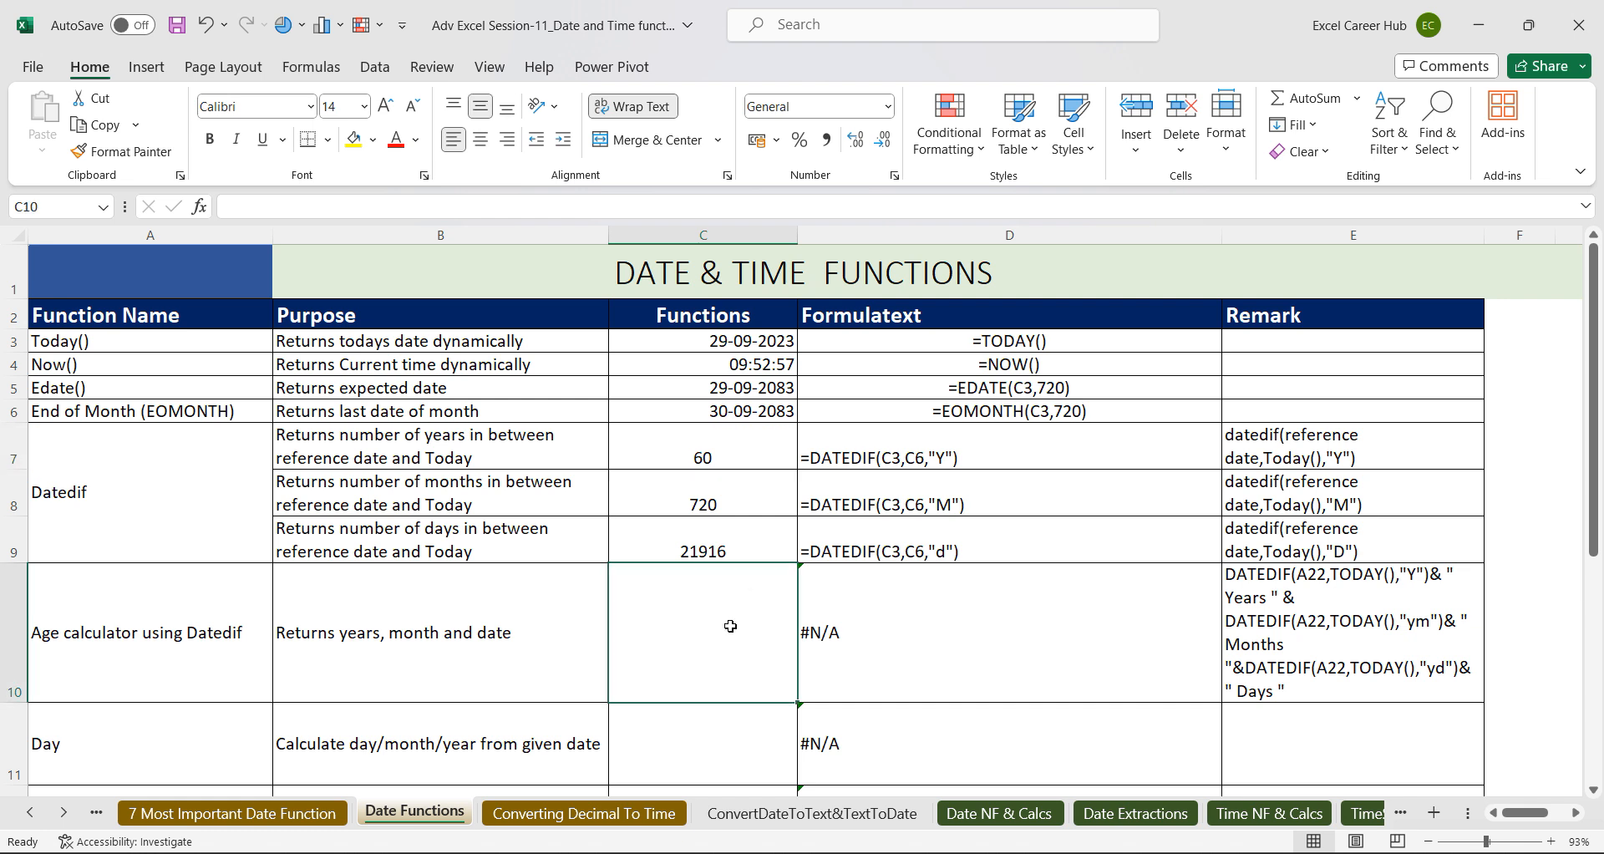
{"action": "left_click", "coordinate": [709, 501]}
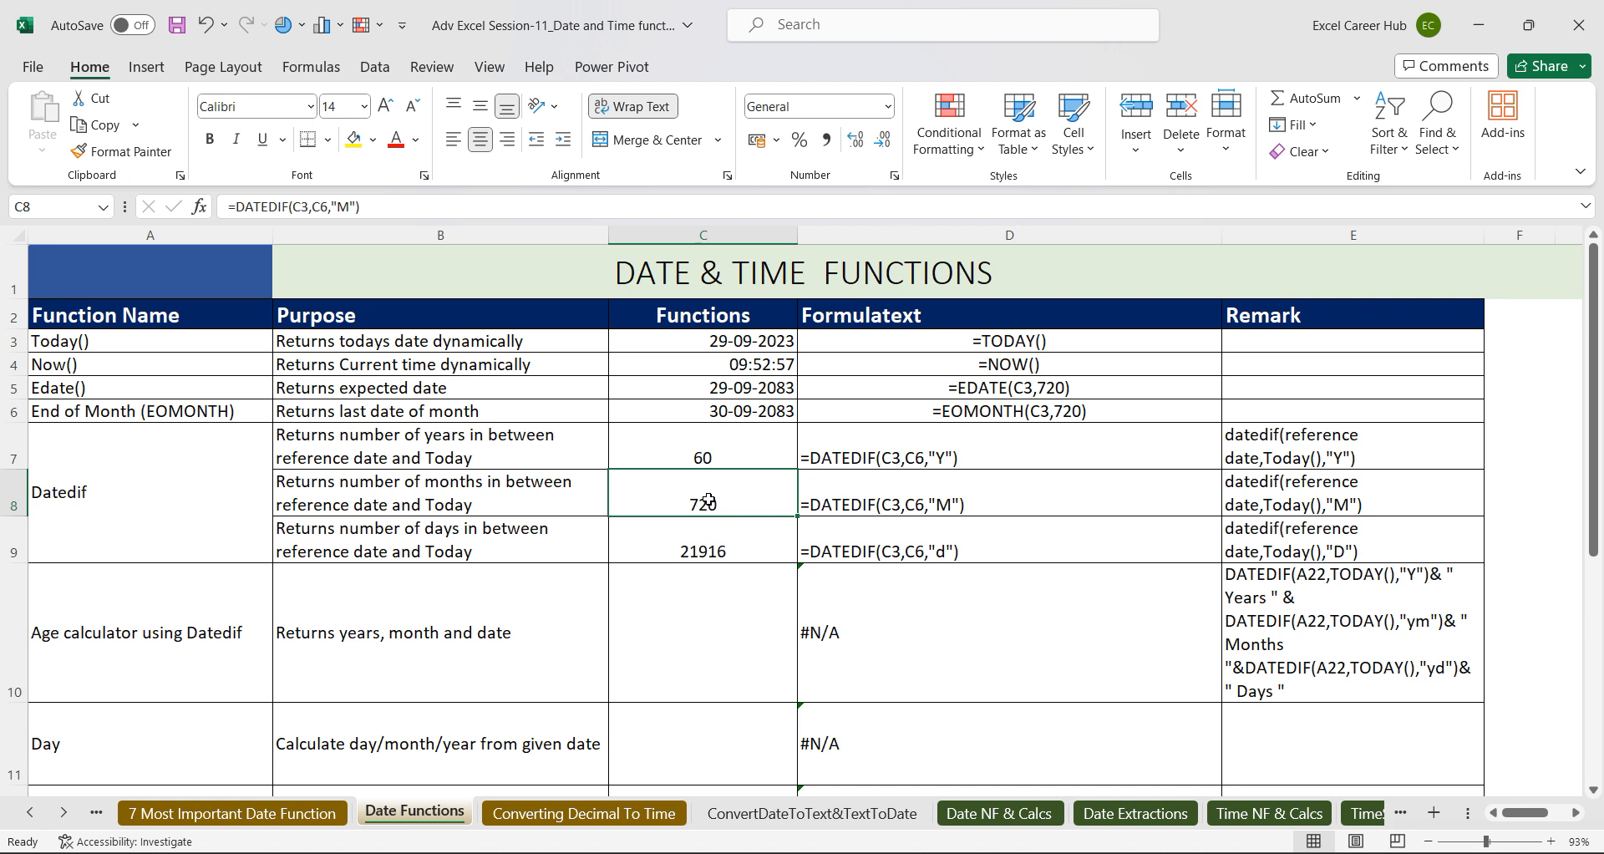
{"action": "left_click", "coordinate": [339, 207]}
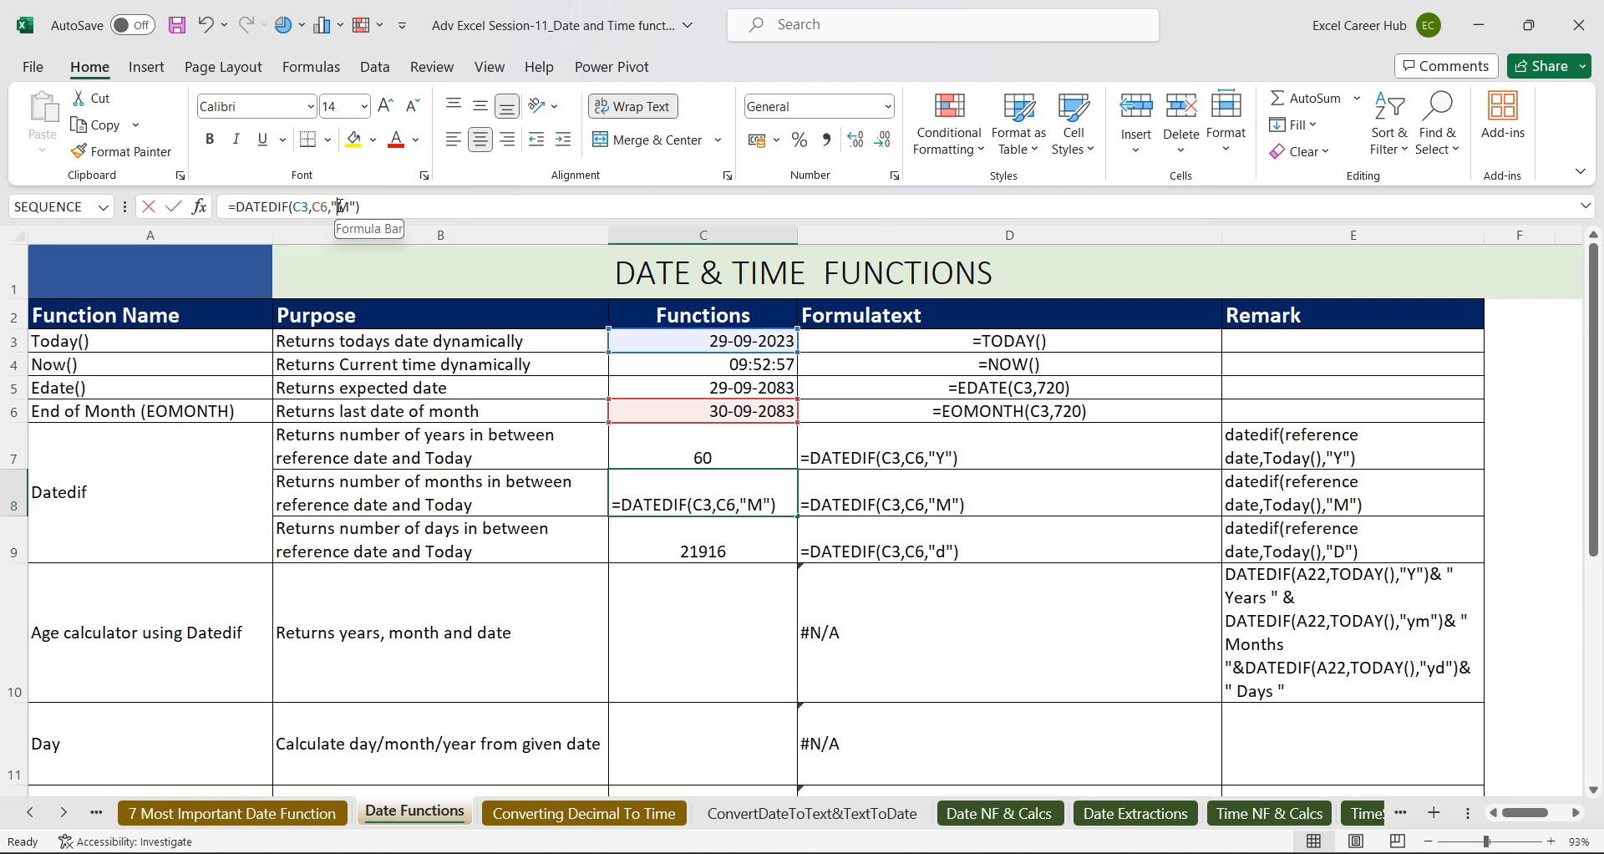
{"action": "type", "text": "y"}
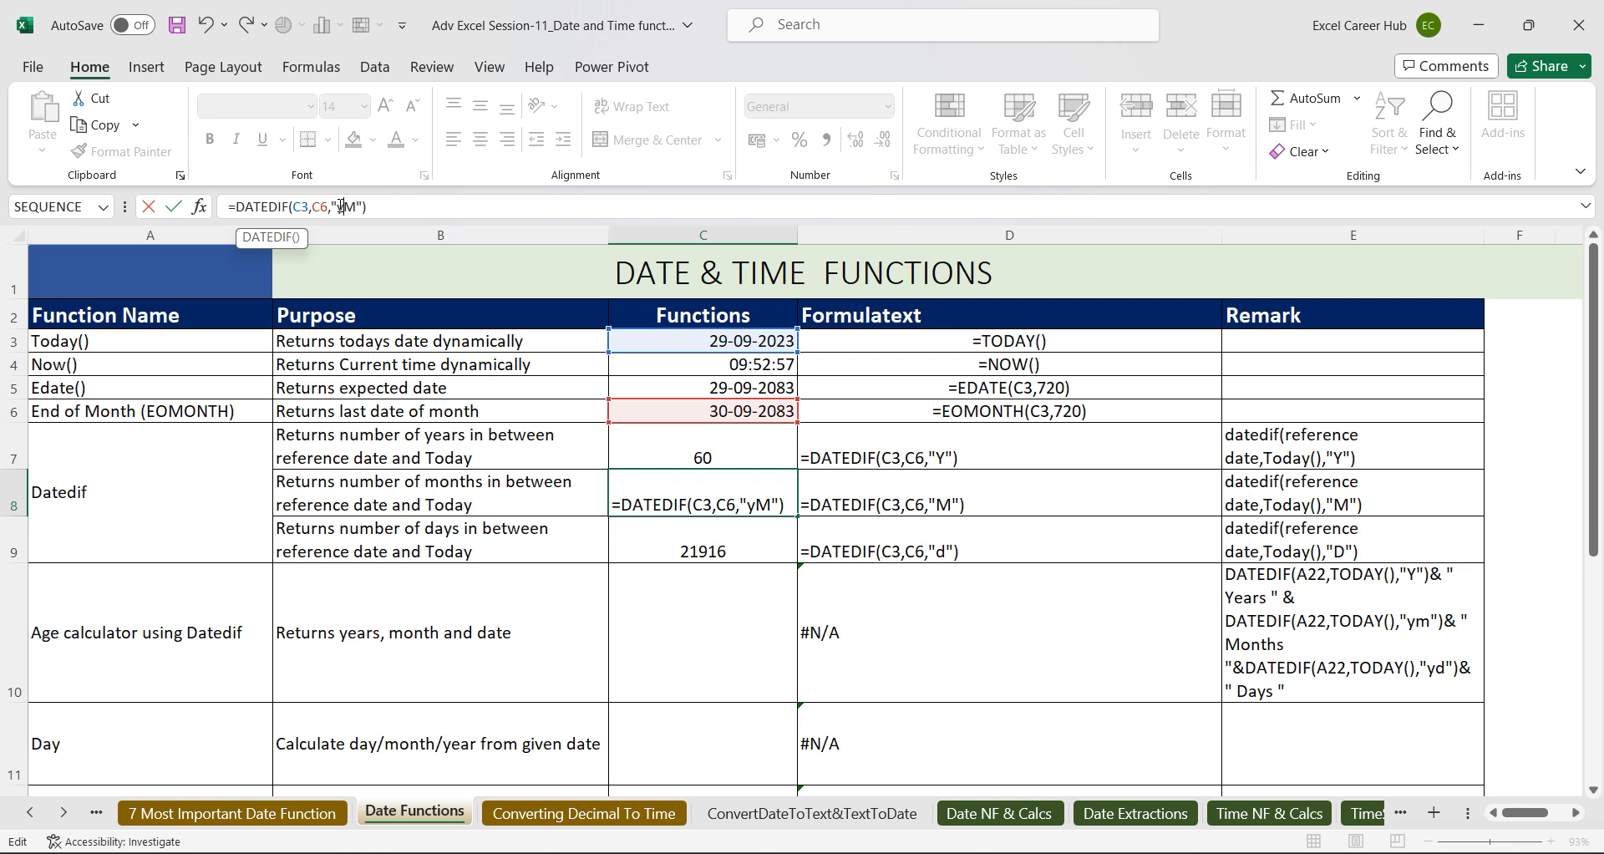
{"action": "key", "text": "Return"}
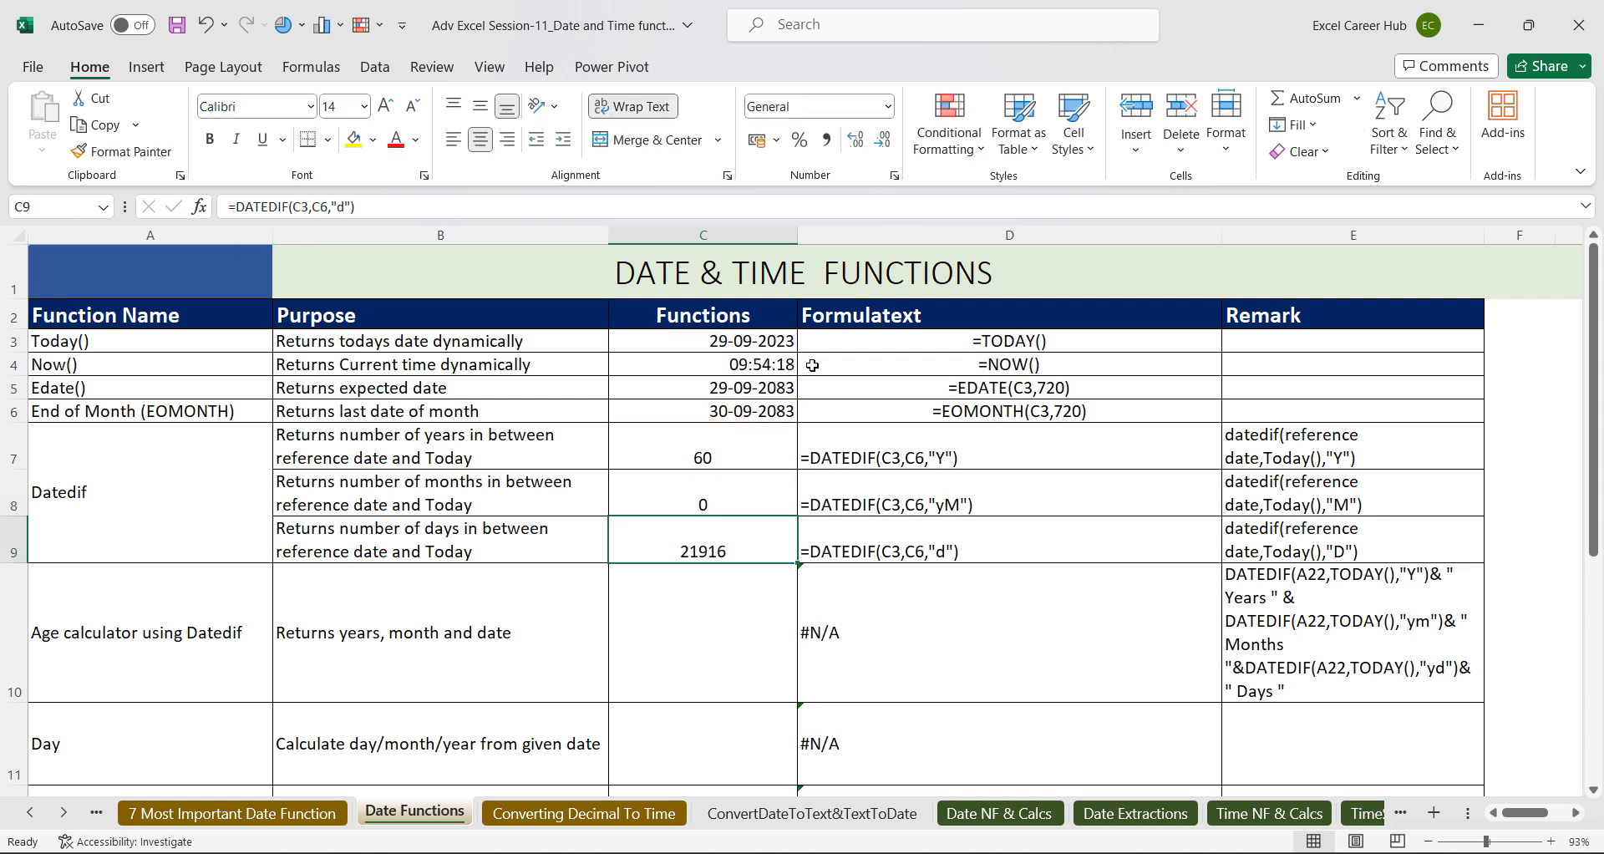
{"action": "left_click", "coordinate": [735, 501]}
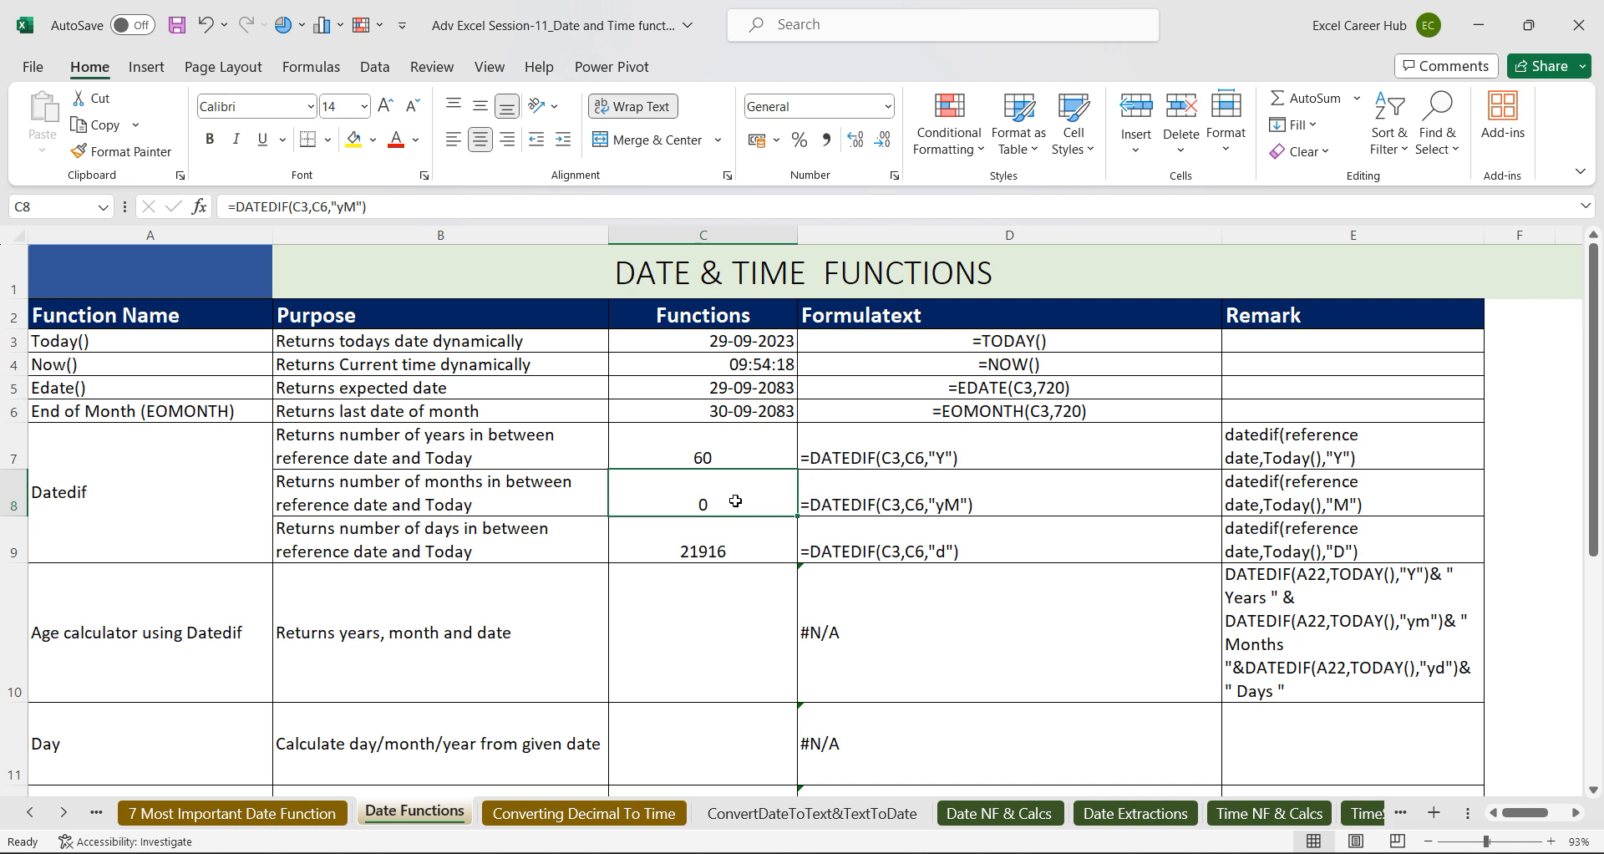
Compare the dates in C3 and C6, set the months argument of the C6 EOMONTH formula to 725, and check C8.
{"action": "left_click", "coordinate": [763, 342]}
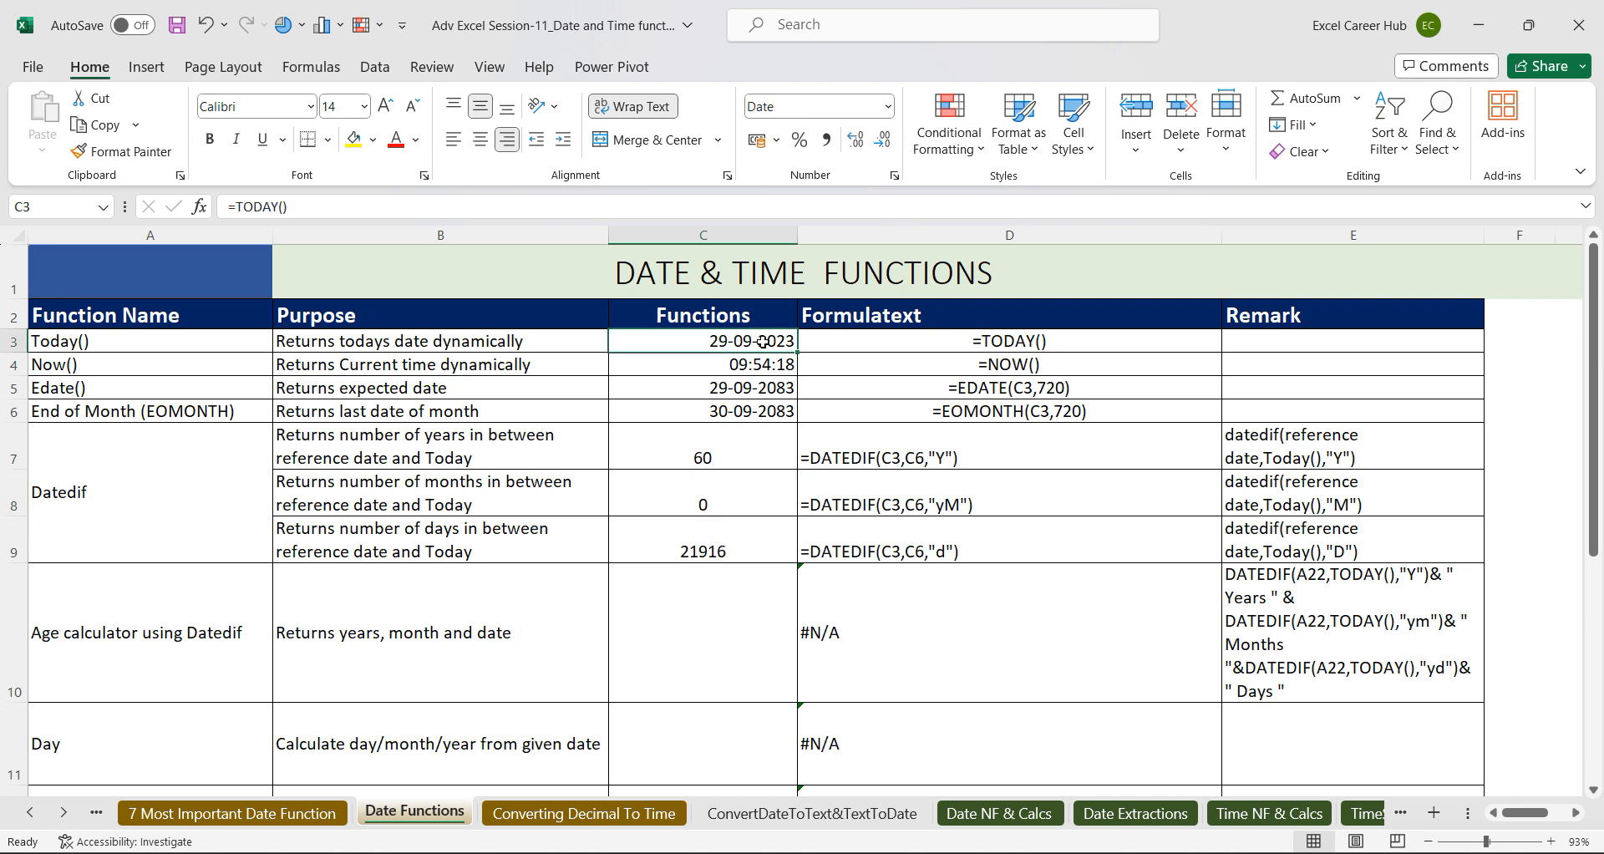
{"action": "left_click", "coordinate": [729, 412]}
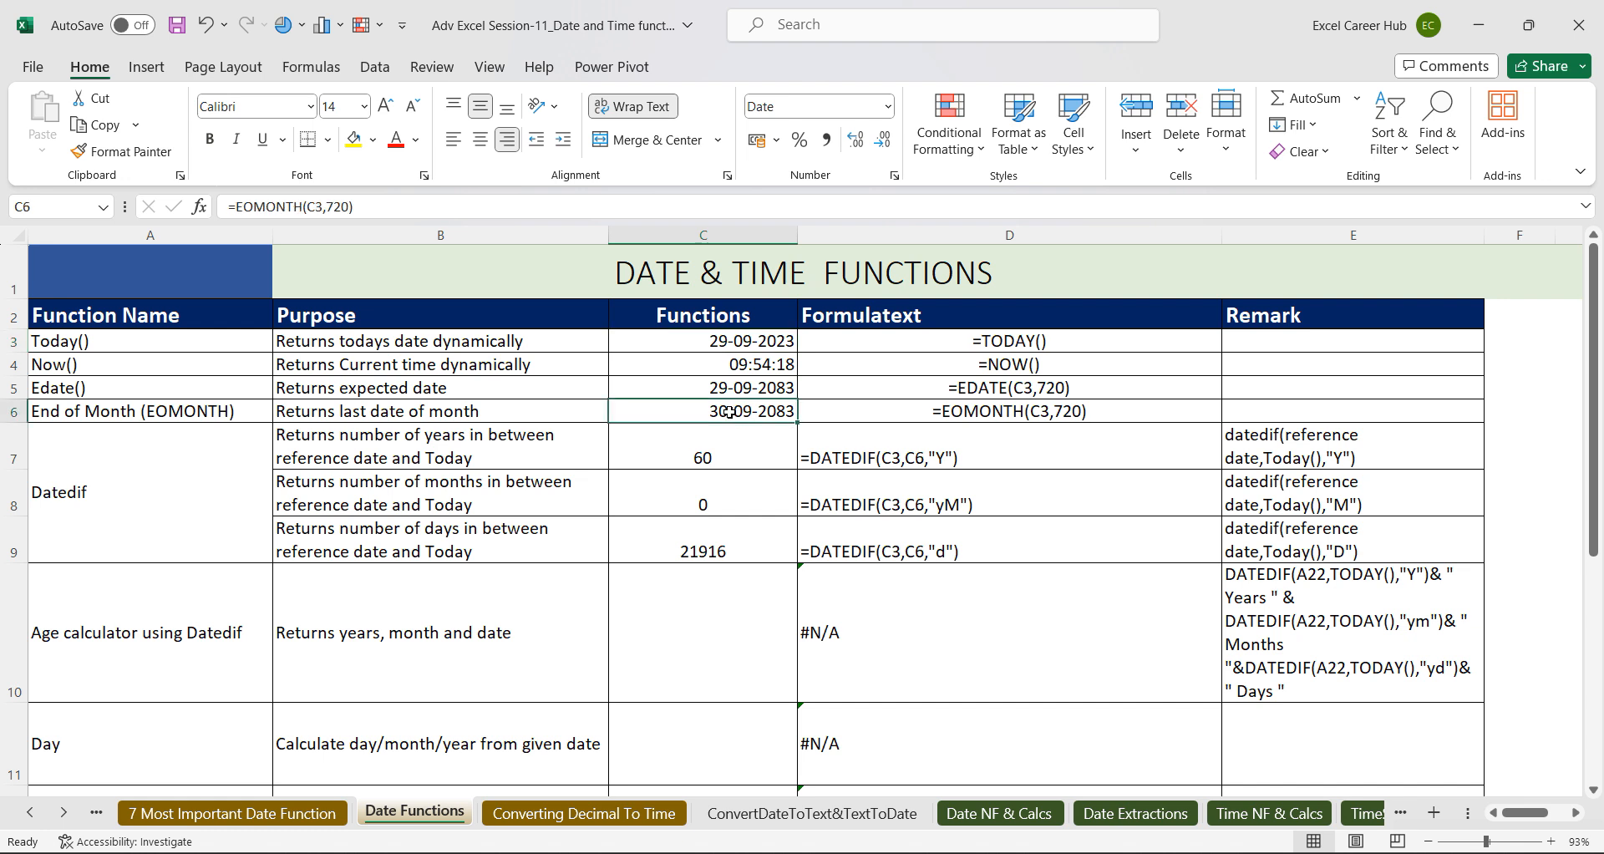
{"action": "left_click", "coordinate": [707, 343]}
{"action": "left_click", "coordinate": [702, 412]}
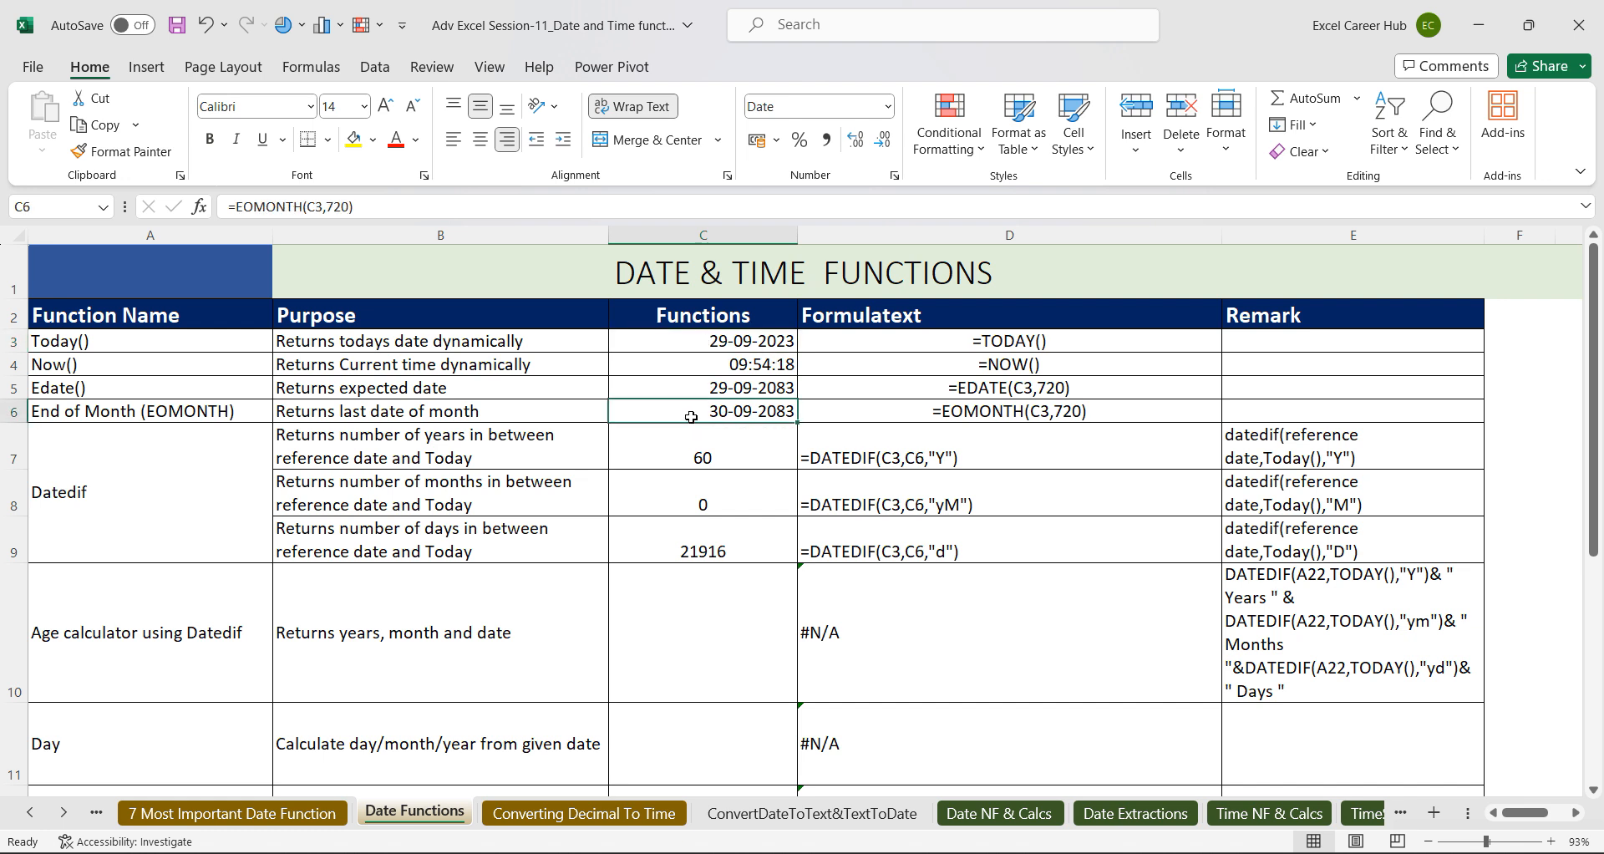
{"action": "left_click", "coordinate": [351, 208]}
{"action": "key", "text": "BackSpace"}
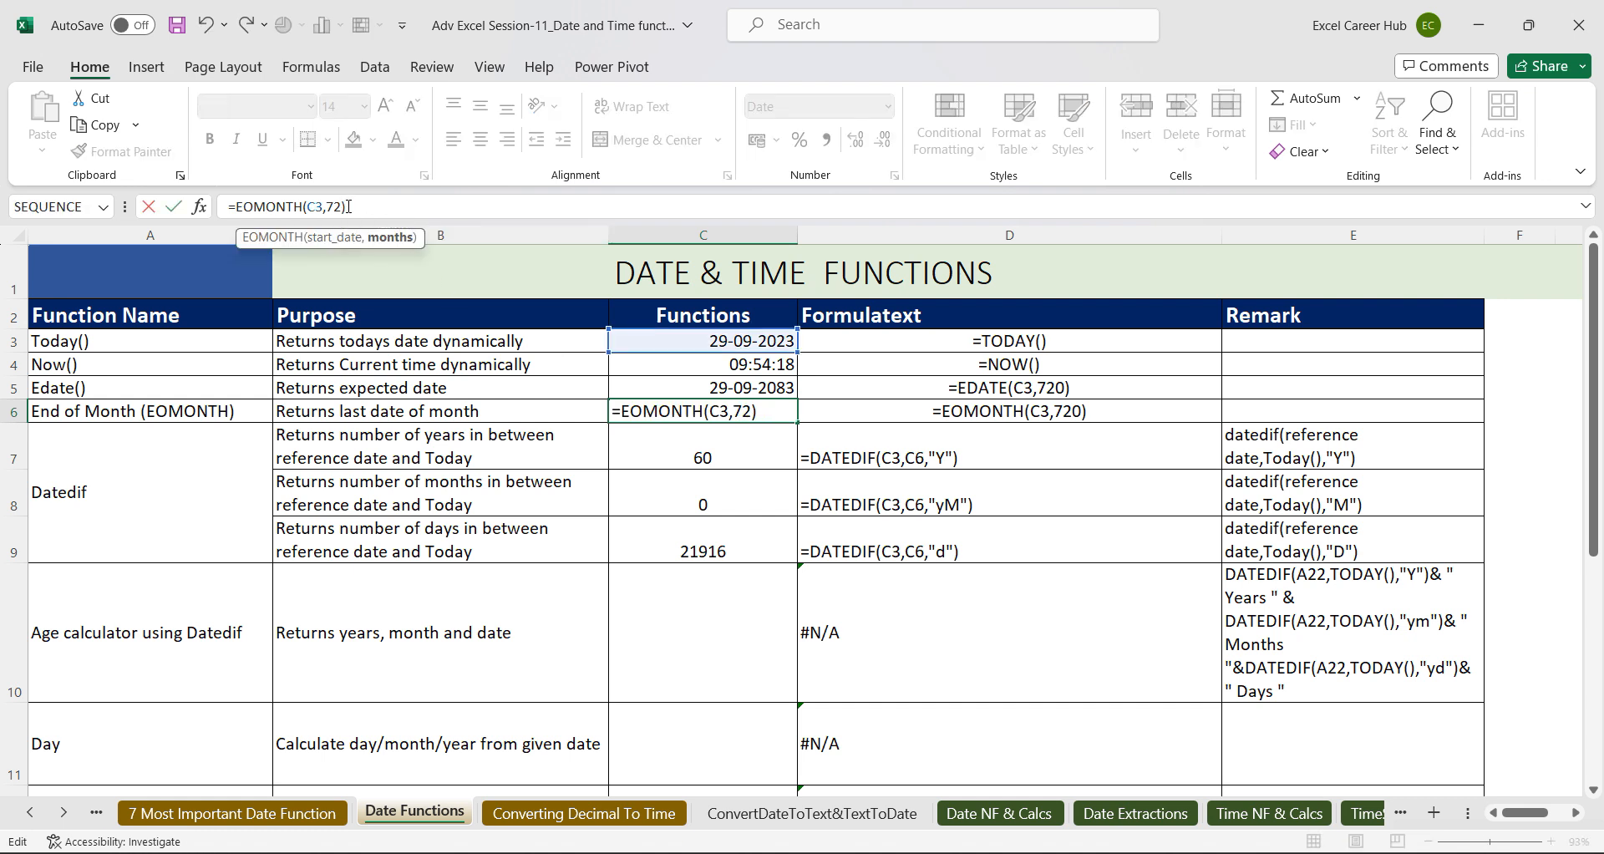
{"action": "type", "text": "5"}
{"action": "key", "text": "Return"}
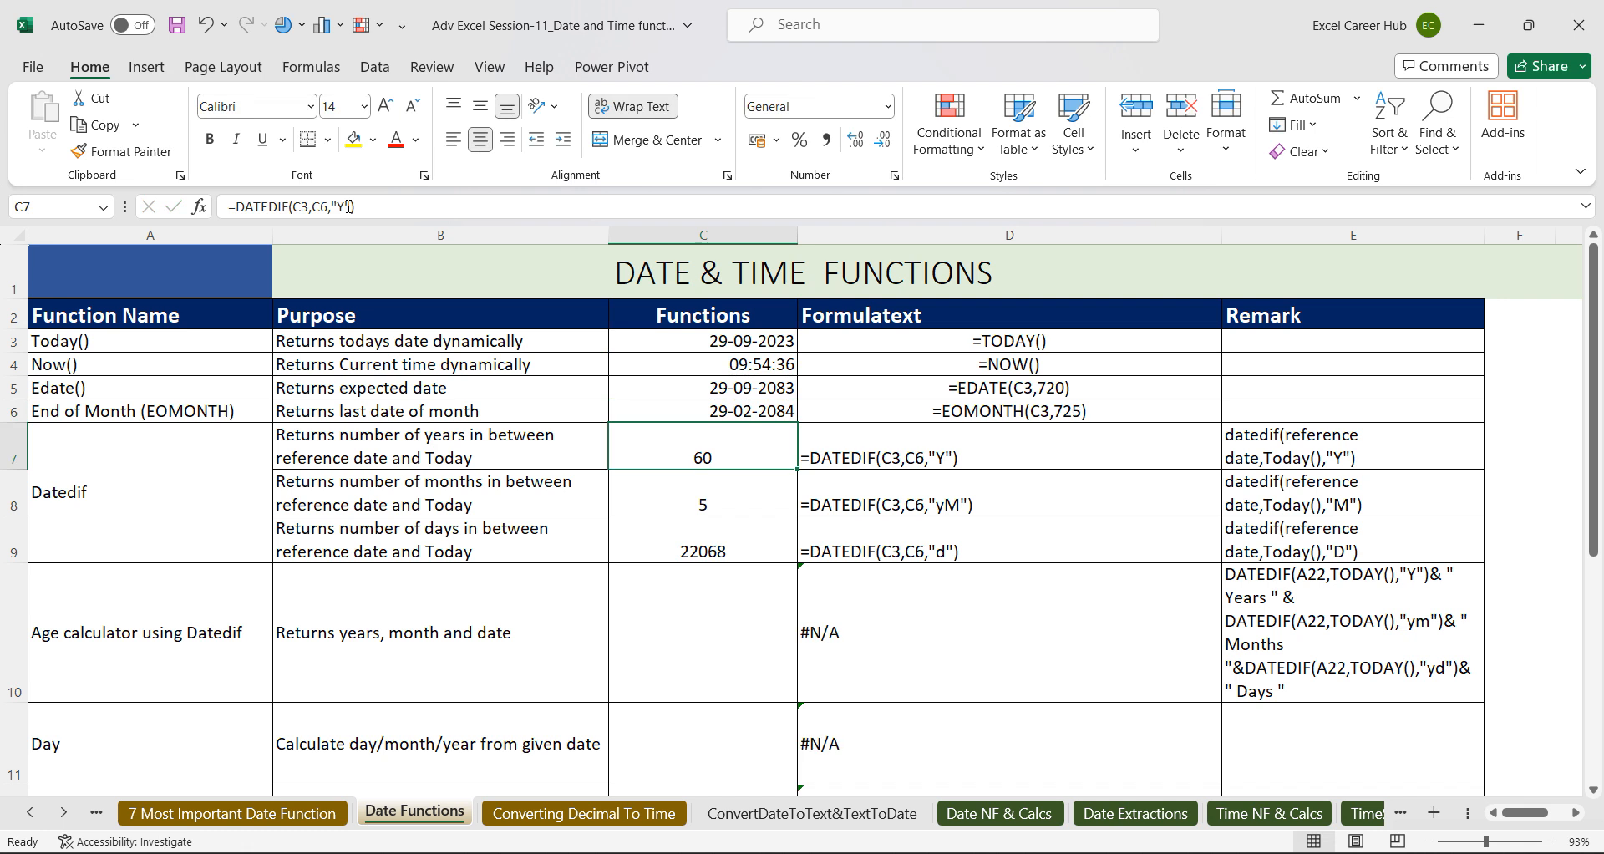
{"action": "left_click", "coordinate": [722, 492]}
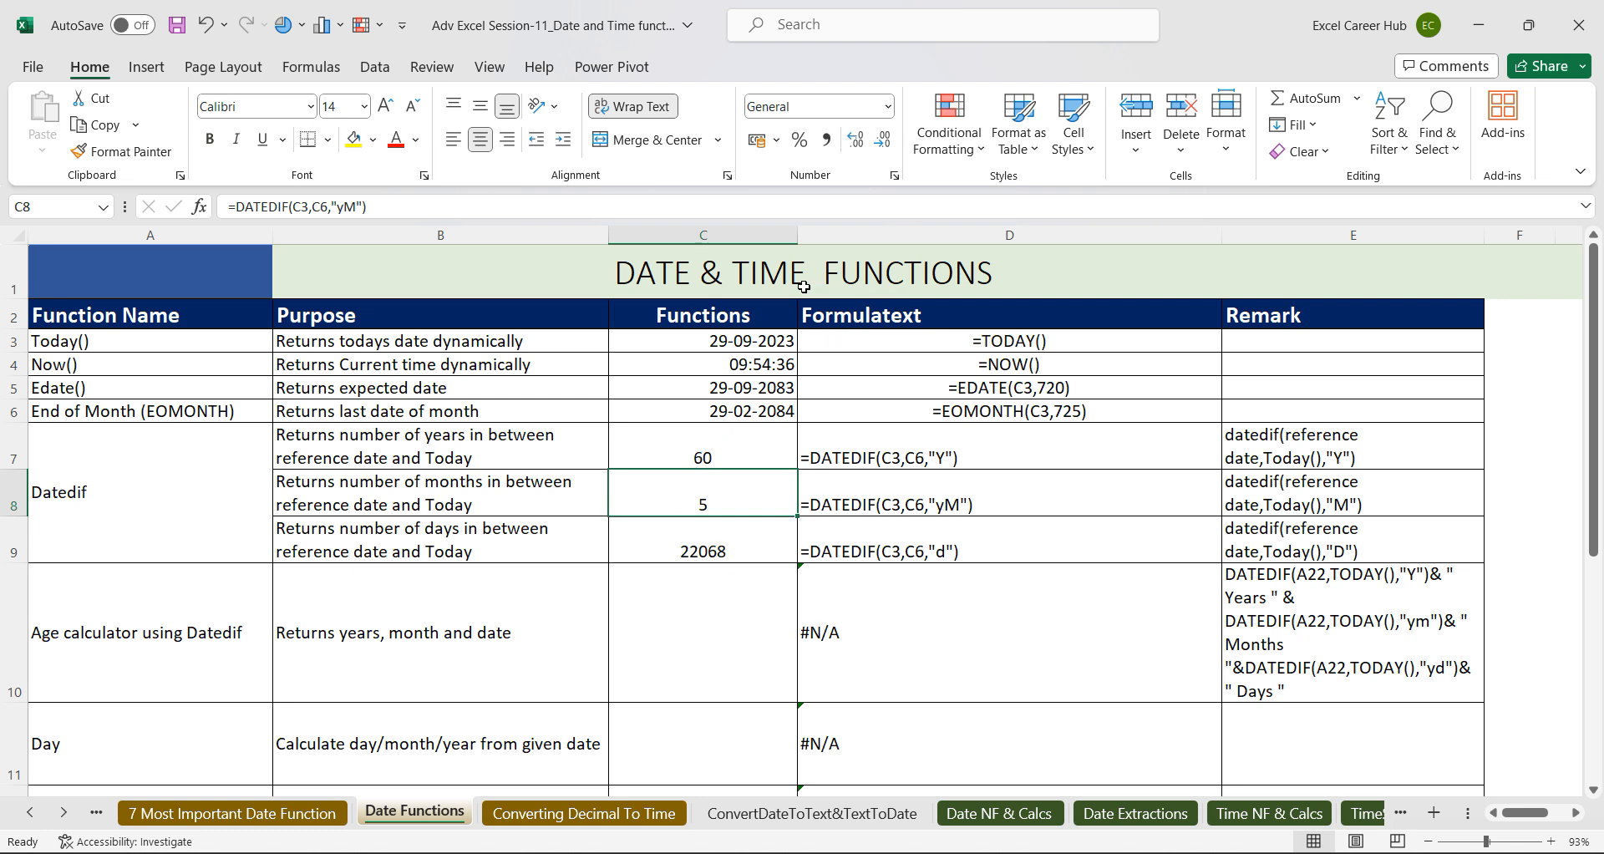
Replace the TODAY formula in C3 with the fixed date 01-01-2000.
{"action": "left_click", "coordinate": [670, 340]}
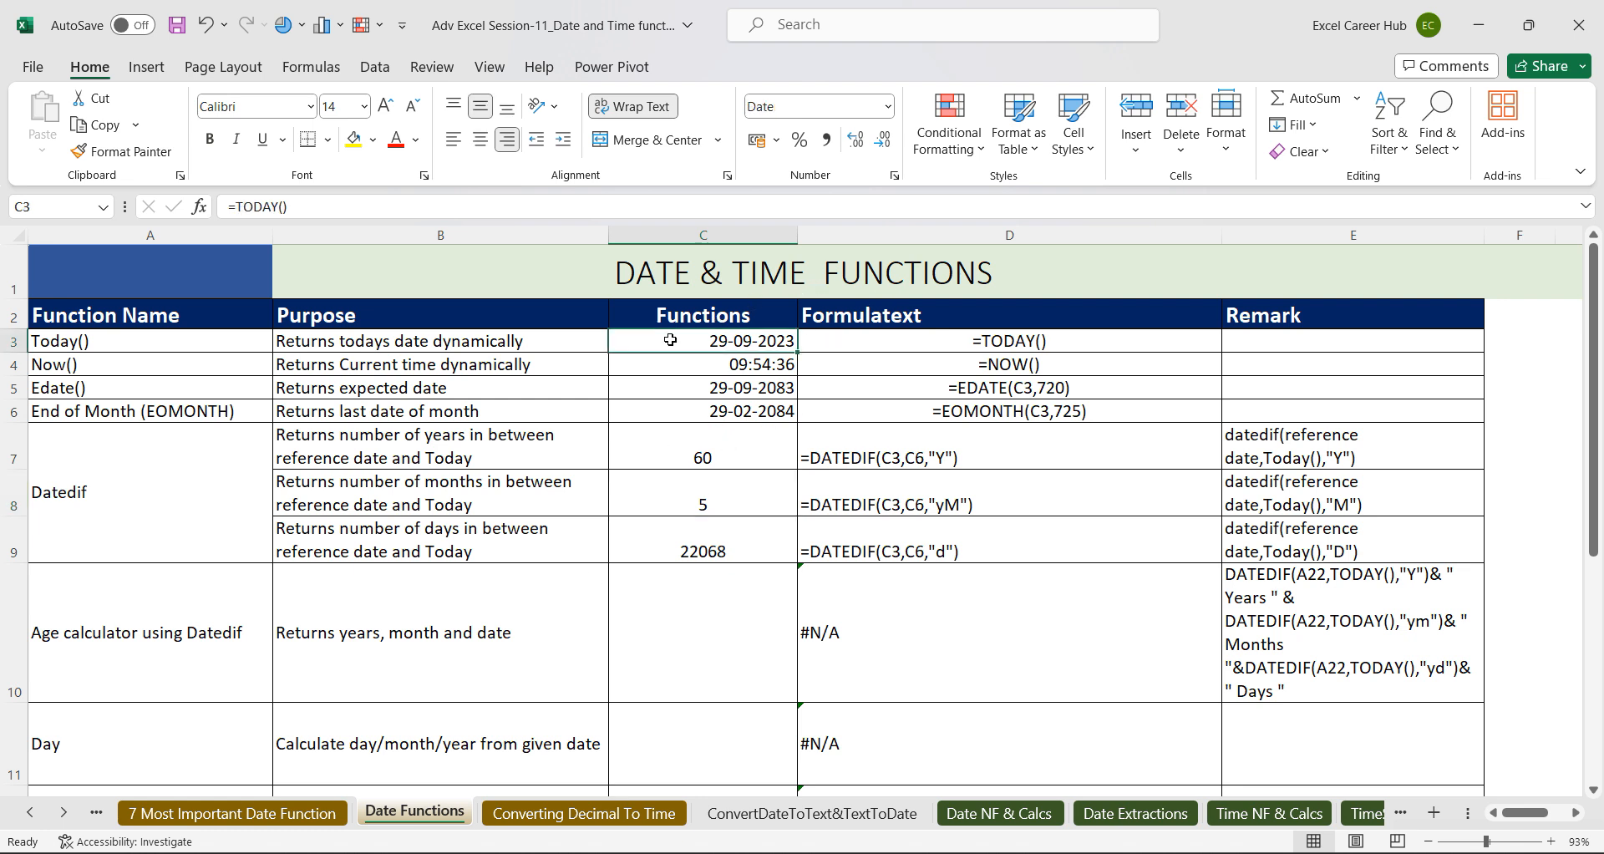
{"action": "type", "text": "010"}
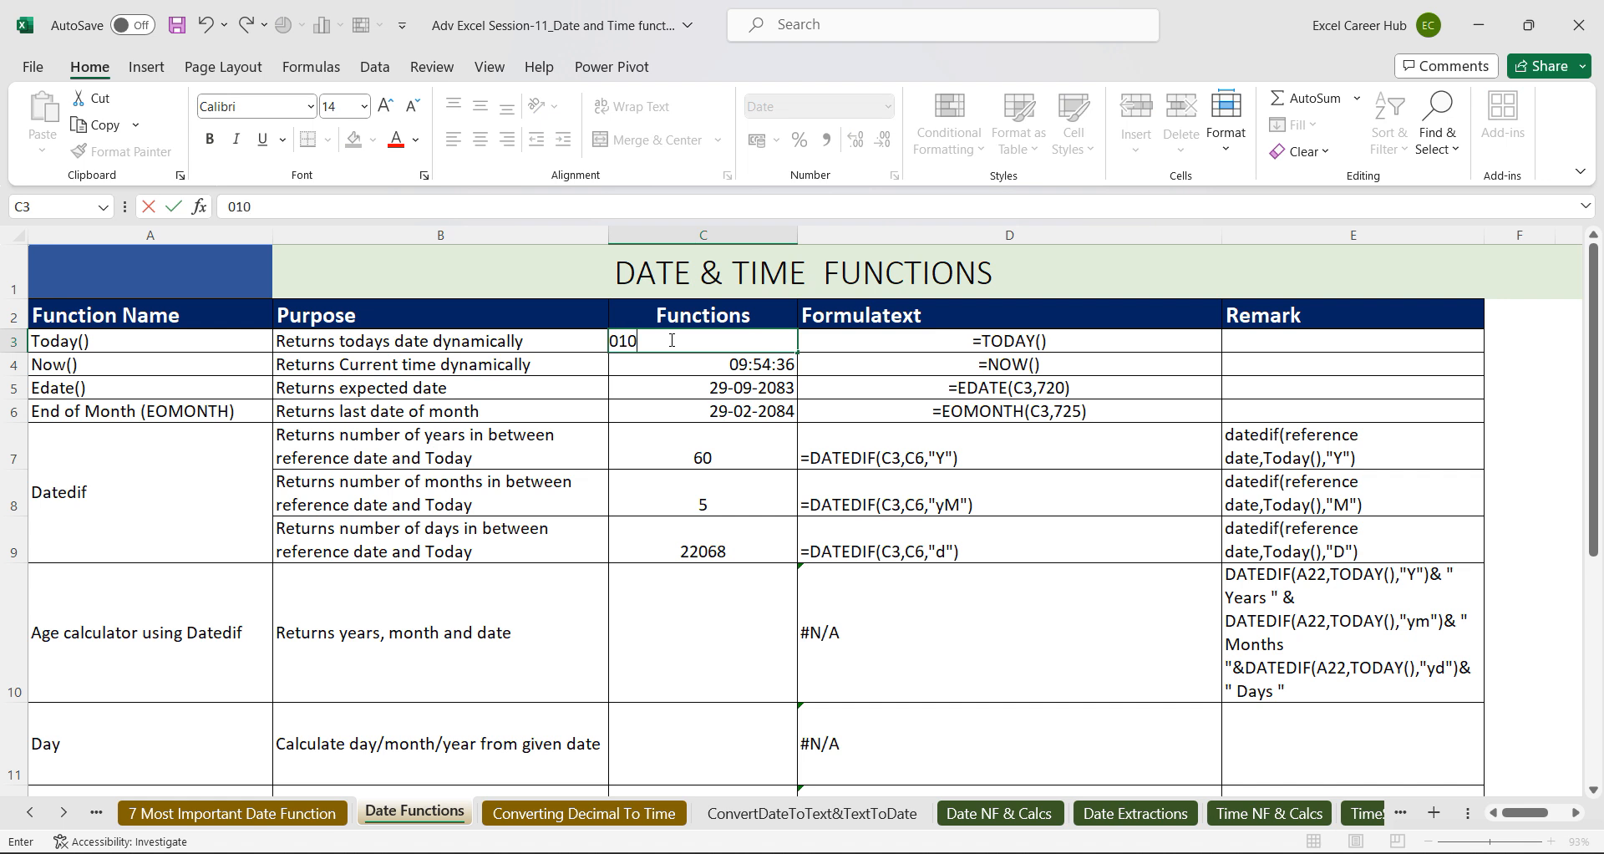
{"action": "key", "text": "BackSpace"}
{"action": "type", "text": "-1"}
{"action": "key", "text": "BackSpace"}
{"action": "type", "text": "01-2000"}
{"action": "key", "text": "Return"}
Enter =TODAY() in C6 as the end date, and review the start date, end date and years formula in C7.
{"action": "left_click", "coordinate": [765, 412]}
{"action": "type", "text": "=today"}
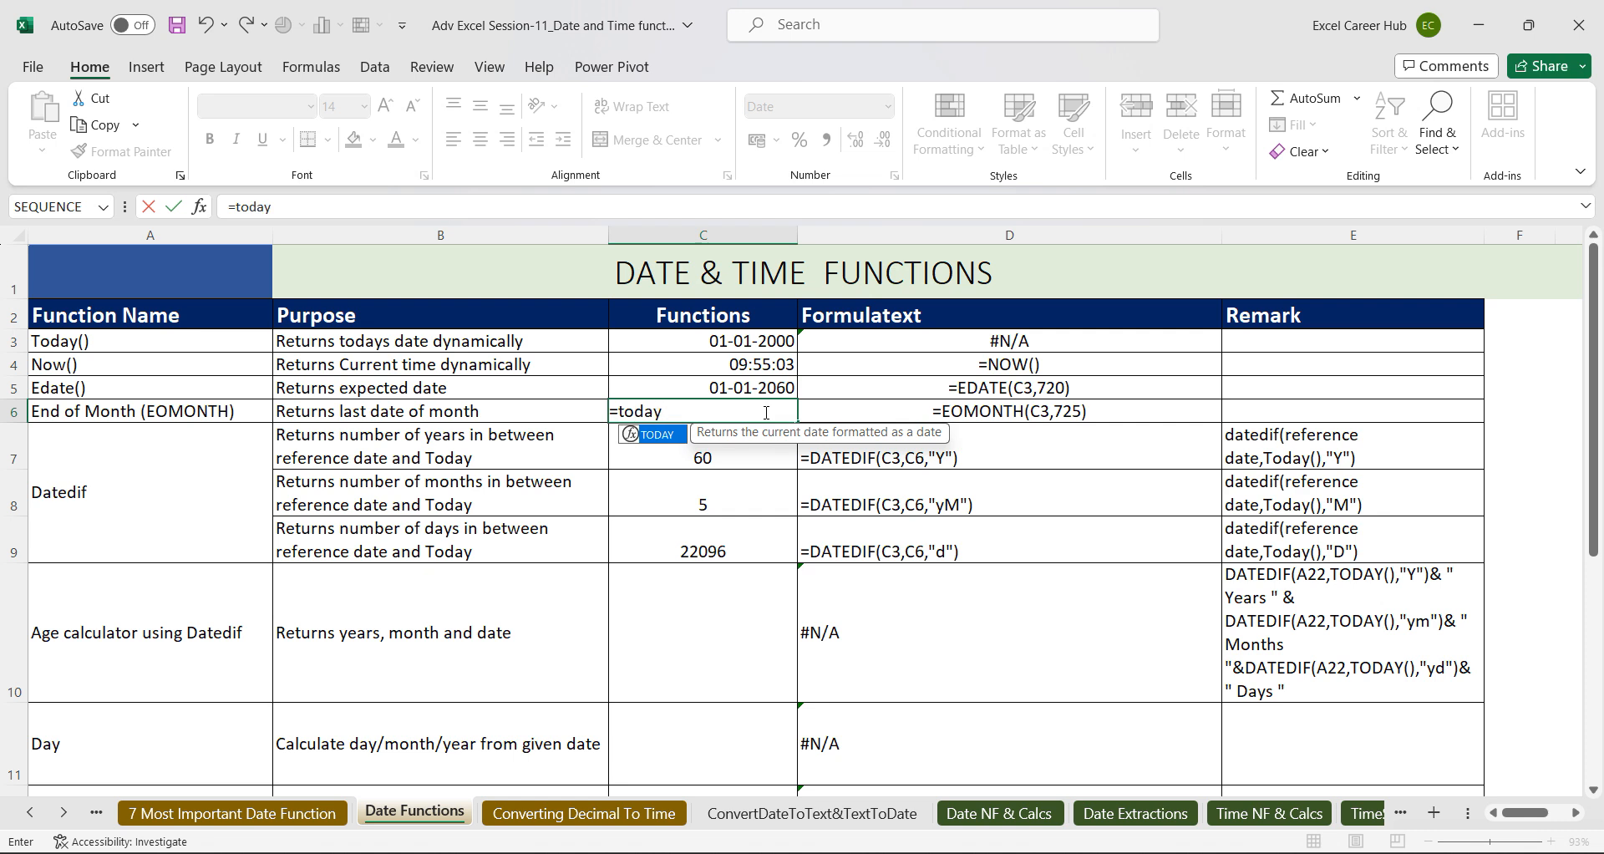
{"action": "type", "text": "()"}
{"action": "key", "text": "Return"}
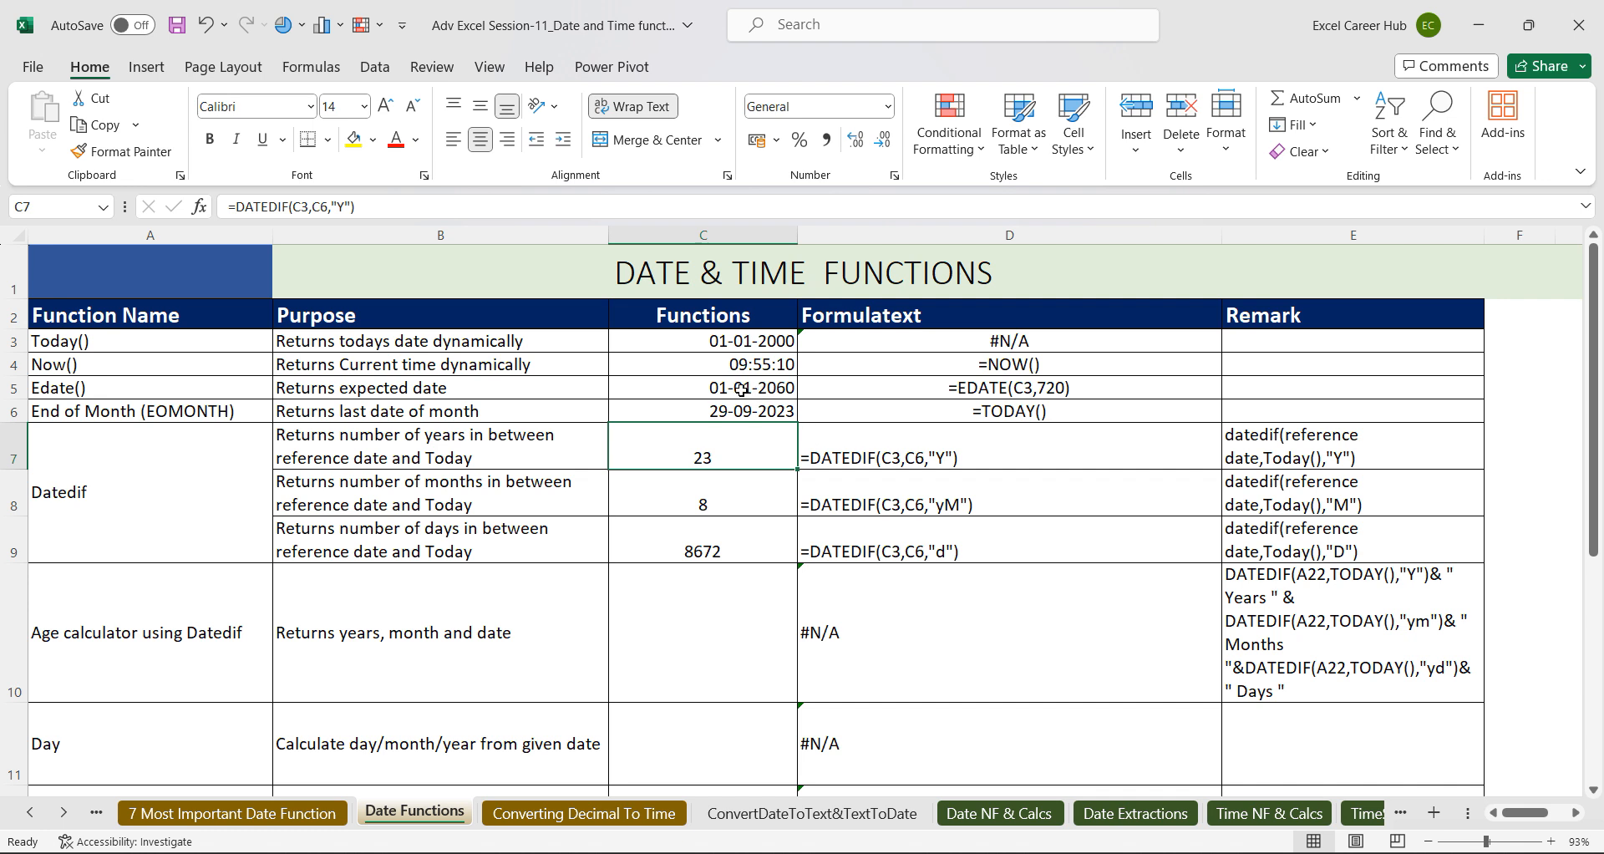
{"action": "left_click", "coordinate": [683, 345]}
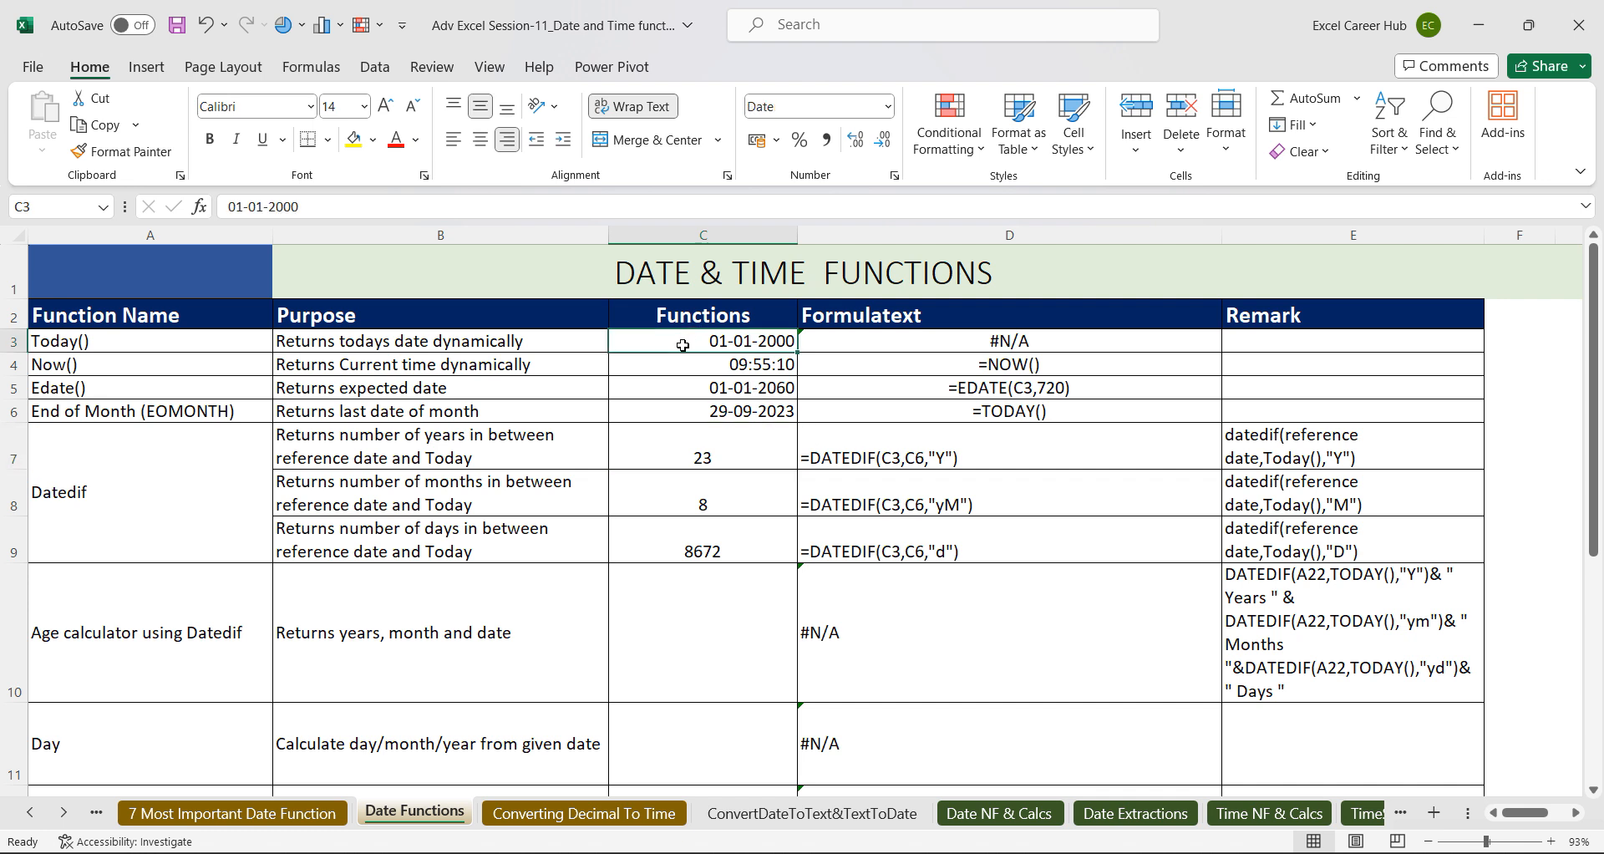
{"action": "left_click", "coordinate": [694, 415]}
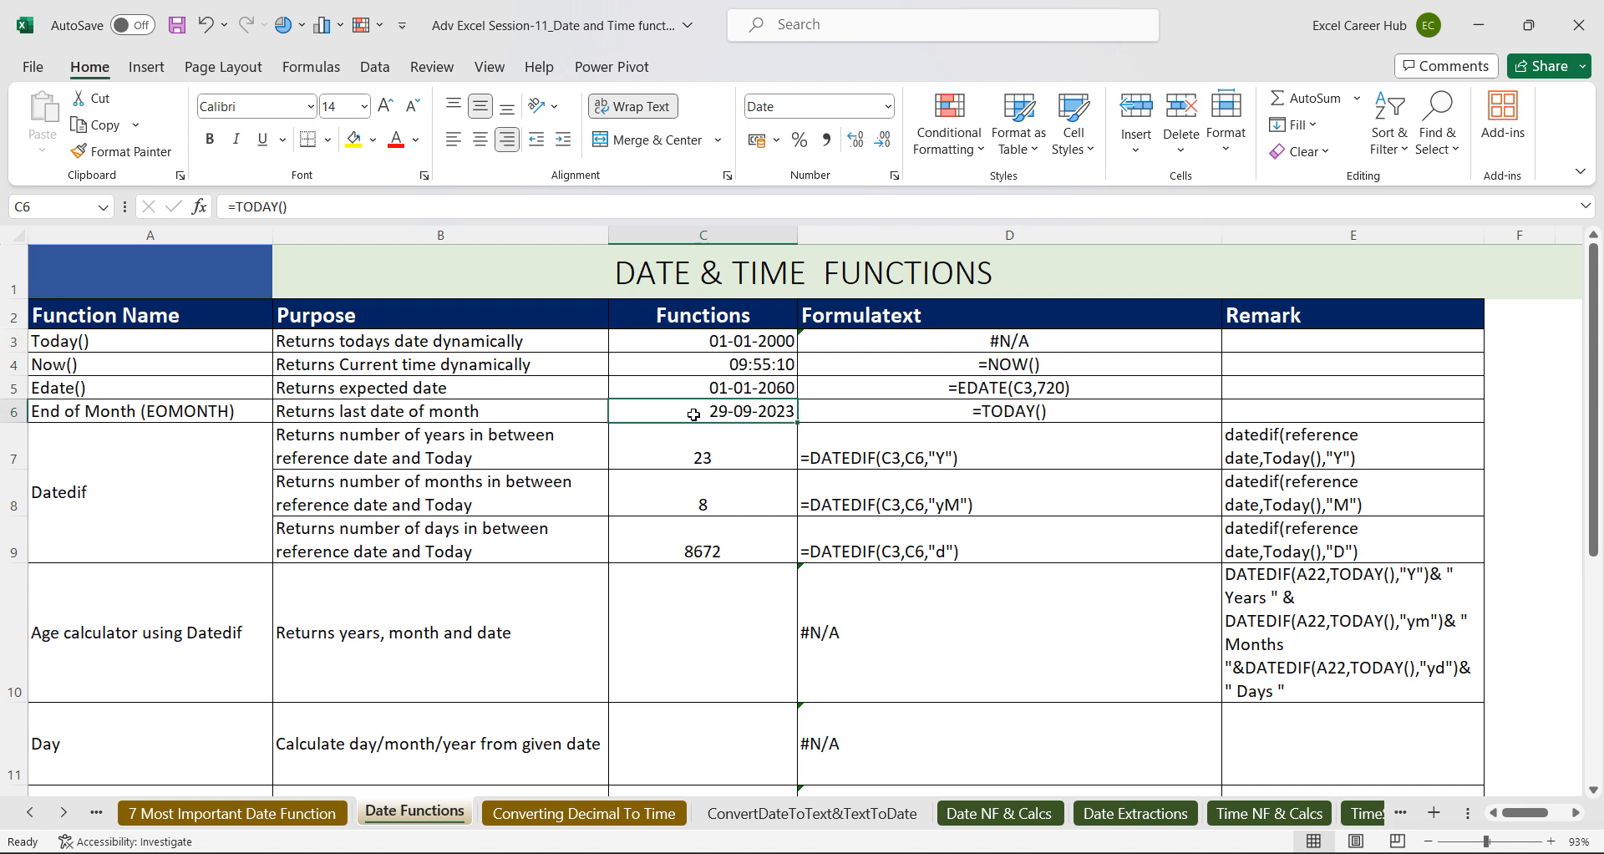
{"action": "left_click", "coordinate": [720, 460]}
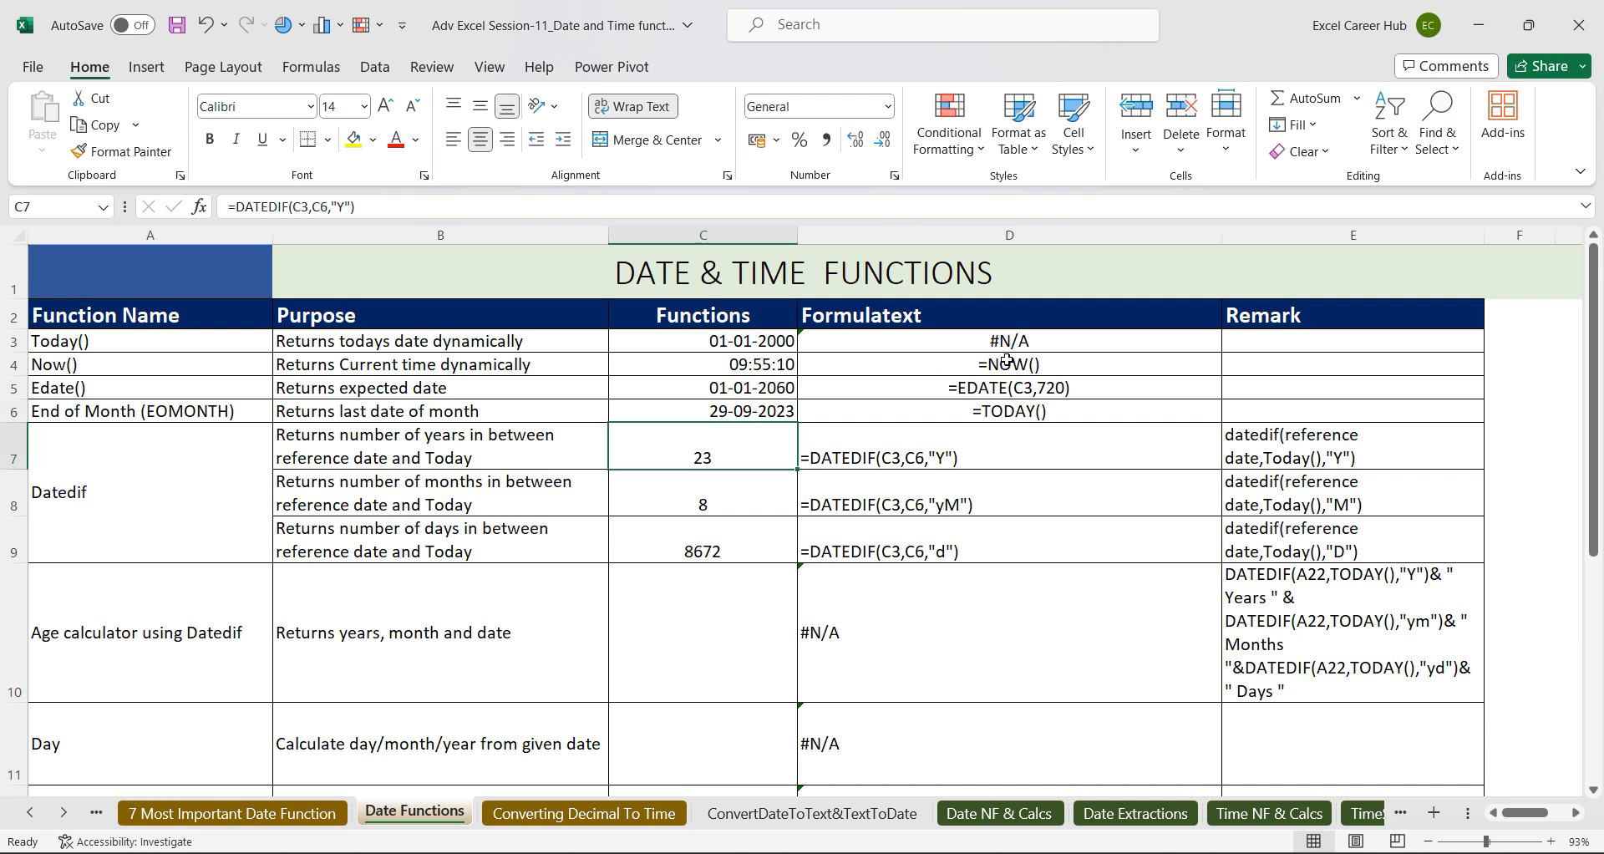
Review the dates in C3 and C6 and the formulas in C7 and C8, and change the C9 DATEDIF unit to "md".
{"action": "left_click", "coordinate": [733, 344]}
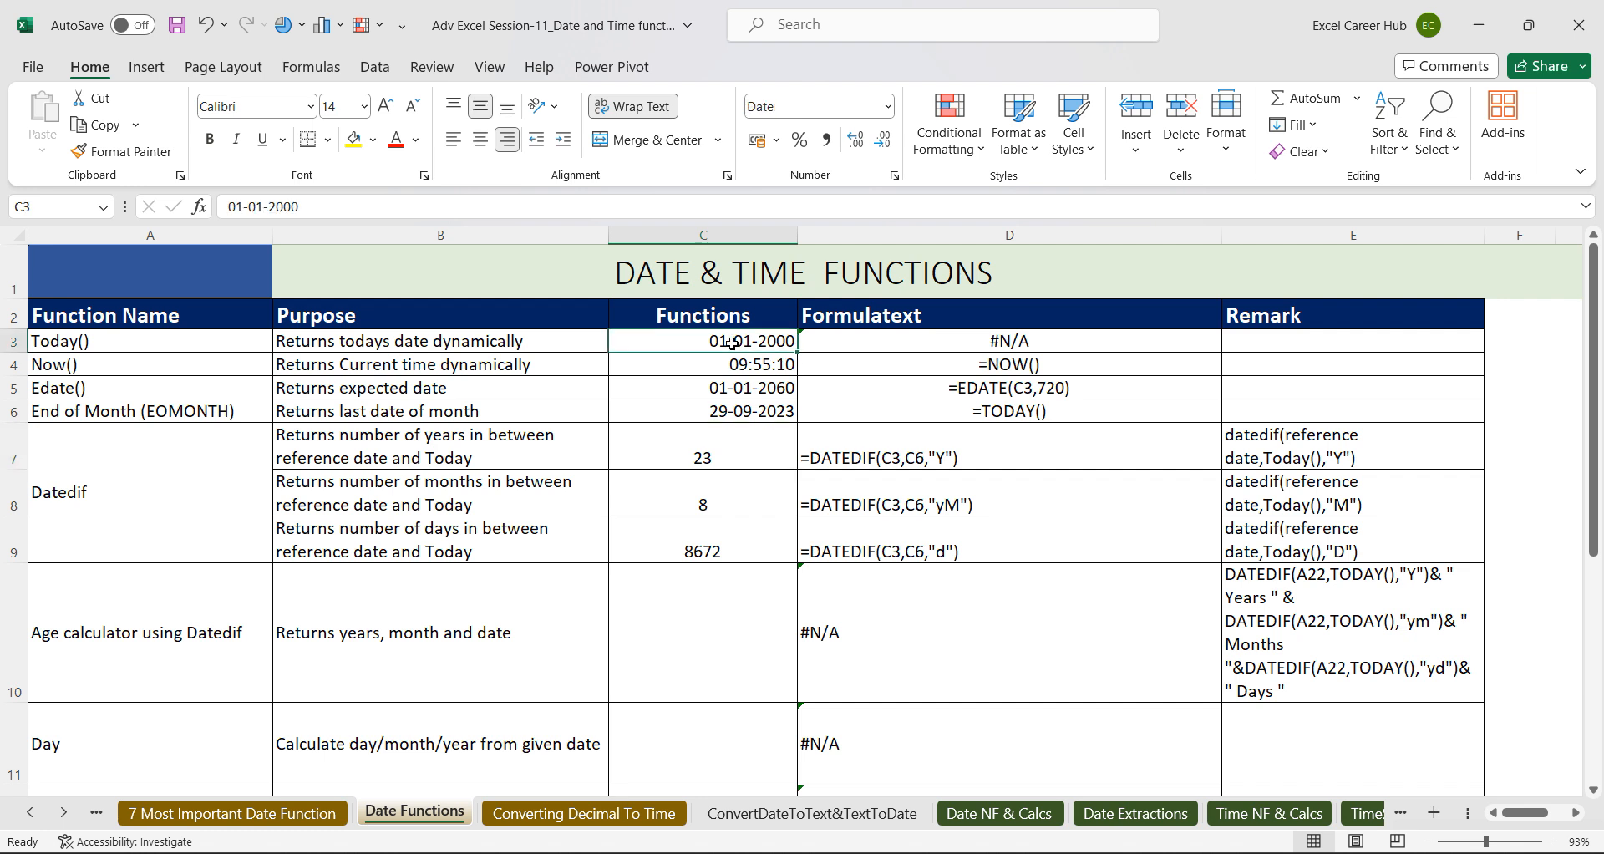
{"action": "left_click", "coordinate": [730, 409]}
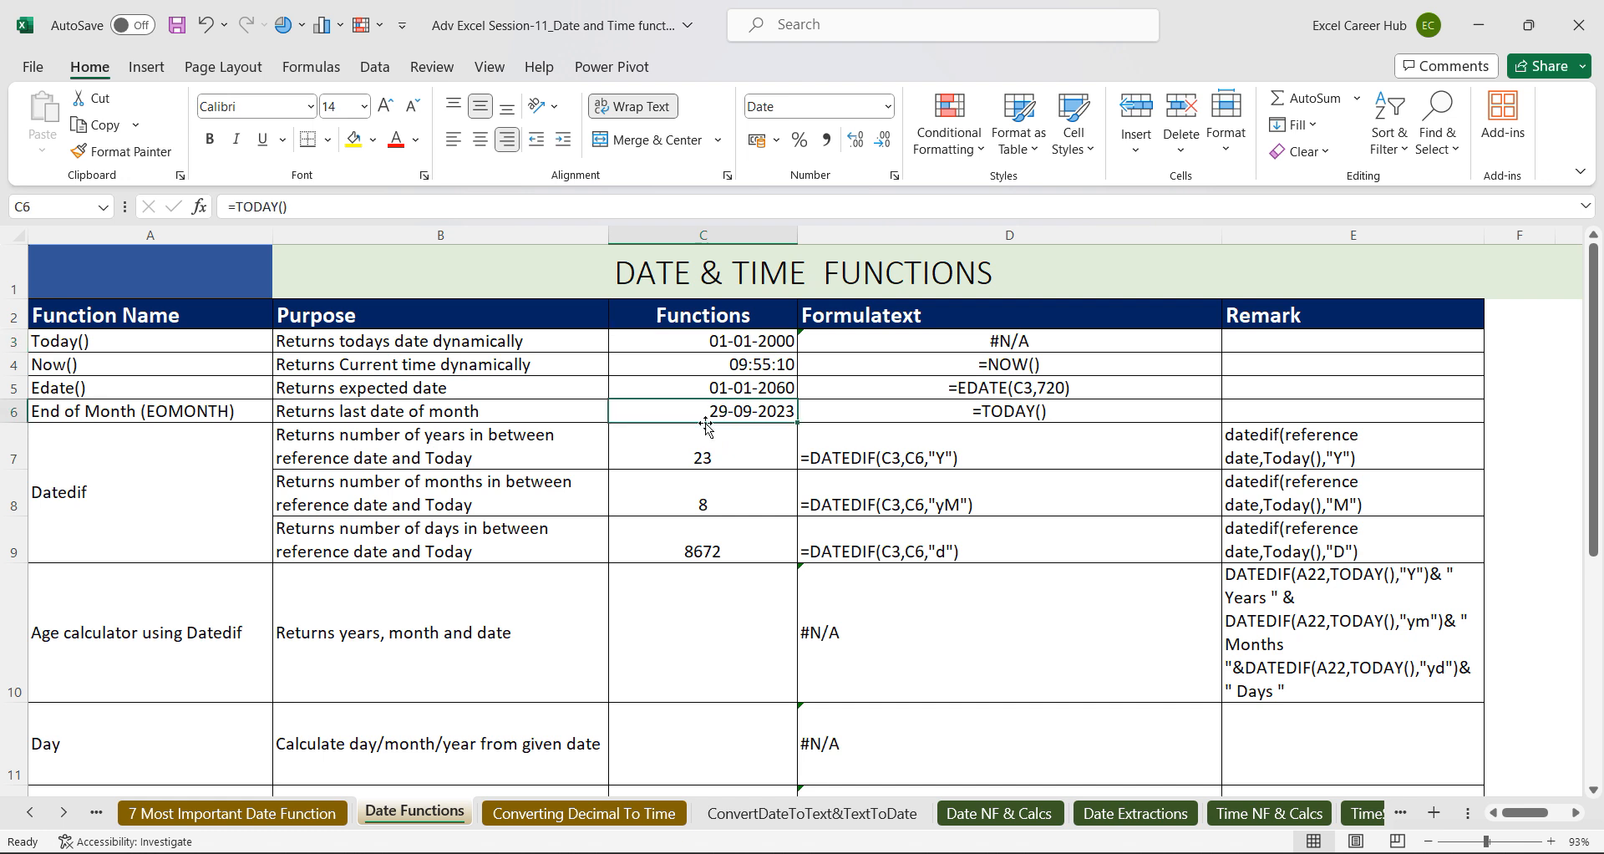
{"action": "left_click", "coordinate": [681, 460]}
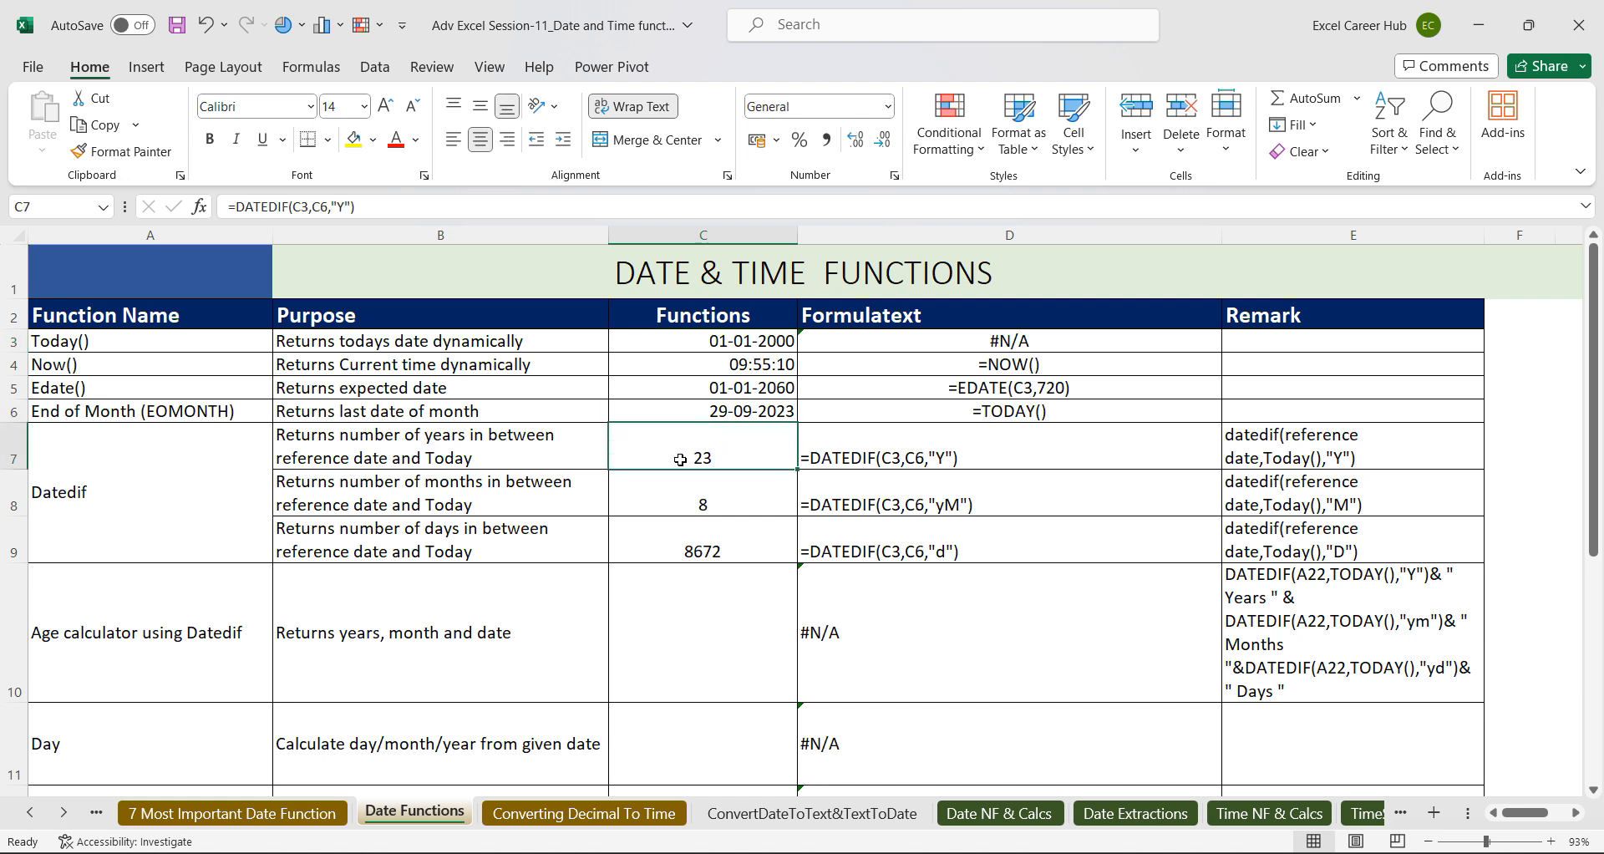
{"action": "left_click", "coordinate": [734, 503]}
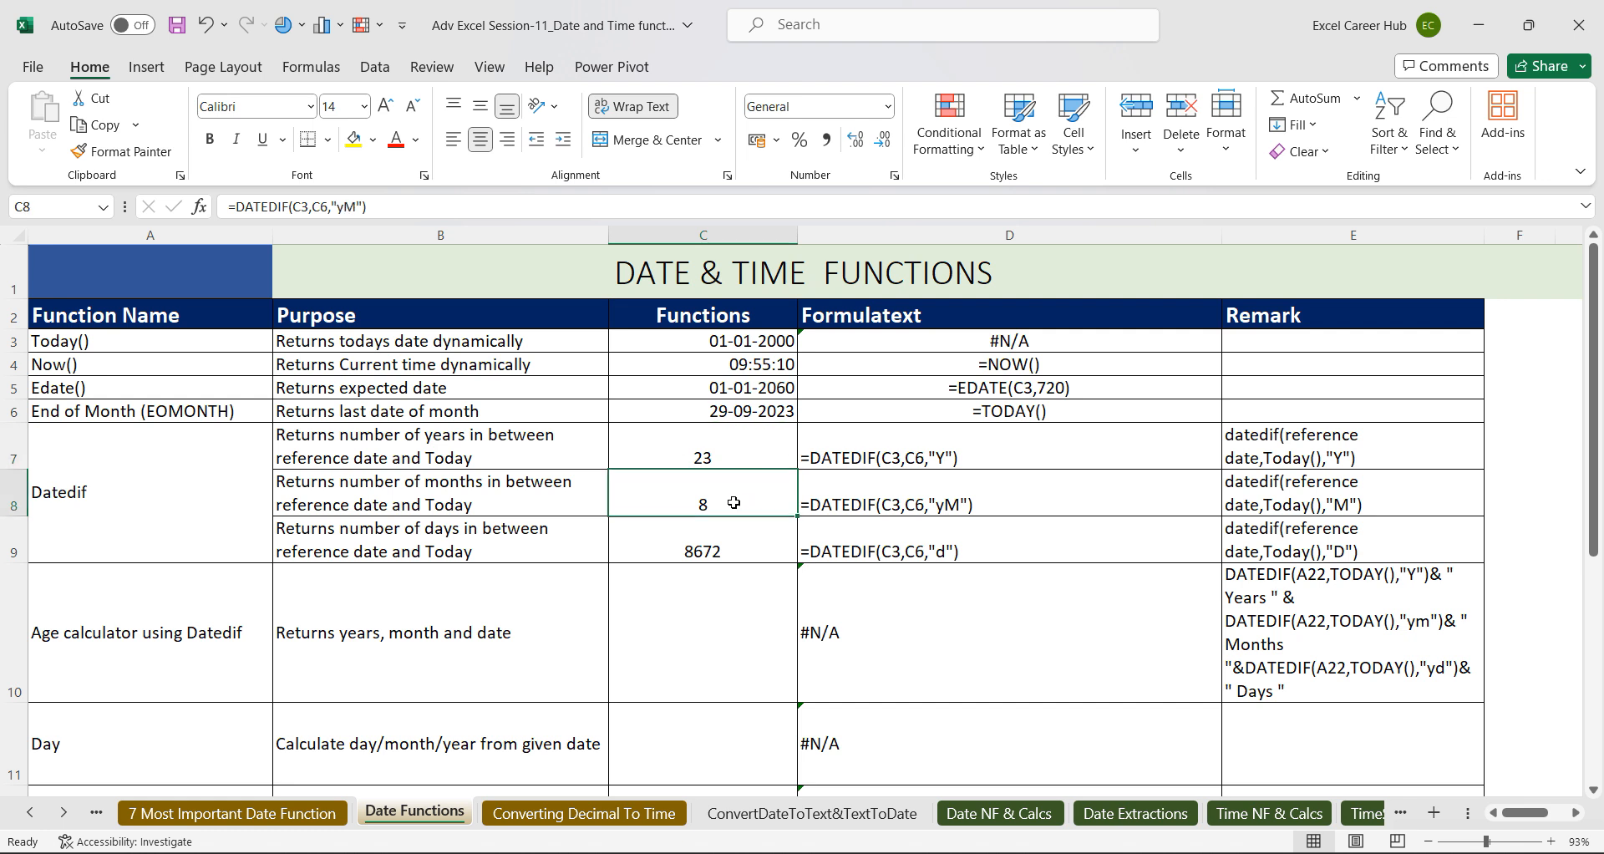
{"action": "left_click", "coordinate": [687, 548]}
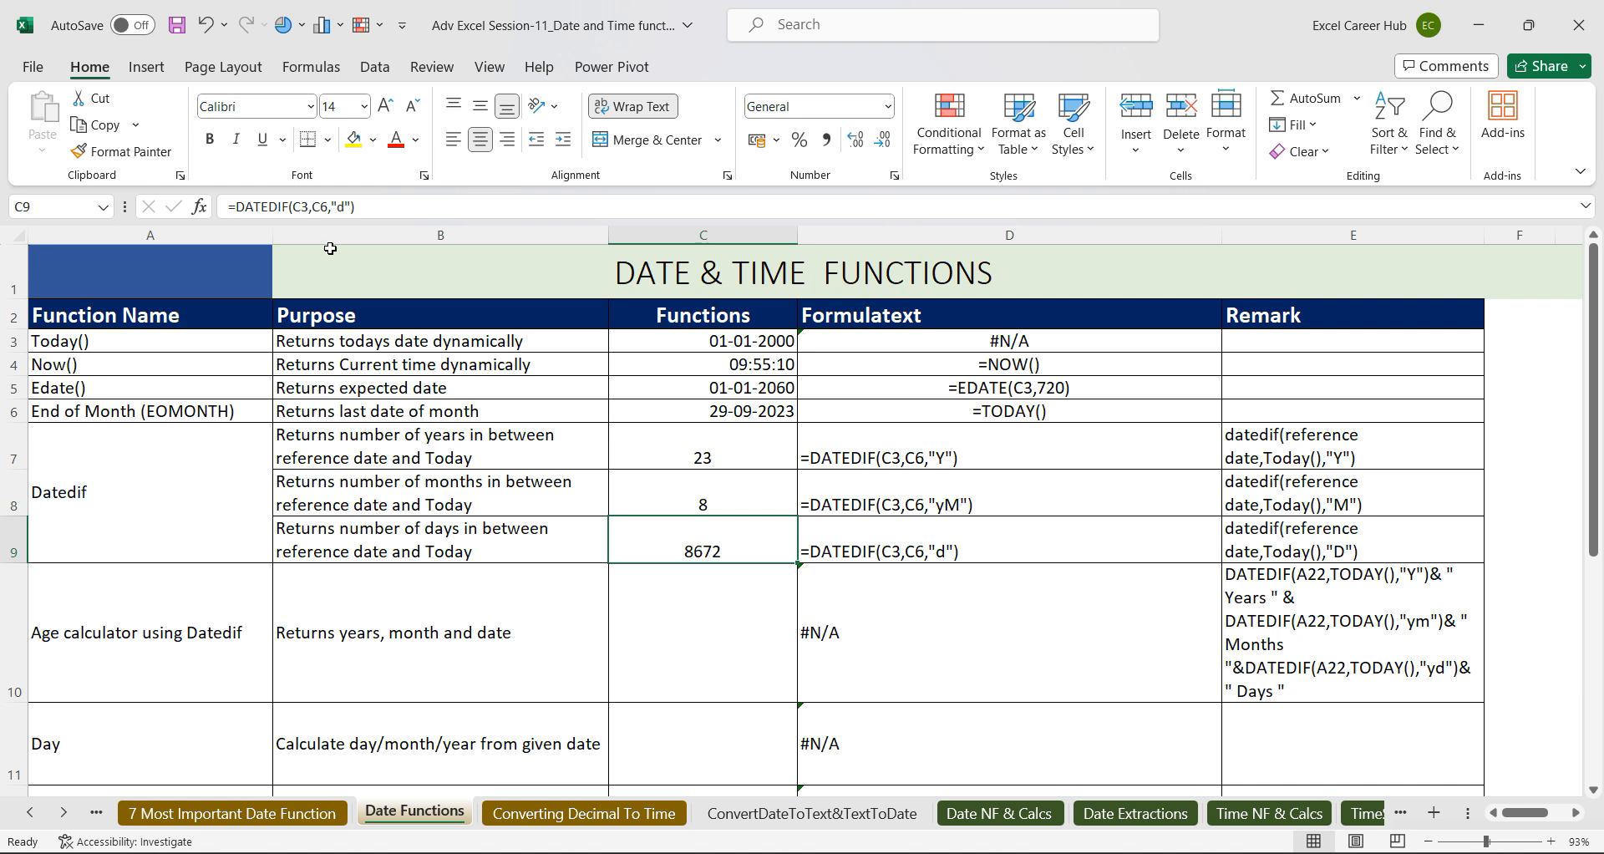
{"action": "left_click", "coordinate": [340, 207]}
{"action": "type", "text": "m"}
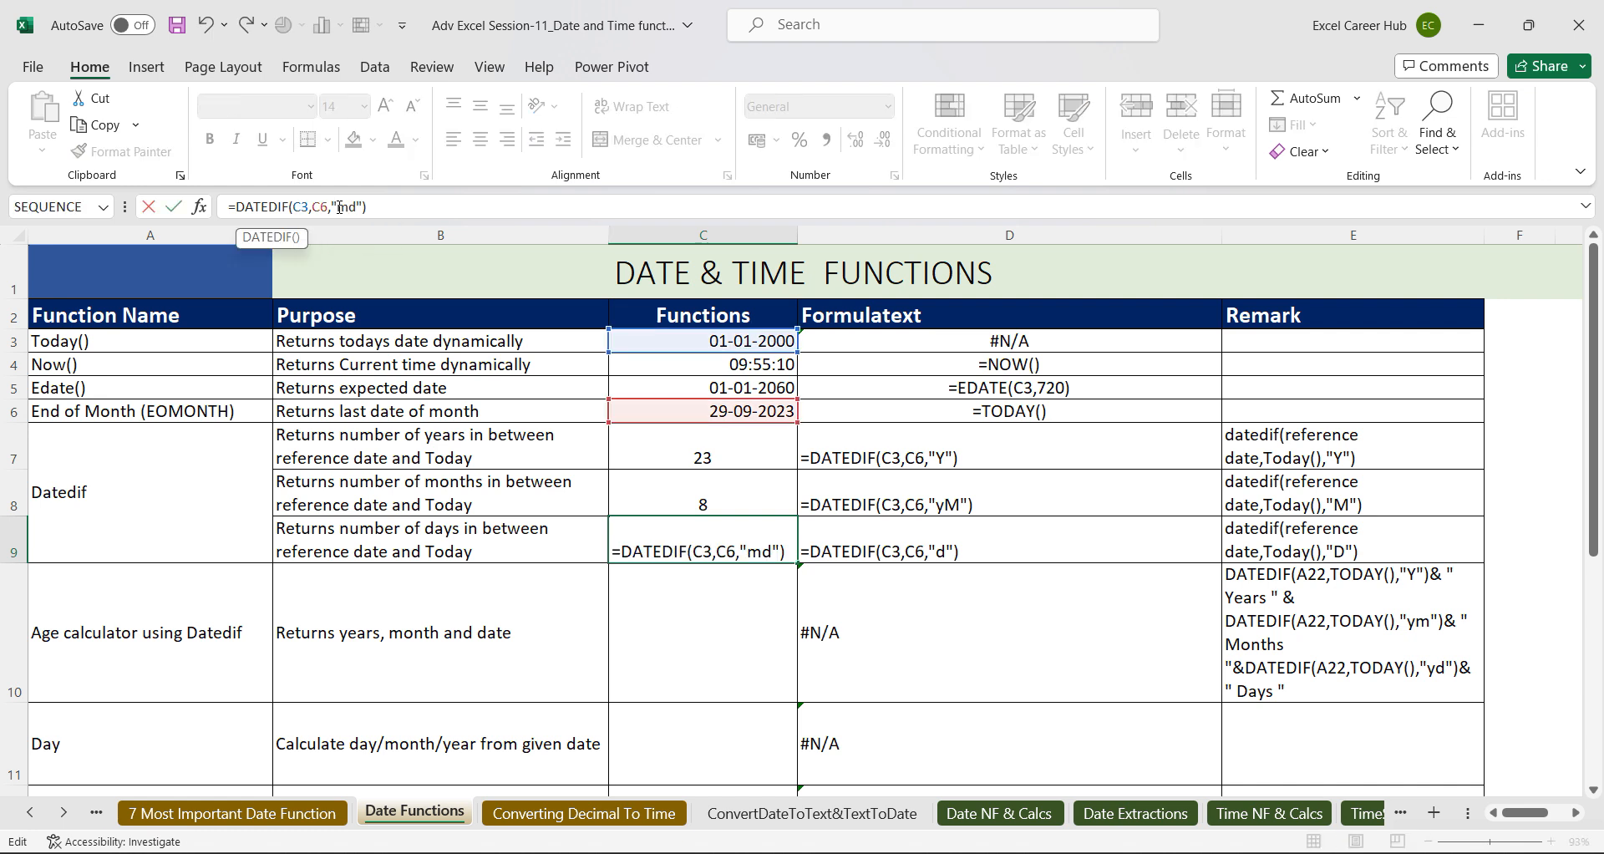
{"action": "key", "text": "Return"}
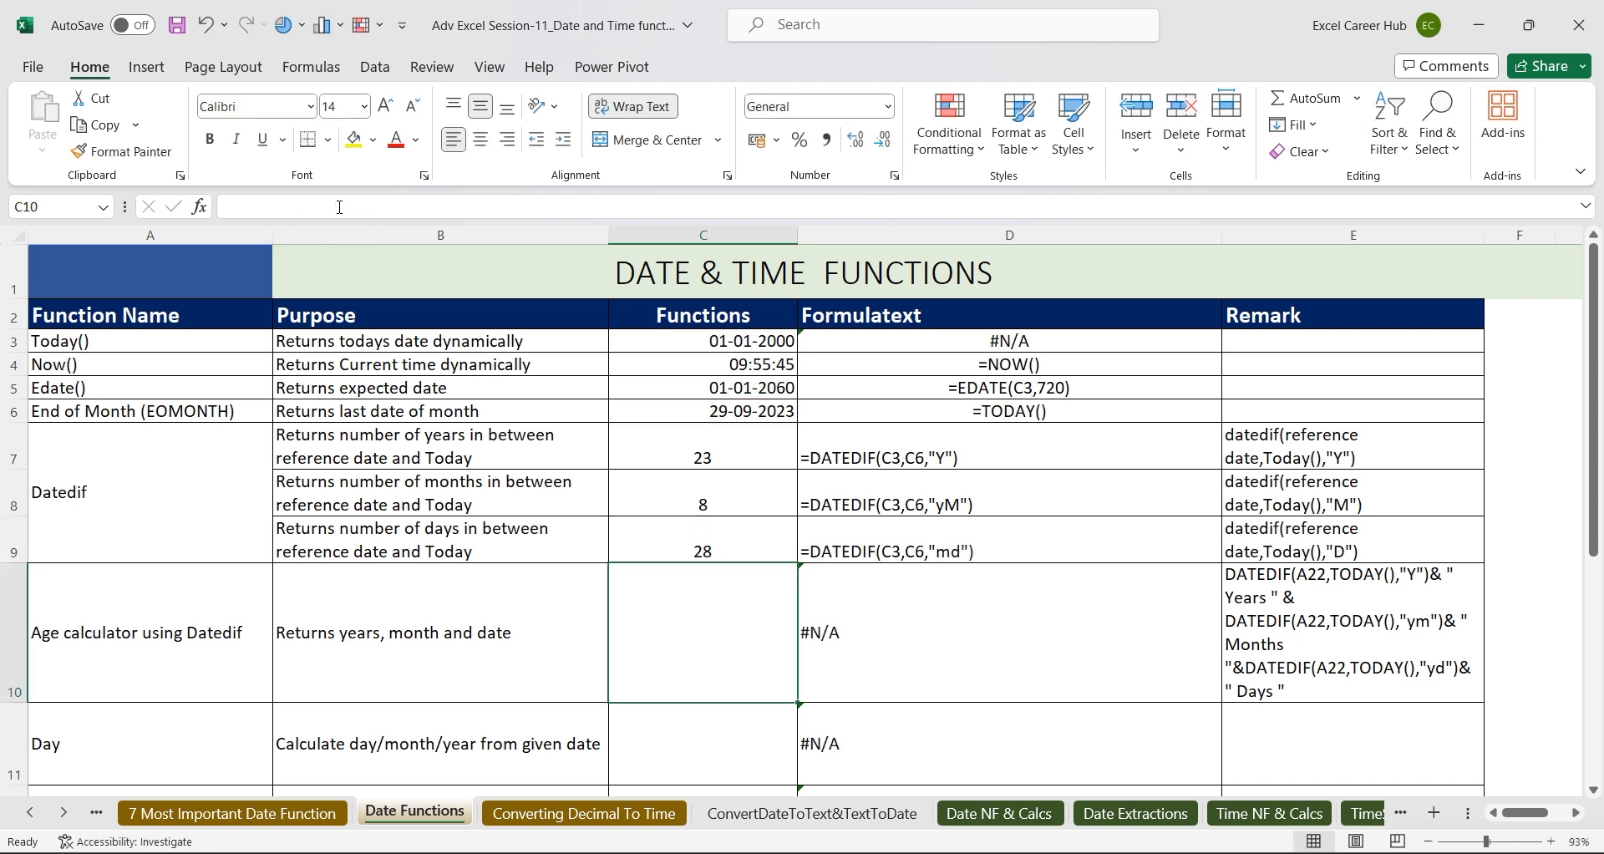
Examine the years, months and days results in C7:C9 against the start date in C3.
{"action": "left_click", "coordinate": [737, 539]}
{"action": "left_click", "coordinate": [716, 457]}
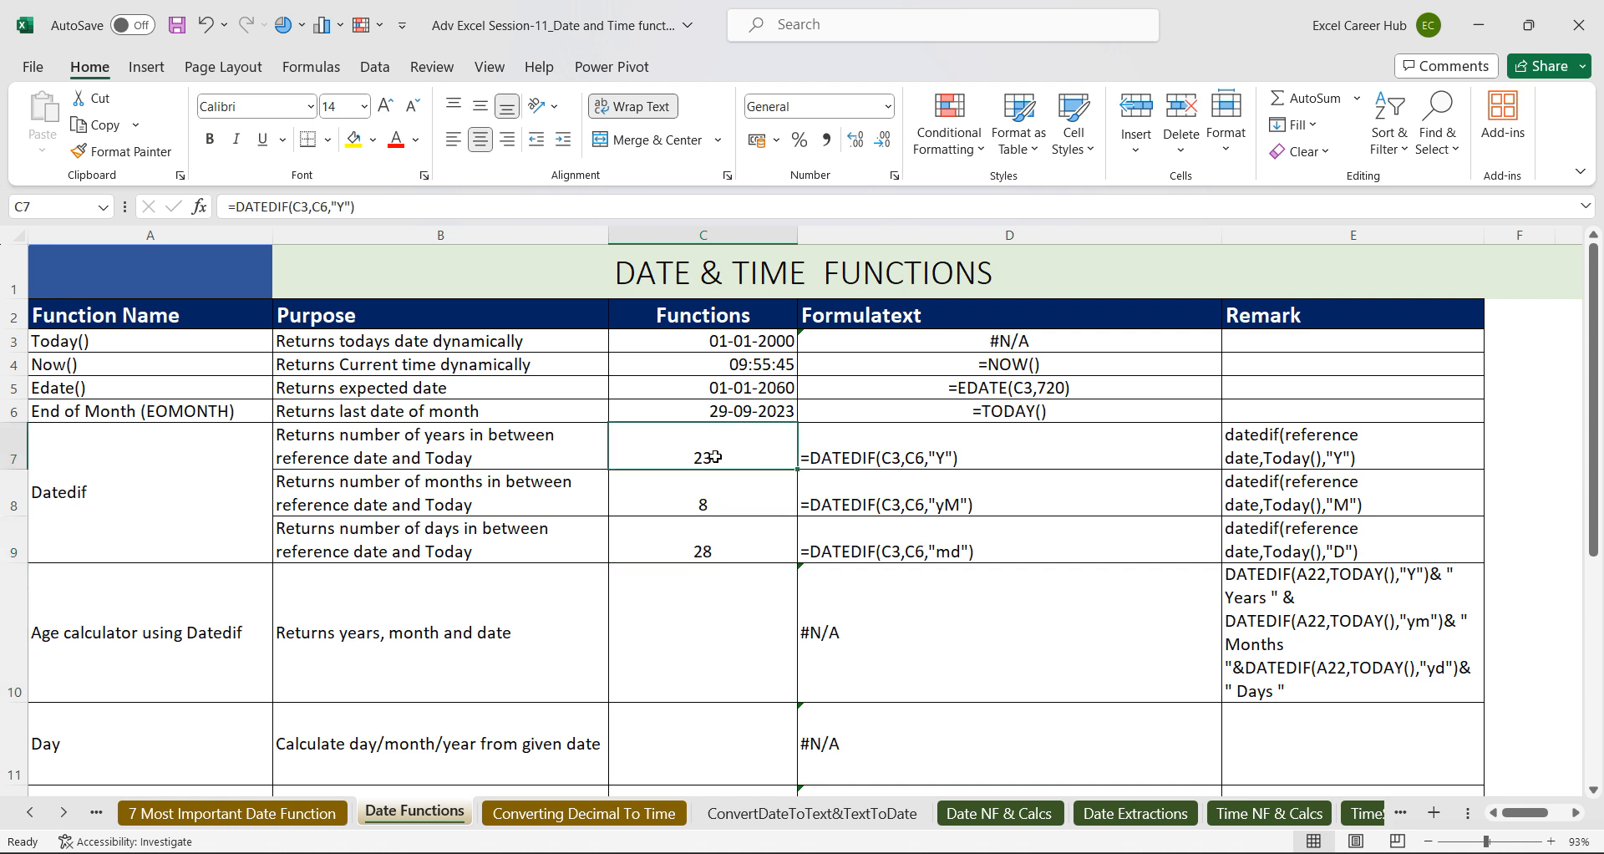
{"action": "left_click_drag", "start_coordinate": [716, 457], "coordinate": [715, 536]}
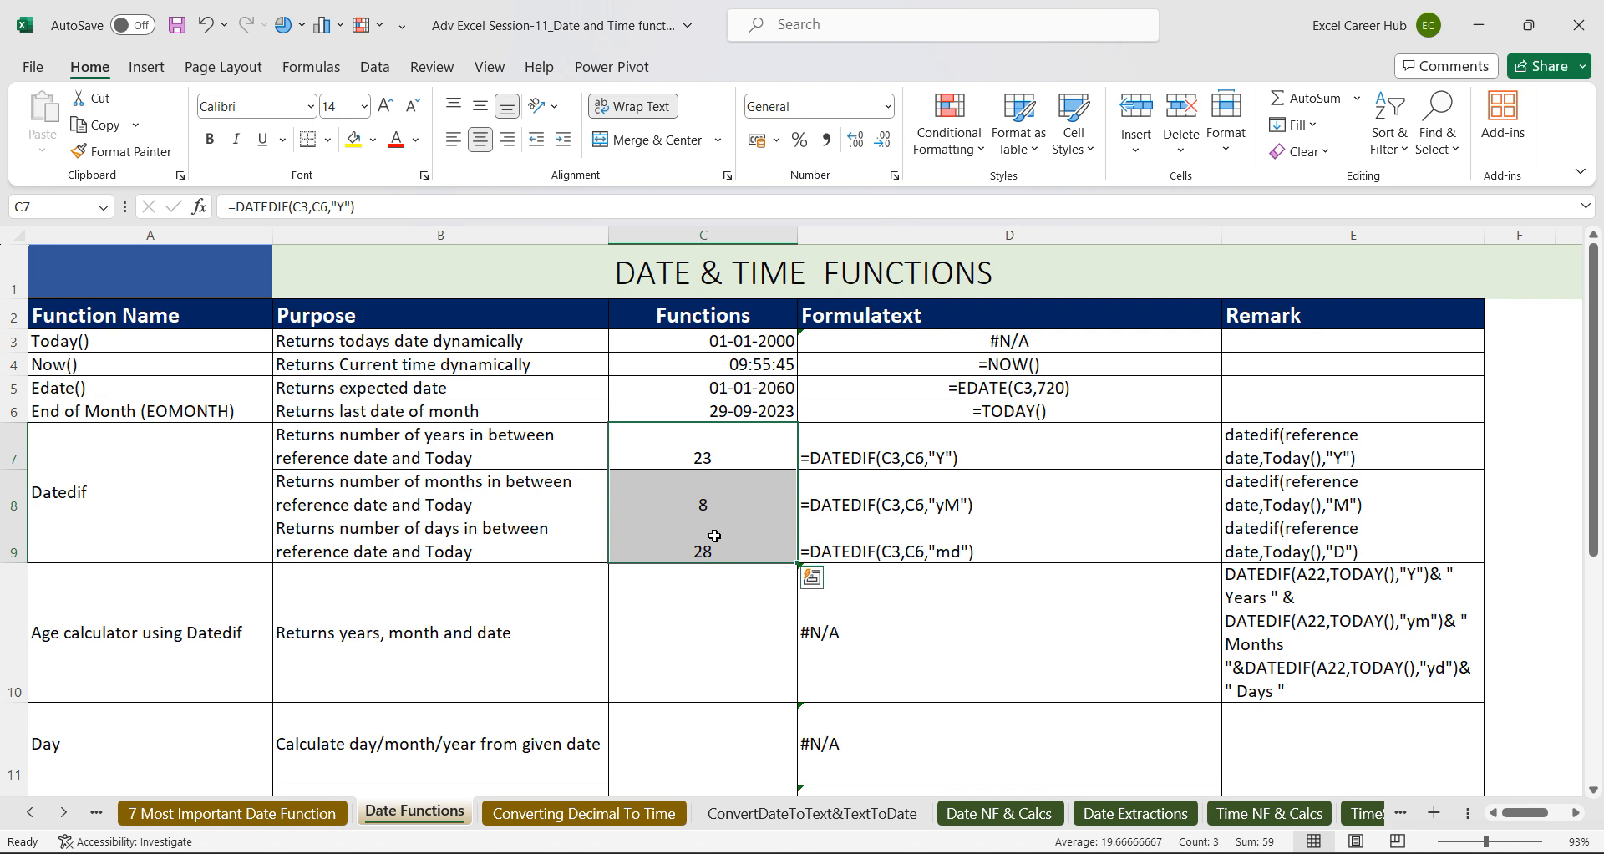
{"action": "left_click", "coordinate": [698, 344]}
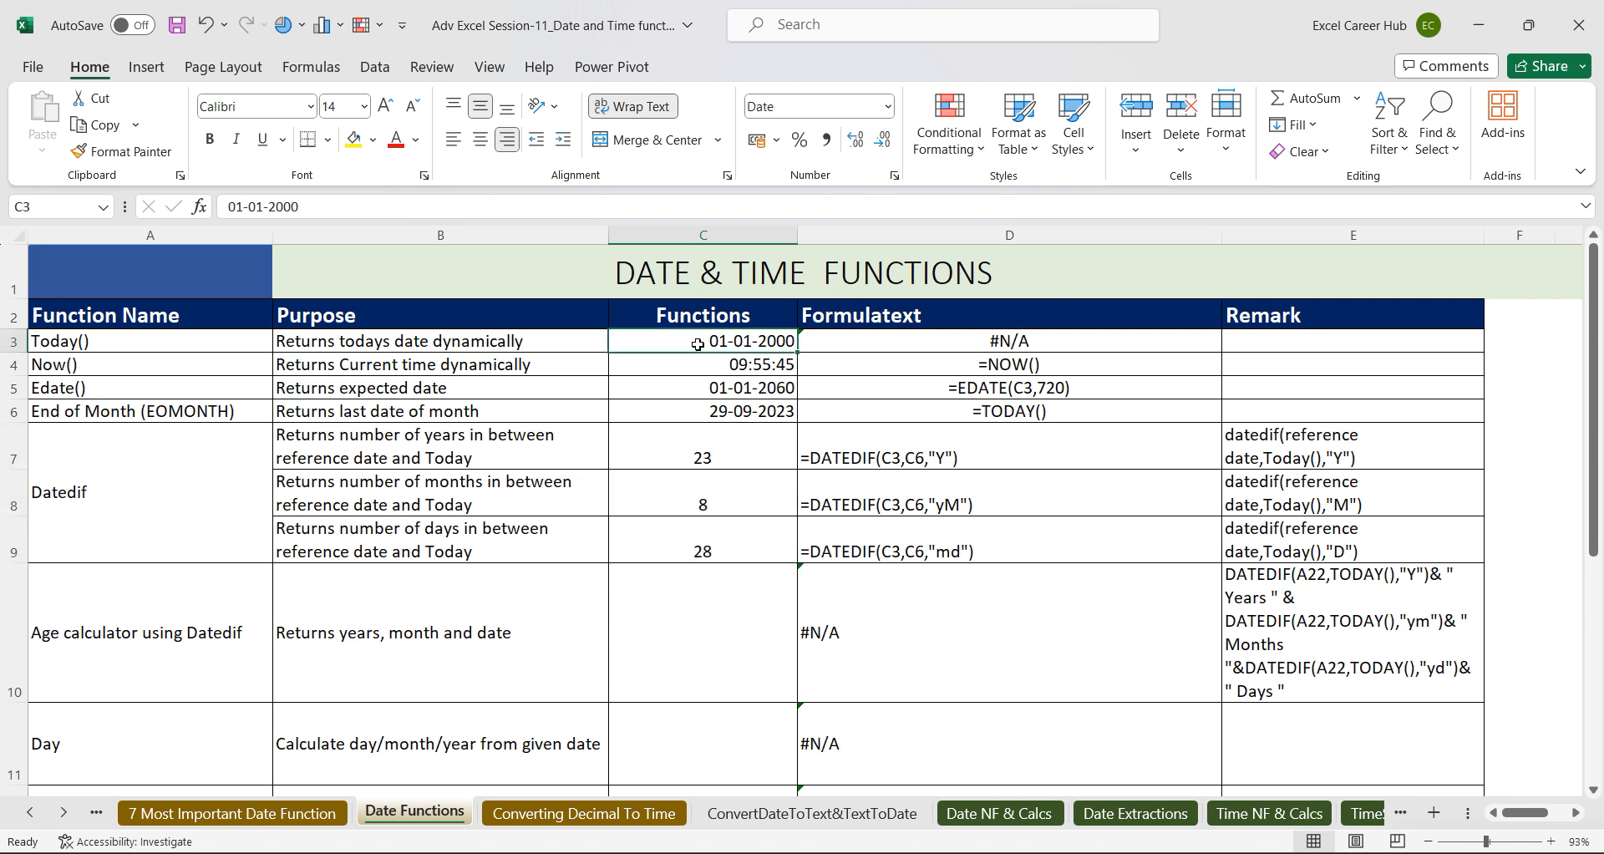
{"action": "left_click_drag", "start_coordinate": [692, 439], "coordinate": [663, 558]}
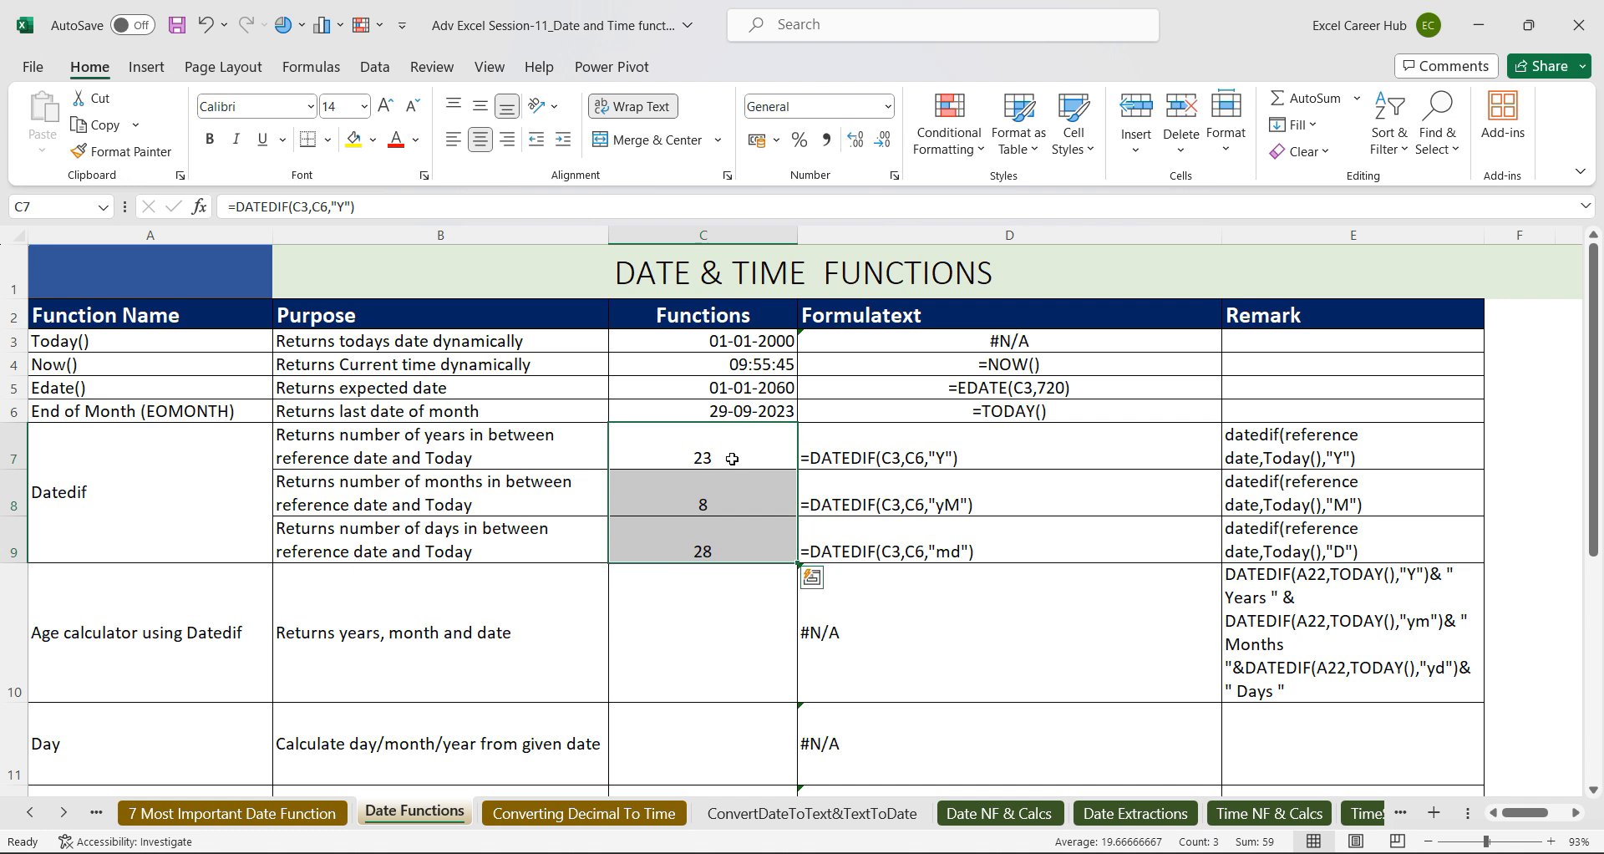
{"action": "left_click", "coordinate": [727, 494]}
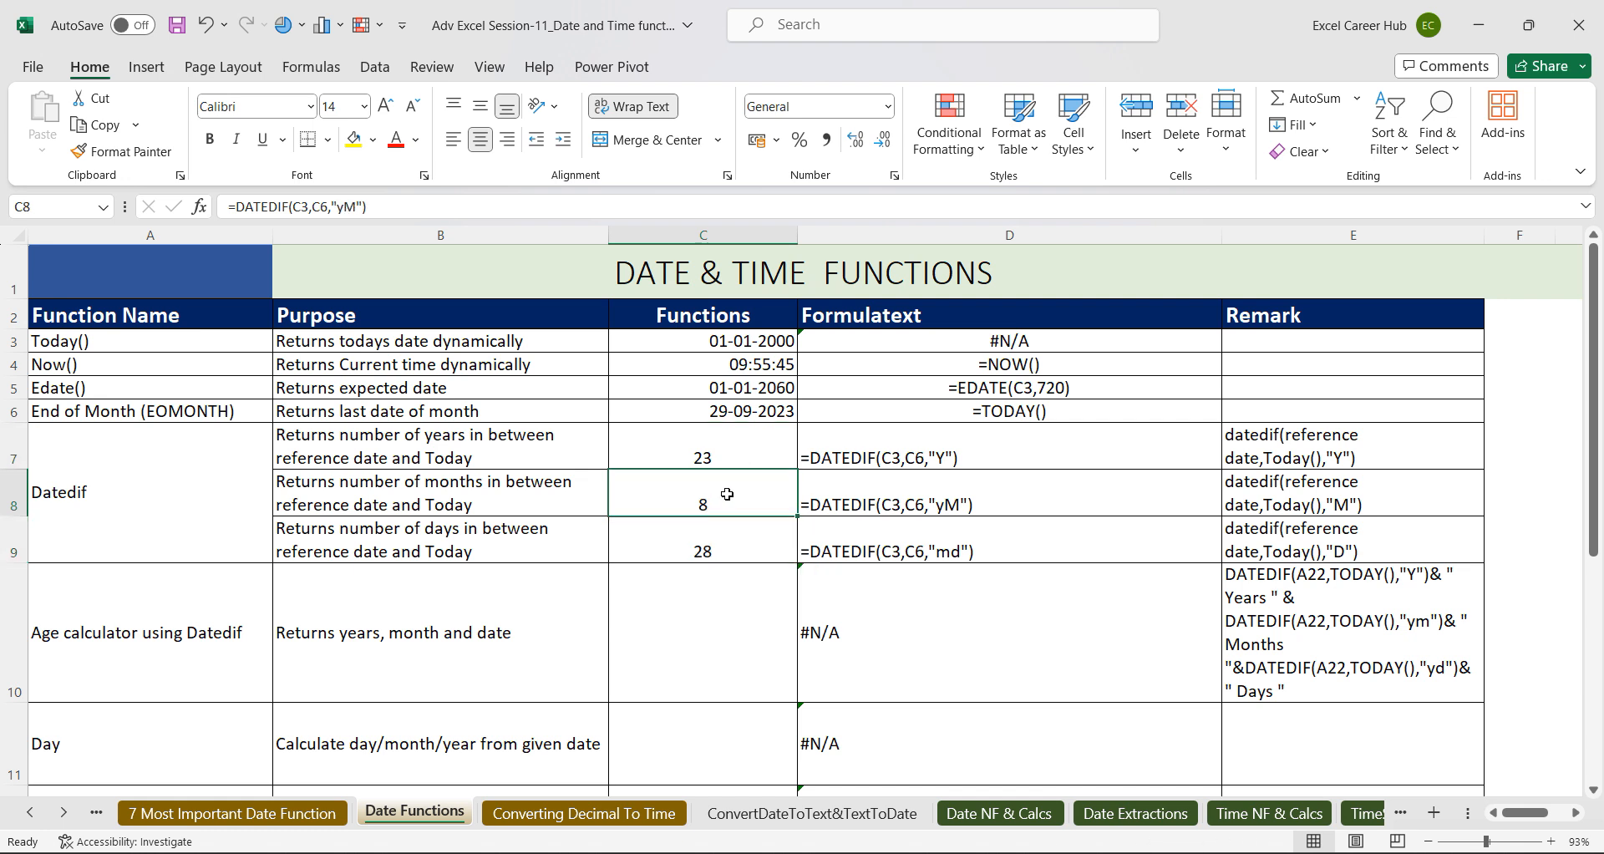
{"action": "left_click", "coordinate": [721, 545]}
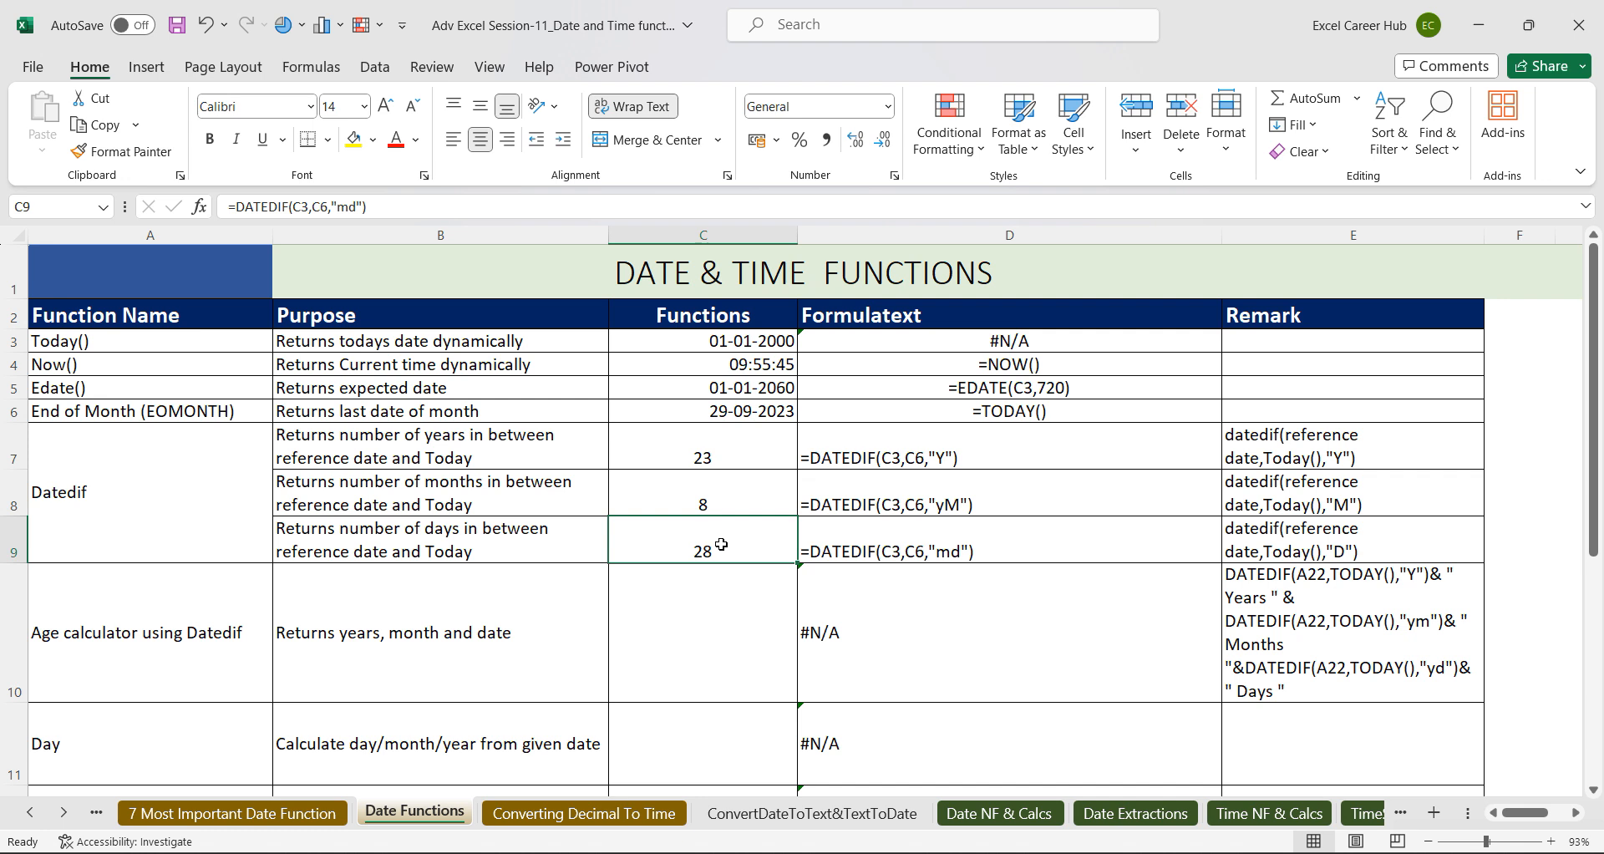
Append the text label "years" to the DATEDIF formula in C7 with &"years".
{"action": "left_click", "coordinate": [722, 443]}
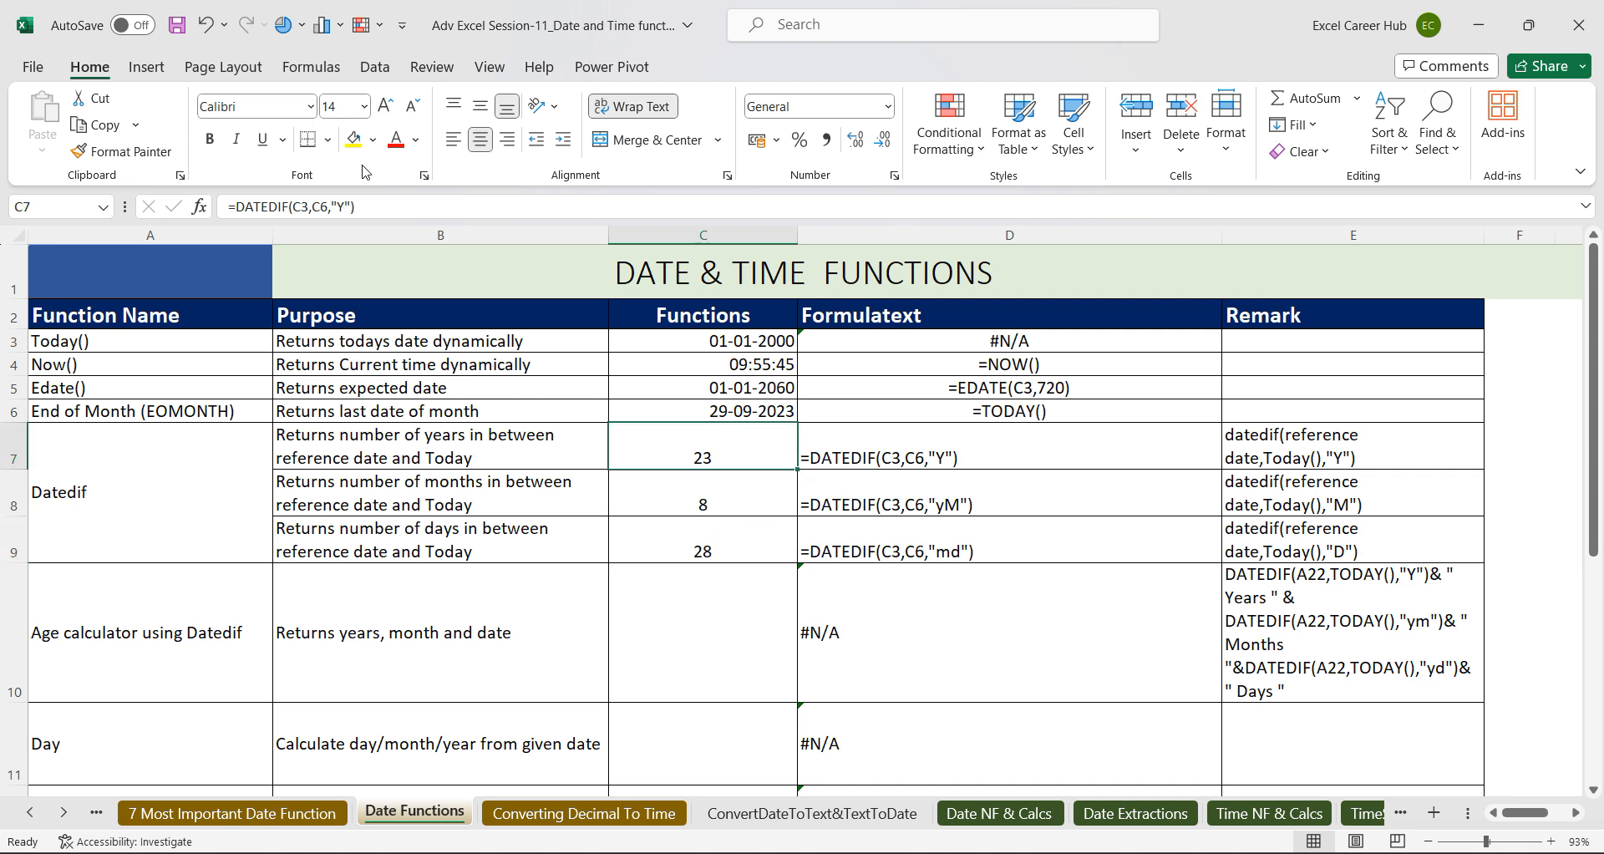
{"action": "left_click", "coordinate": [368, 206]}
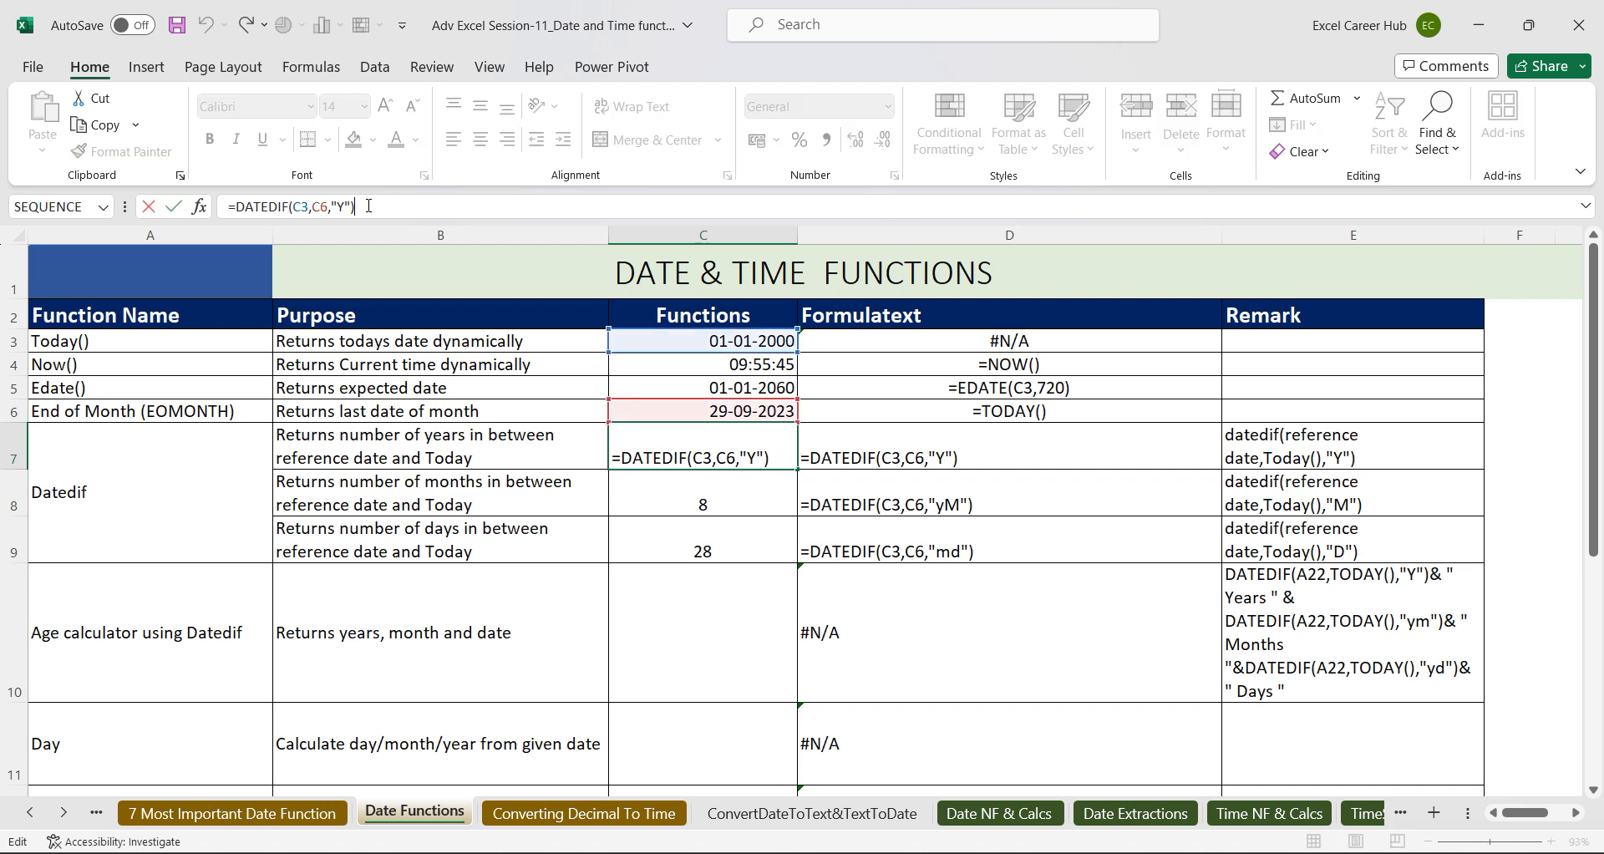
{"action": "type", "text": "&\"years\""}
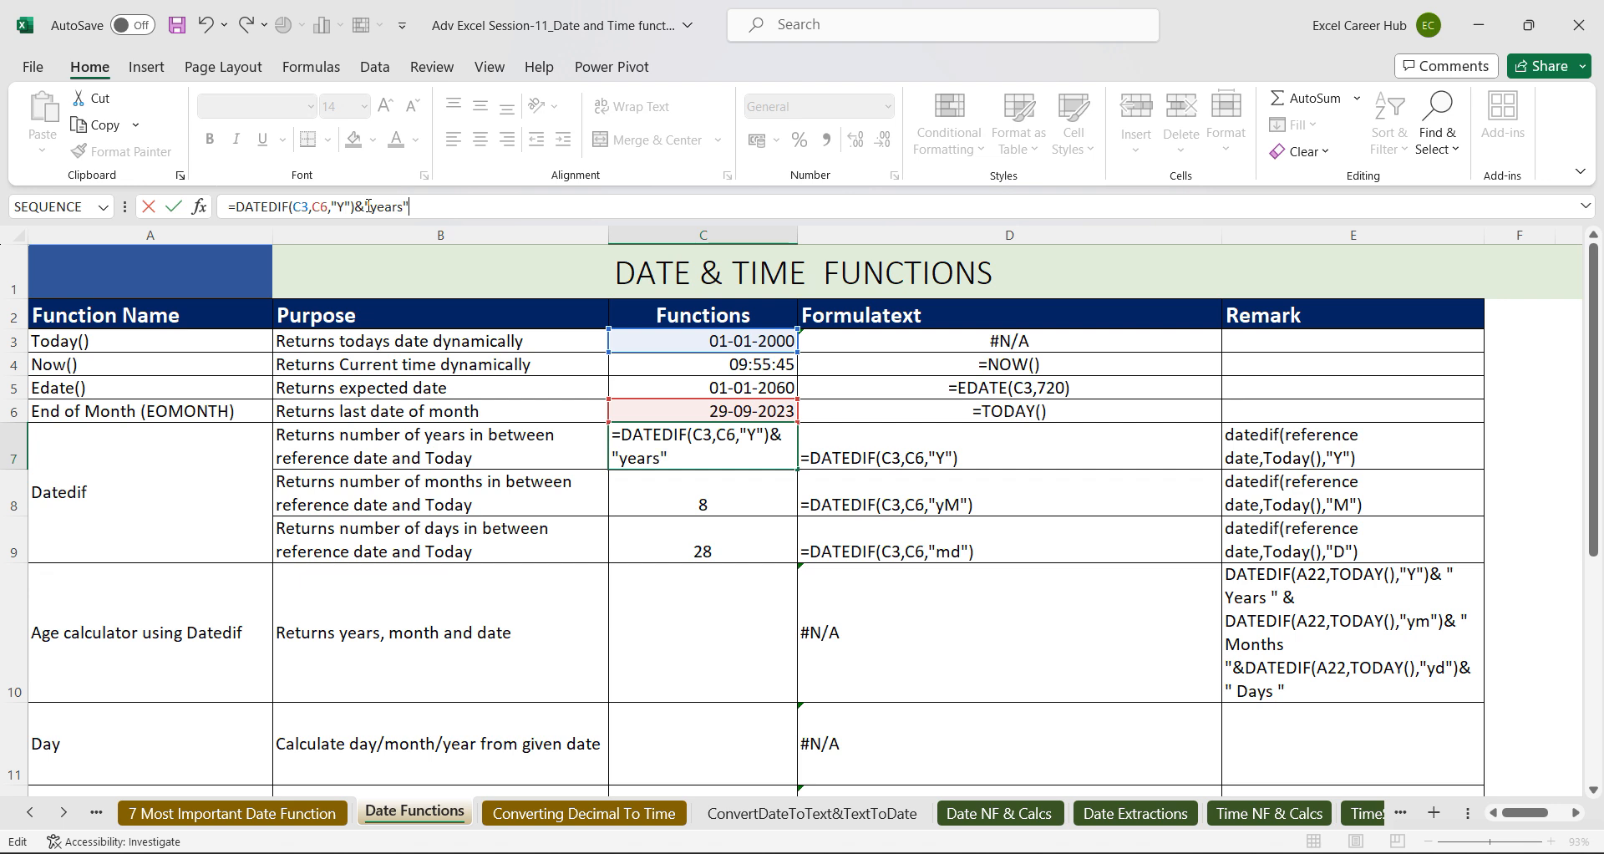
{"action": "key", "text": "Return"}
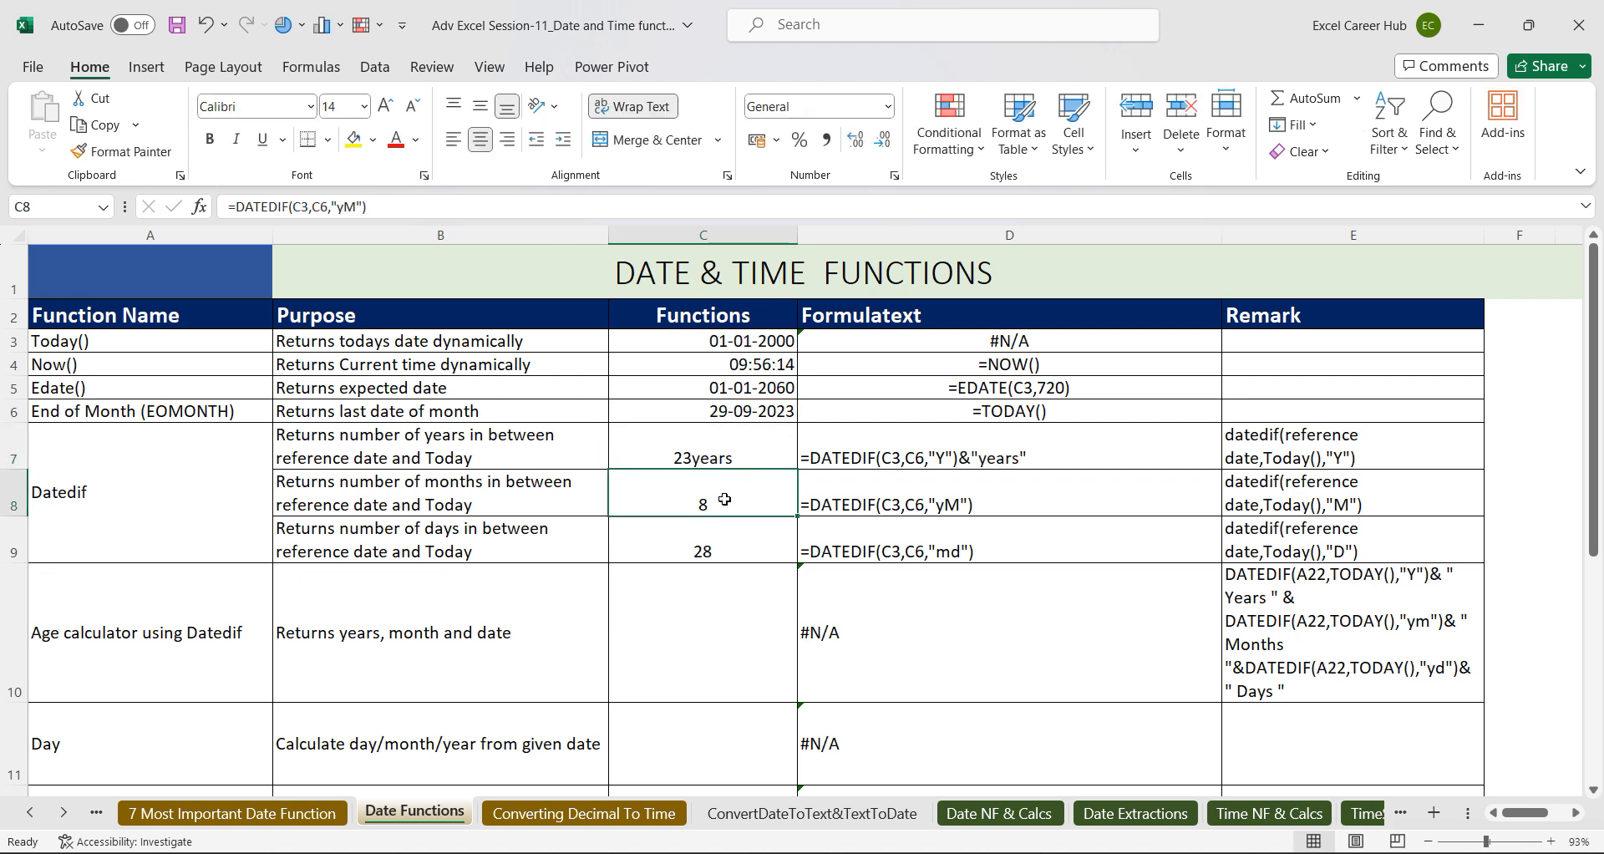
Append the text label "Months" to the DATEDIF formula in C8 with &"Months".
{"action": "left_click", "coordinate": [401, 206]}
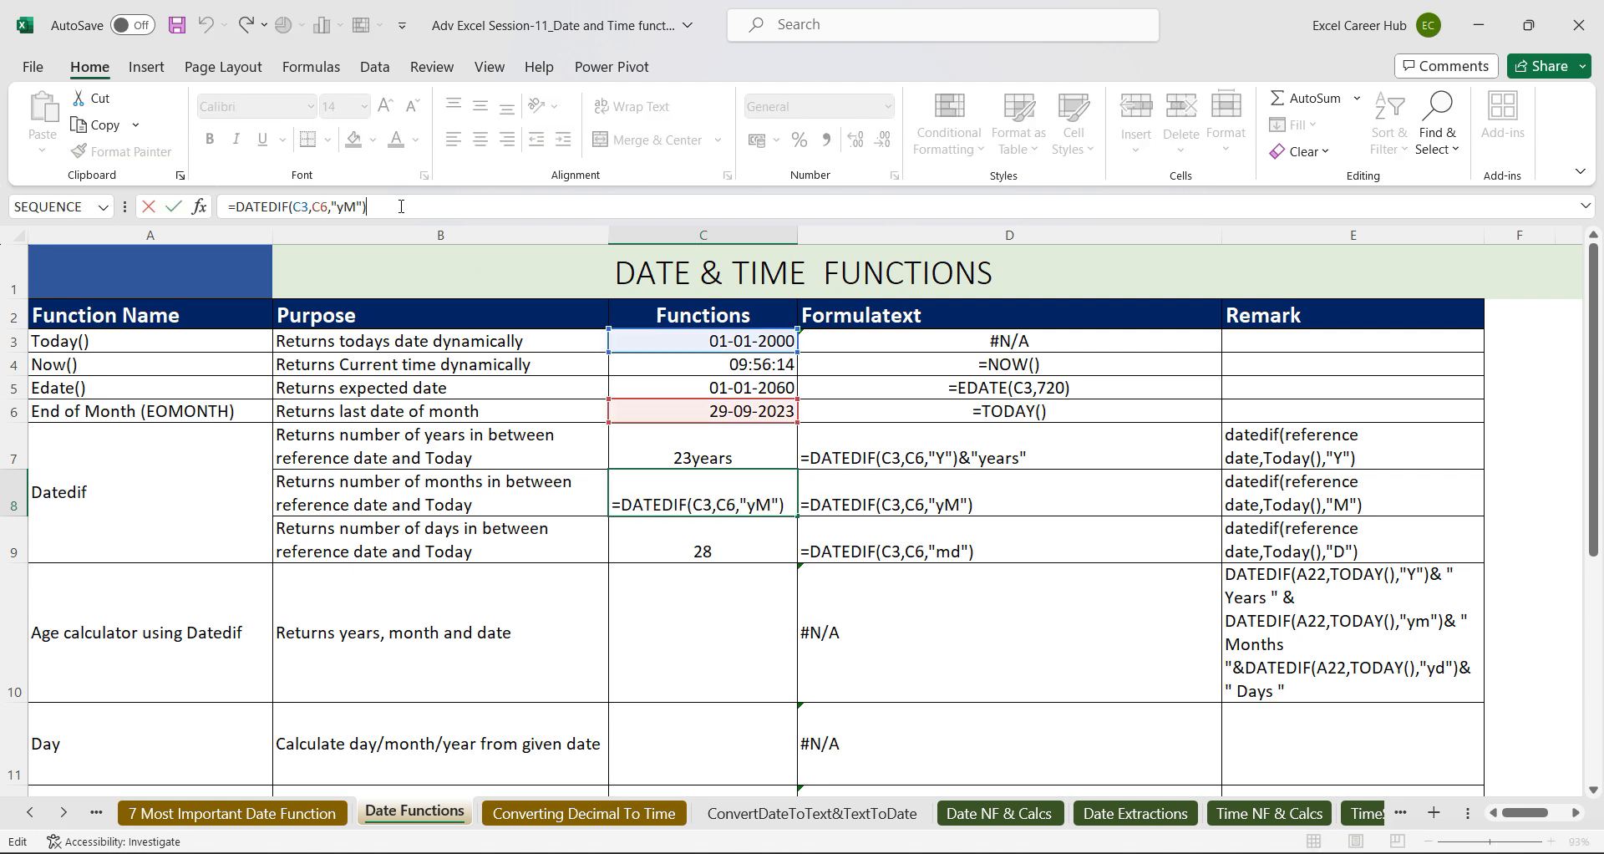
{"action": "type", "text": "&\"Months"}
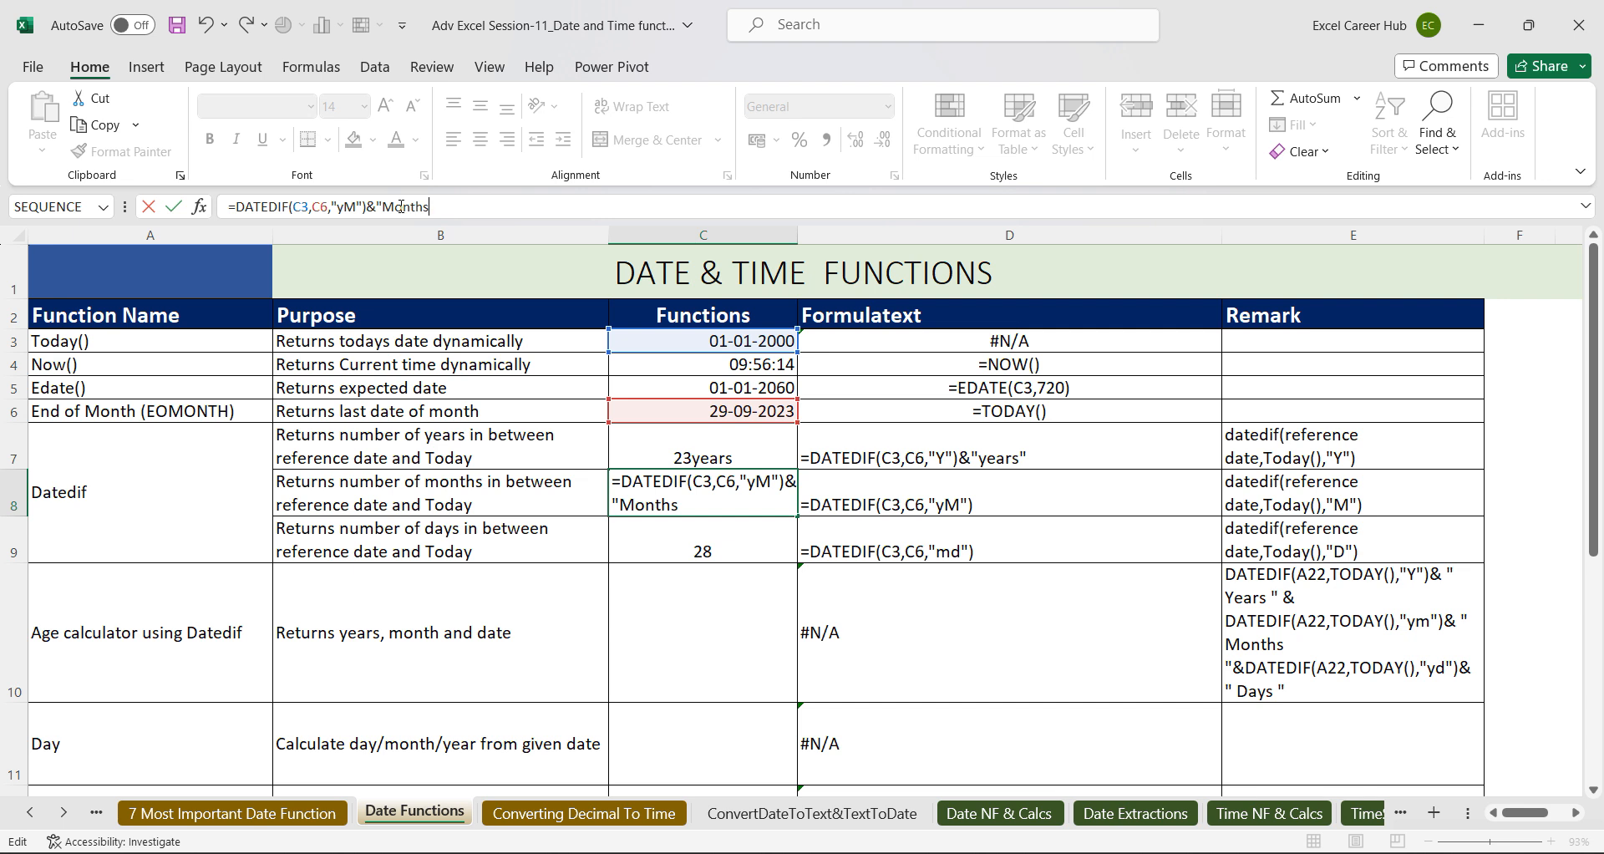
{"action": "key", "text": "Return"}
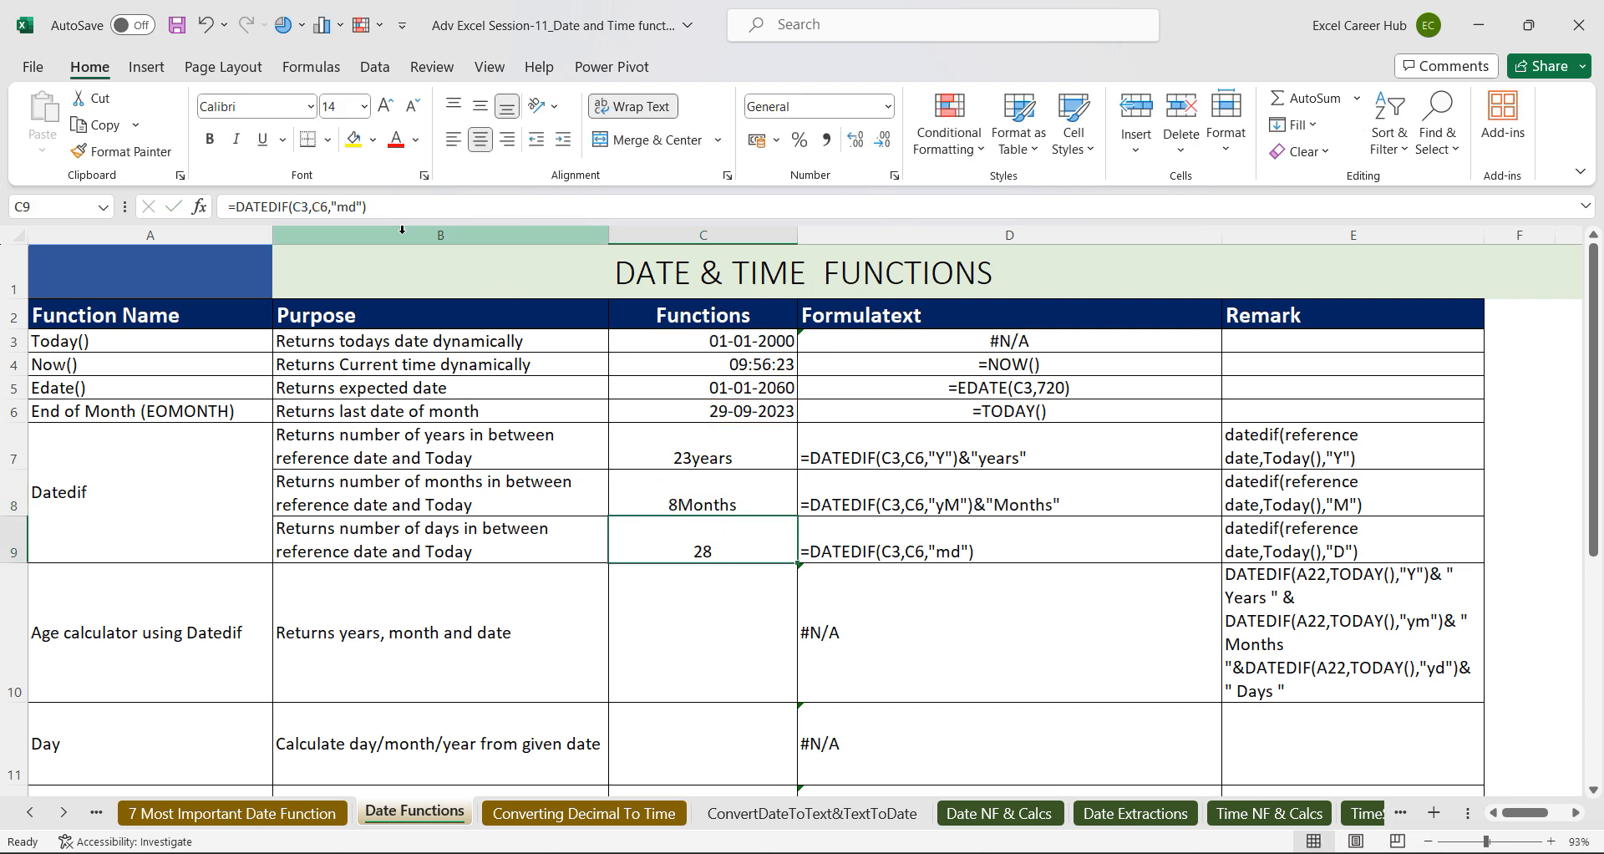
Extend the DATEDIF formula in C9 with the & operator for joining a text label.
{"action": "left_click", "coordinate": [383, 207]}
{"action": "type", "text": "&"}
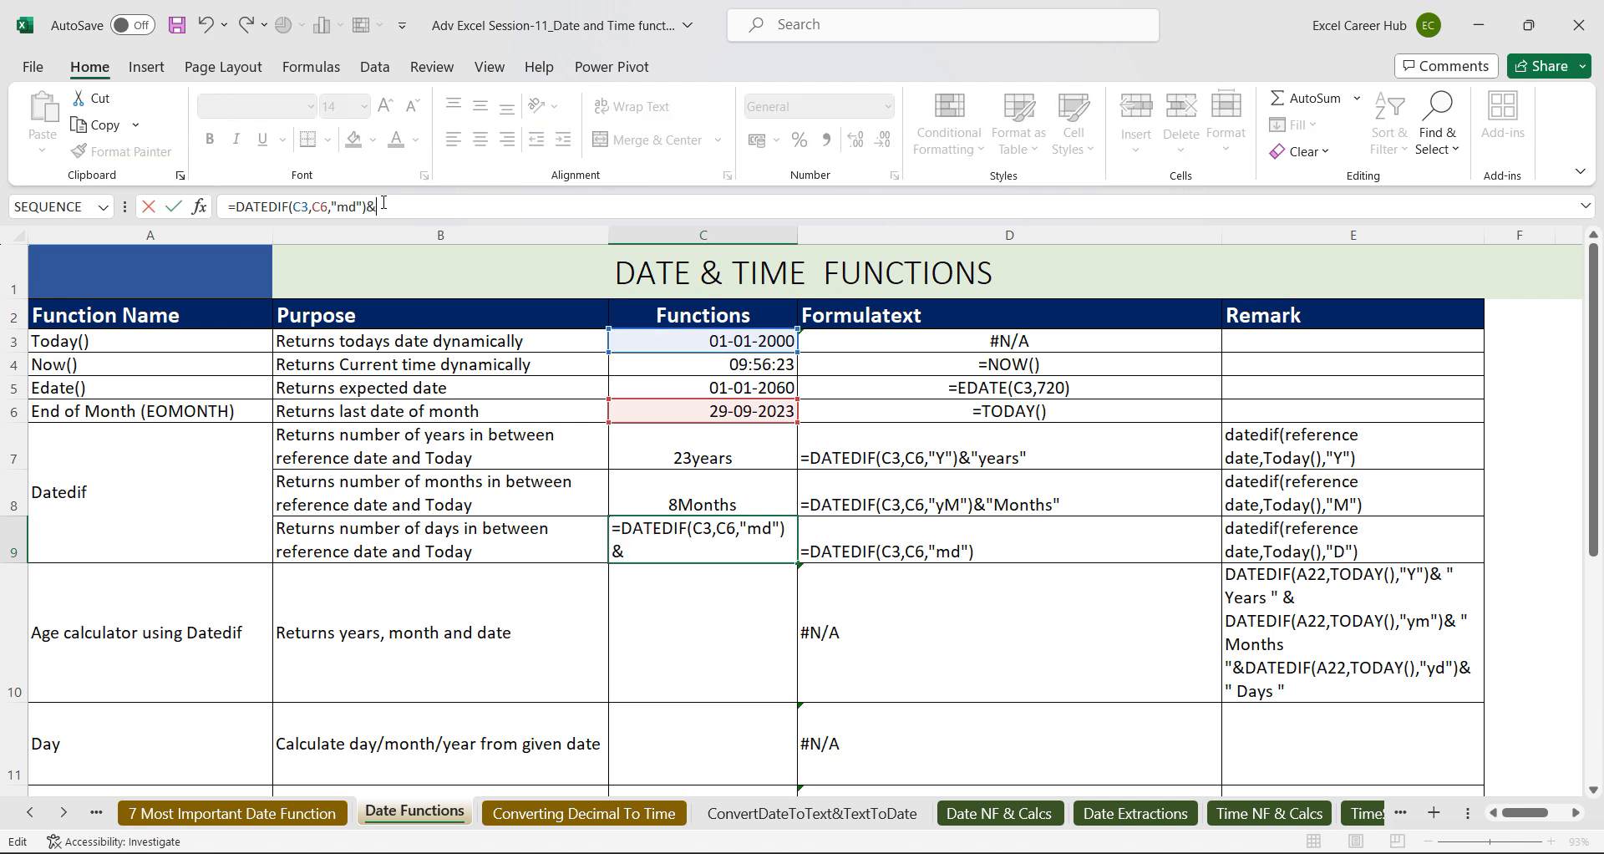
Append the text "Days" to the DATEDIF formula in C9.
{"action": "type", "text": "\"Days\""}
{"action": "key", "text": "Return"}
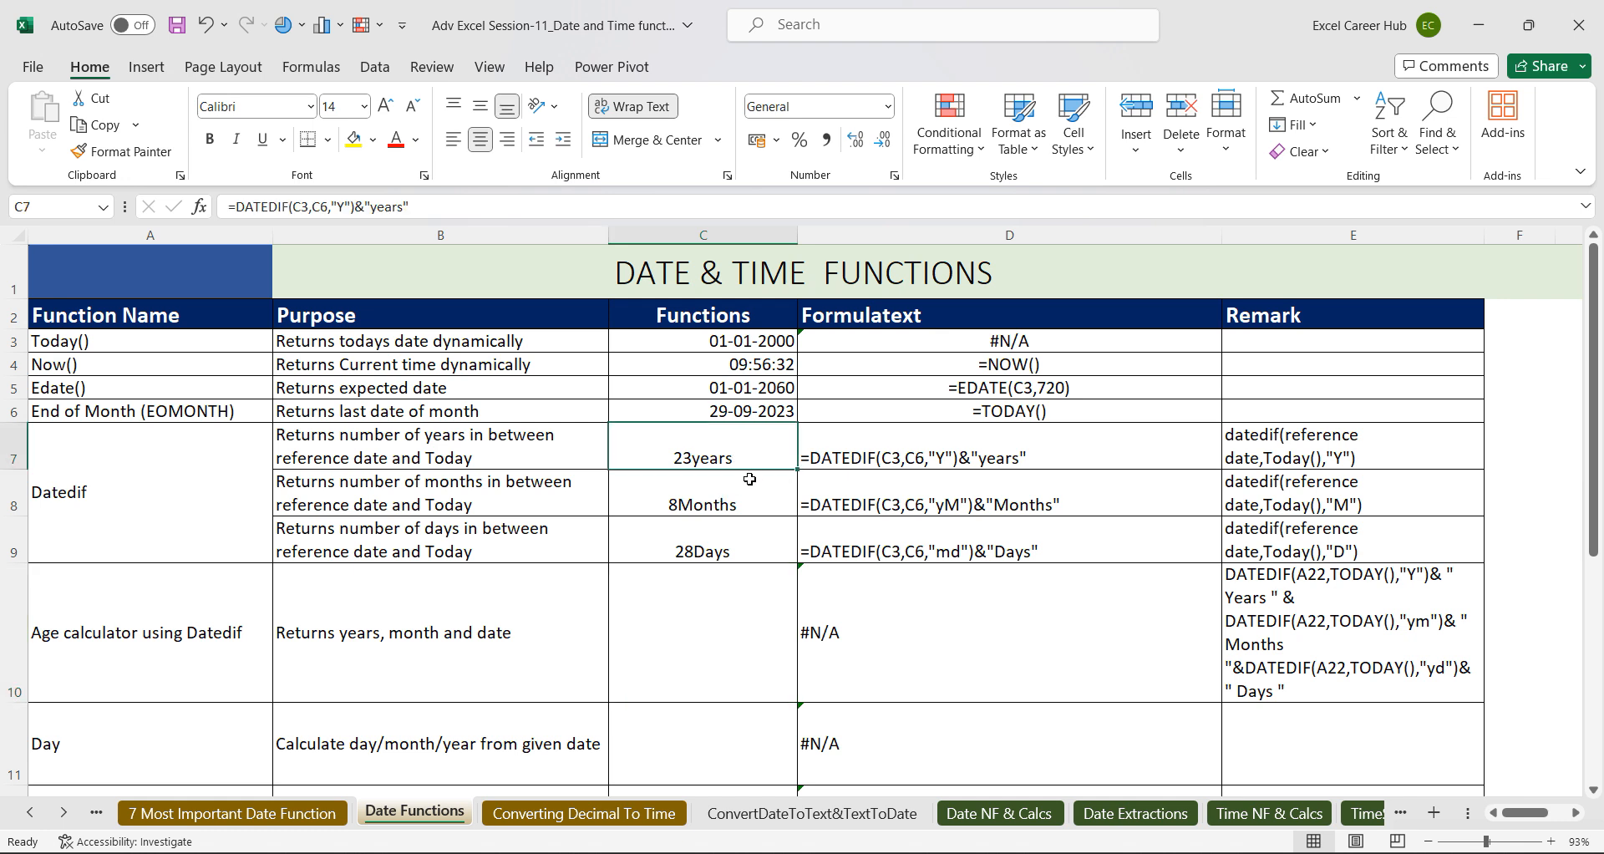
{"action": "left_click", "coordinate": [743, 496]}
{"action": "left_click", "coordinate": [759, 542]}
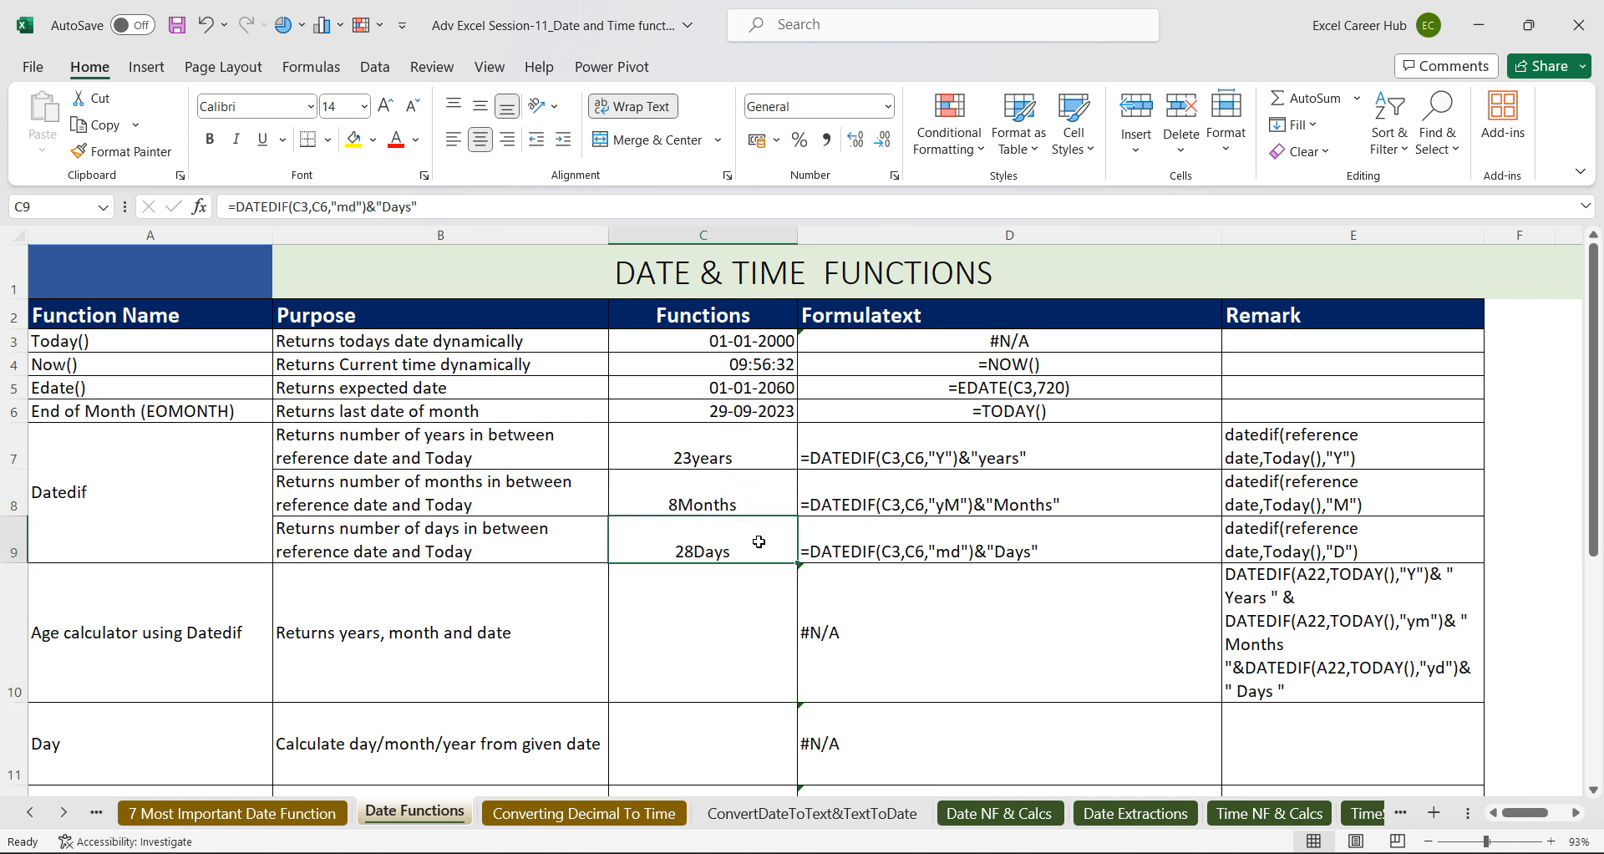
Build the age calculator in C10 by joining the years, months and days cells with =C7&C8&C9.
{"action": "left_click", "coordinate": [664, 666]}
{"action": "type", "text": "="}
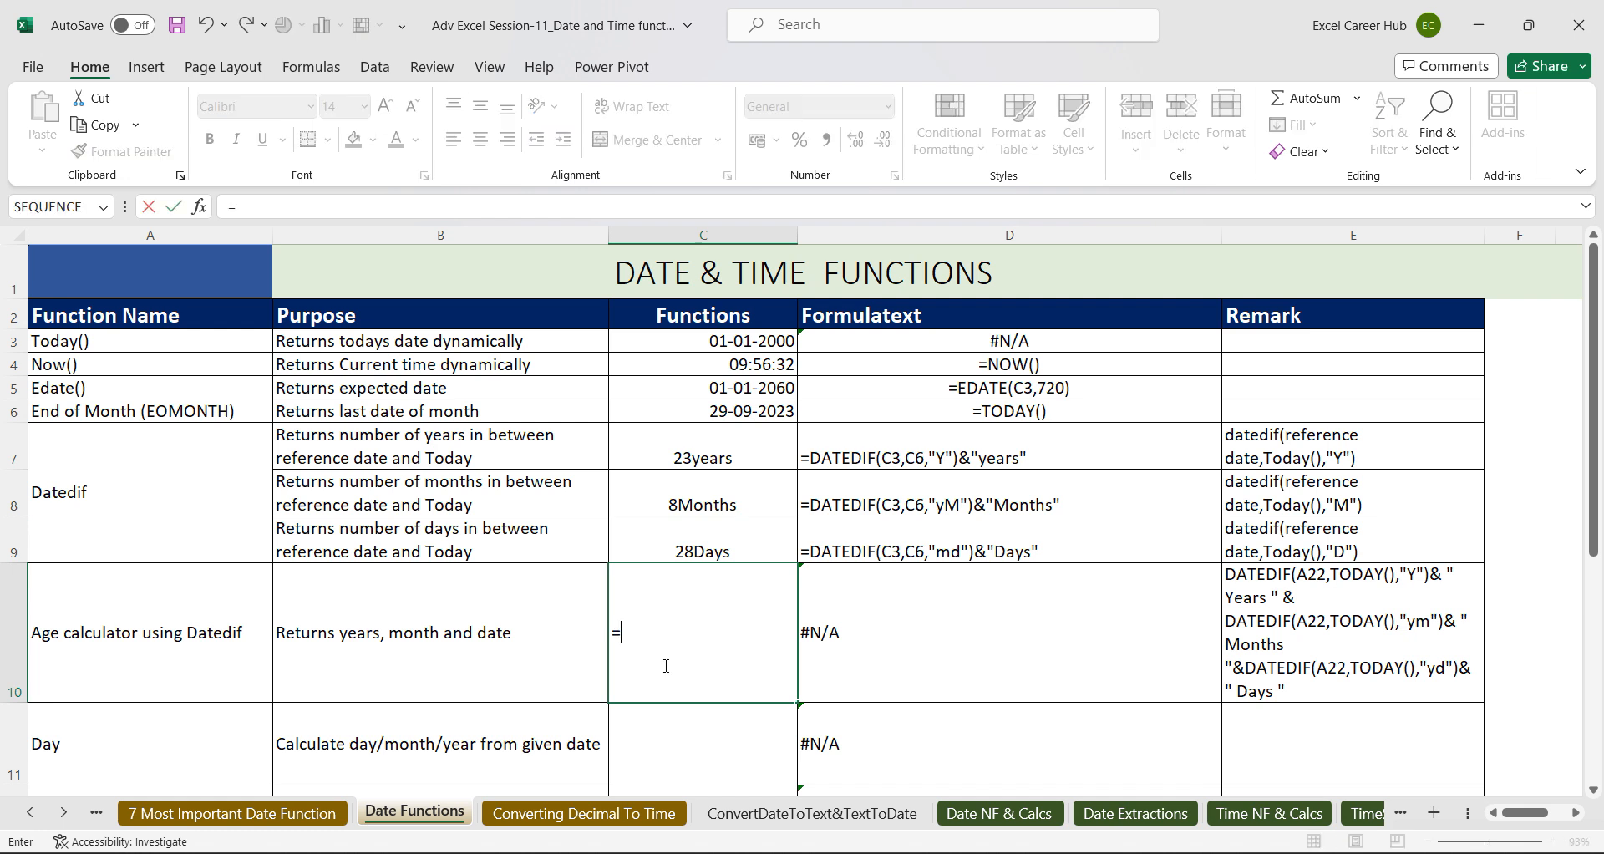
{"action": "left_click", "coordinate": [656, 443]}
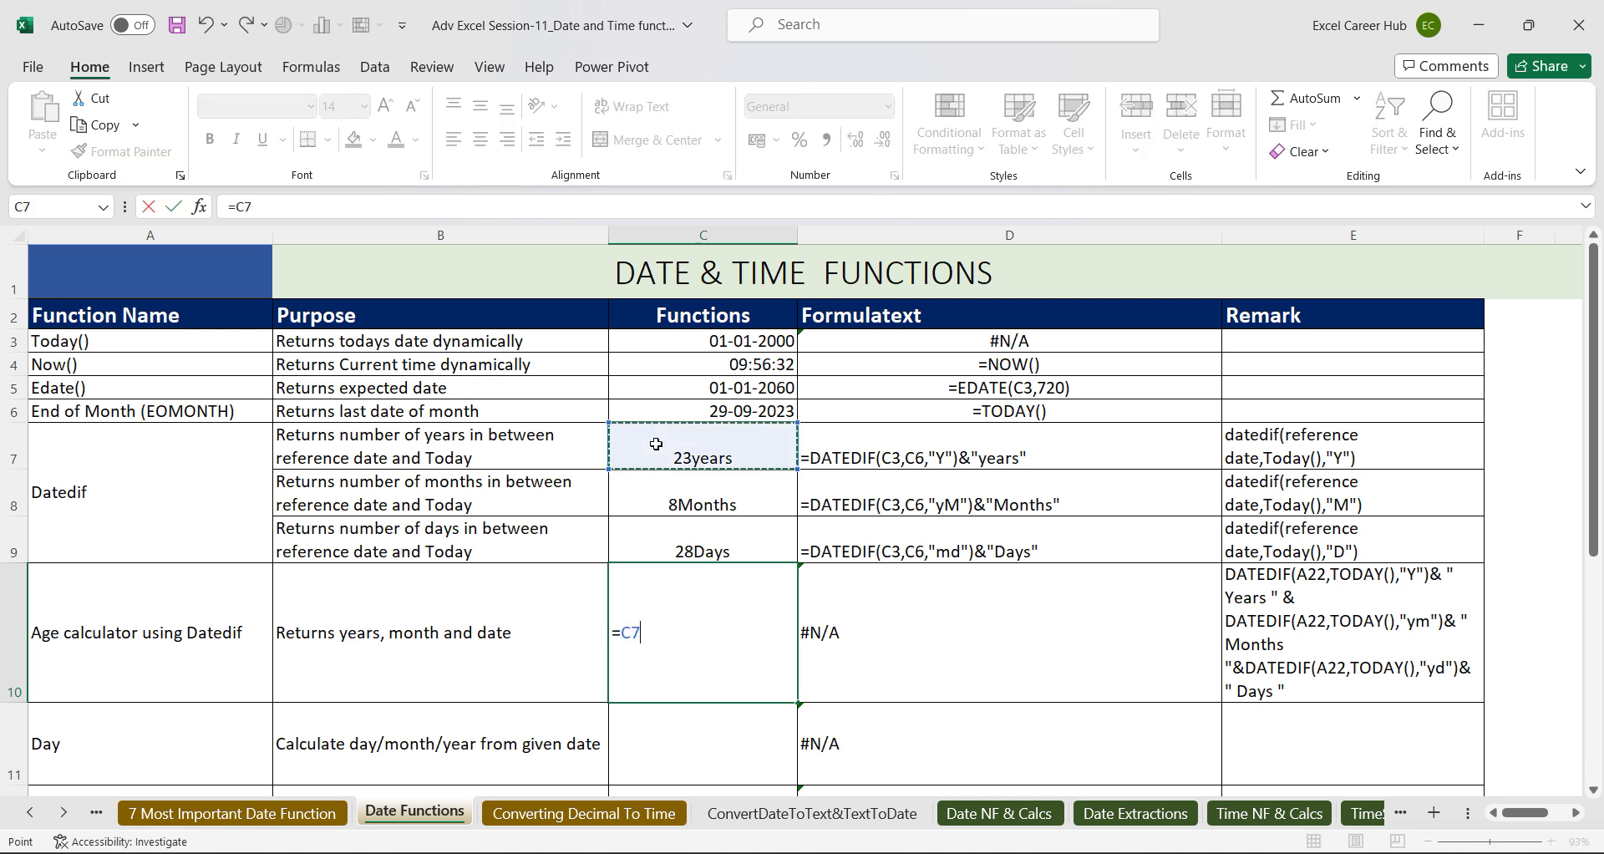
{"action": "type", "text": "&"}
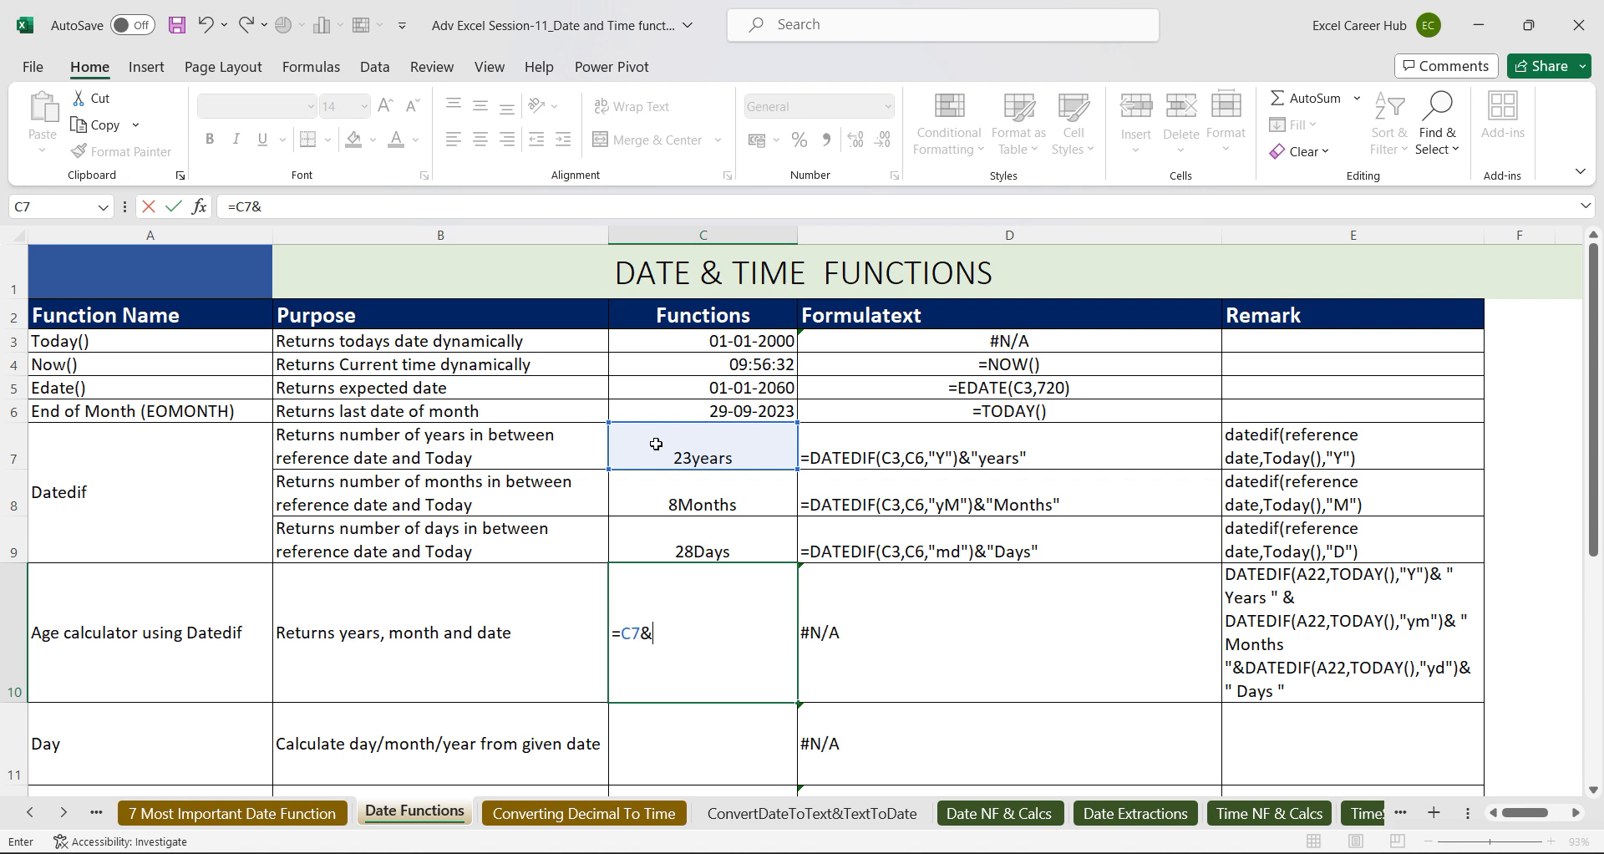
{"action": "left_click", "coordinate": [690, 508]}
{"action": "type", "text": "&"}
{"action": "left_click", "coordinate": [705, 532]}
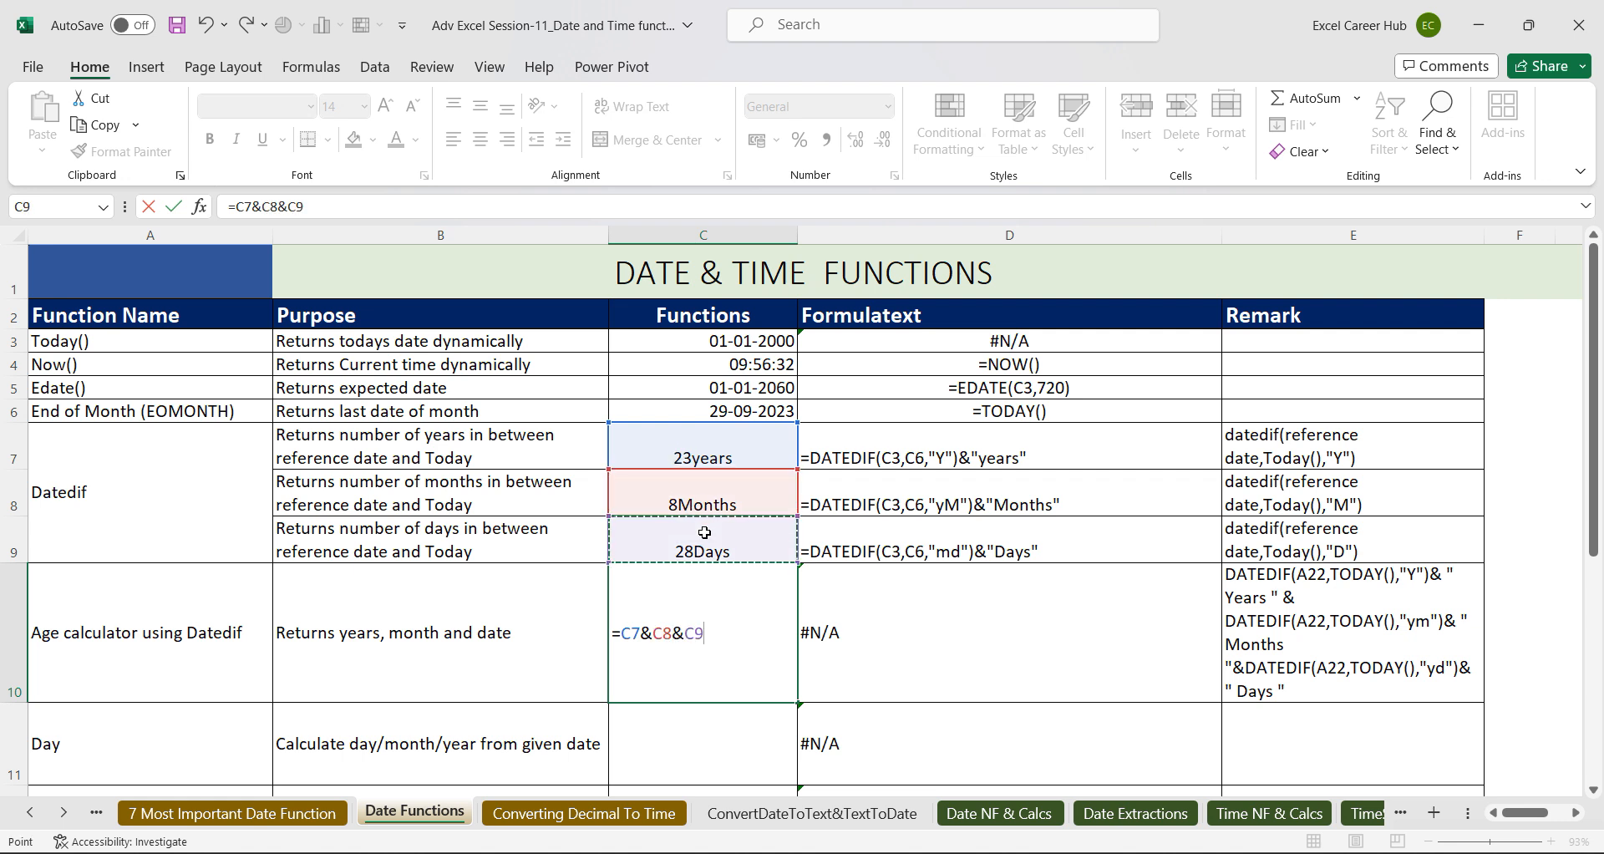
{"action": "key", "text": "Return"}
{"action": "left_click", "coordinate": [653, 681]}
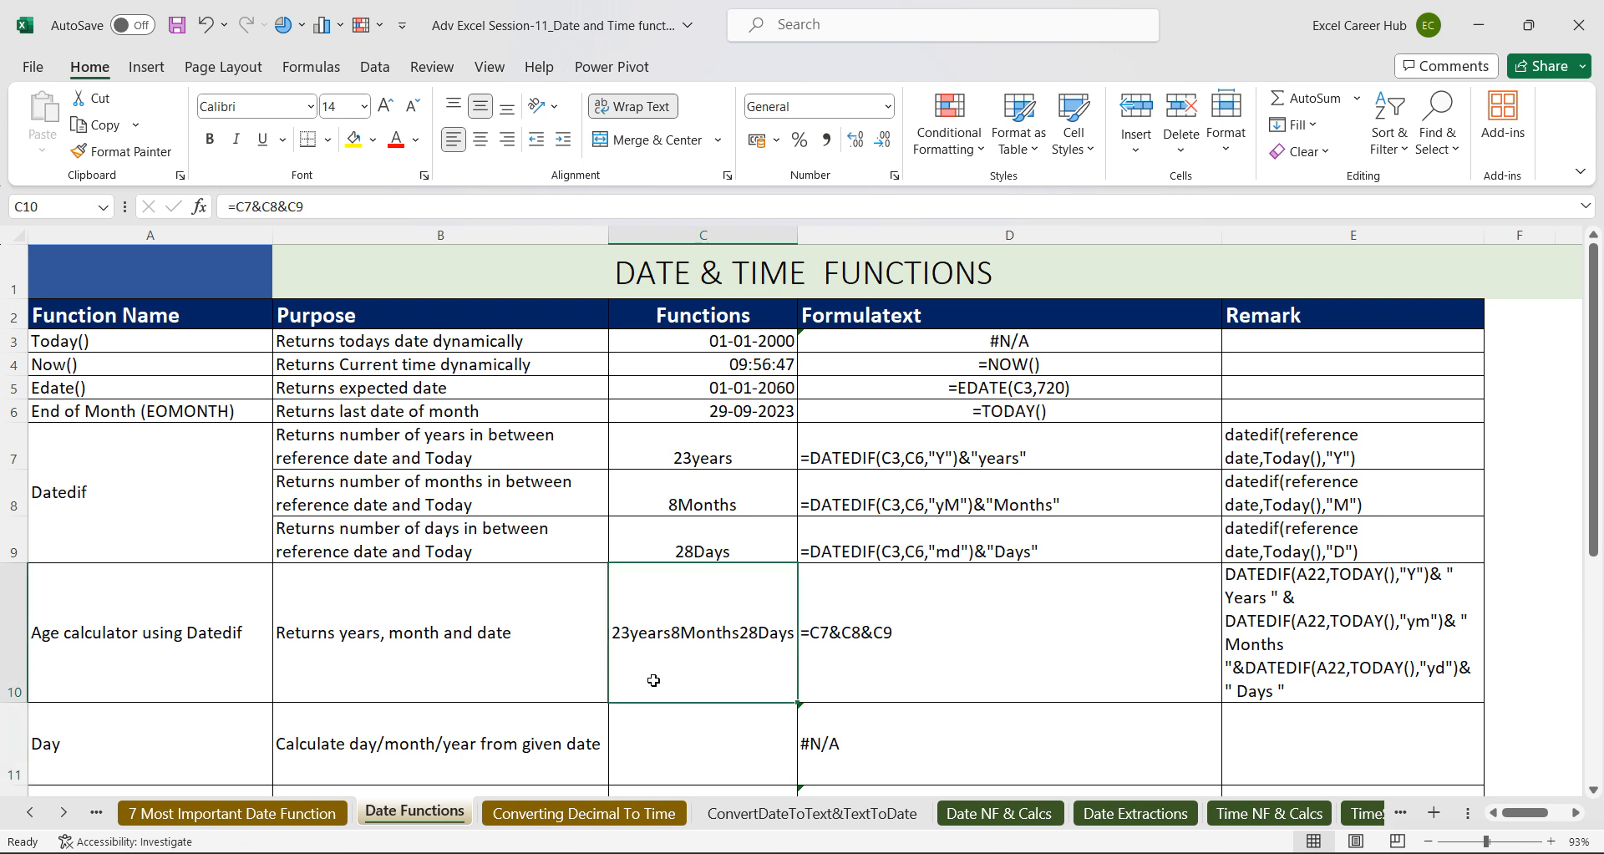
Edit the C7 formula so its label has a space on both sides: " years ".
{"action": "left_click", "coordinate": [718, 460]}
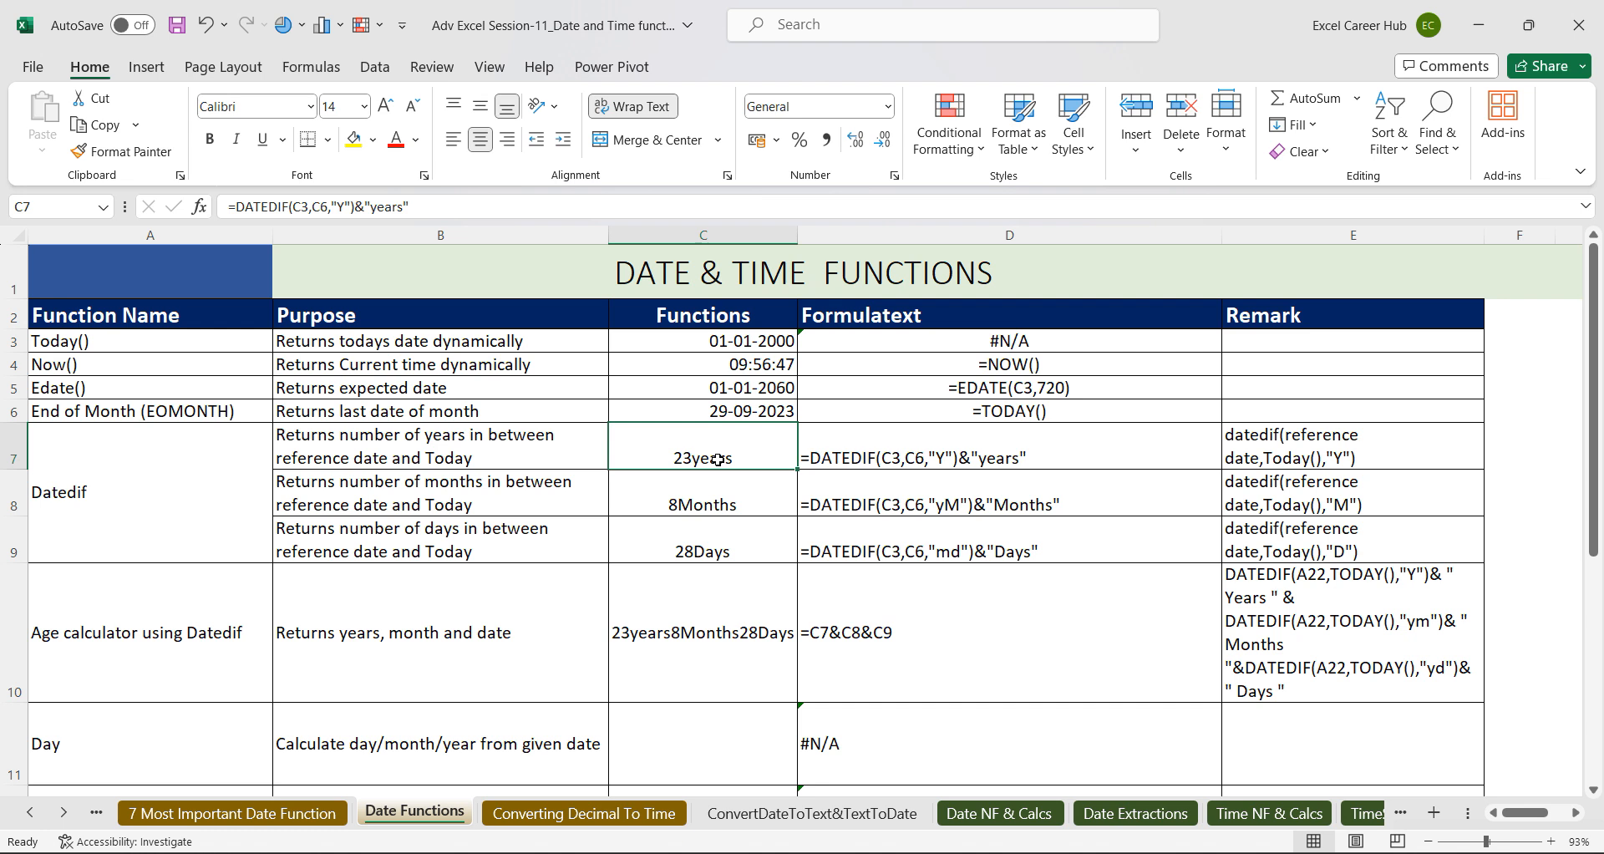
{"action": "left_click", "coordinate": [374, 207]}
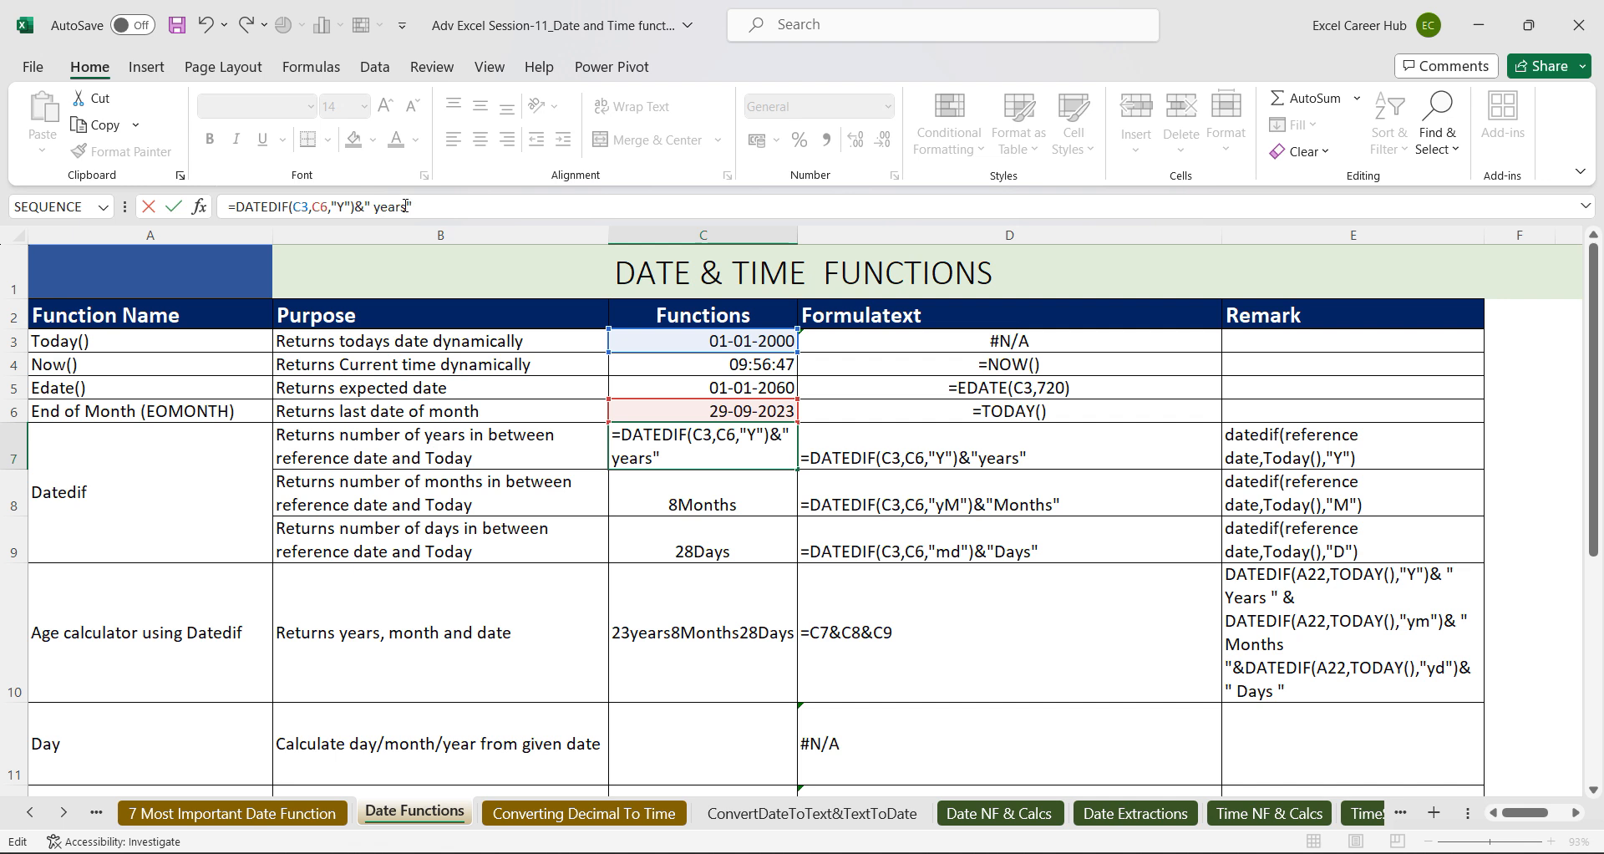
{"action": "key", "text": "BackSpace"}
{"action": "key", "text": "Return"}
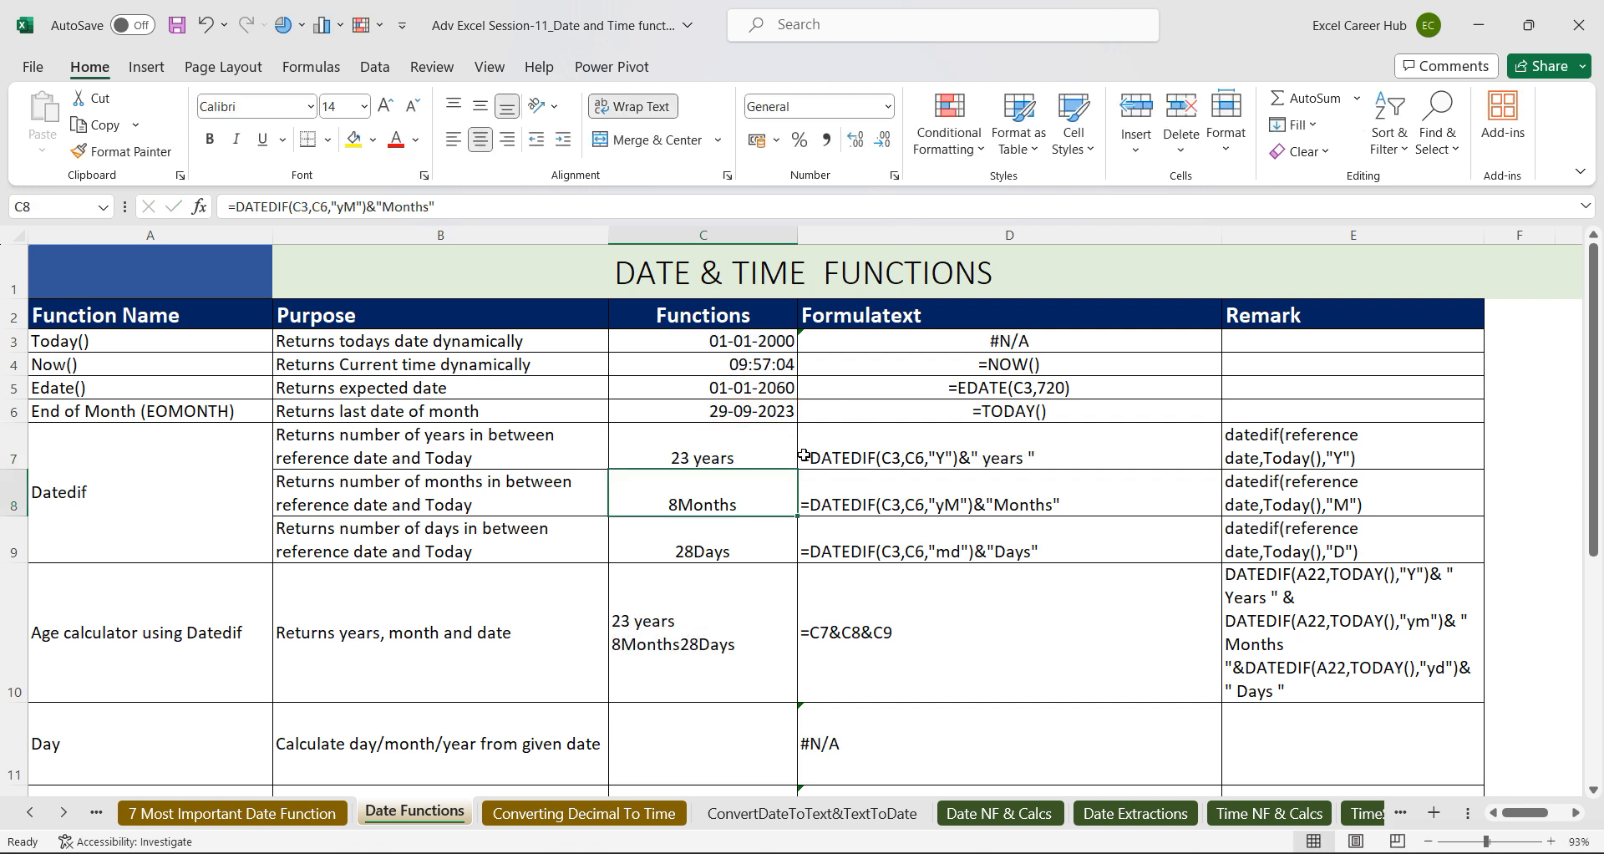
Add a space before and after the labels in the C8 and C9 formulas, giving " Months " and " Days ".
{"action": "left_click", "coordinate": [382, 205]}
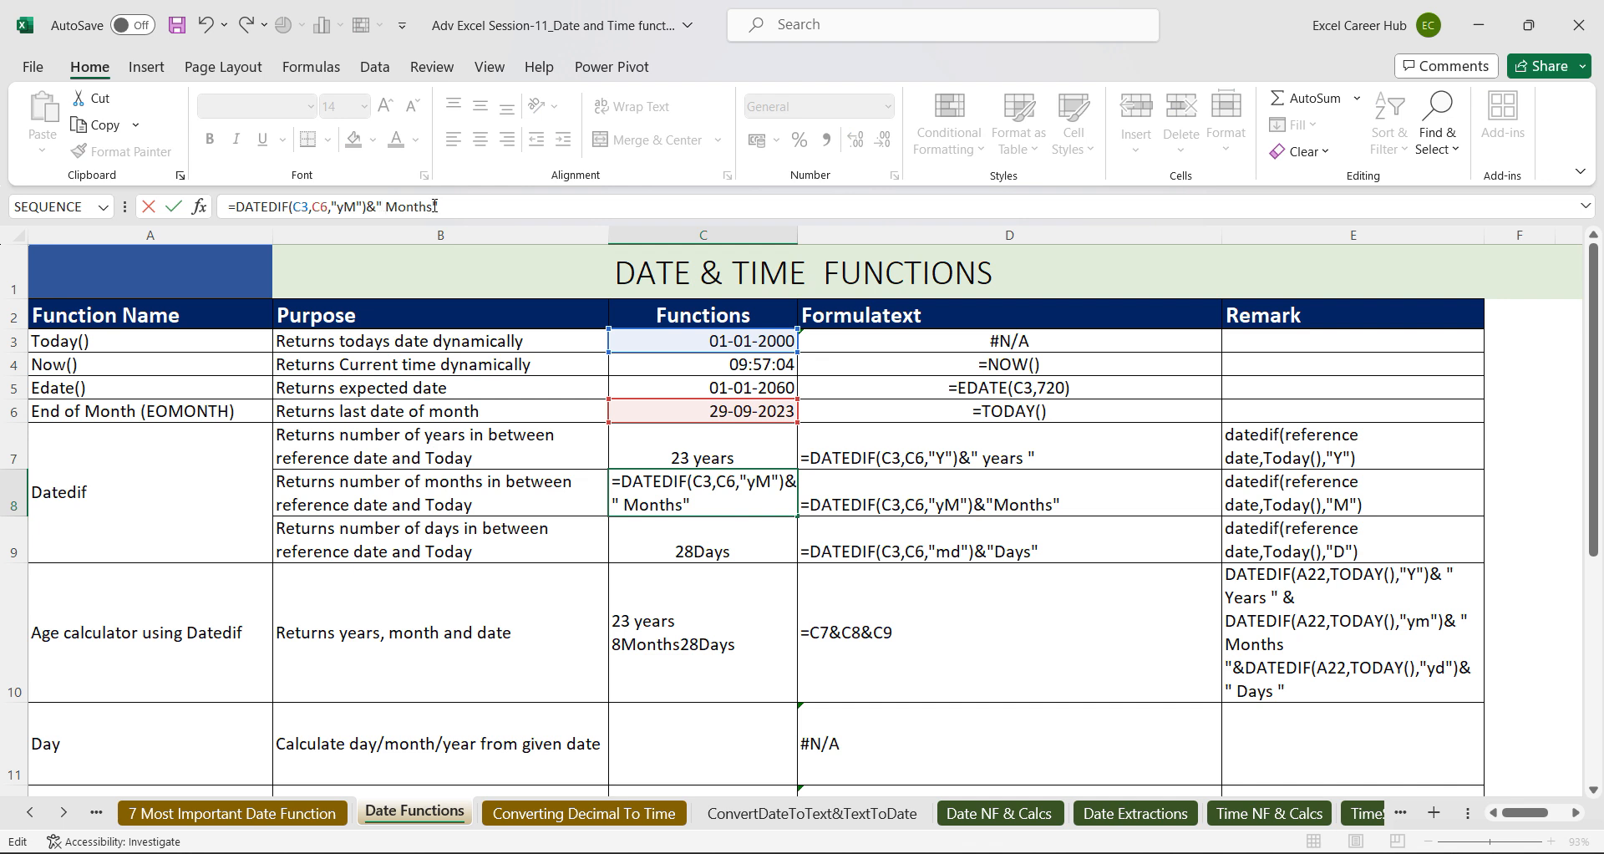
{"action": "key", "text": "Return"}
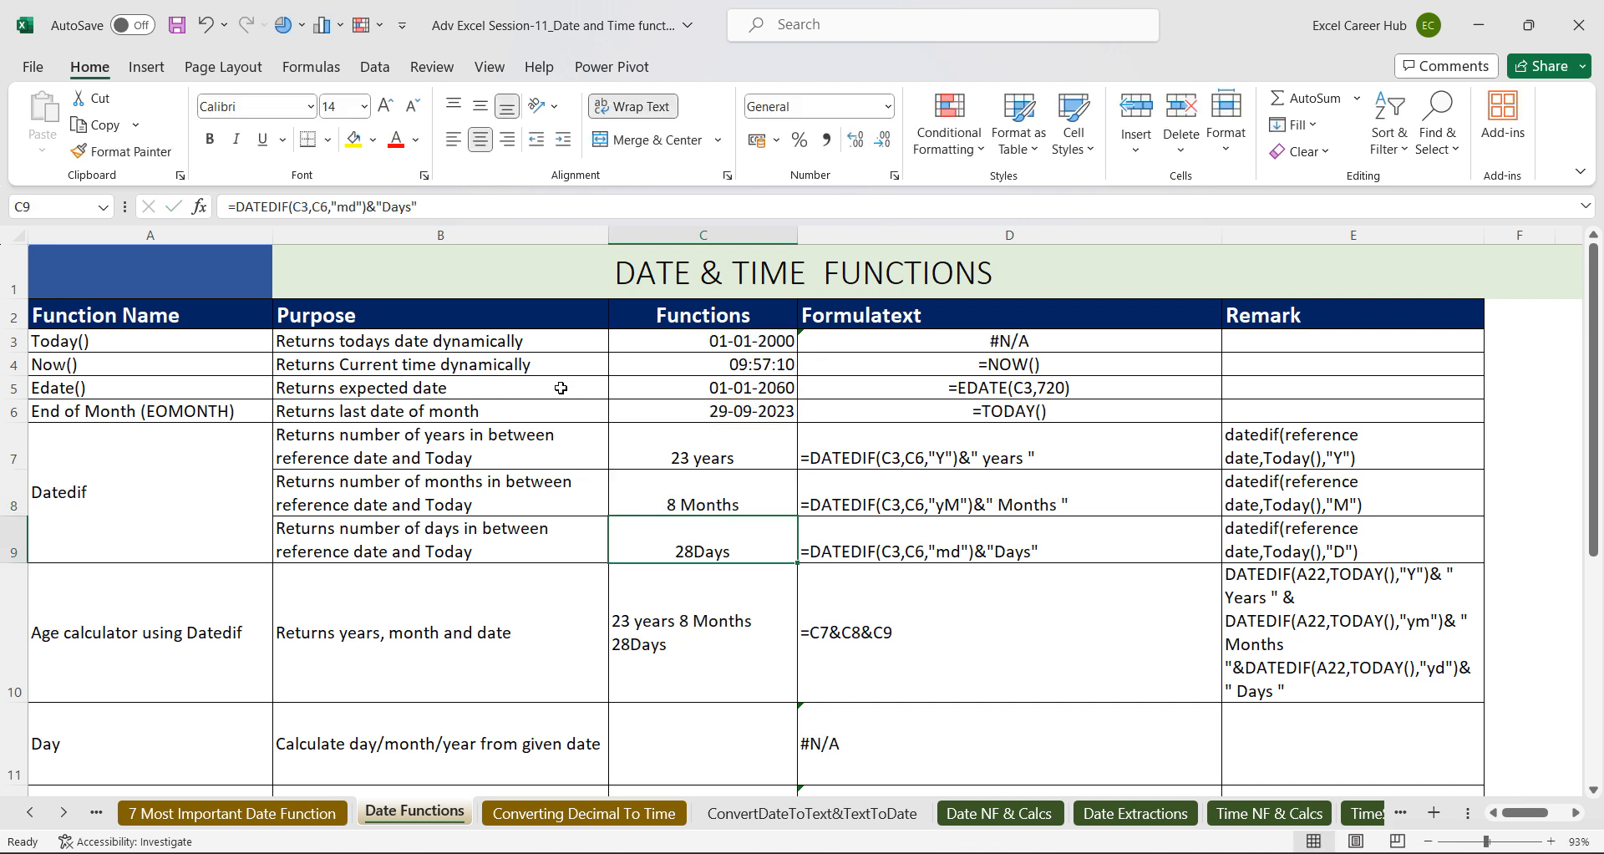
{"action": "left_click", "coordinate": [382, 207]}
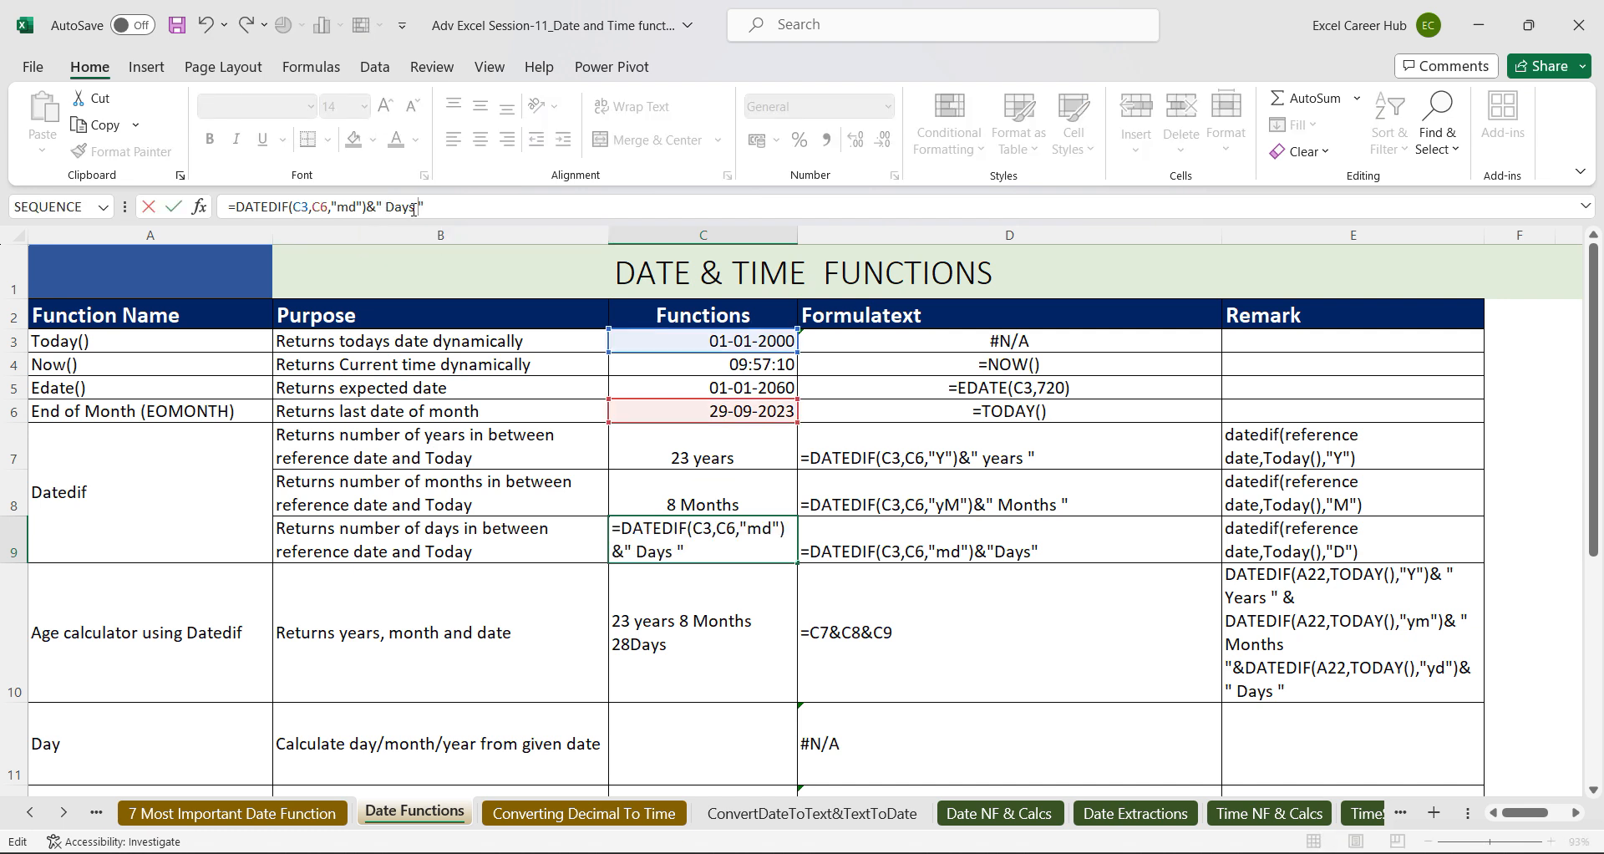
{"action": "key", "text": "Return"}
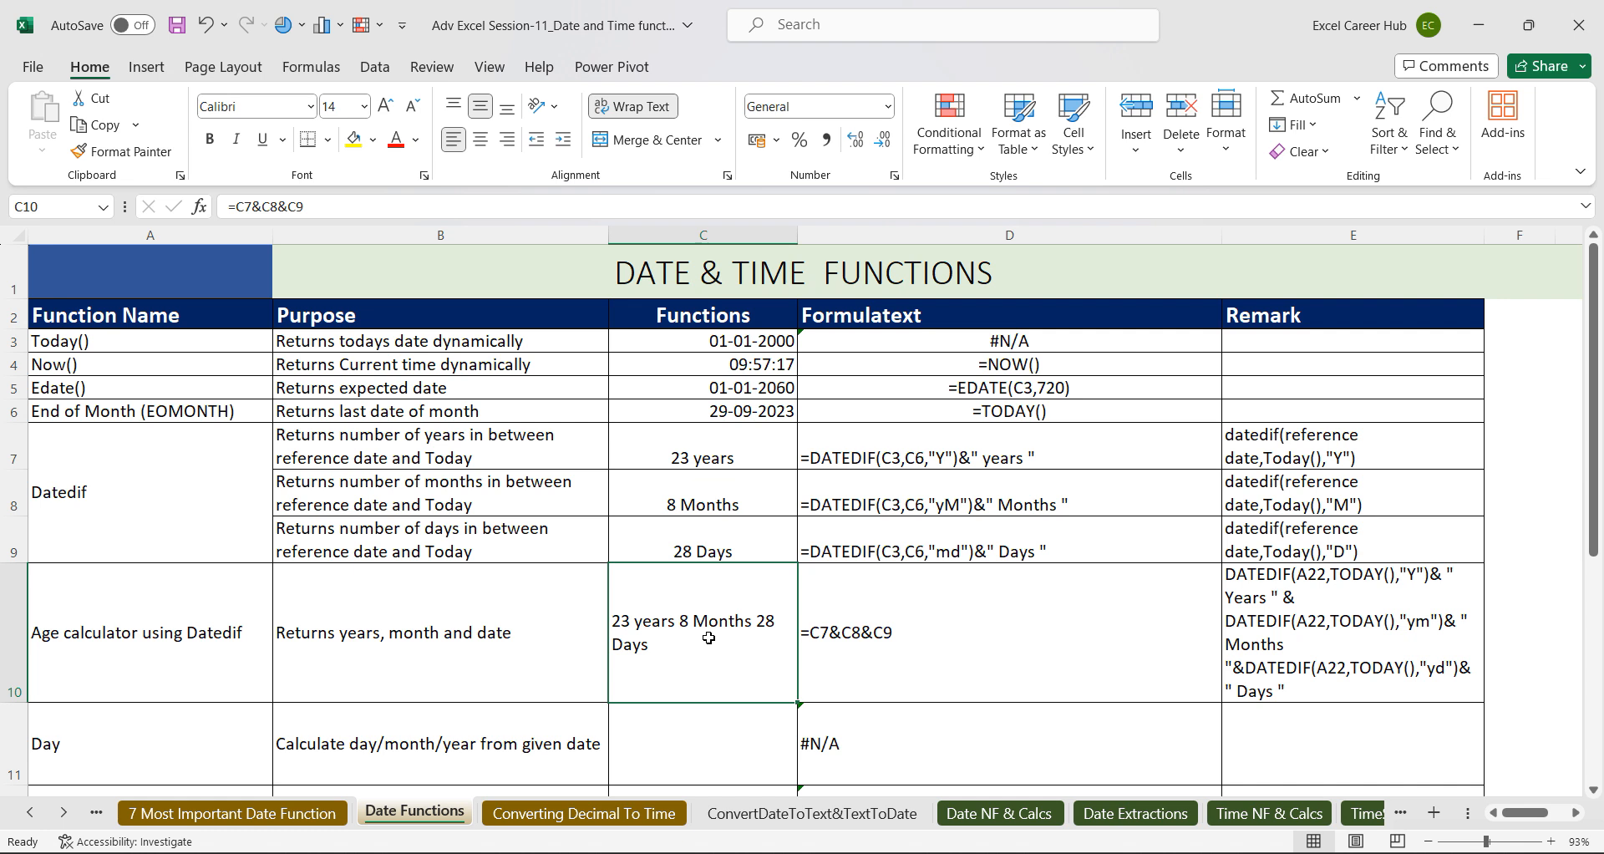
Set the reference date in C3 to 12-12-1998 and check the recalculated age cells C7:C10.
{"action": "left_click", "coordinate": [696, 344]}
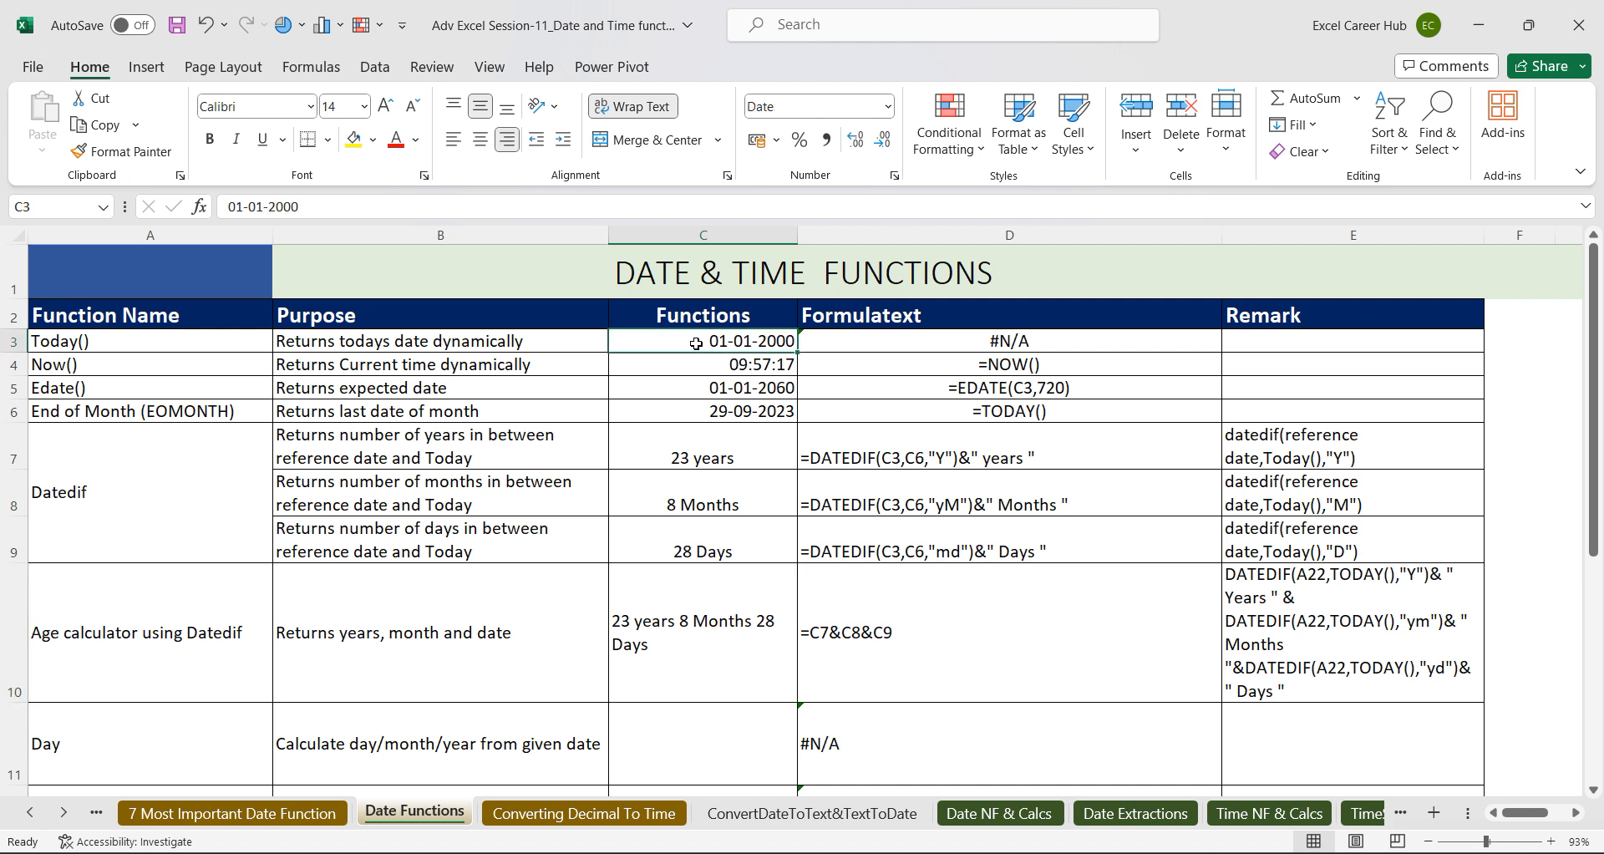
{"action": "type", "text": "12-12"}
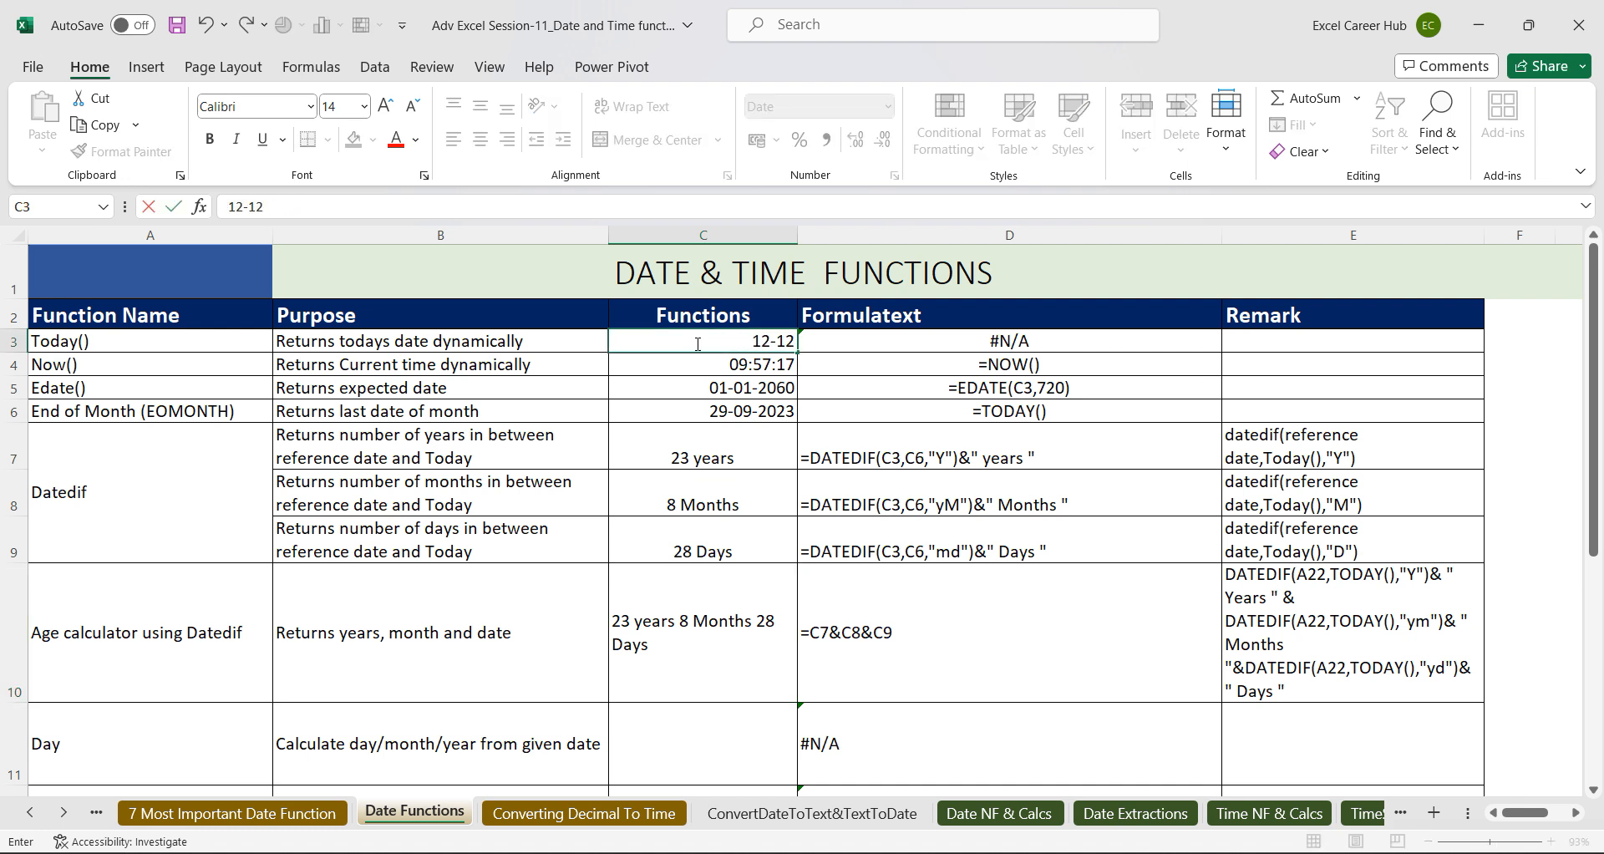
{"action": "type", "text": "-1998"}
{"action": "key", "text": "Return"}
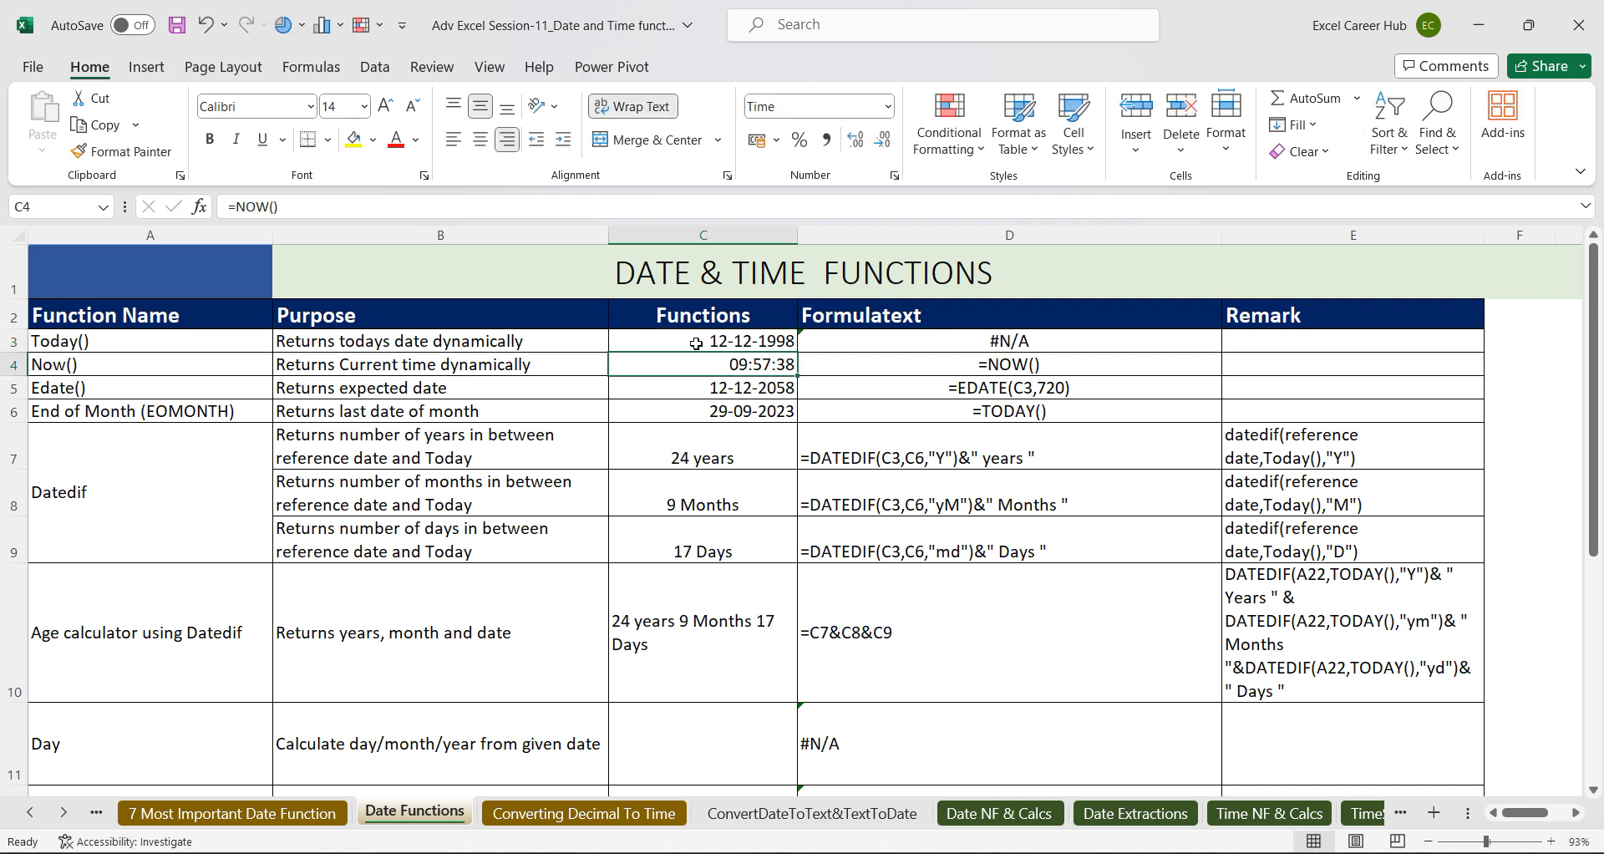
{"action": "left_click", "coordinate": [683, 454]}
{"action": "left_click_drag", "start_coordinate": [682, 453], "coordinate": [700, 622]}
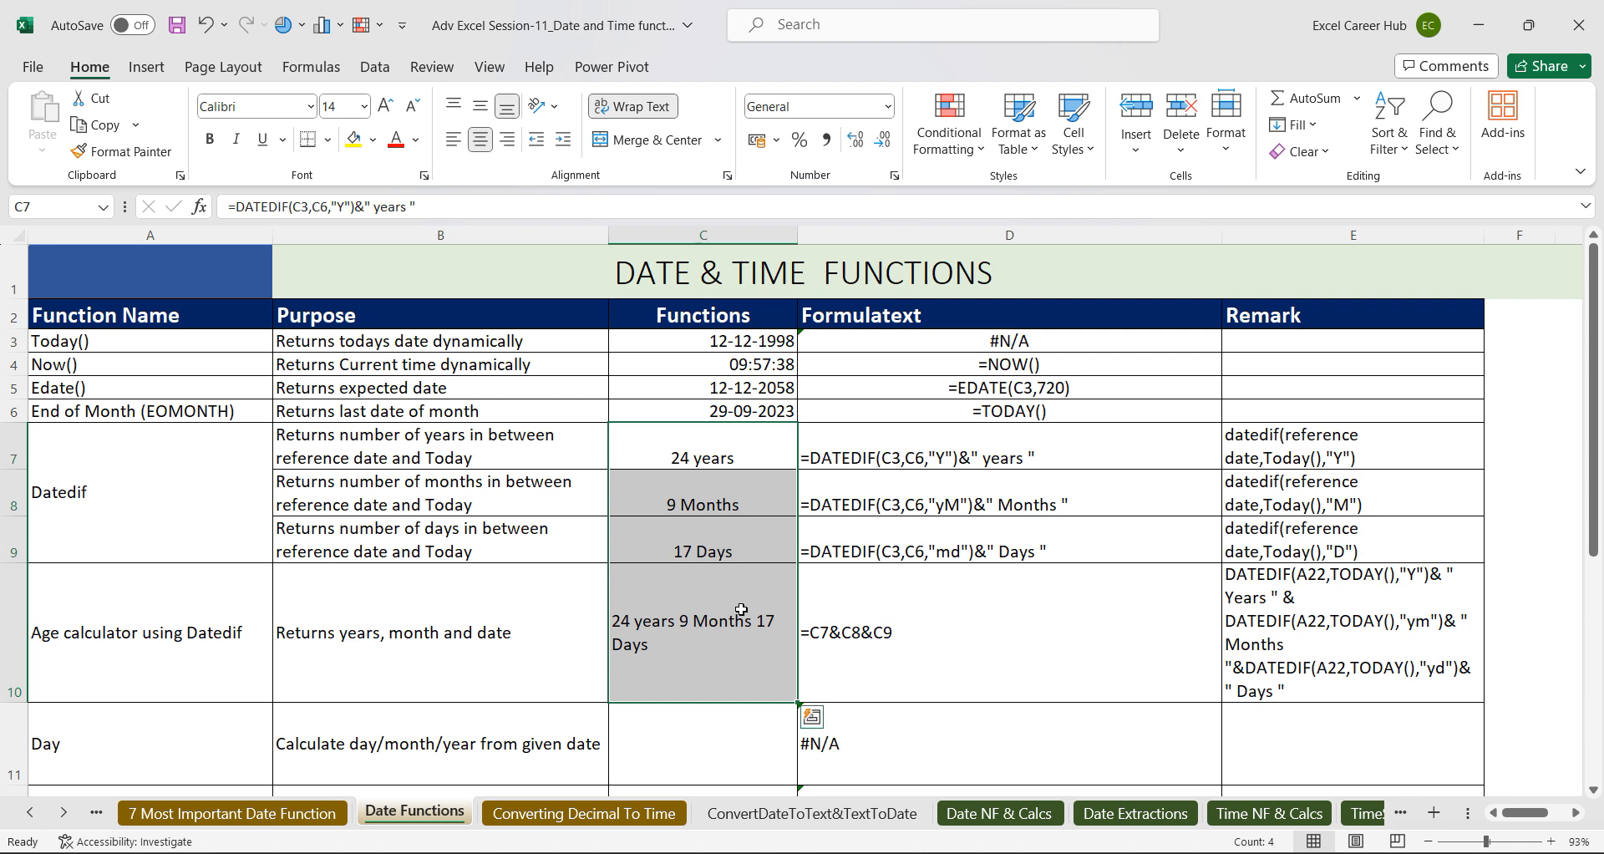
On the Date Extractions sheet, clear the existing results in C3:J27, keeping the headers and the Date column.
{"action": "left_click", "coordinate": [726, 728]}
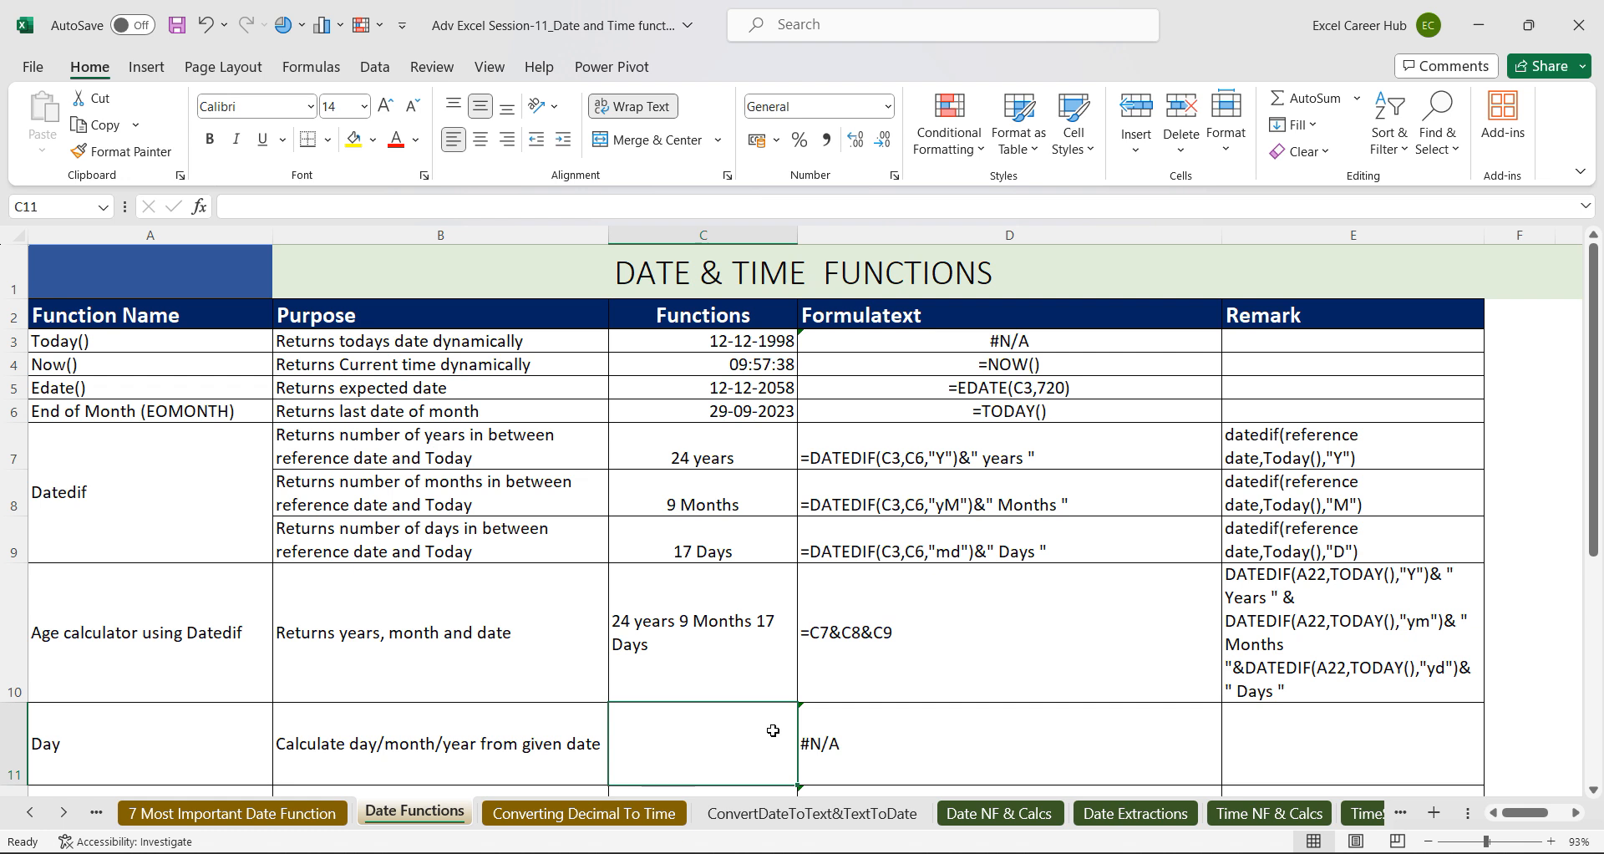
{"action": "left_click_drag", "start_coordinate": [1593, 334], "coordinate": [1588, 585]}
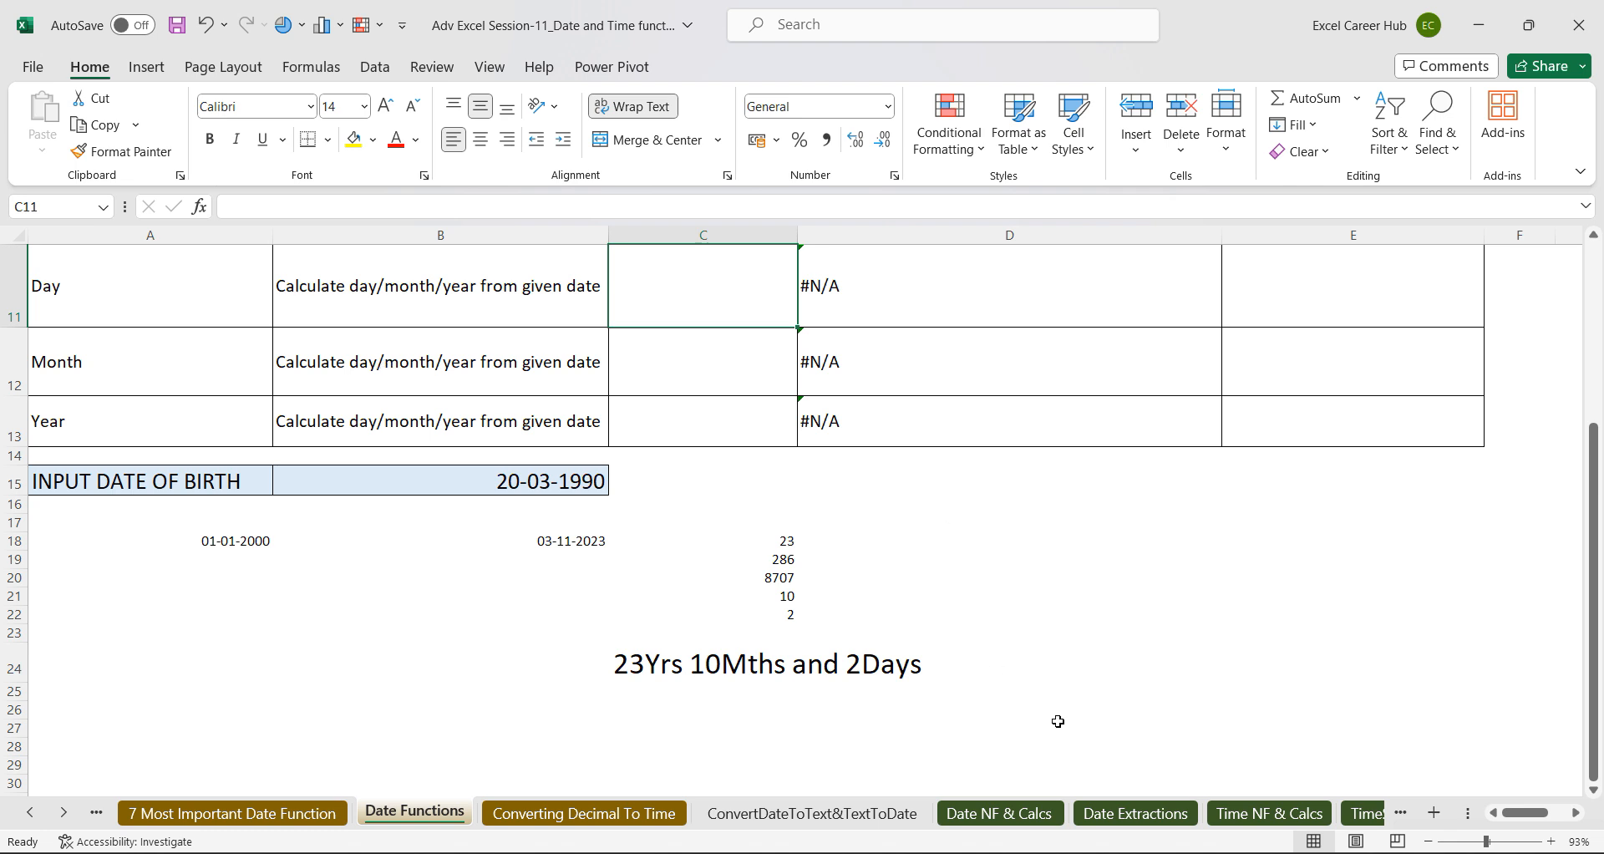
{"action": "left_click", "coordinate": [1151, 815]}
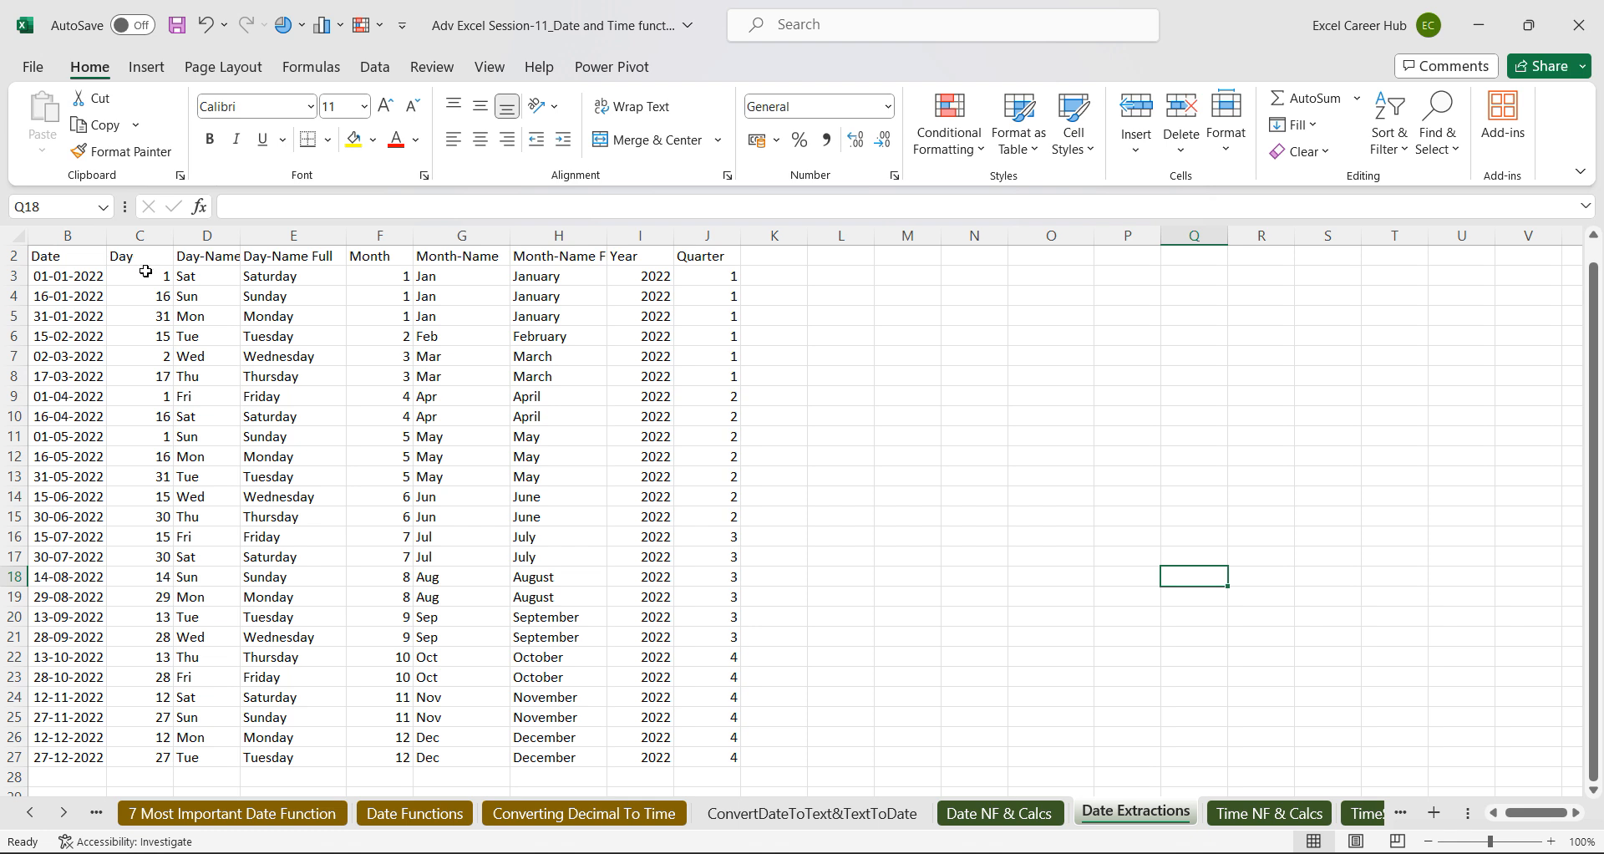
{"action": "left_click", "coordinate": [146, 276]}
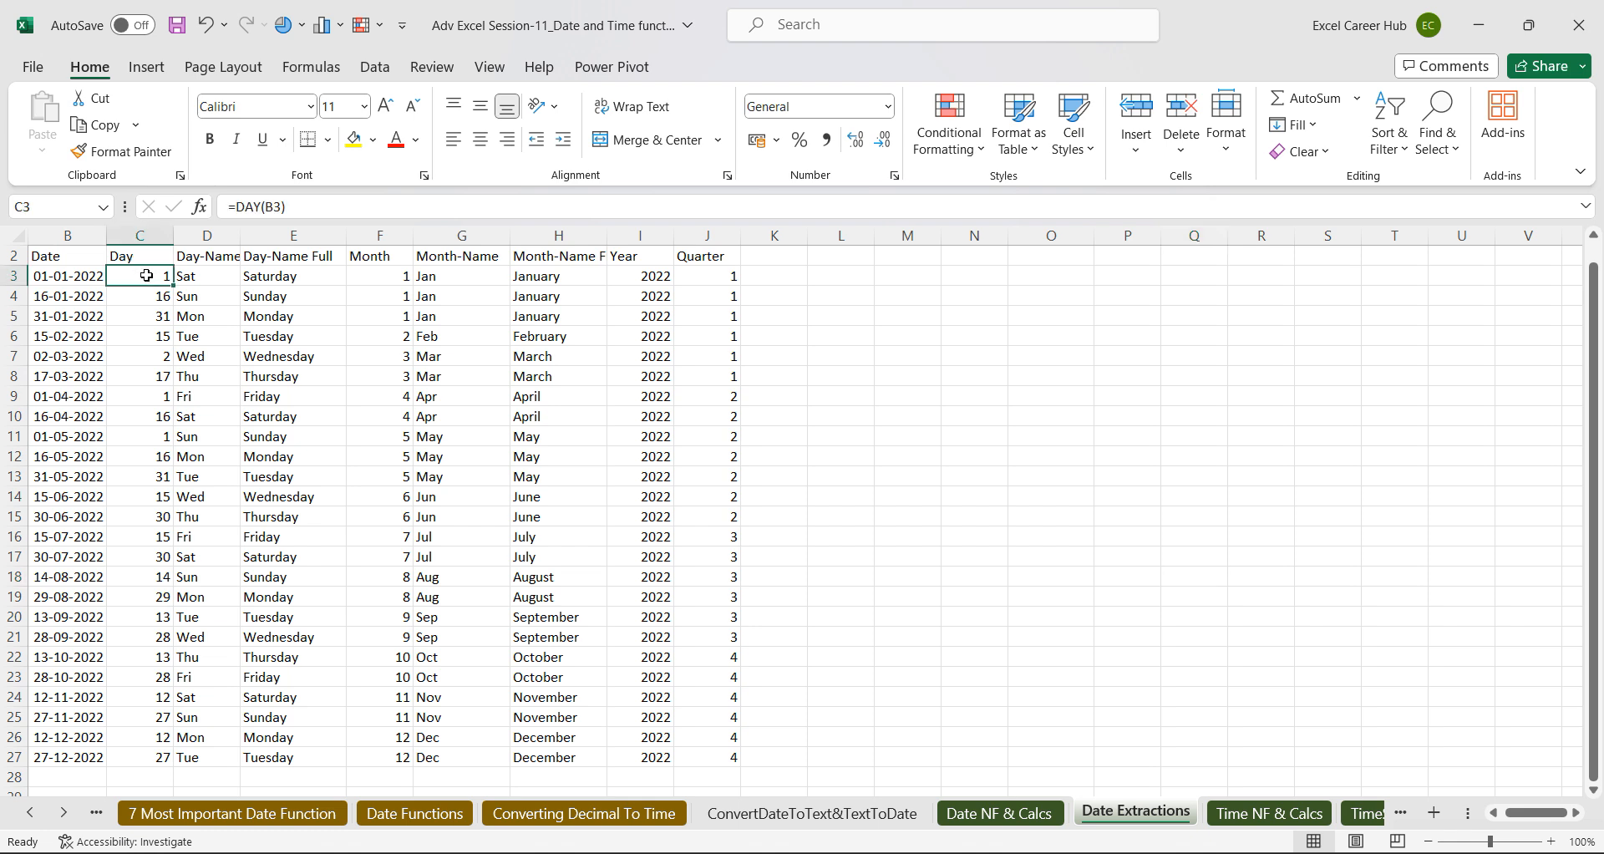
{"action": "key", "text": "ctrl+shift+Right"}
{"action": "key", "text": "ctrl+shift+Down"}
{"action": "key", "text": "Delete"}
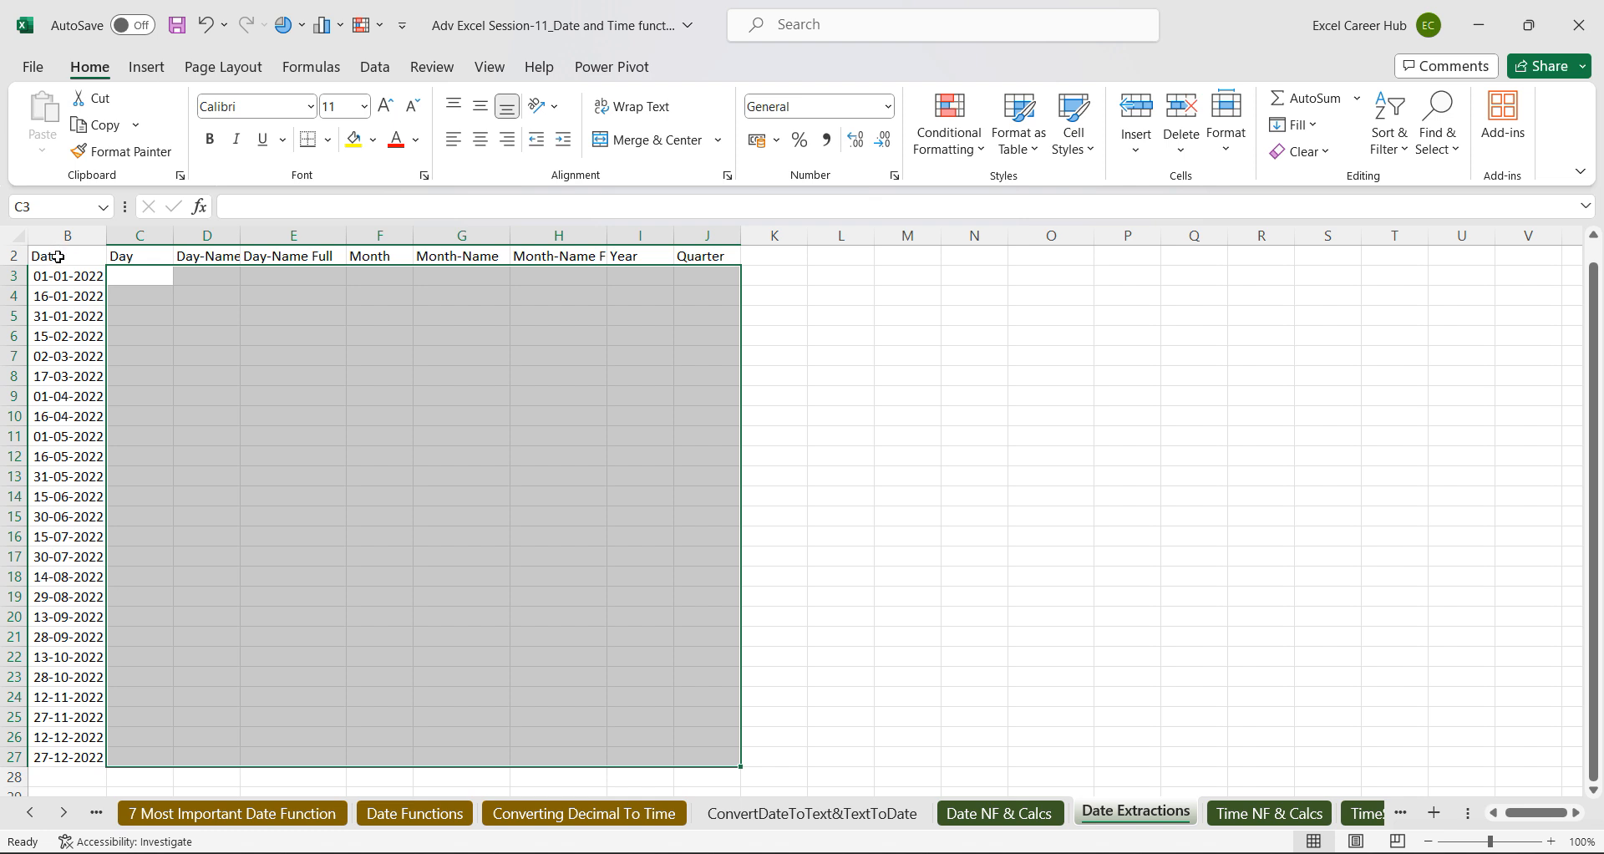
Widen the Day-Name column and the Month-Name Full column so that the full header text fits.
{"action": "left_click_drag", "start_coordinate": [238, 235], "coordinate": [299, 235]}
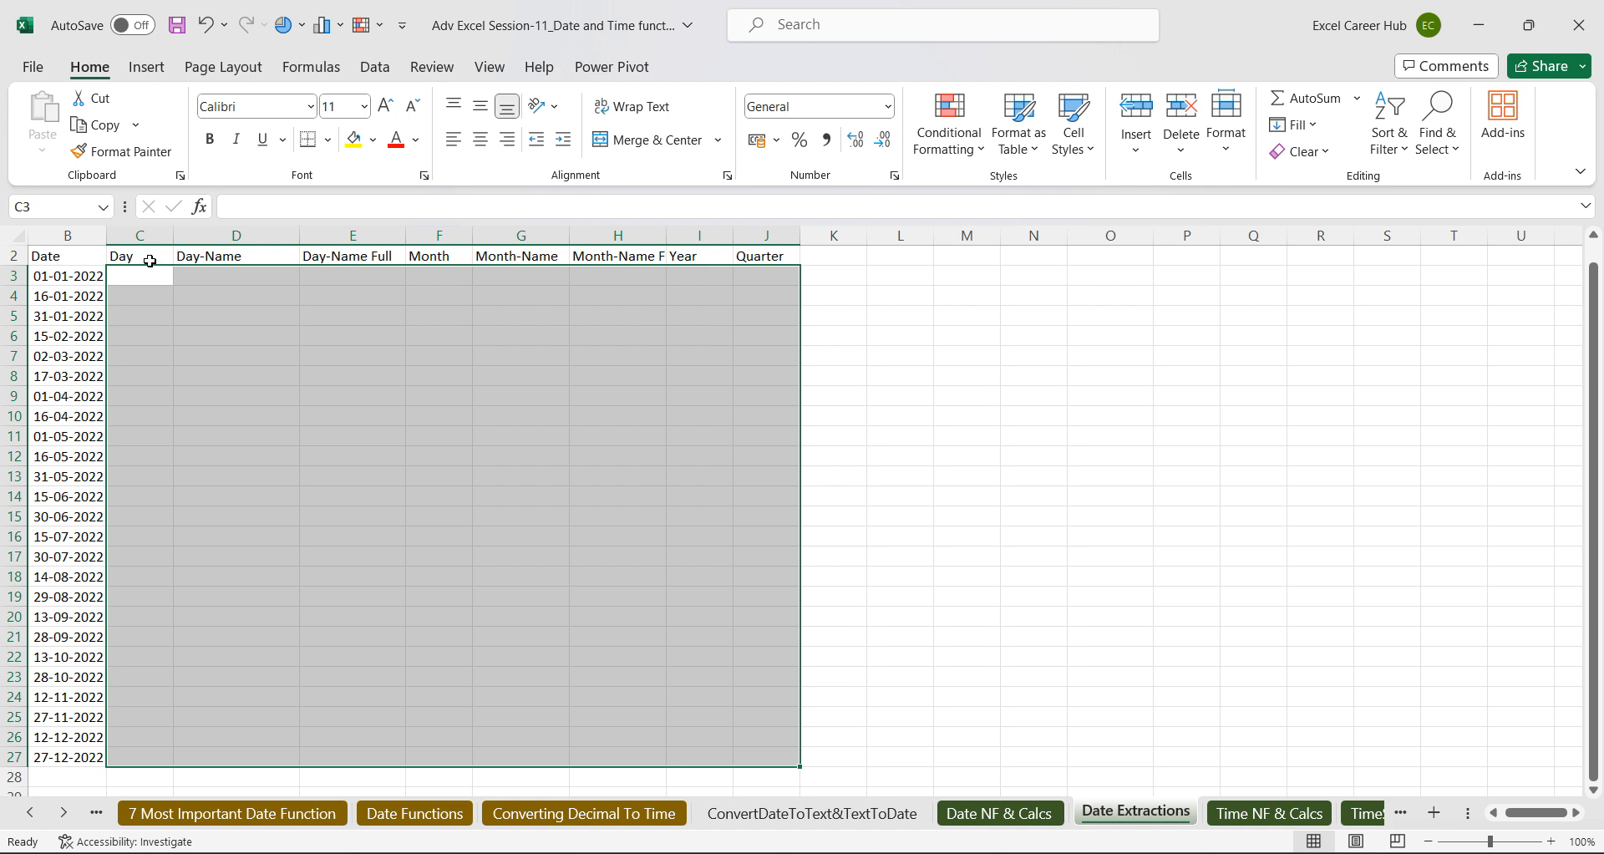
{"action": "left_click", "coordinate": [231, 254]}
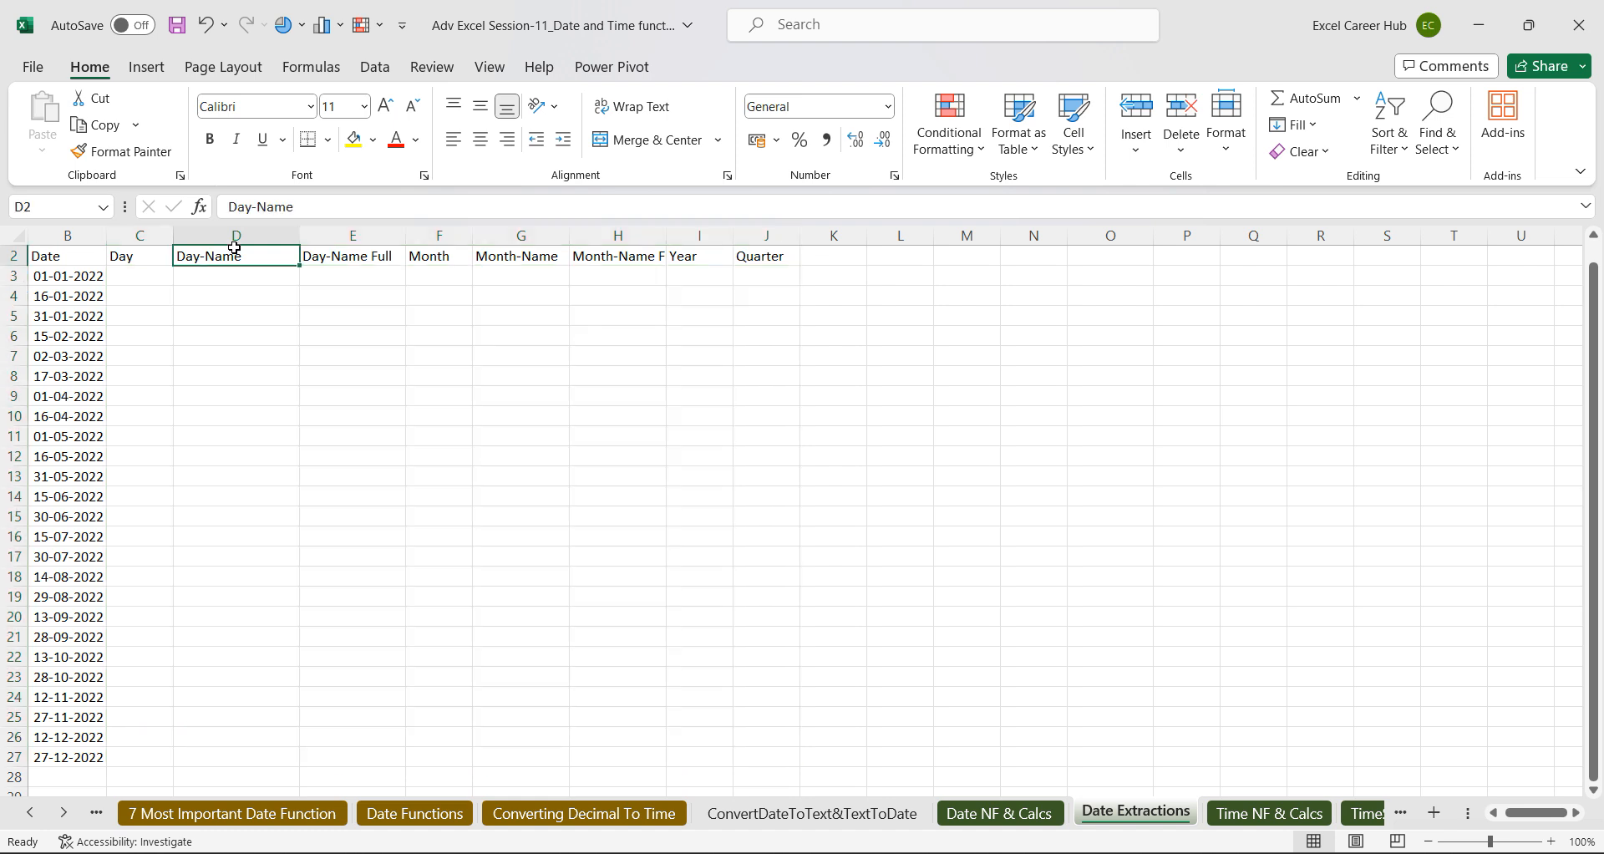
{"action": "left_click", "coordinate": [330, 258]}
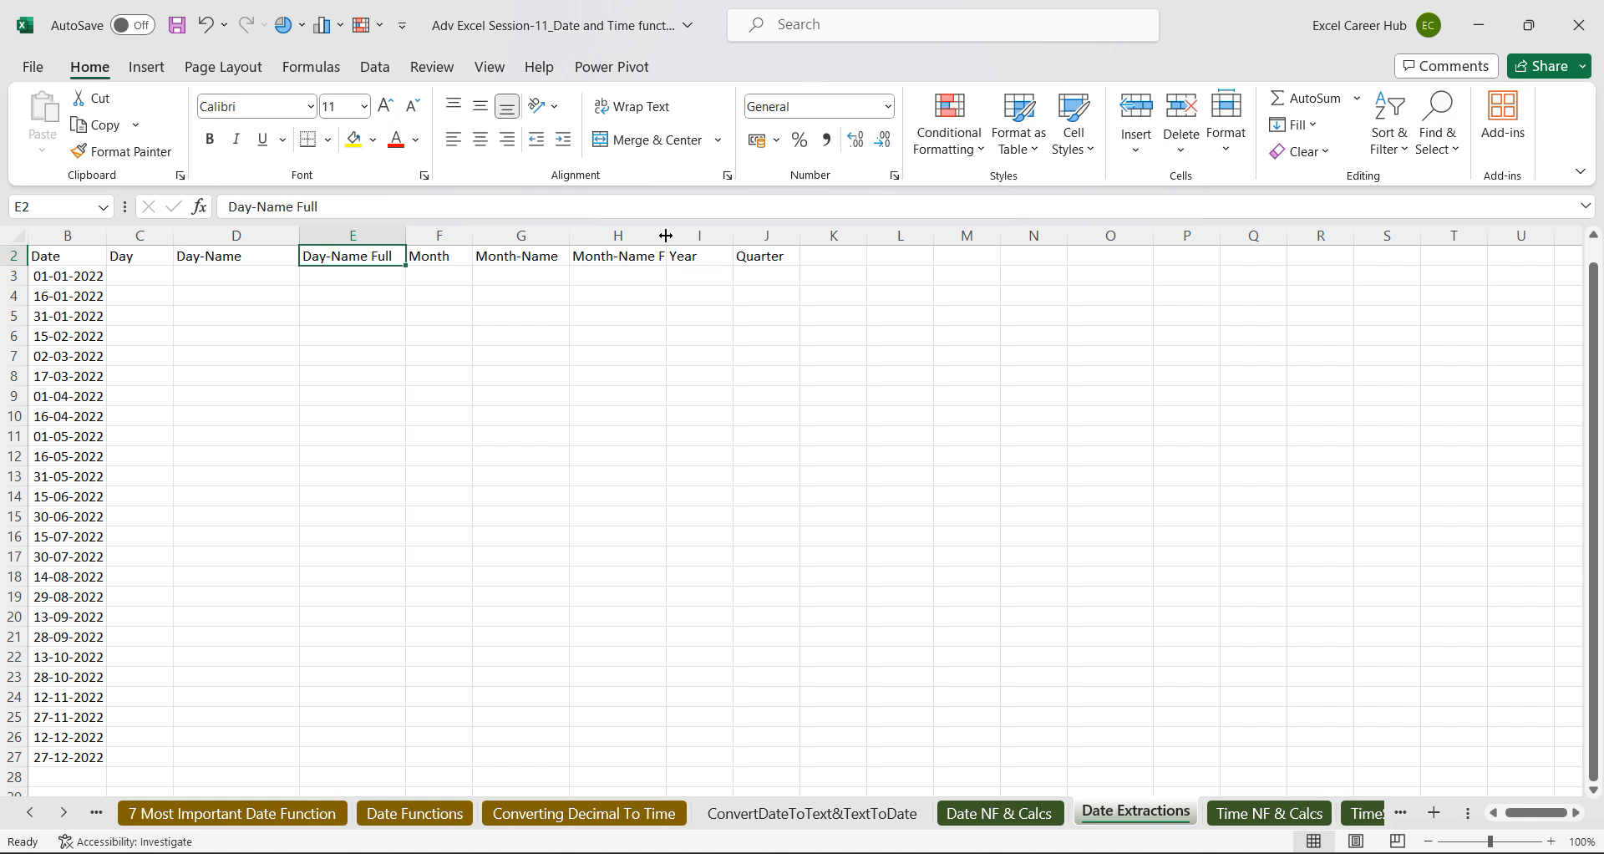
{"action": "left_click_drag", "start_coordinate": [666, 234], "coordinate": [716, 234]}
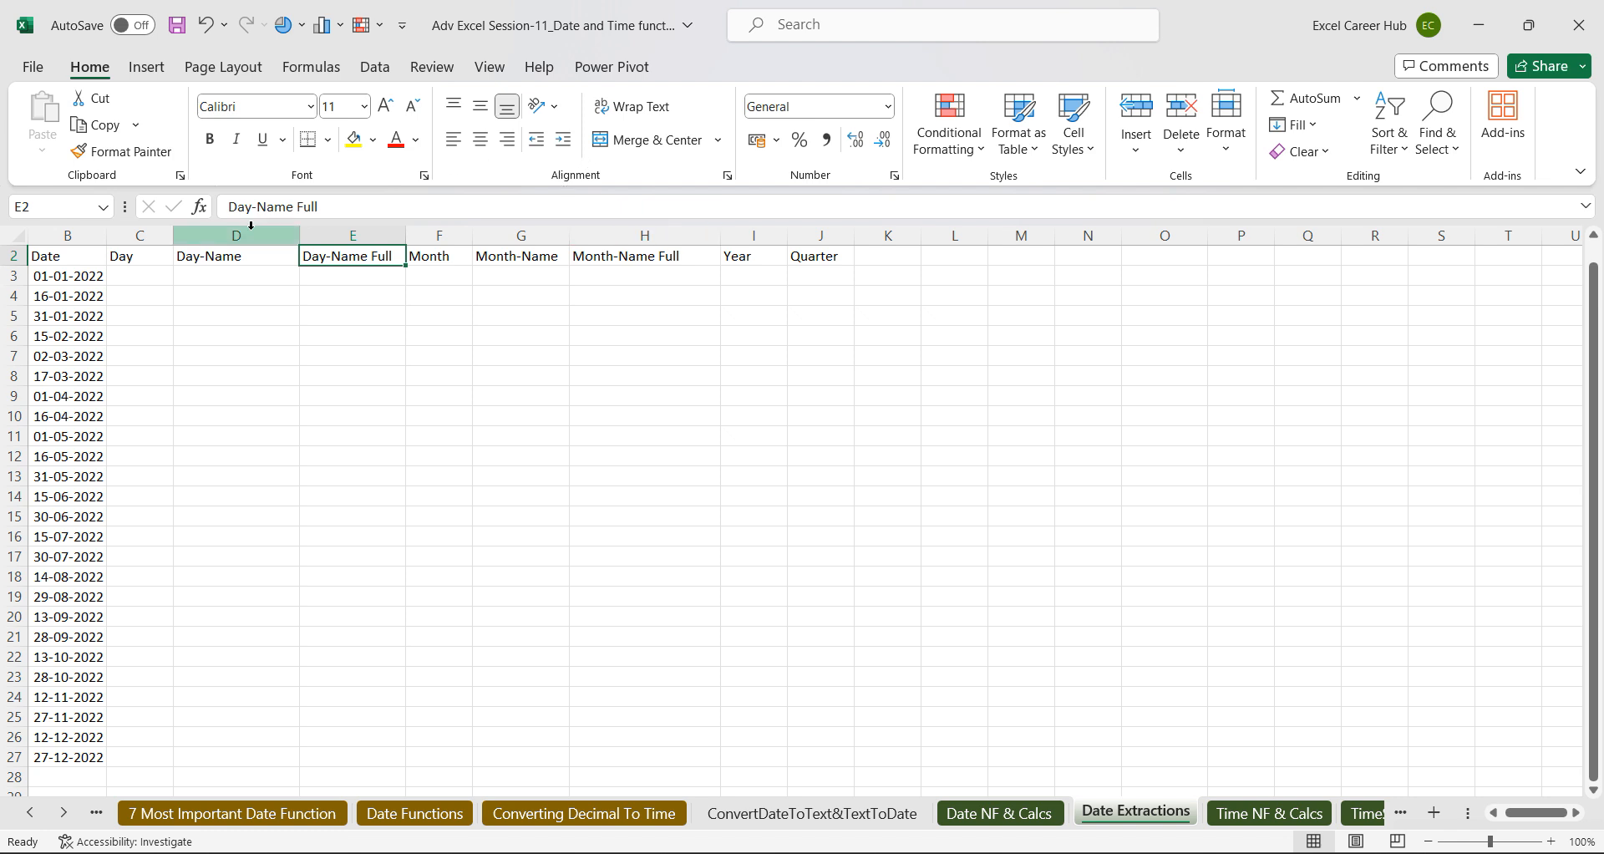
Extract the day number in C3 with =DAY(B3) and fill the formula down the Day column to row 27.
{"action": "left_click", "coordinate": [147, 277]}
{"action": "type", "text": "="}
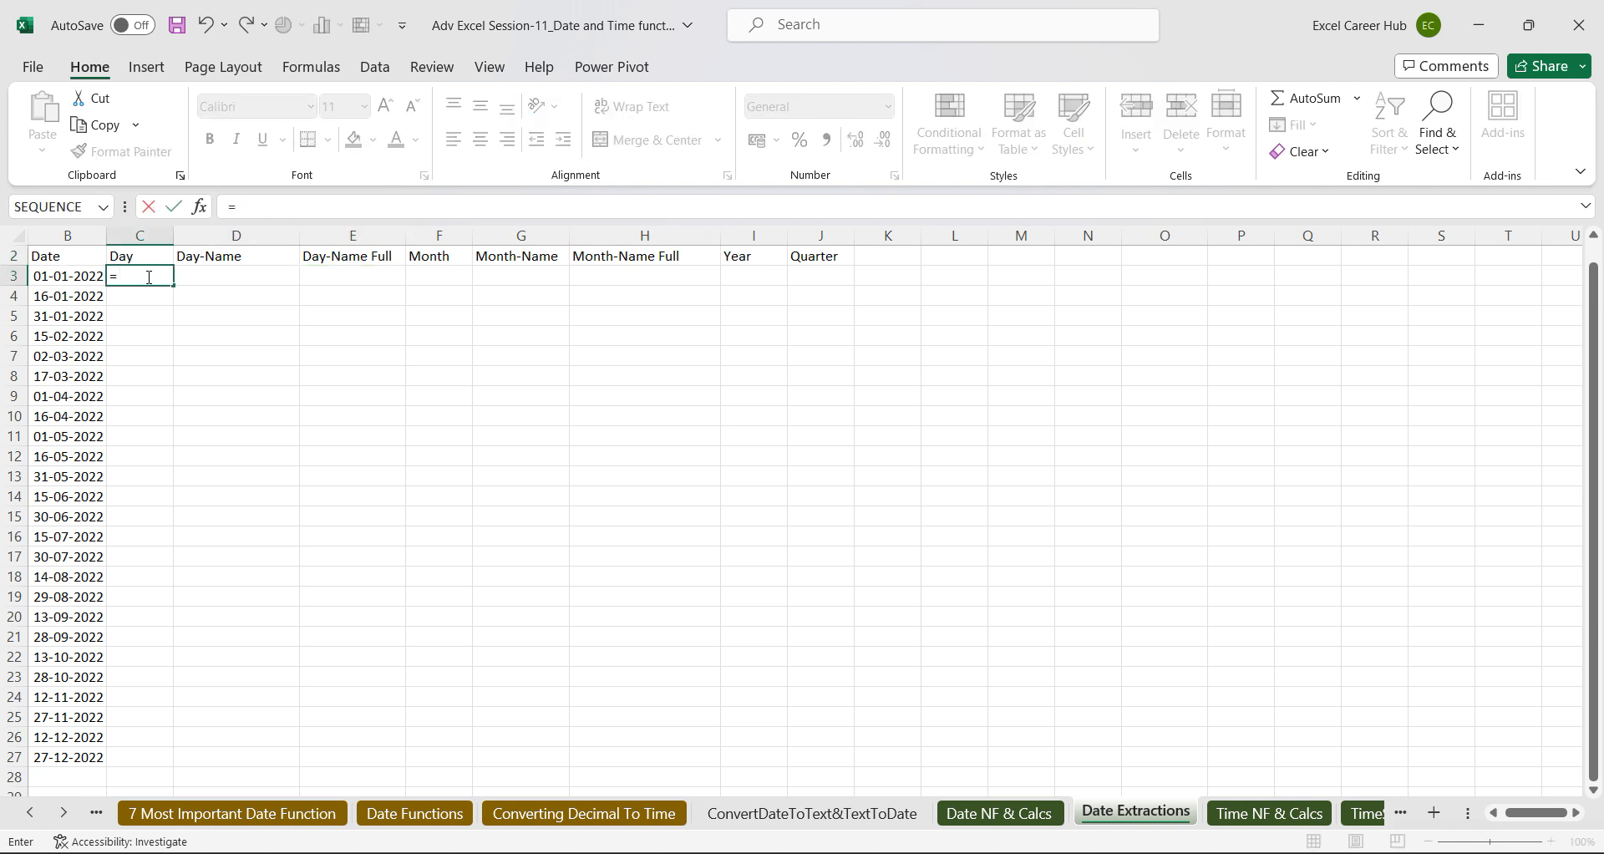
{"action": "type", "text": "day"}
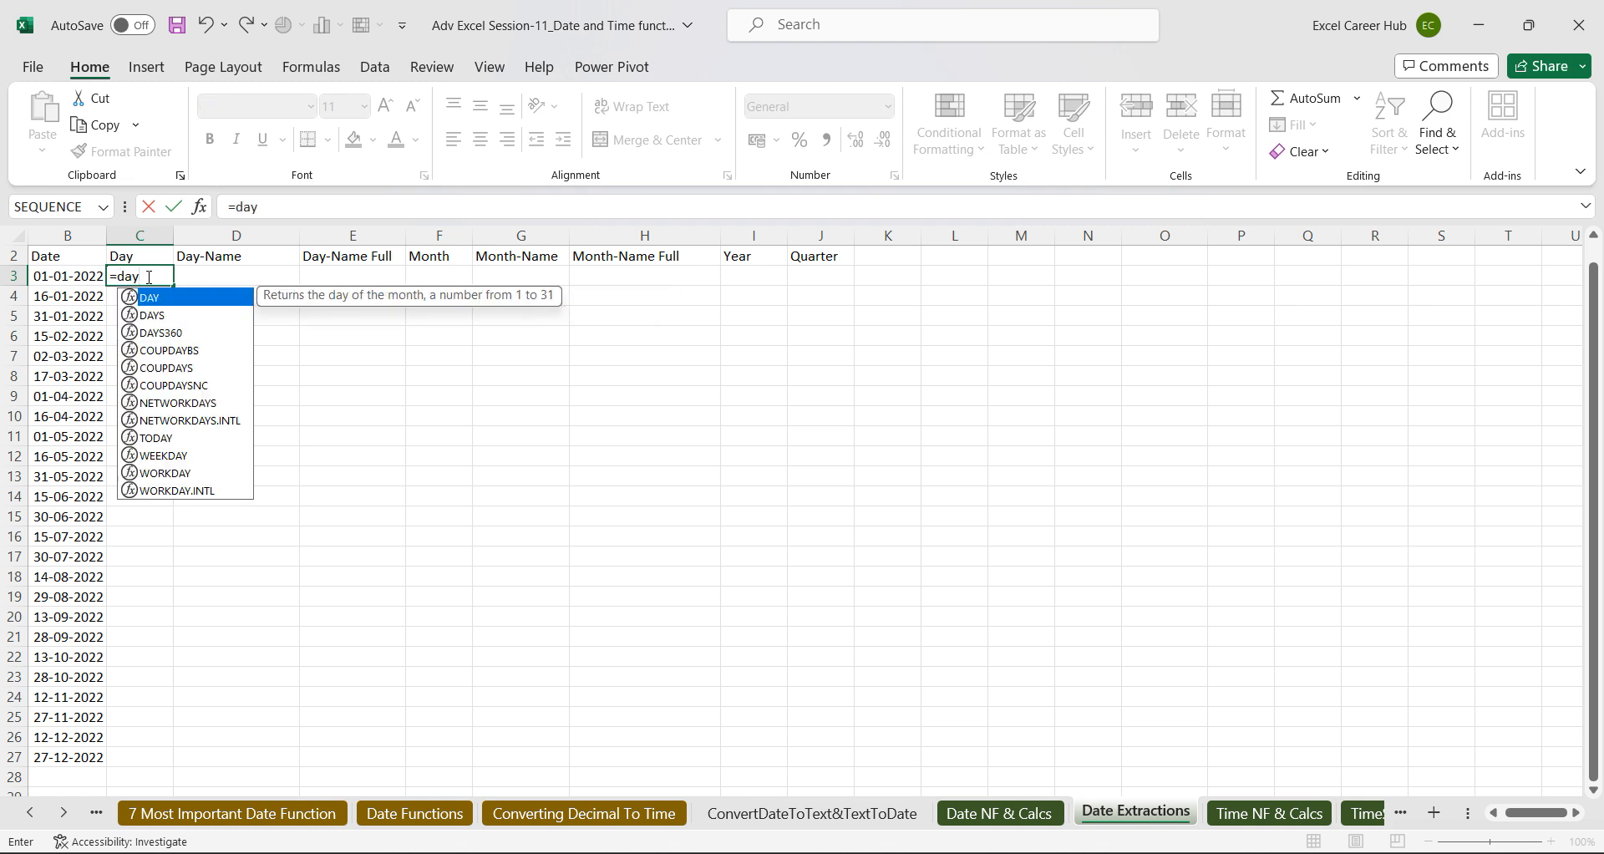
{"action": "key", "text": "Tab"}
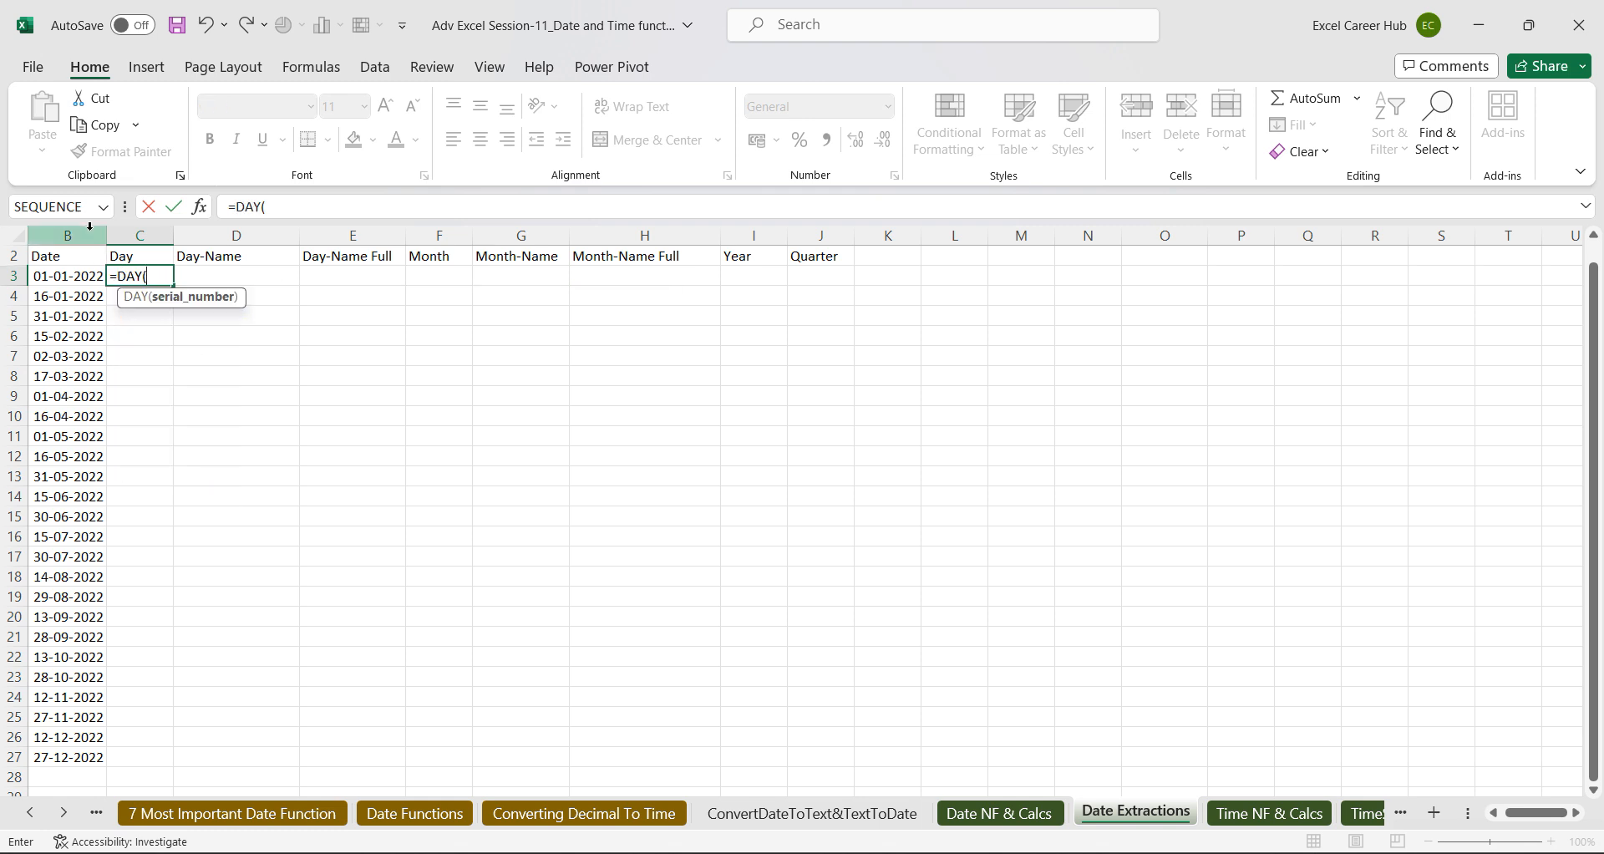
{"action": "left_click", "coordinate": [84, 276]}
{"action": "key", "text": "Return"}
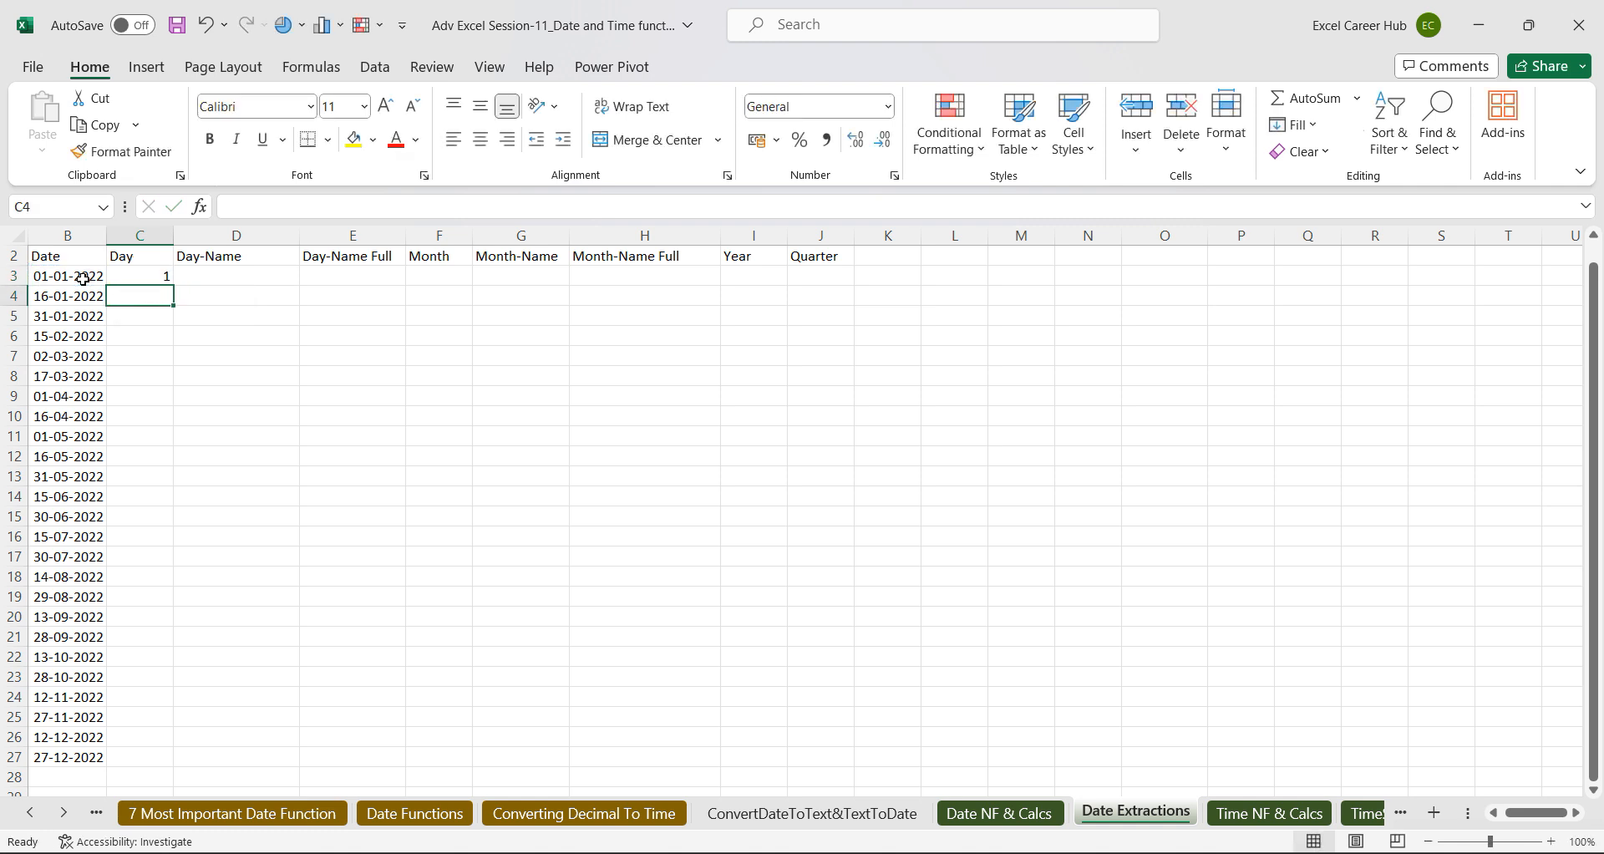
{"action": "left_click", "coordinate": [144, 275]}
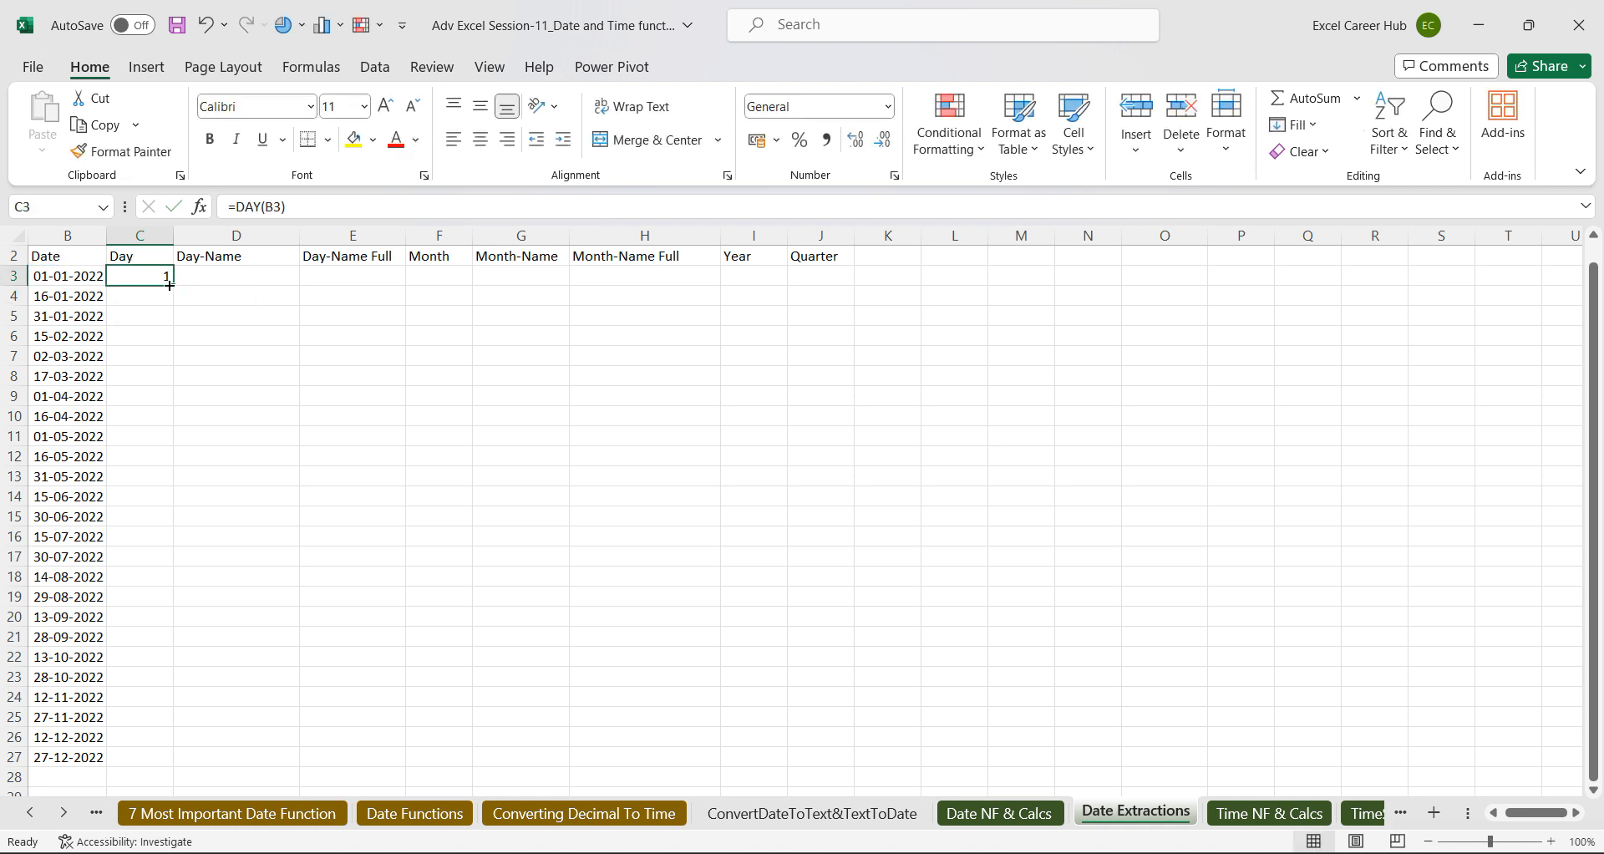
{"action": "double_click", "coordinate": [172, 288]}
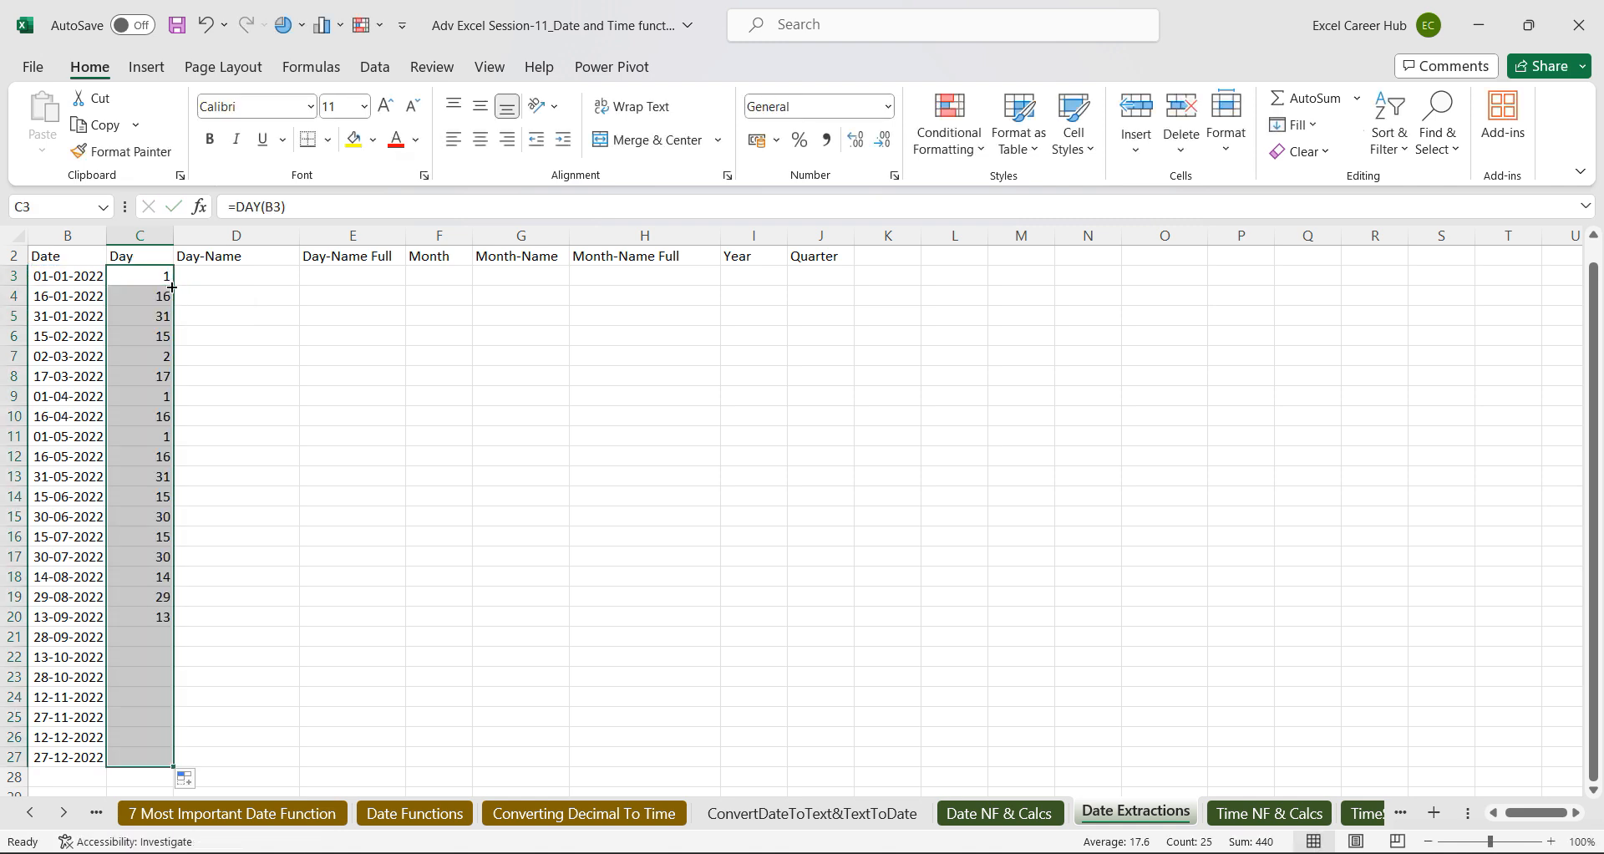
Extract the short day name in D3 with =TEXT(B3,"ddd") and fill the formula down the Day-Name column to row 27.
{"action": "left_click", "coordinate": [231, 276]}
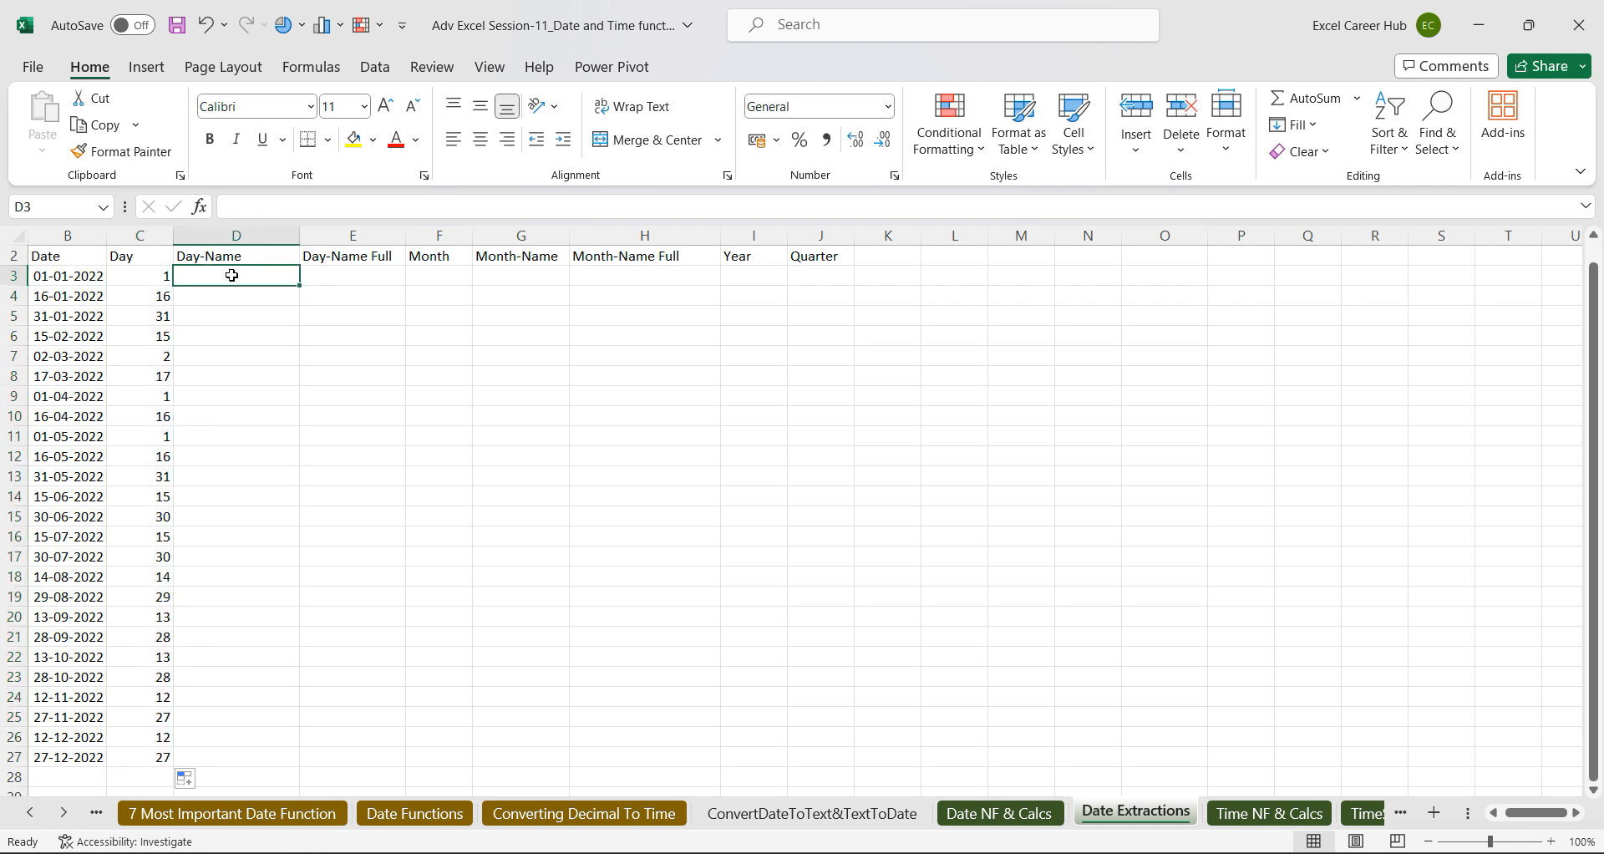
{"action": "type", "text": "=text"}
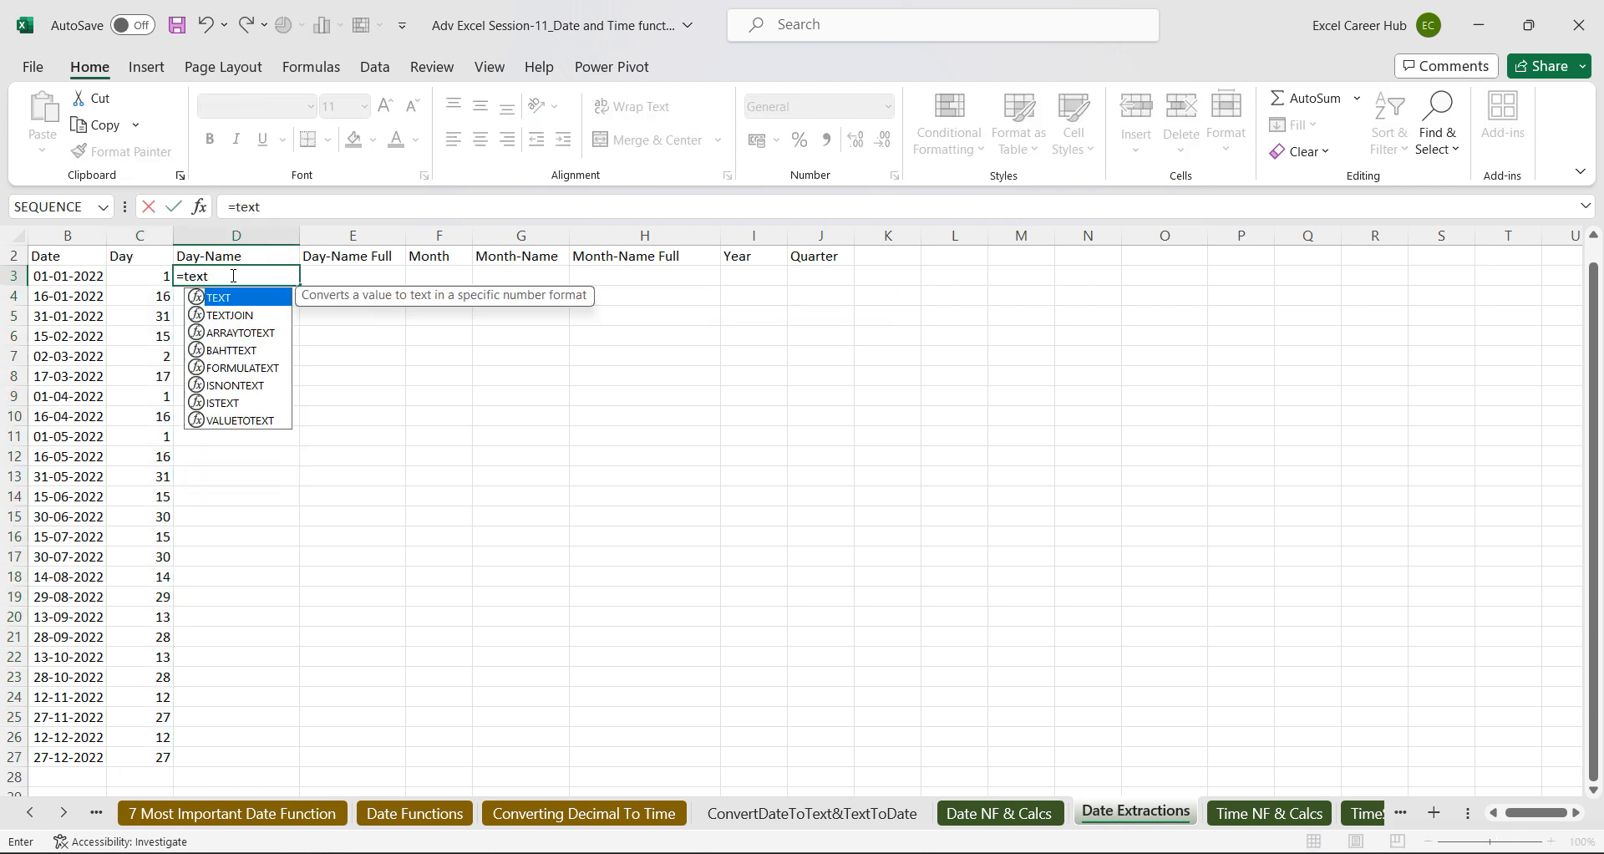
{"action": "key", "text": "Tab"}
{"action": "left_click", "coordinate": [81, 276]}
{"action": "type", "text": ",\"ddd\")"}
{"action": "key", "text": "Return"}
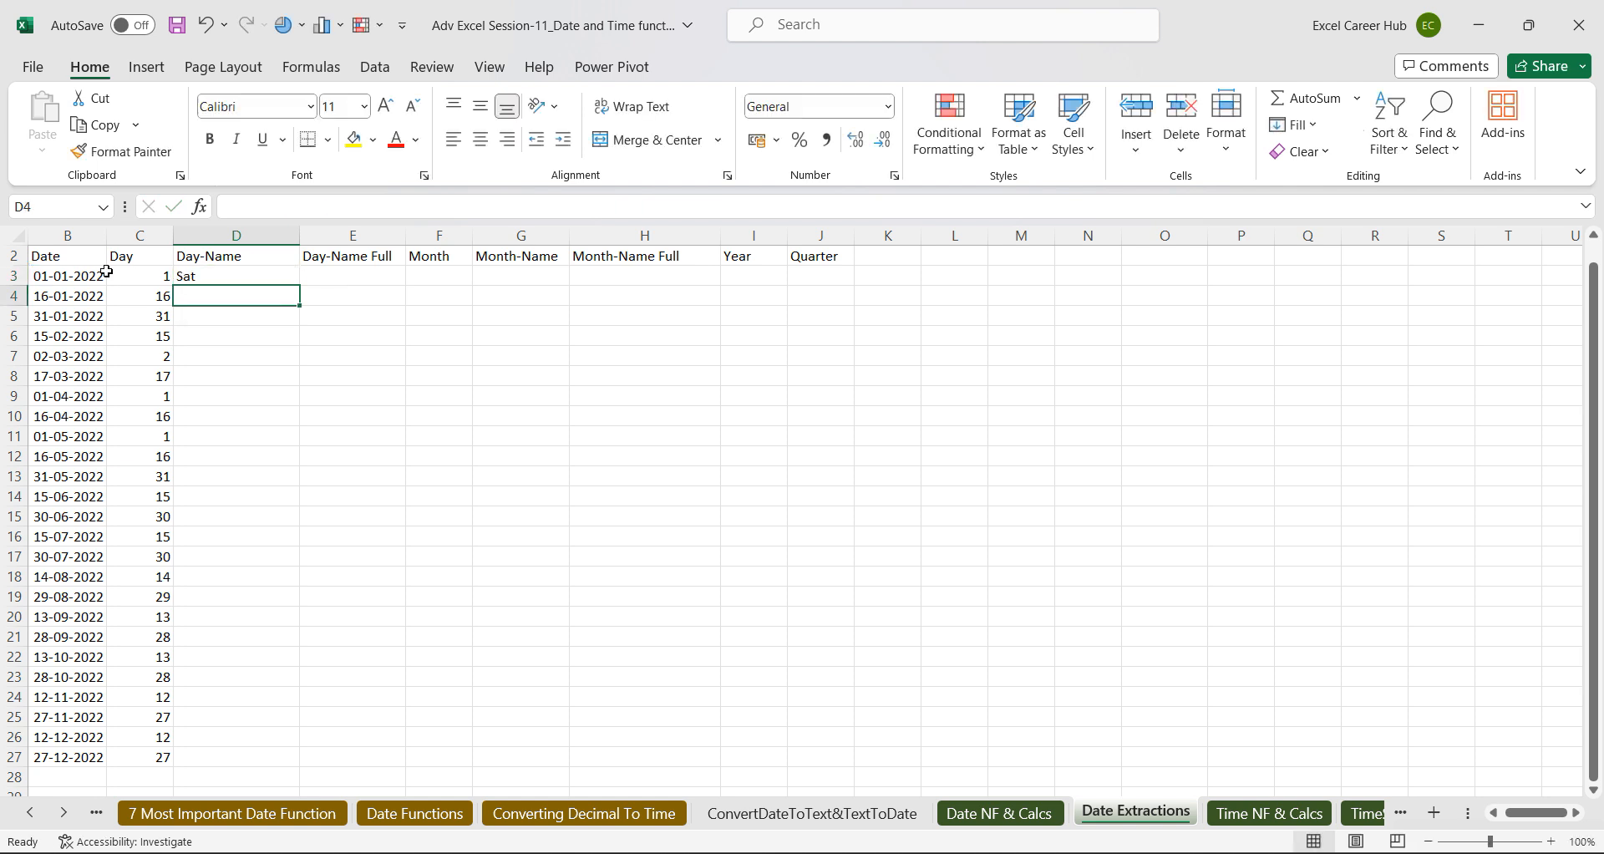
{"action": "left_click", "coordinate": [245, 278]}
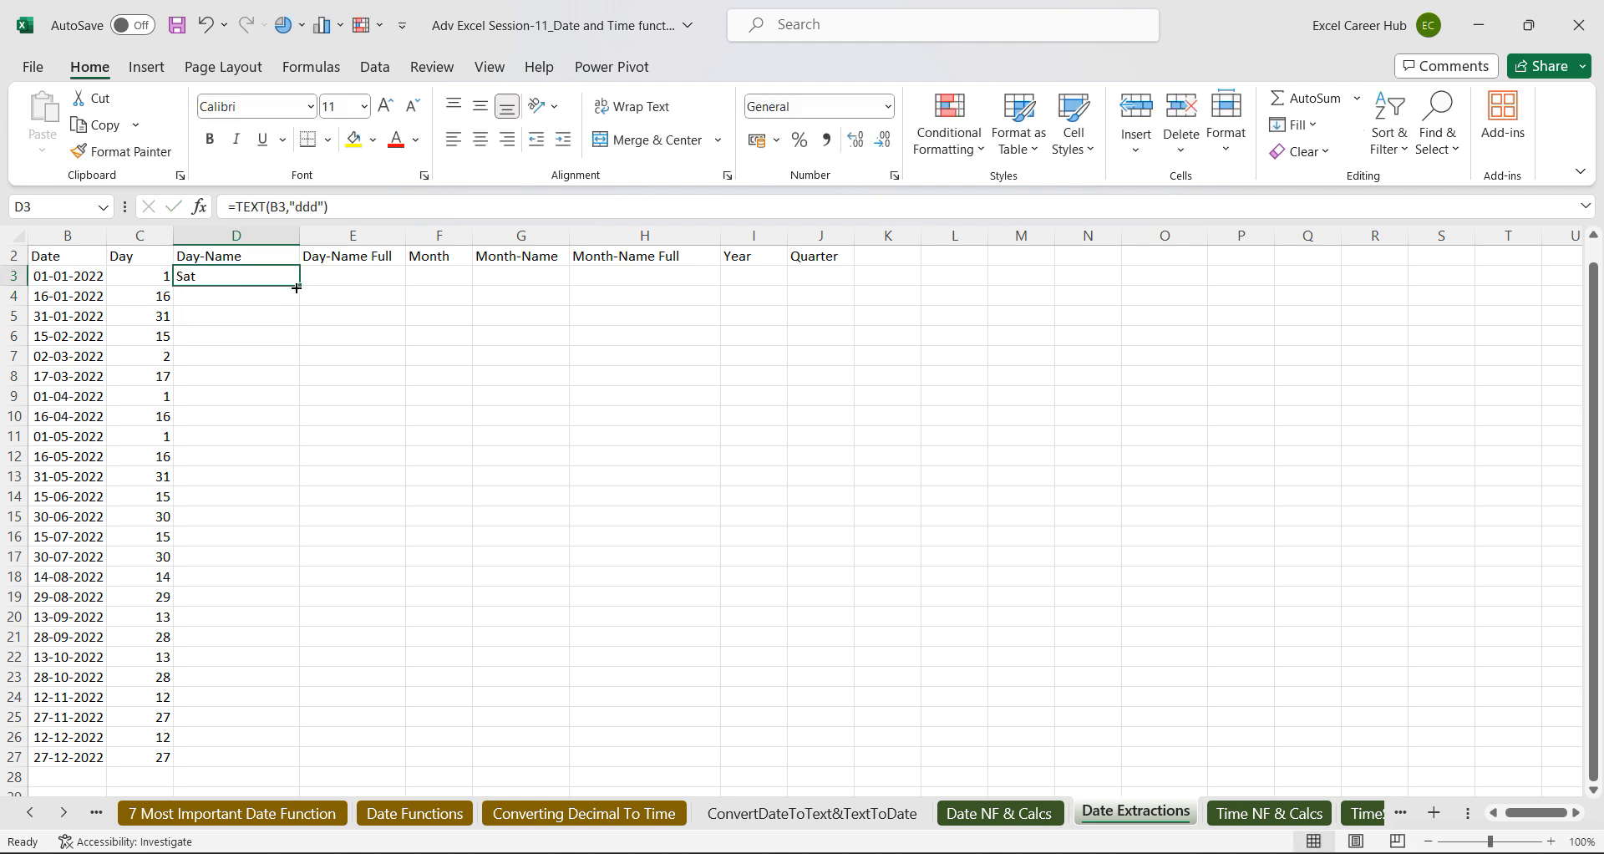
{"action": "double_click", "coordinate": [297, 288]}
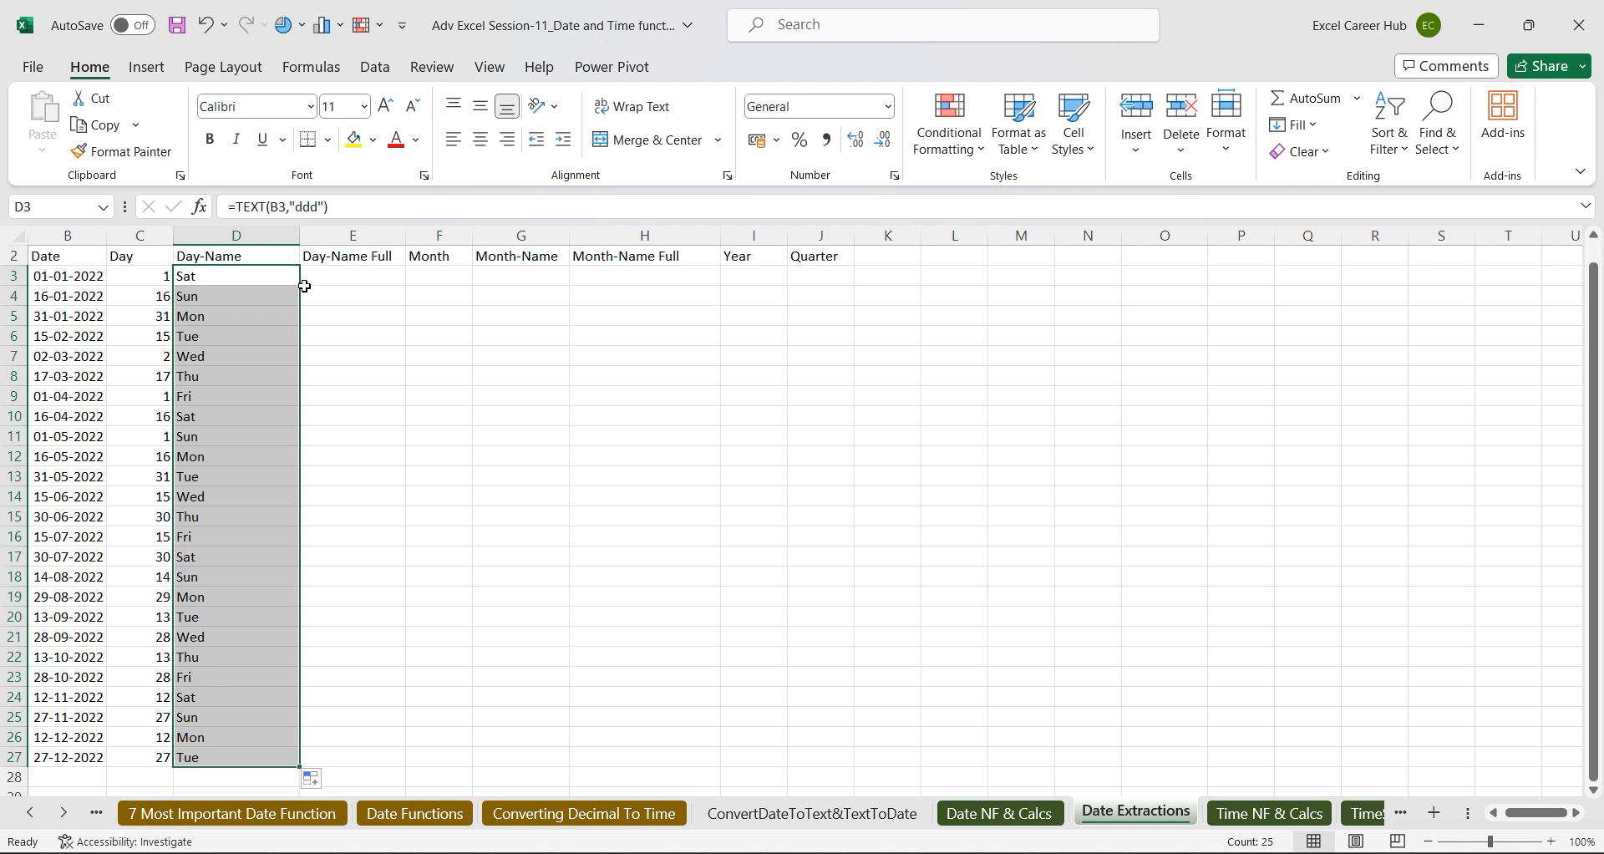
Extract the full day name in E3 with =TEXT(B3,"dddd") and fill the formula down the Day-Name Full column to row 27.
{"action": "left_click", "coordinate": [355, 277]}
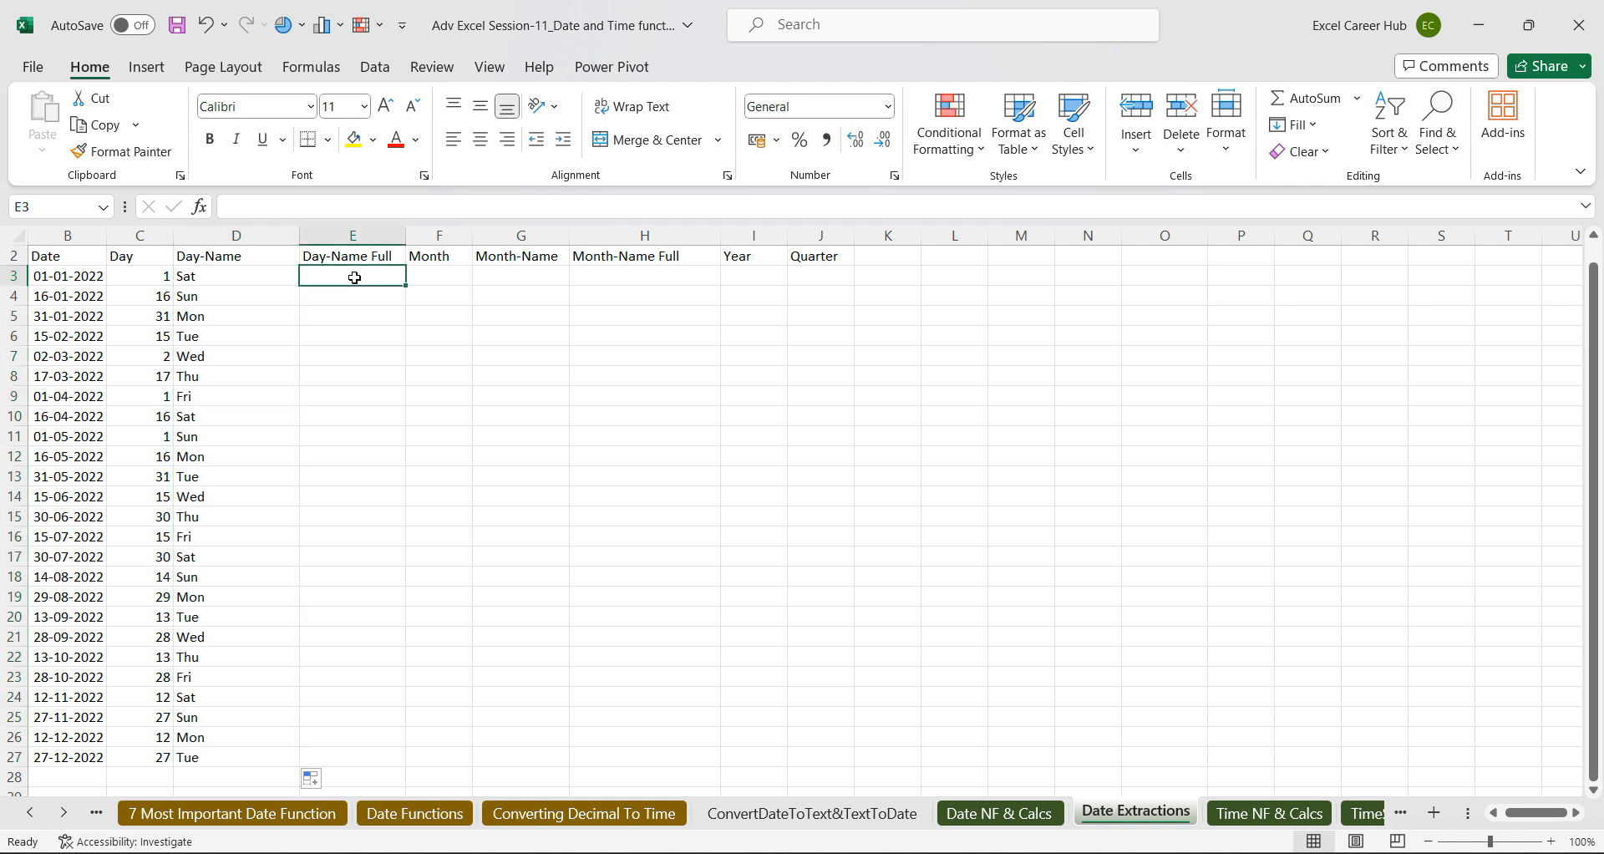
{"action": "type", "text": "=text"}
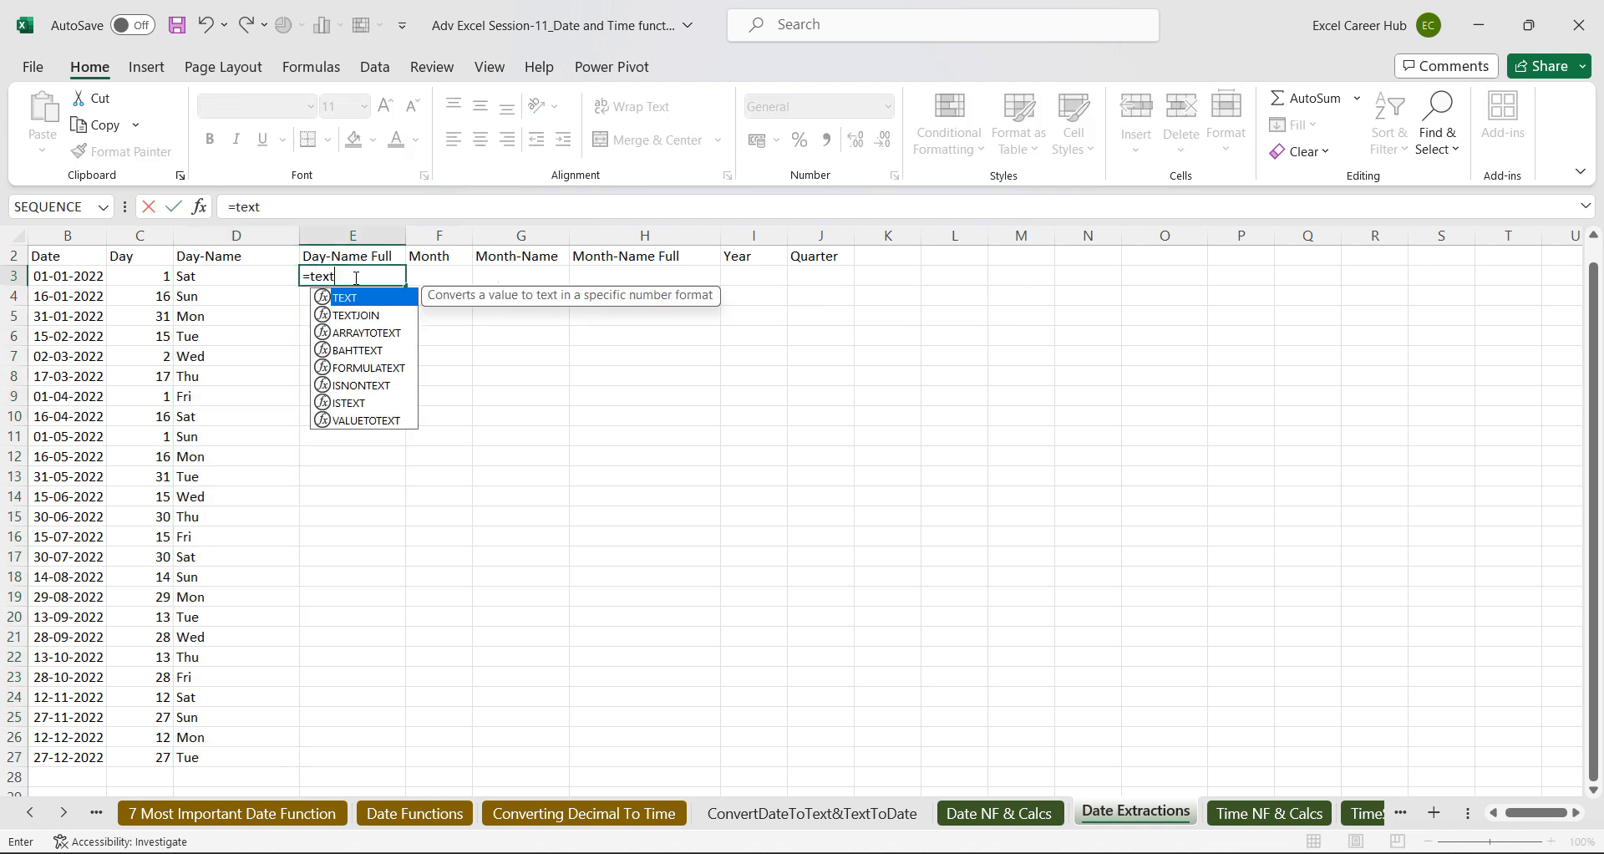
{"action": "key", "text": "Tab"}
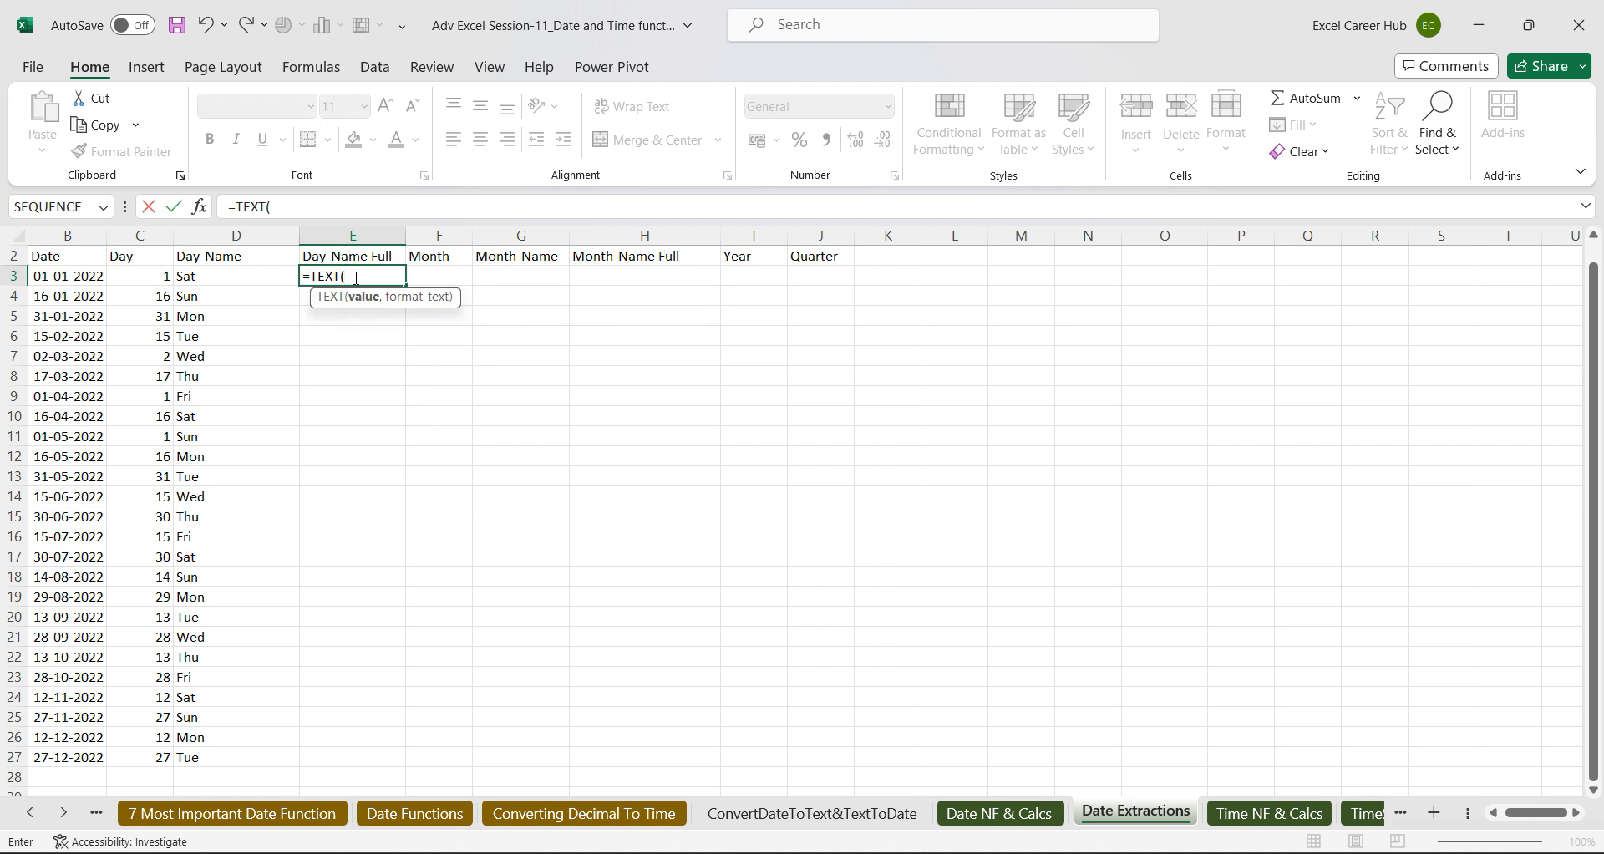
{"action": "left_click", "coordinate": [61, 277]}
{"action": "type", "text": ","}
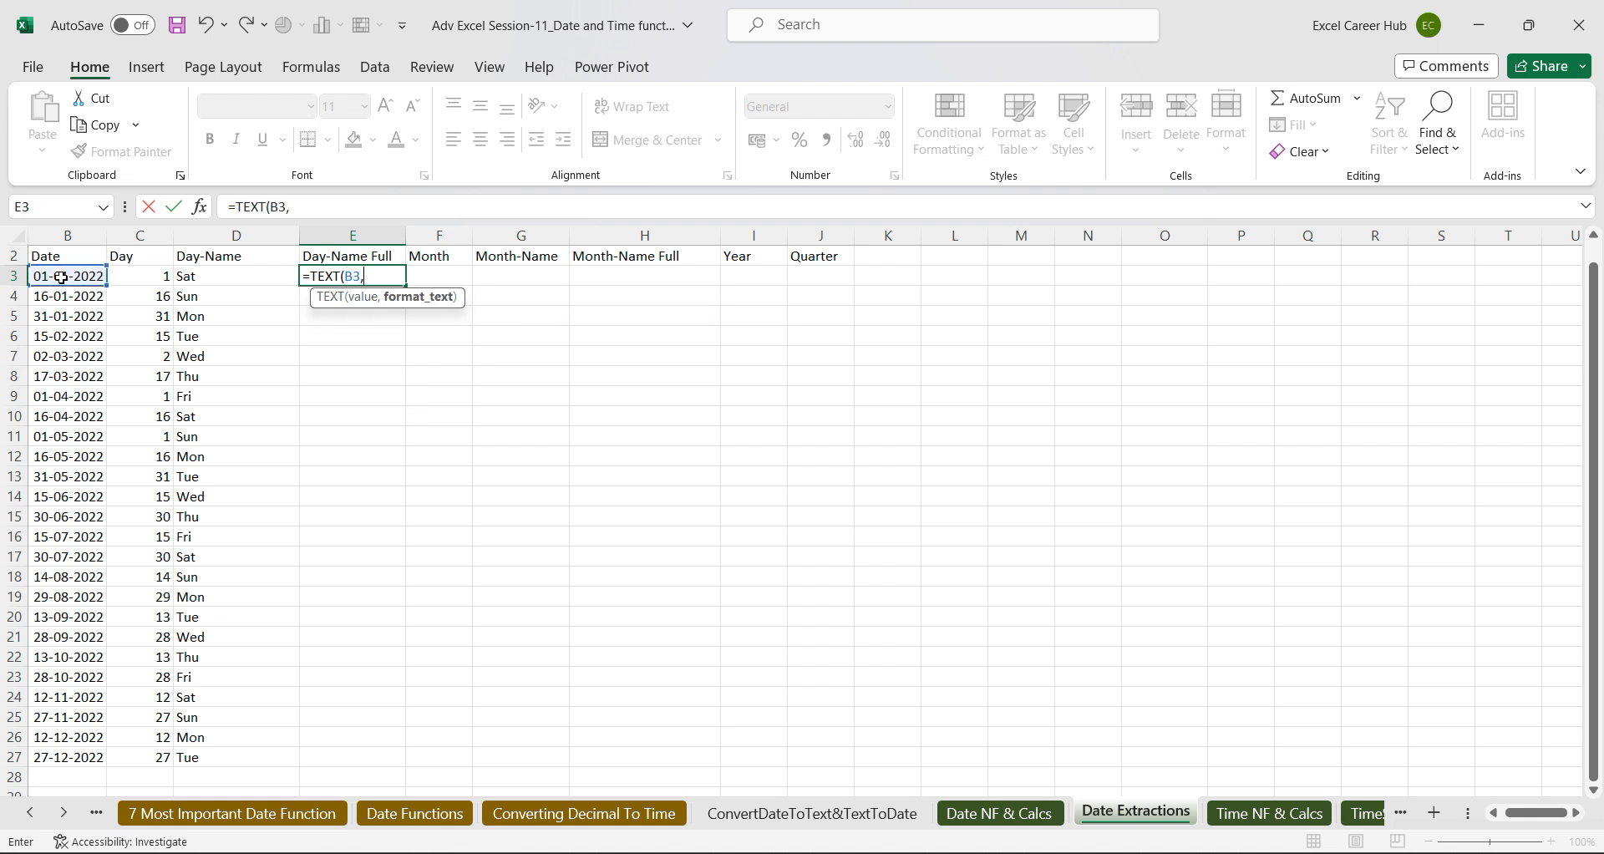
{"action": "type", "text": "\"dddd"}
{"action": "key", "text": "Return"}
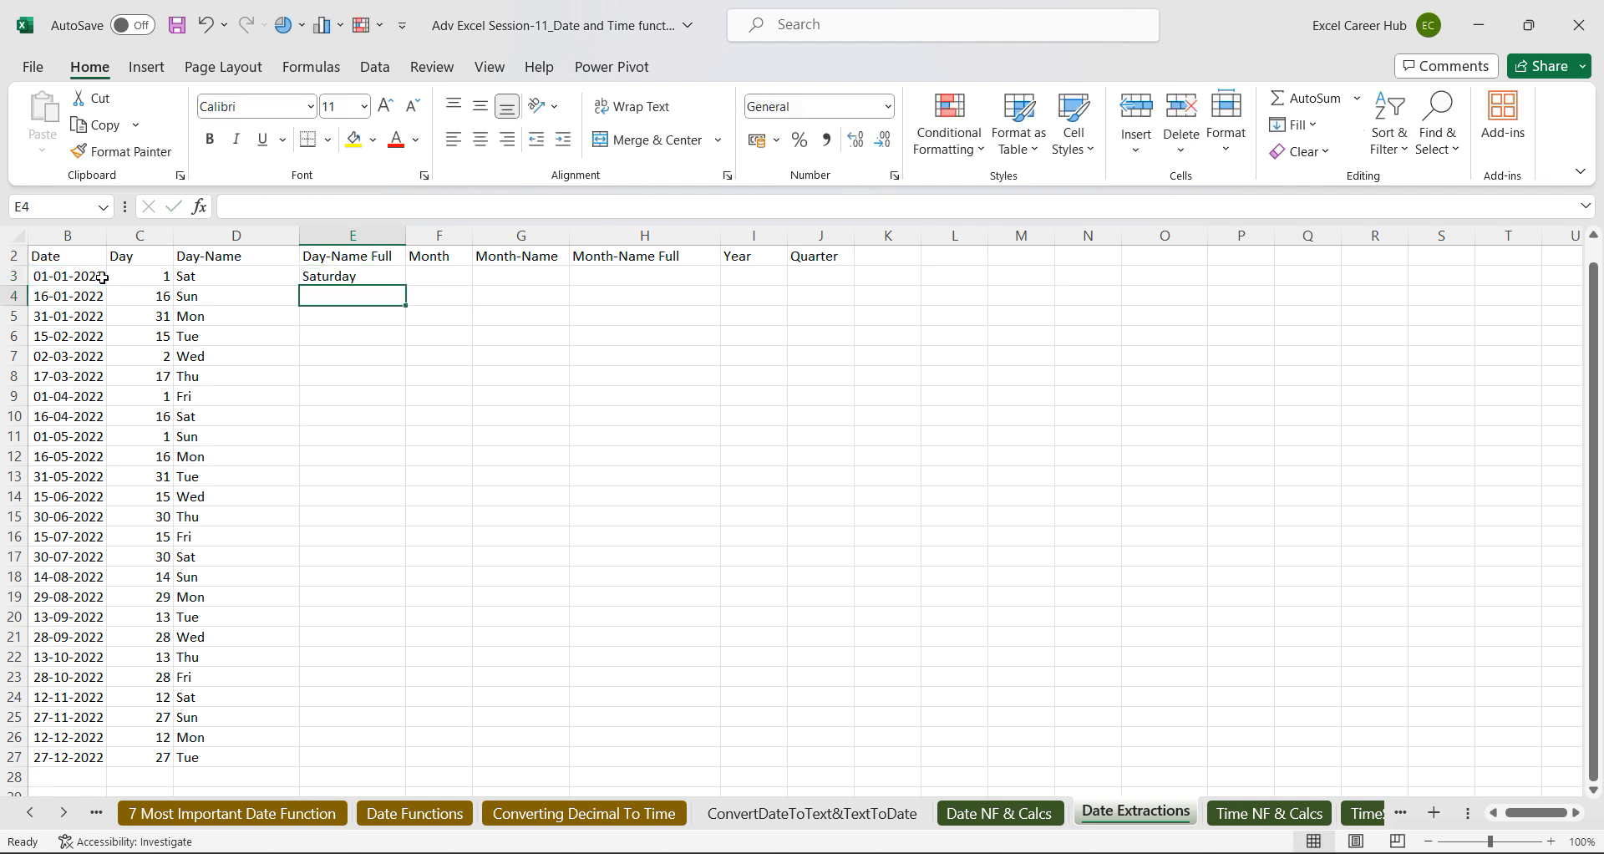
{"action": "left_click", "coordinate": [393, 276]}
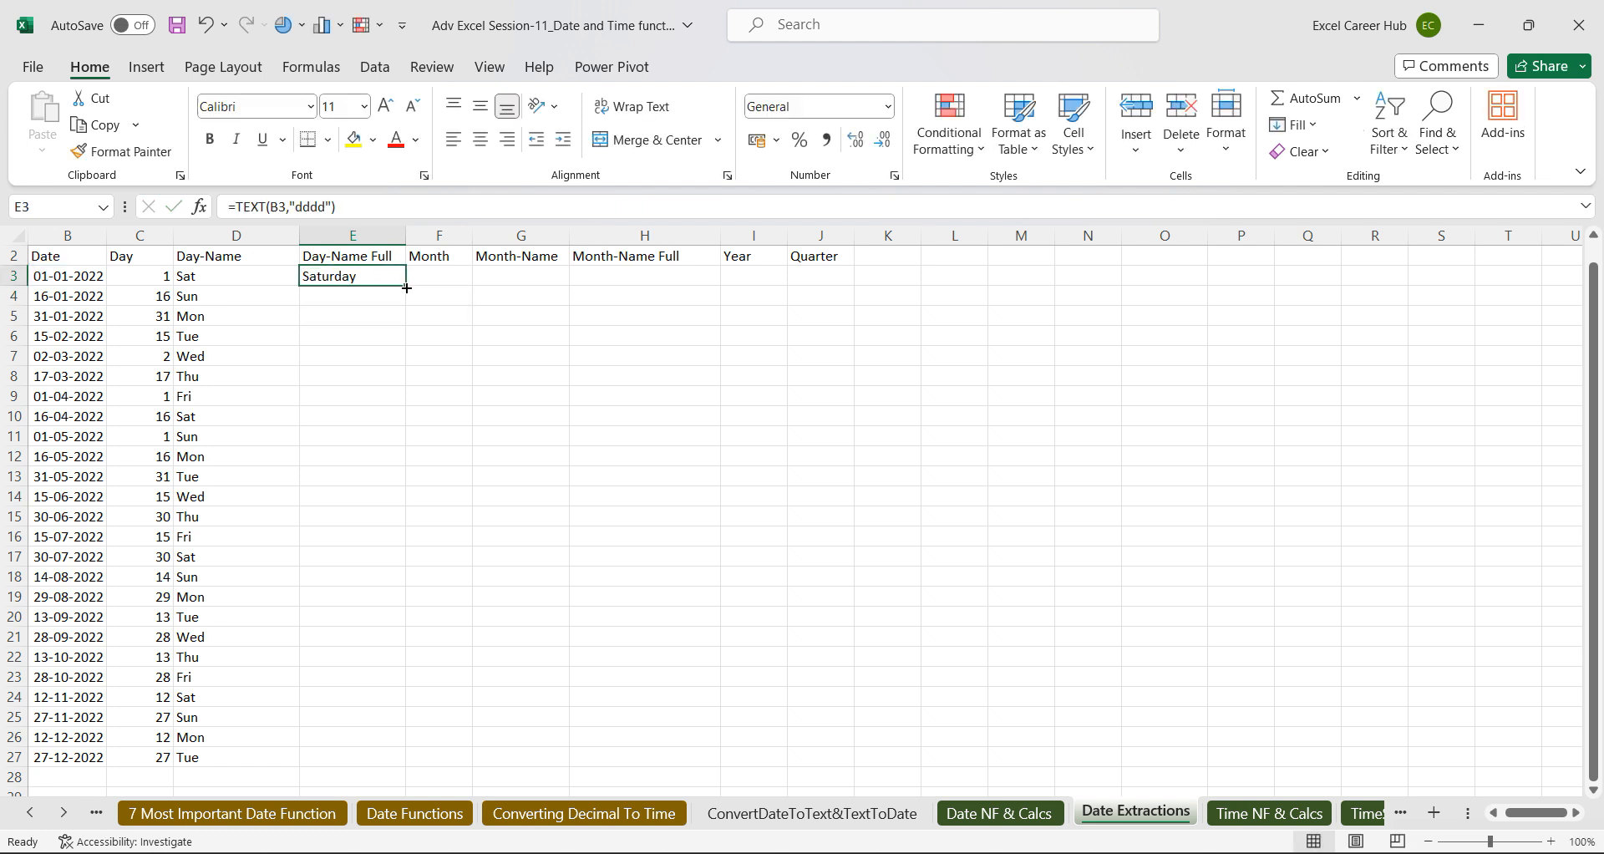
{"action": "double_click", "coordinate": [407, 287]}
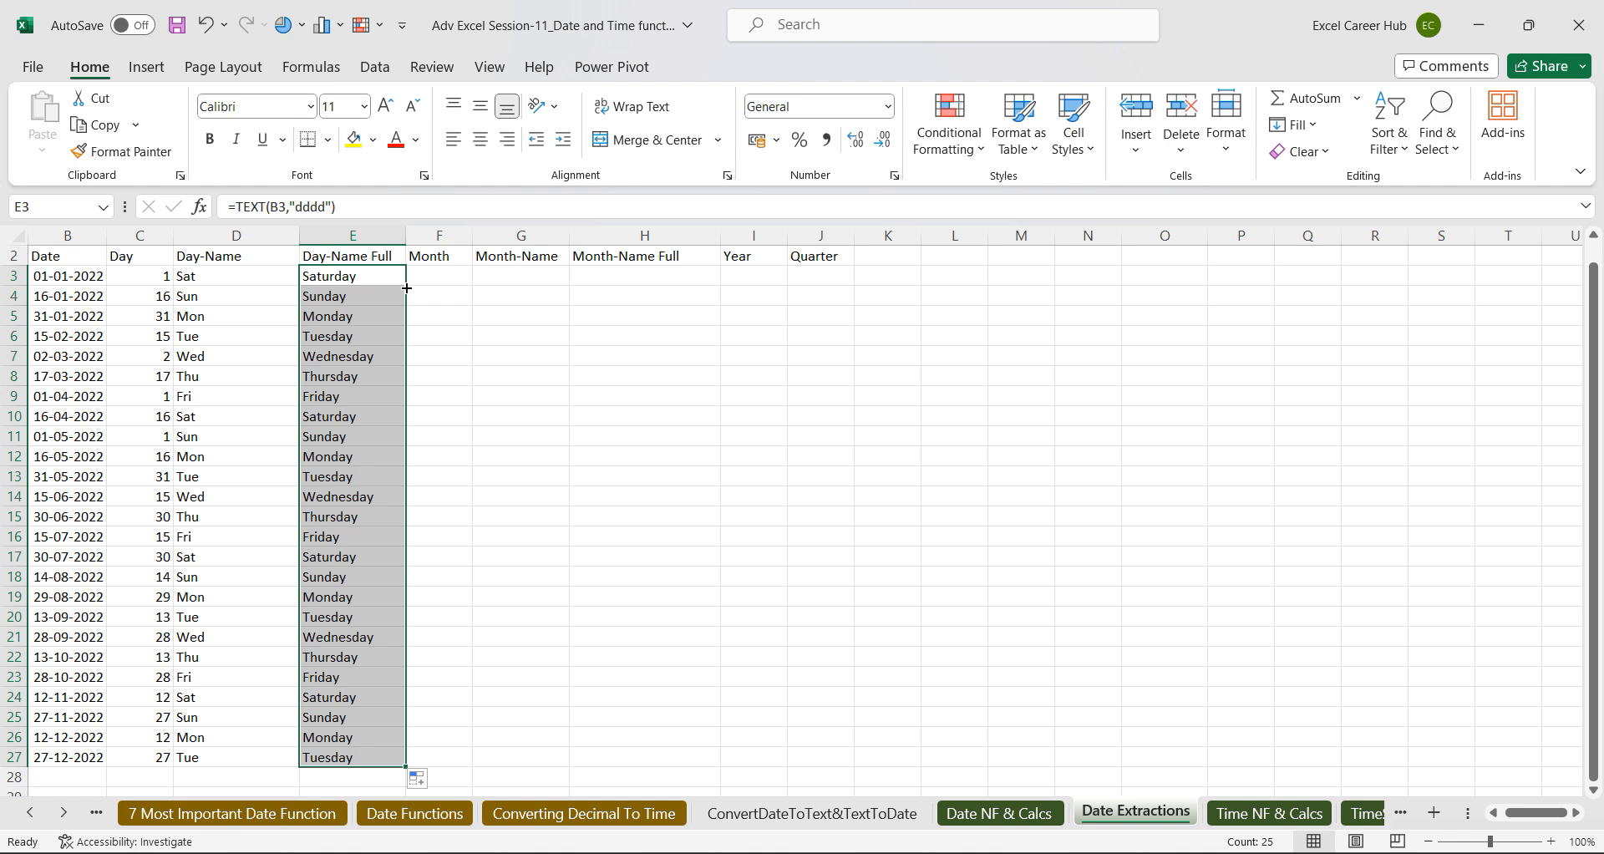
Extract the month number in F3 with =MONTH(B3) and fill the formula down the Month column to row 27.
{"action": "left_click_drag", "start_coordinate": [460, 274], "coordinate": [675, 735]}
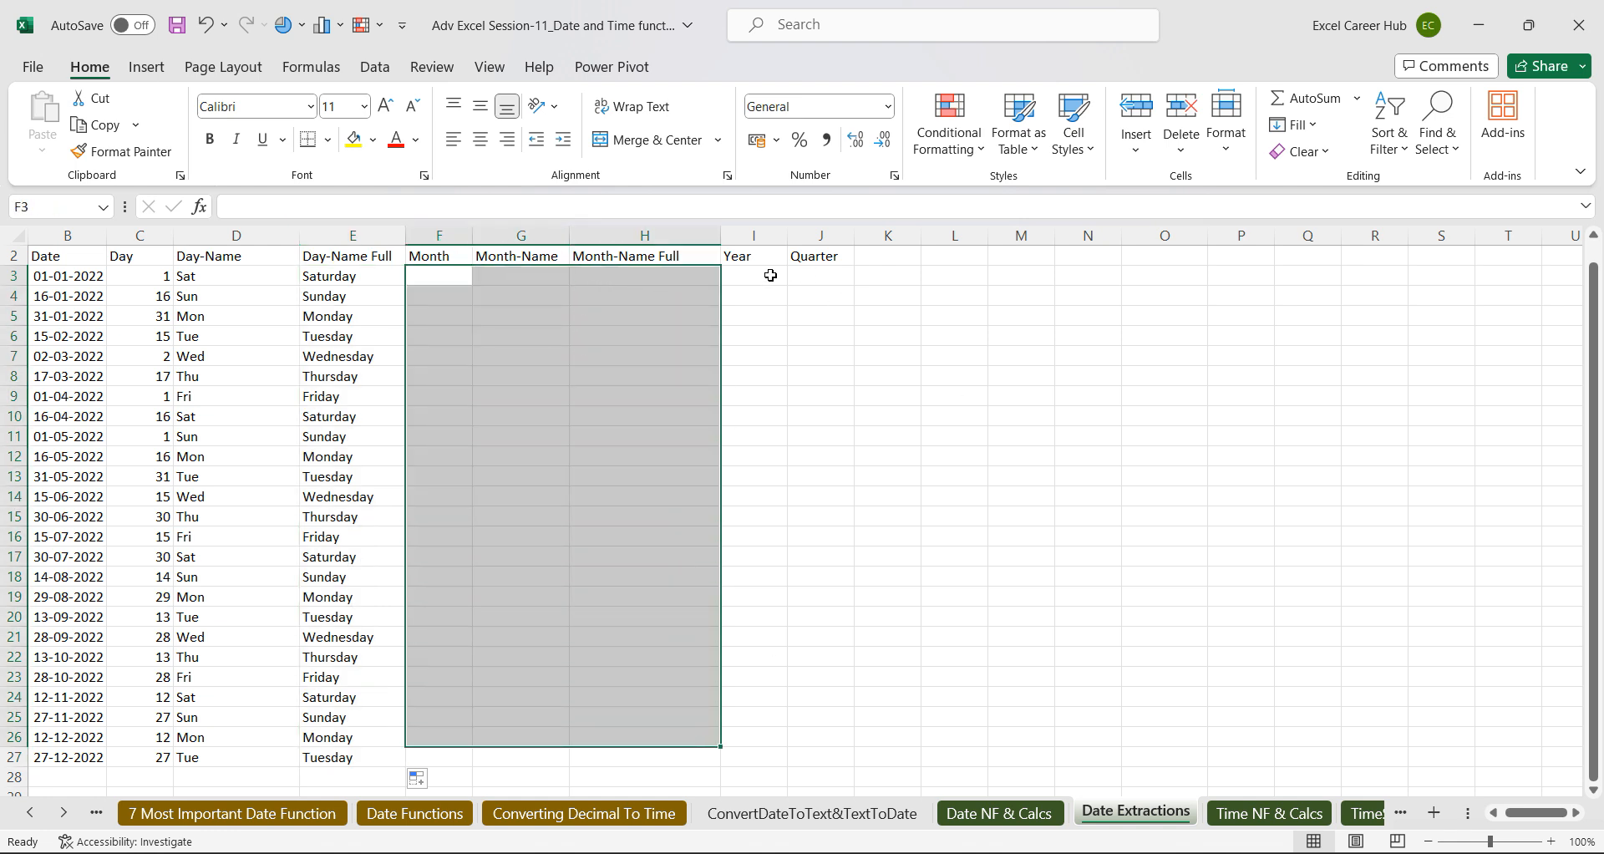
{"action": "left_click", "coordinate": [770, 275]}
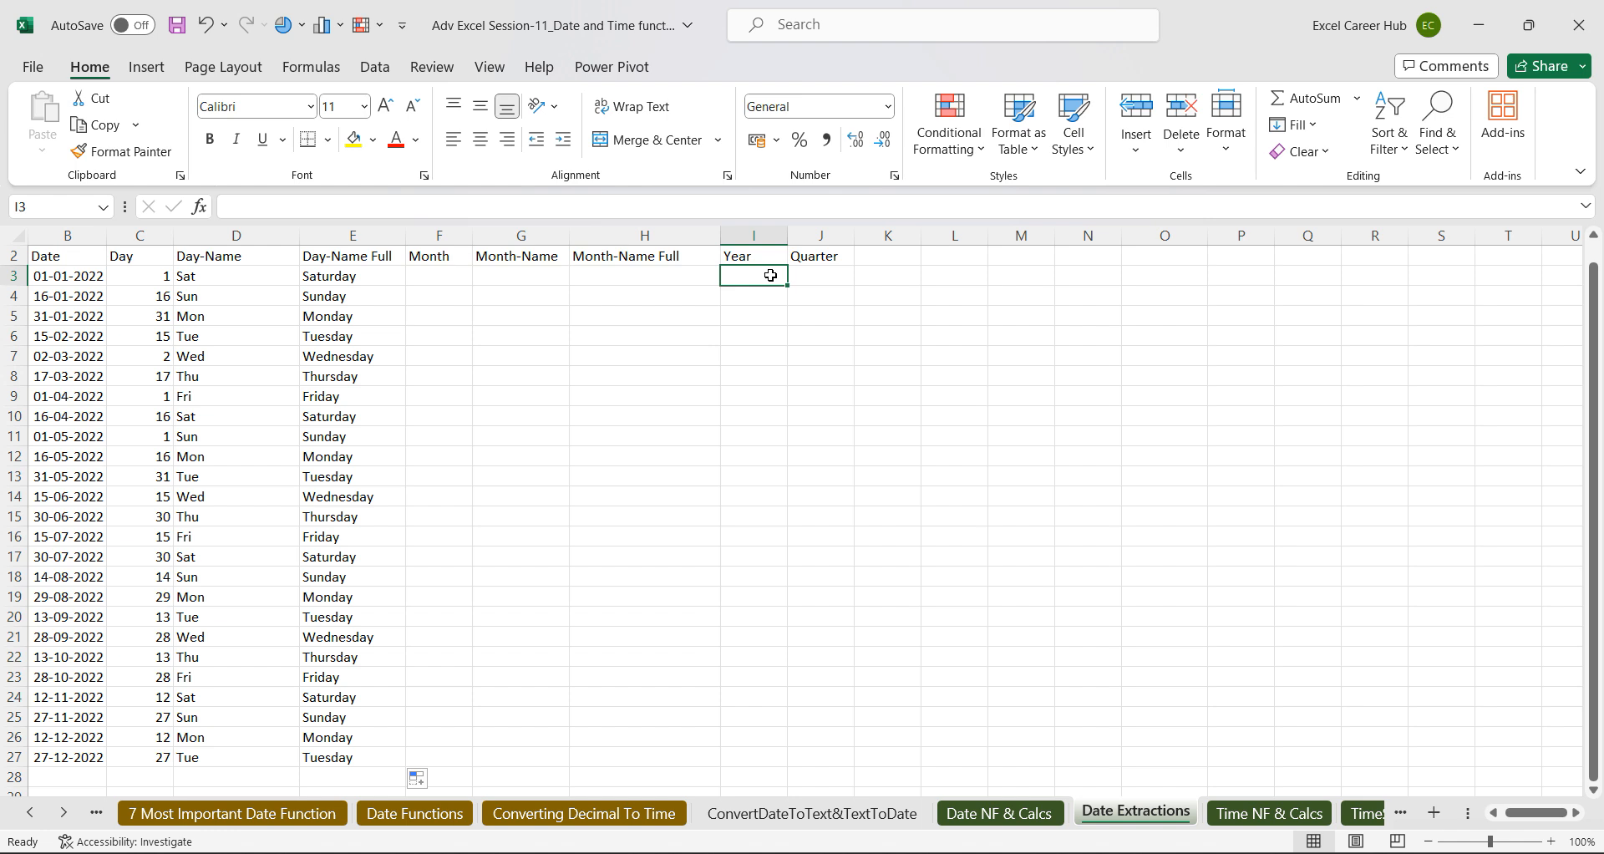
{"action": "left_click", "coordinate": [446, 275]}
{"action": "type", "text": "=Month"}
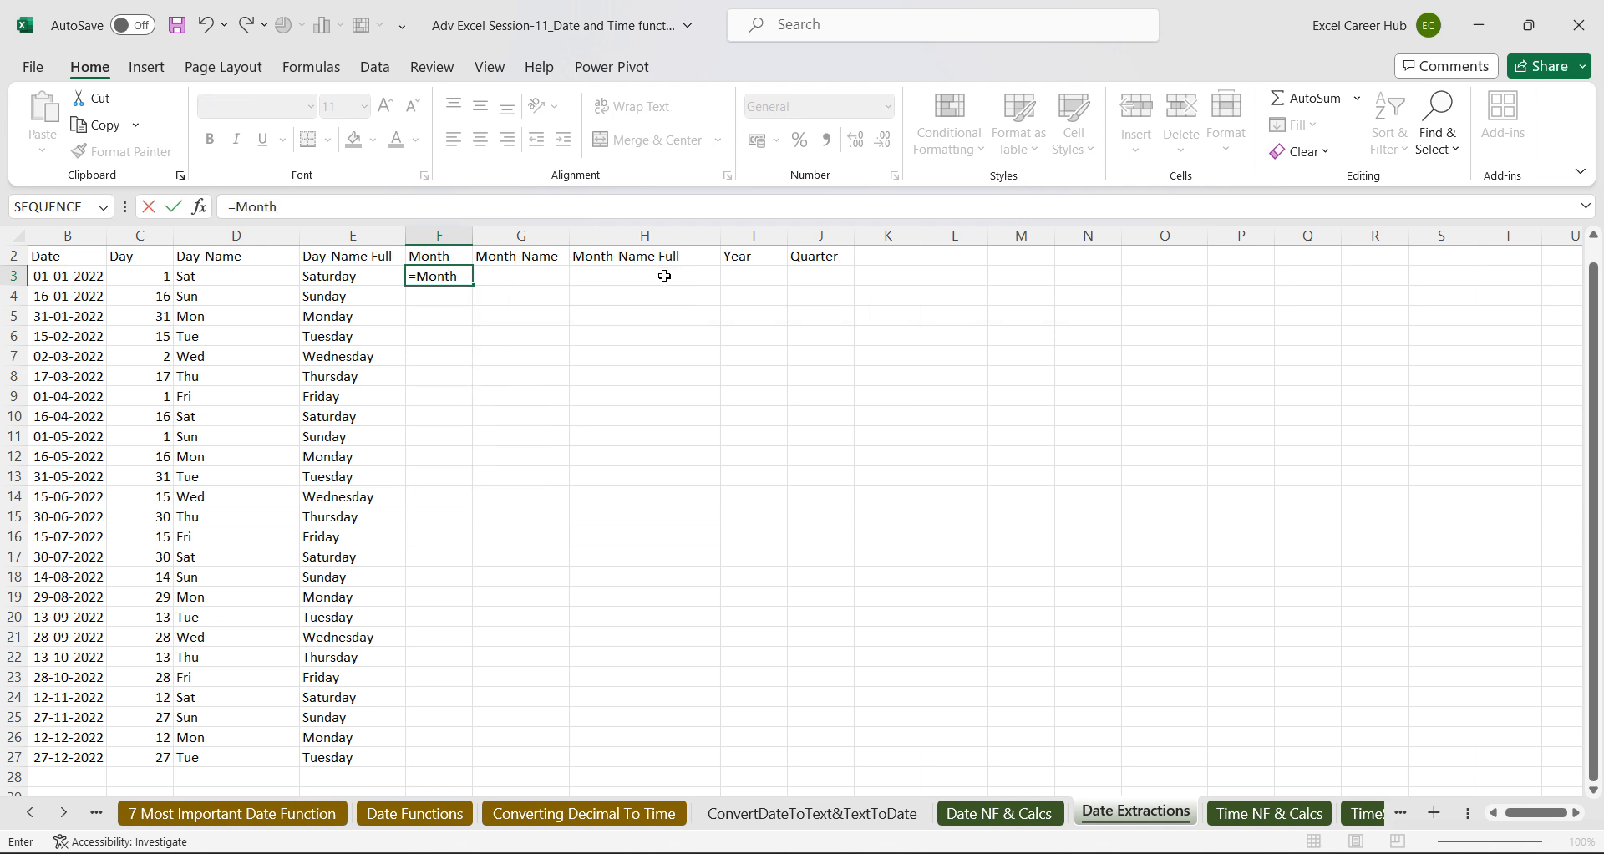
{"action": "key", "text": "BackSpace"}
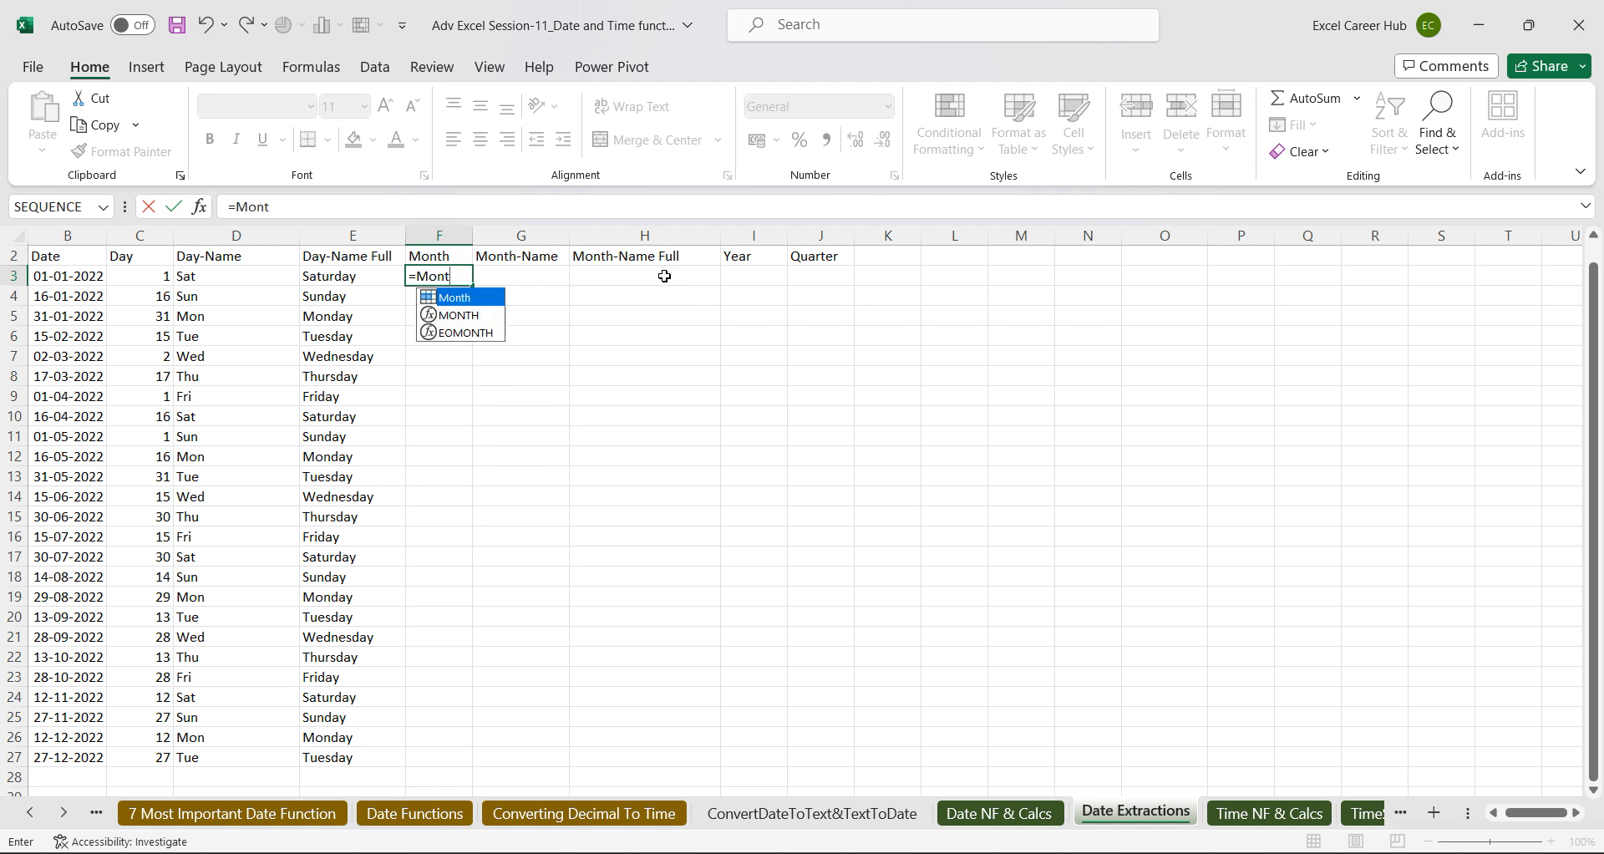
{"action": "double_click", "coordinate": [466, 316]}
{"action": "left_click", "coordinate": [48, 276]}
{"action": "key", "text": "ctrl+Return"}
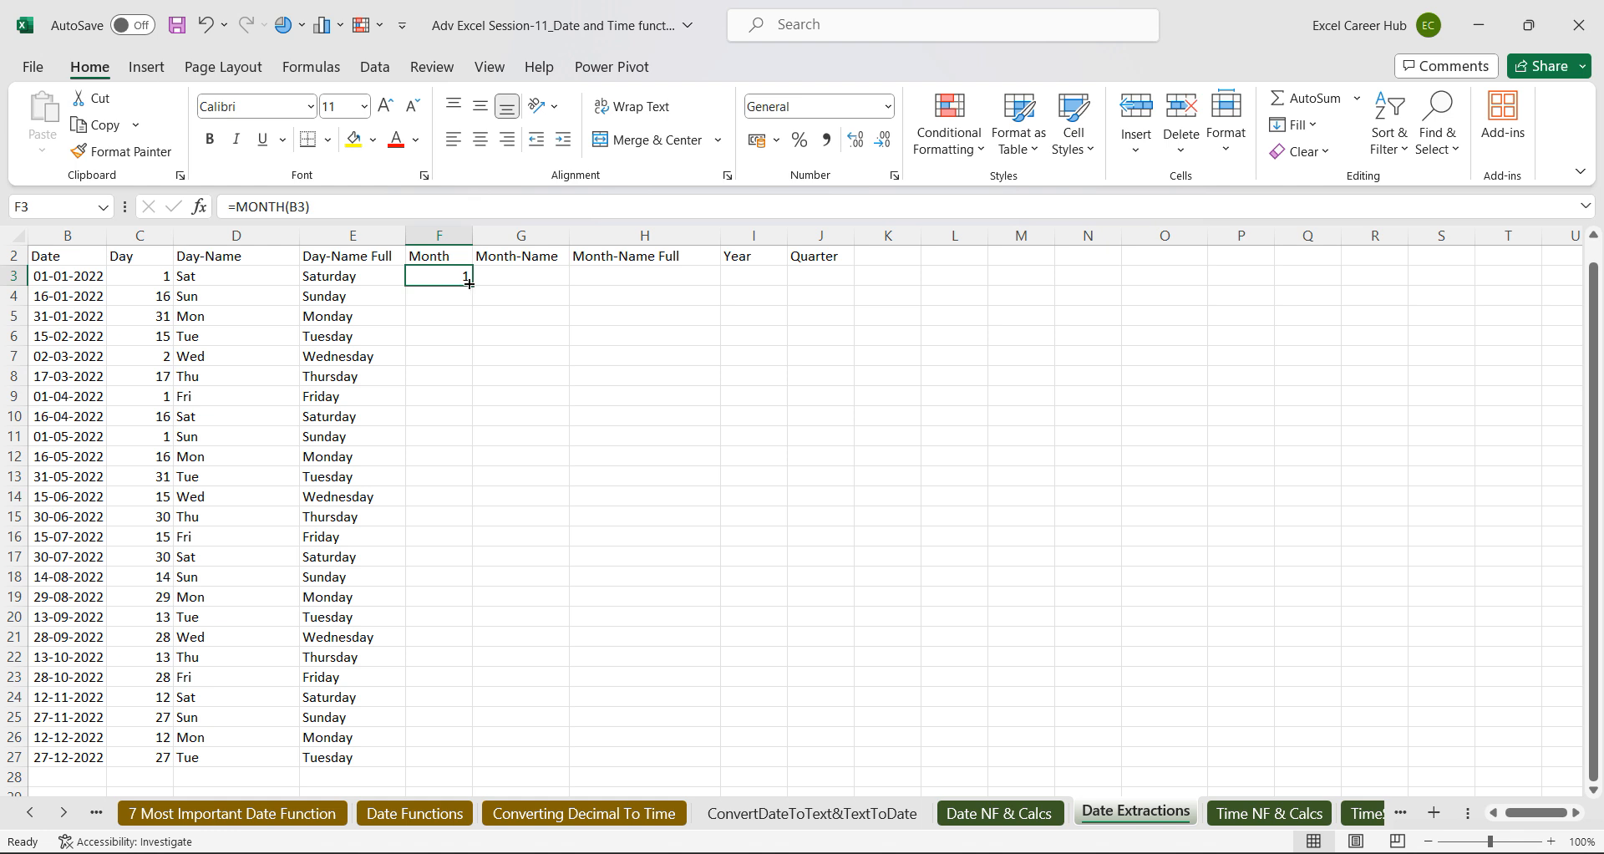
{"action": "double_click", "coordinate": [471, 288]}
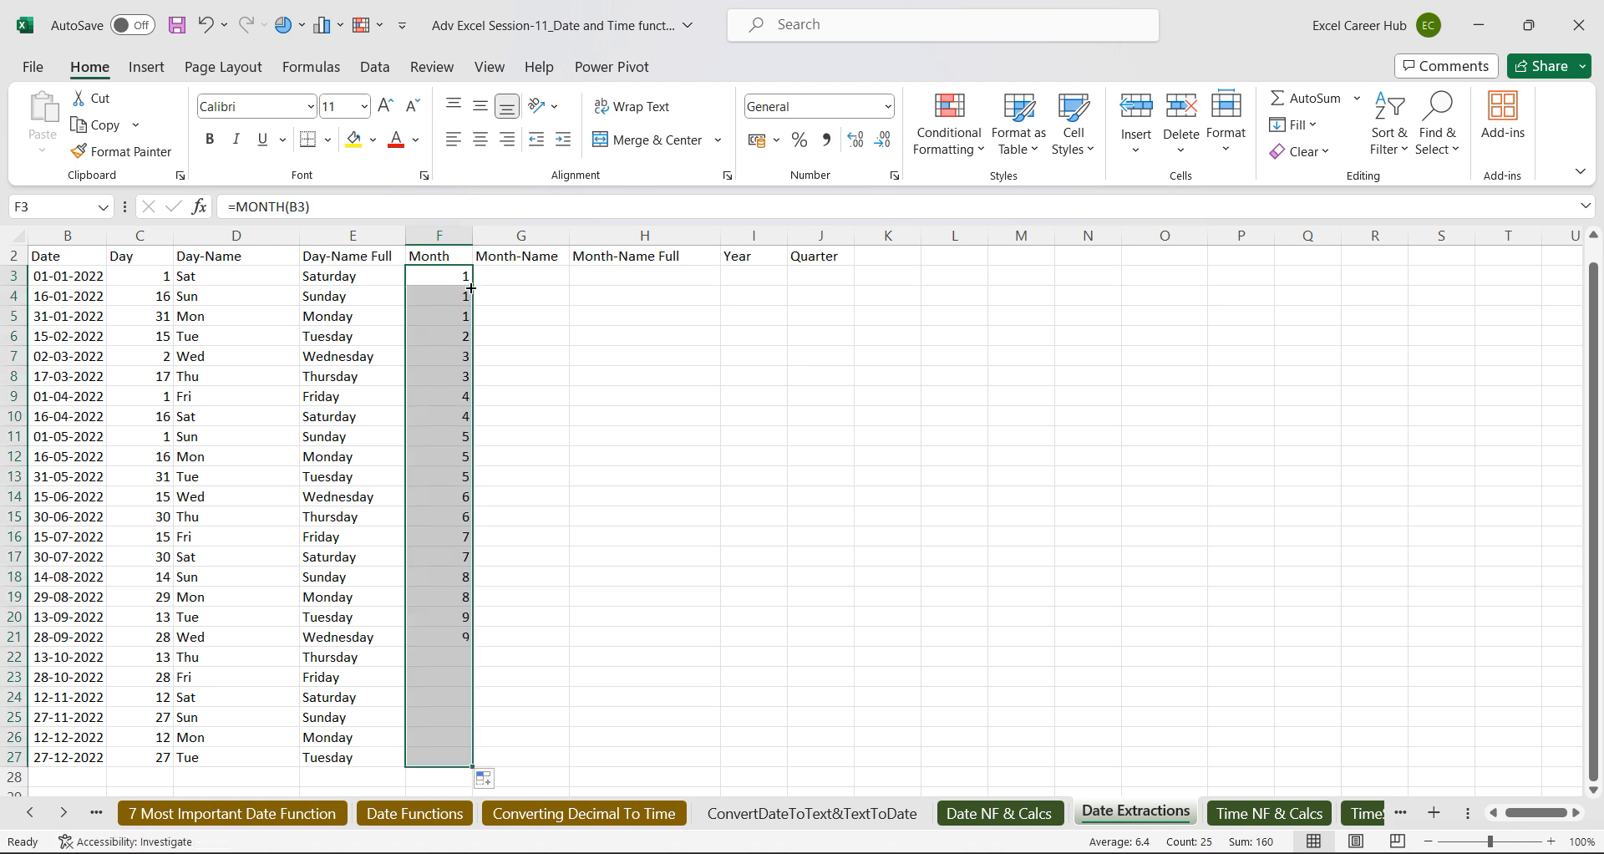
Extract the year in I3 with =YEAR(B3) and fill the formula down the Year column to row 27.
{"action": "left_click", "coordinate": [762, 275]}
{"action": "type", "text": "=yea"}
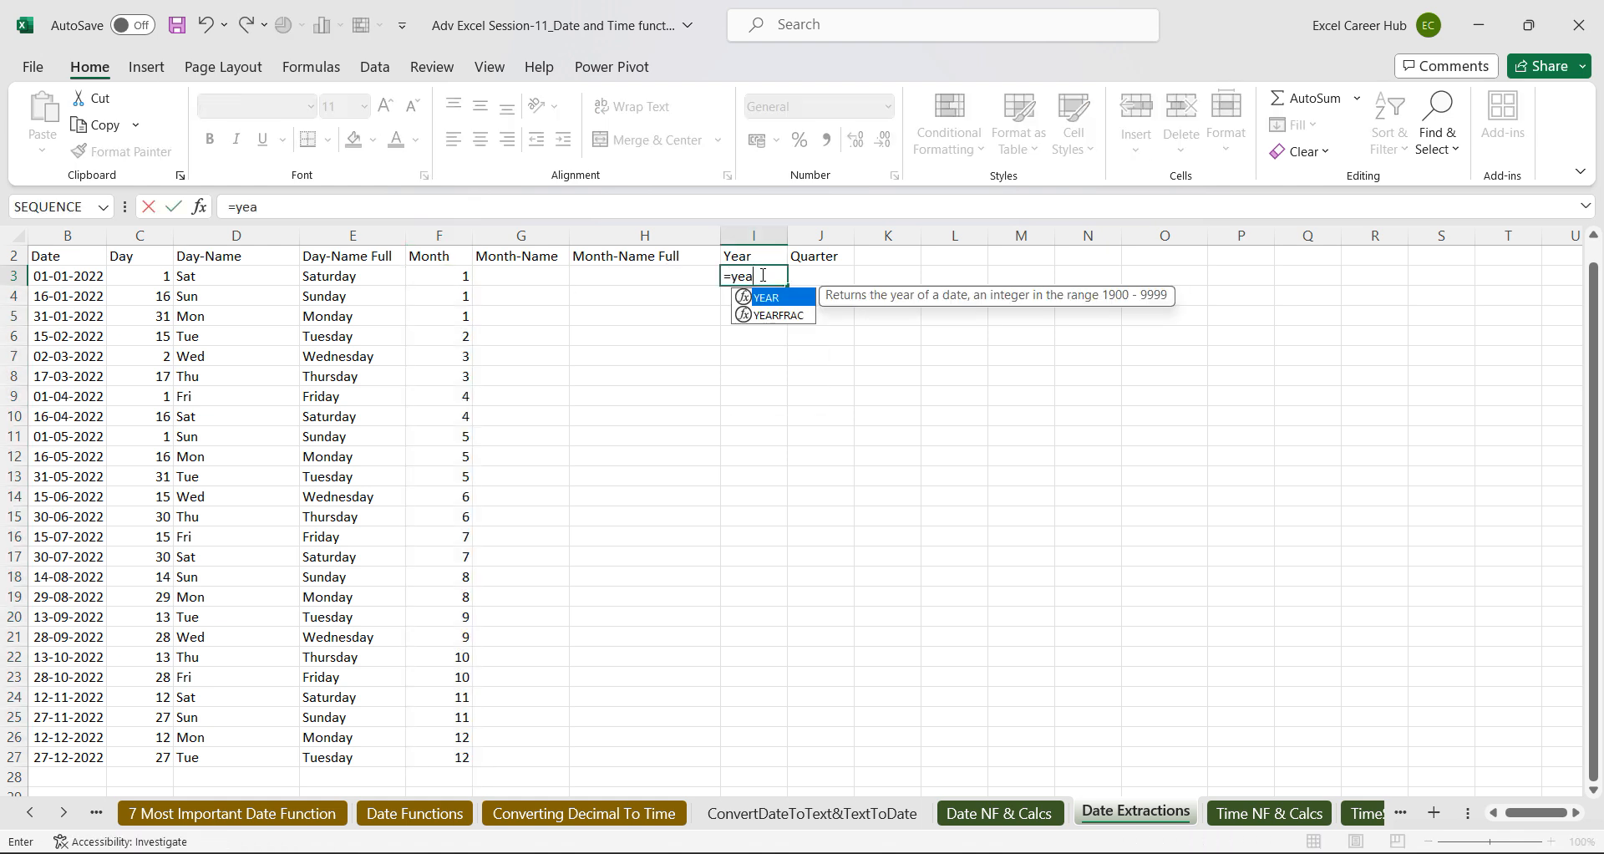
{"action": "type", "text": "r"}
{"action": "key", "text": "Tab"}
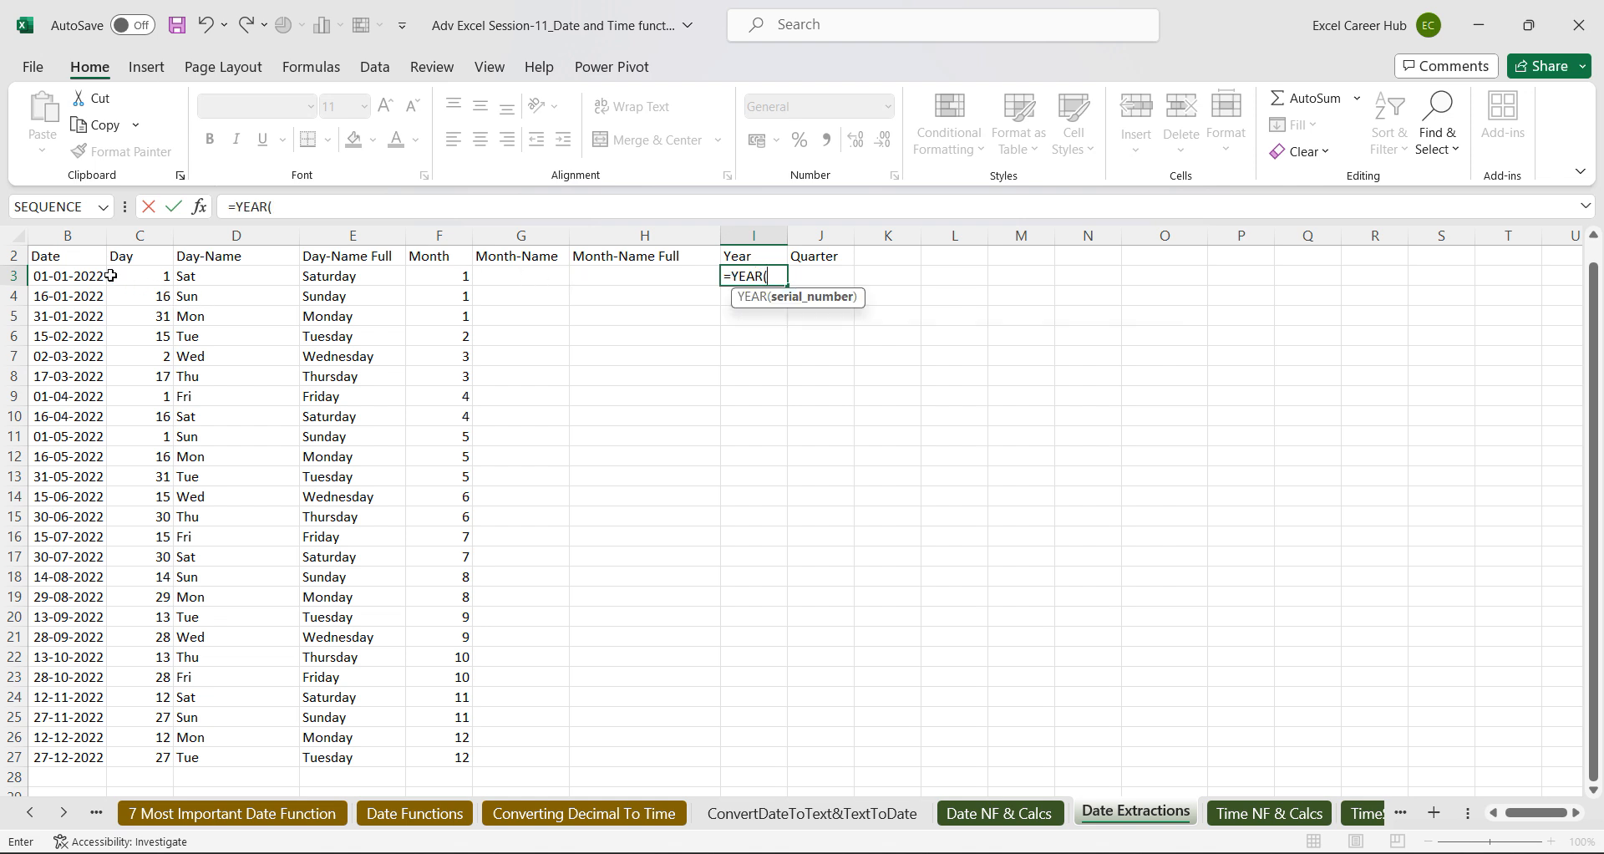
{"action": "left_click", "coordinate": [67, 277]}
{"action": "key", "text": "Return"}
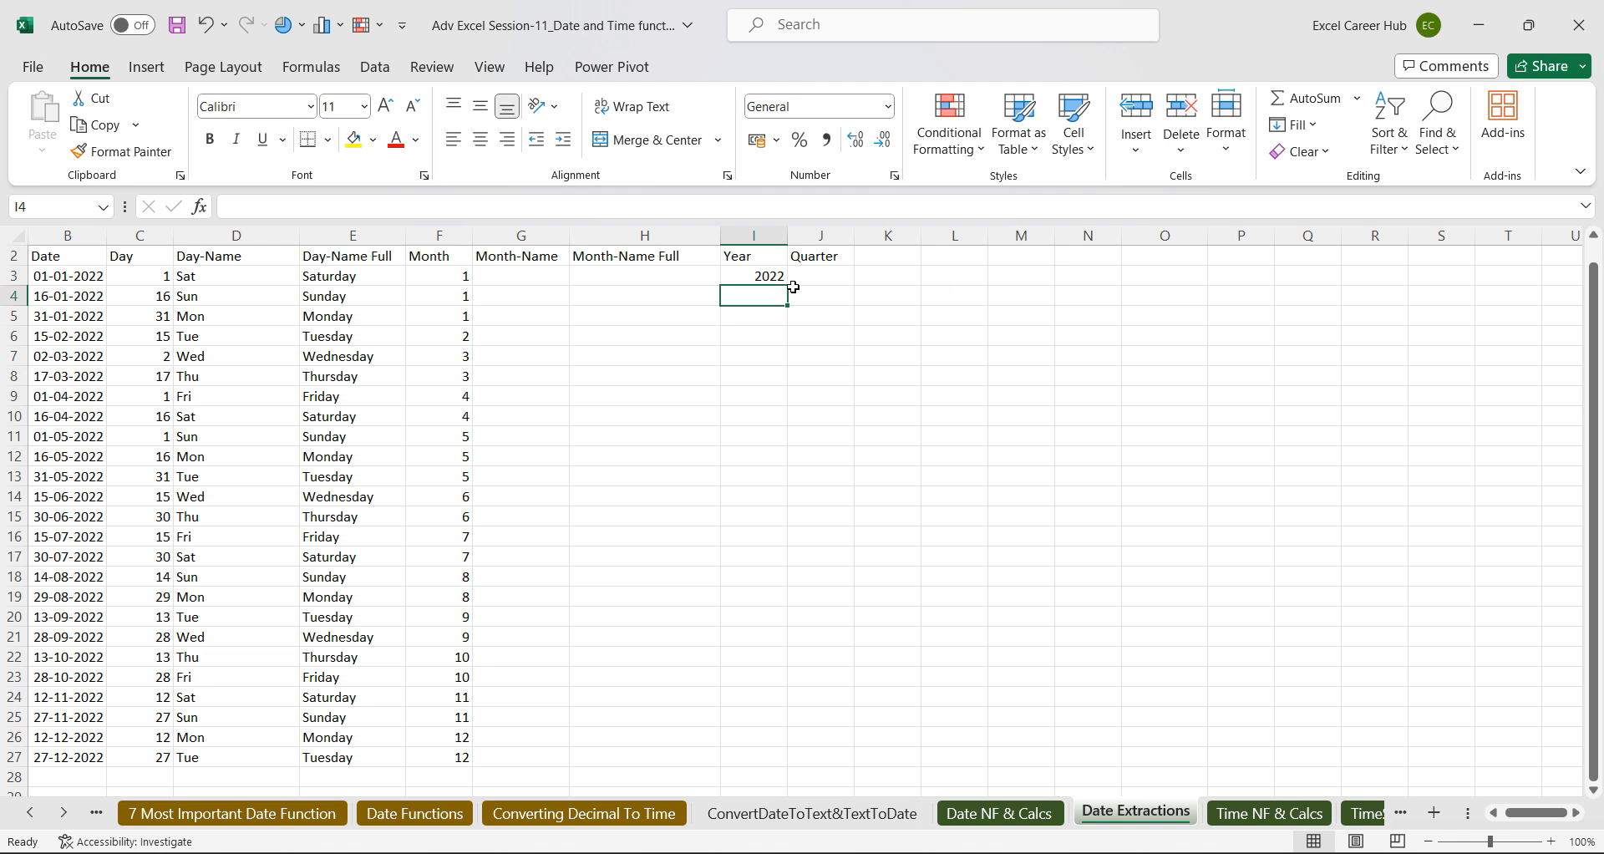
{"action": "left_click", "coordinate": [755, 278]}
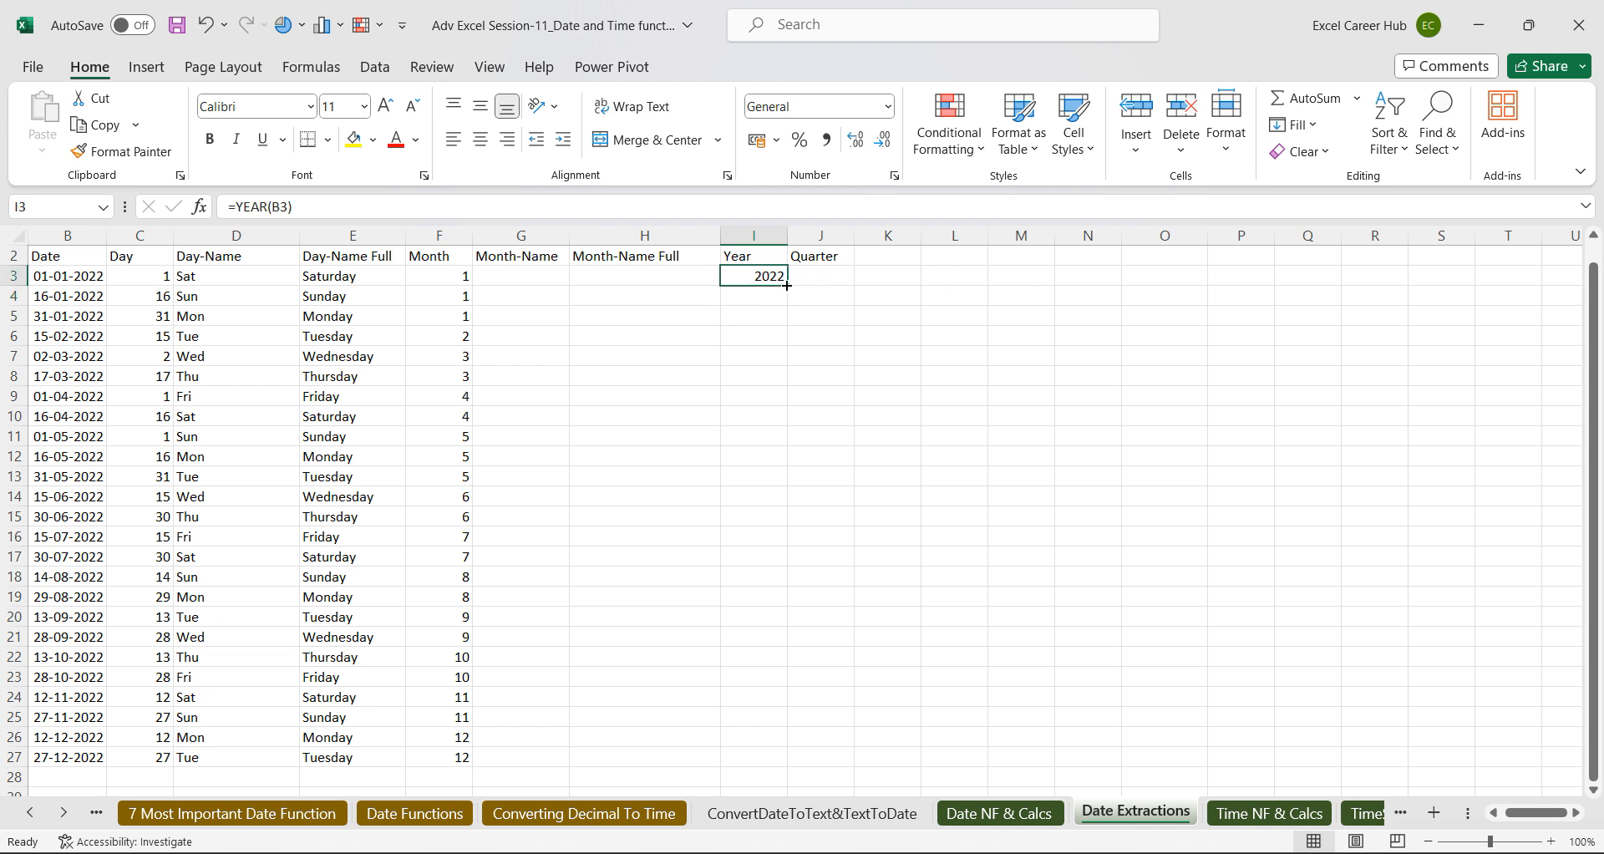
{"action": "double_click", "coordinate": [790, 285]}
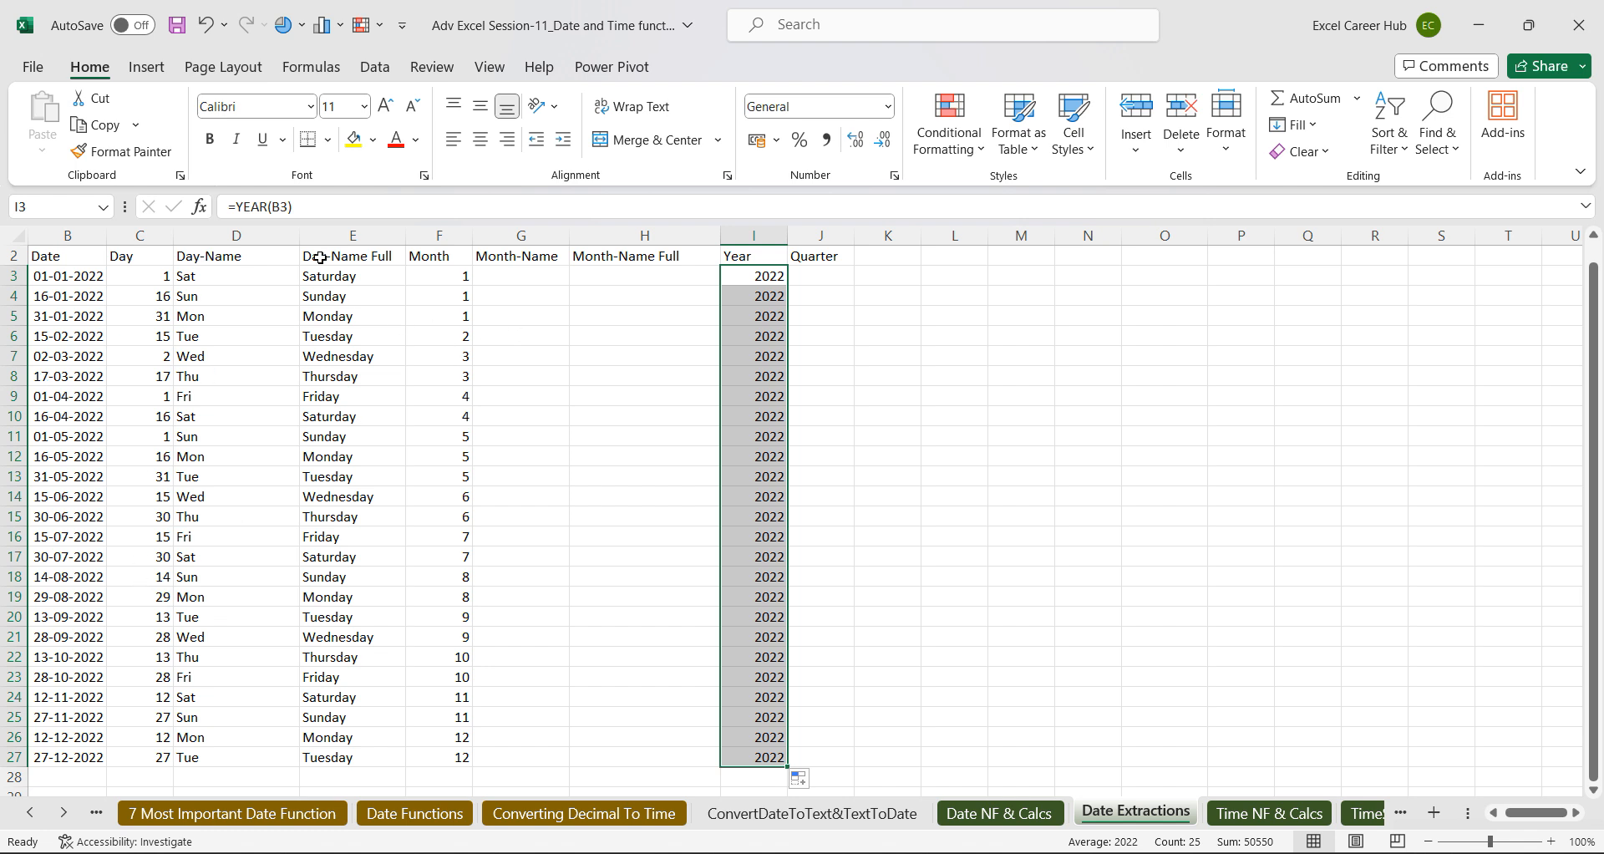
Extract the short month name in G3 with =TEXT(B3,"mmm") and fill the formula down the Month-Name column to row 27.
{"action": "left_click", "coordinate": [599, 278]}
{"action": "left_click", "coordinate": [531, 274]}
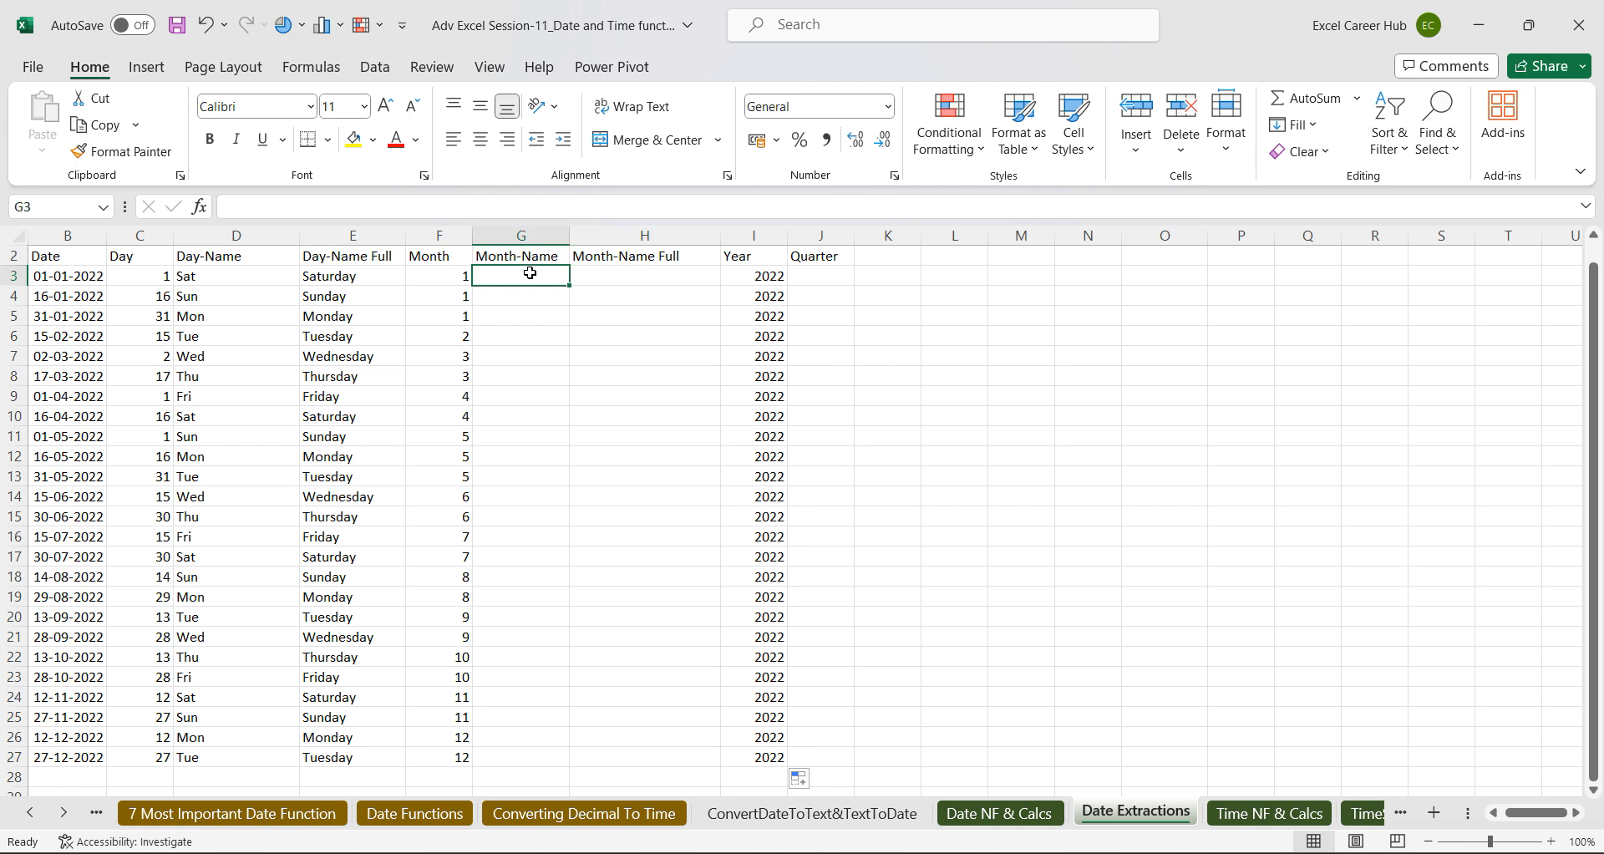
{"action": "type", "text": "=te"}
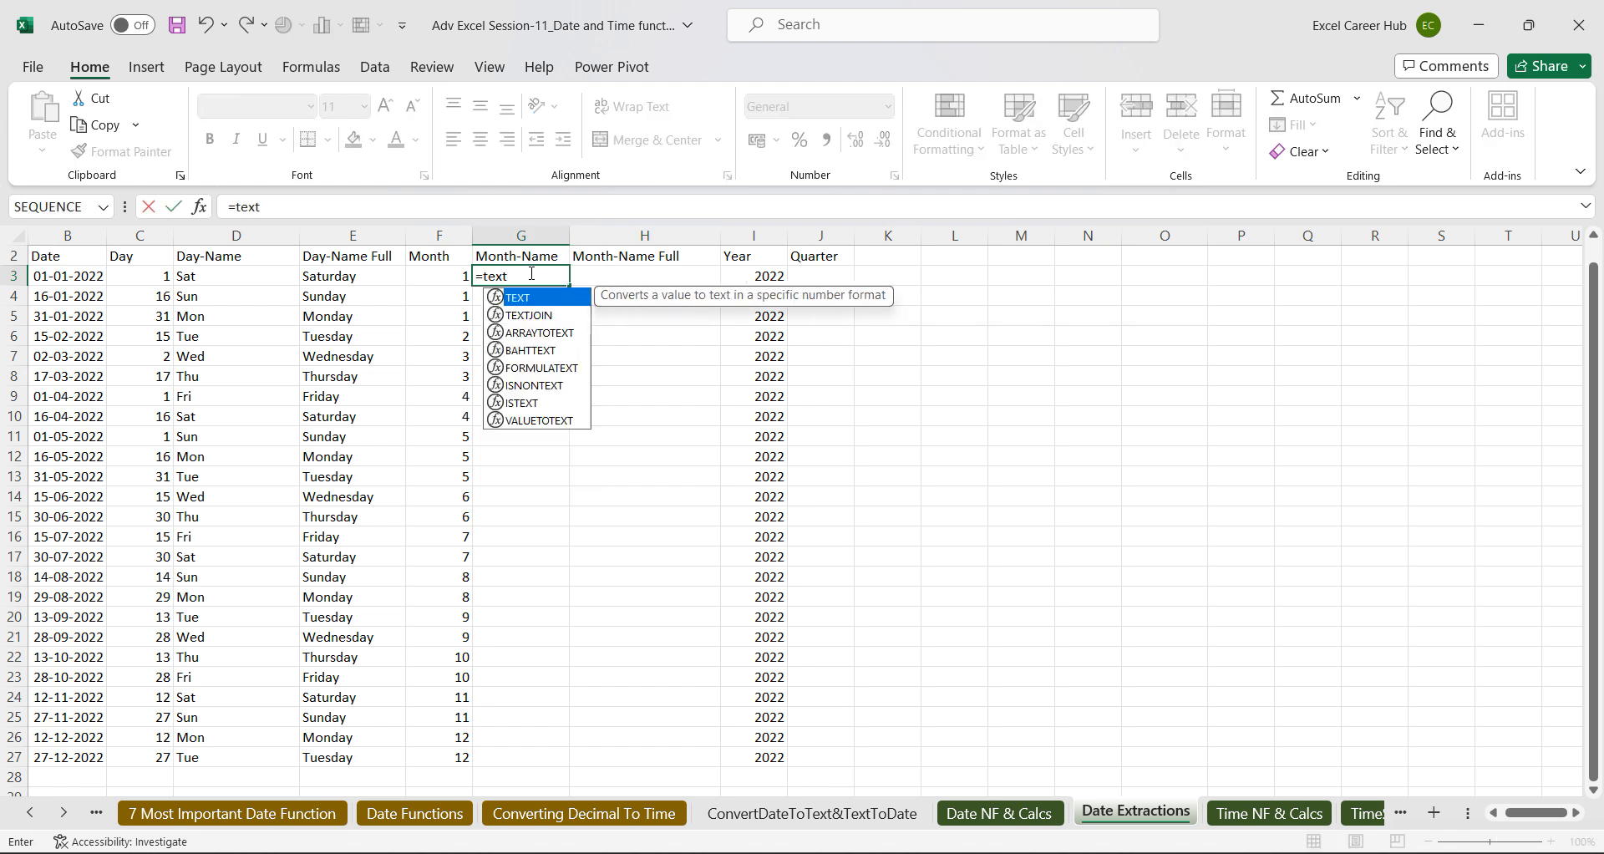
{"action": "type", "text": "xt"}
{"action": "key", "text": "Tab"}
{"action": "left_click", "coordinate": [65, 275]}
{"action": "type", "text": ",\"mmm"}
{"action": "key", "text": "Return"}
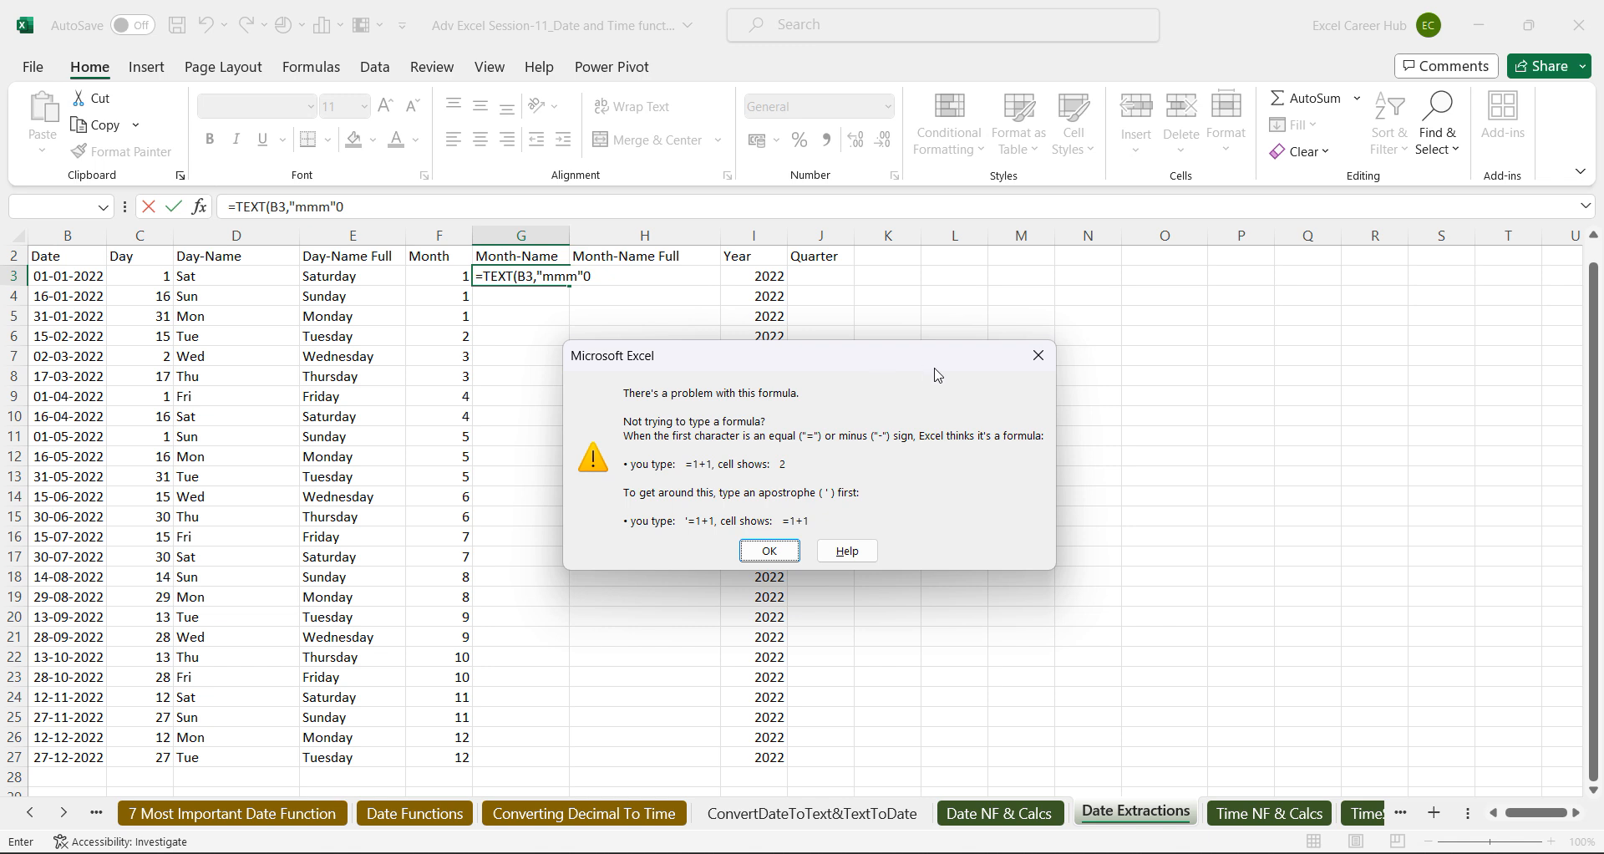
{"action": "left_click", "coordinate": [1036, 356]}
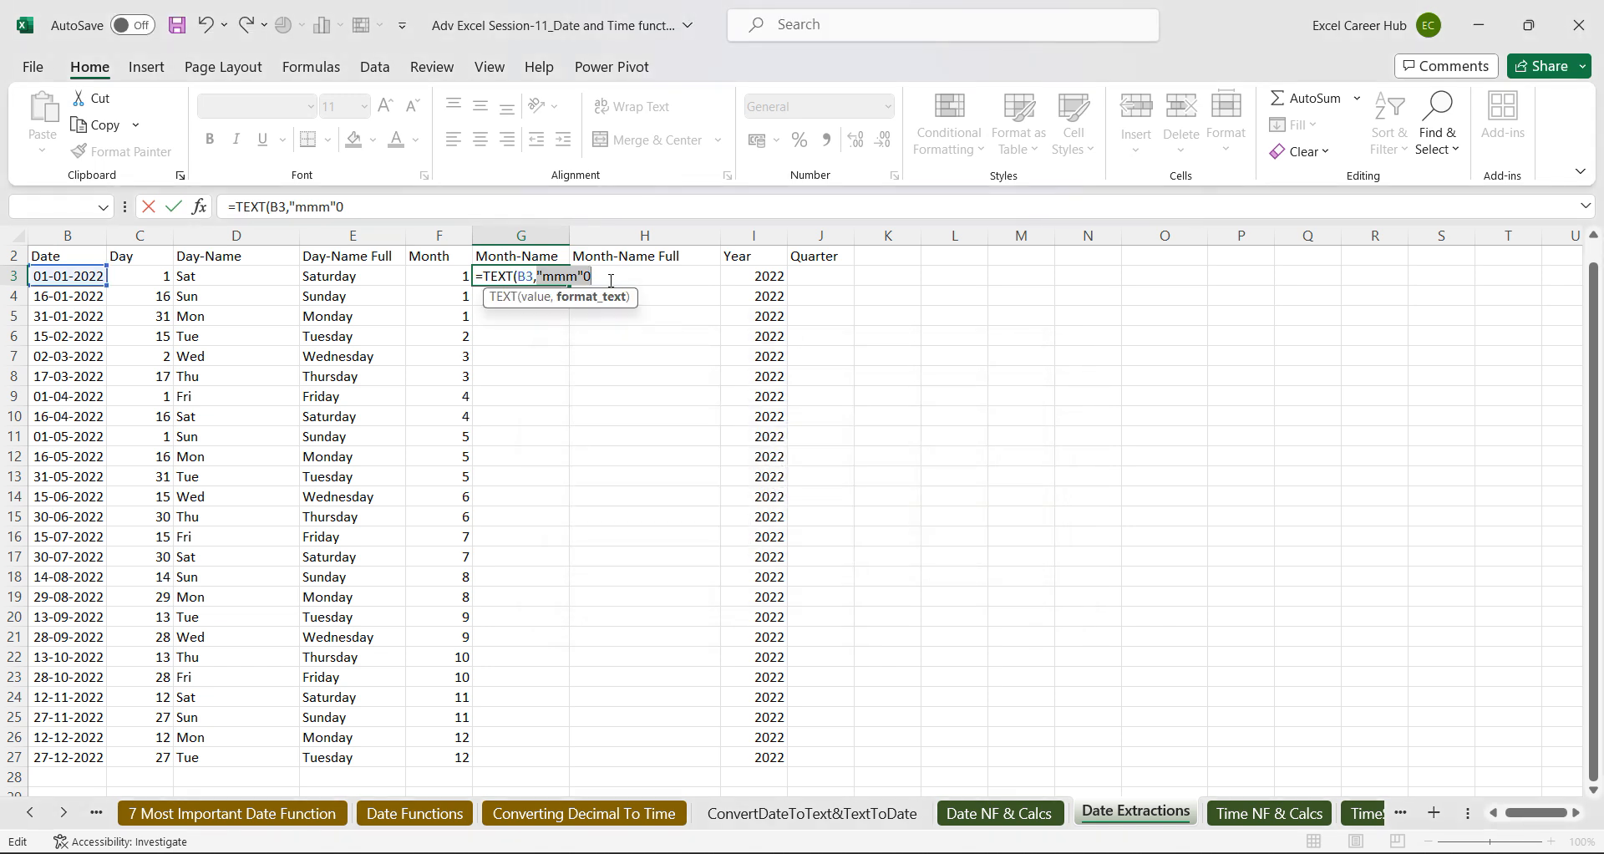
{"action": "left_click", "coordinate": [610, 276]}
{"action": "type", "text": ")"}
{"action": "key", "text": "Return"}
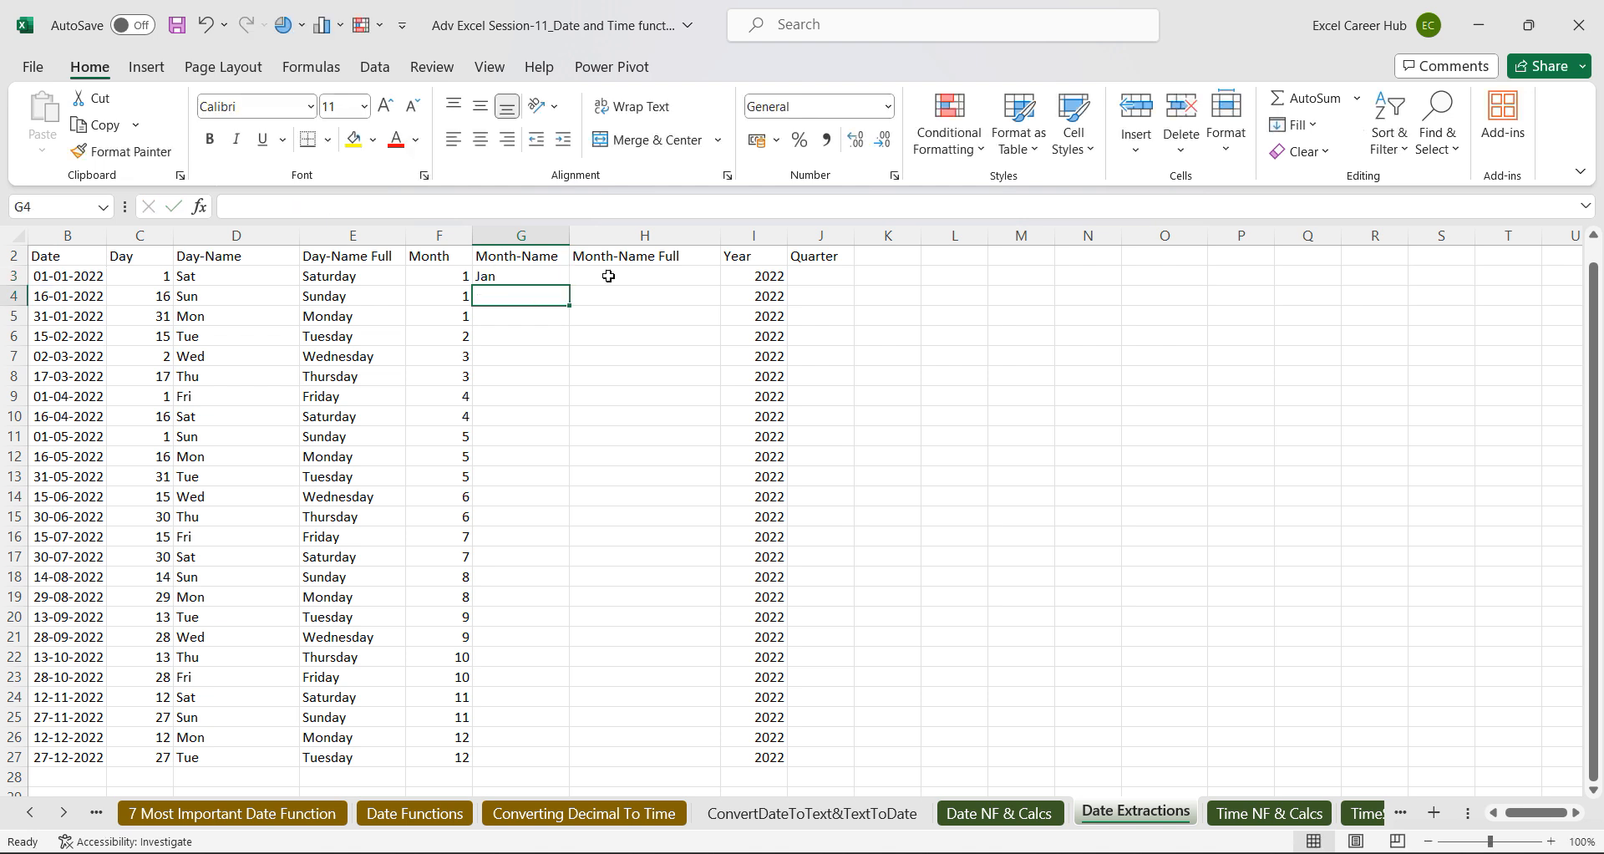
{"action": "left_click", "coordinate": [539, 276]}
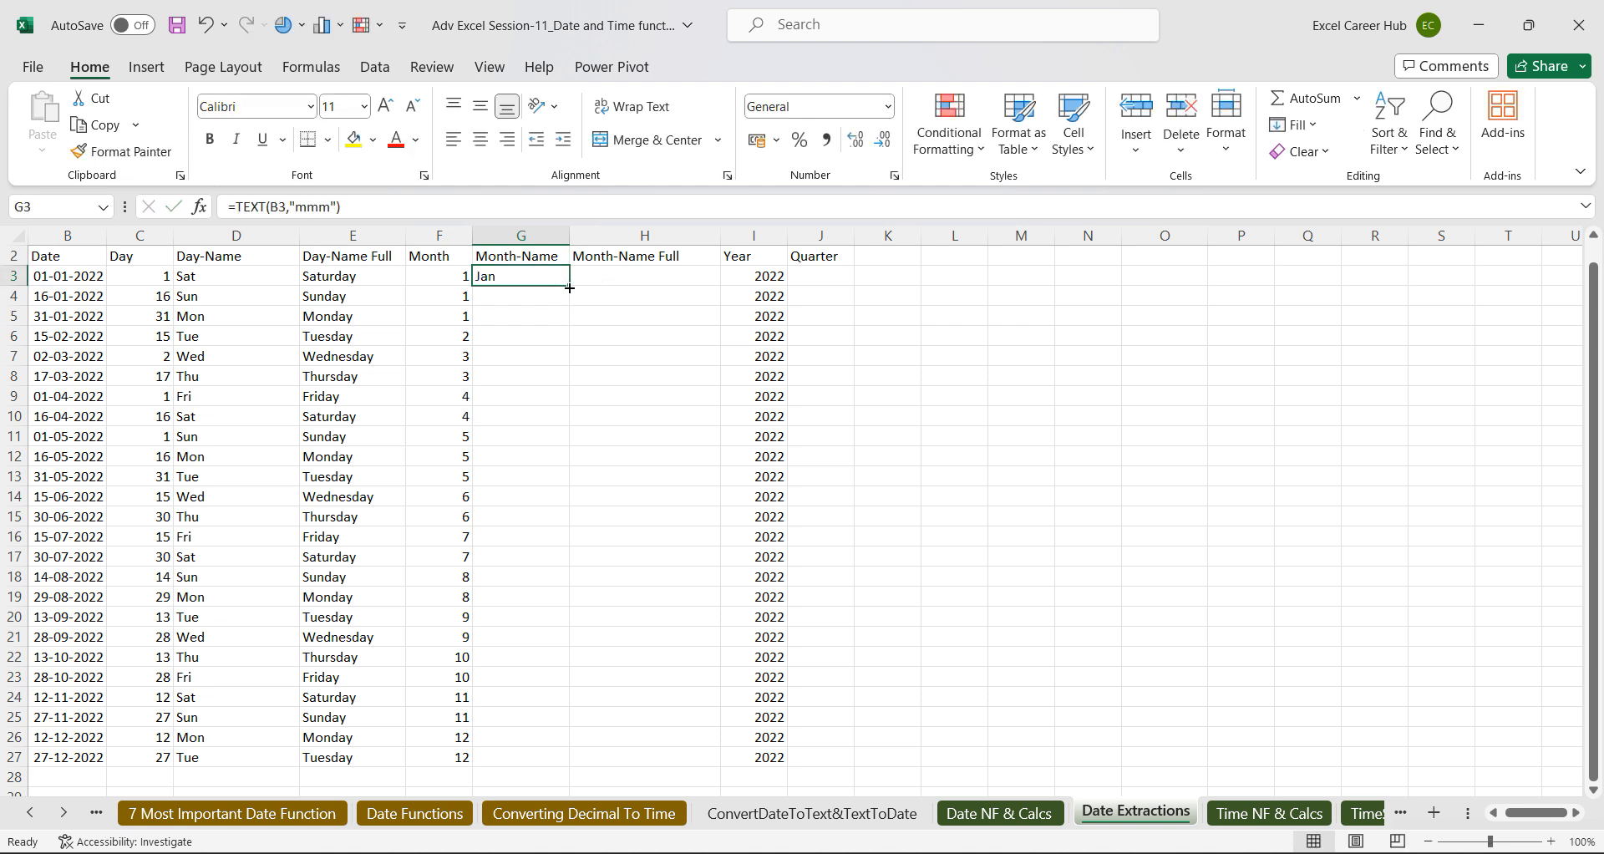
{"action": "double_click", "coordinate": [569, 286]}
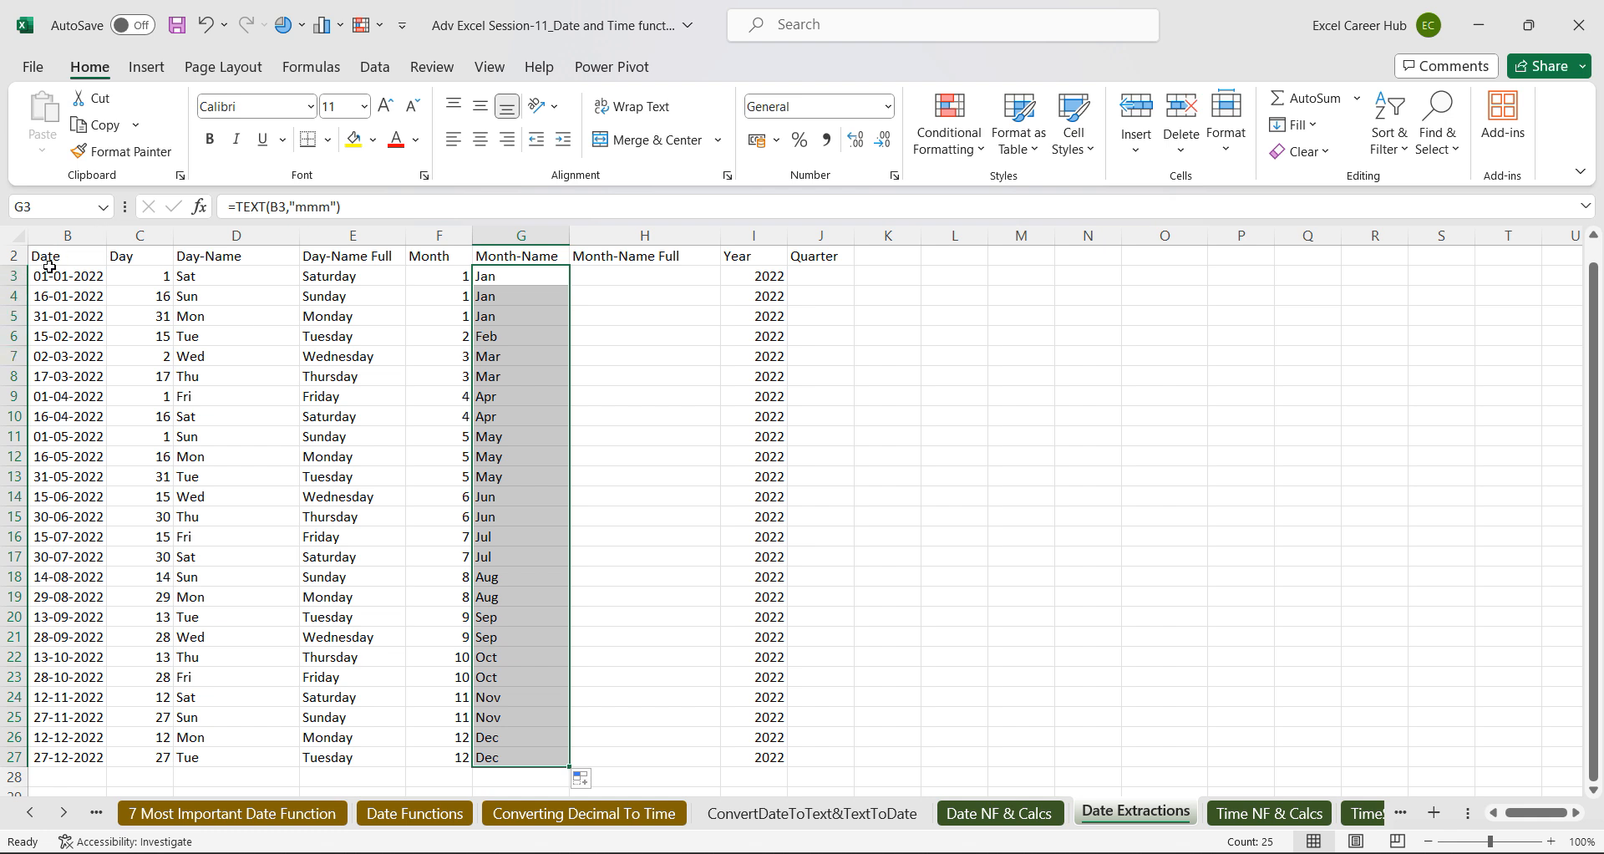
Copy the Date header and dates from B2:B27 to N2 and fit column N's width to its contents.
{"action": "left_click_drag", "start_coordinate": [57, 258], "coordinate": [126, 756]}
{"action": "key", "text": "ctrl+c"}
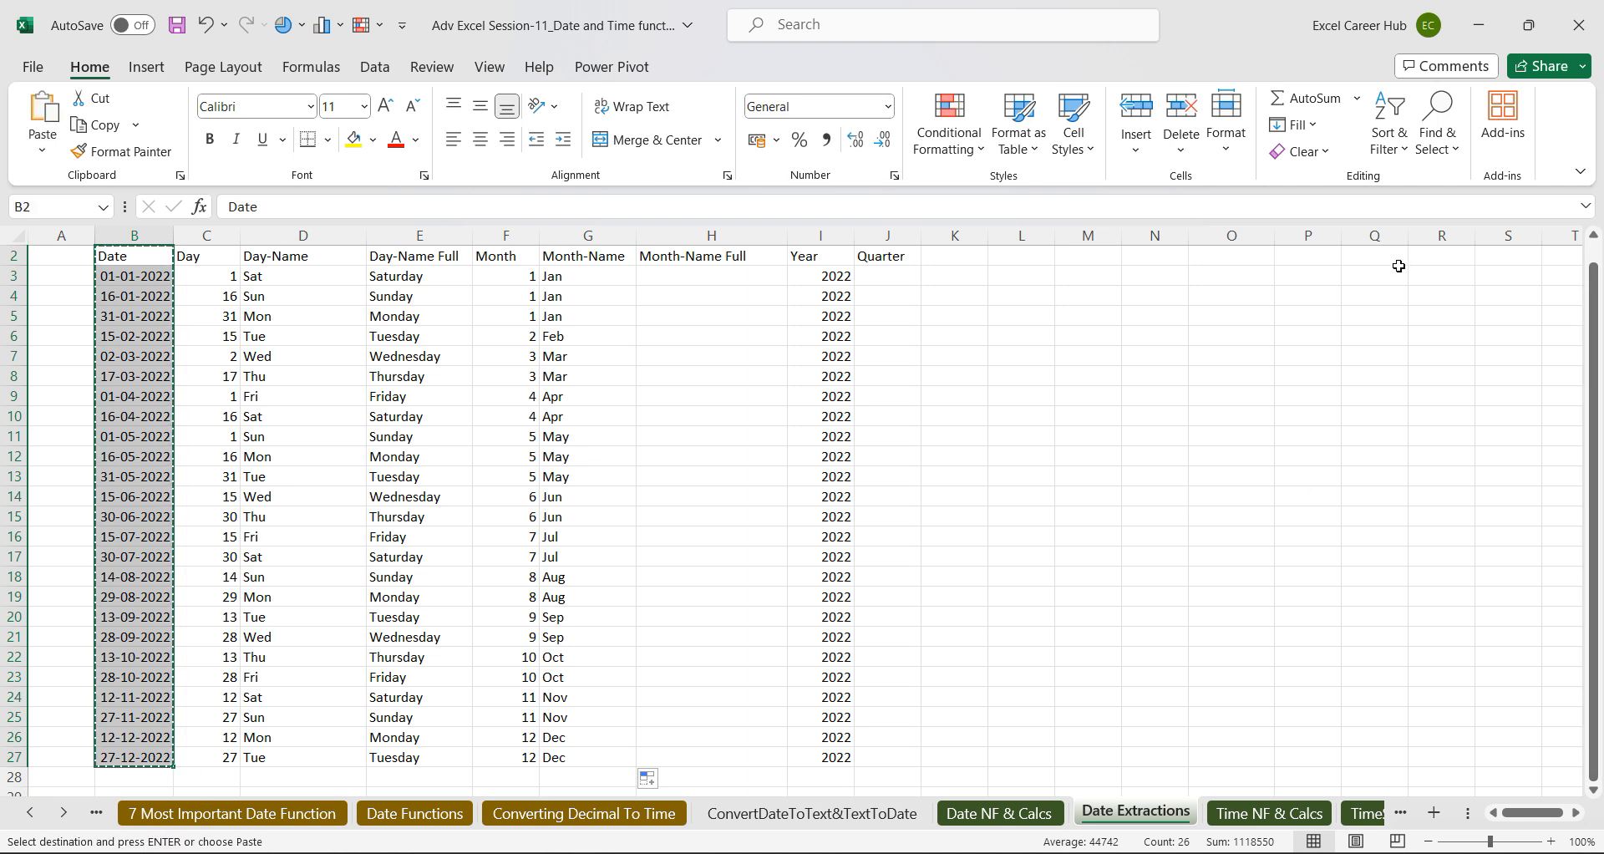
{"action": "left_click", "coordinate": [1165, 253]}
{"action": "key", "text": "ctrl+v"}
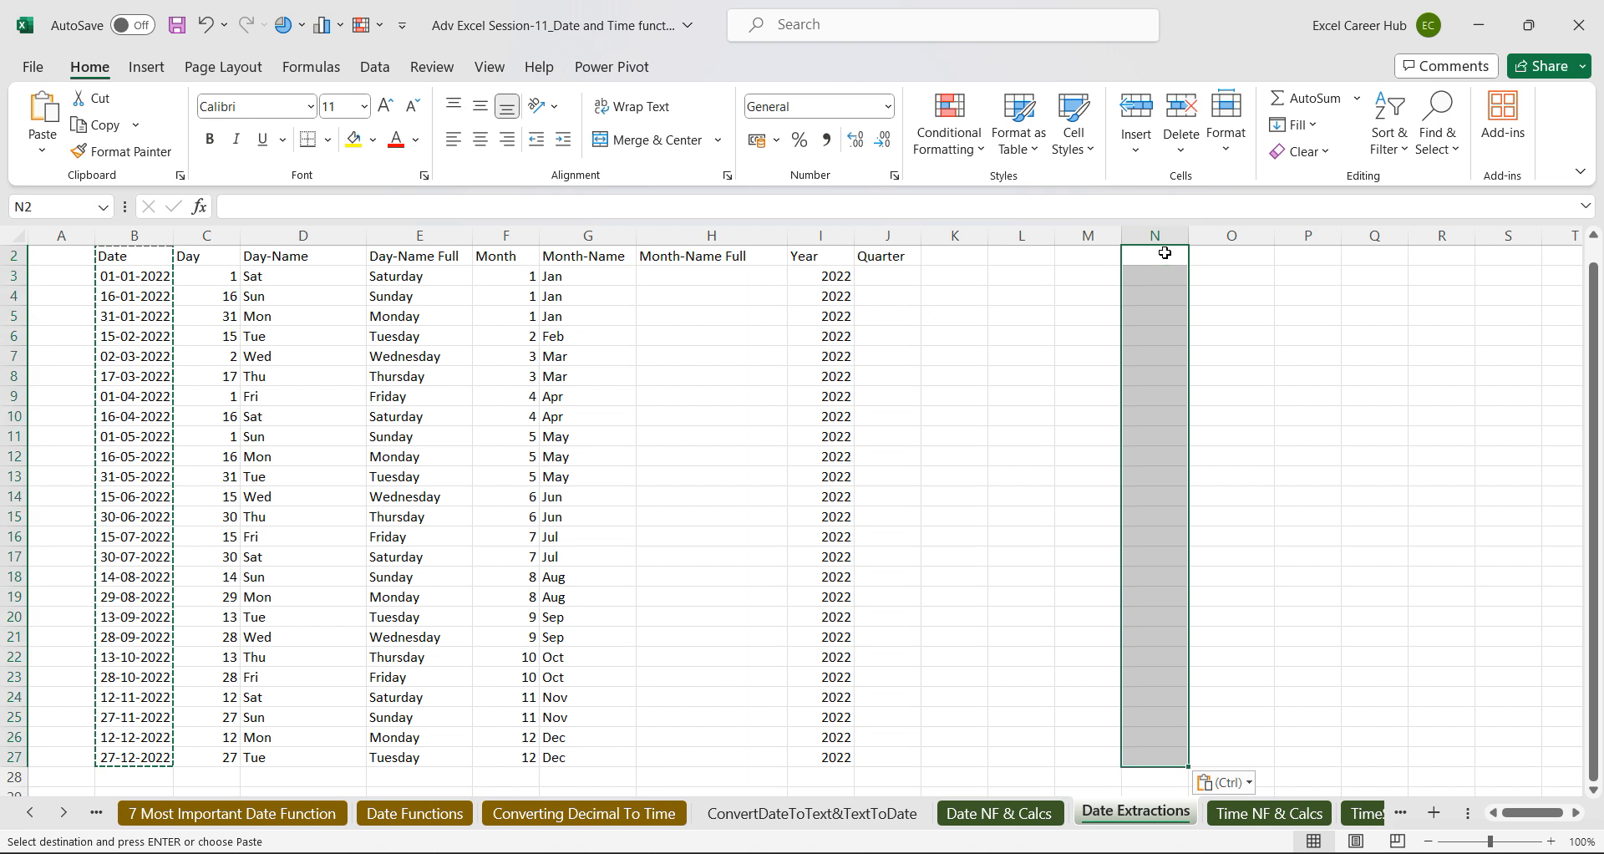
{"action": "double_click", "coordinate": [1190, 238]}
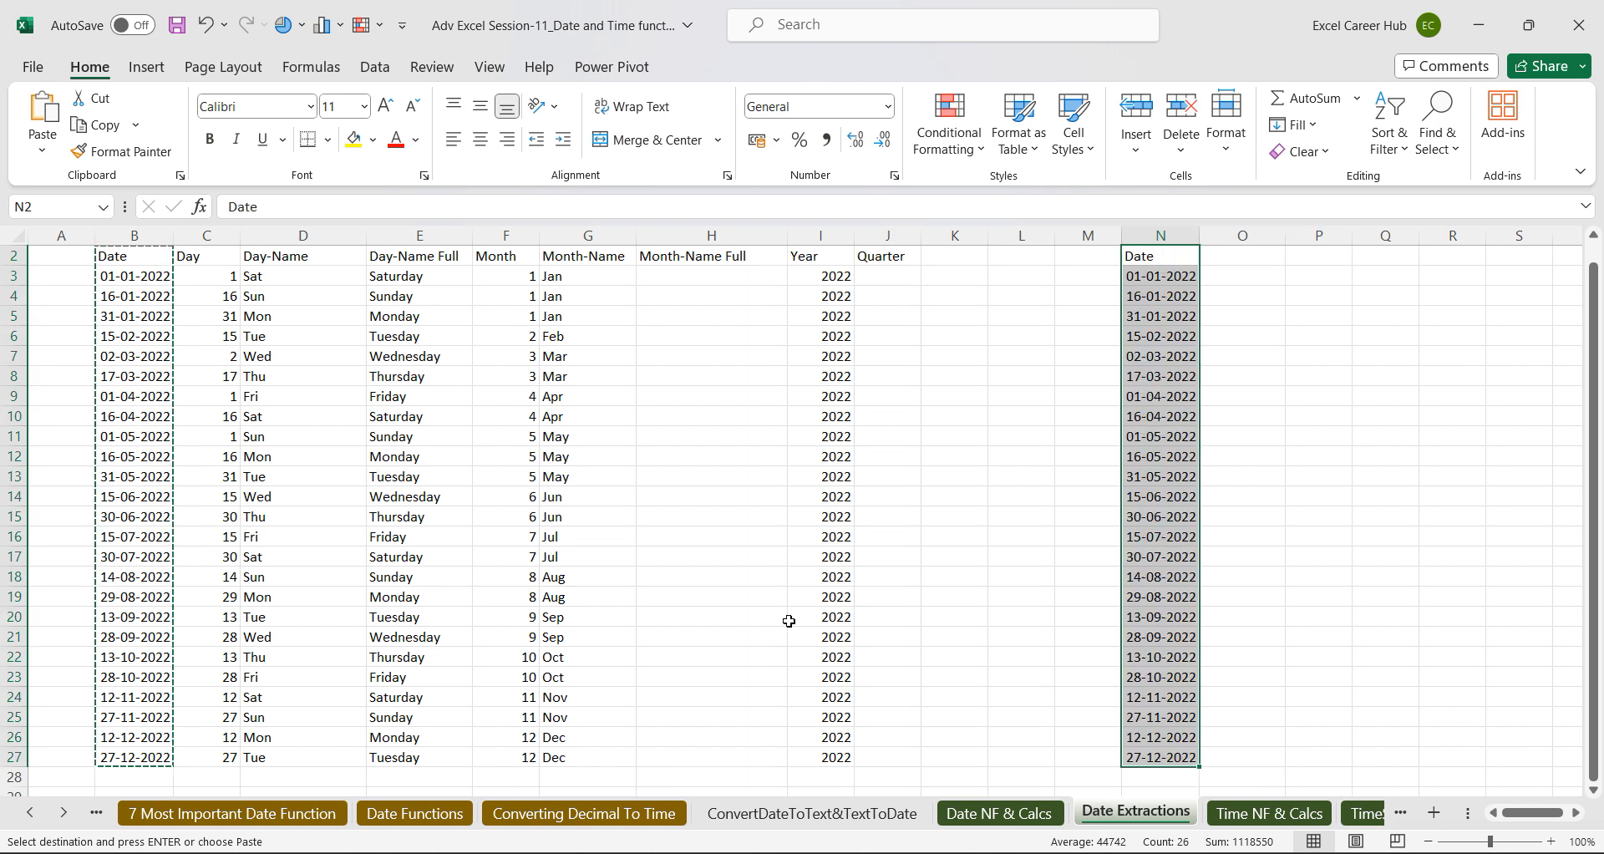
Delete the empty column A in front of the Date column.
{"action": "left_click", "coordinate": [67, 237]}
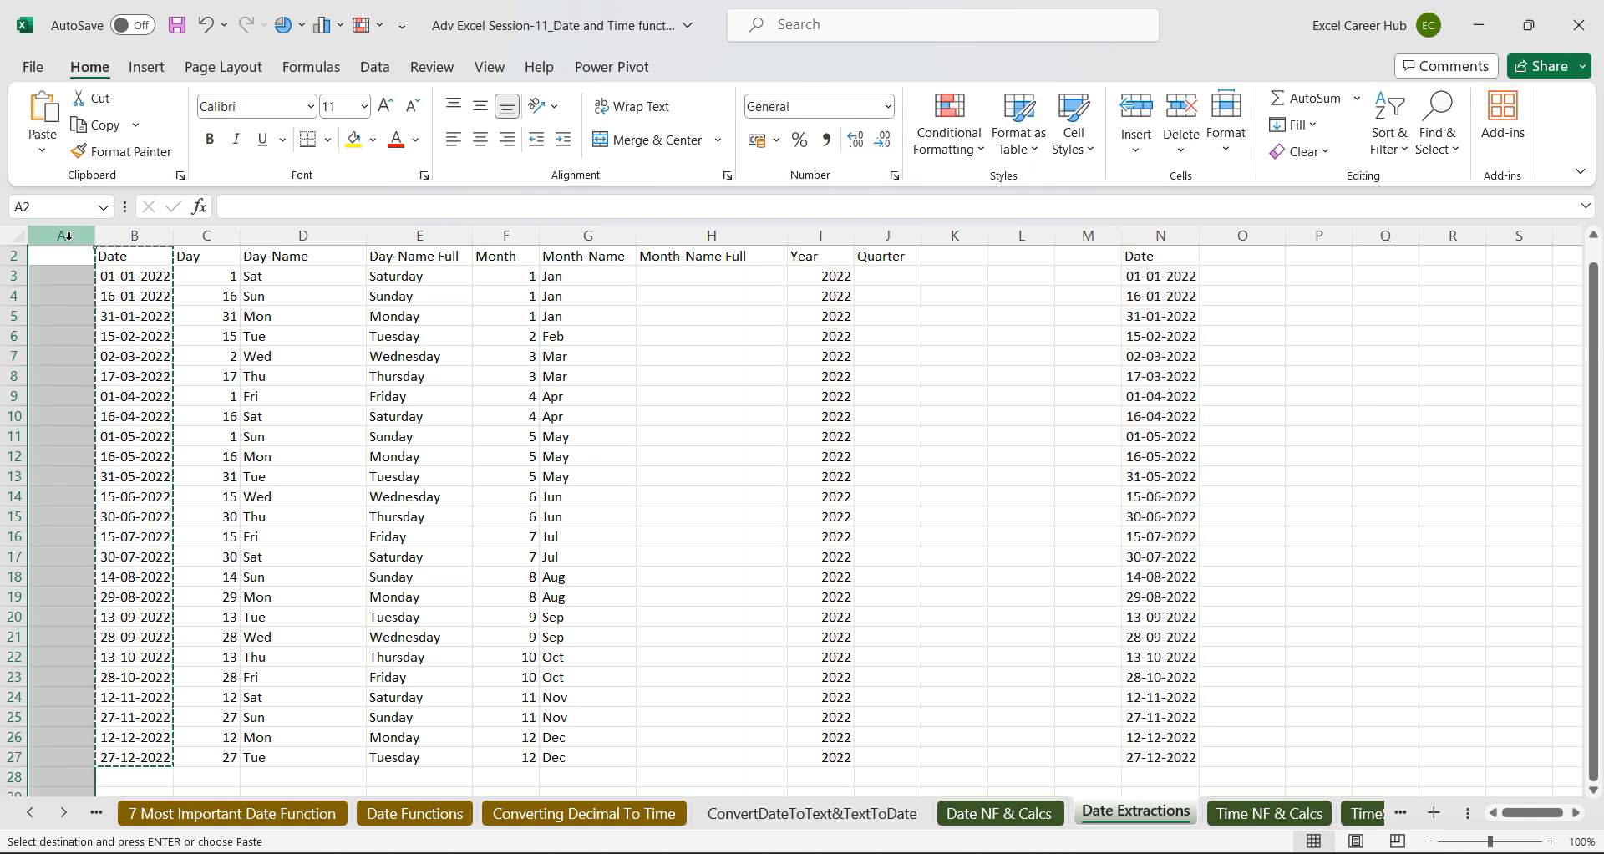
{"action": "key", "text": "ctrl+minus"}
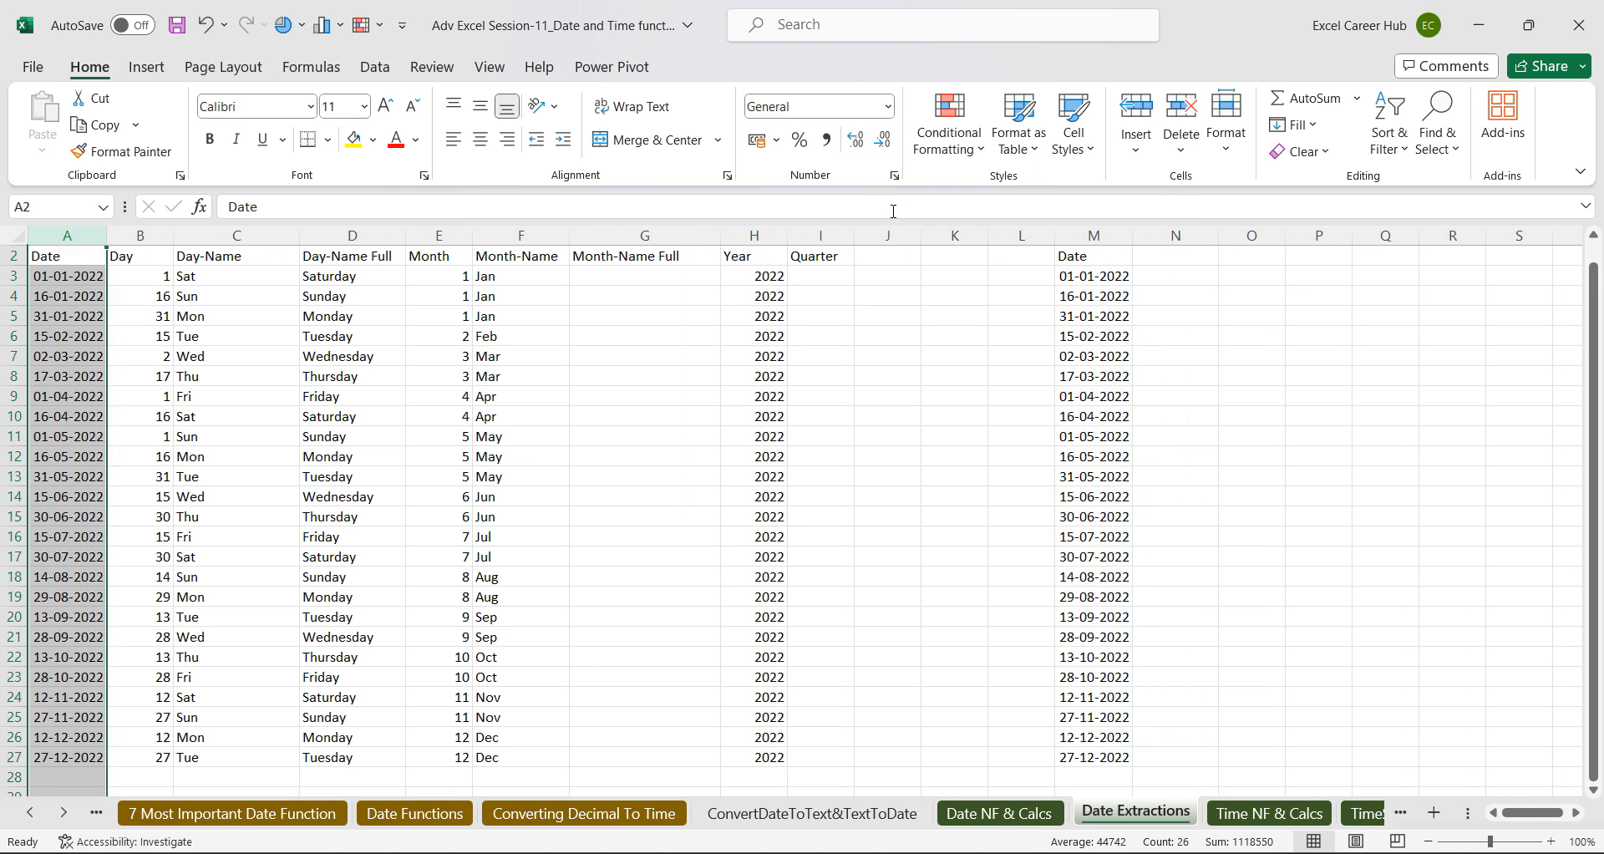
Turn the dates in M2:M27 into a table with headers and load it into the Power Query Editor.
{"action": "left_click", "coordinate": [1101, 254]}
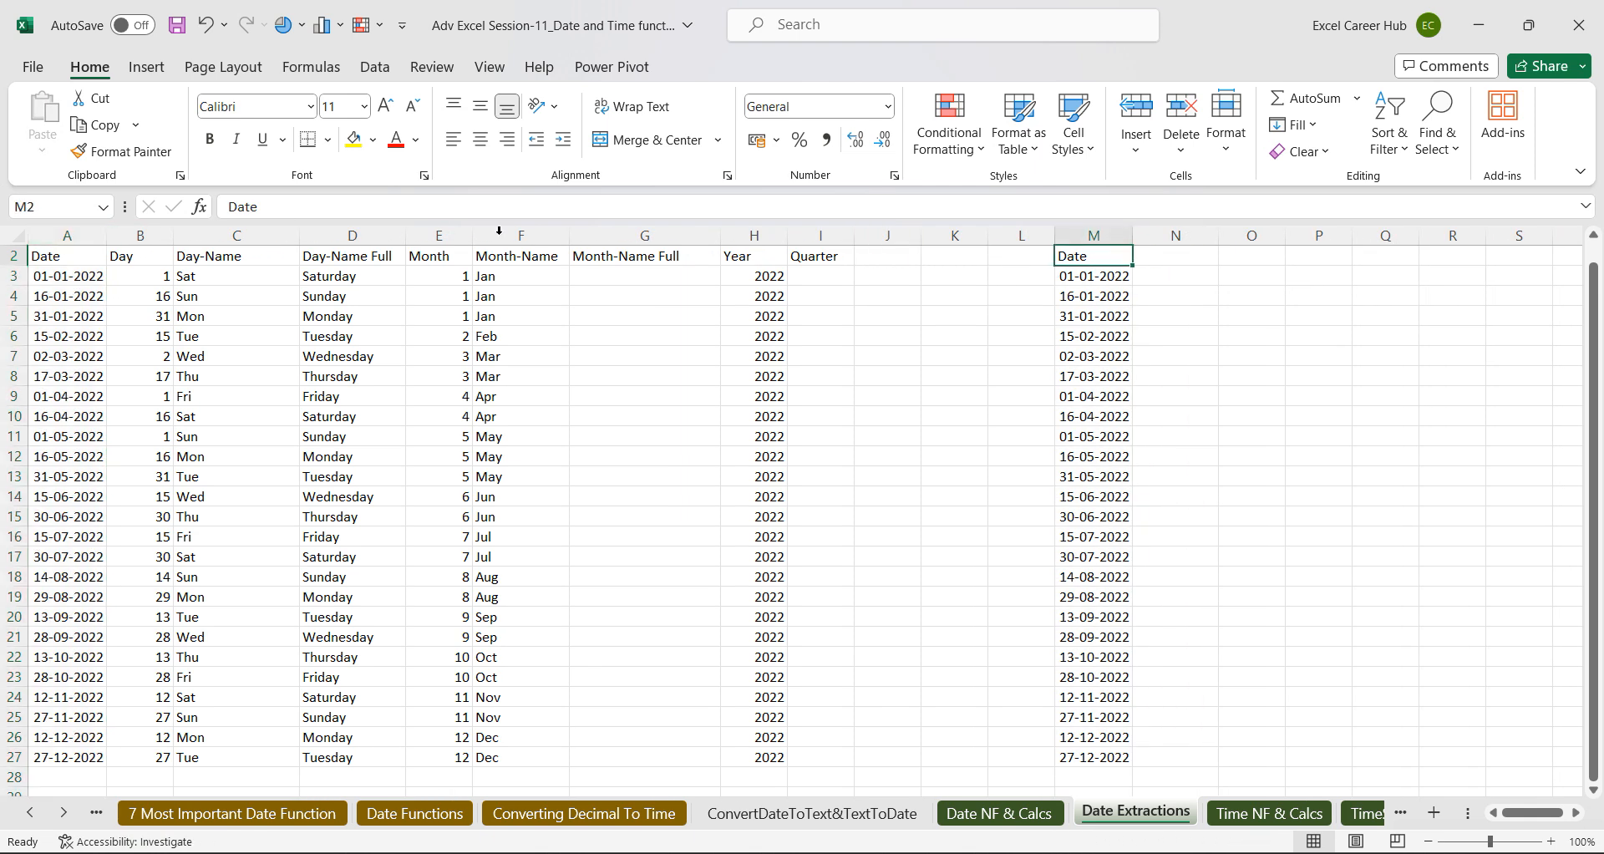
{"action": "left_click", "coordinate": [371, 69]}
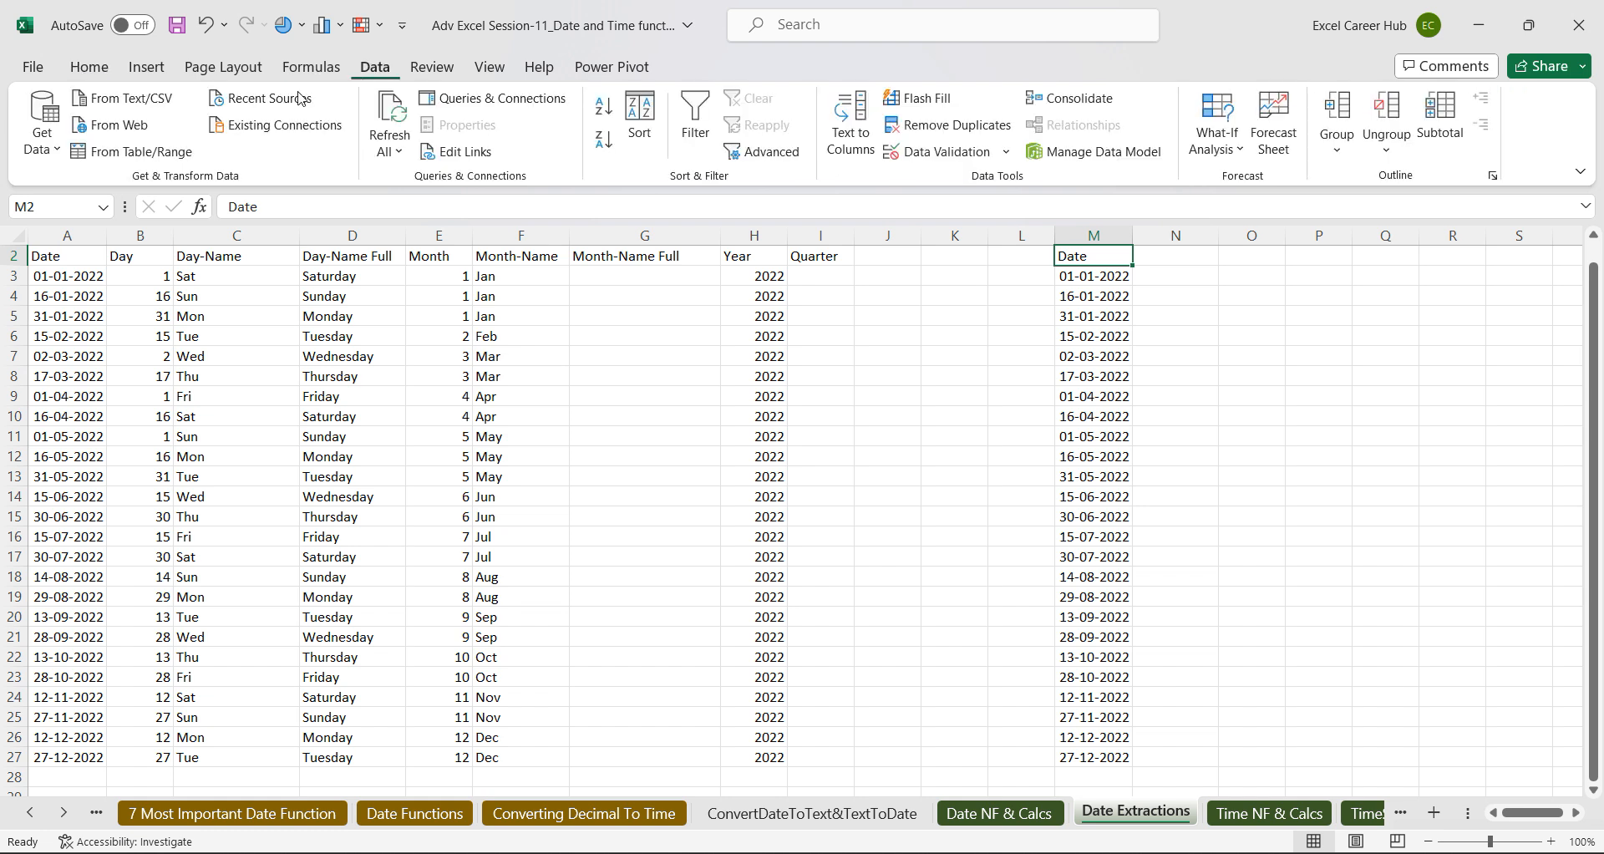
{"action": "left_click", "coordinate": [182, 151]}
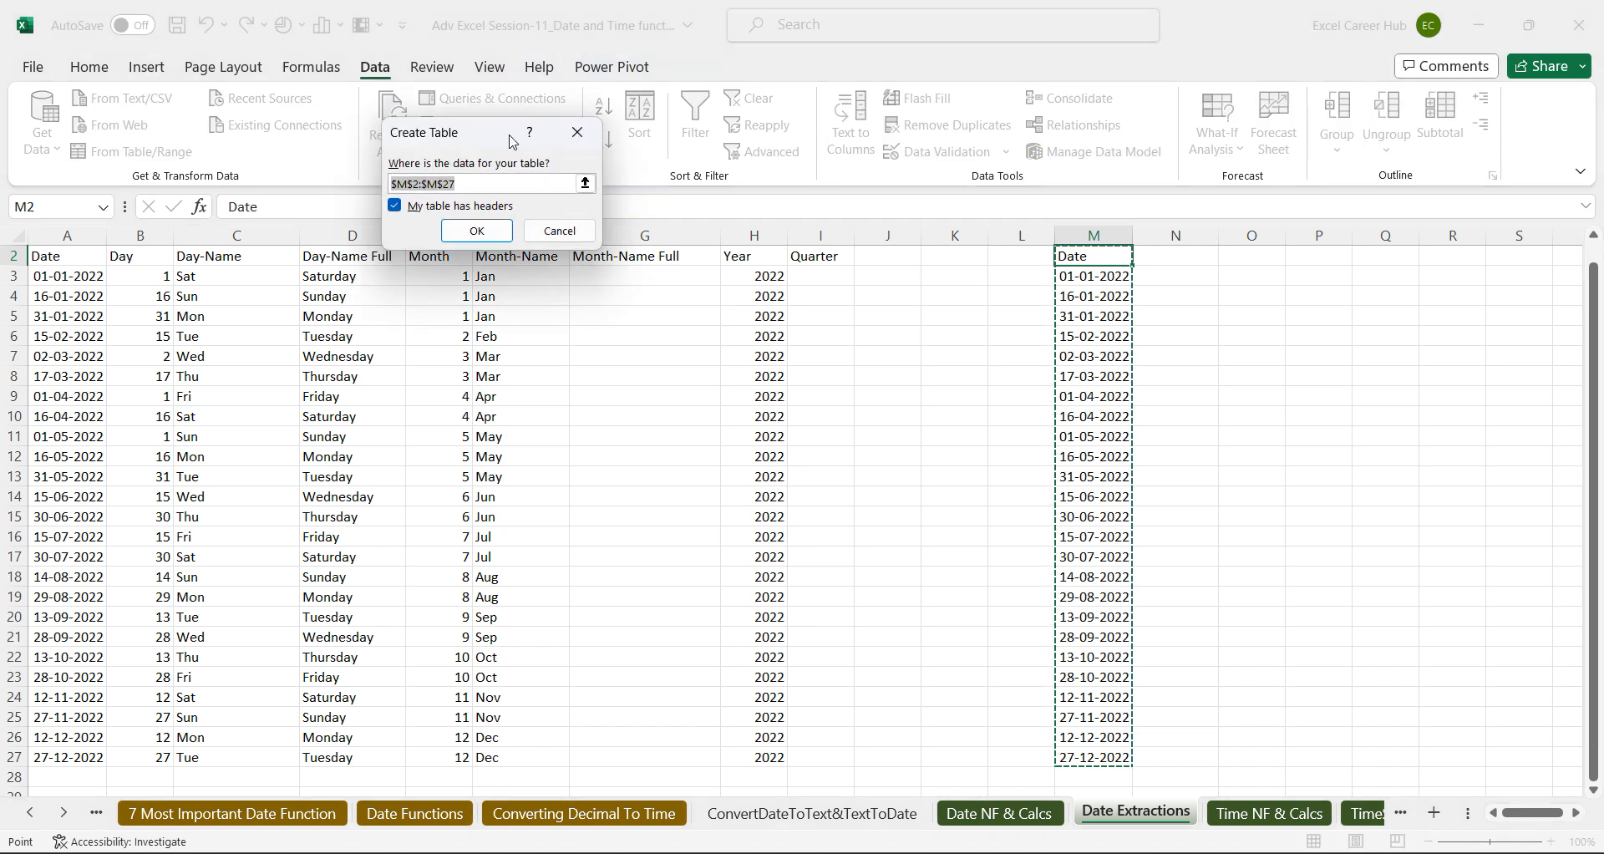
{"action": "left_click", "coordinate": [497, 238]}
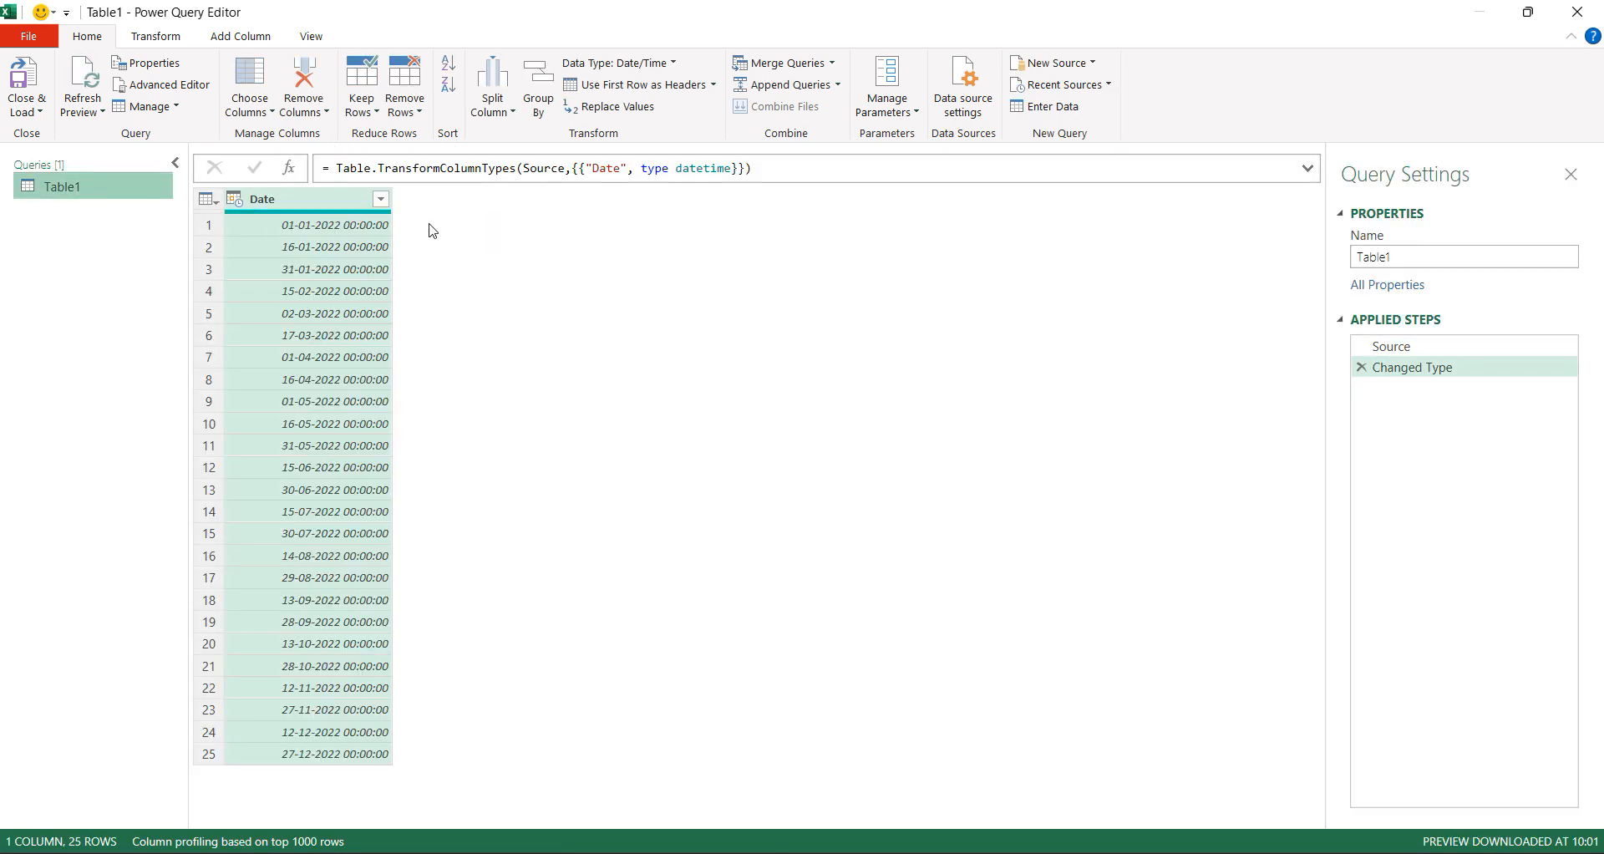
Change the Date column's data type to Date, replacing the current type conversion.
{"action": "left_click", "coordinate": [236, 201]}
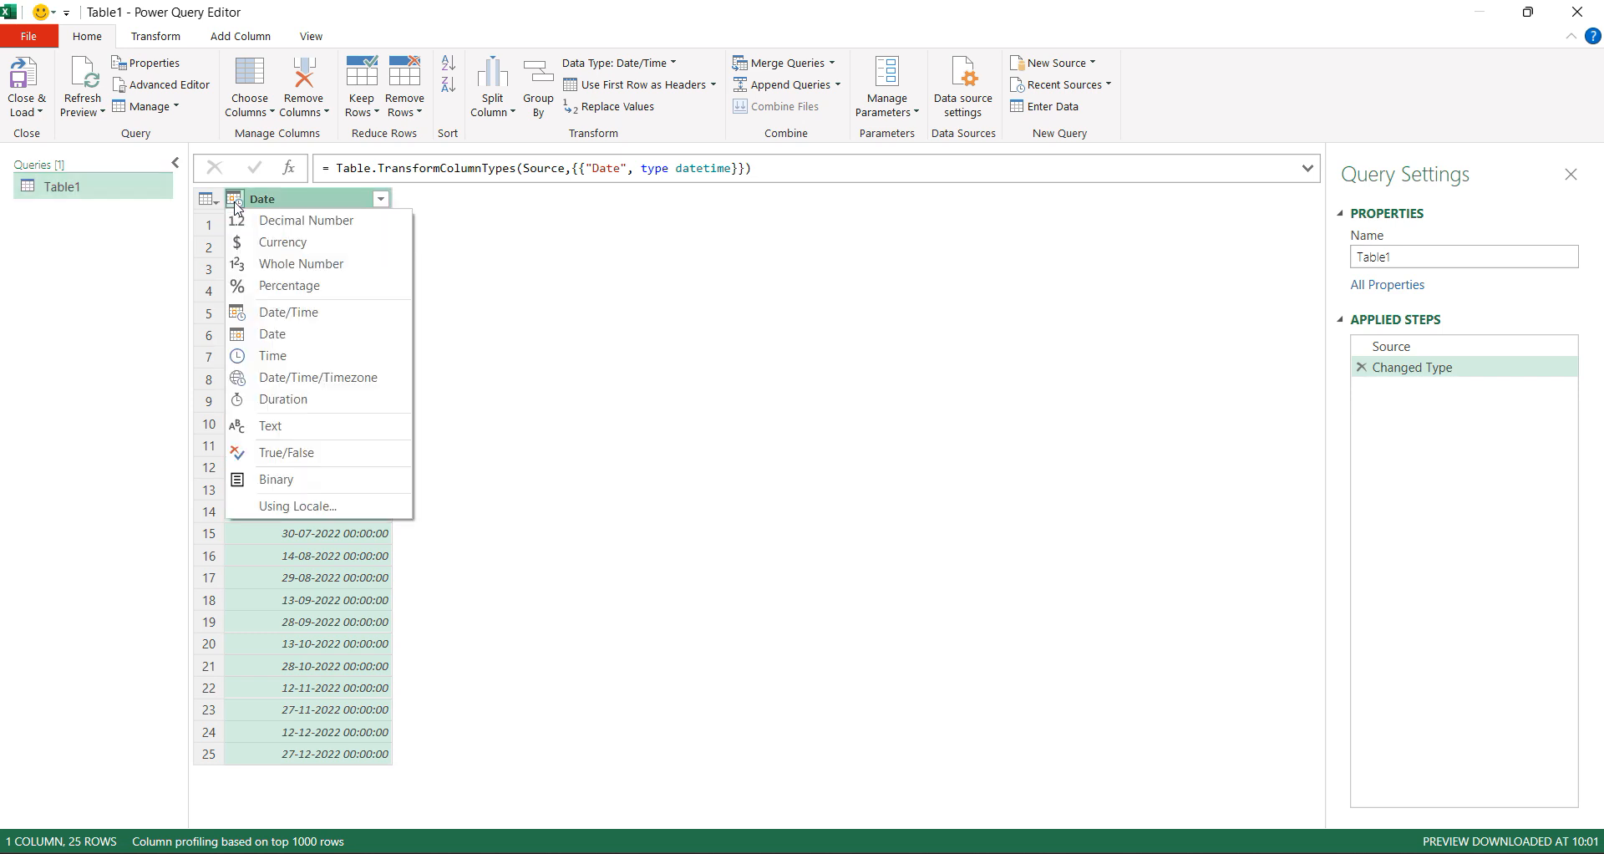
{"action": "left_click", "coordinate": [268, 335]}
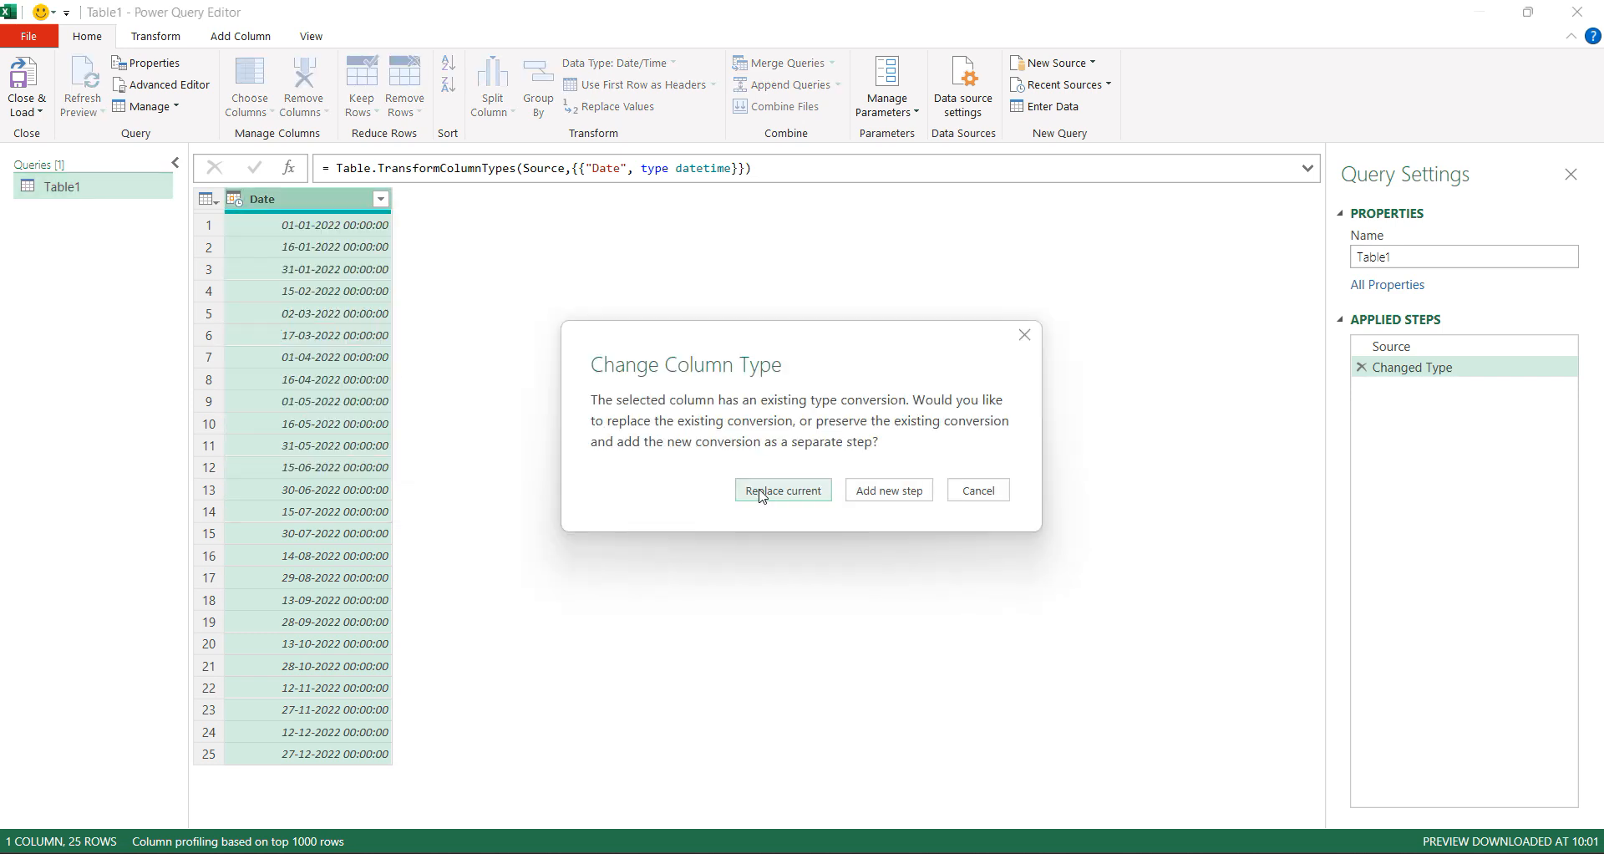
{"action": "left_click", "coordinate": [783, 491]}
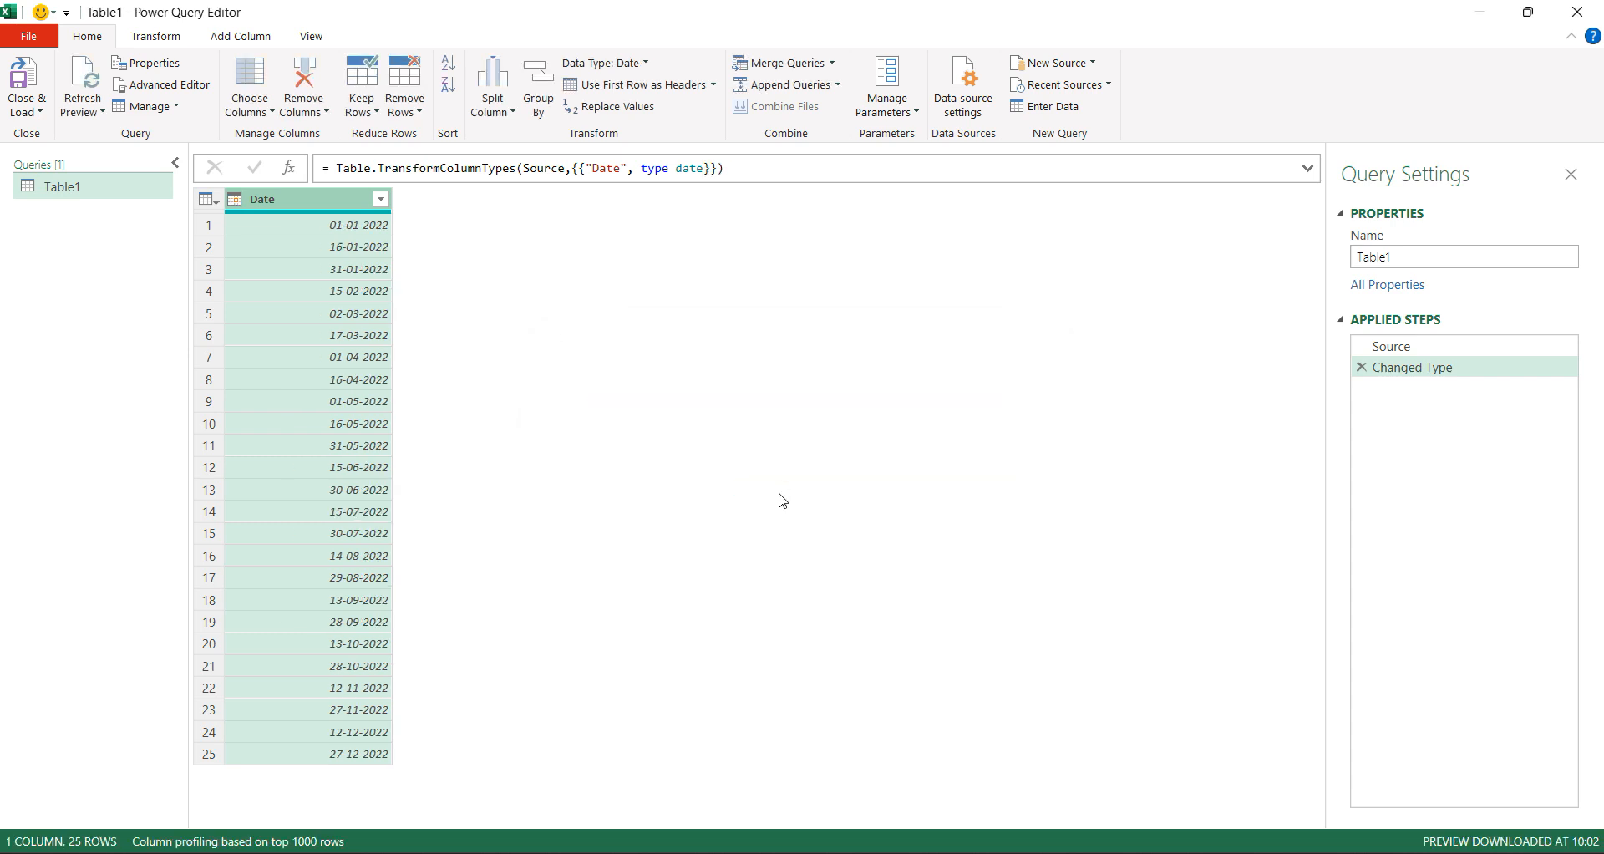
Add a Quarter of Year column derived from the Date column.
{"action": "left_click", "coordinate": [251, 42]}
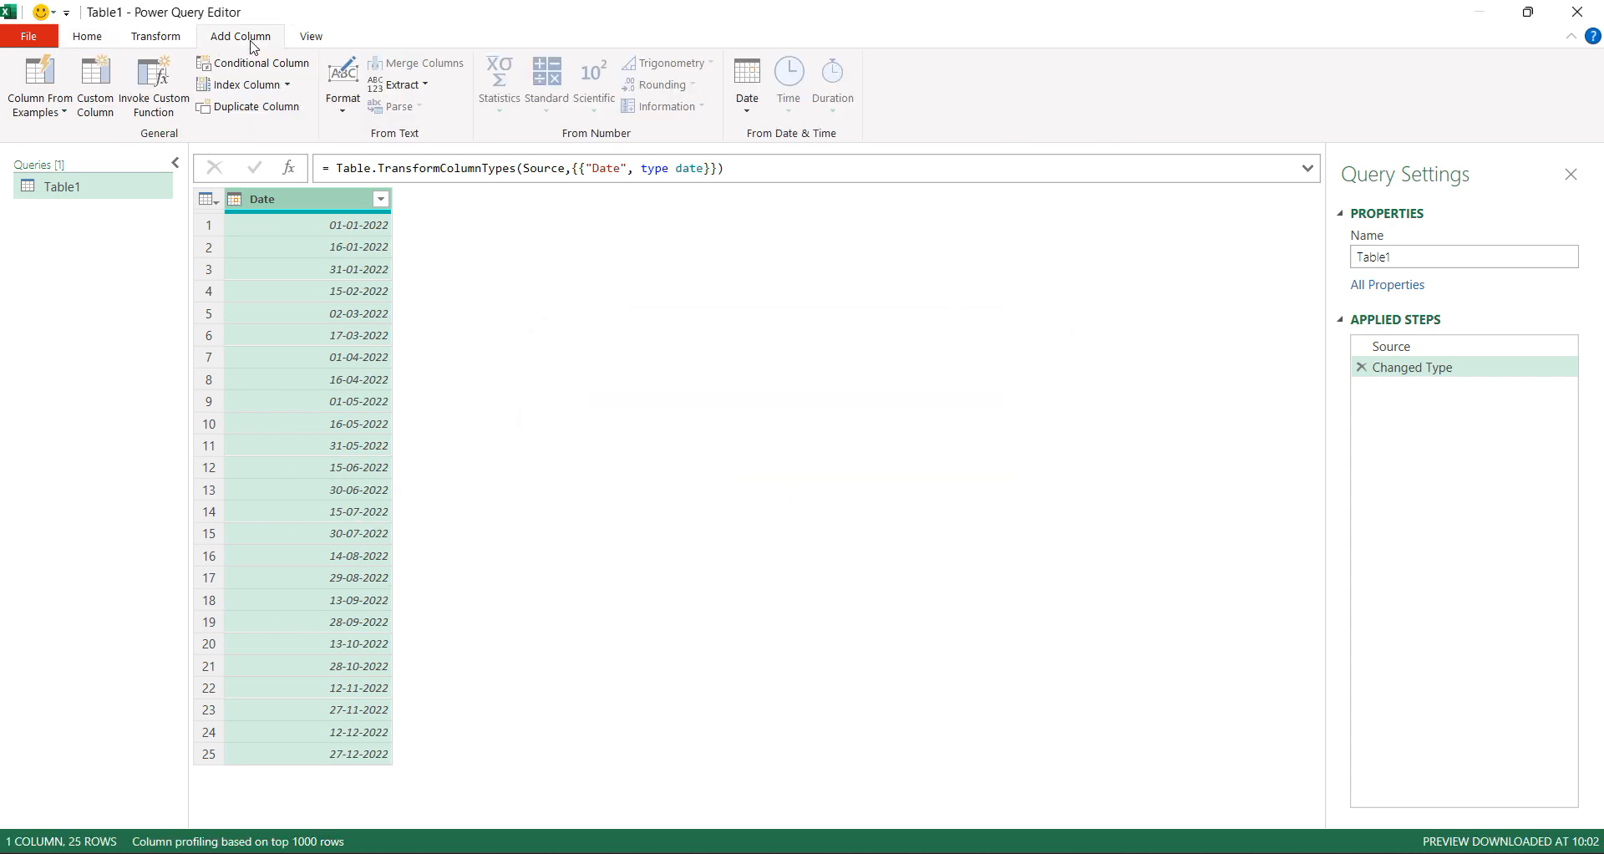
{"action": "left_click", "coordinate": [743, 118]}
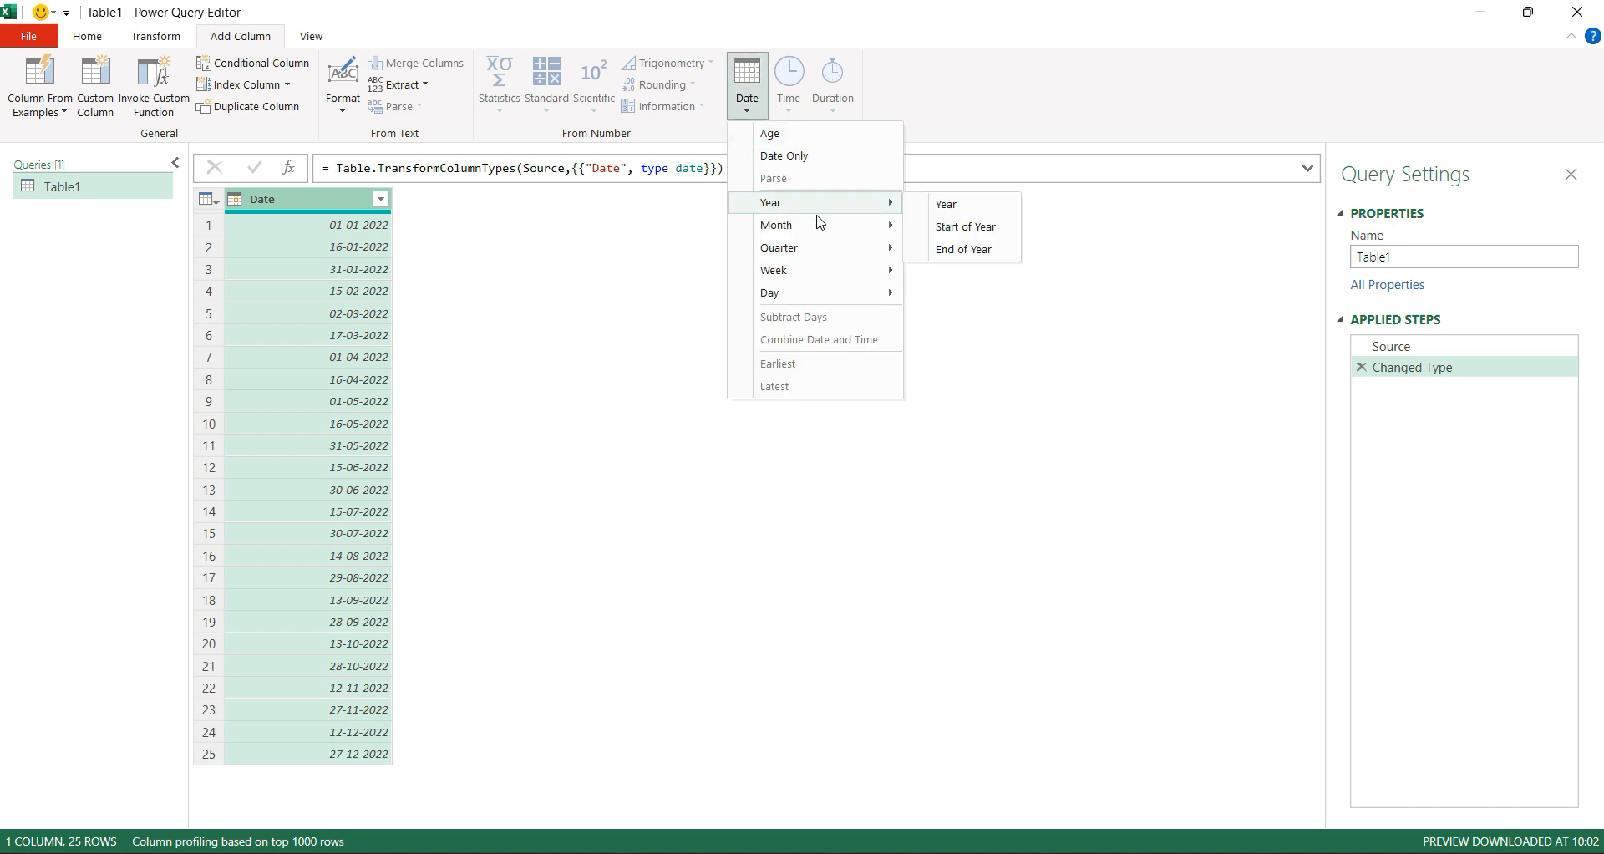
{"action": "mouse_move", "coordinate": [844, 249]}
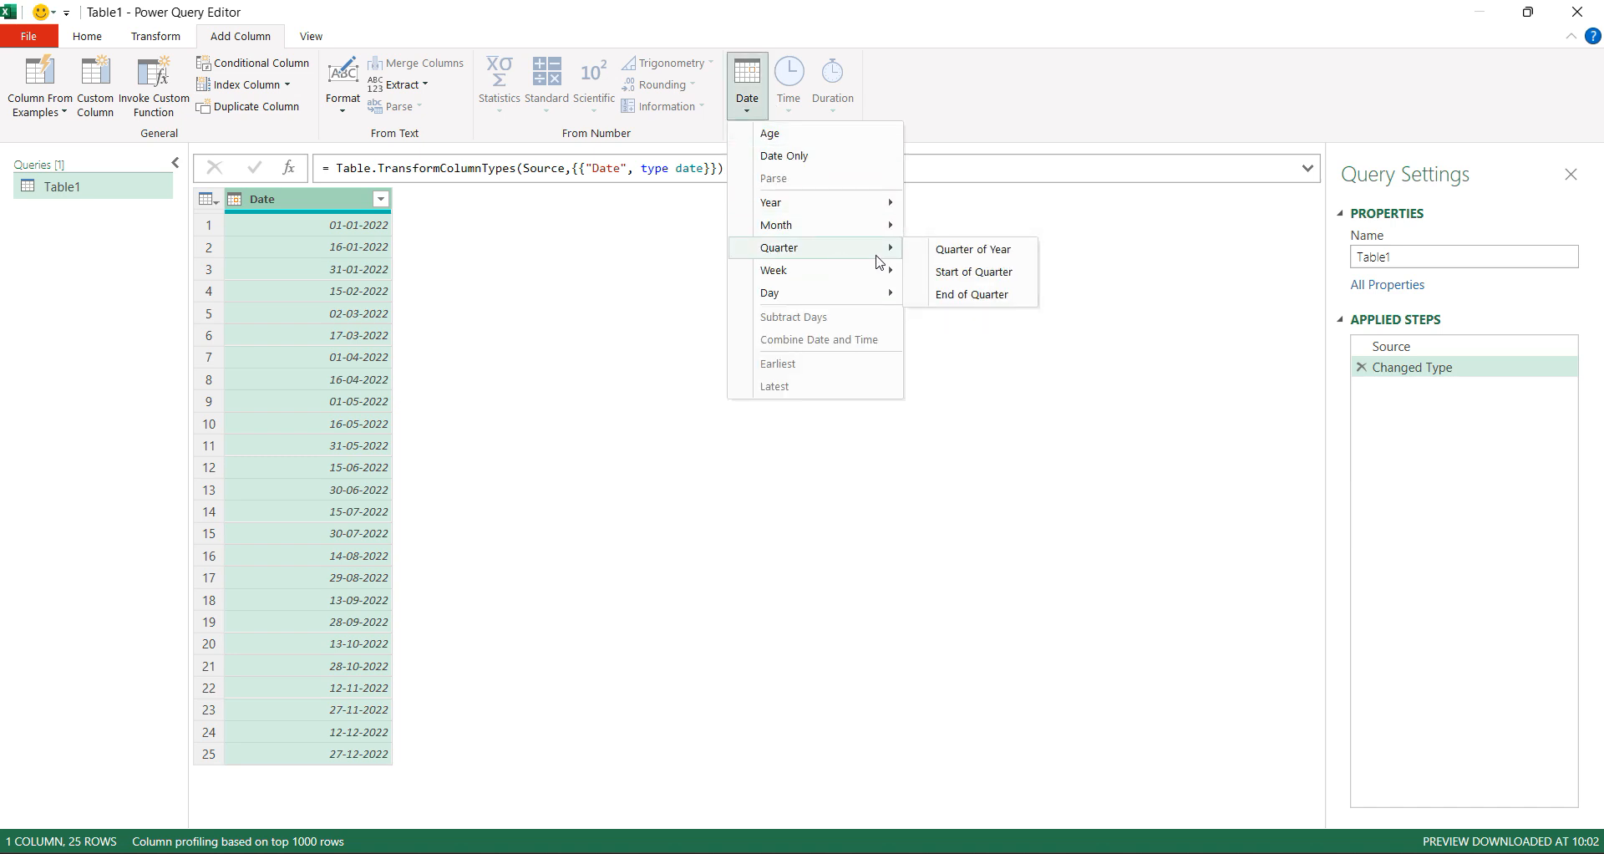
{"action": "left_click", "coordinate": [976, 251]}
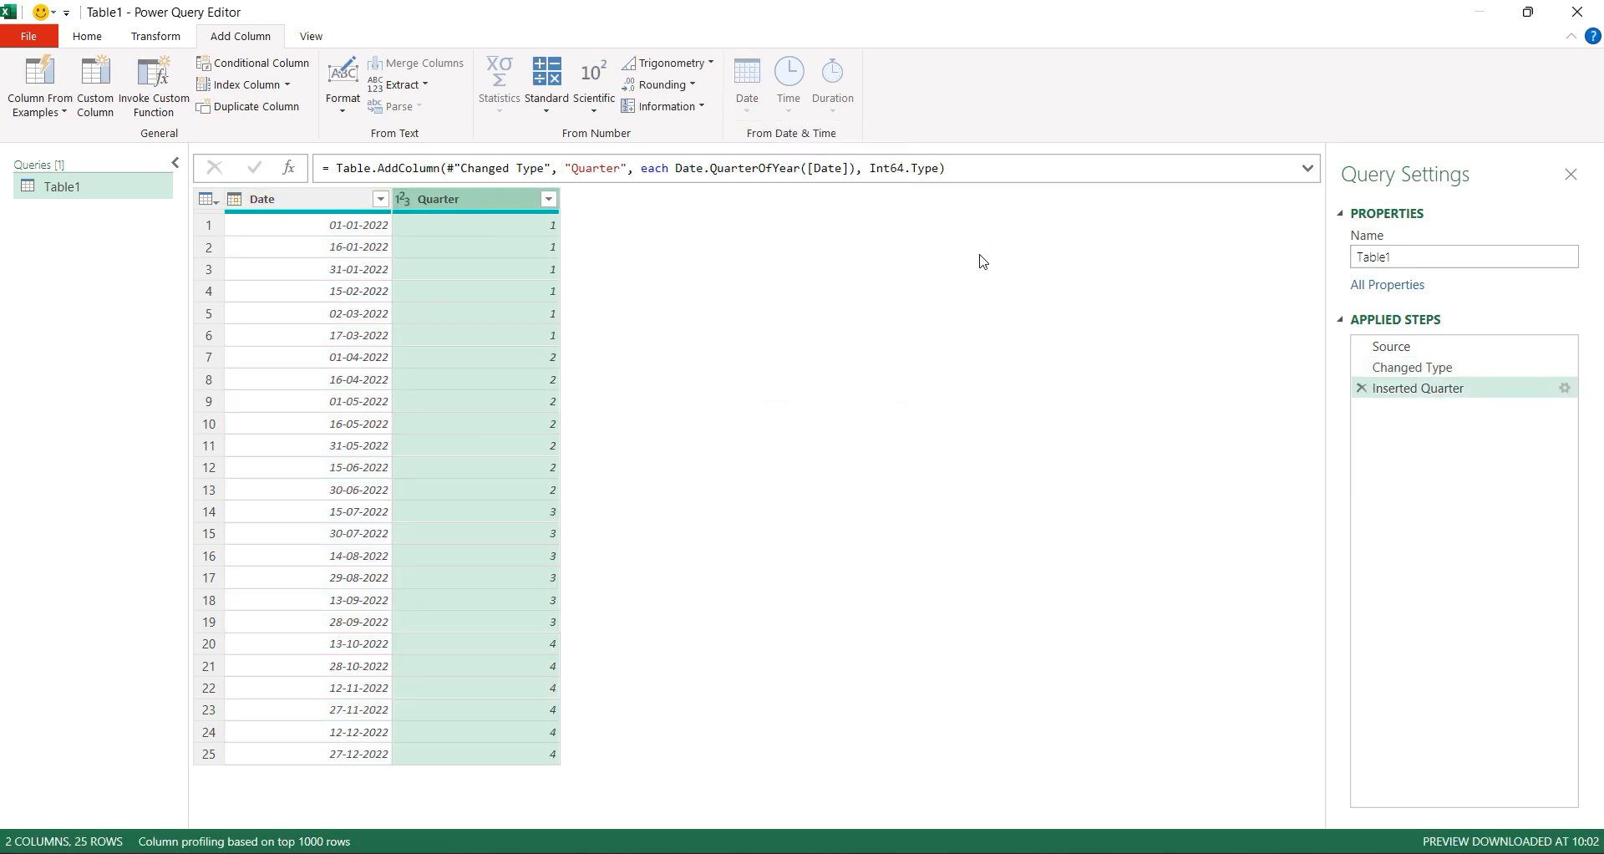
Add Name of Day and Name of Month columns derived from the Date column.
{"action": "left_click", "coordinate": [330, 197]}
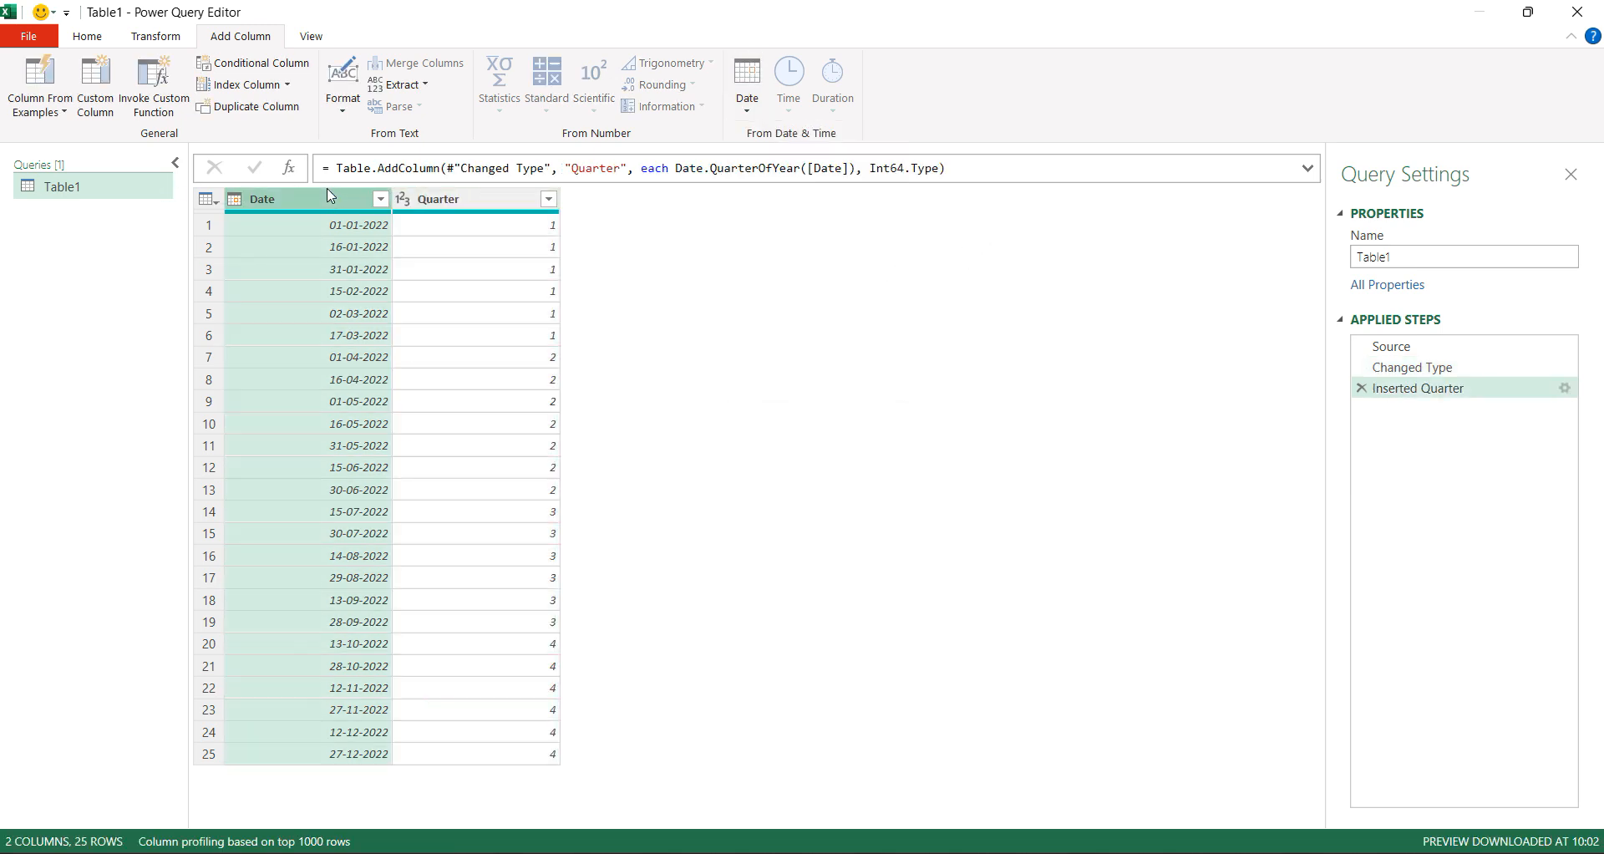
{"action": "left_click", "coordinate": [745, 109]}
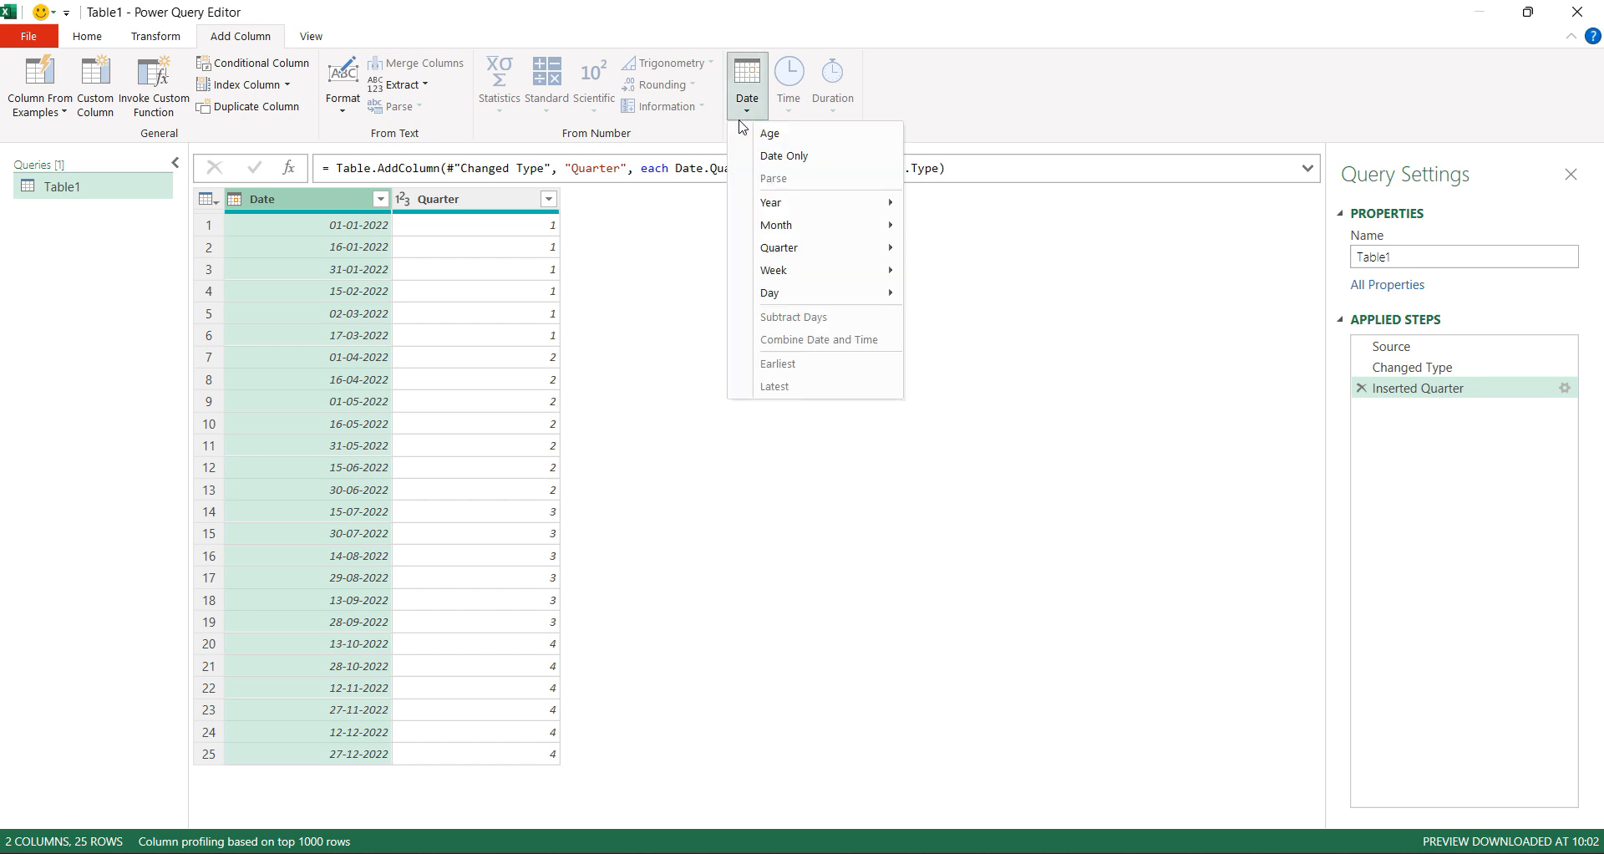
{"action": "mouse_move", "coordinate": [817, 297]}
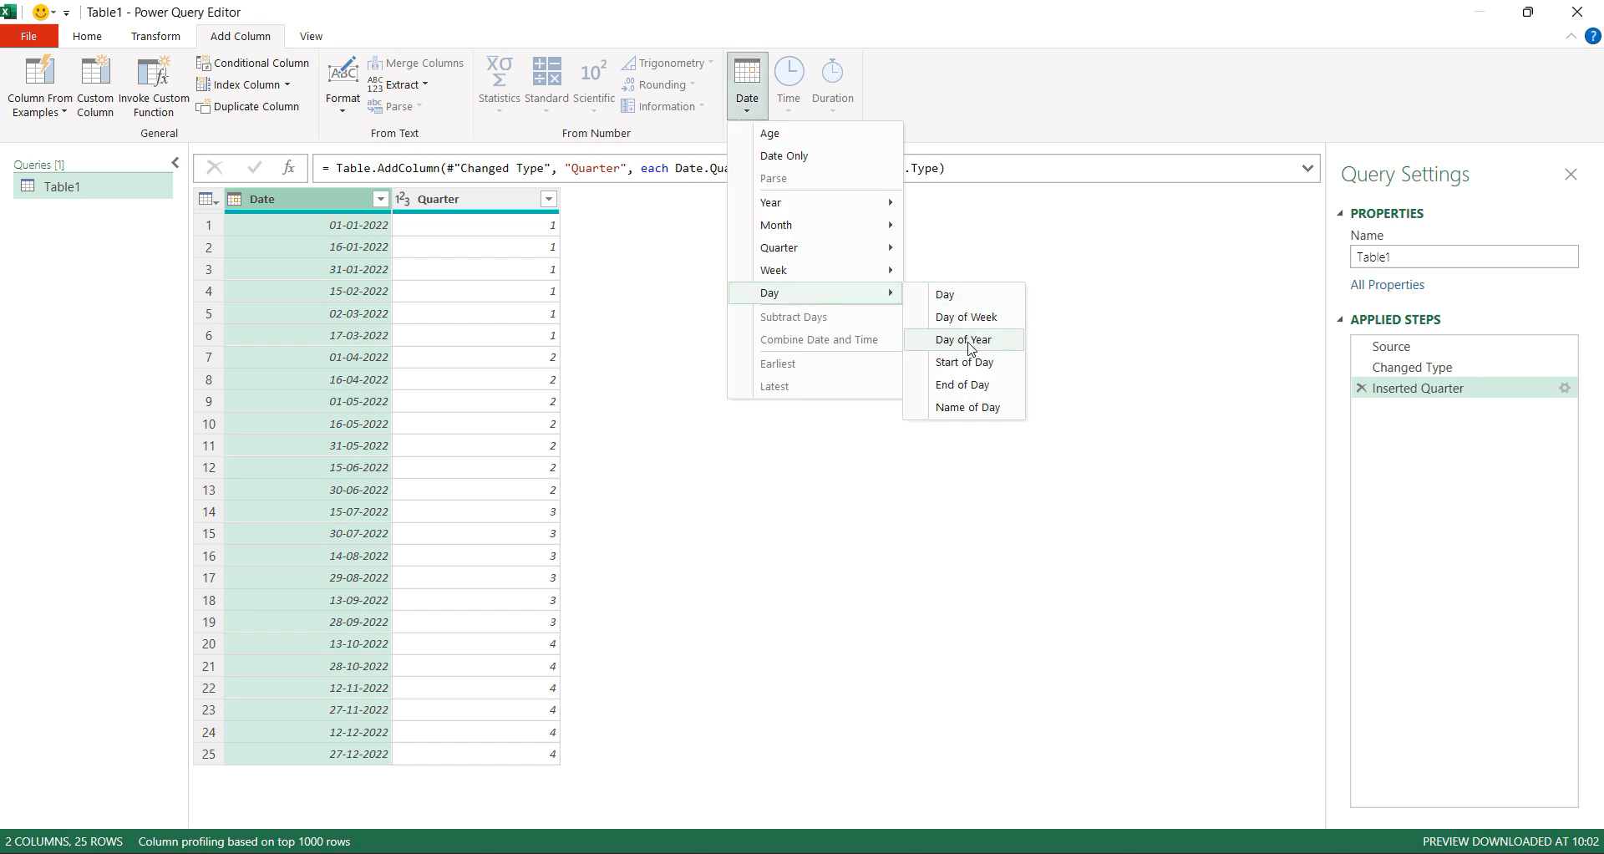
{"action": "left_click", "coordinate": [983, 410]}
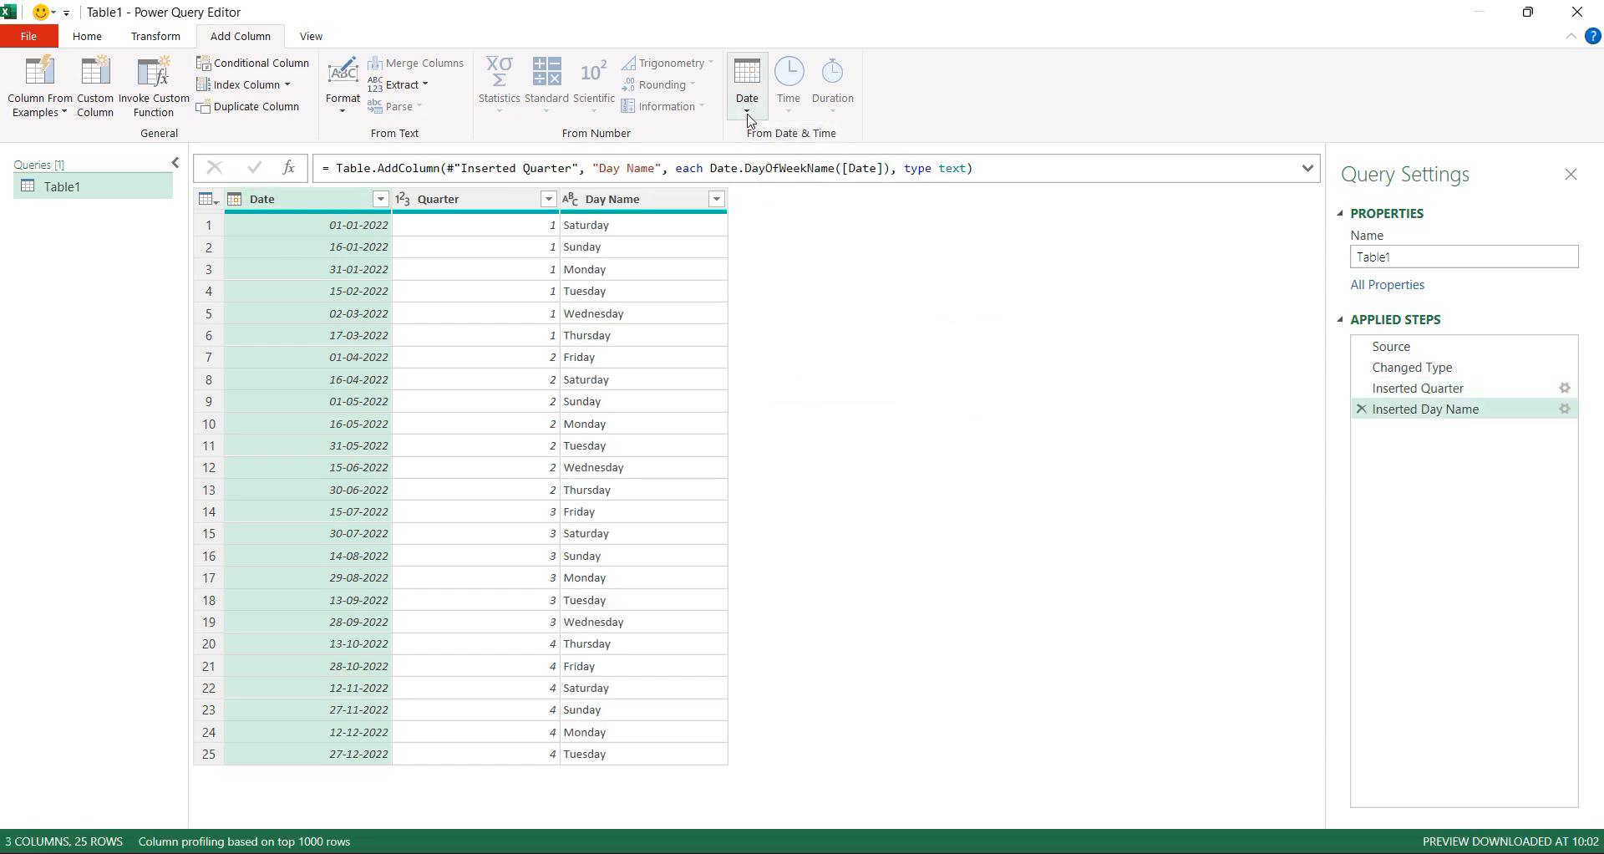
{"action": "left_click", "coordinate": [747, 87]}
{"action": "mouse_move", "coordinate": [832, 236]}
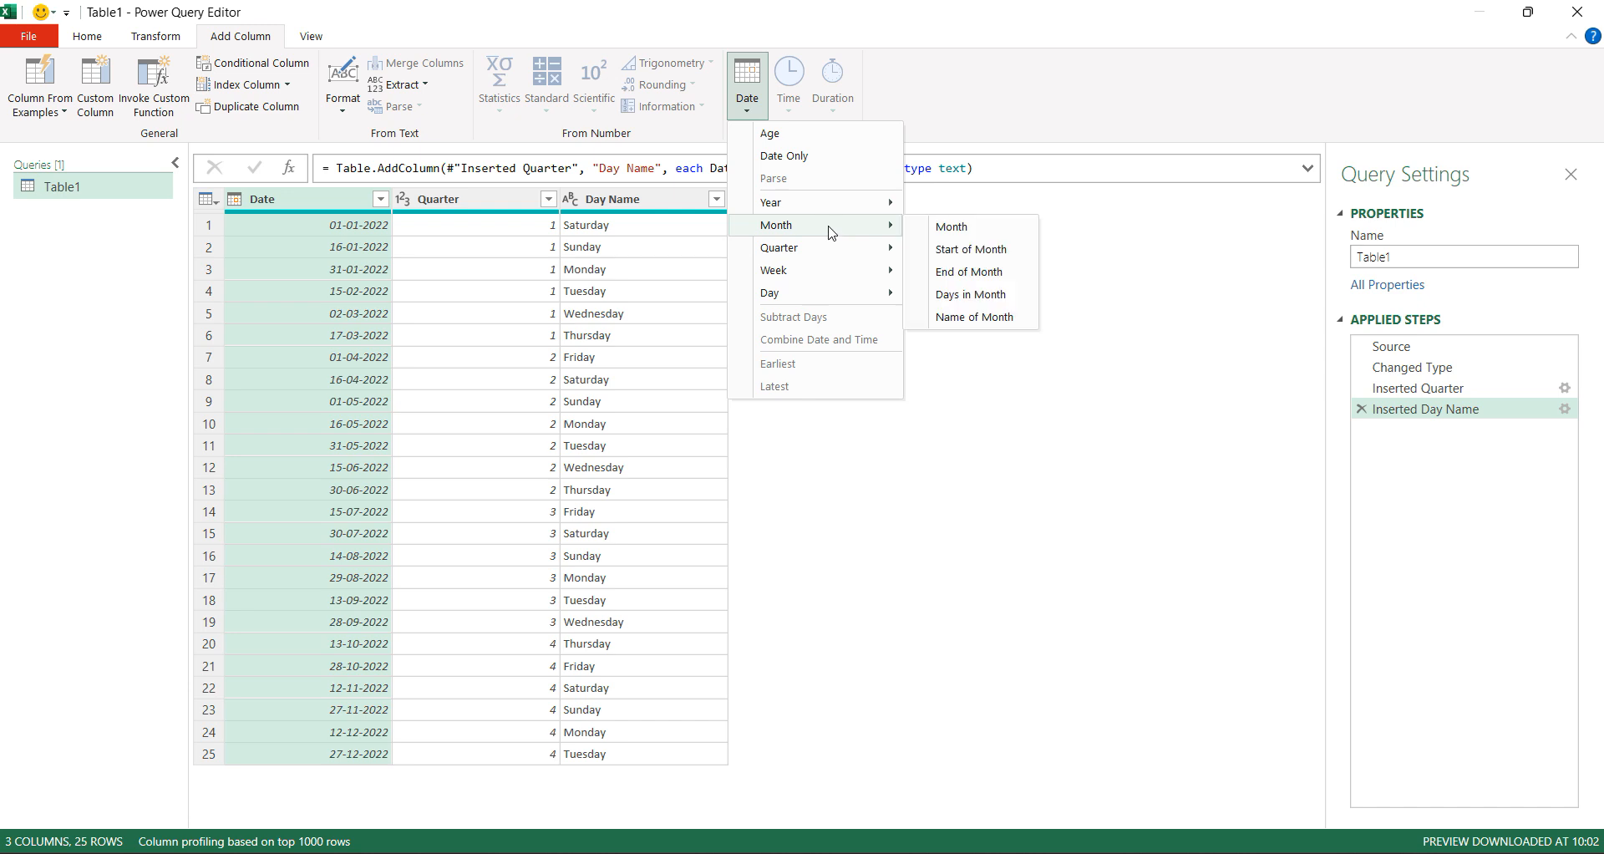
{"action": "left_click", "coordinate": [974, 318]}
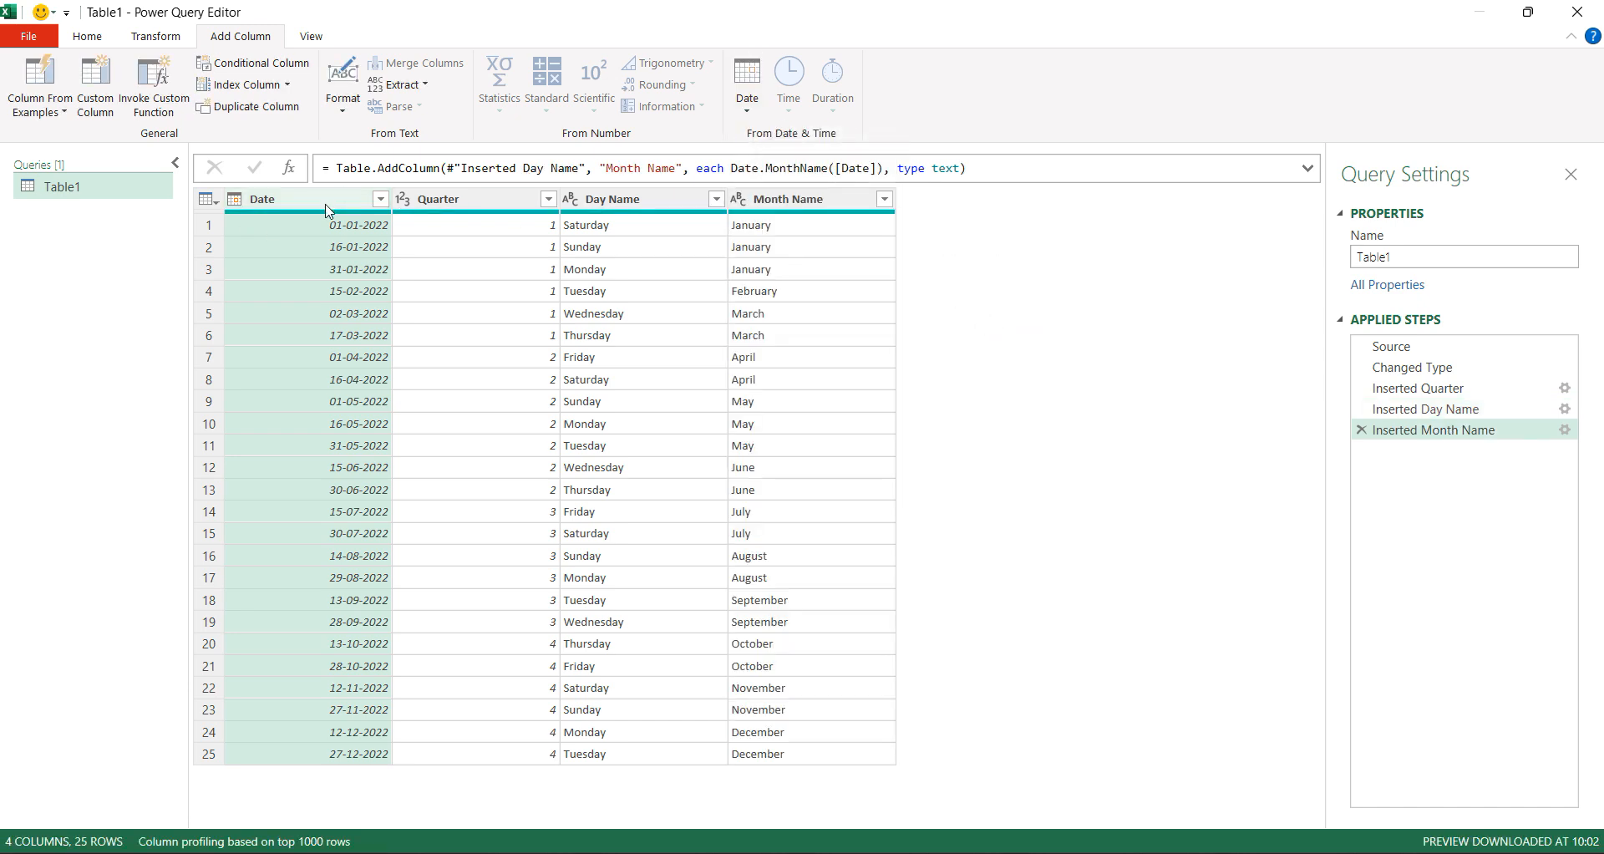
Add Week of Year and Week of Month columns derived from the Date column.
{"action": "left_click", "coordinate": [751, 116]}
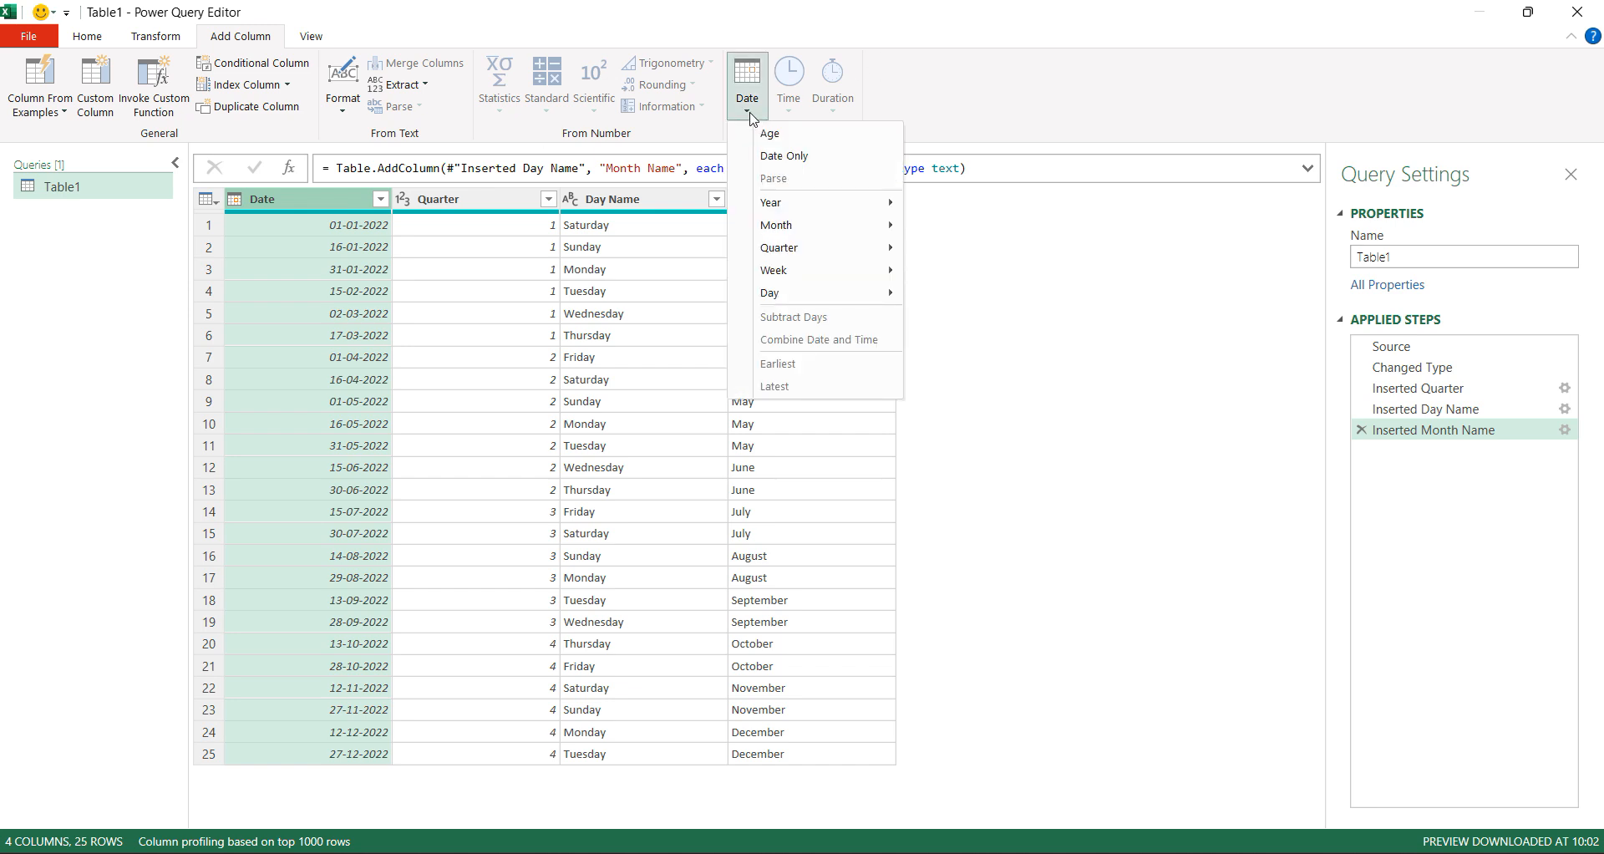
{"action": "mouse_move", "coordinate": [803, 270]}
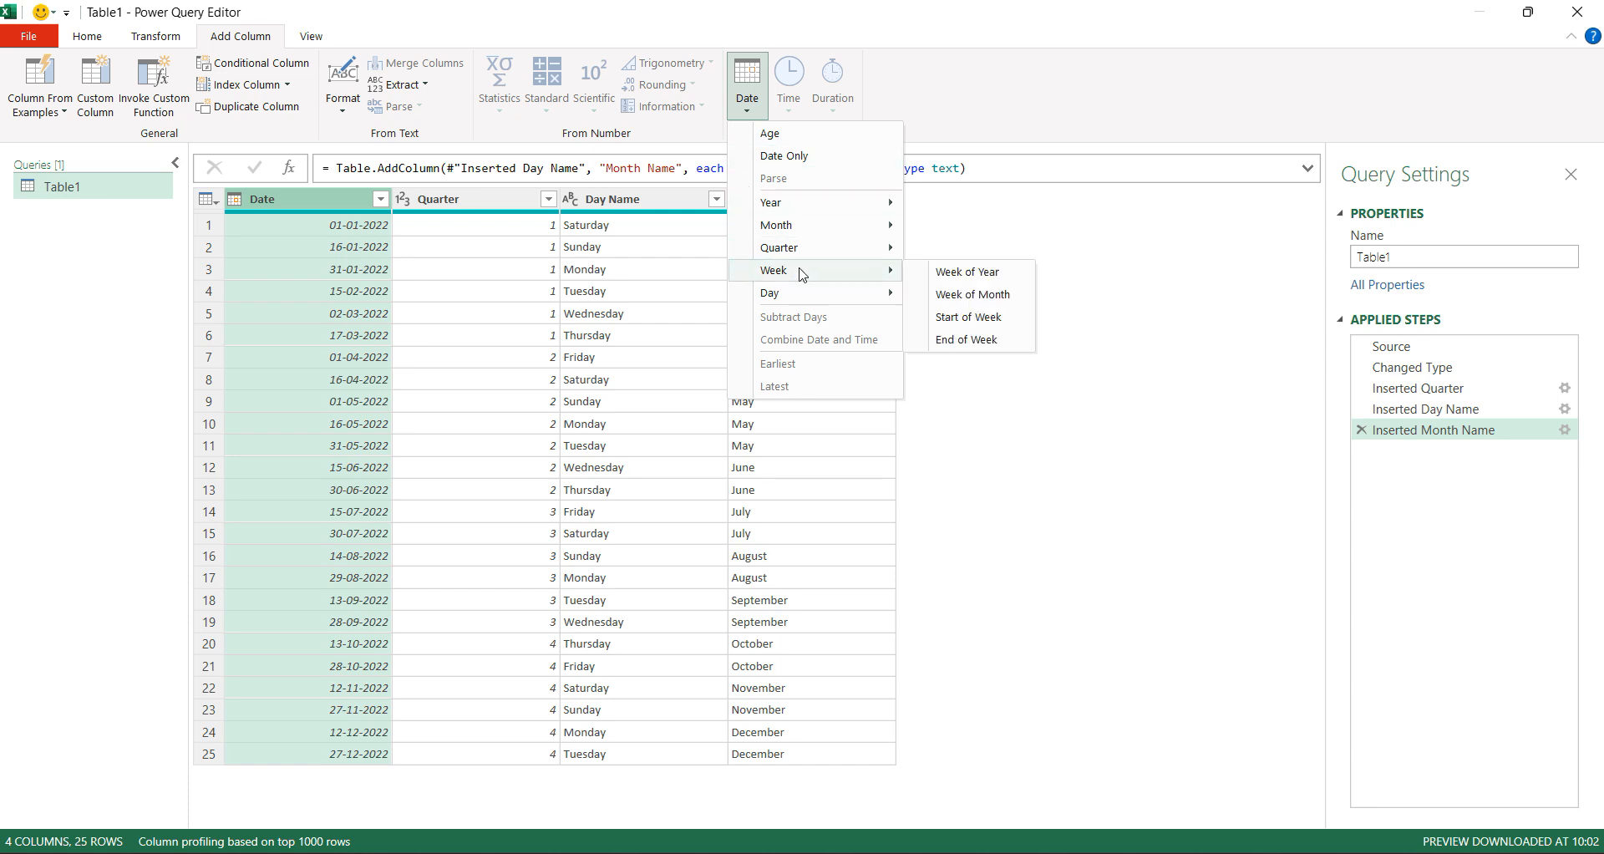
{"action": "left_click", "coordinate": [969, 273]}
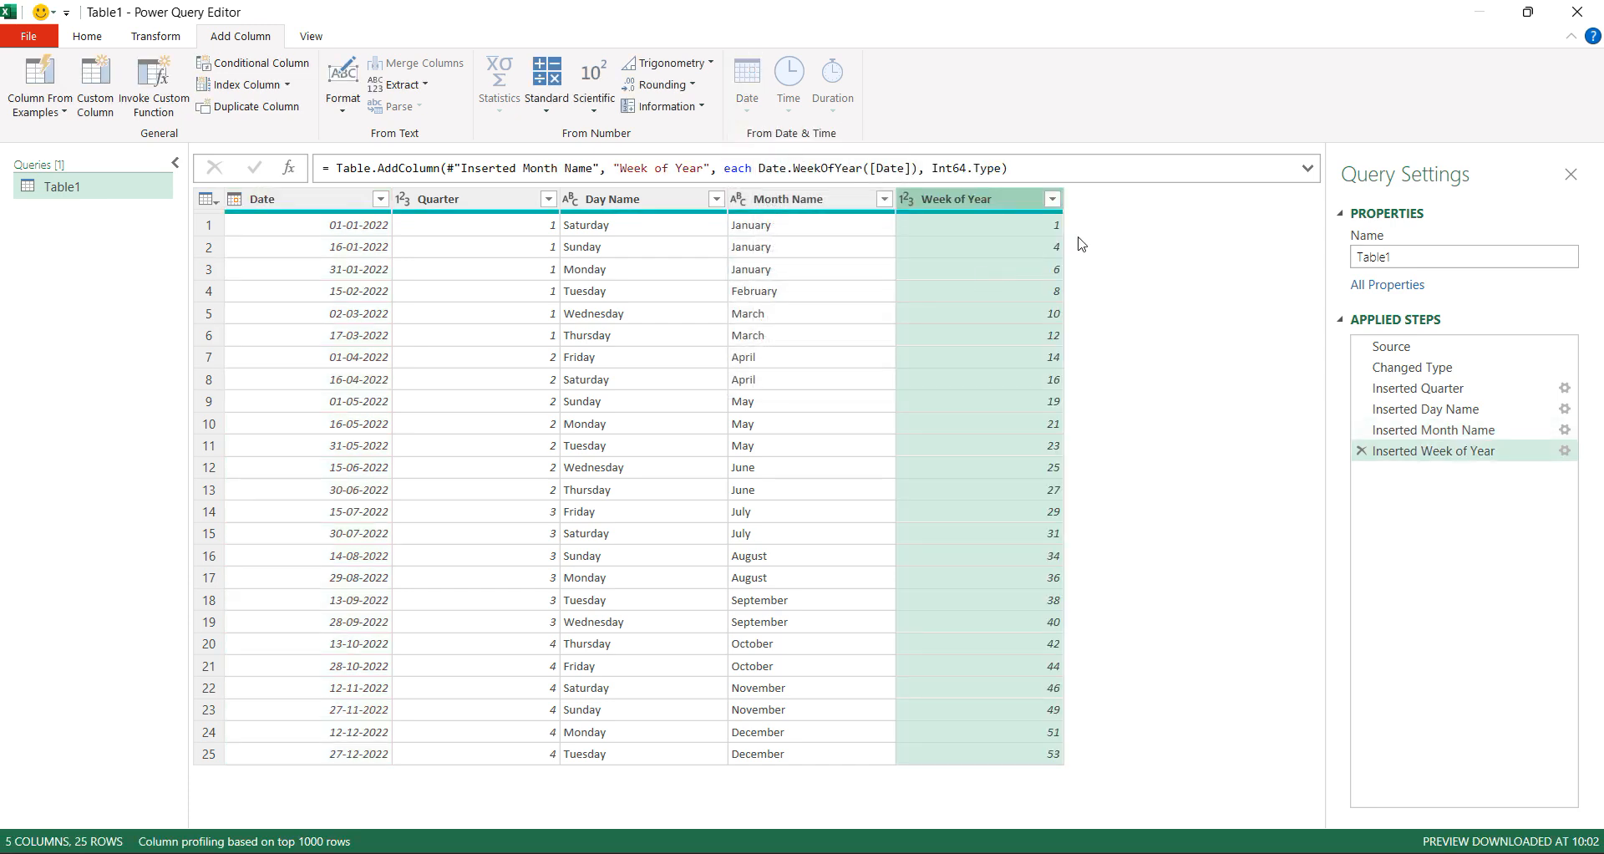
{"action": "left_click", "coordinate": [319, 201]}
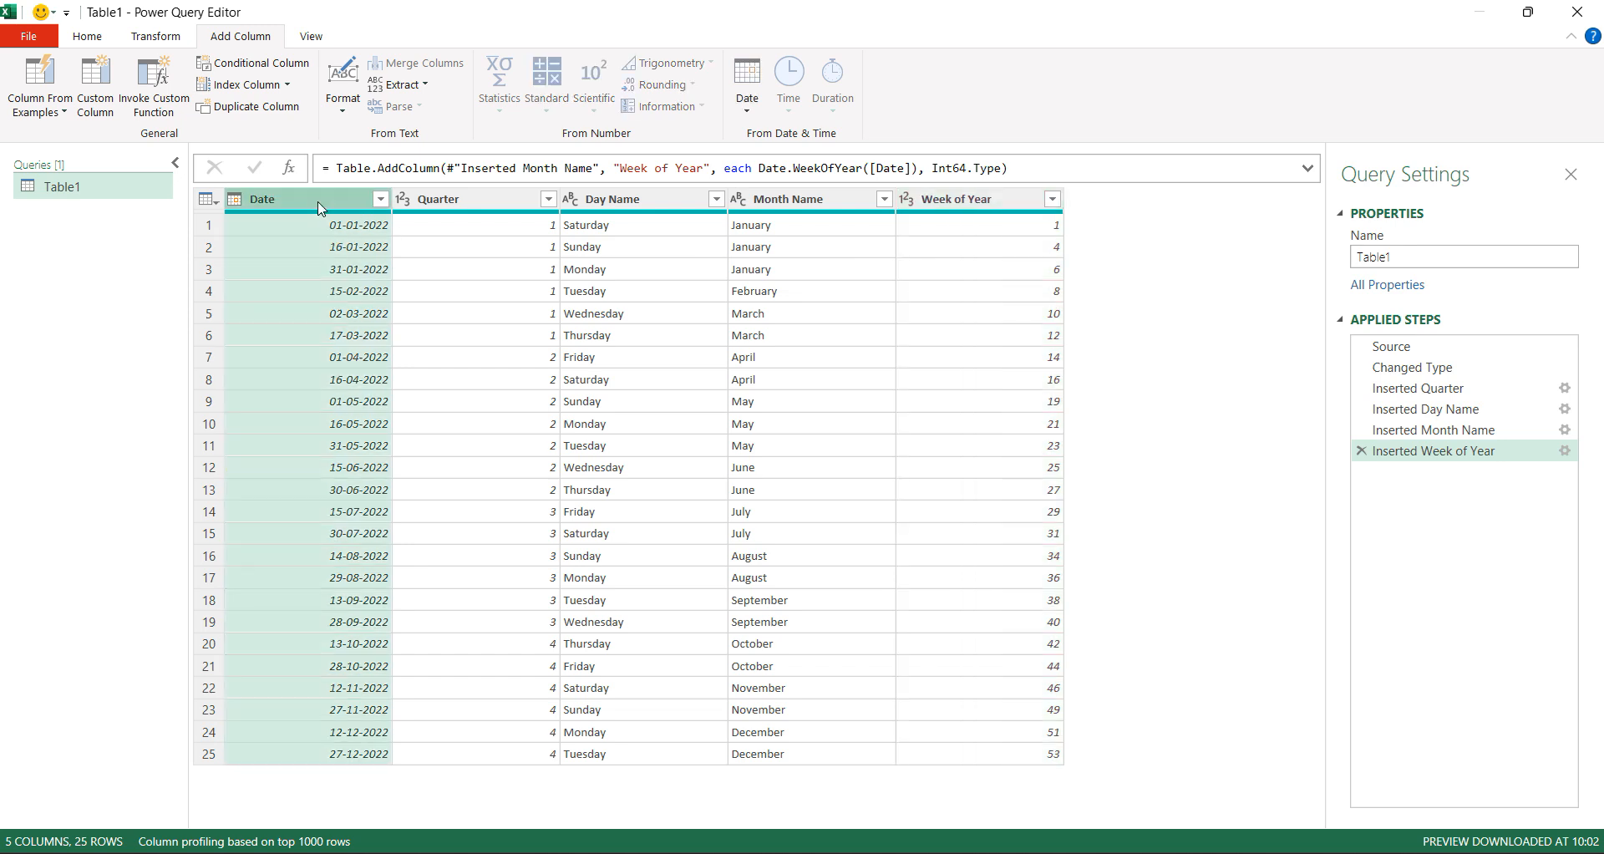
{"action": "left_click", "coordinate": [747, 92]}
{"action": "mouse_move", "coordinate": [815, 275]}
{"action": "left_click", "coordinate": [973, 296]}
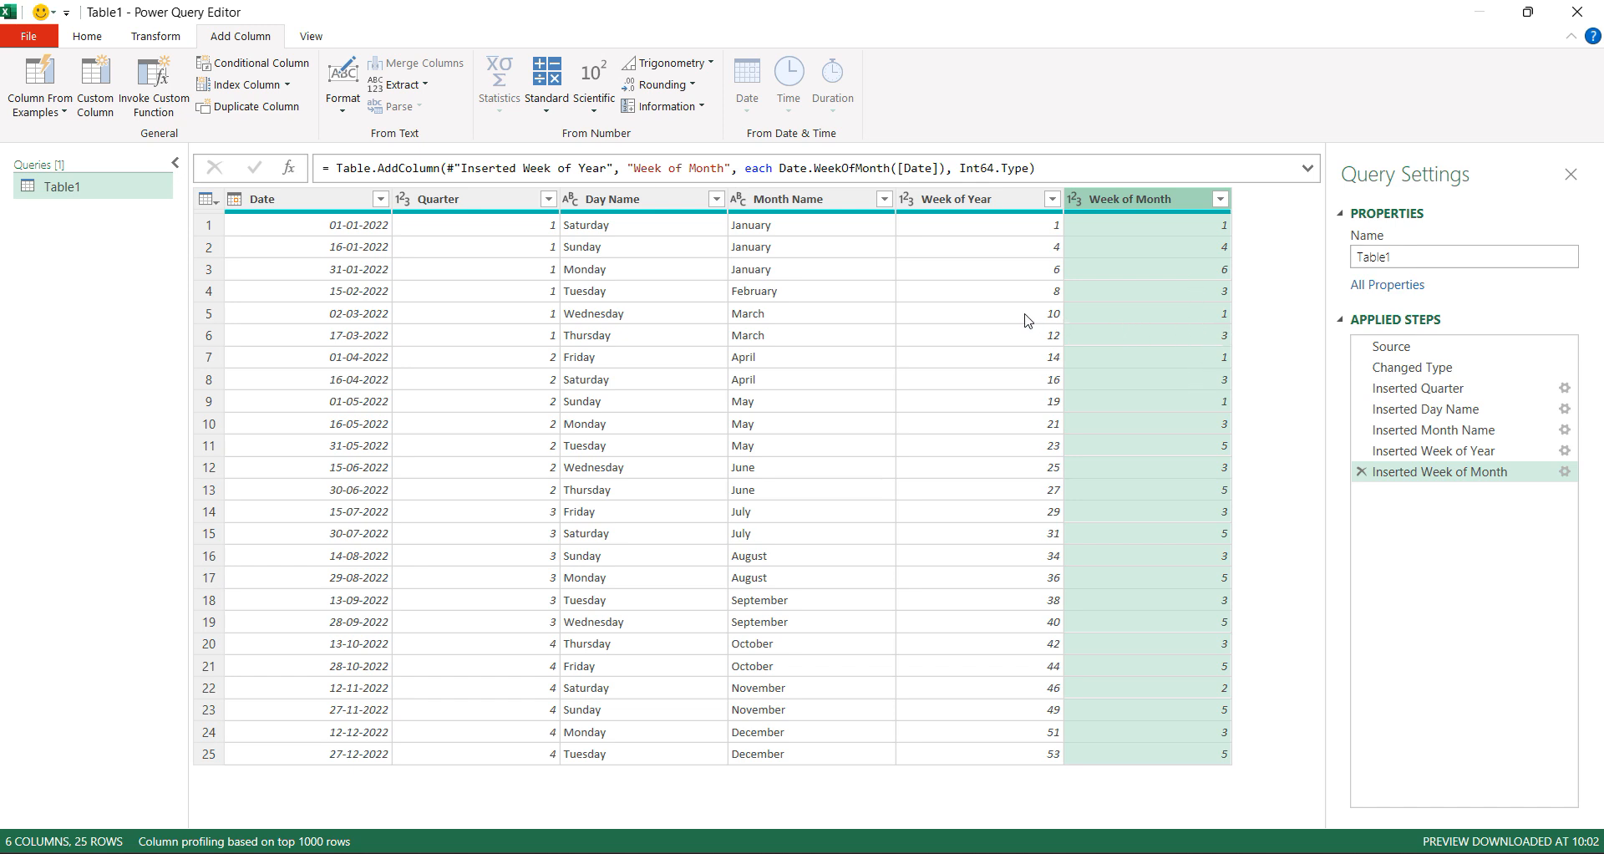
{"action": "left_click", "coordinate": [1182, 322]}
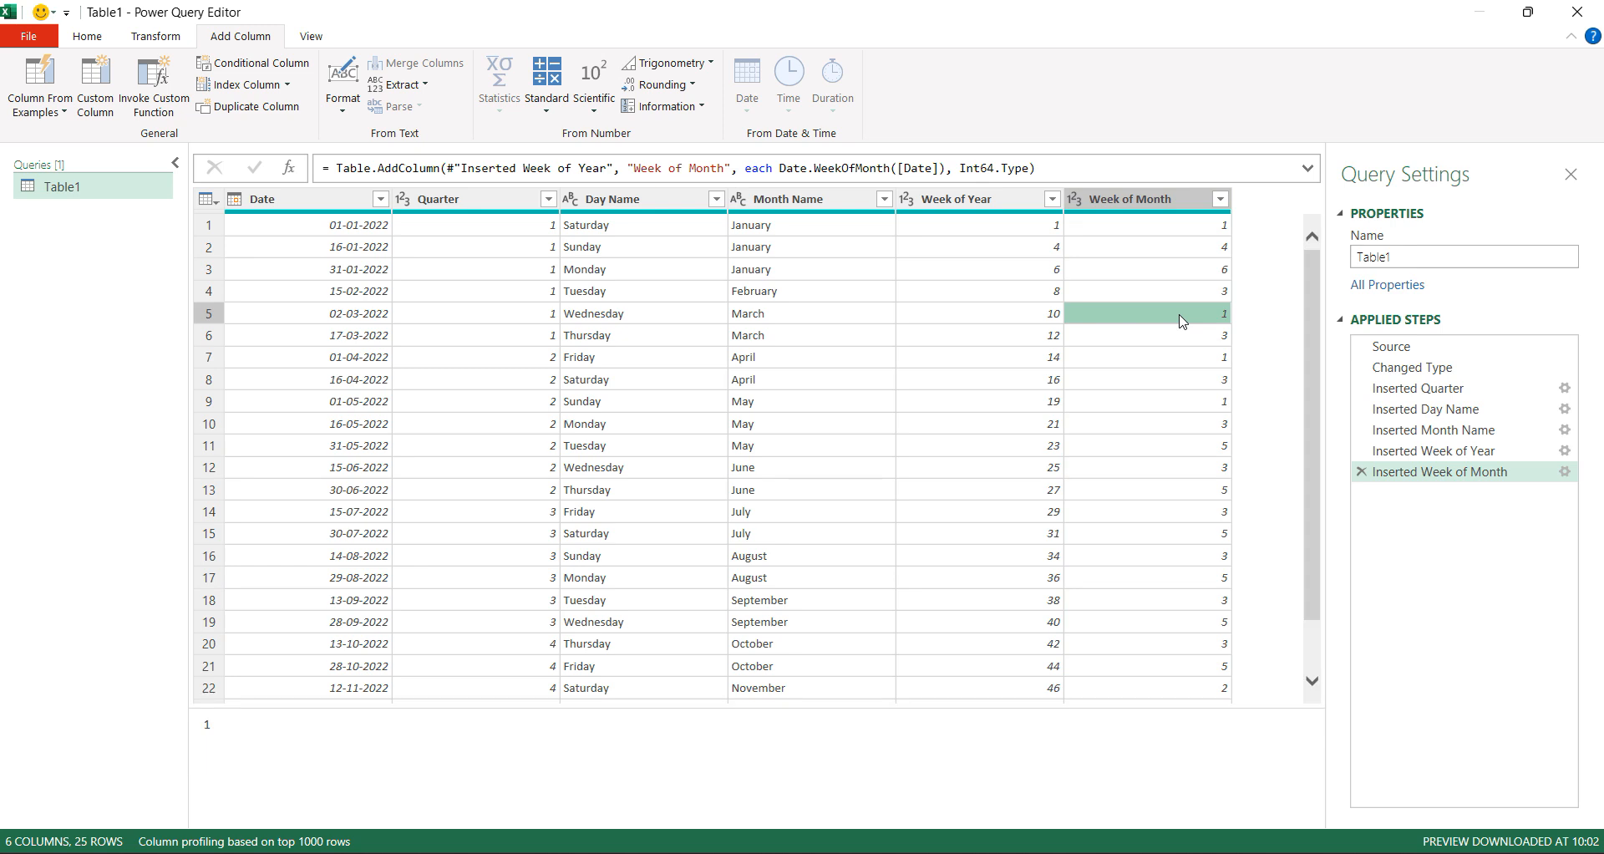
{"action": "left_click", "coordinate": [321, 200]}
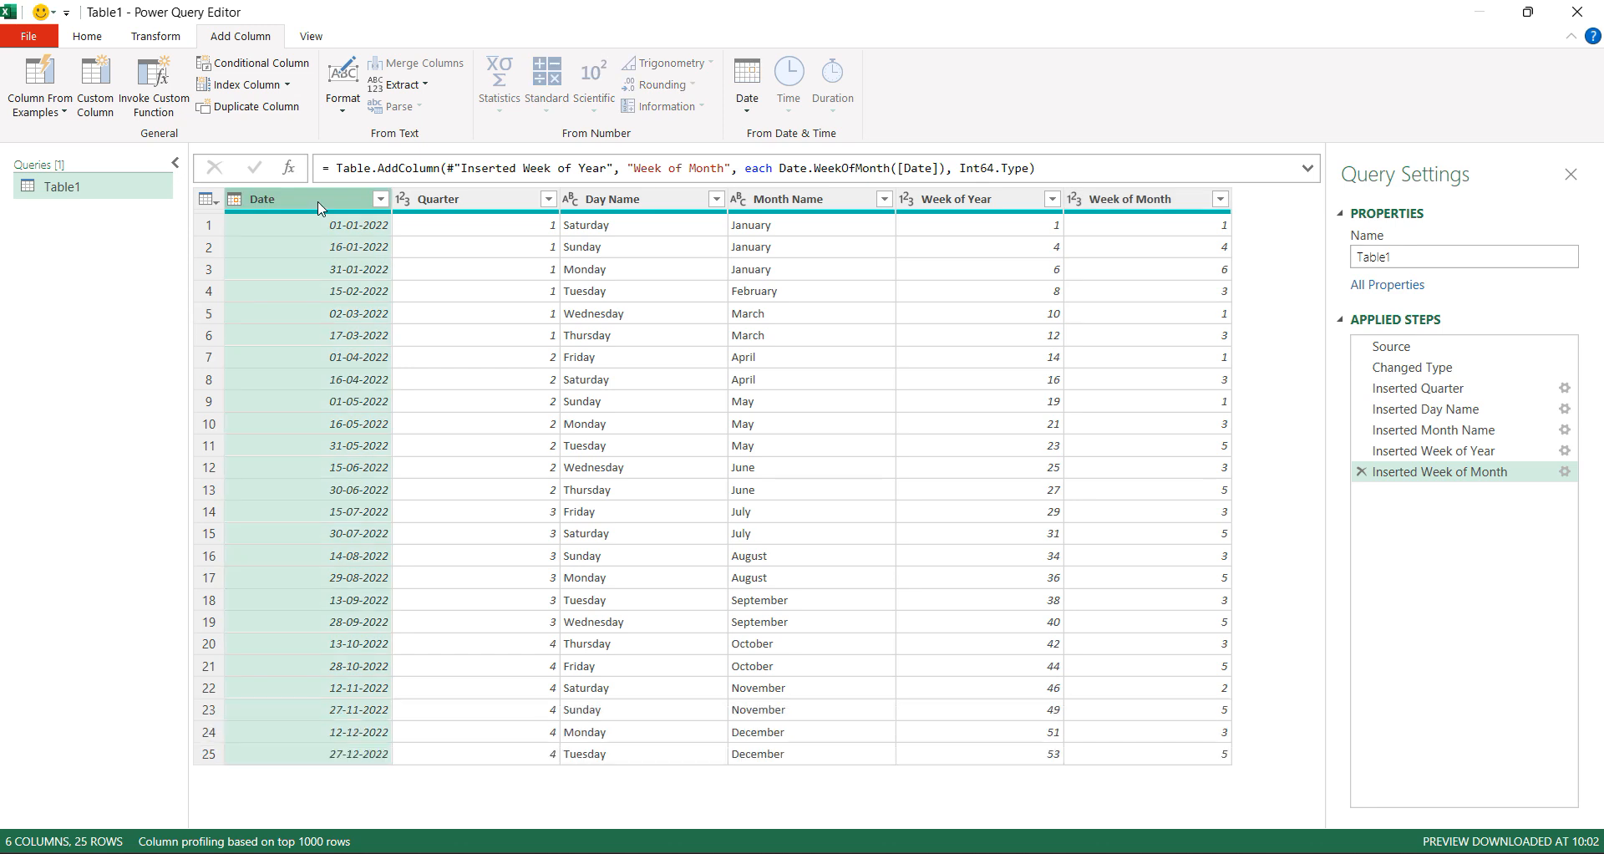
Close the query and load it as a table to cell O2 of the existing Date Extractions worksheet.
{"action": "left_click", "coordinate": [93, 42]}
{"action": "left_click", "coordinate": [39, 113]}
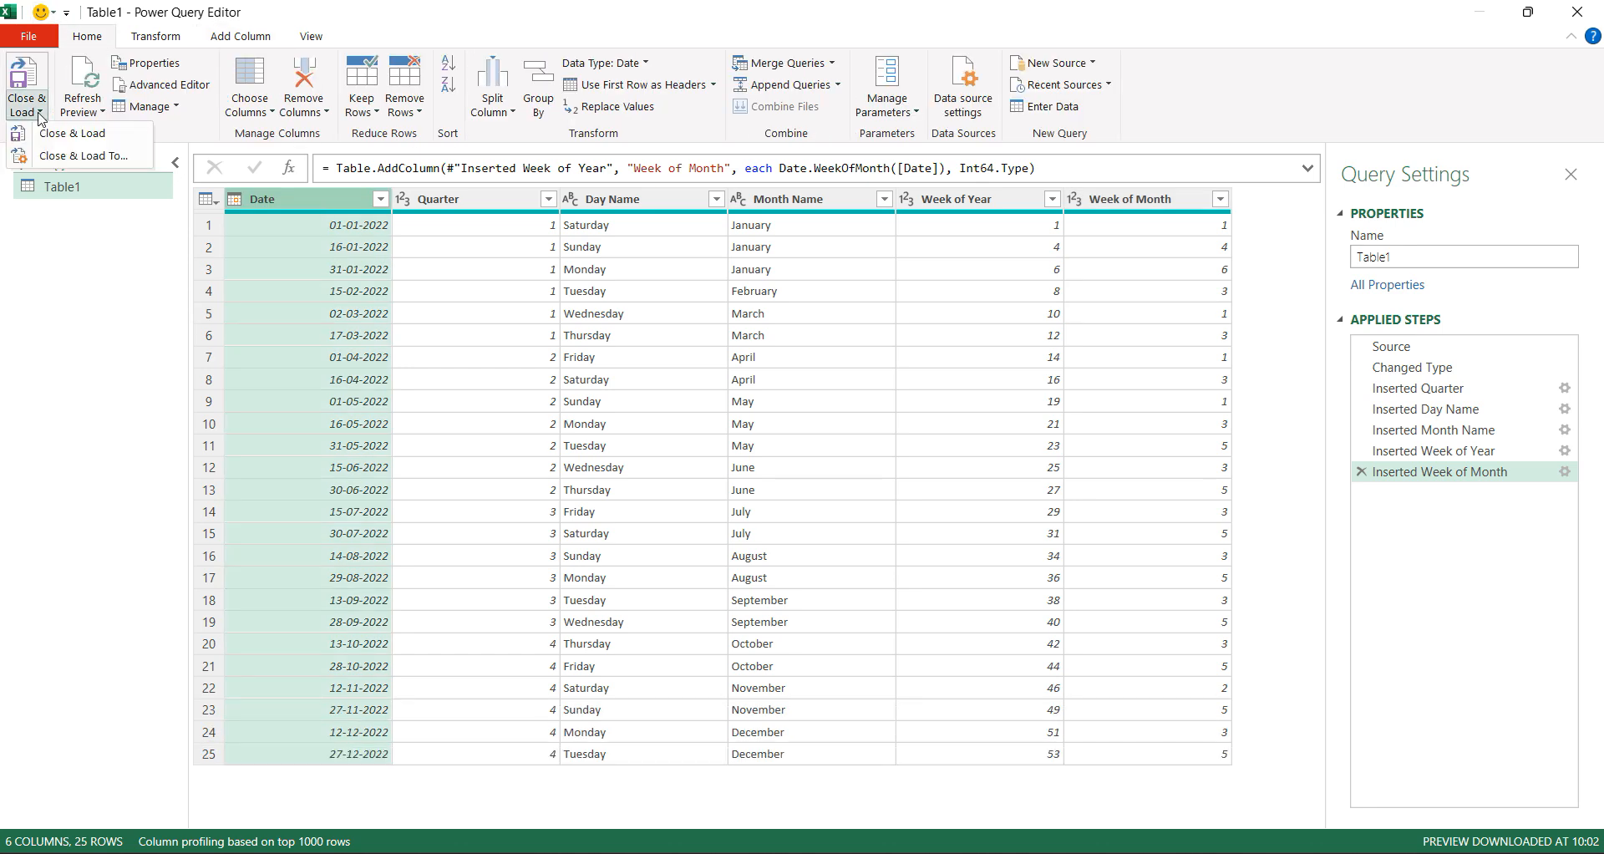
{"action": "left_click", "coordinate": [84, 157]}
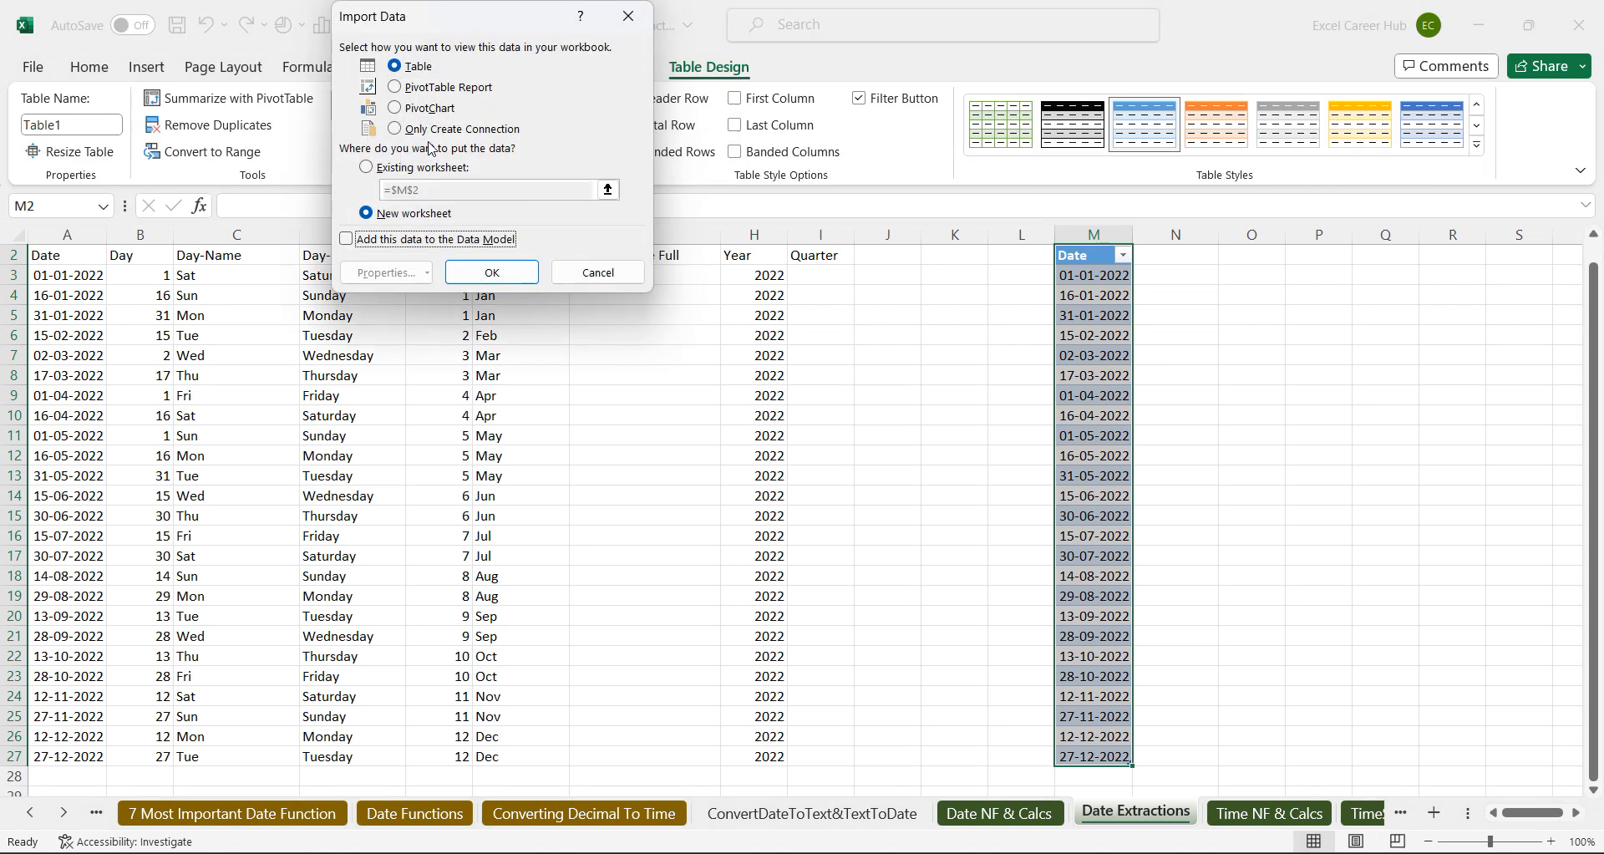
{"action": "left_click", "coordinate": [372, 169]}
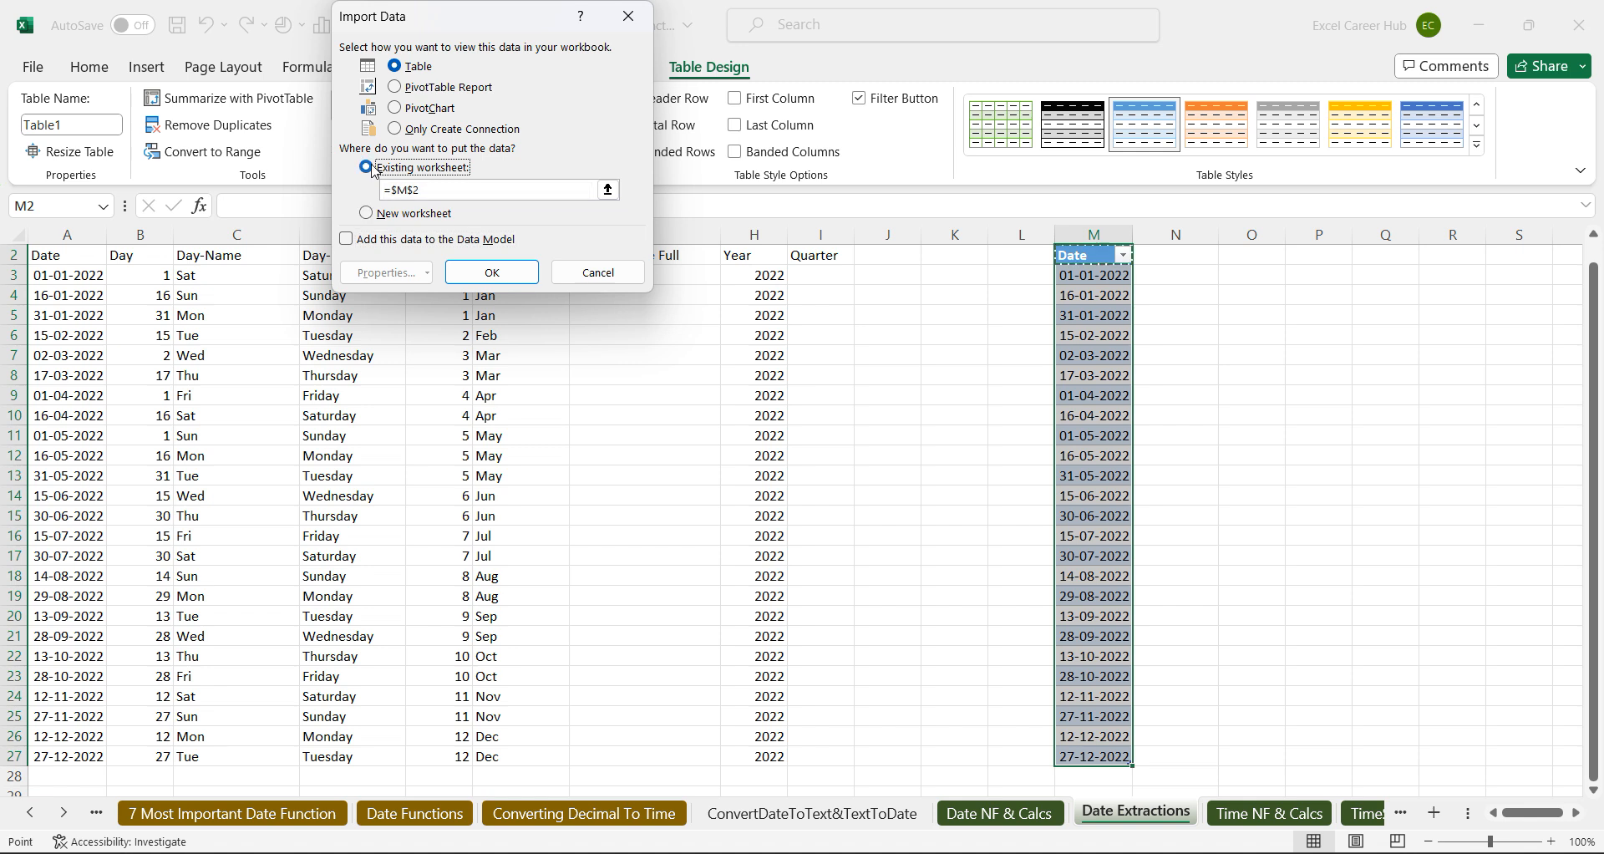
{"action": "left_click", "coordinate": [454, 190]}
{"action": "left_click_drag", "start_coordinate": [453, 191], "coordinate": [345, 192]}
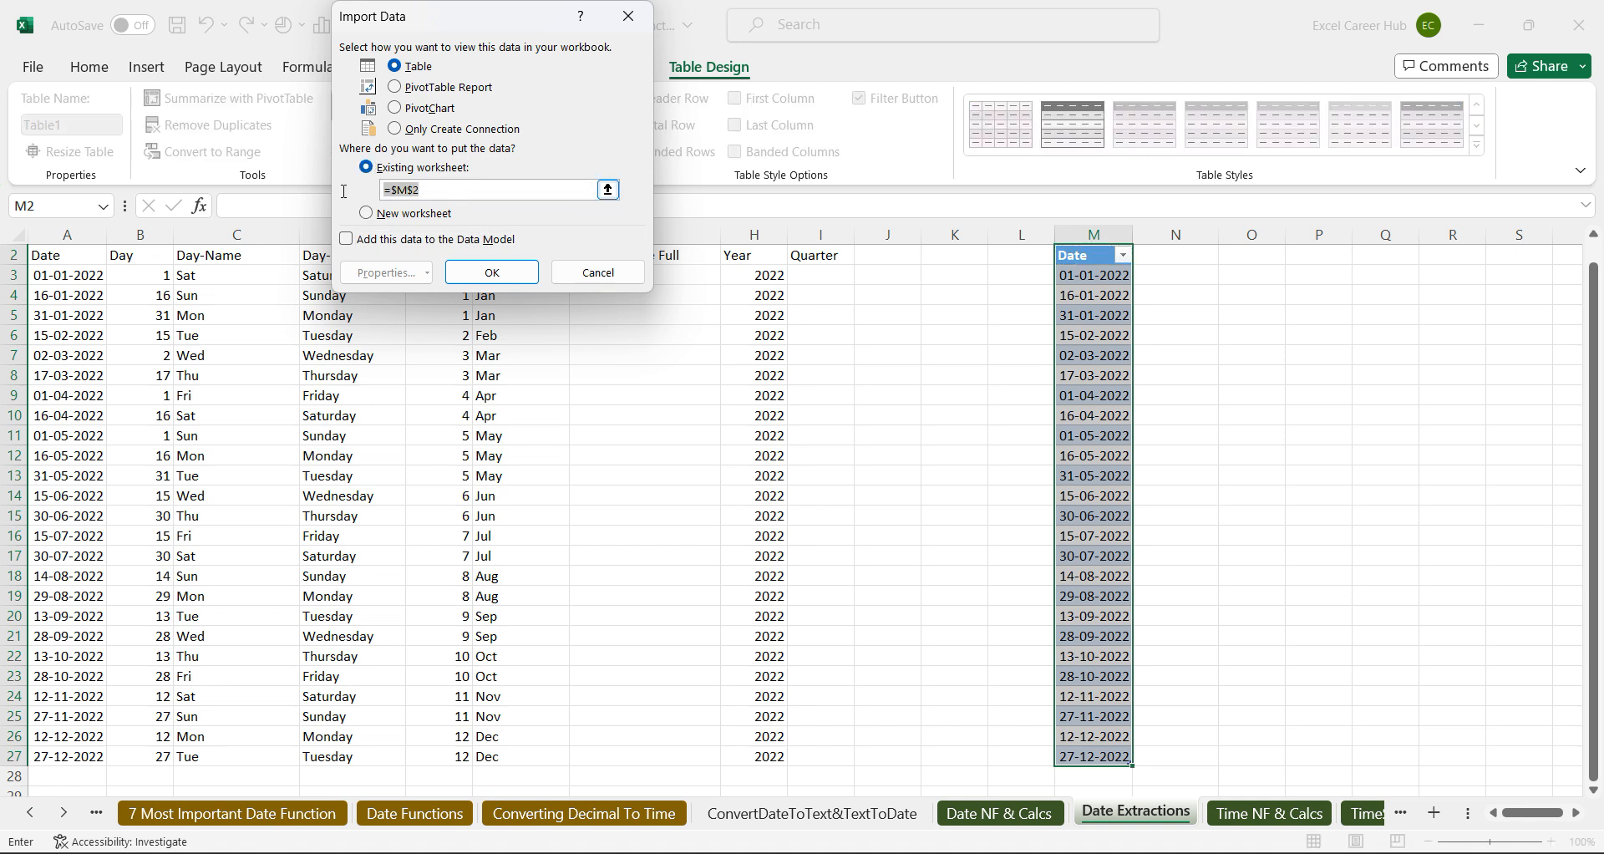
{"action": "left_click", "coordinate": [1269, 251]}
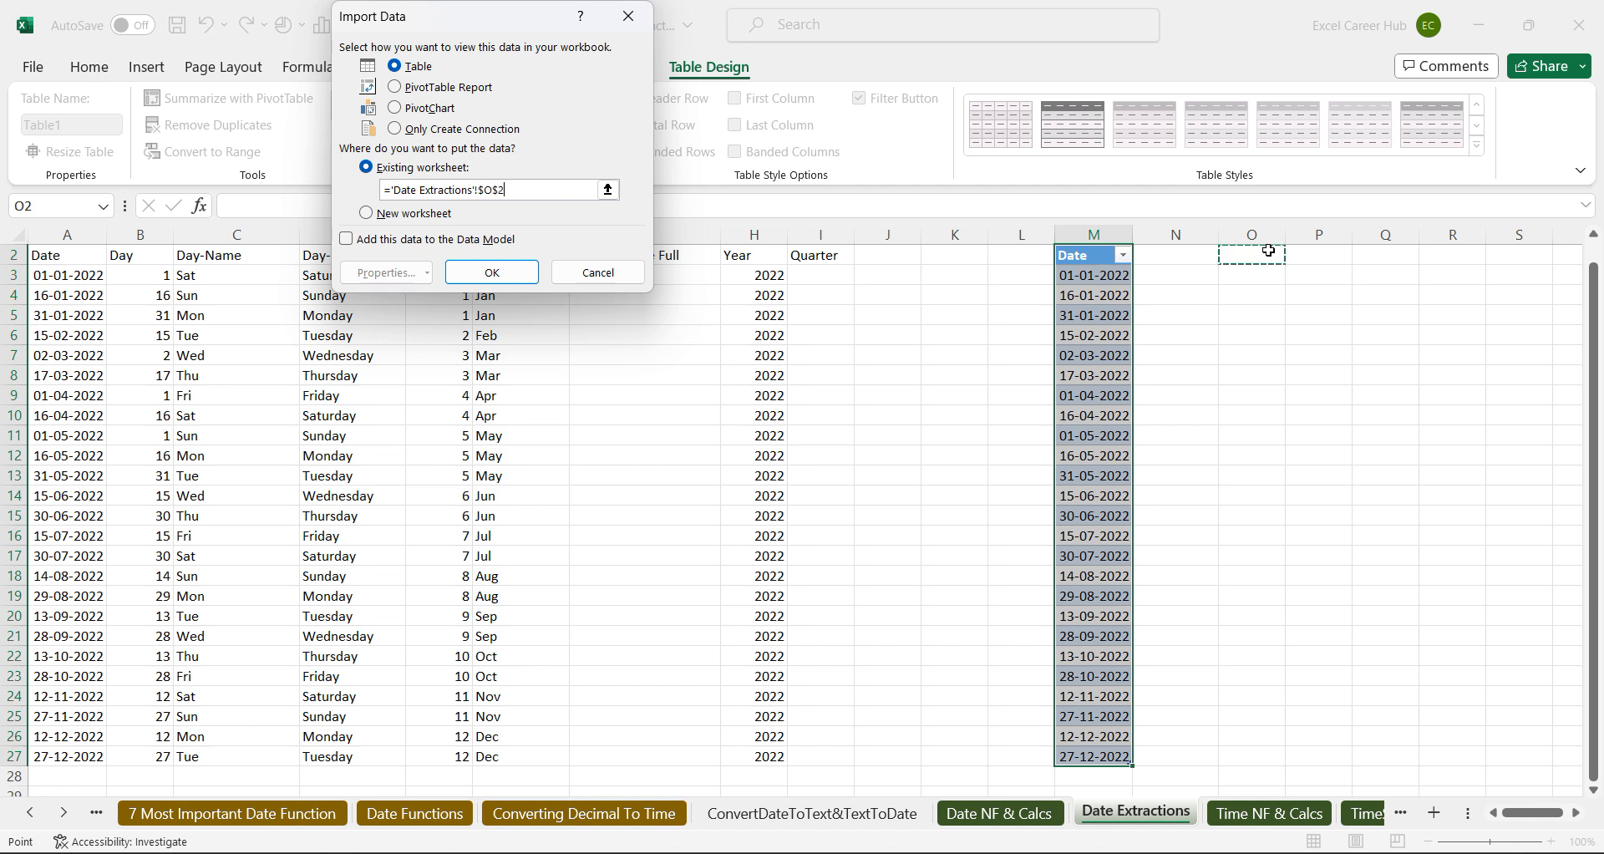
{"action": "left_click", "coordinate": [492, 272]}
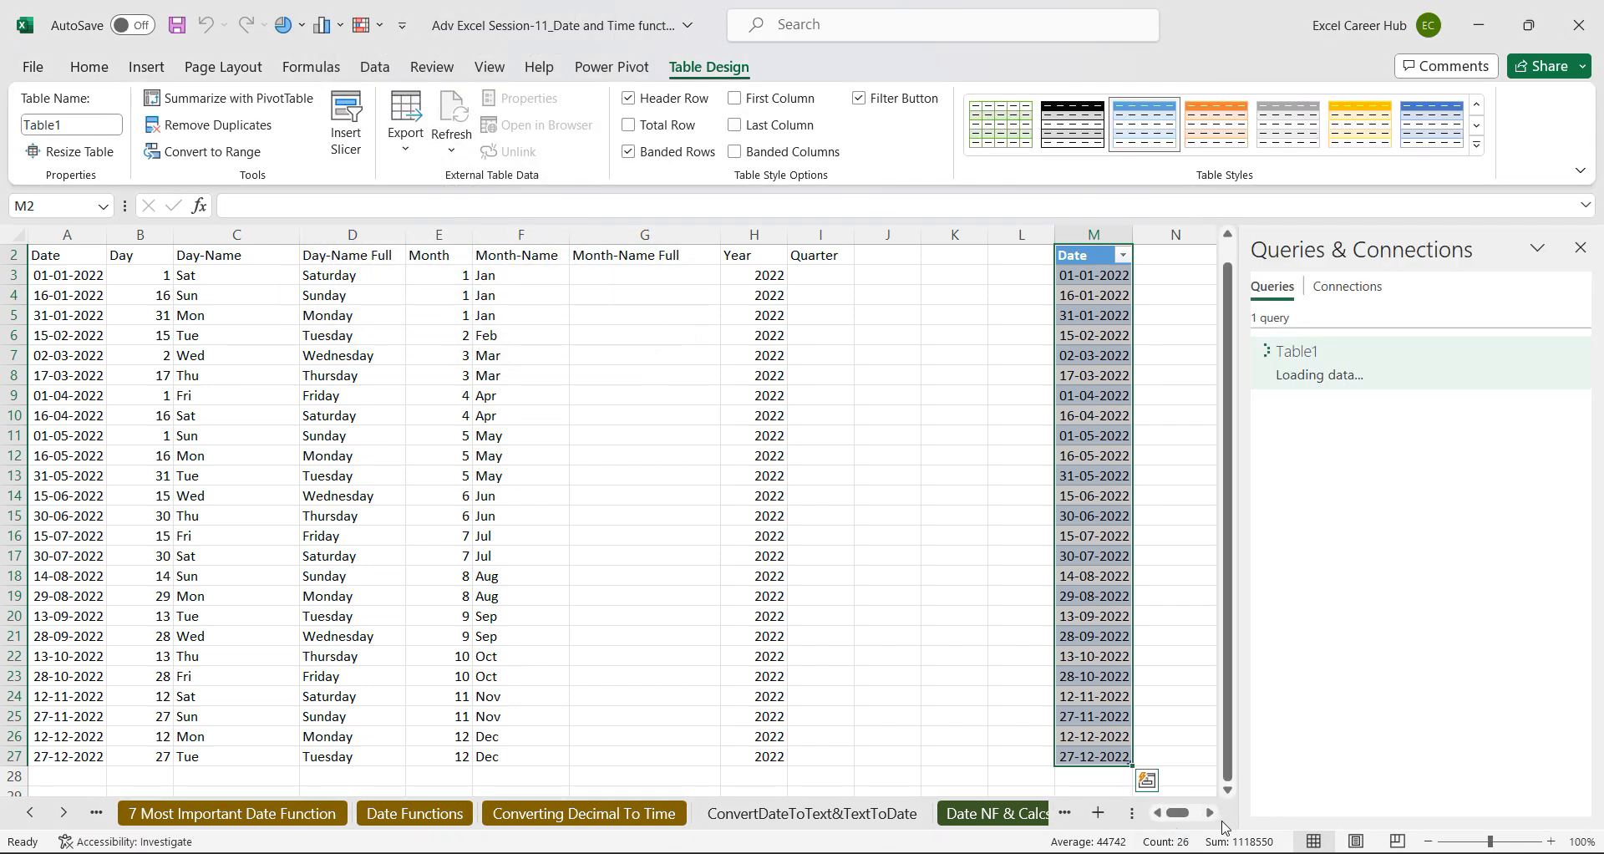
Add 01-01-2023 in M28 below the source Date table and fill the daily series down to M33.
{"action": "left_click", "coordinate": [1211, 813]}
{"action": "left_click", "coordinate": [1210, 813]}
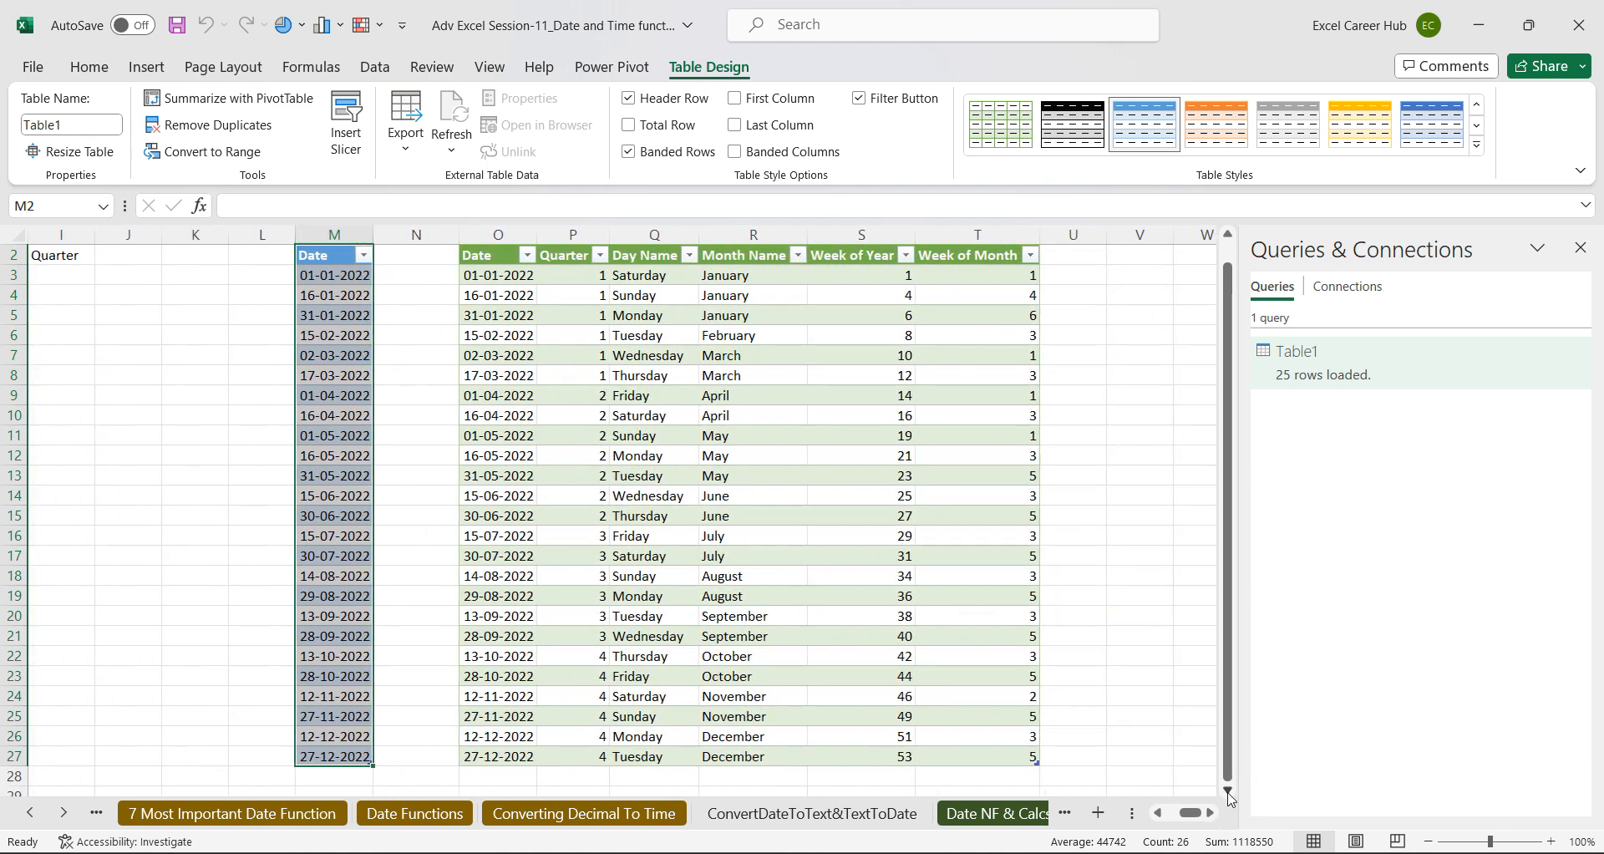
{"action": "left_click", "coordinate": [1228, 790]}
{"action": "left_click", "coordinate": [1229, 792]}
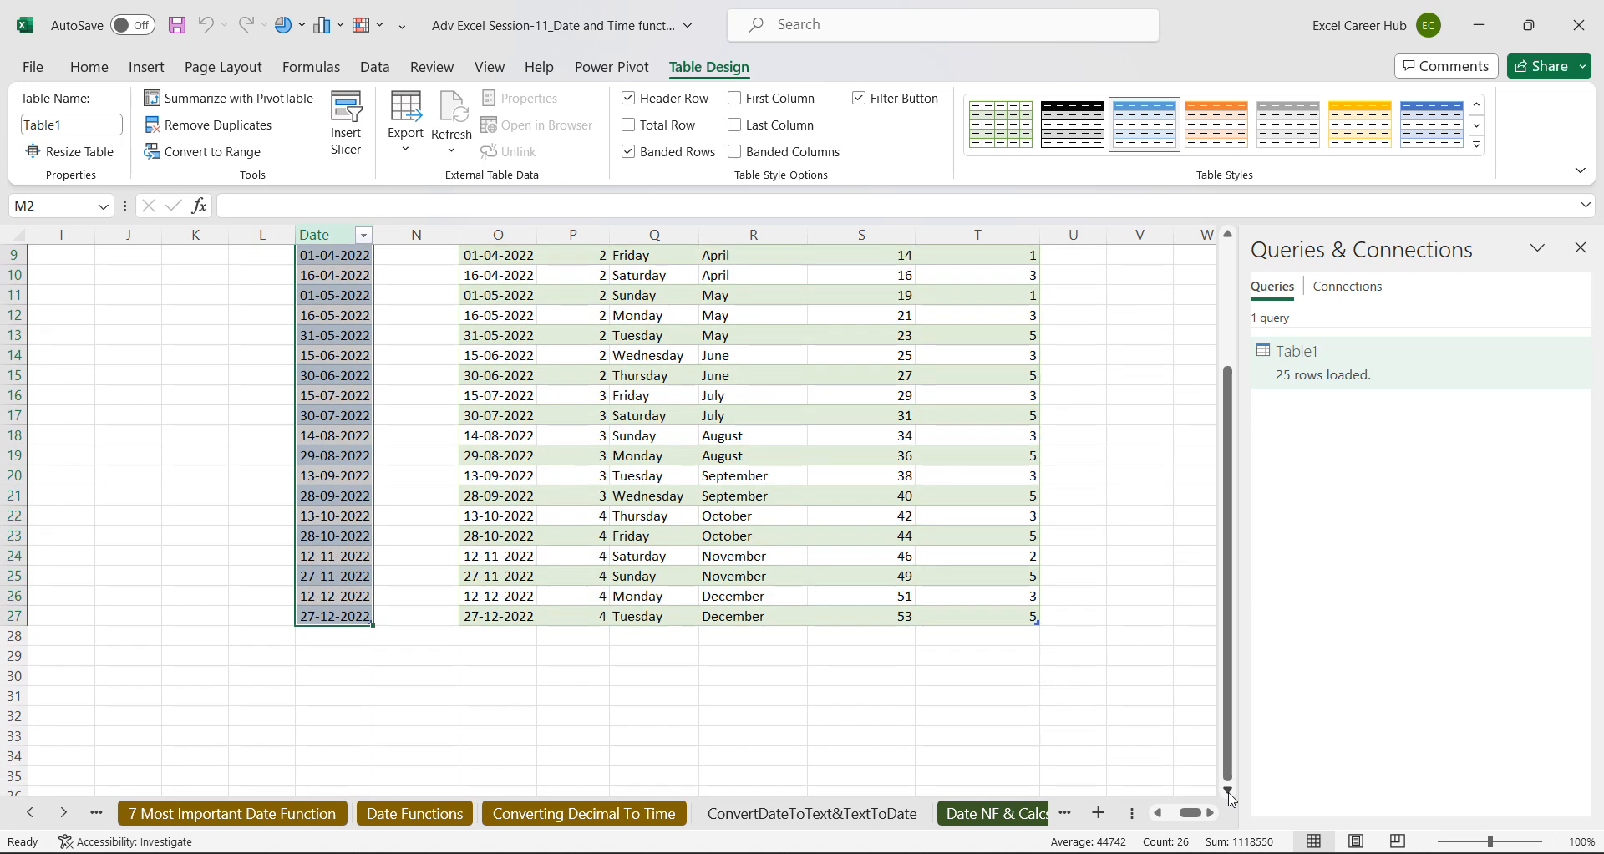
{"action": "left_click", "coordinate": [330, 640]}
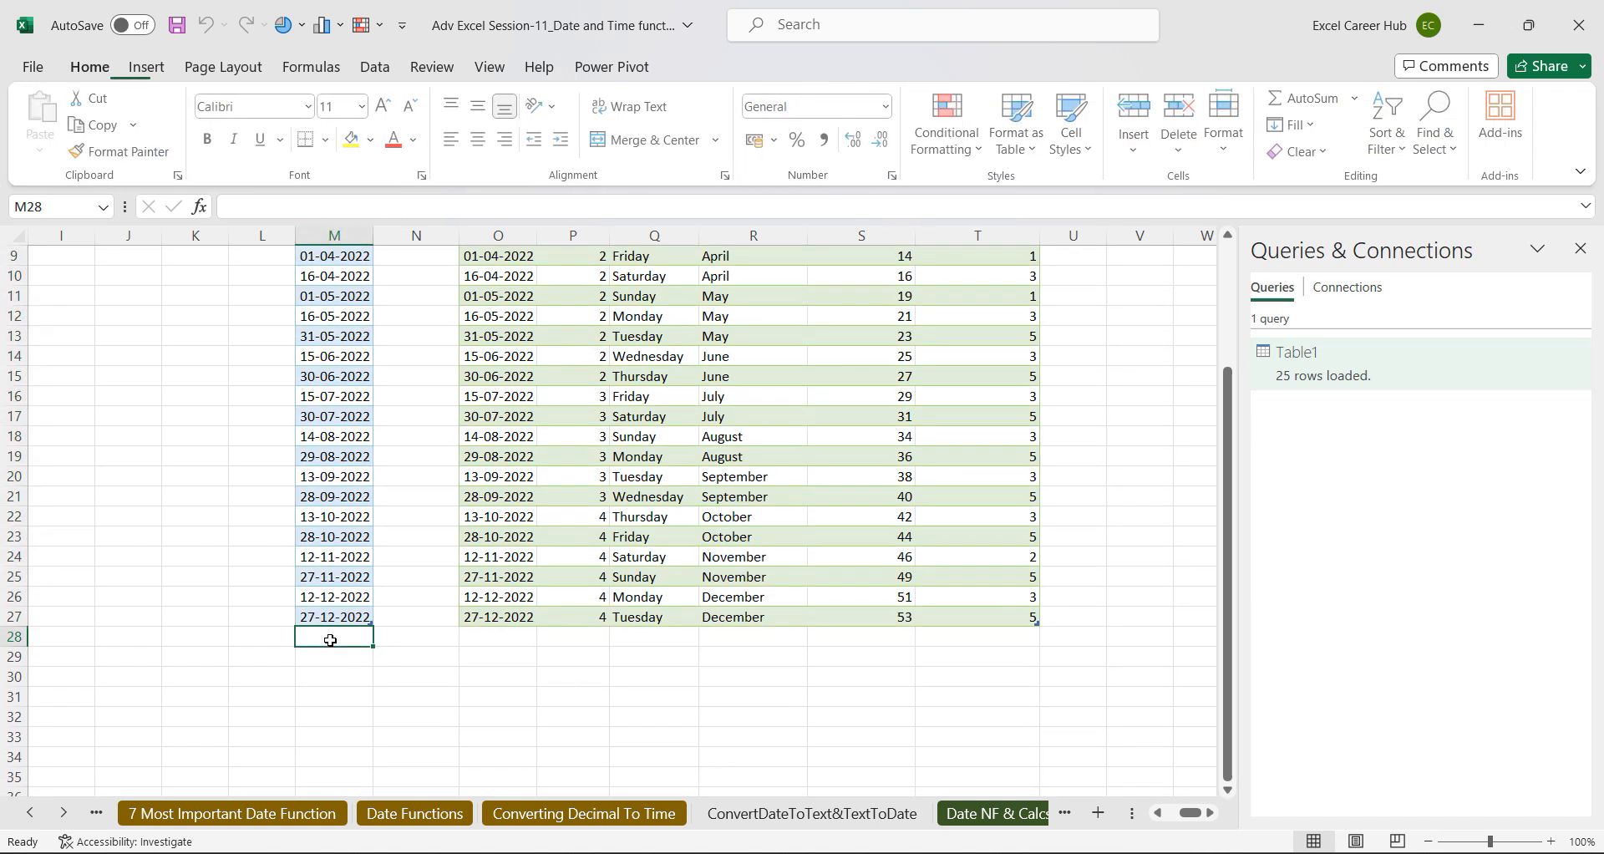
{"action": "type", "text": "01-0"}
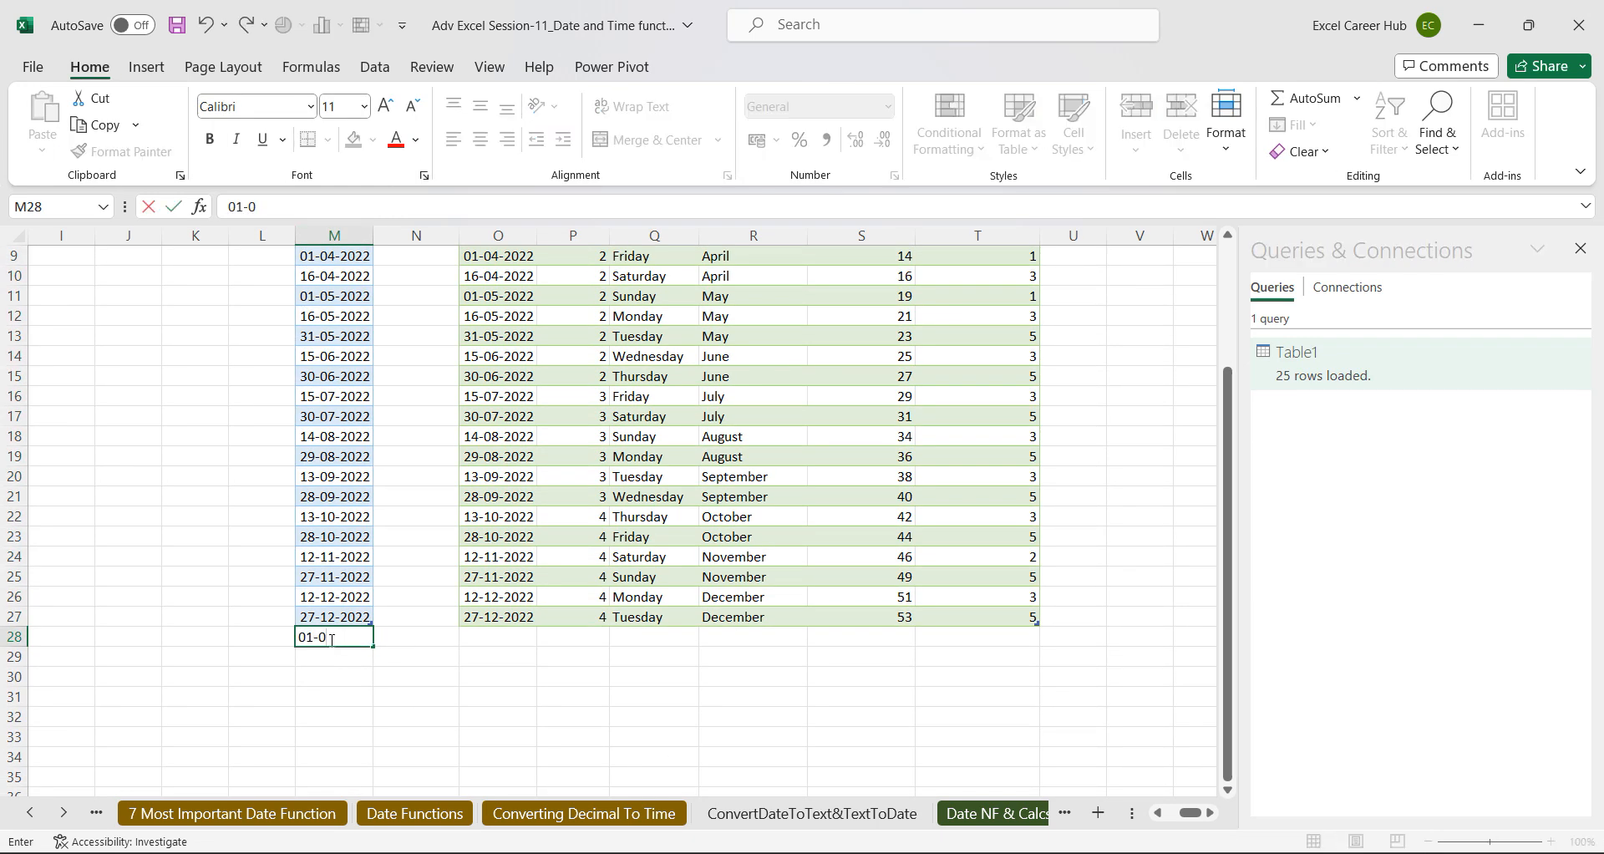
{"action": "type", "text": "1-2023"}
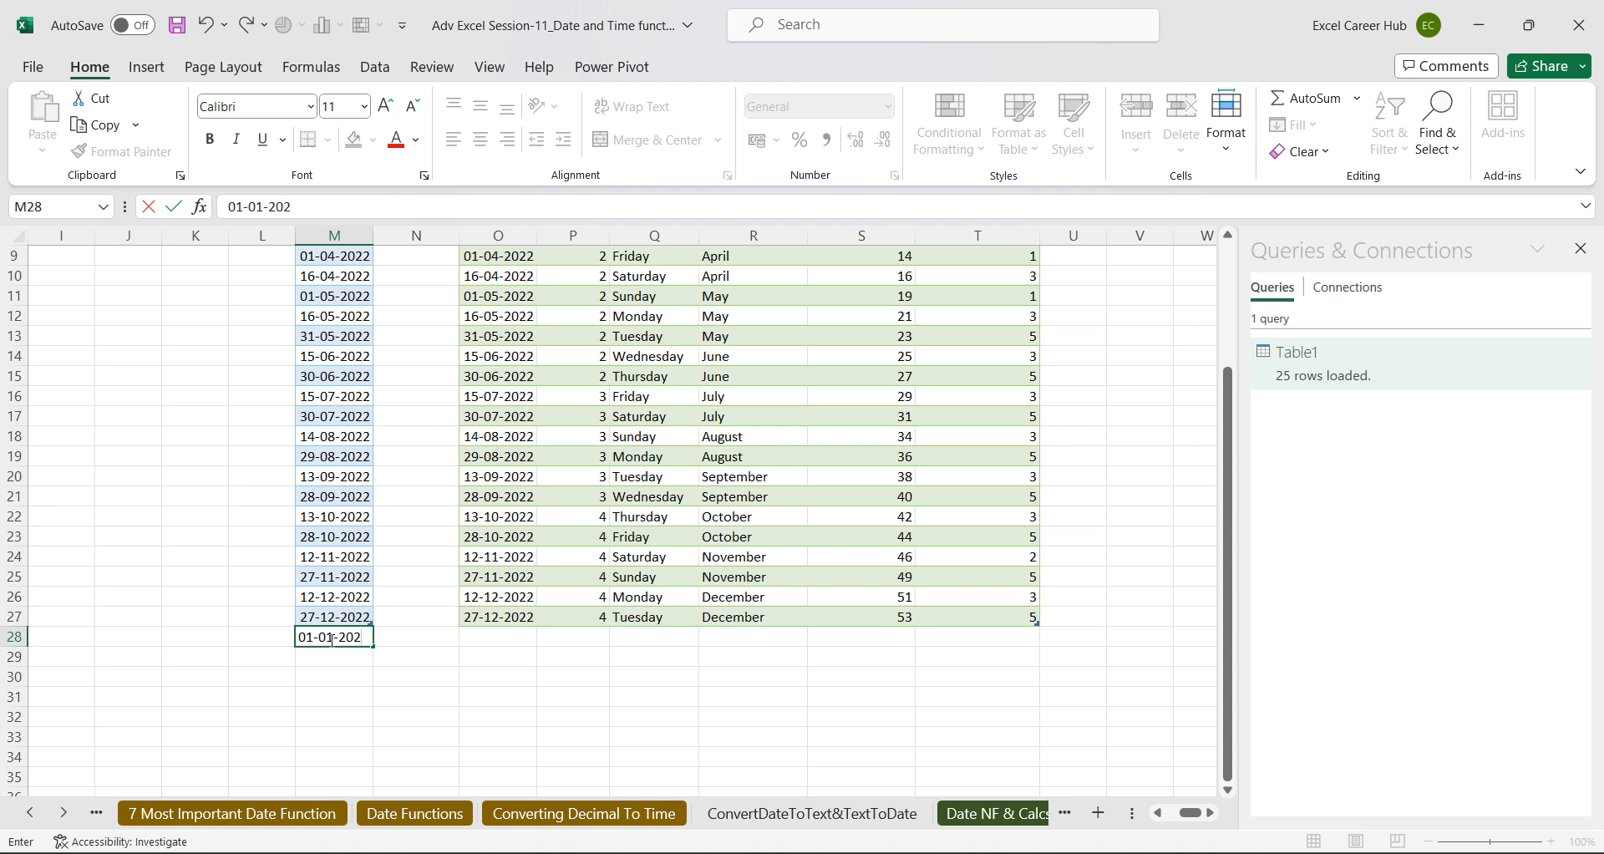
{"action": "left_click", "coordinate": [400, 672]}
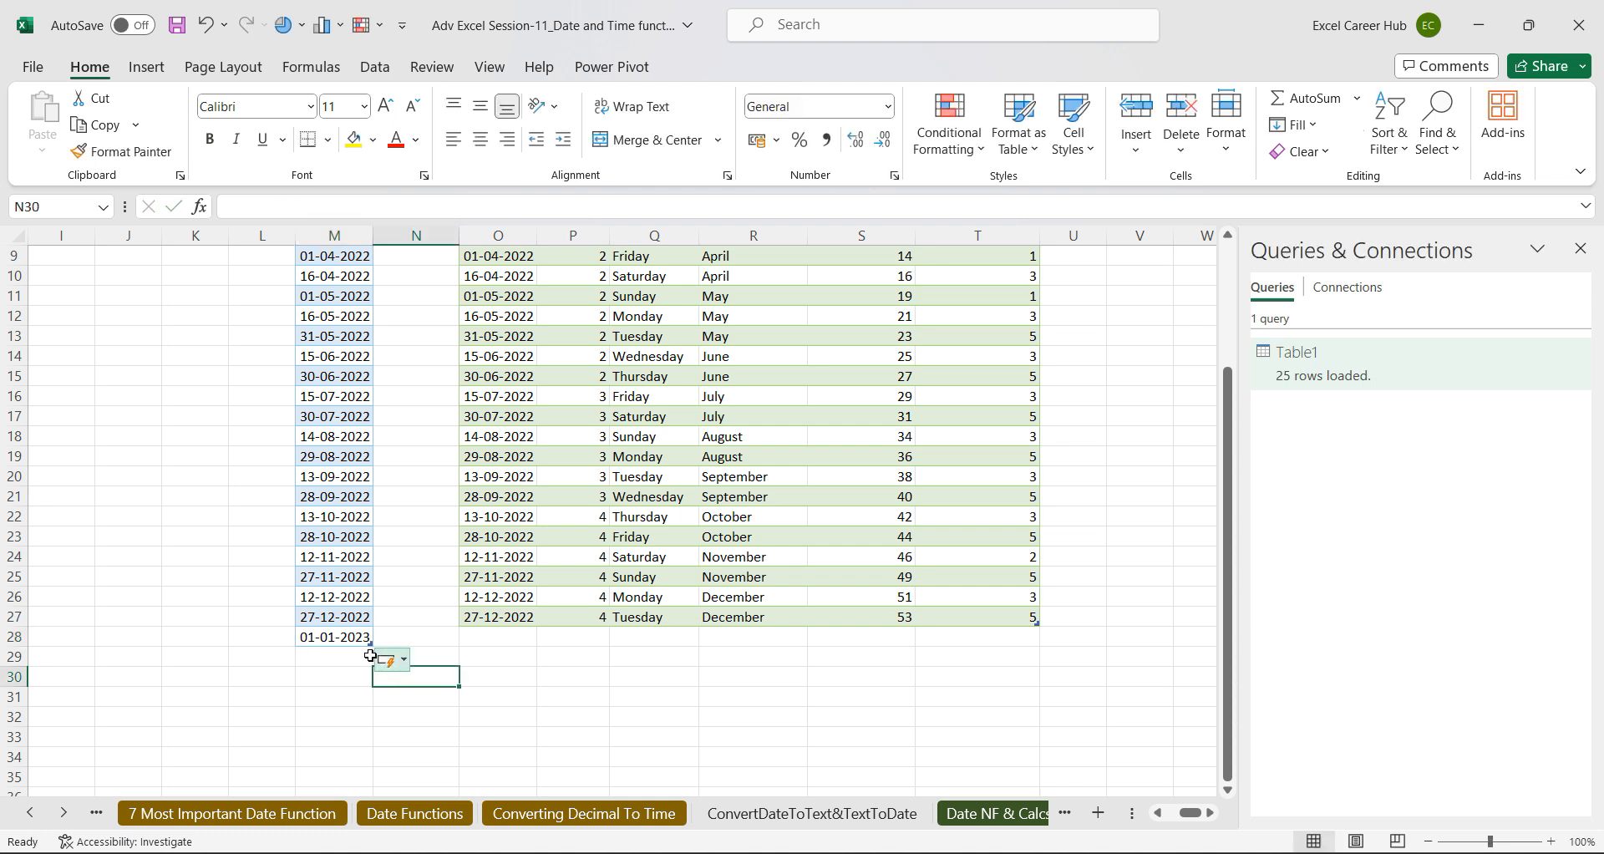
{"action": "left_click", "coordinate": [346, 640]}
{"action": "left_click_drag", "start_coordinate": [376, 644], "coordinate": [355, 757]}
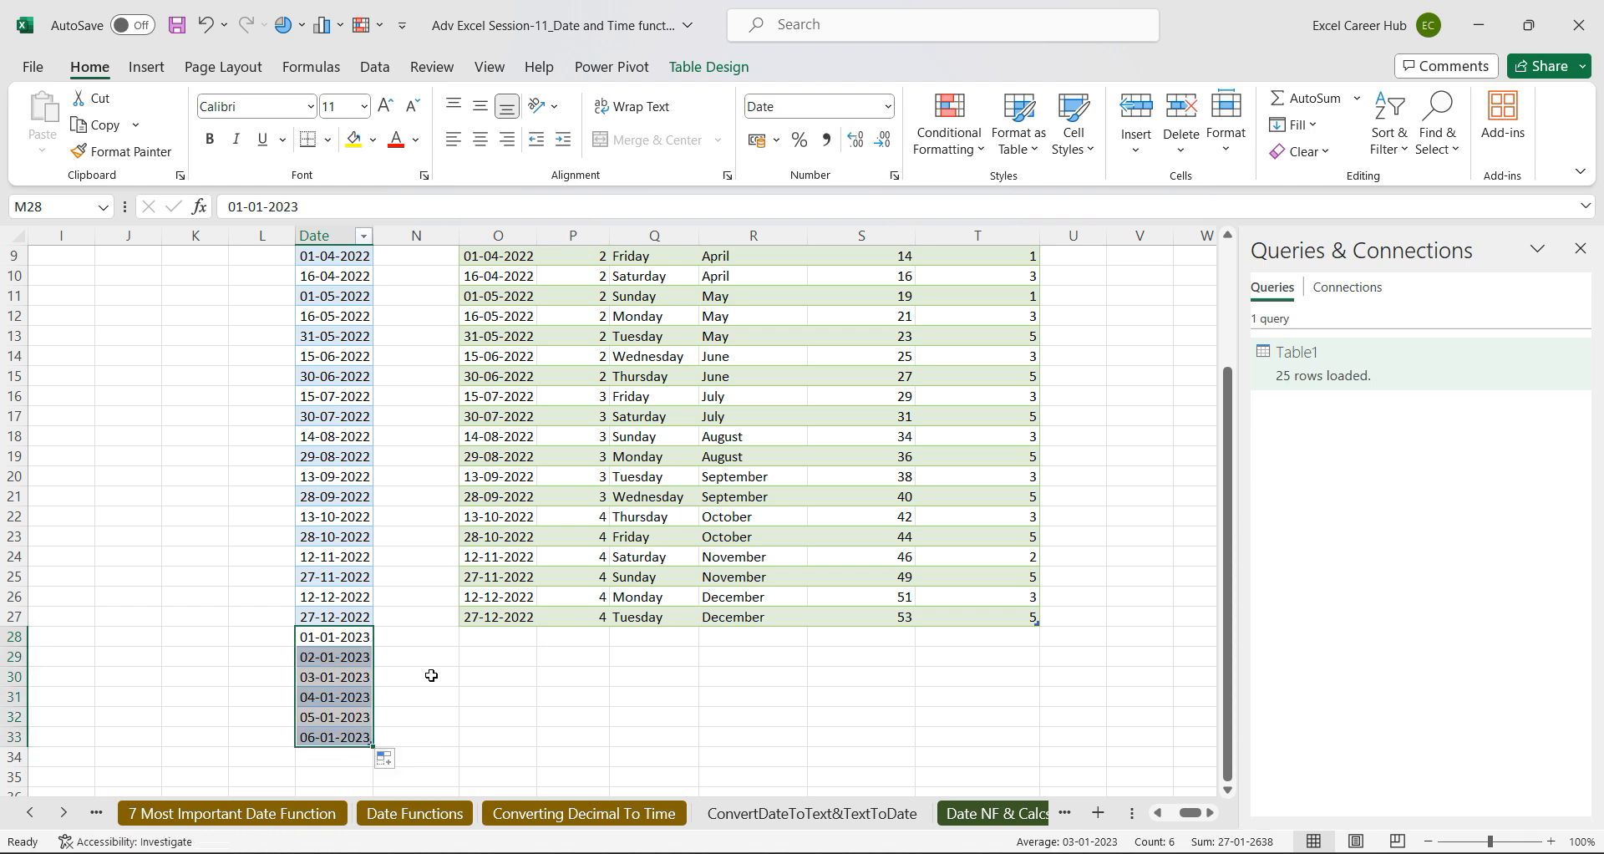
Refresh the query output table so it picks up the newly added source dates.
{"action": "left_click", "coordinate": [508, 616]}
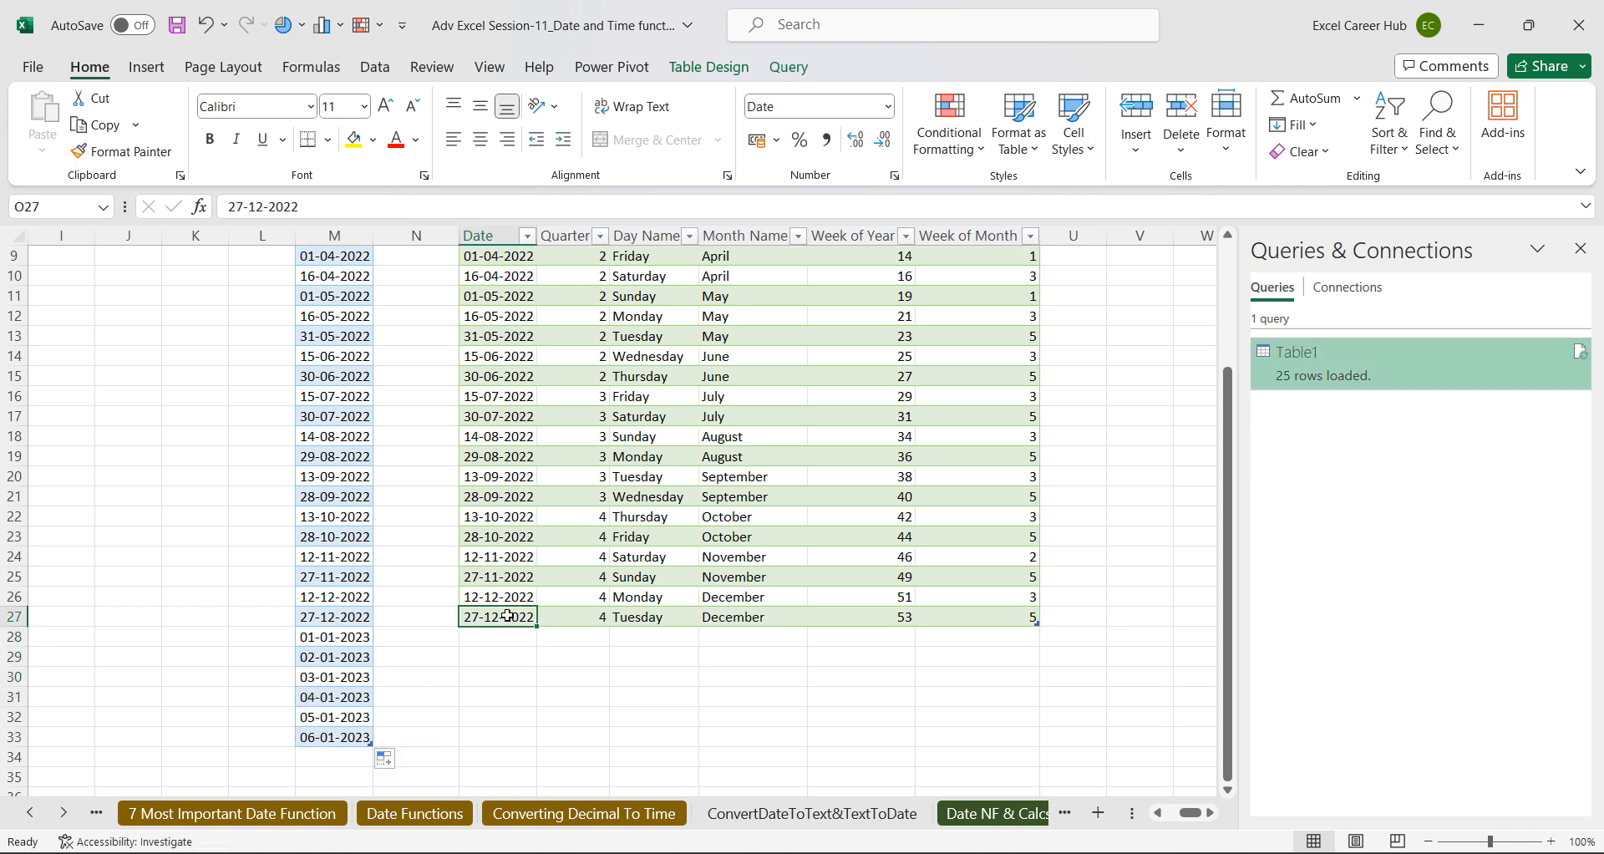
{"action": "right_click", "coordinate": [508, 616]}
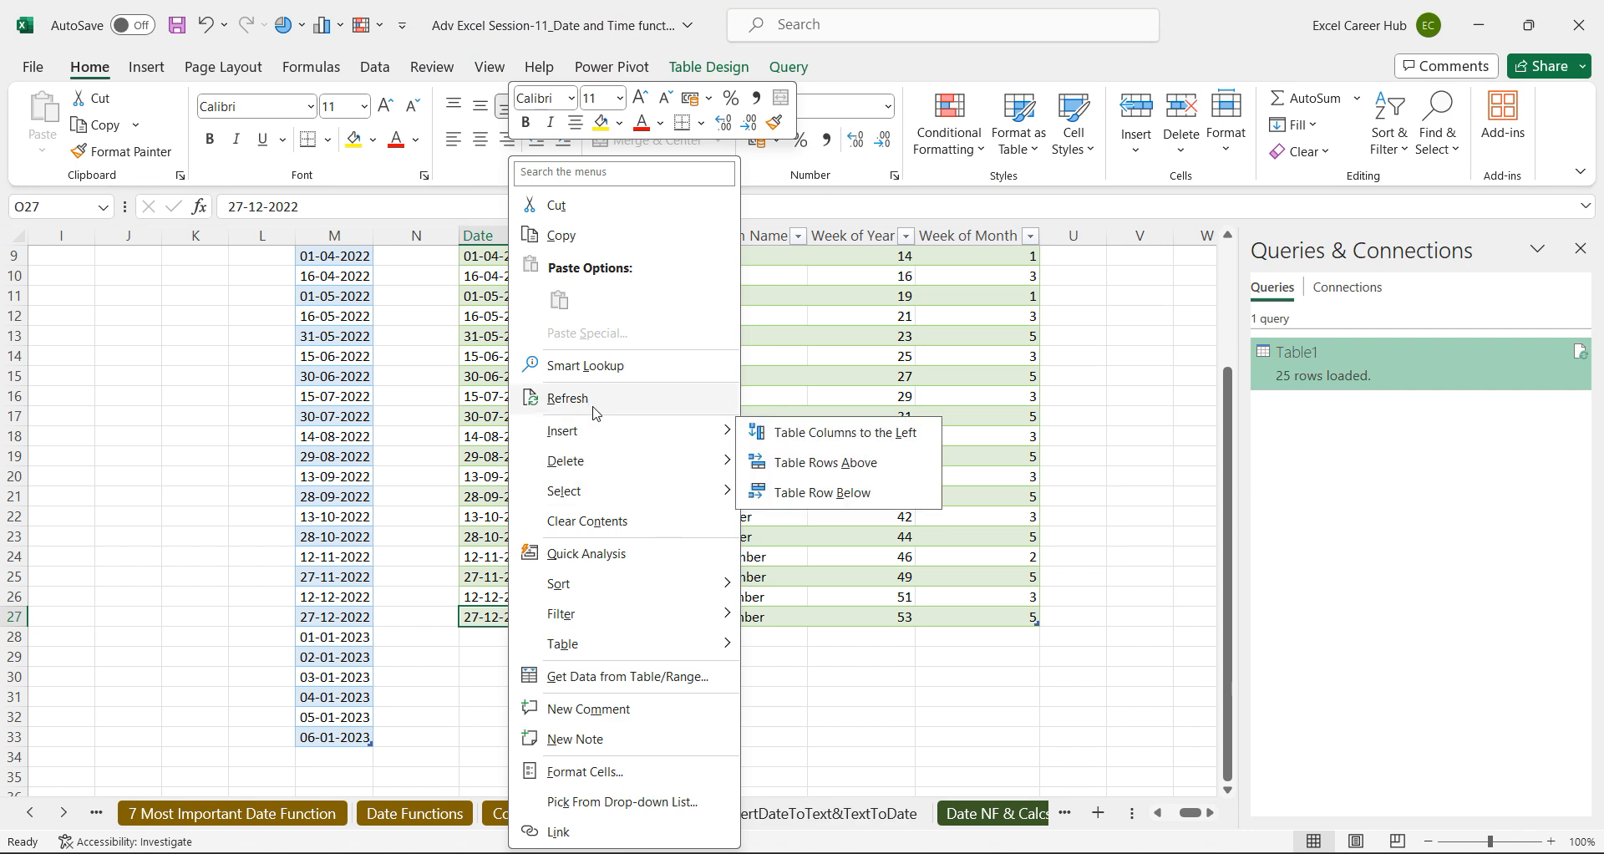
{"action": "left_click", "coordinate": [568, 398]}
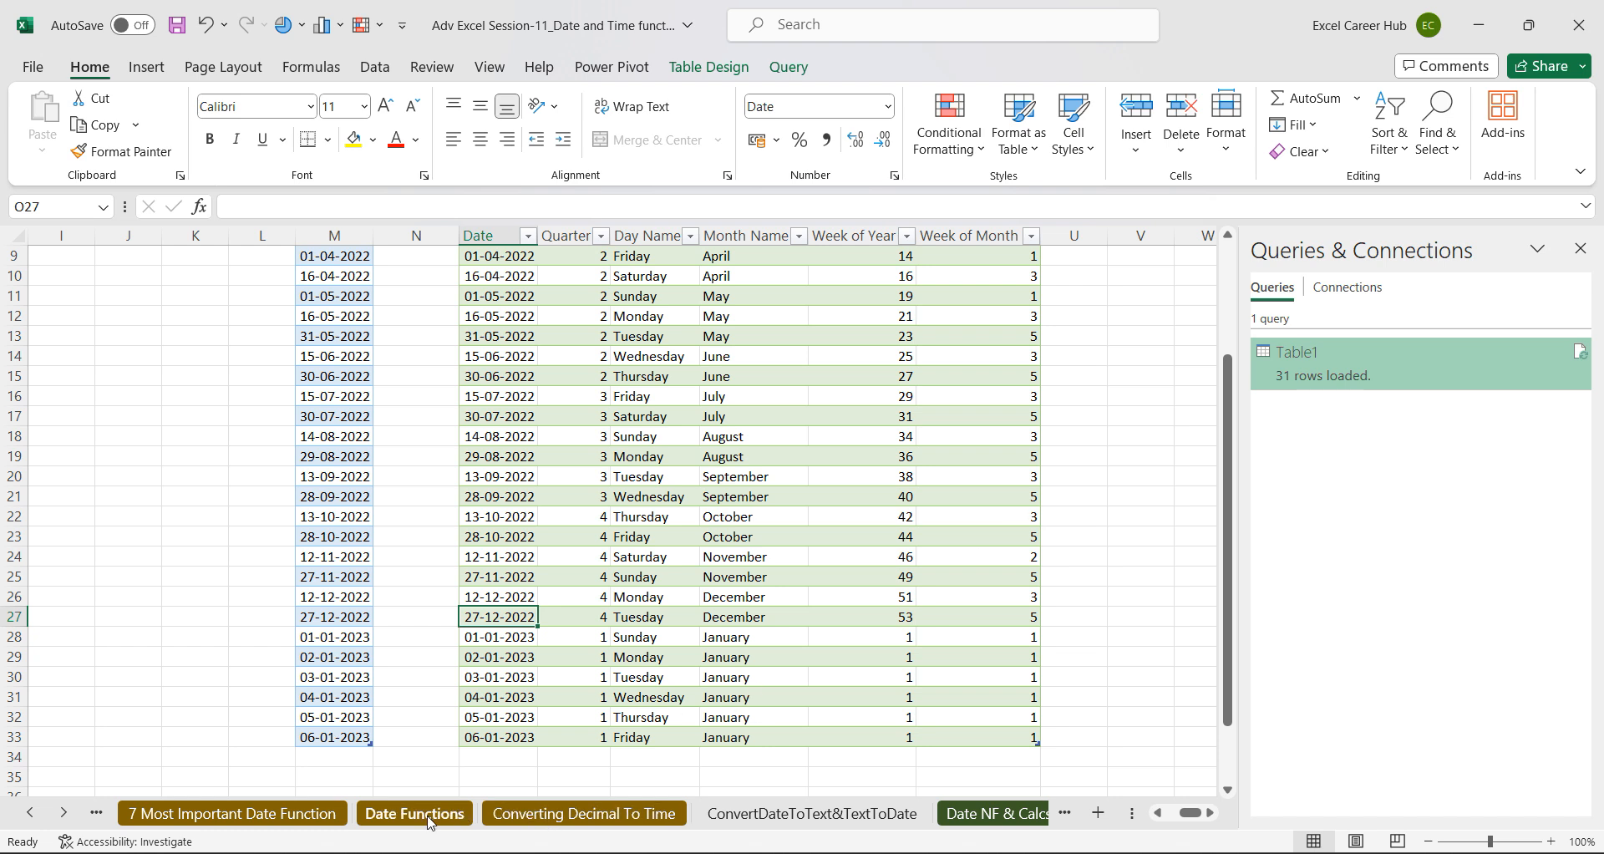
Switch to the Time NF & Calcs worksheet.
{"action": "left_click", "coordinate": [543, 815]}
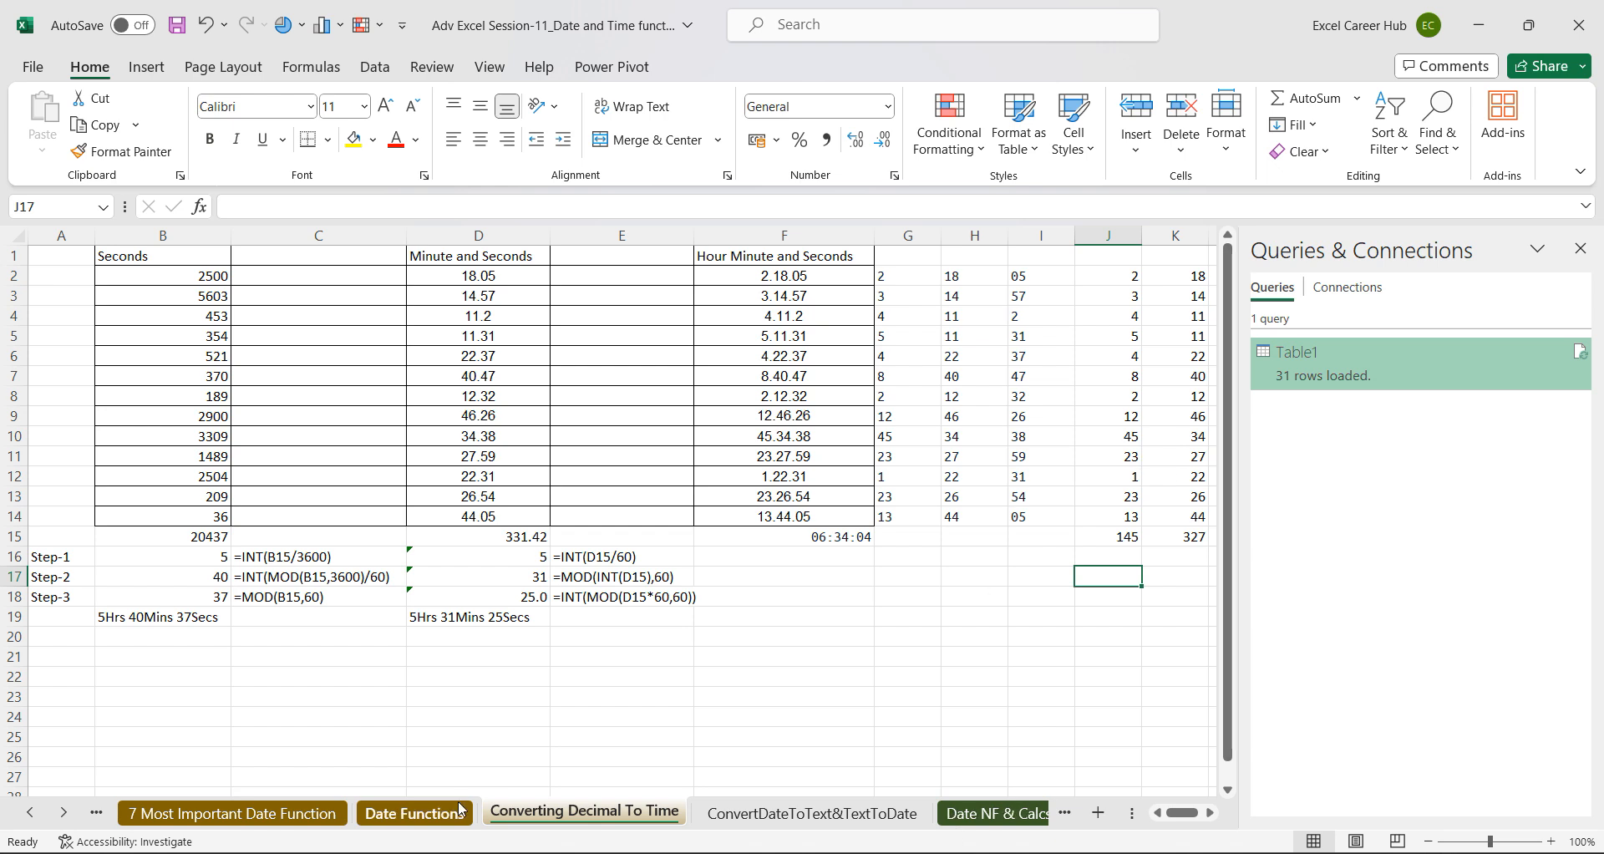
{"action": "left_click", "coordinate": [991, 813]}
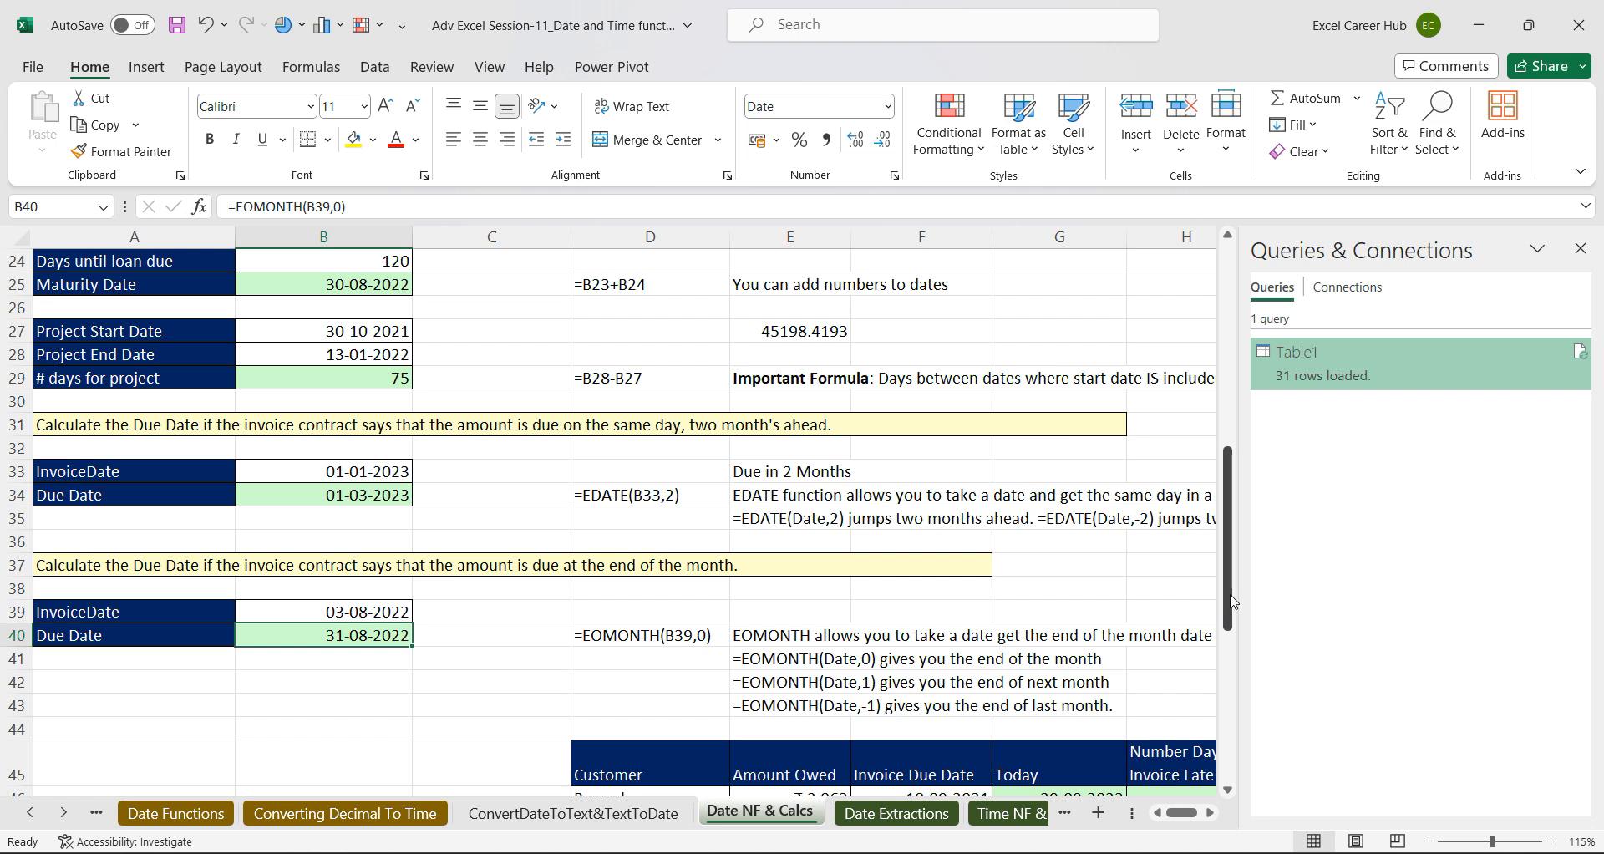
{"action": "left_click", "coordinate": [62, 813]}
{"action": "left_click", "coordinate": [62, 813]}
{"action": "left_click", "coordinate": [62, 813]}
{"action": "left_click", "coordinate": [449, 815]}
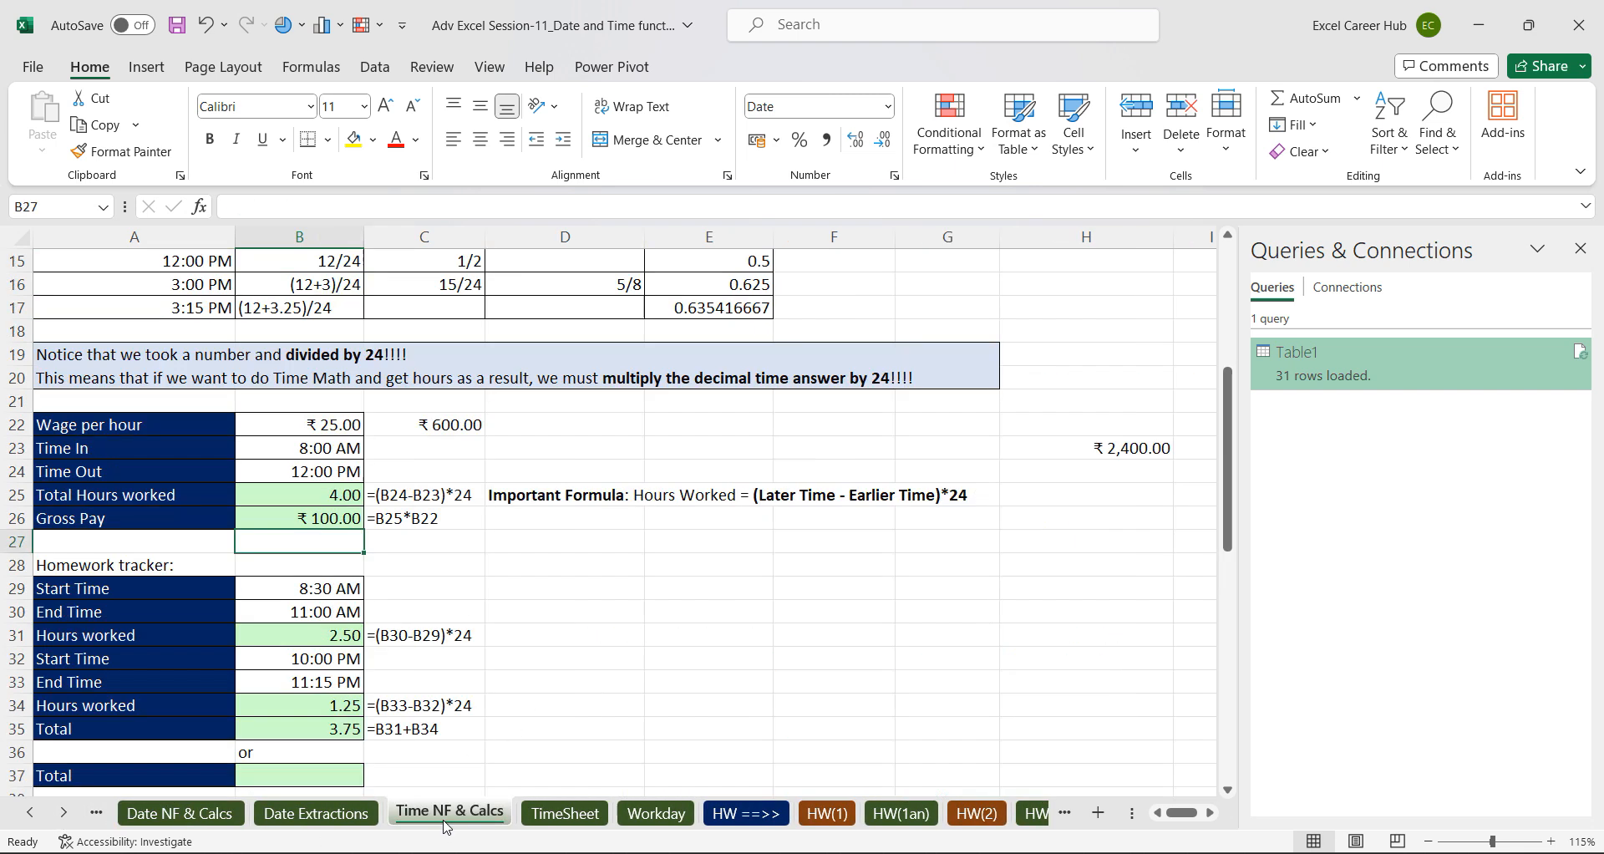
Enter 12 pm in cell G14 and apply the Number format to reveal its underlying decimal value.
{"action": "mouse_move", "coordinate": [1227, 619]}
{"action": "left_mouse_down"}
{"action": "mouse_move", "coordinate": [1219, 376]}
{"action": "mouse_move", "coordinate": [1228, 553]}
{"action": "left_mouse_up"}
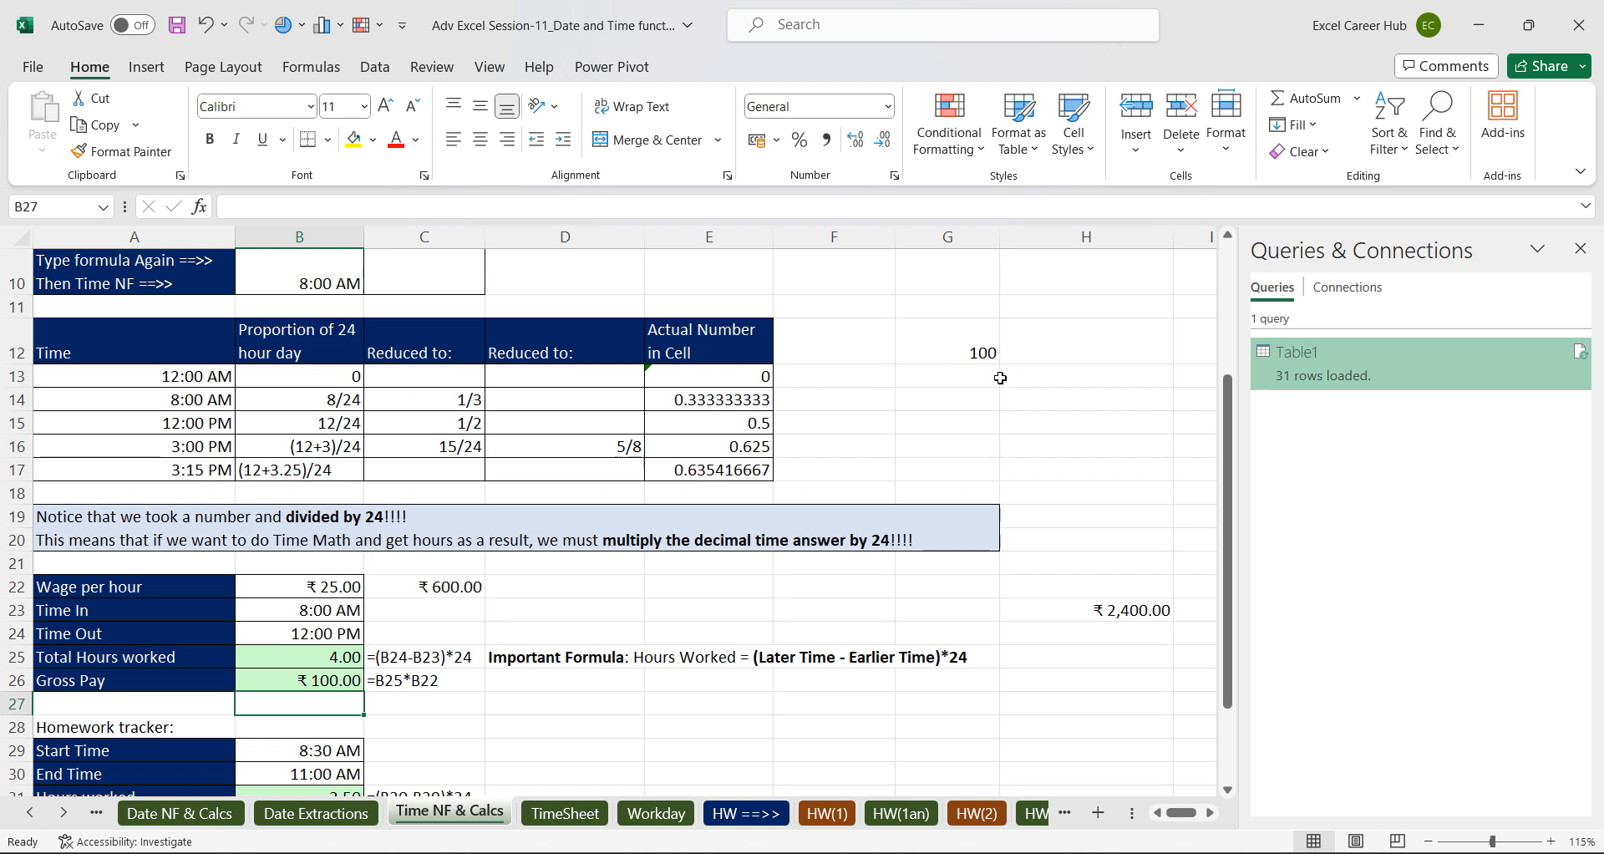
{"action": "left_click", "coordinate": [962, 399]}
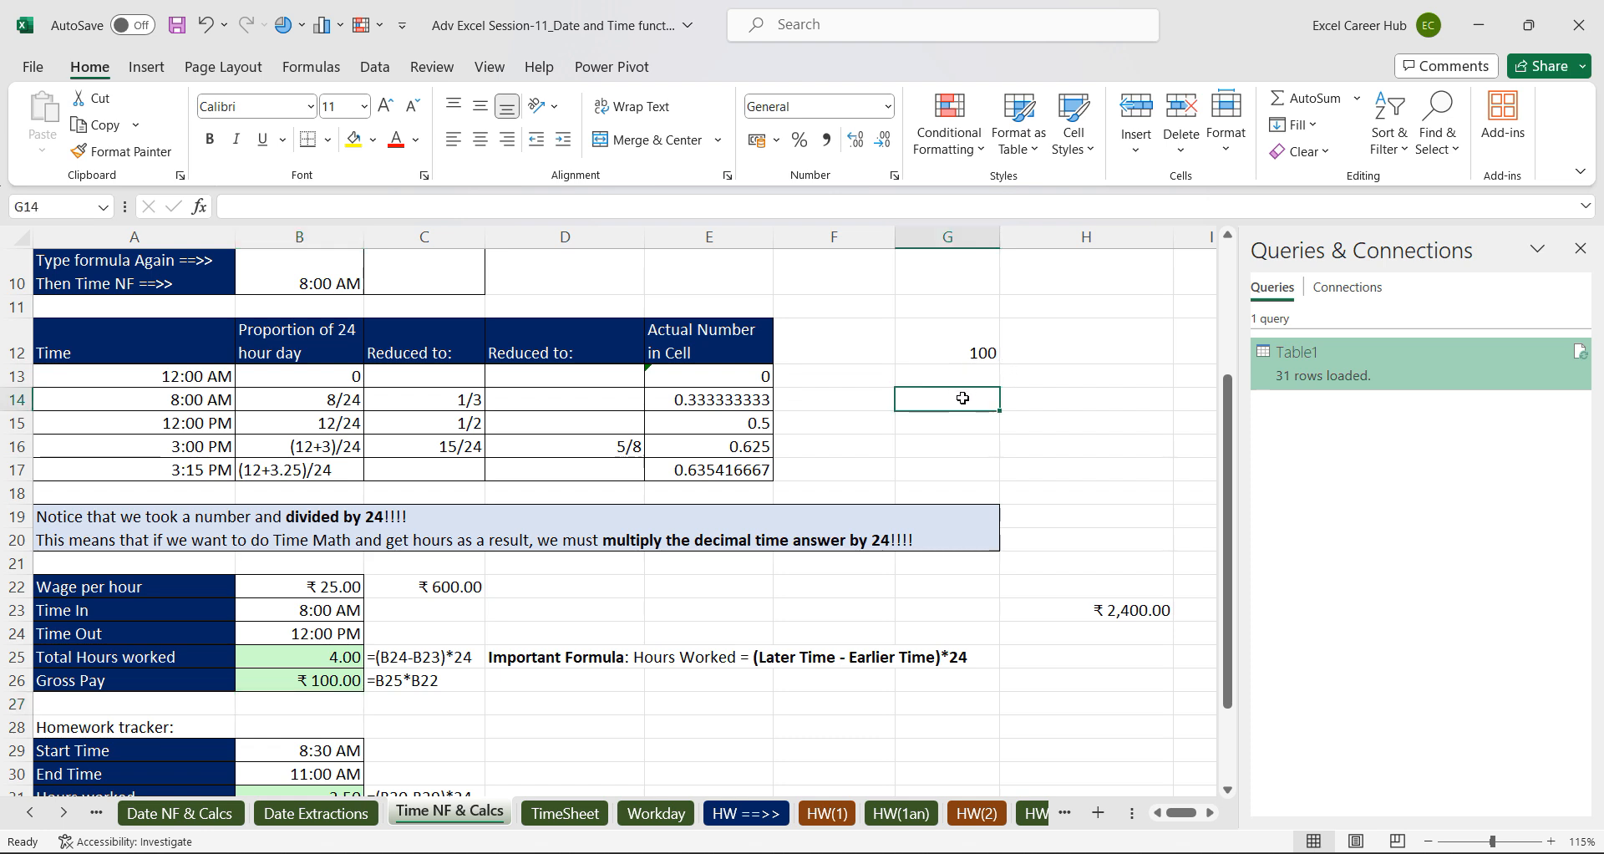
{"action": "type", "text": "12 pm"}
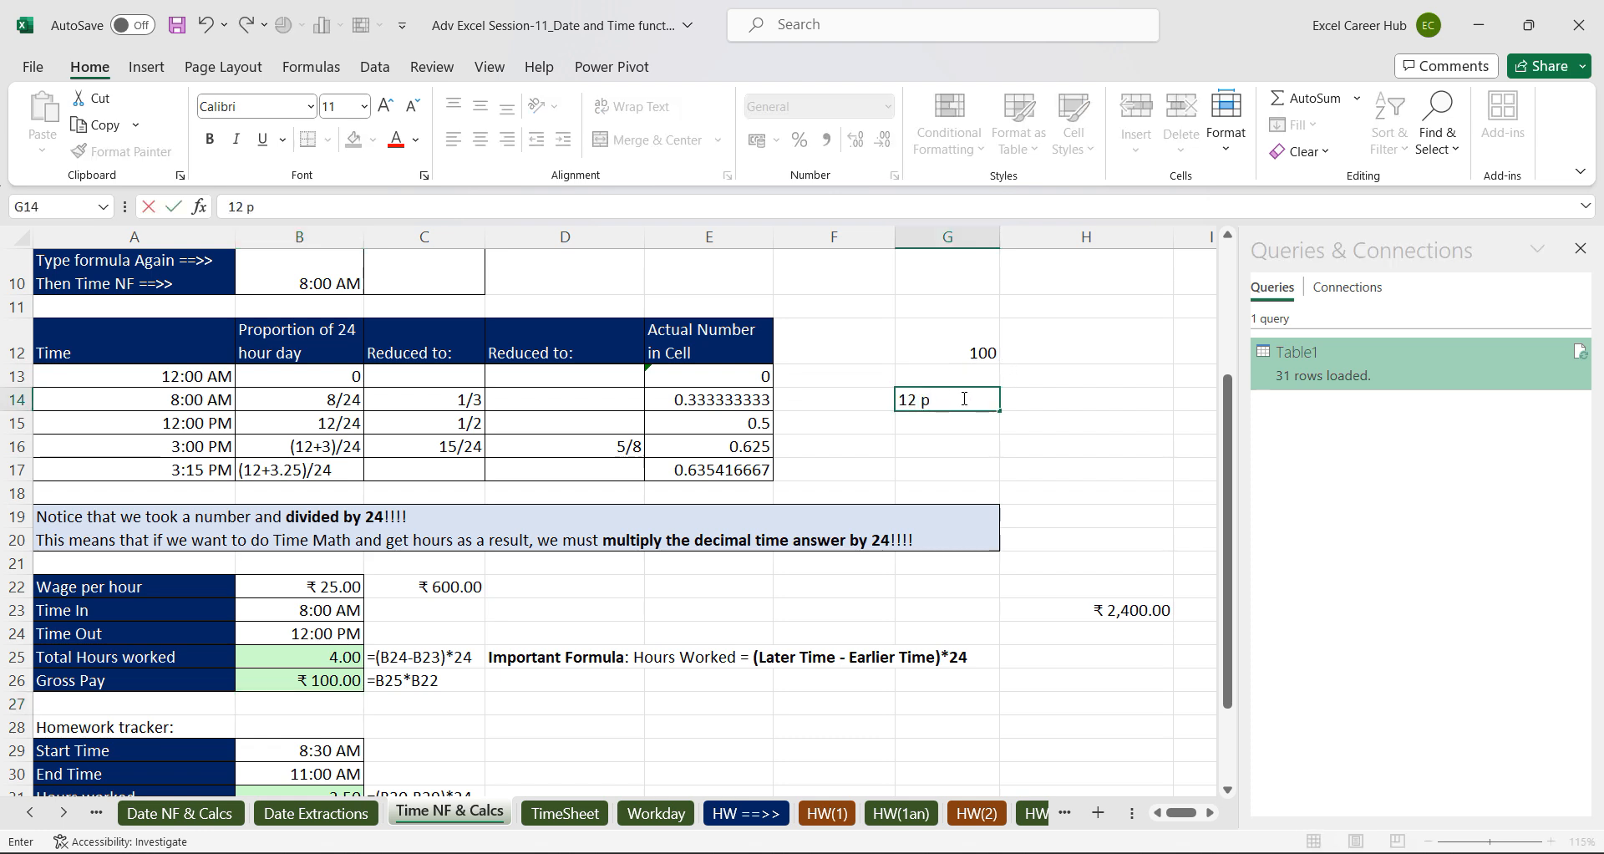
{"action": "key", "text": "Return"}
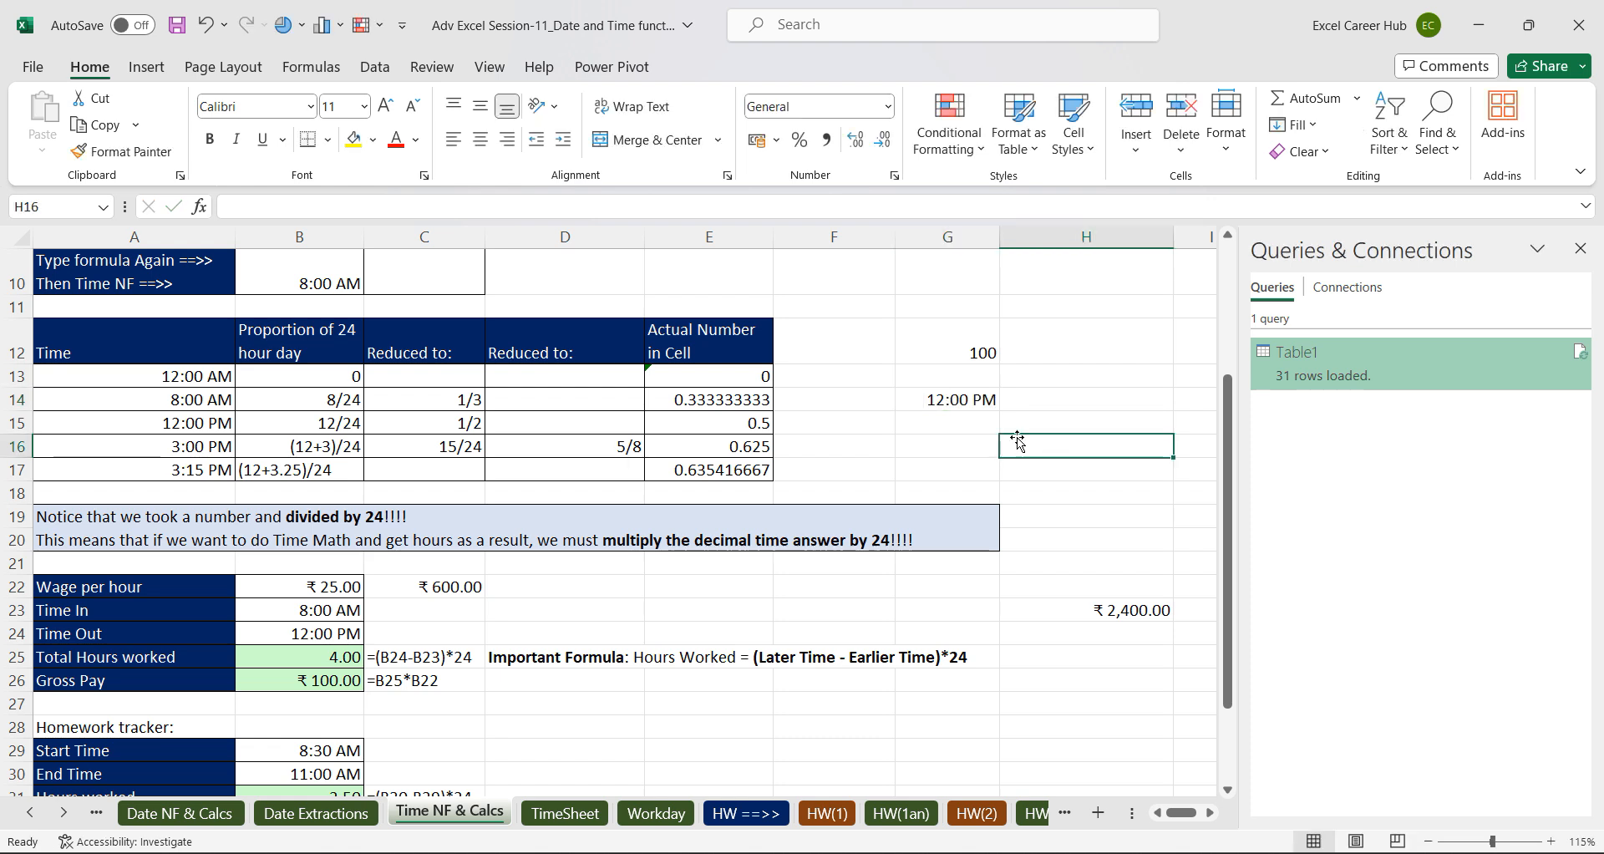
{"action": "left_click", "coordinate": [953, 400]}
{"action": "key", "text": "ctrl+shift+1"}
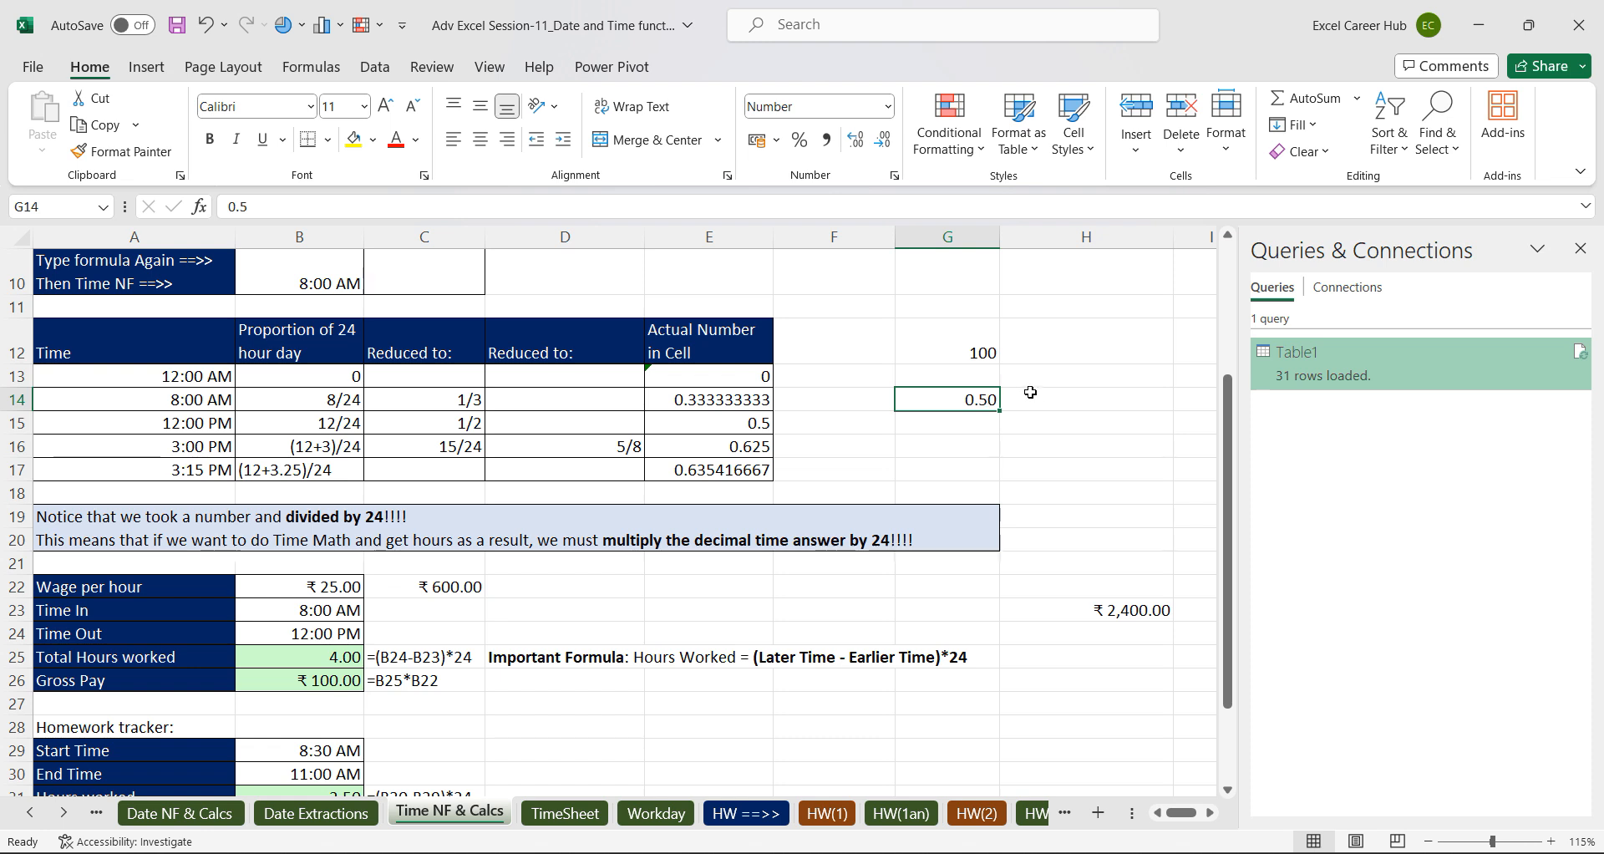
Enter the formula =12/24 in cell H14 to compare it with the decimal time in G14.
{"action": "left_click", "coordinate": [1057, 398]}
{"action": "type", "text": "=12/24"}
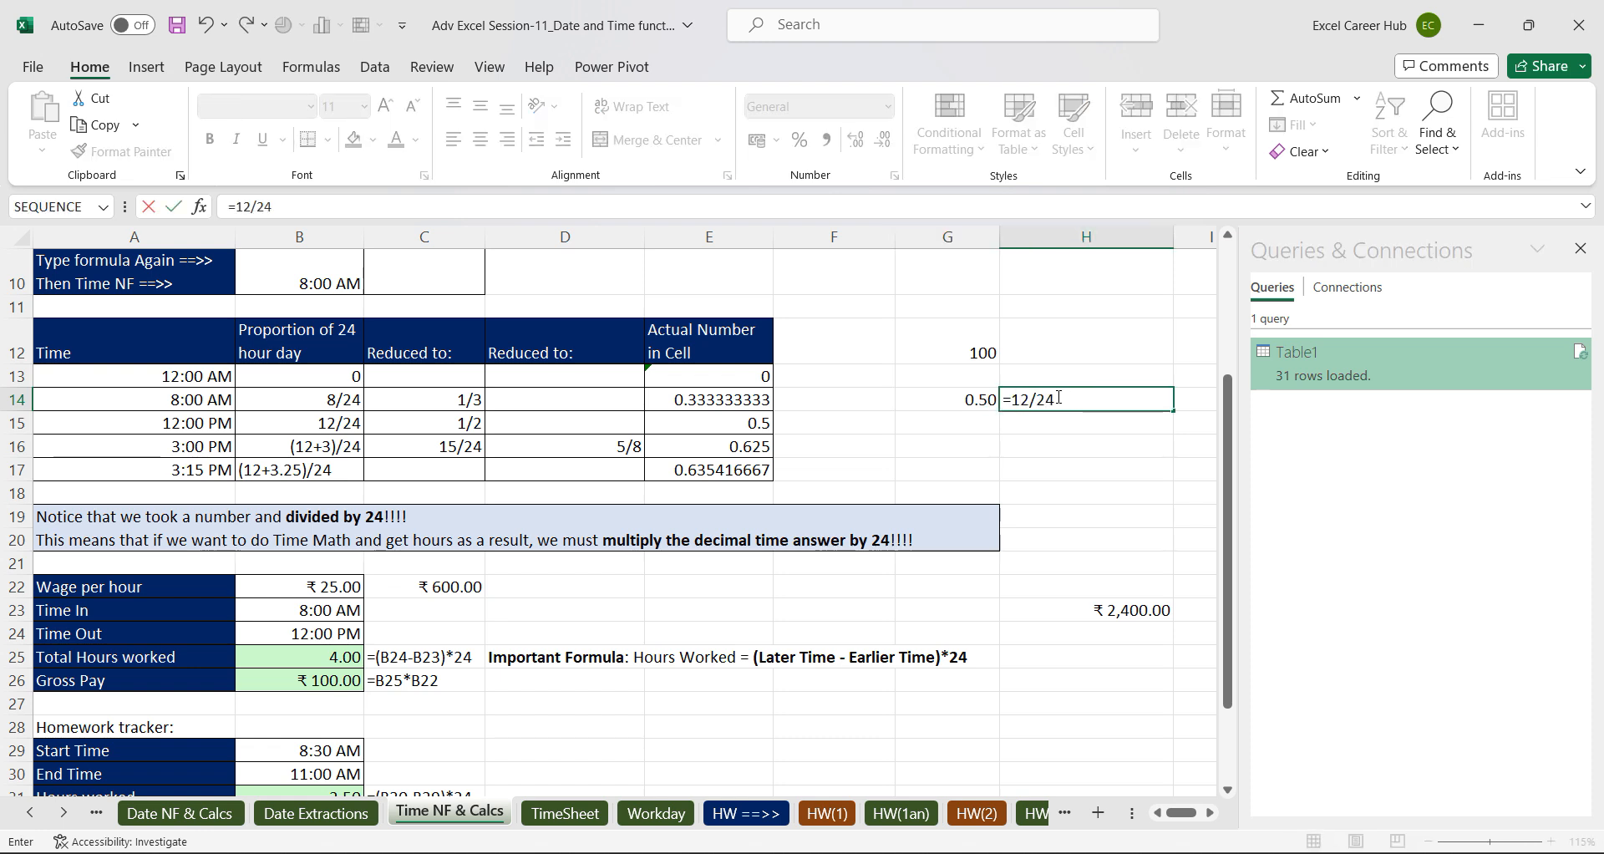
{"action": "key", "text": "Return"}
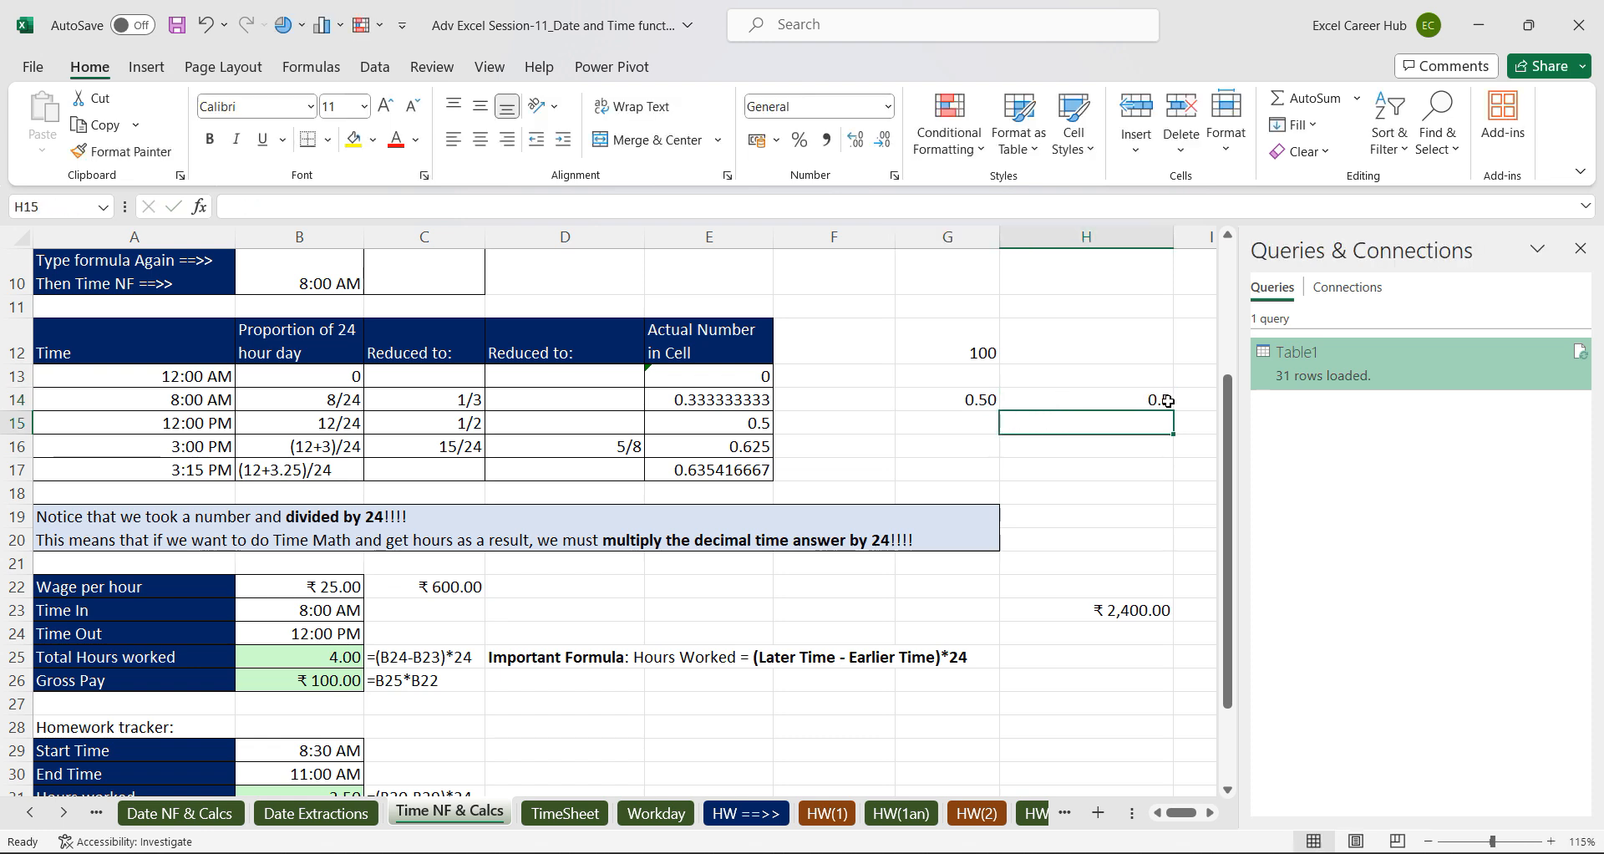
{"action": "left_click", "coordinate": [1143, 404]}
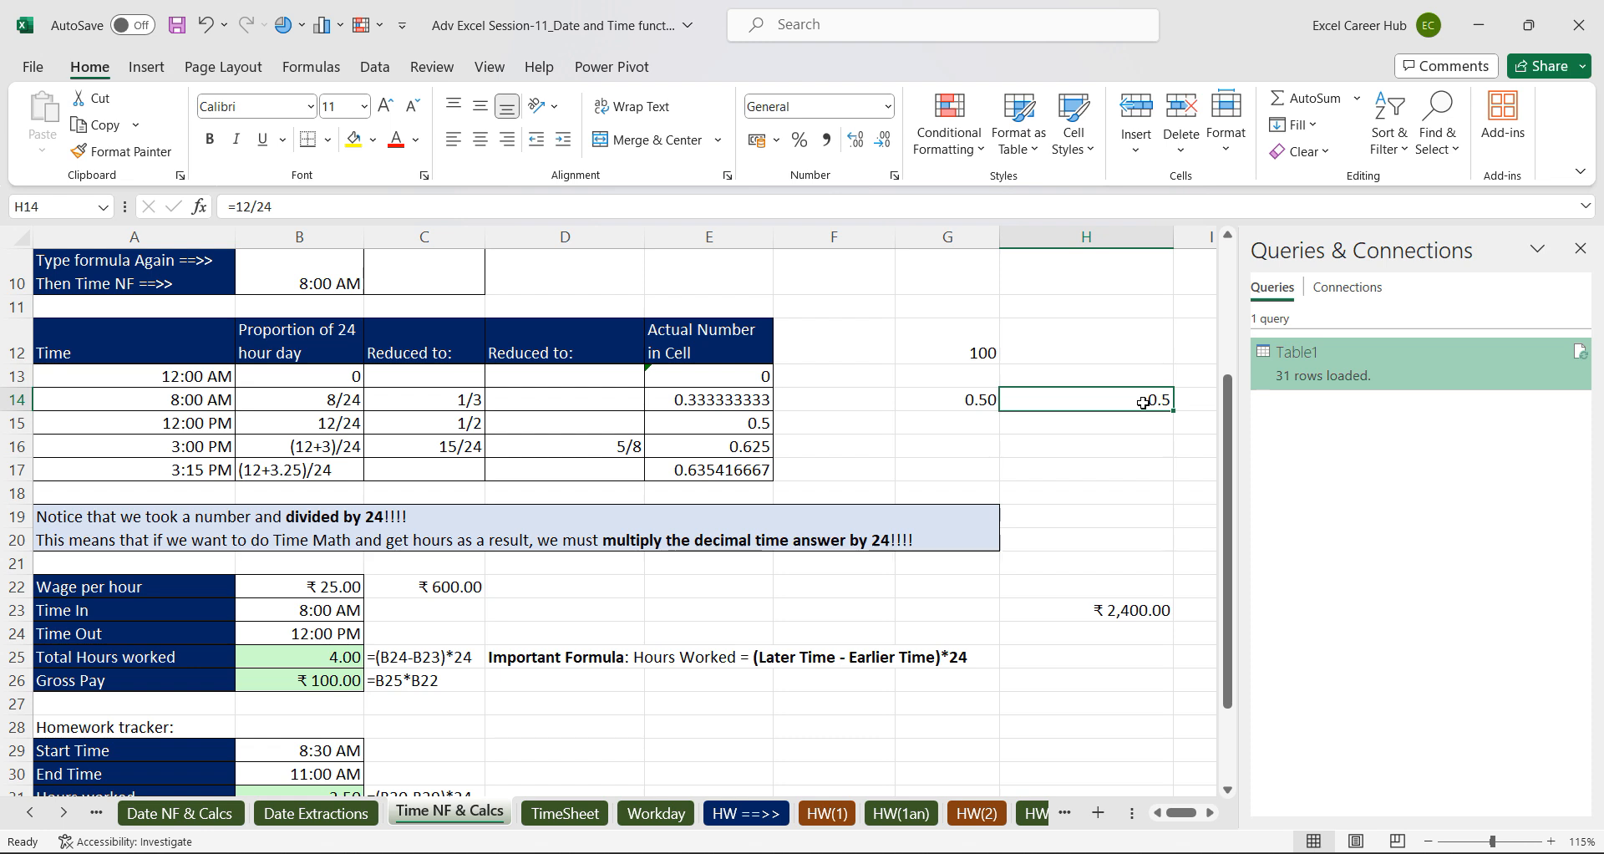
Format cell G14 as Time and change its value to 06:00:00.
{"action": "left_click", "coordinate": [975, 401]}
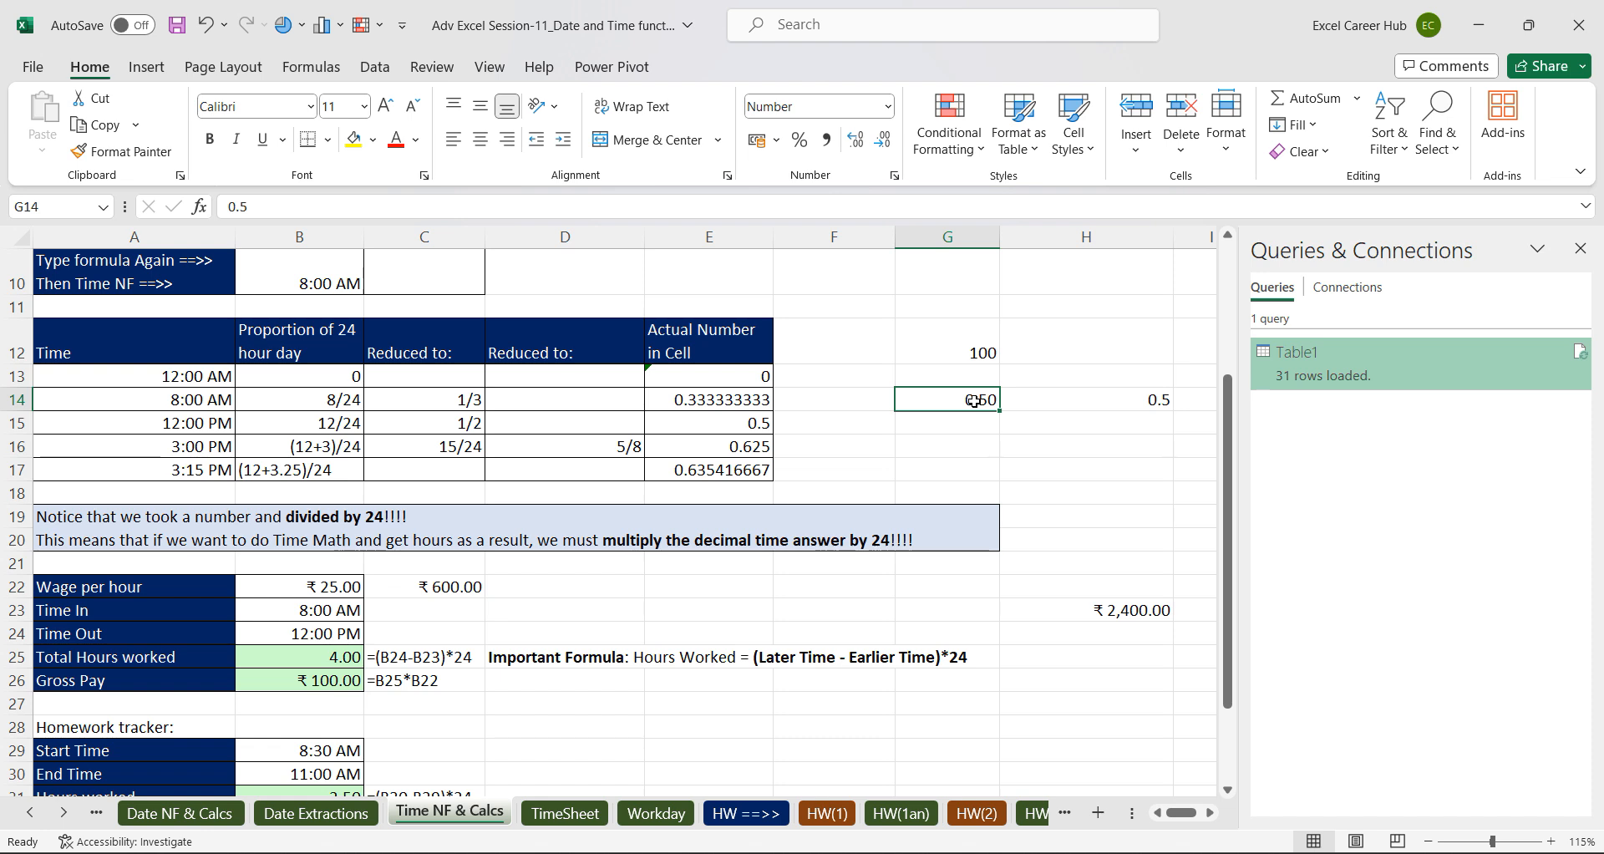
{"action": "left_click", "coordinate": [887, 106]}
{"action": "left_click", "coordinate": [815, 458]}
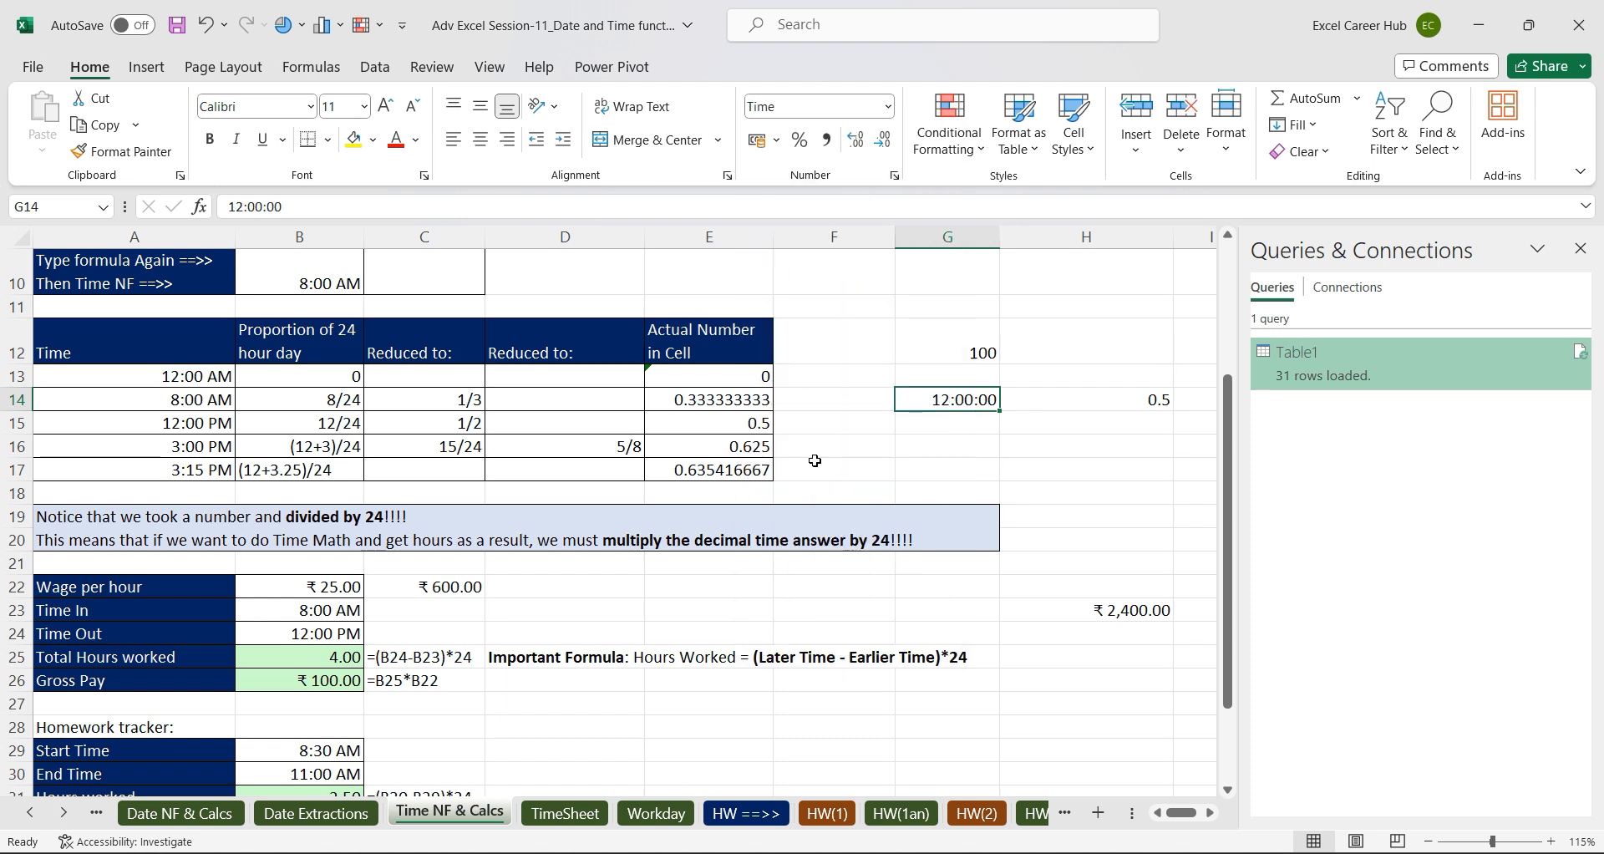
{"action": "left_click", "coordinate": [242, 206]}
{"action": "key", "text": "BackSpace"}
{"action": "key", "text": "BackSpace"}
{"action": "type", "text": "6"}
{"action": "key", "text": "Return"}
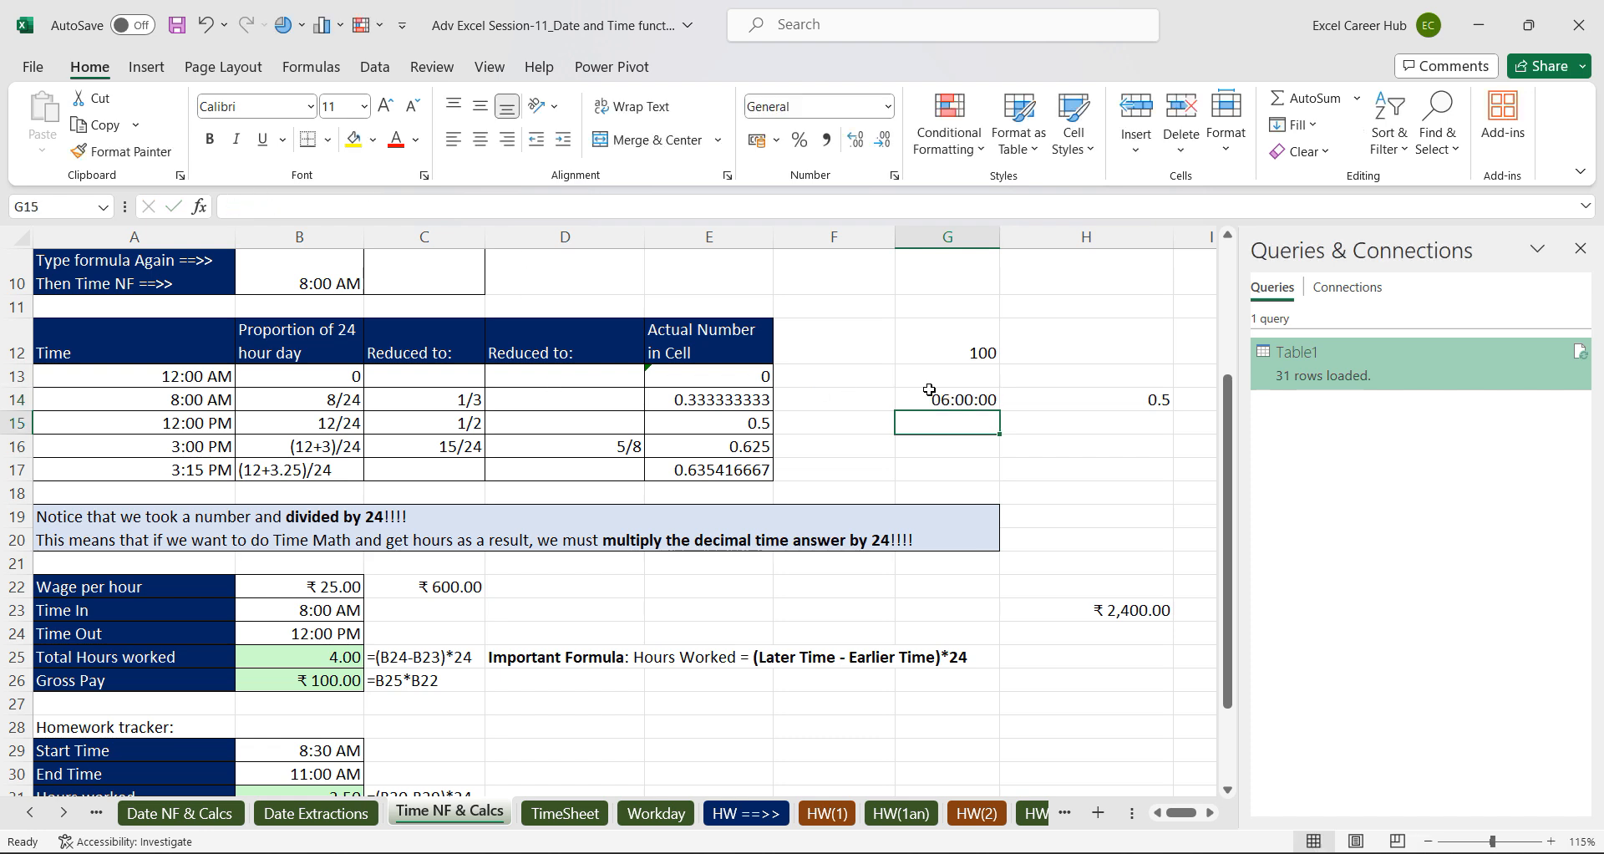
Convert G14 to the Number format and enter =6/24 in H14 for comparison.
{"action": "left_click", "coordinate": [988, 398]}
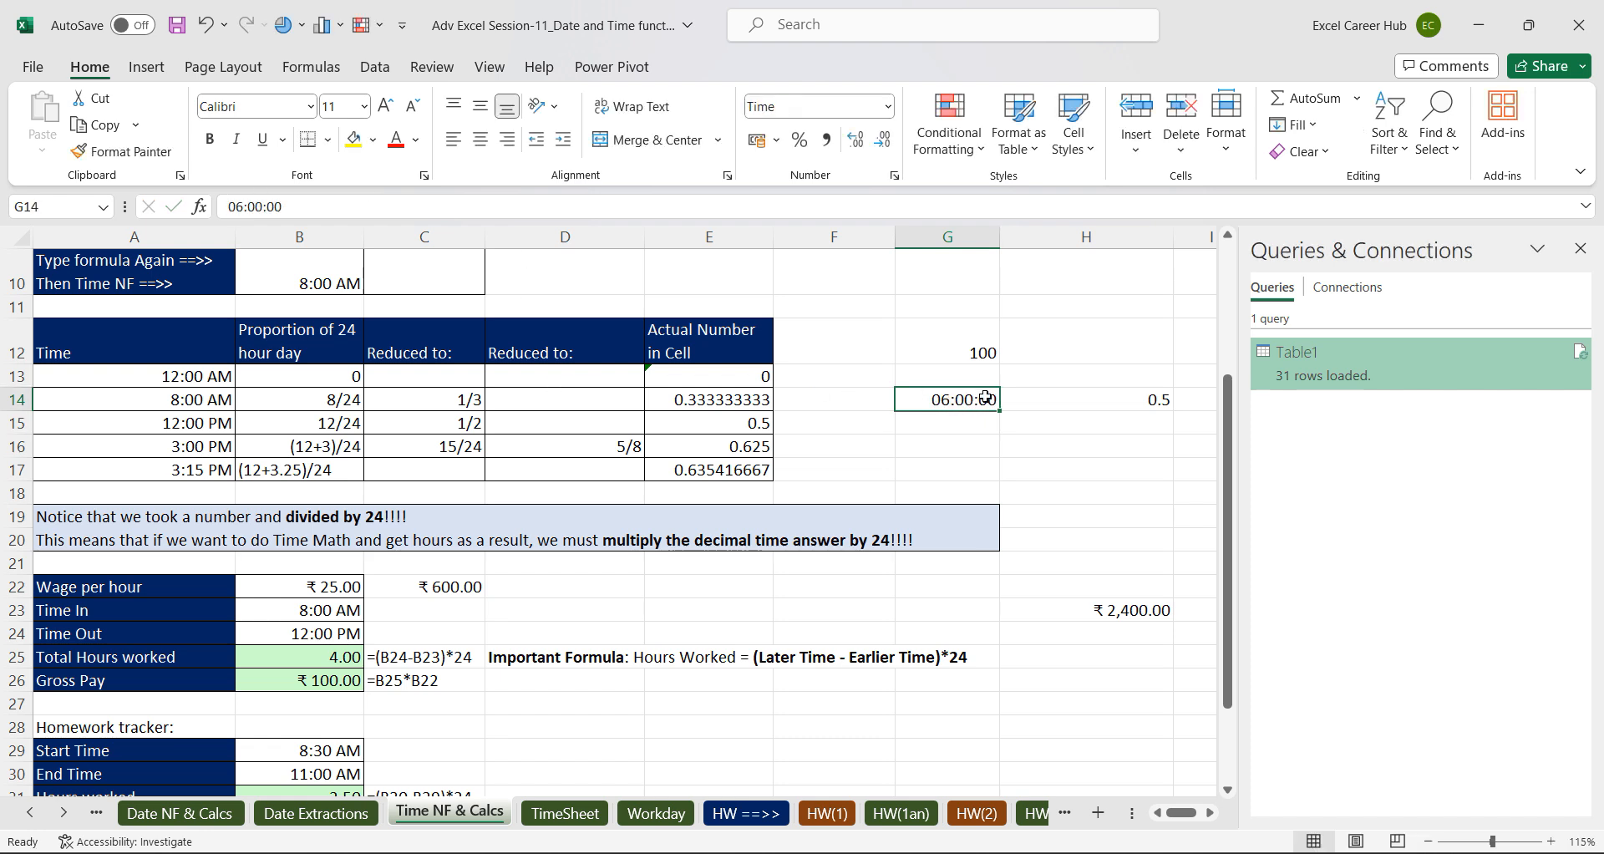
{"action": "key", "text": "ctrl+shift+asciitilde"}
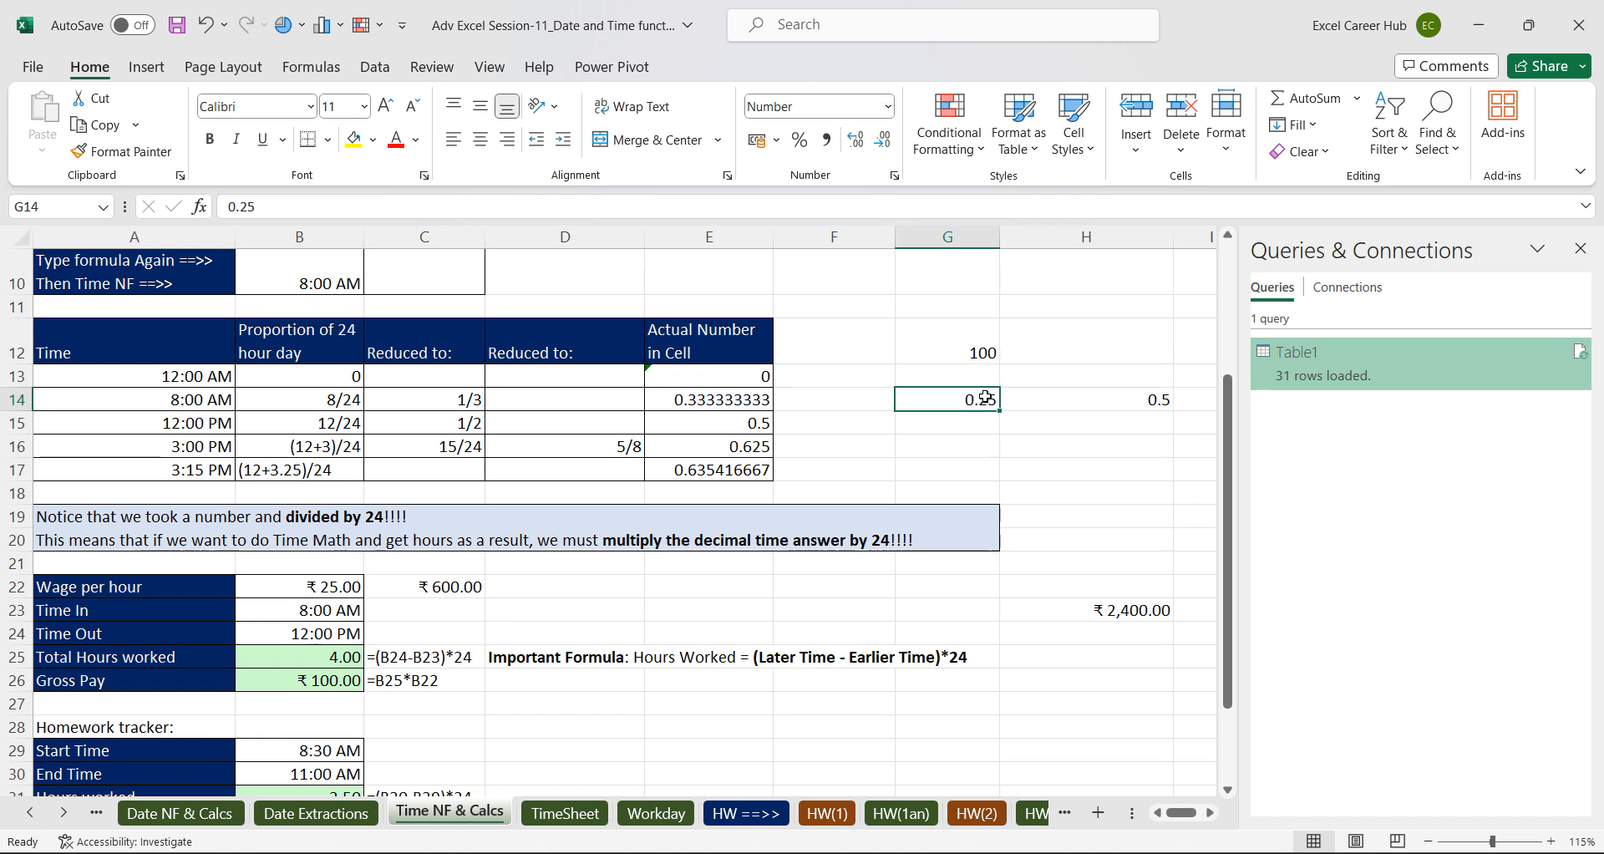
{"action": "left_click", "coordinate": [1106, 398]}
{"action": "type", "text": "="}
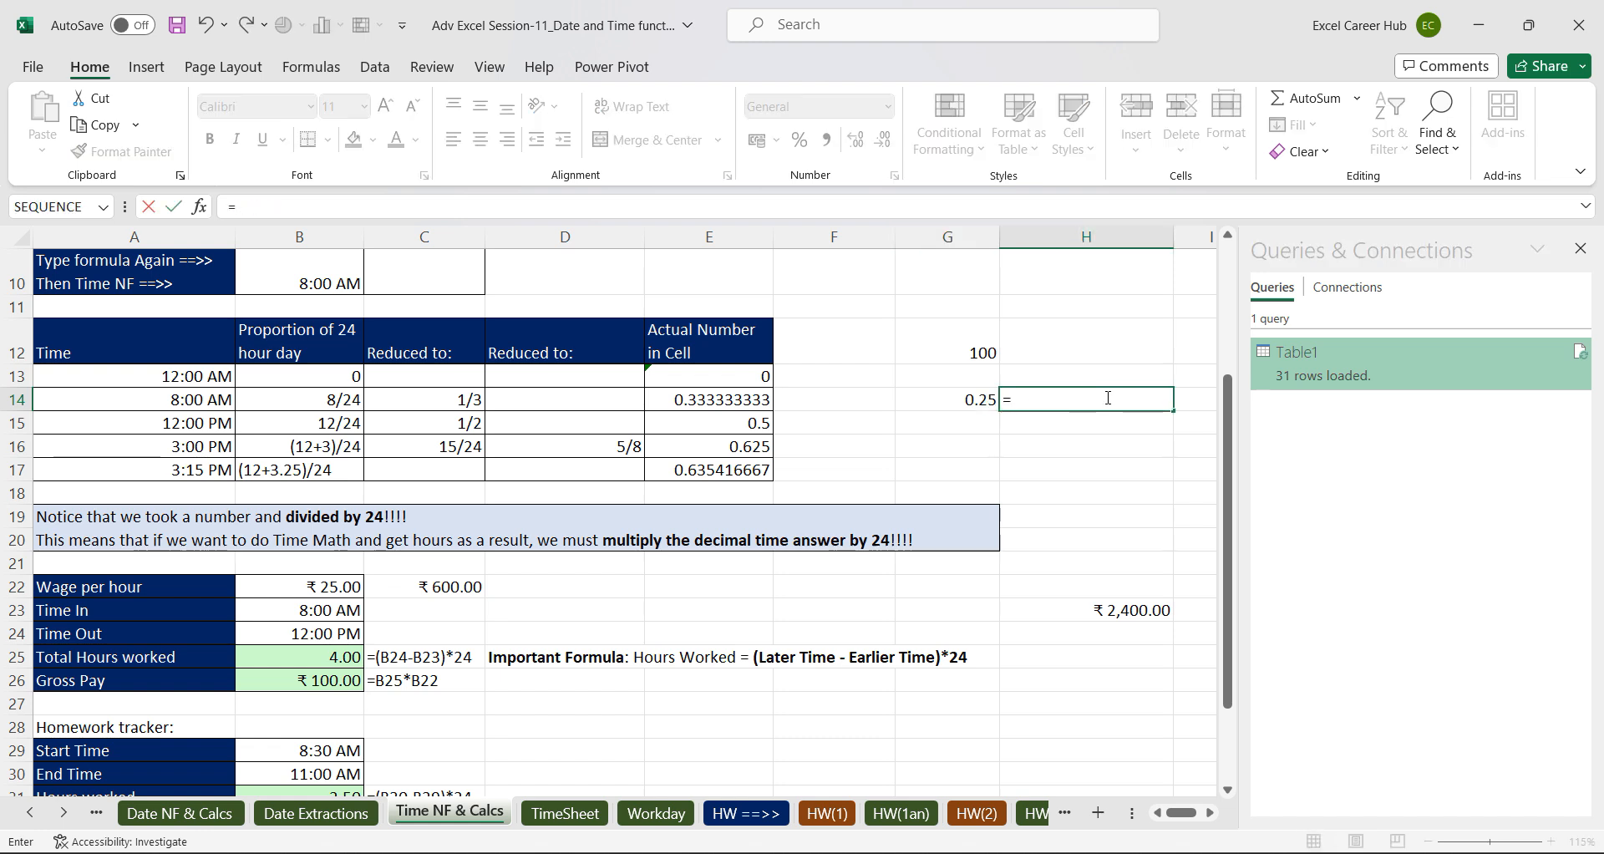
{"action": "type", "text": "6/24"}
{"action": "key", "text": "Return"}
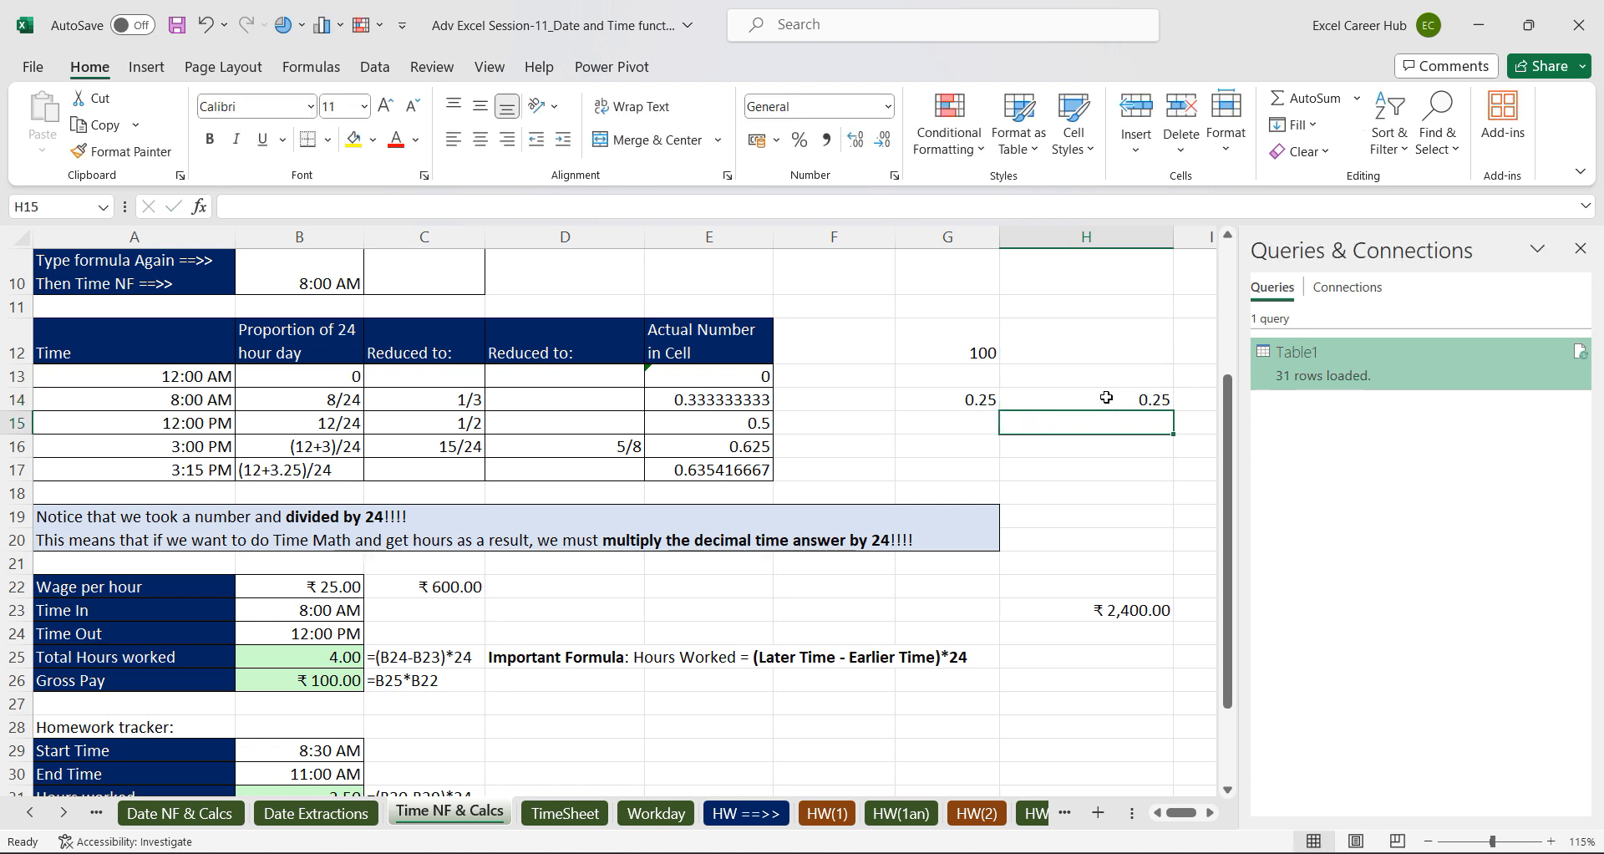
{"action": "left_click", "coordinate": [952, 405]}
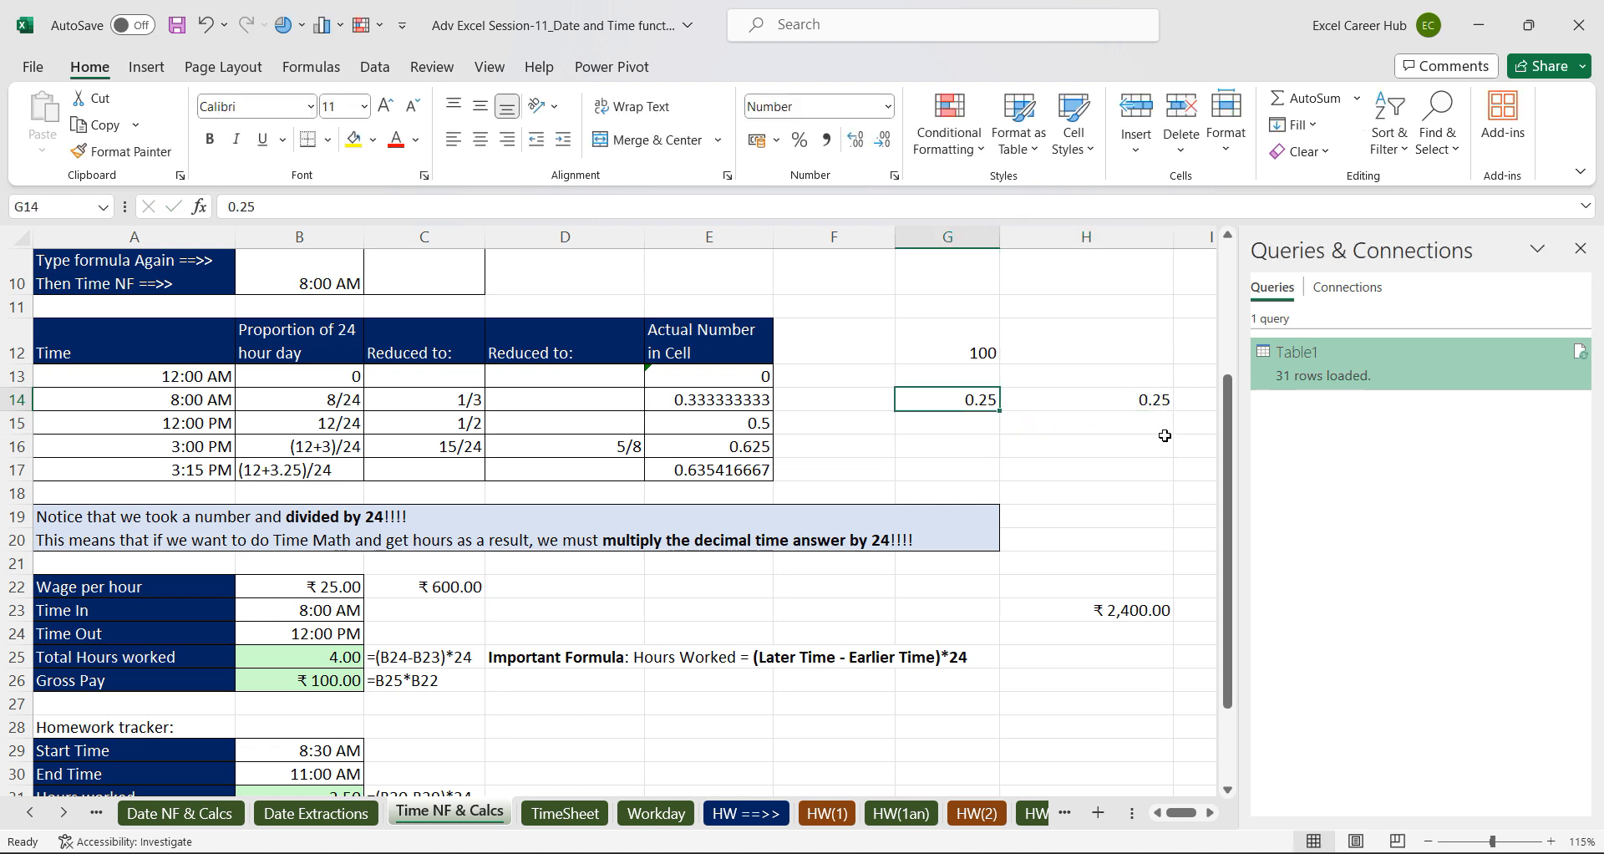
Clear the Total Hours worked and Gross Pay formulas in B25:B26.
{"action": "left_click", "coordinate": [1227, 789]}
{"action": "scroll", "coordinate": [1227, 789], "scroll_direction": "down", "scroll_amount": 4}
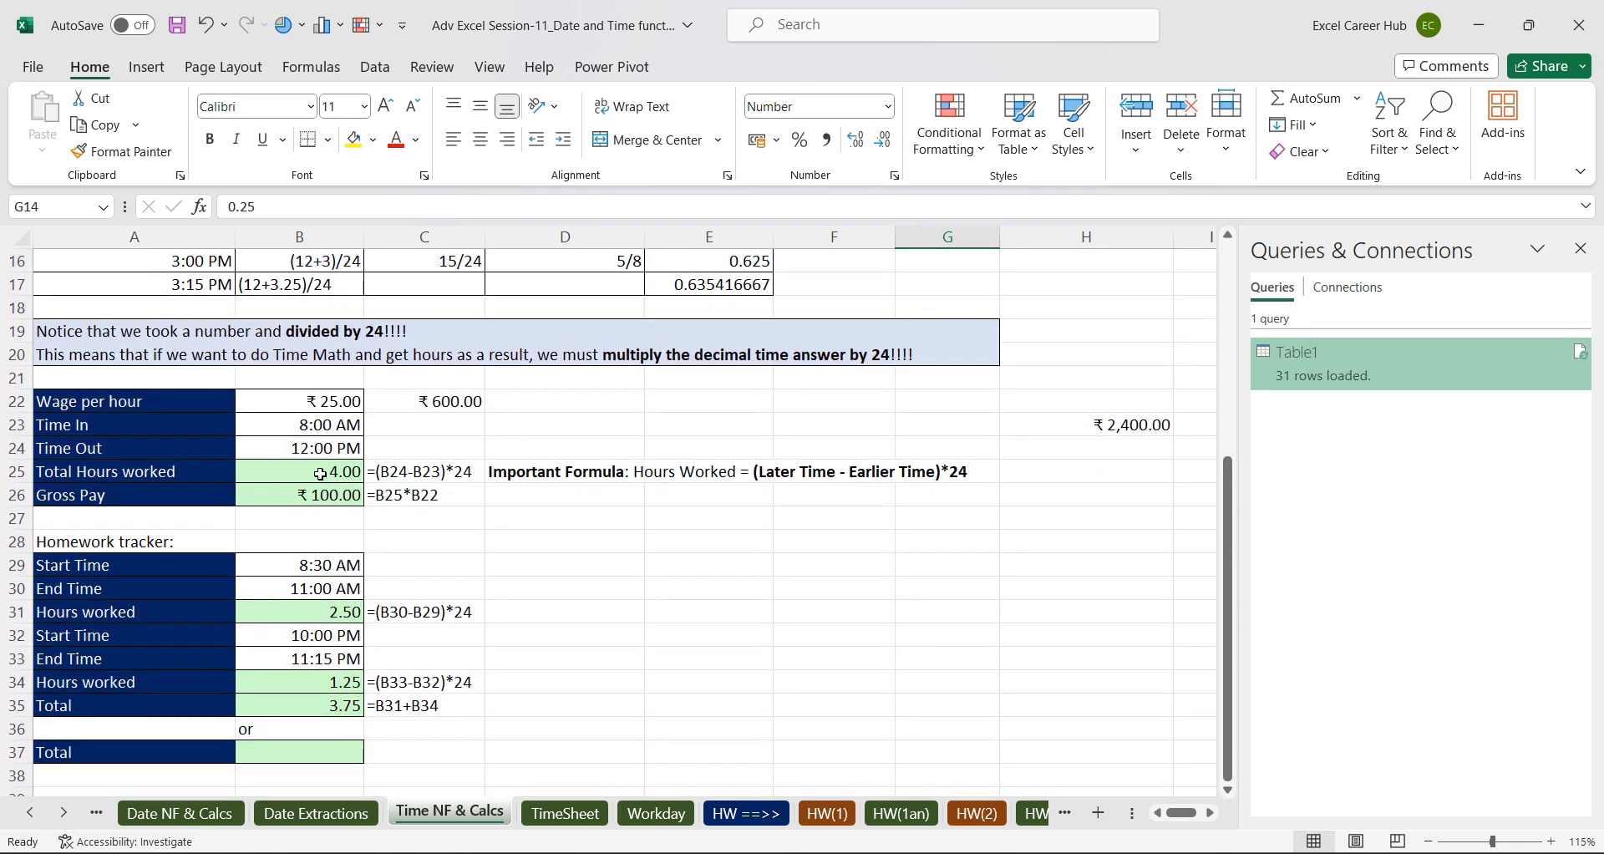
{"action": "left_click_drag", "start_coordinate": [303, 469], "coordinate": [304, 492]}
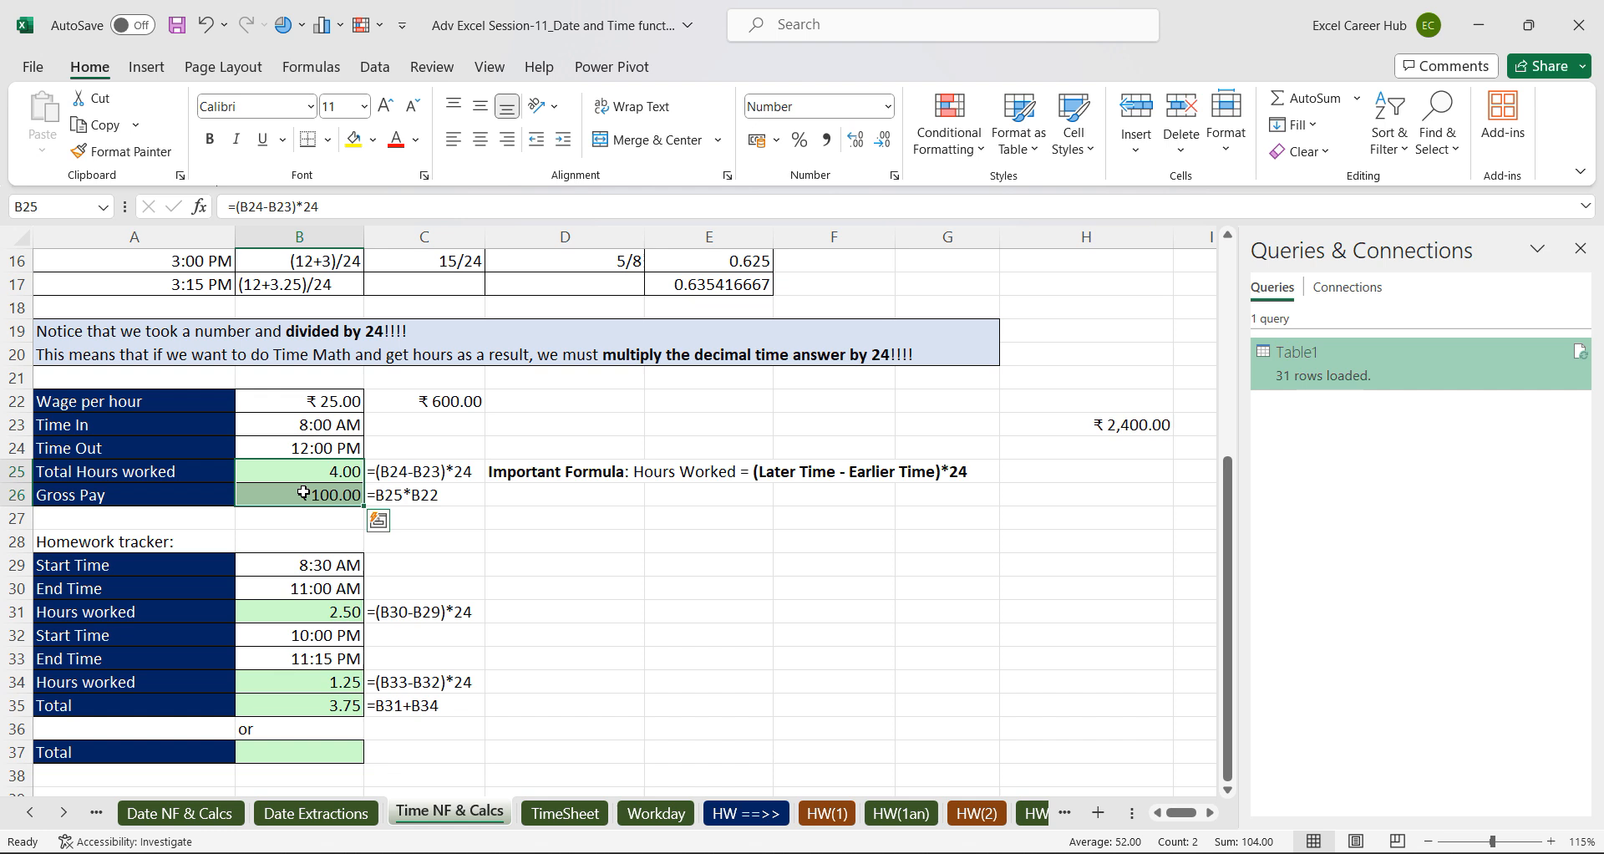
{"action": "key", "text": "Delete"}
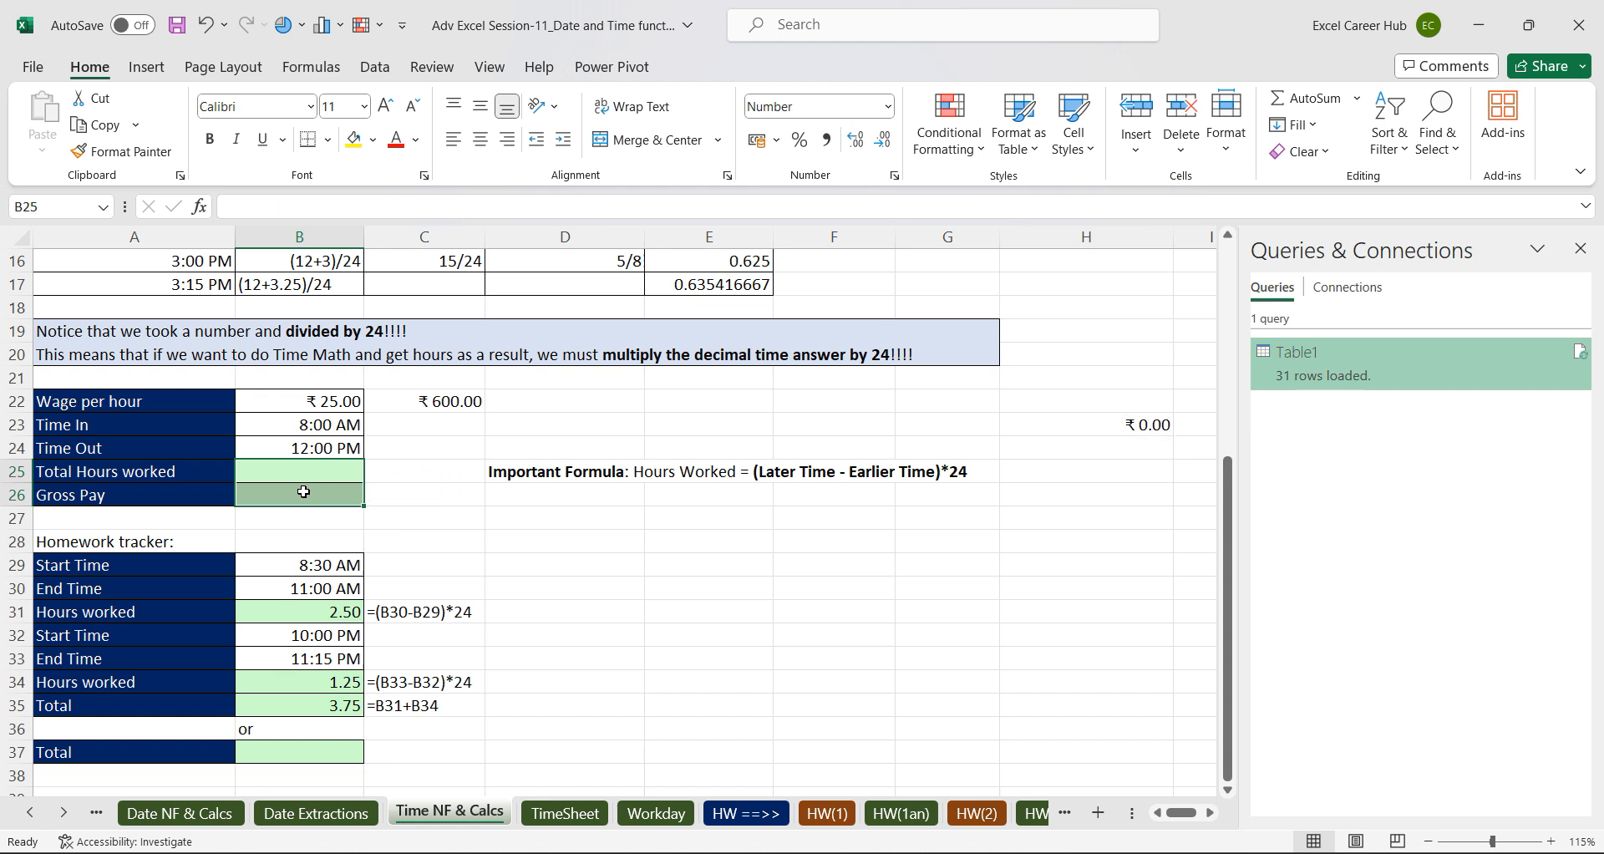
Enter the formula =B24-B23 in cell B25 to subtract Time In from Time Out.
{"action": "left_click", "coordinate": [296, 408]}
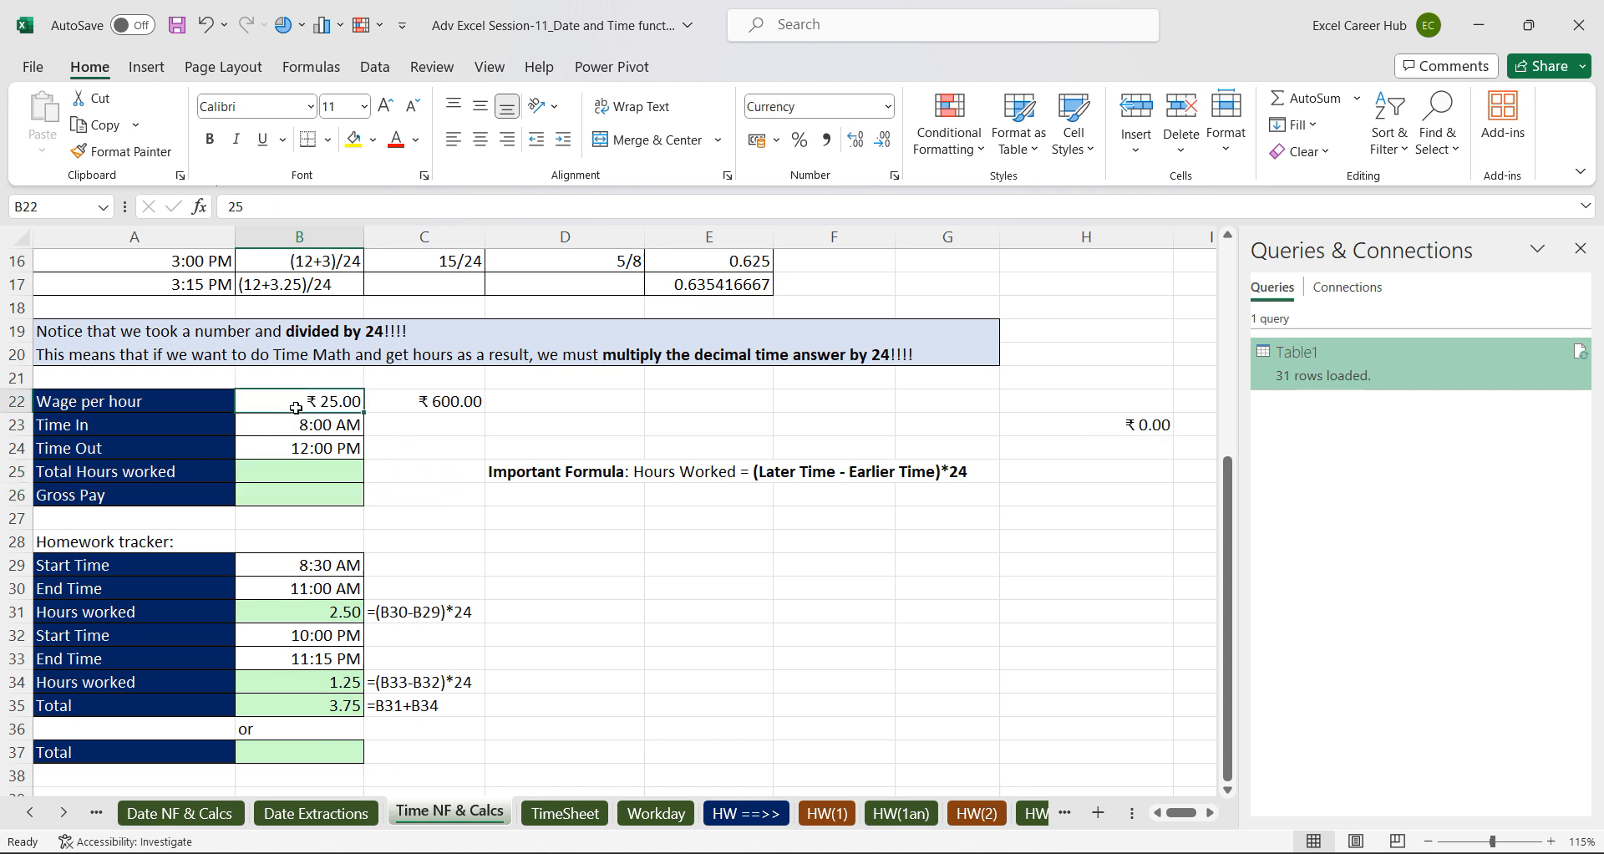
{"action": "left_click", "coordinate": [321, 423]}
{"action": "left_click", "coordinate": [325, 449]}
{"action": "left_click", "coordinate": [330, 471]}
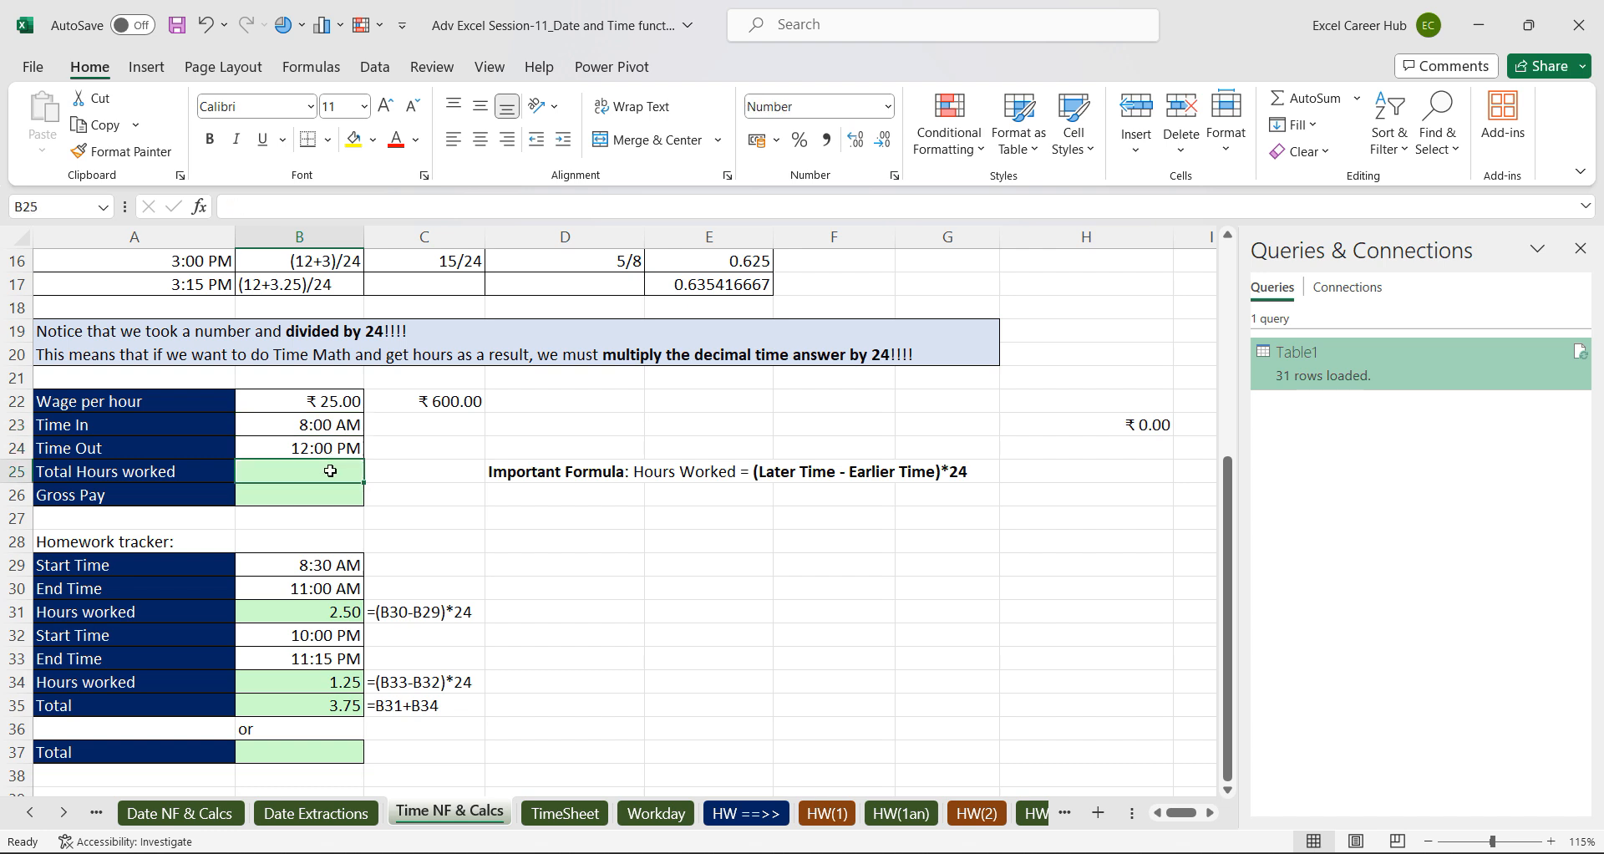
{"action": "type", "text": "=-"}
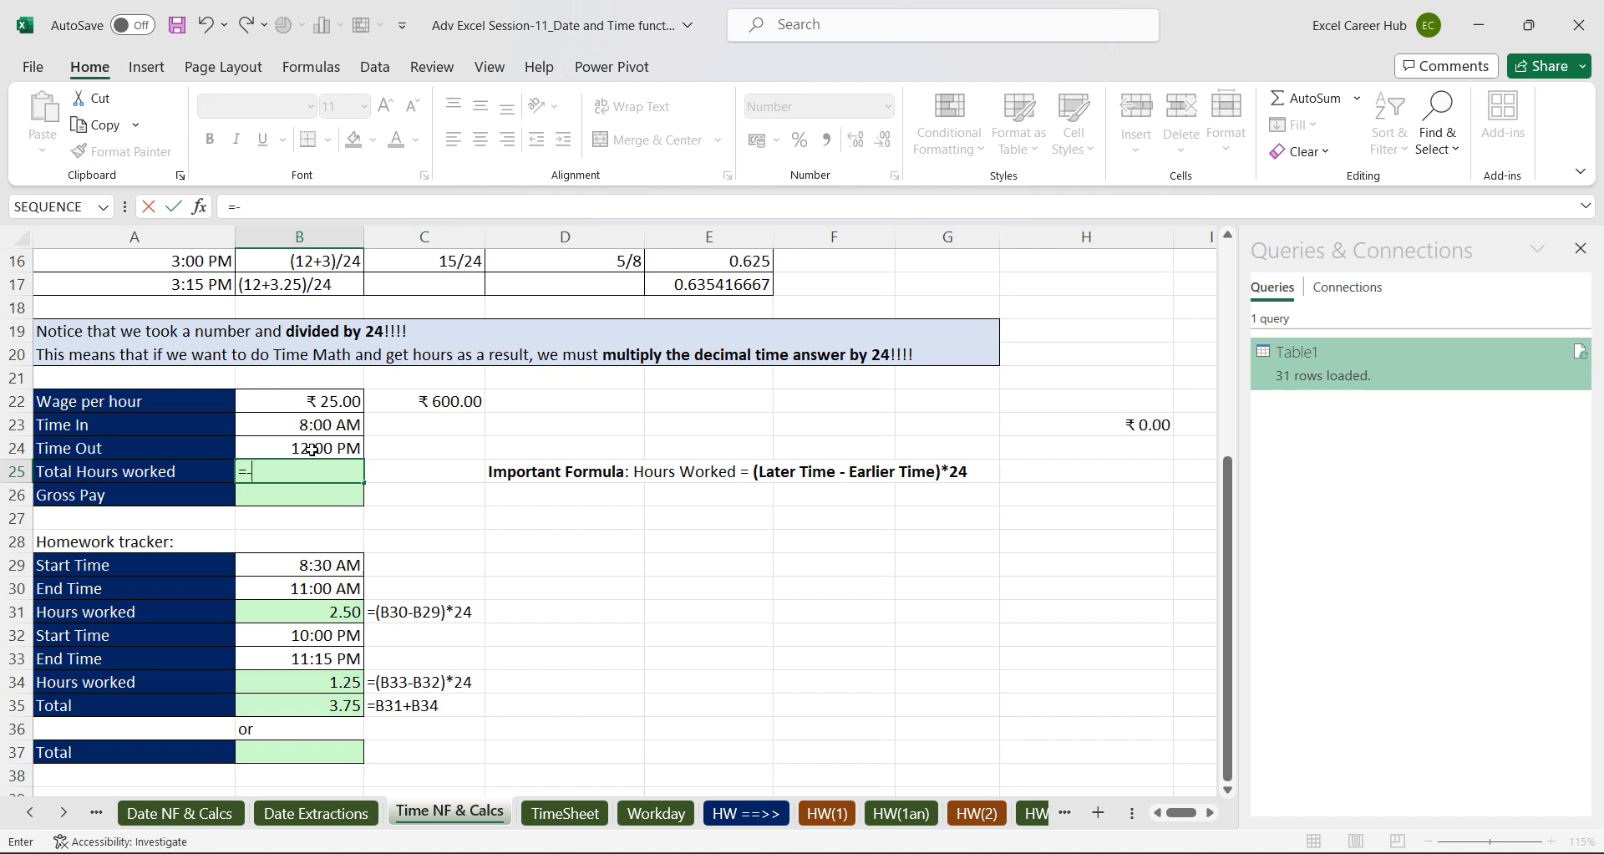
{"action": "left_click", "coordinate": [311, 450]}
{"action": "type", "text": "-"}
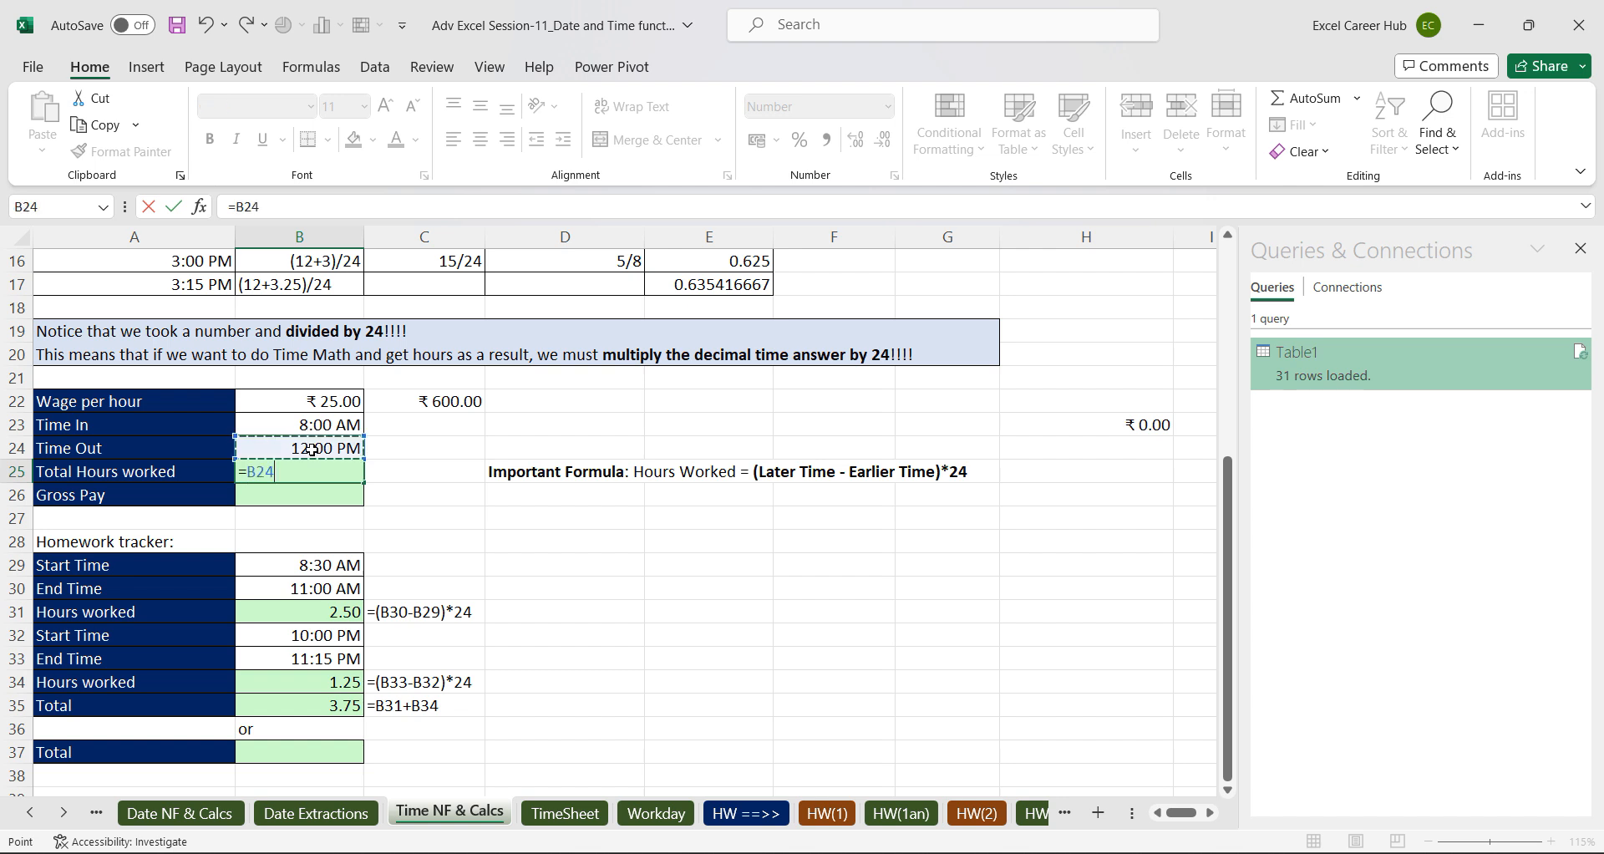
{"action": "left_click", "coordinate": [322, 431]}
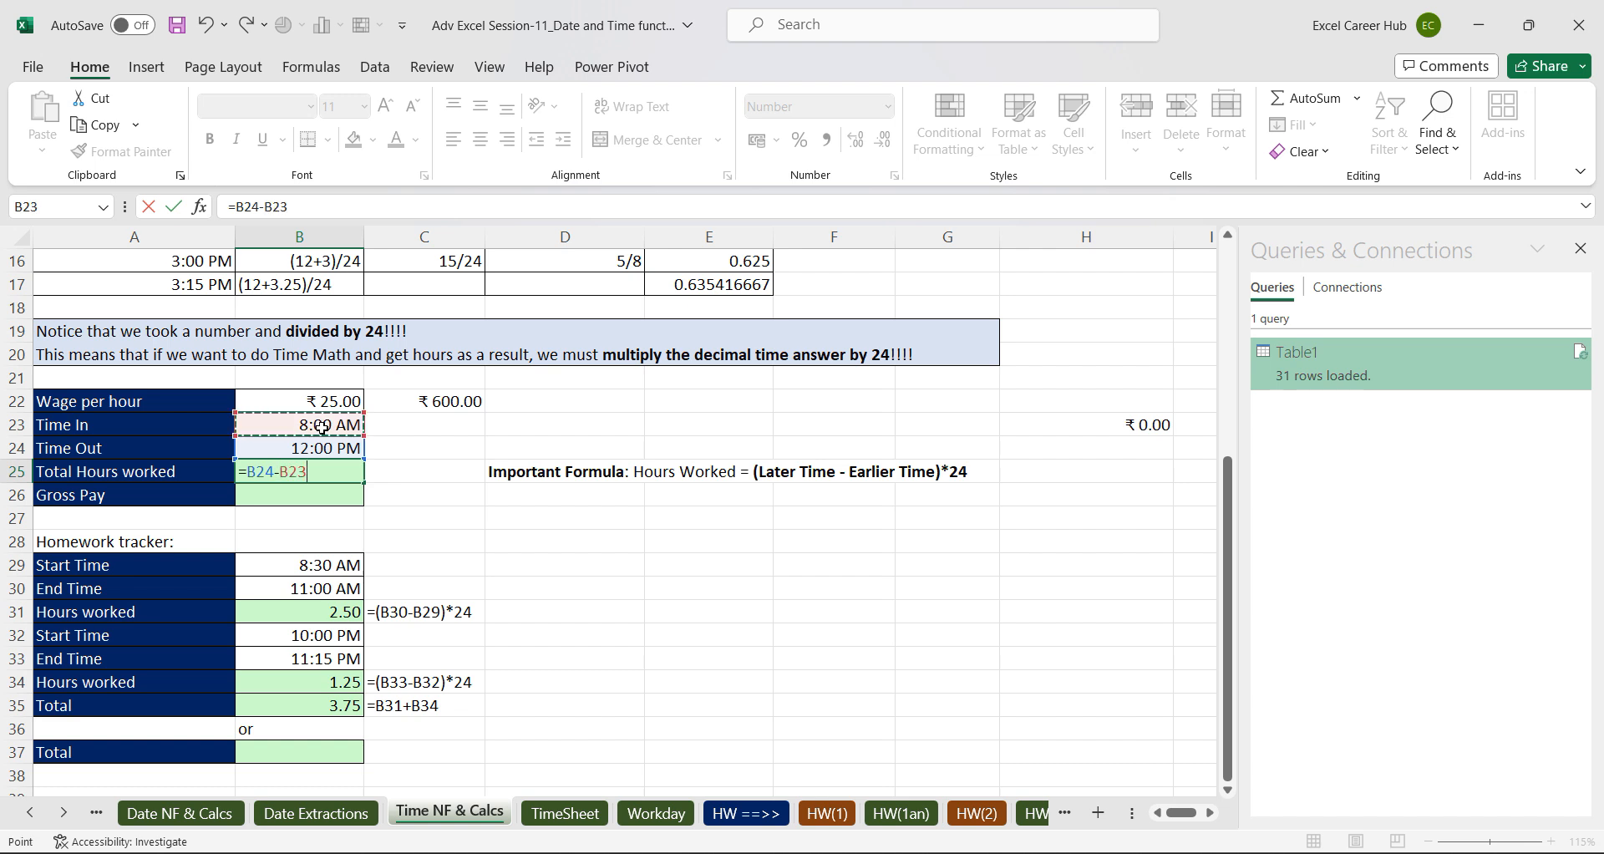
{"action": "key", "text": "Return"}
{"action": "left_click", "coordinate": [322, 473]}
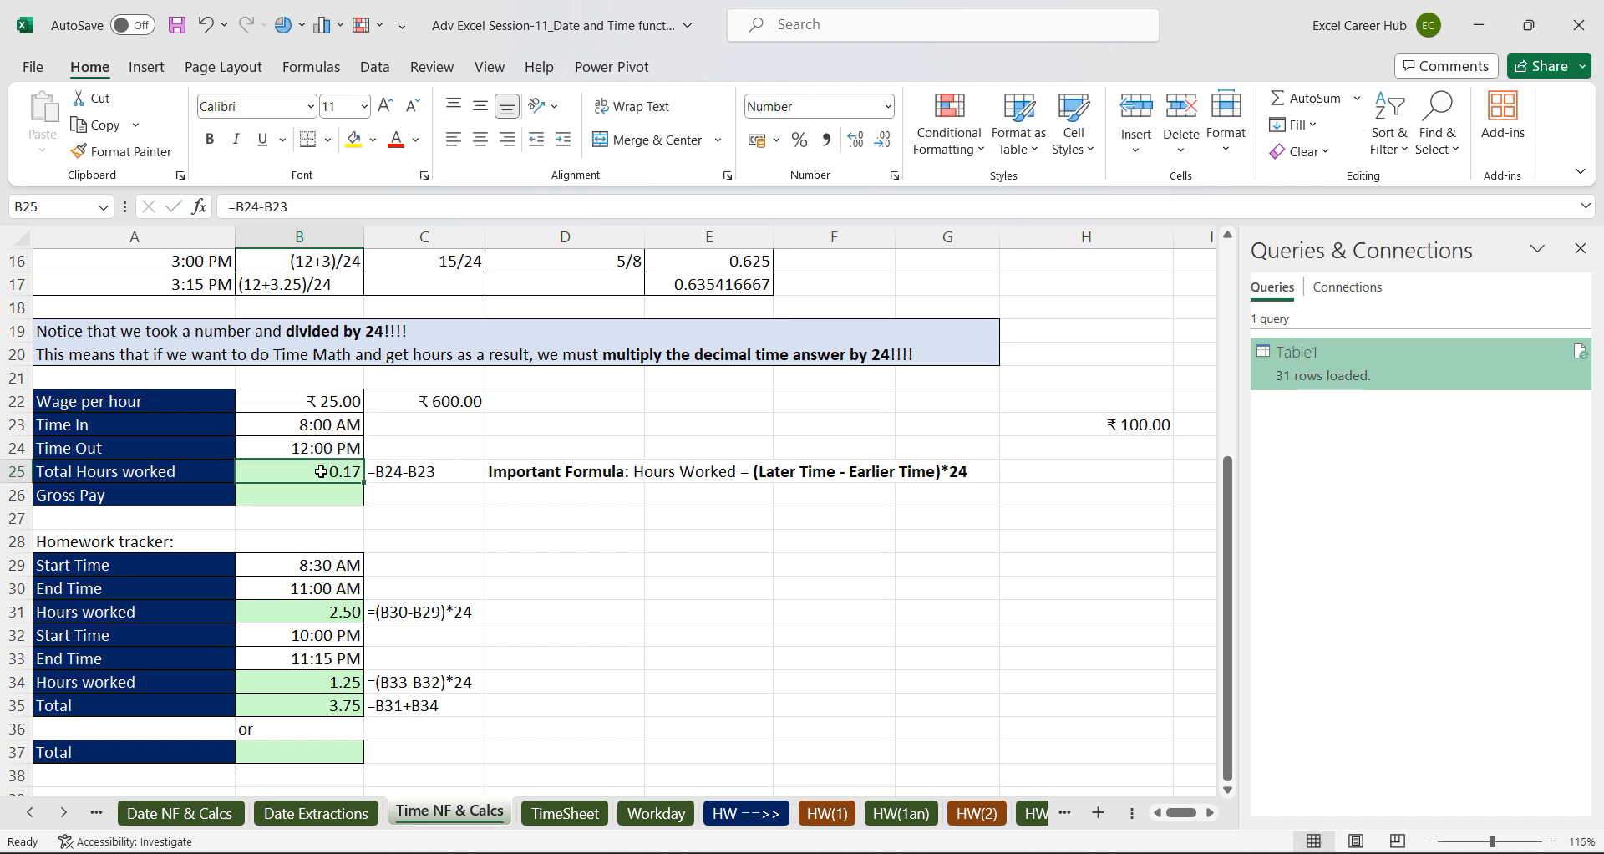
Calculate Gross Pay in cell B26 with the formula =B22*B25.
{"action": "left_click", "coordinate": [336, 497]}
{"action": "type", "text": "="}
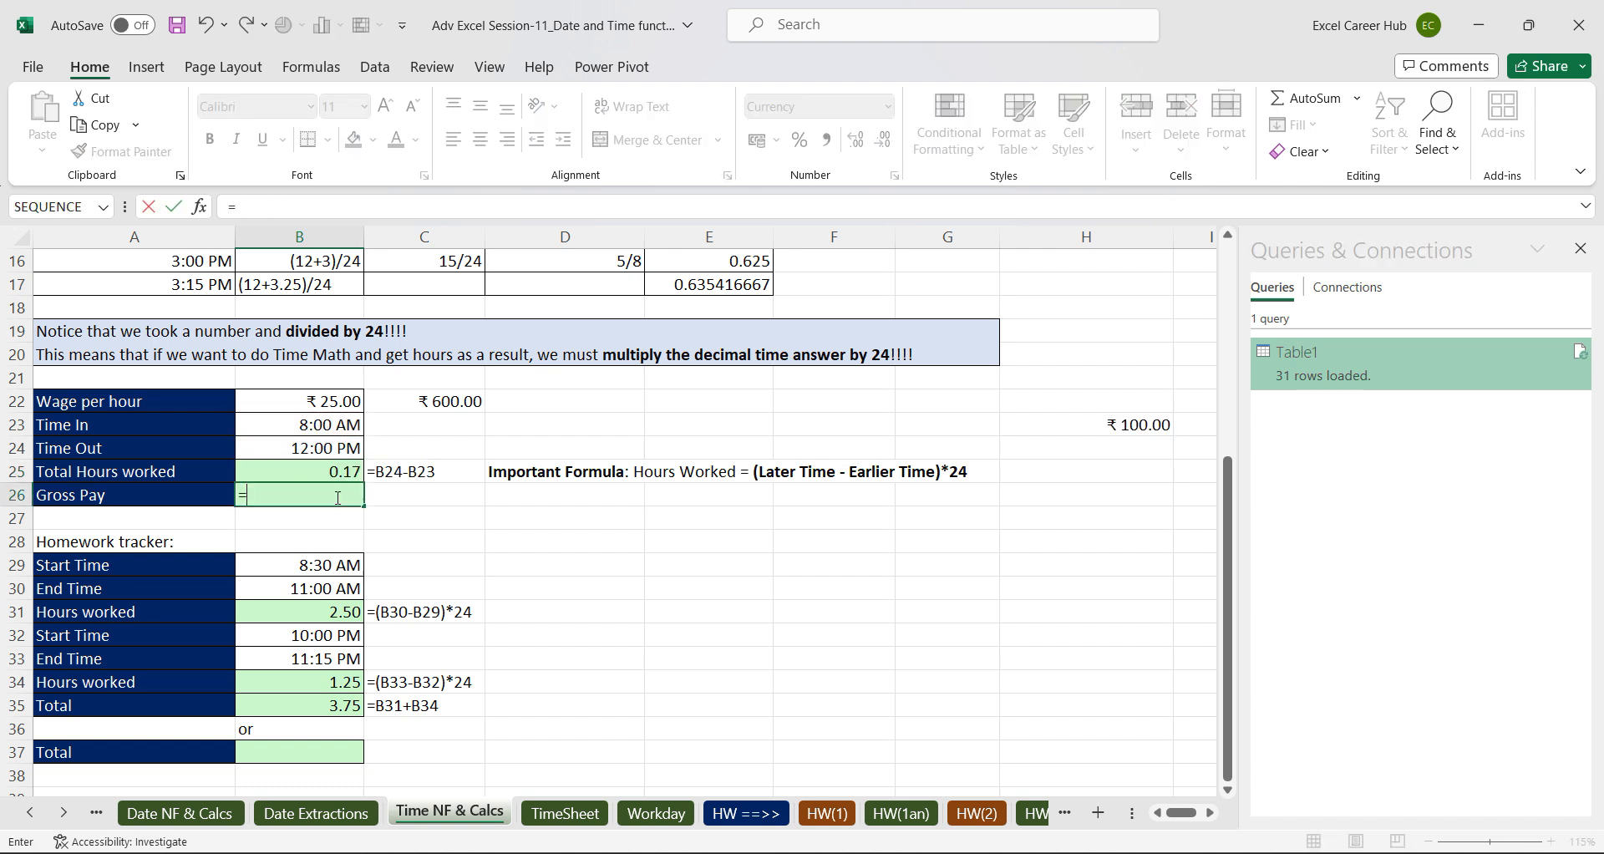
{"action": "left_click", "coordinate": [307, 402]}
{"action": "type", "text": "*"}
{"action": "left_click", "coordinate": [334, 470]}
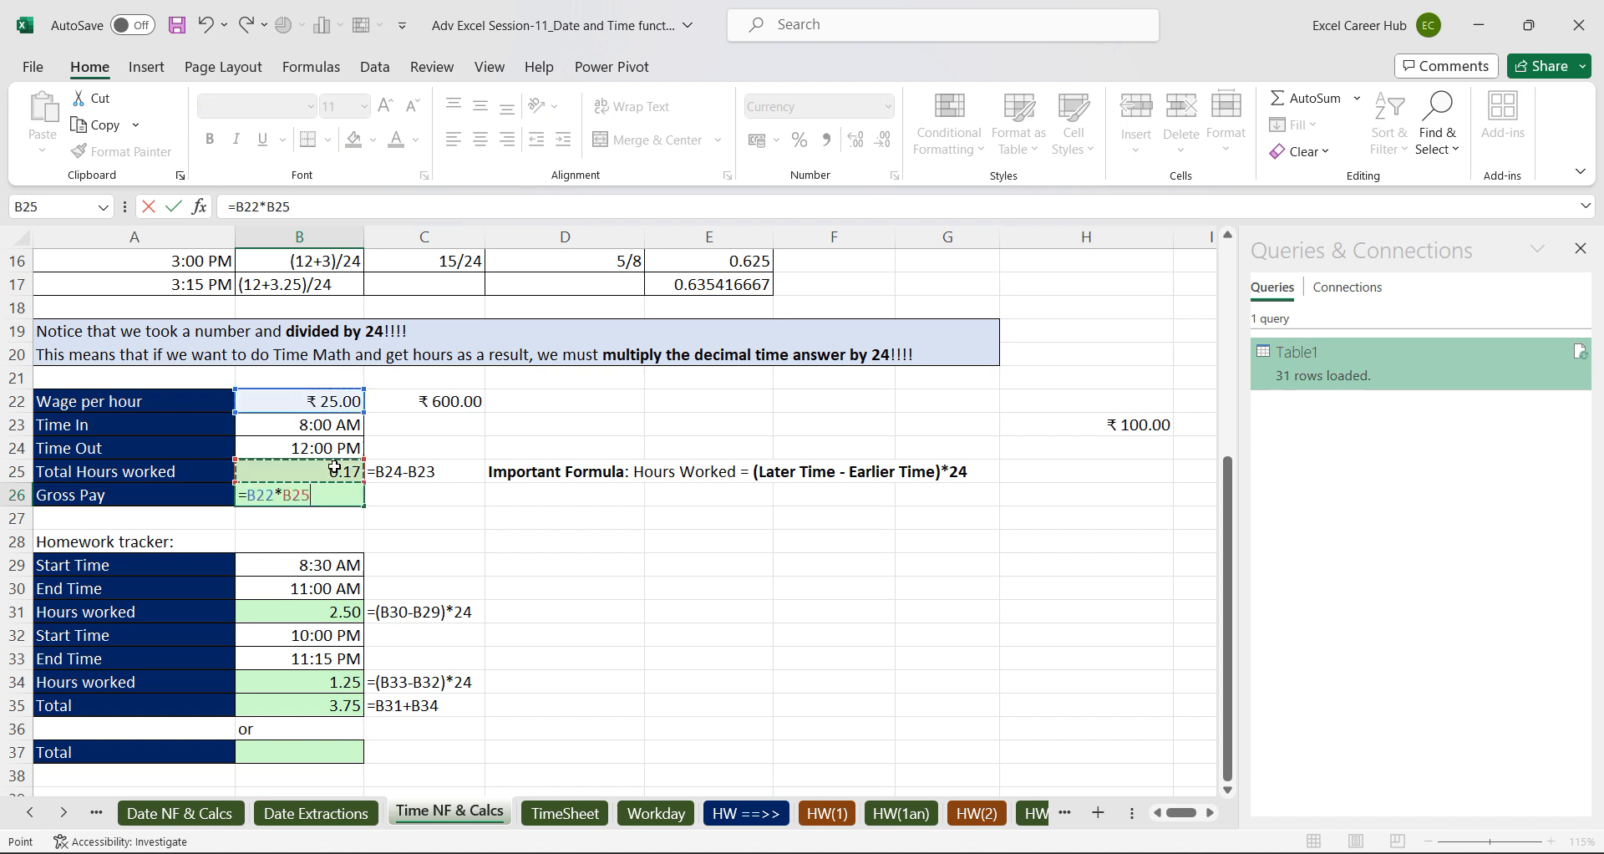
{"action": "key", "text": "Return"}
{"action": "left_click", "coordinate": [334, 497]}
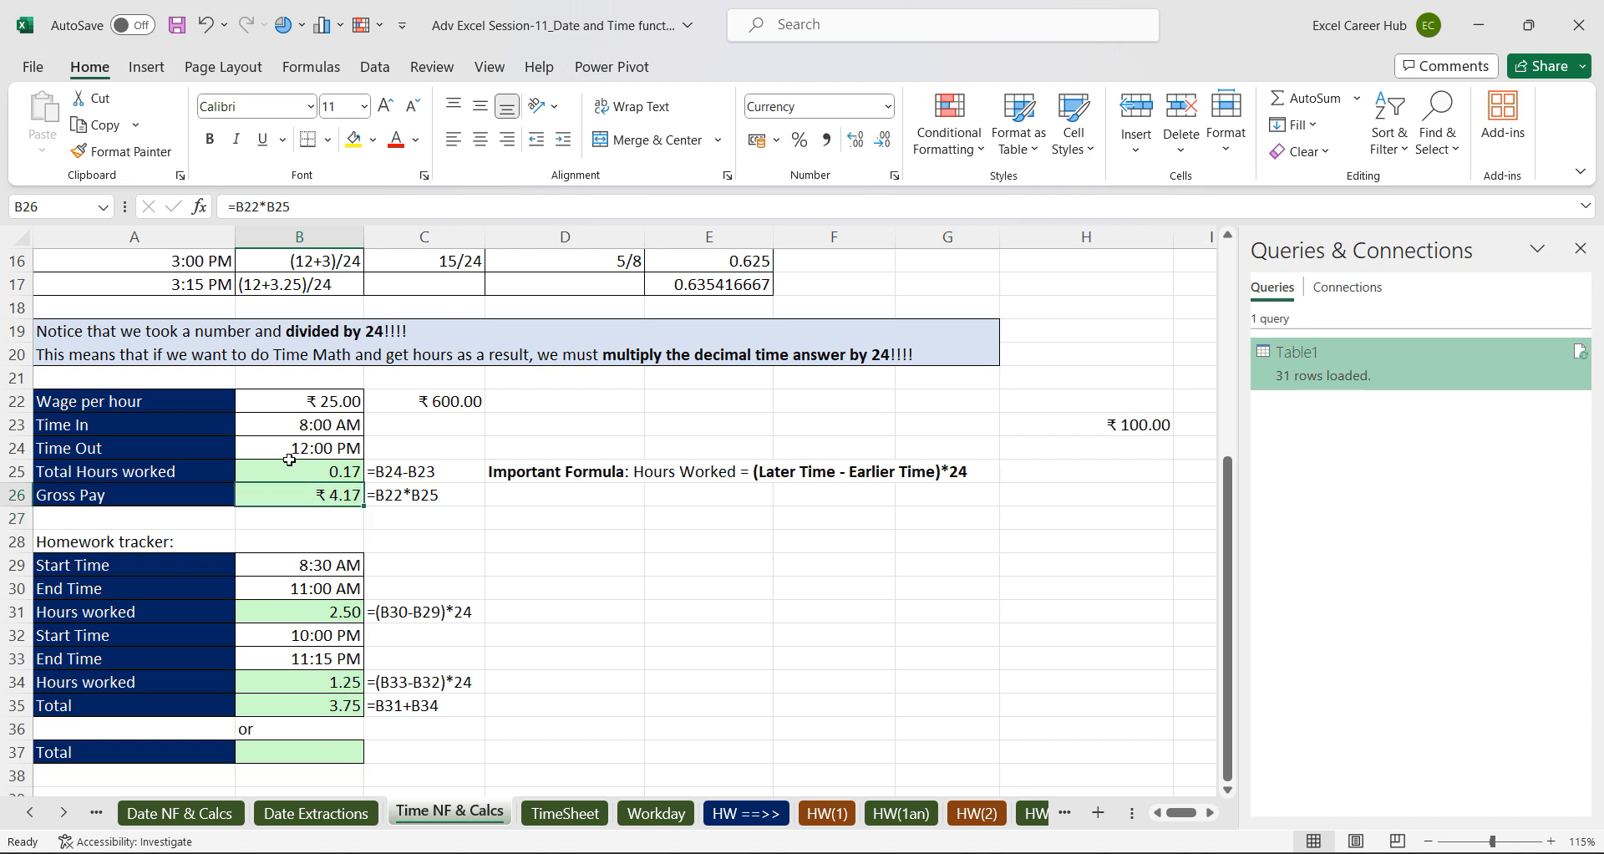
Change the Total Hours worked formula in B25 to =(B24-B23)*24.
{"action": "left_click", "coordinate": [328, 470]}
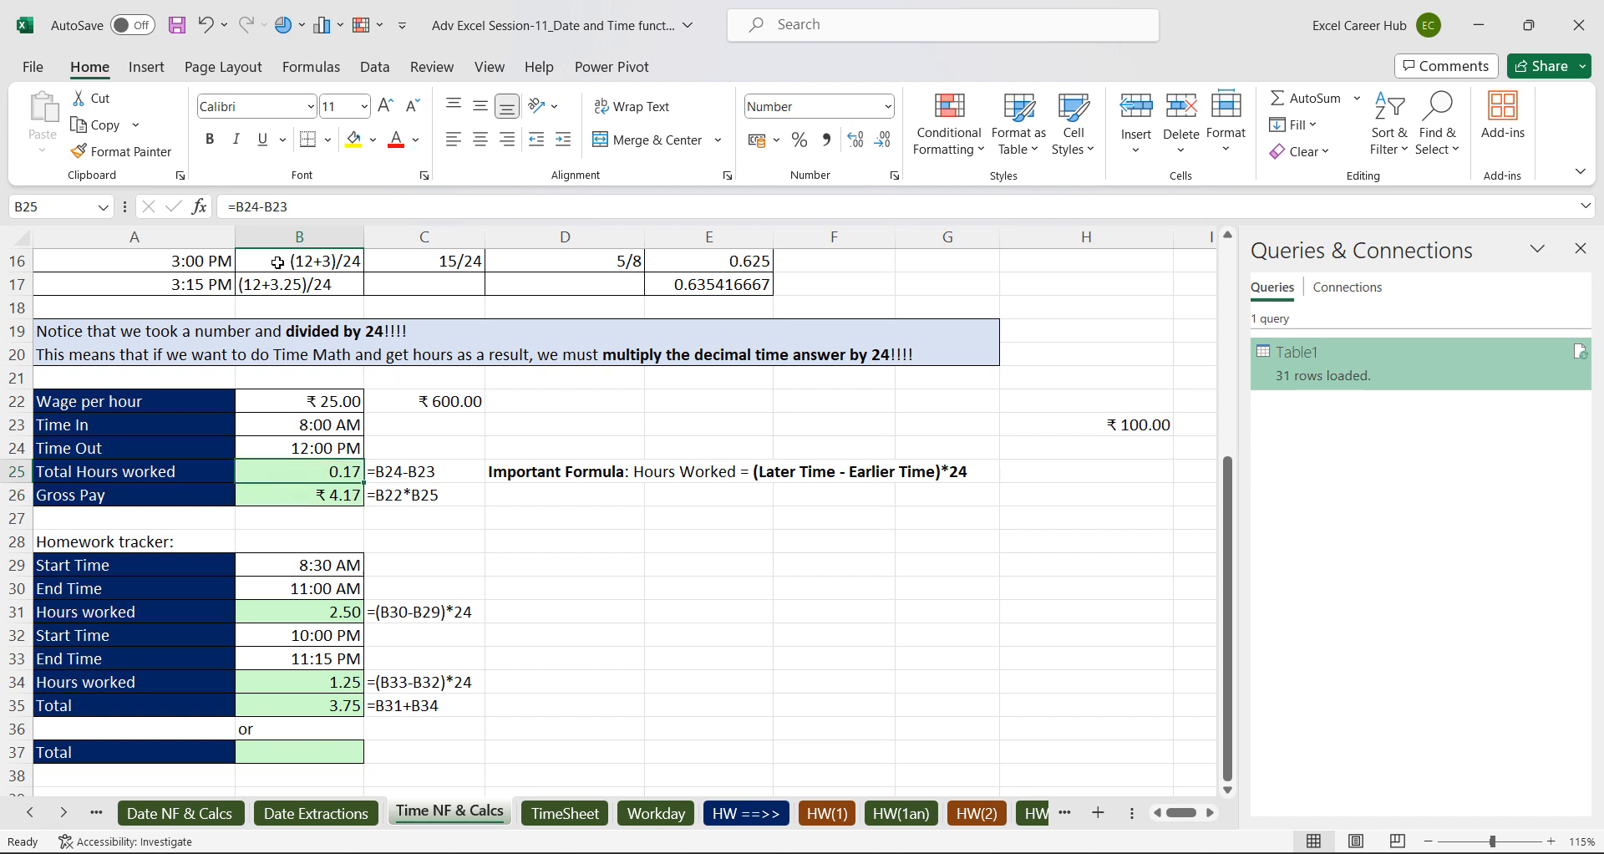
{"action": "left_click", "coordinate": [237, 207]}
{"action": "type", "text": "("}
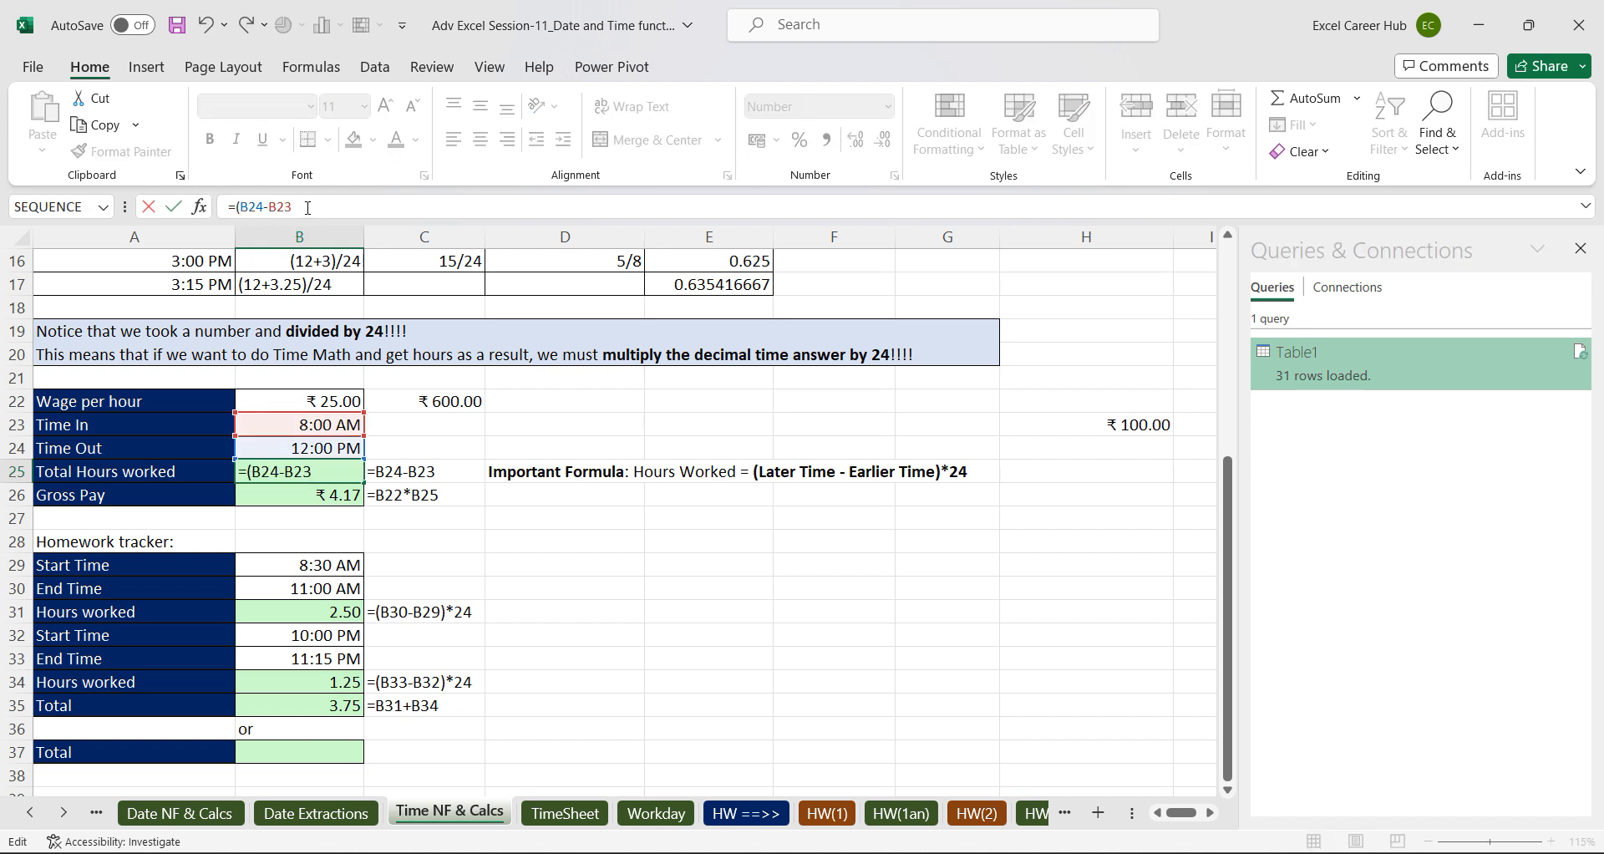
{"action": "type", "text": ")*24"}
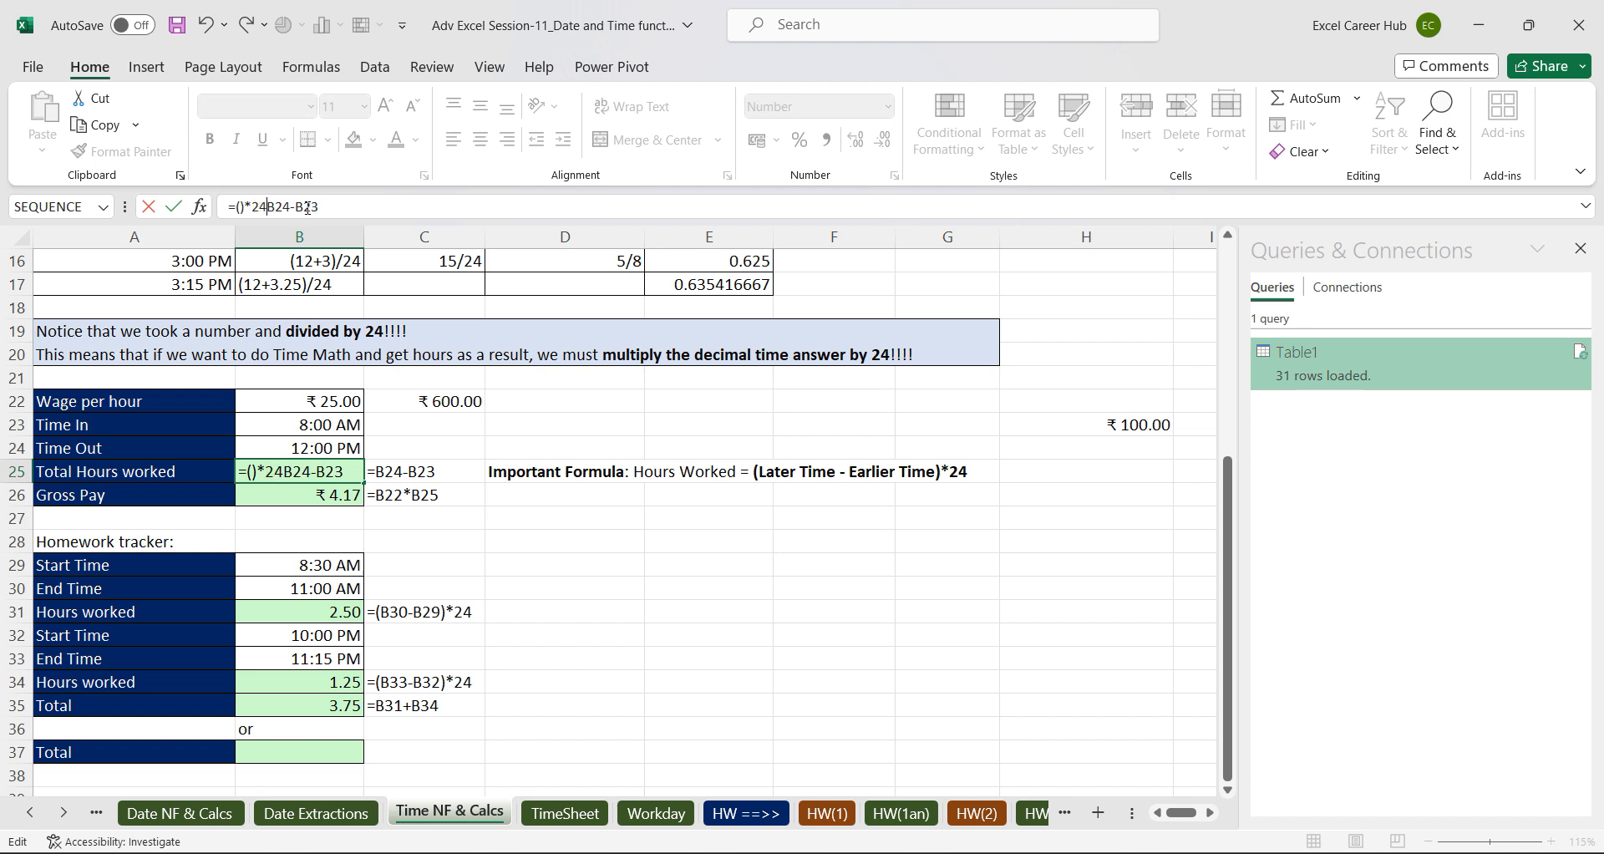
{"action": "key", "text": "BackSpace"}
{"action": "key", "text": "BackSpace"}
{"action": "key", "text": "BackSpace"}
{"action": "key", "text": "BackSpace"}
{"action": "key", "text": "BackSpace"}
{"action": "type", "text": "("}
{"action": "left_click", "coordinate": [364, 207]}
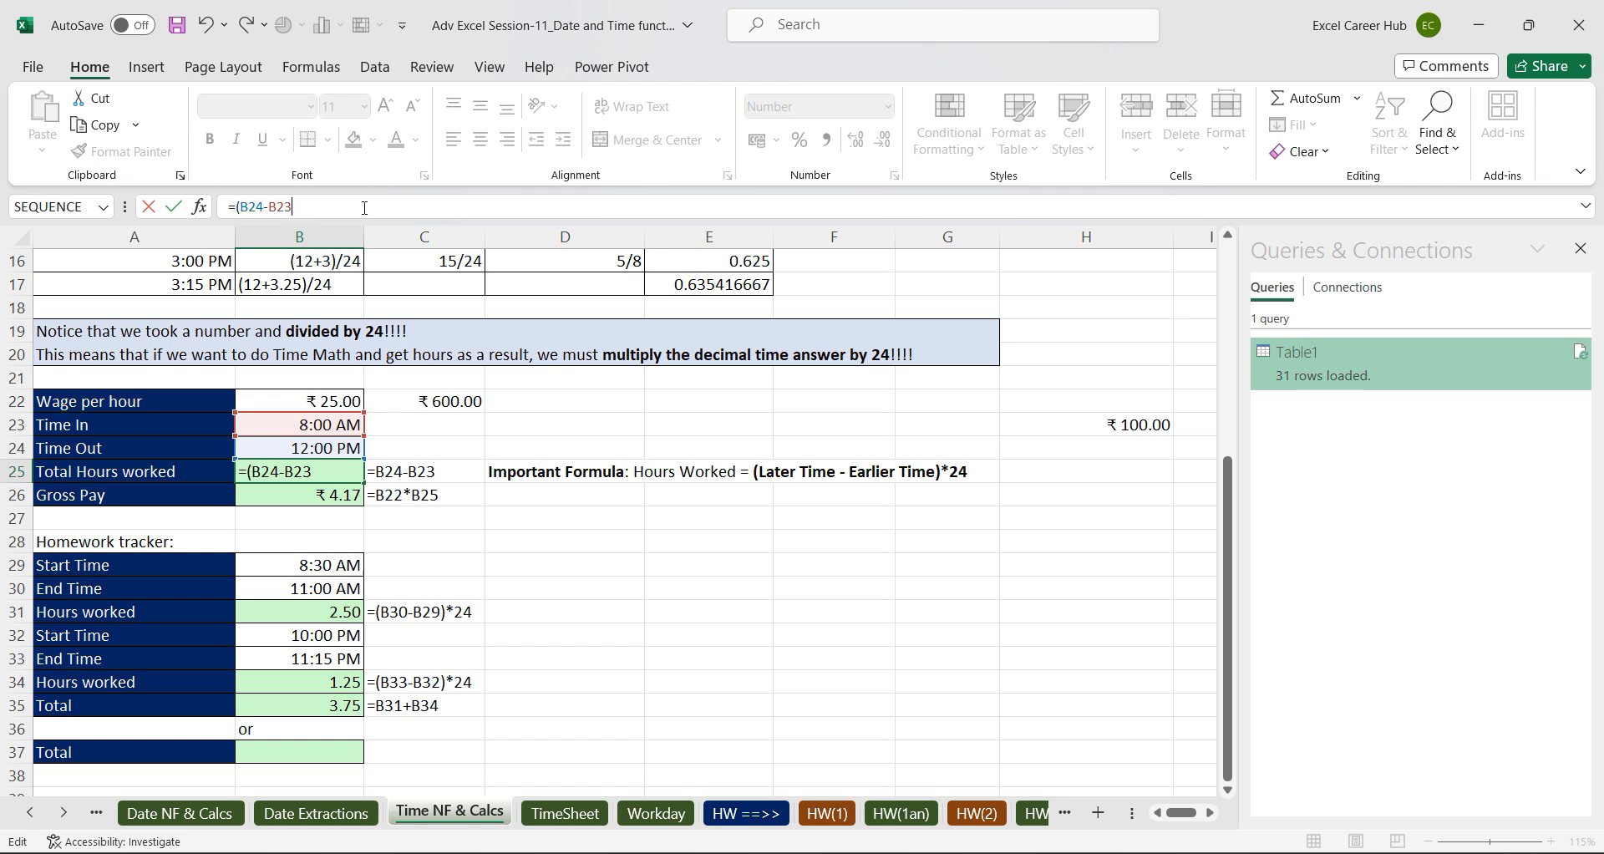
{"action": "type", "text": ")*24"}
{"action": "key", "text": "Return"}
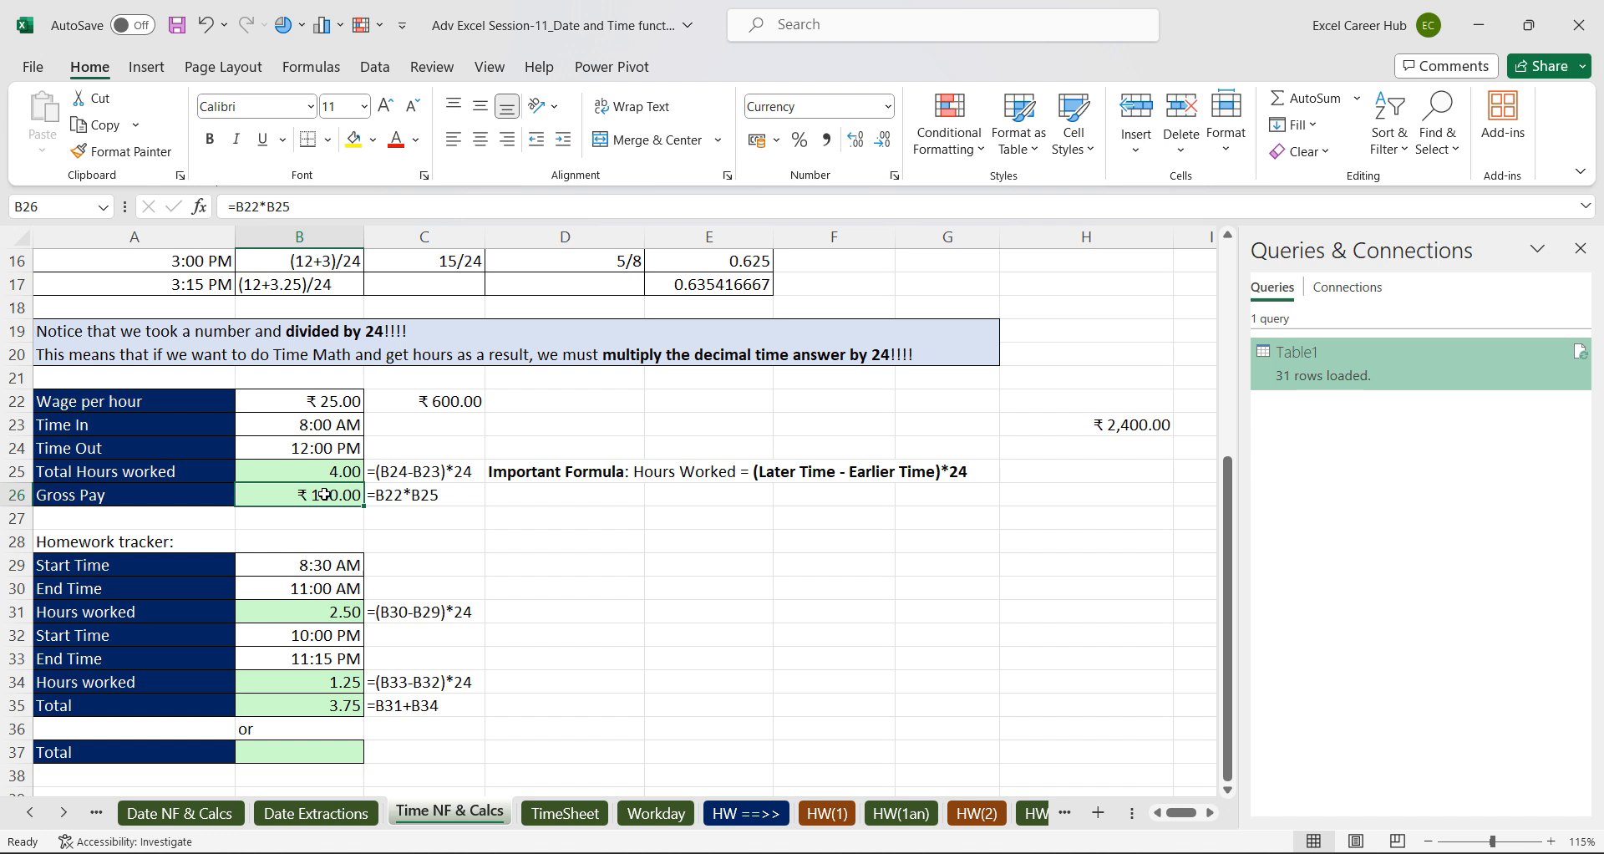
Clear the homework tracker's Hours worked and Total formulas in B31, B34 and B35.
{"action": "left_click", "coordinate": [304, 611]}
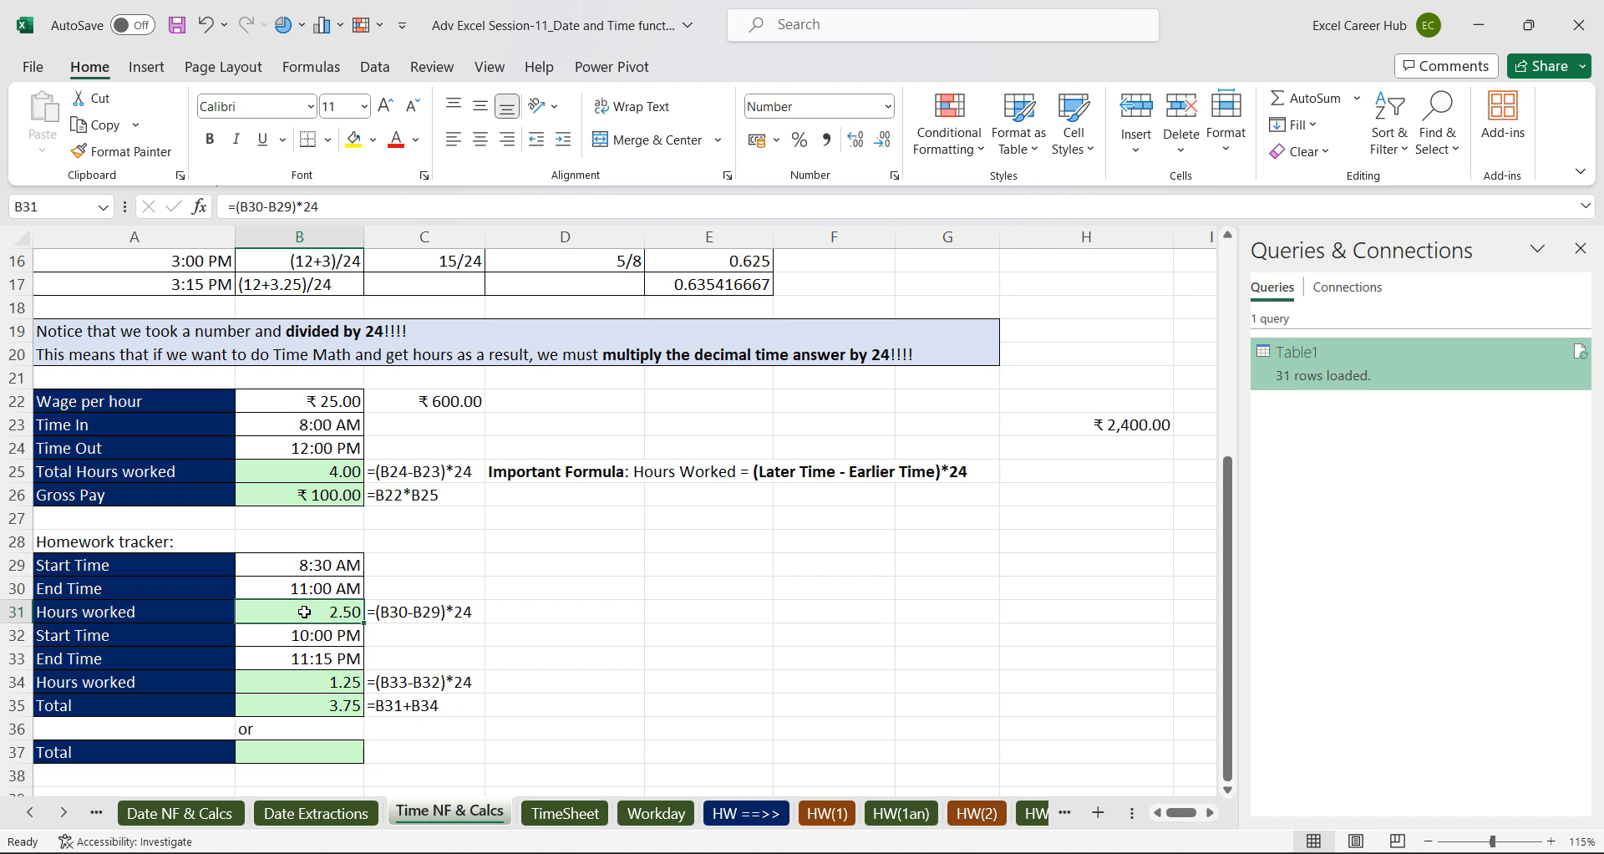
{"action": "key", "text": "Delete"}
{"action": "left_click", "coordinate": [301, 682]}
{"action": "mouse_move", "coordinate": [302, 682]}
{"action": "left_mouse_down"}
{"action": "mouse_move", "coordinate": [311, 724]}
{"action": "mouse_move", "coordinate": [315, 708]}
{"action": "left_mouse_up"}
{"action": "key", "text": "Delete"}
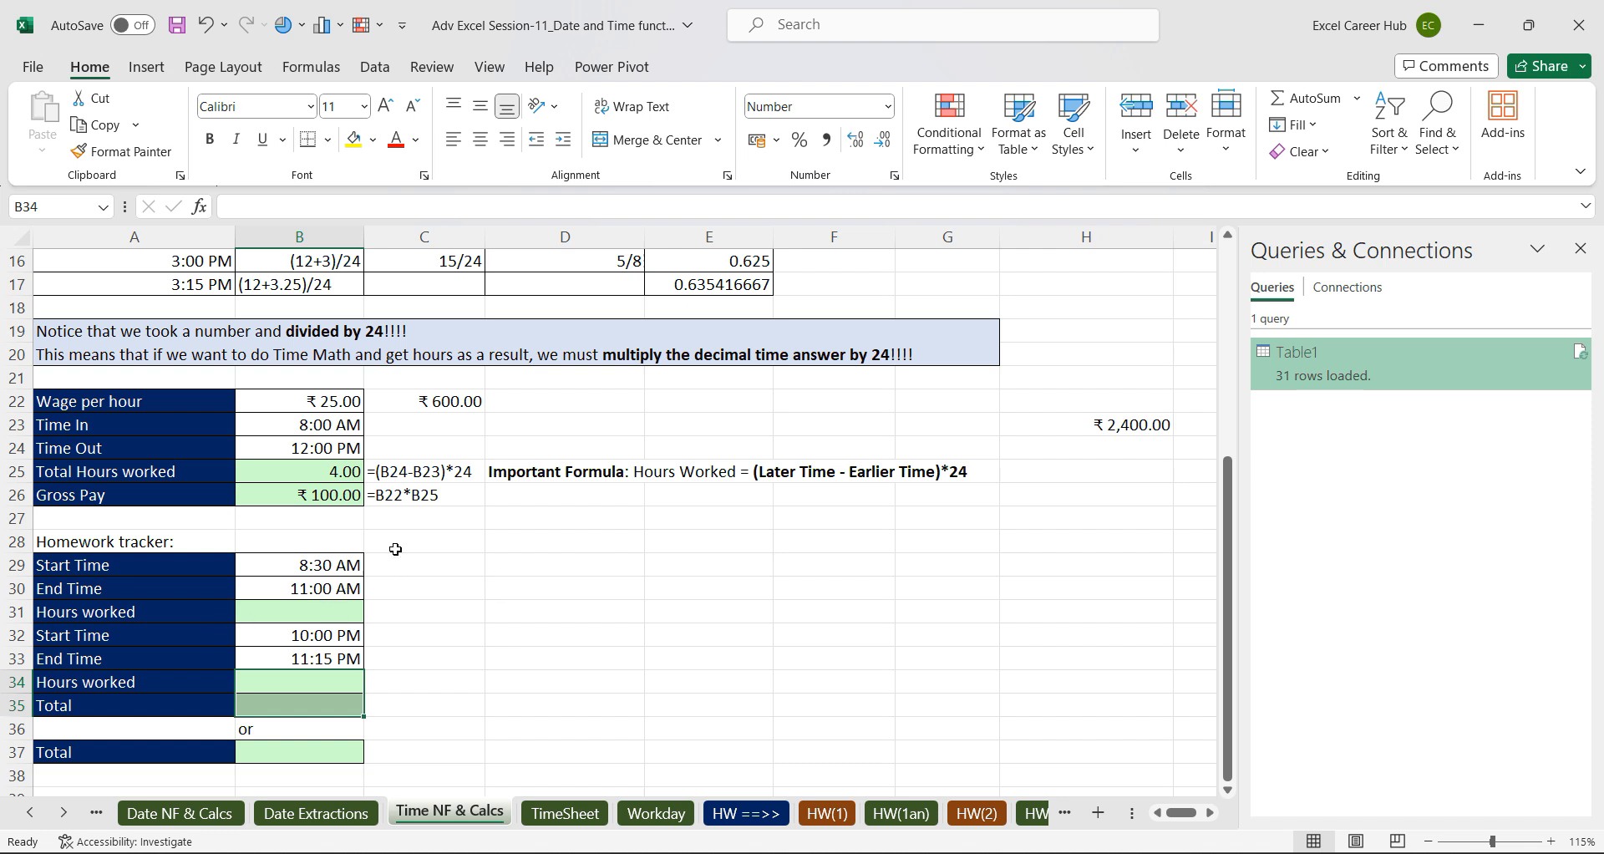
Review the homework tracker's start and end time pairs and the empty Hours worked and Total cells to fill in.
{"action": "mouse_move", "coordinate": [345, 566]}
{"action": "left_mouse_down"}
{"action": "mouse_move", "coordinate": [347, 612]}
{"action": "mouse_move", "coordinate": [350, 588]}
{"action": "left_mouse_up"}
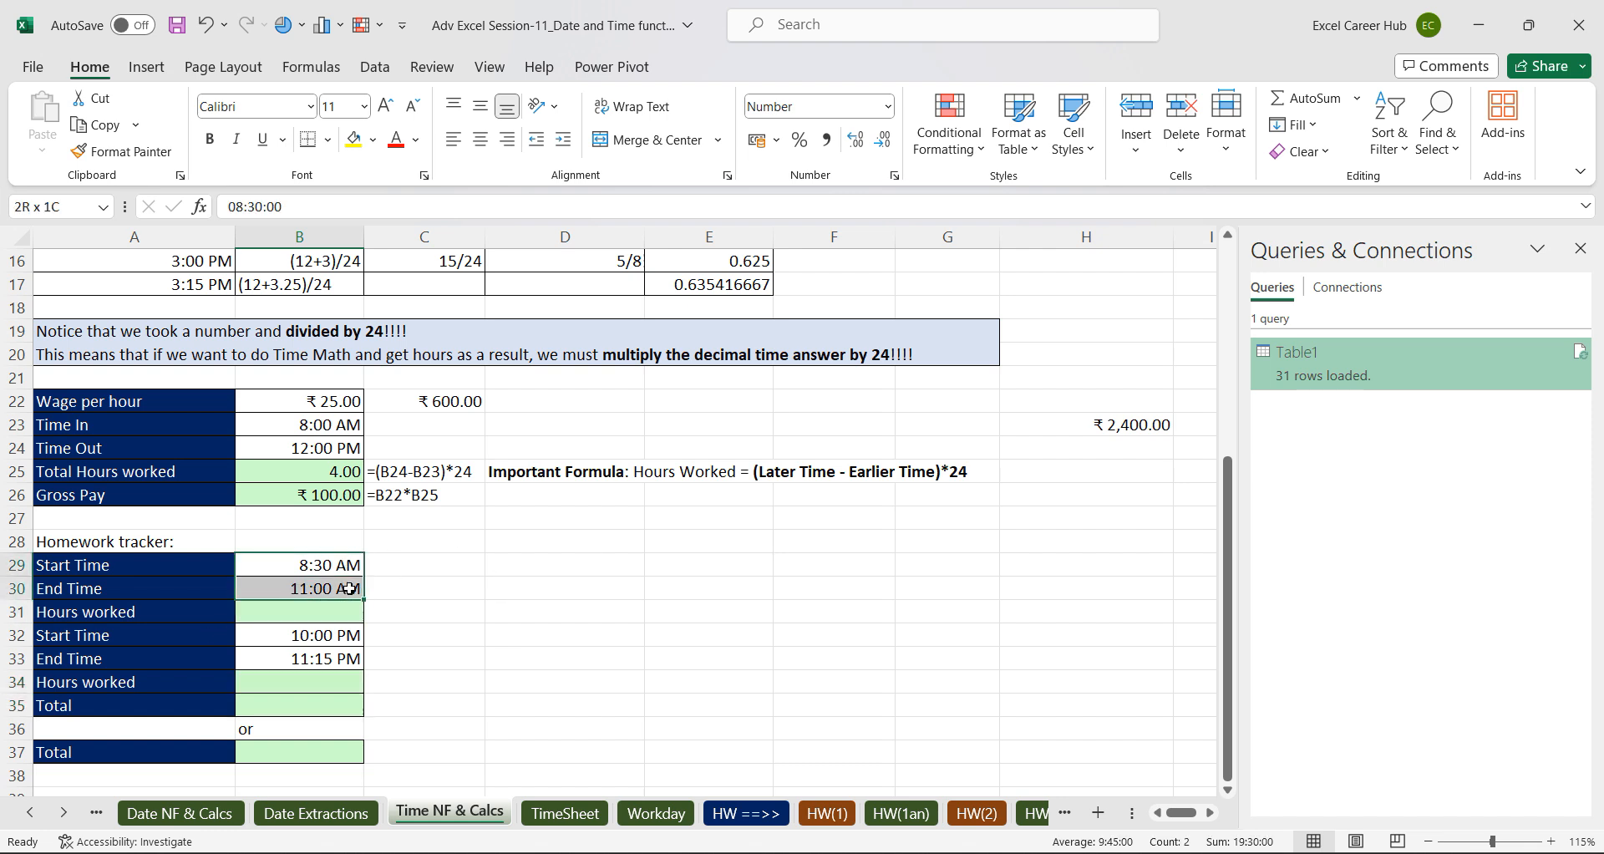
{"action": "left_click", "coordinate": [297, 617]}
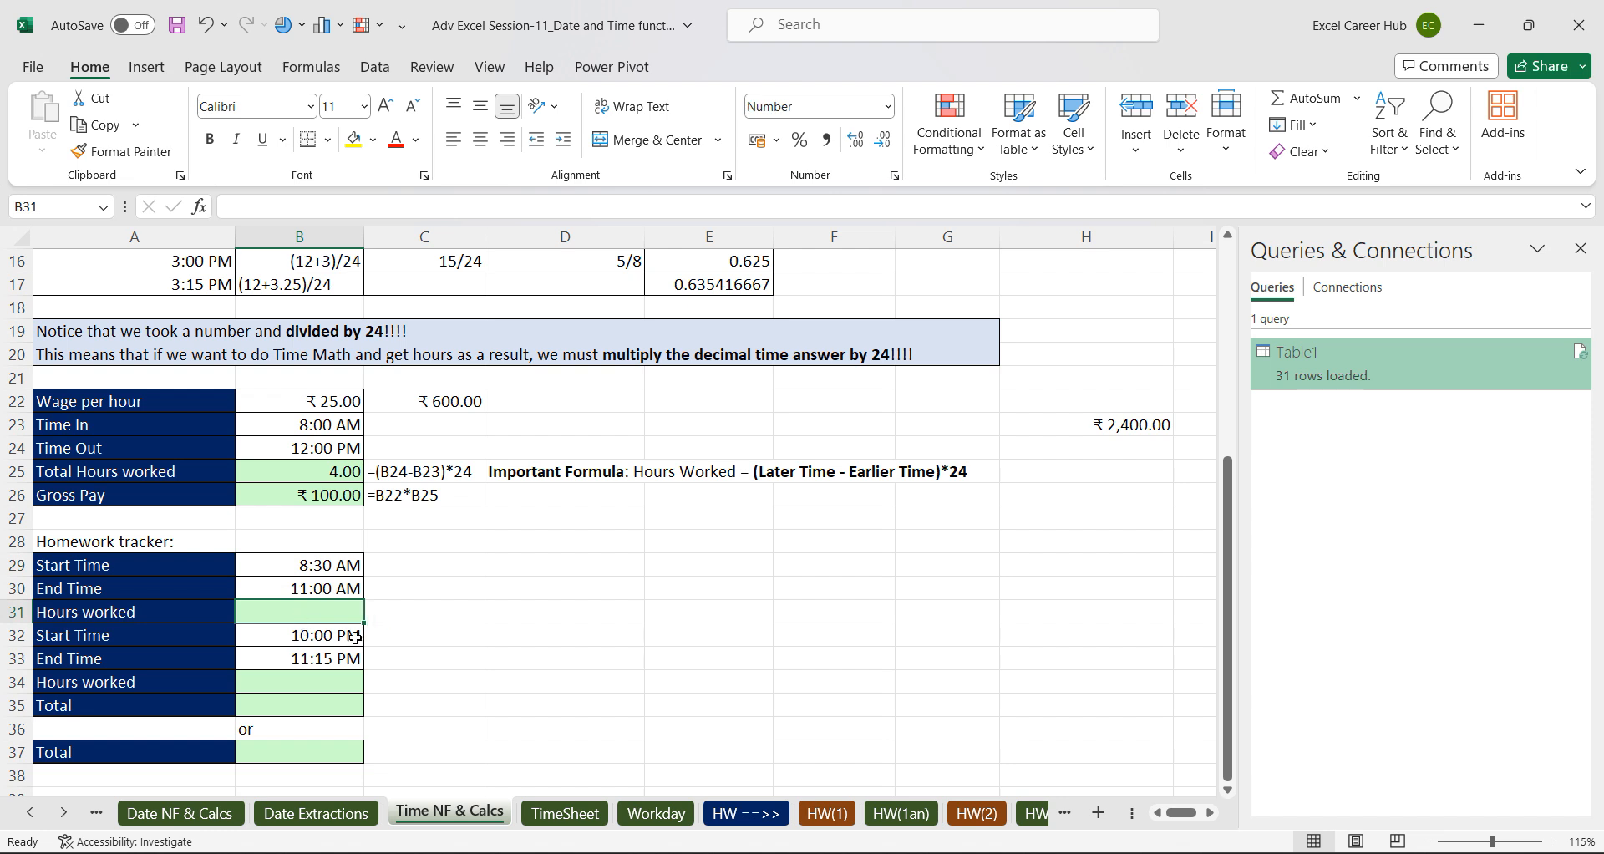
{"action": "left_click_drag", "start_coordinate": [354, 636], "coordinate": [347, 659]}
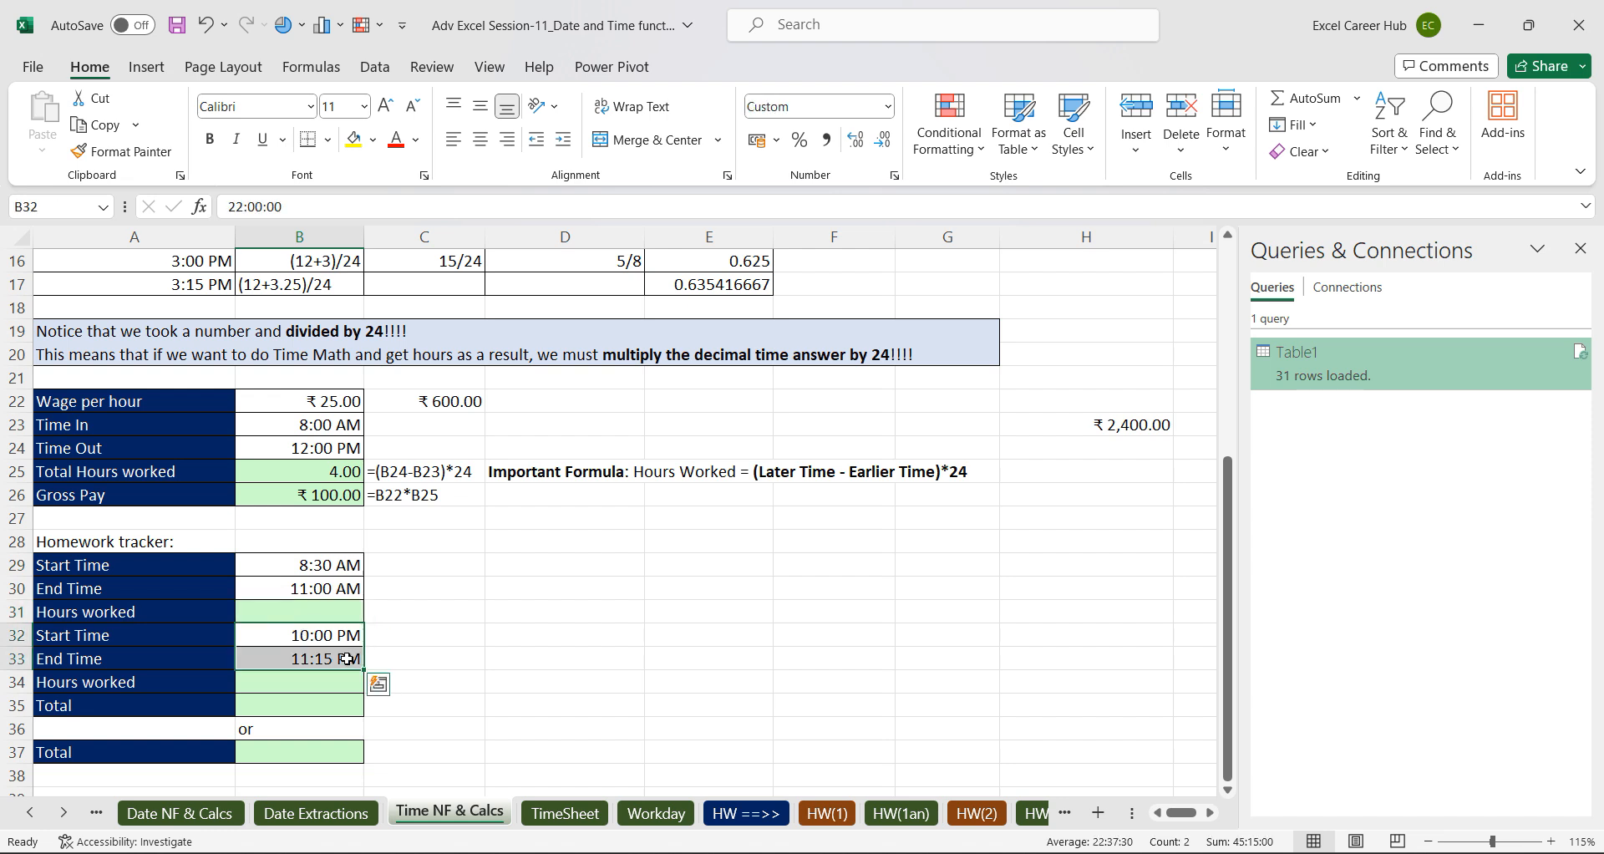
{"action": "left_click", "coordinate": [331, 687]}
{"action": "left_click", "coordinate": [299, 712]}
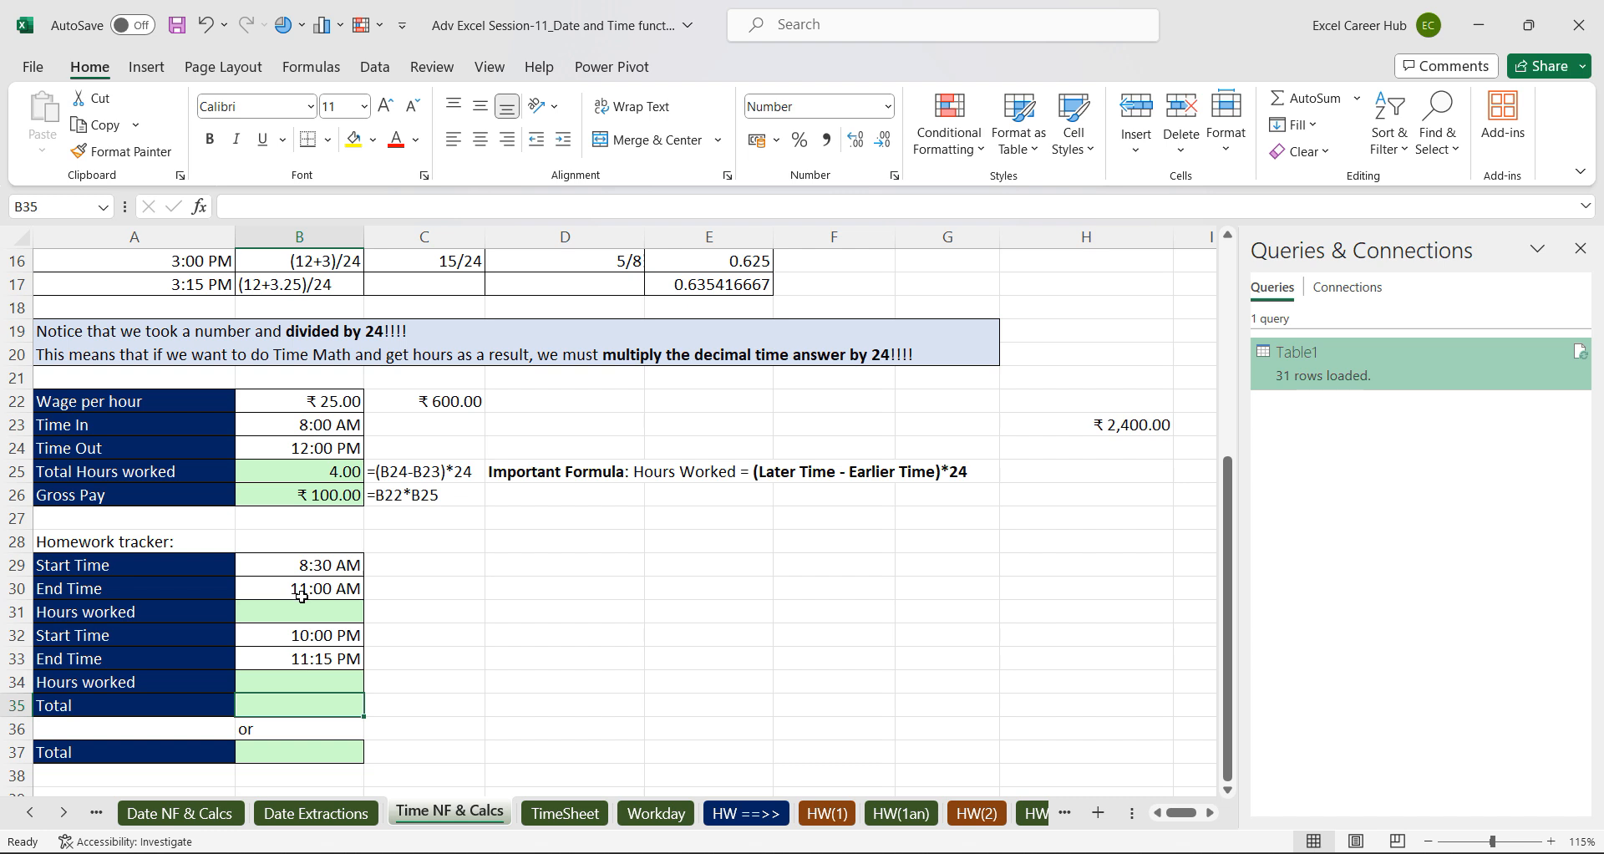
{"action": "left_click", "coordinate": [307, 610]}
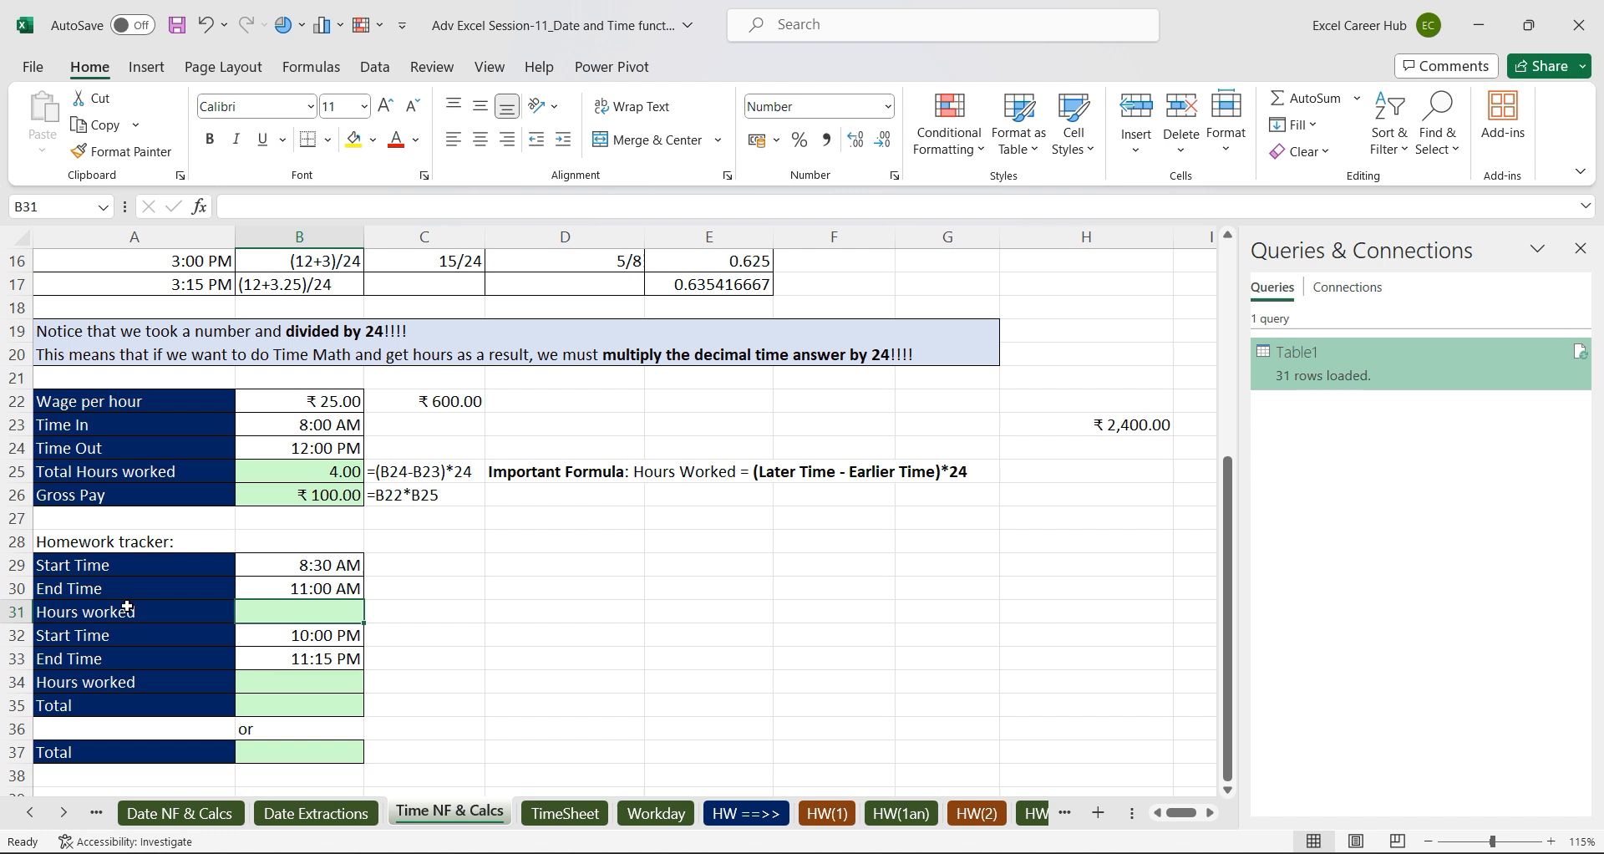
On the Workday sheet, clear the Expected Workday results in D11:D12.
{"action": "left_click", "coordinate": [656, 813]}
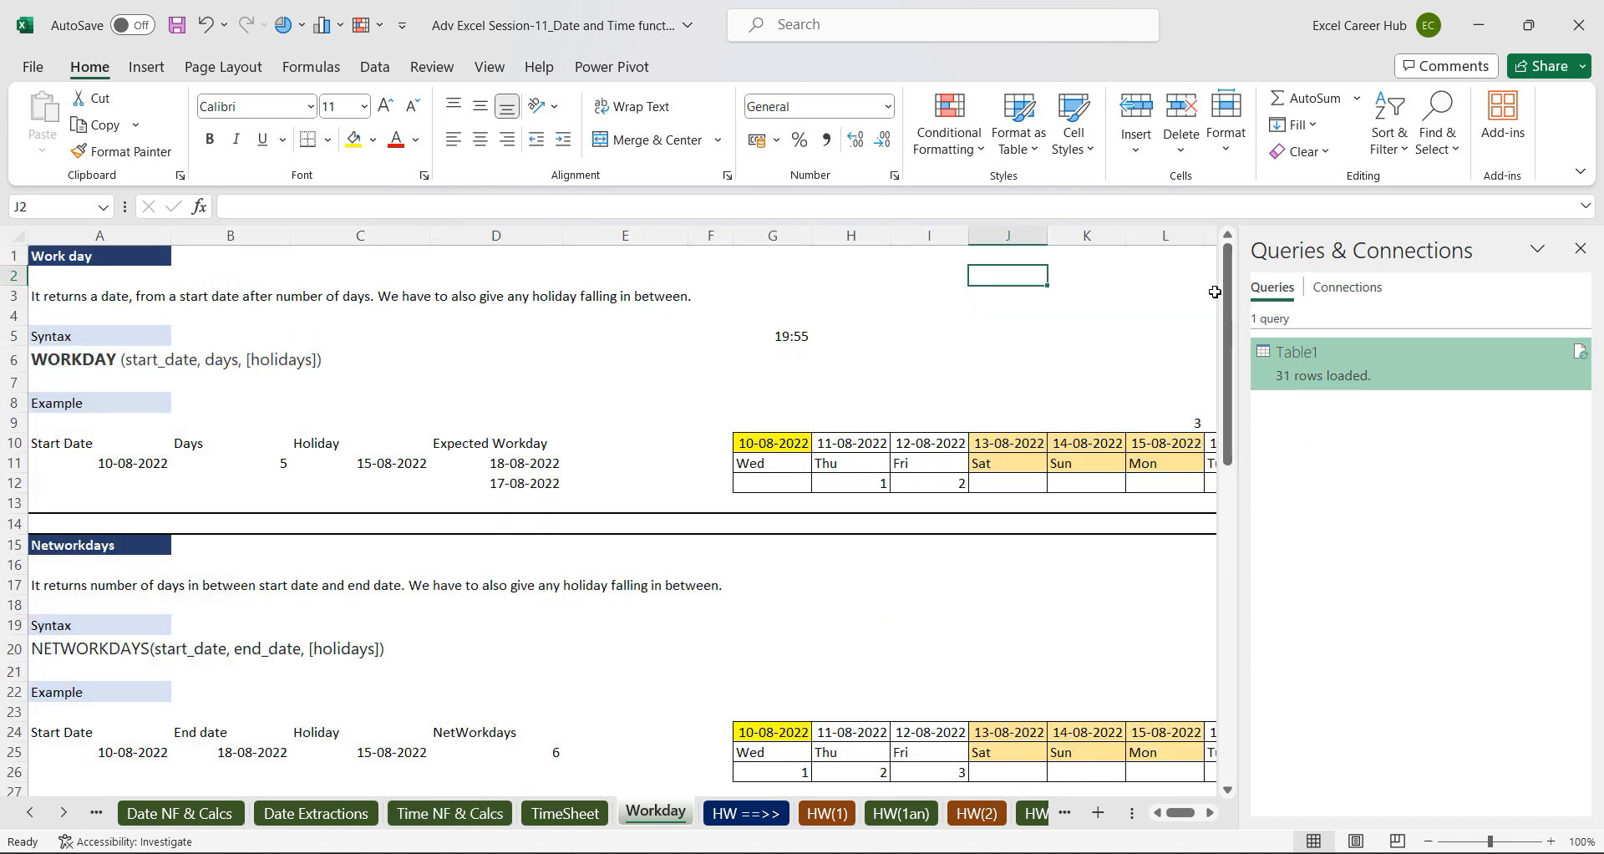
{"action": "mouse_move", "coordinate": [1232, 297]}
{"action": "left_mouse_down"}
{"action": "mouse_move", "coordinate": [1225, 677]}
{"action": "mouse_move", "coordinate": [1230, 301]}
{"action": "left_mouse_up"}
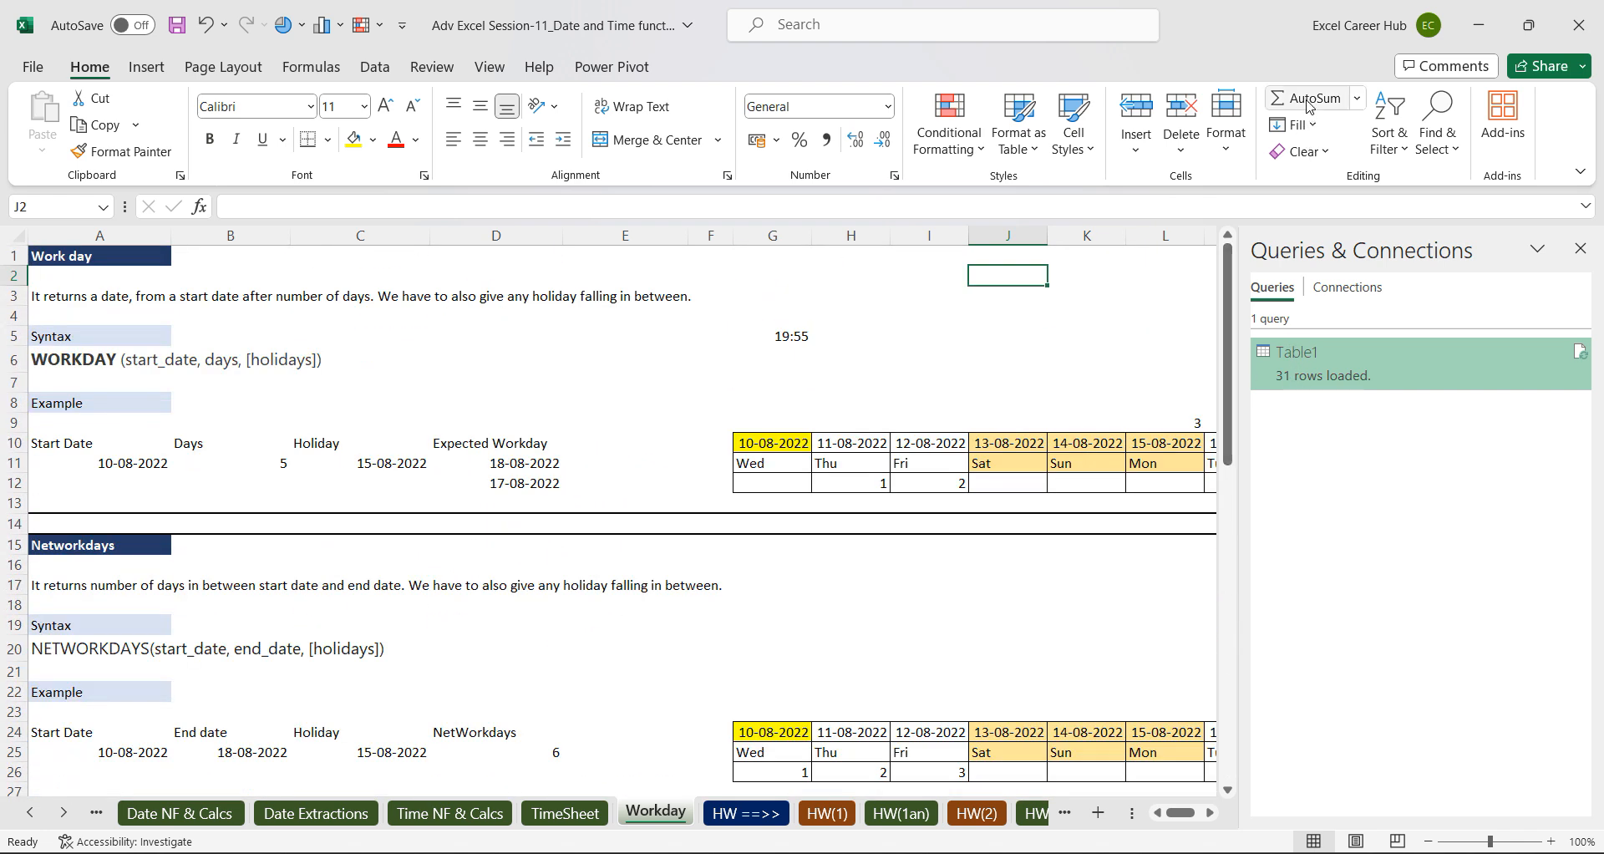
{"action": "left_click", "coordinate": [48, 357]}
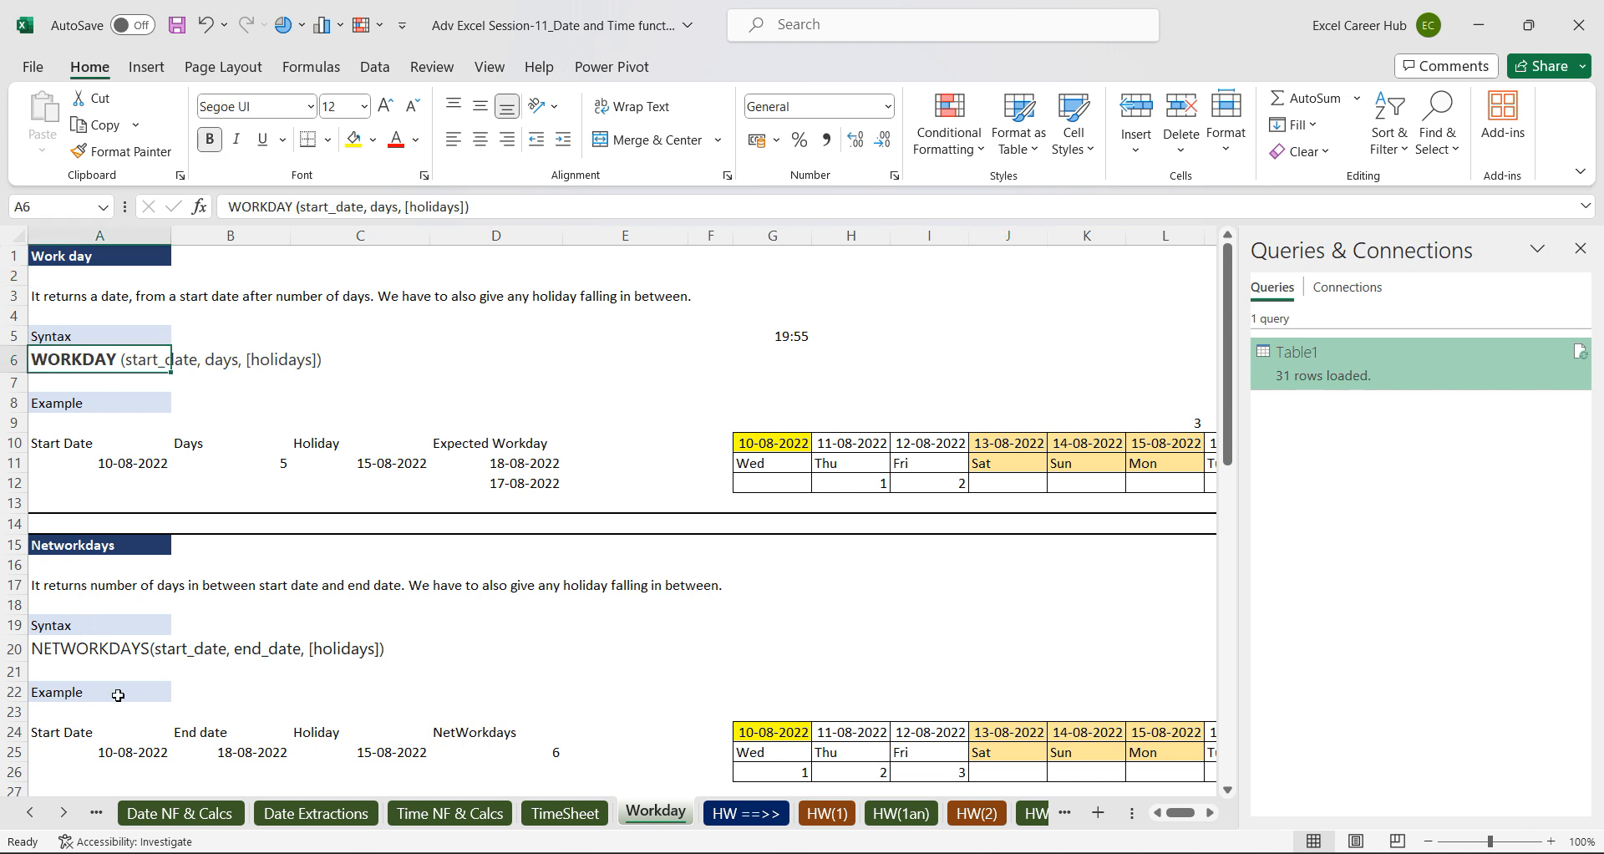
{"action": "left_click", "coordinate": [113, 464]}
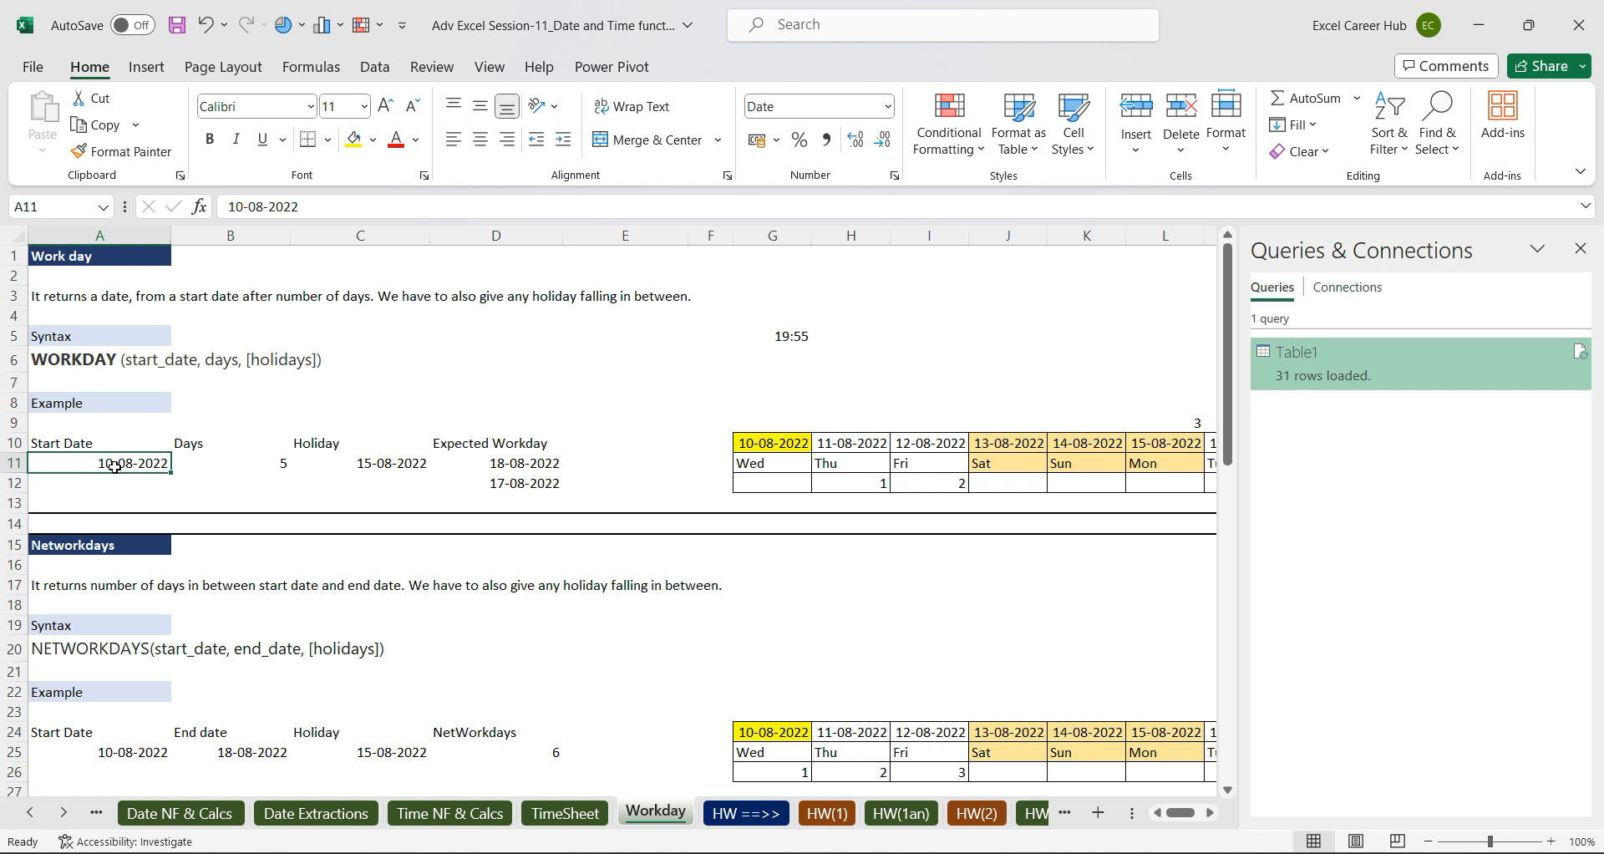
{"action": "left_click", "coordinate": [537, 464]}
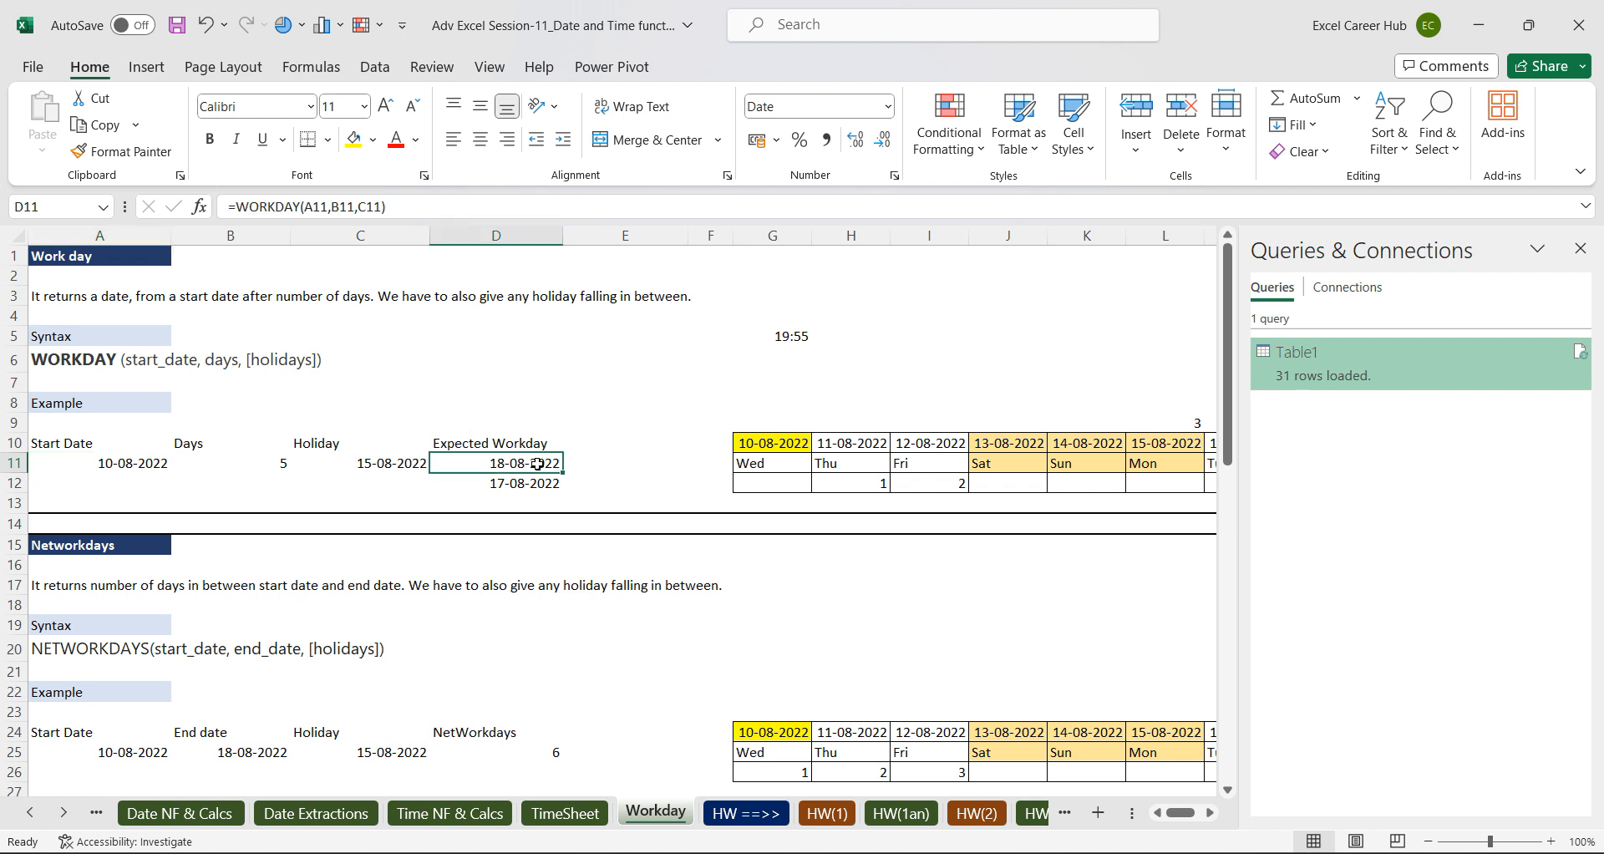
{"action": "left_click_drag", "start_coordinate": [537, 464], "coordinate": [537, 485]}
{"action": "key", "text": "Delete"}
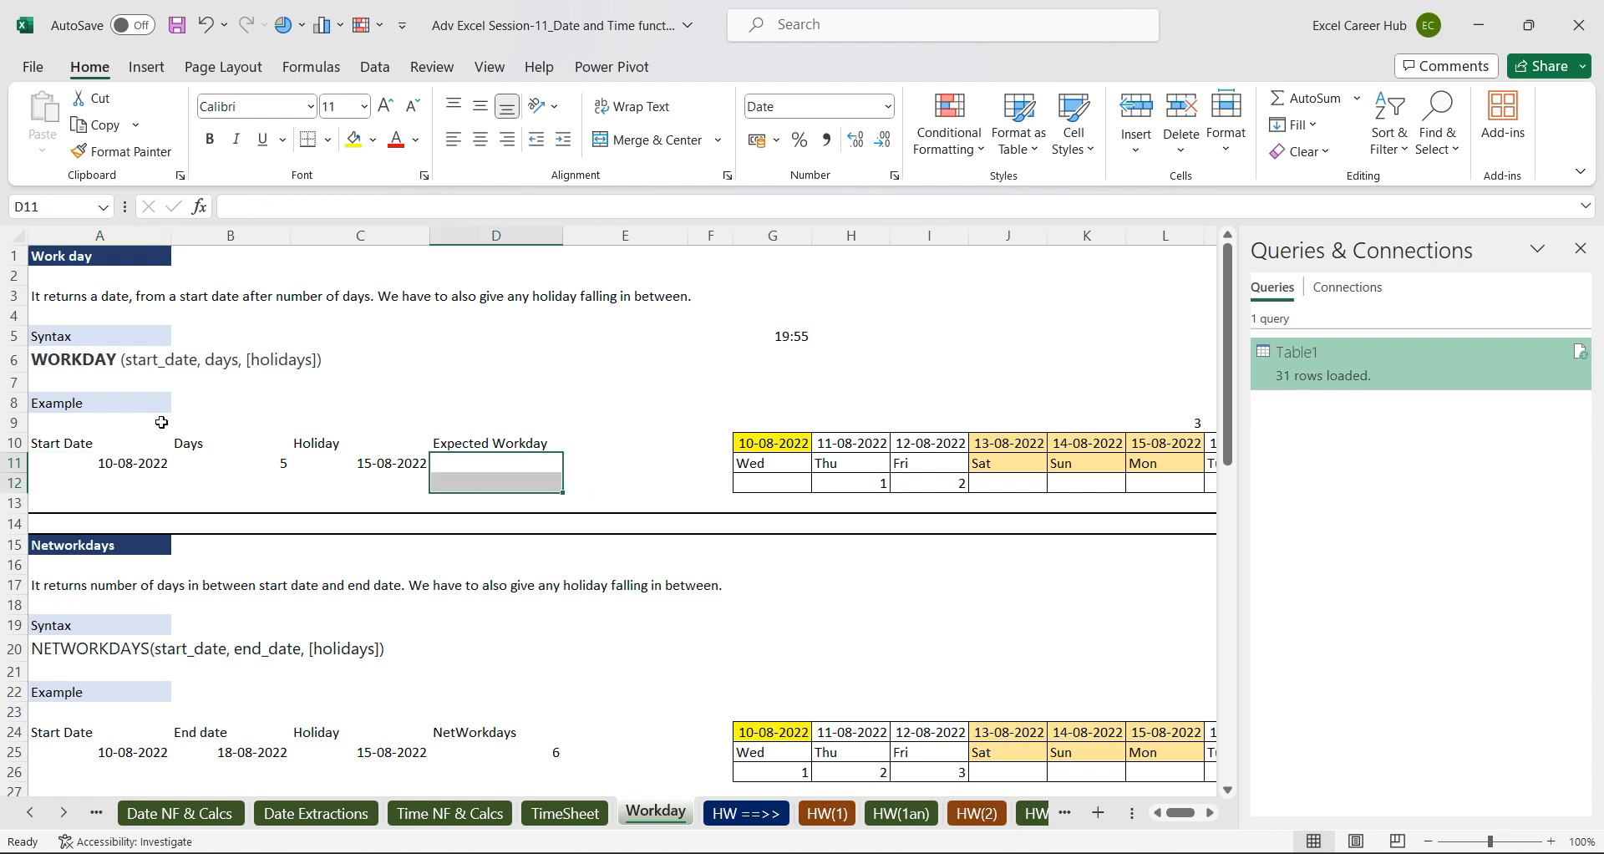
Begin a WORKDAY formula in the Expected Workday cell D11 and bring up its function arguments dialog clear of the example data.
{"action": "left_click", "coordinate": [135, 461]}
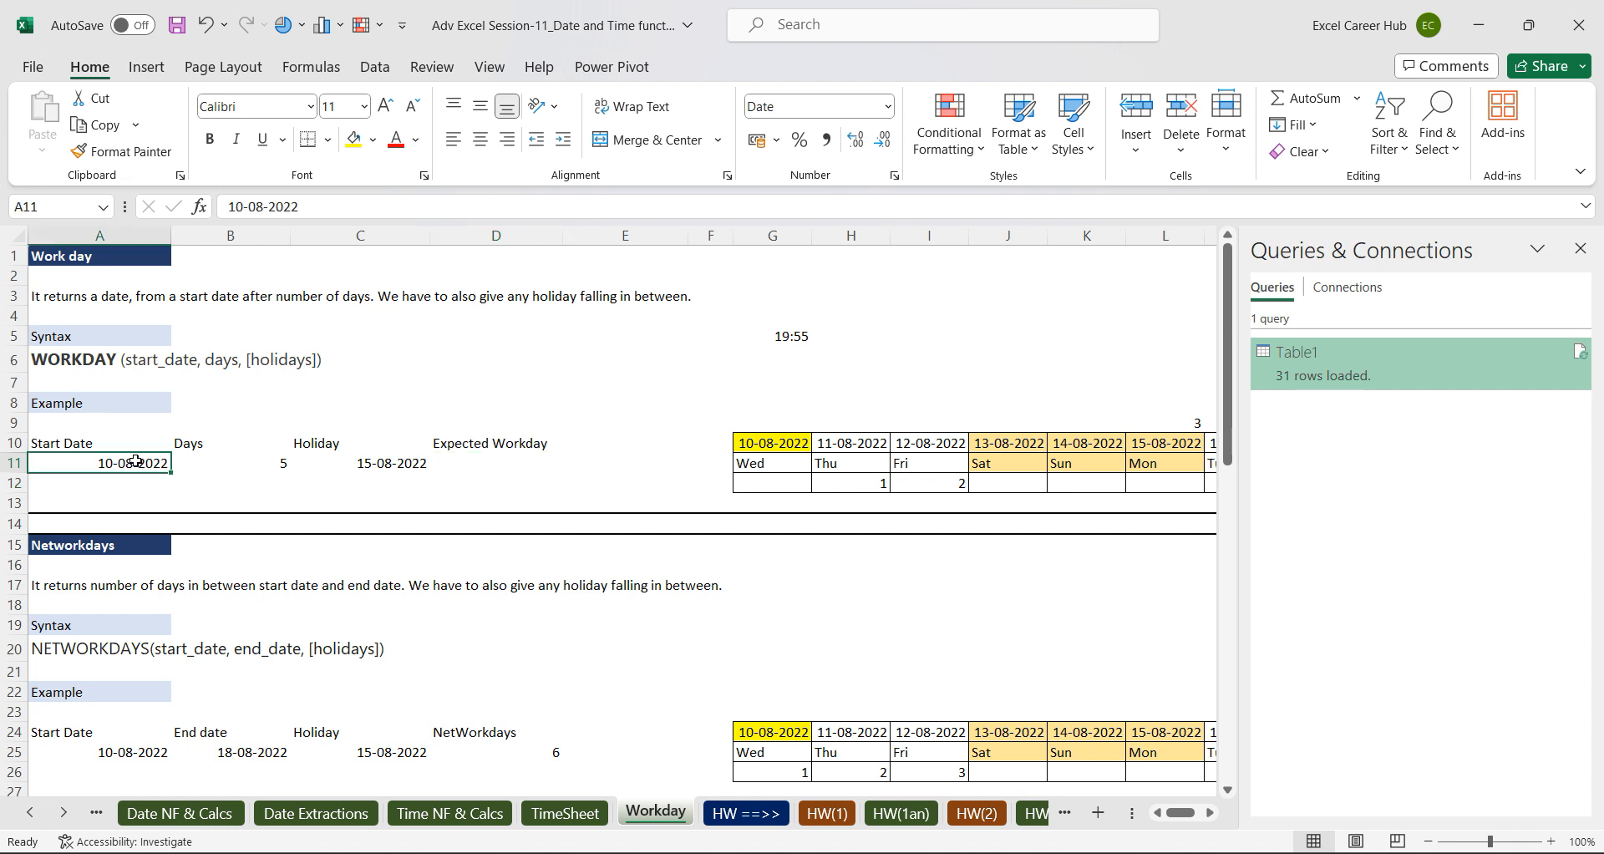
{"action": "left_click", "coordinate": [251, 459]}
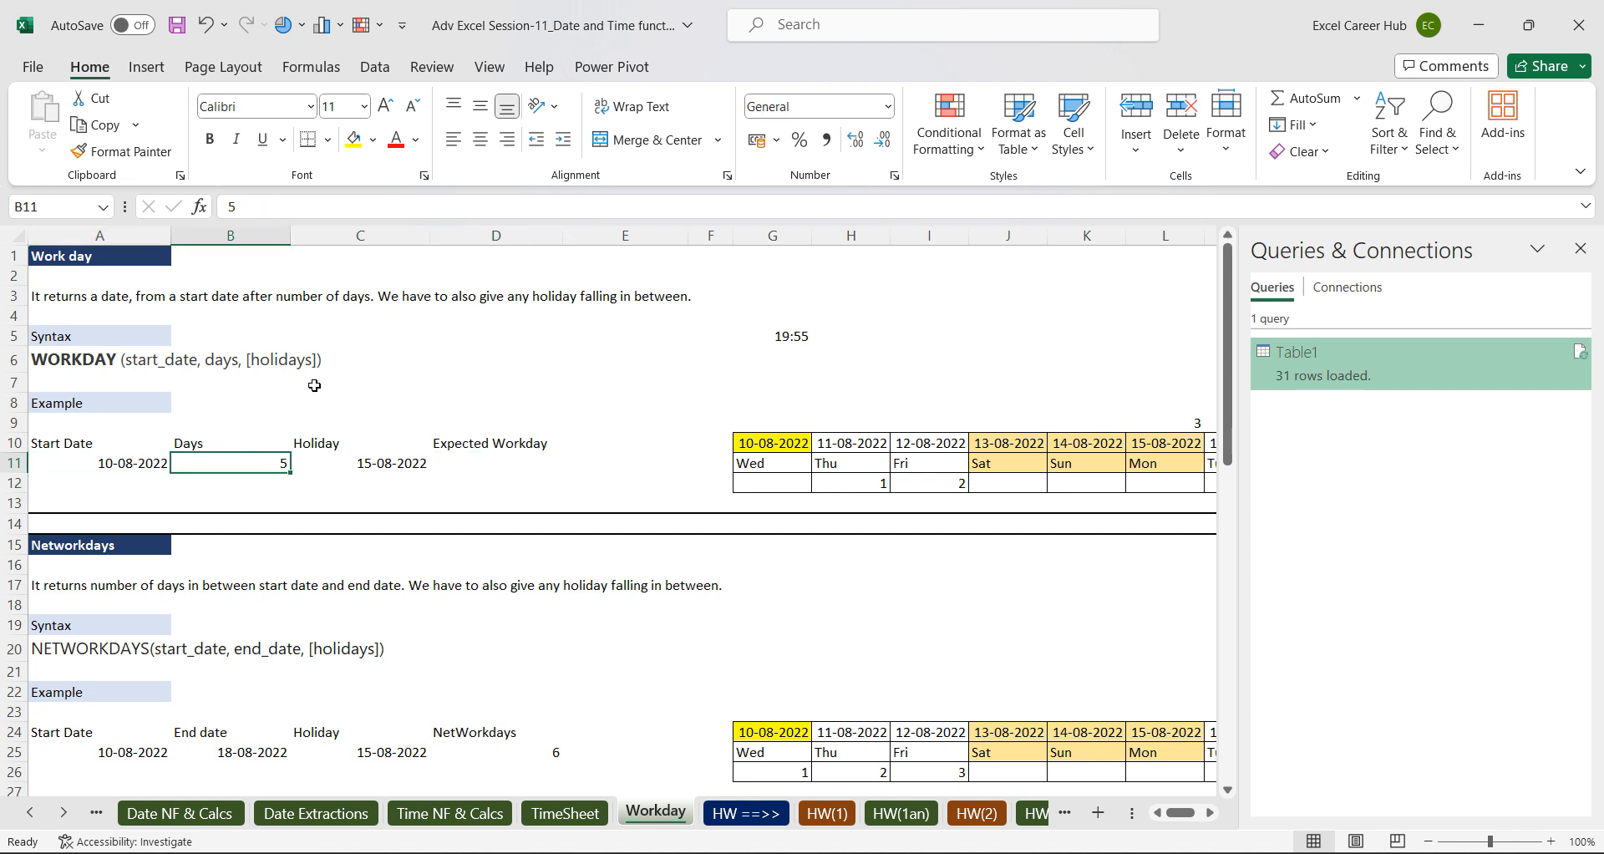
{"action": "left_click", "coordinate": [513, 460]}
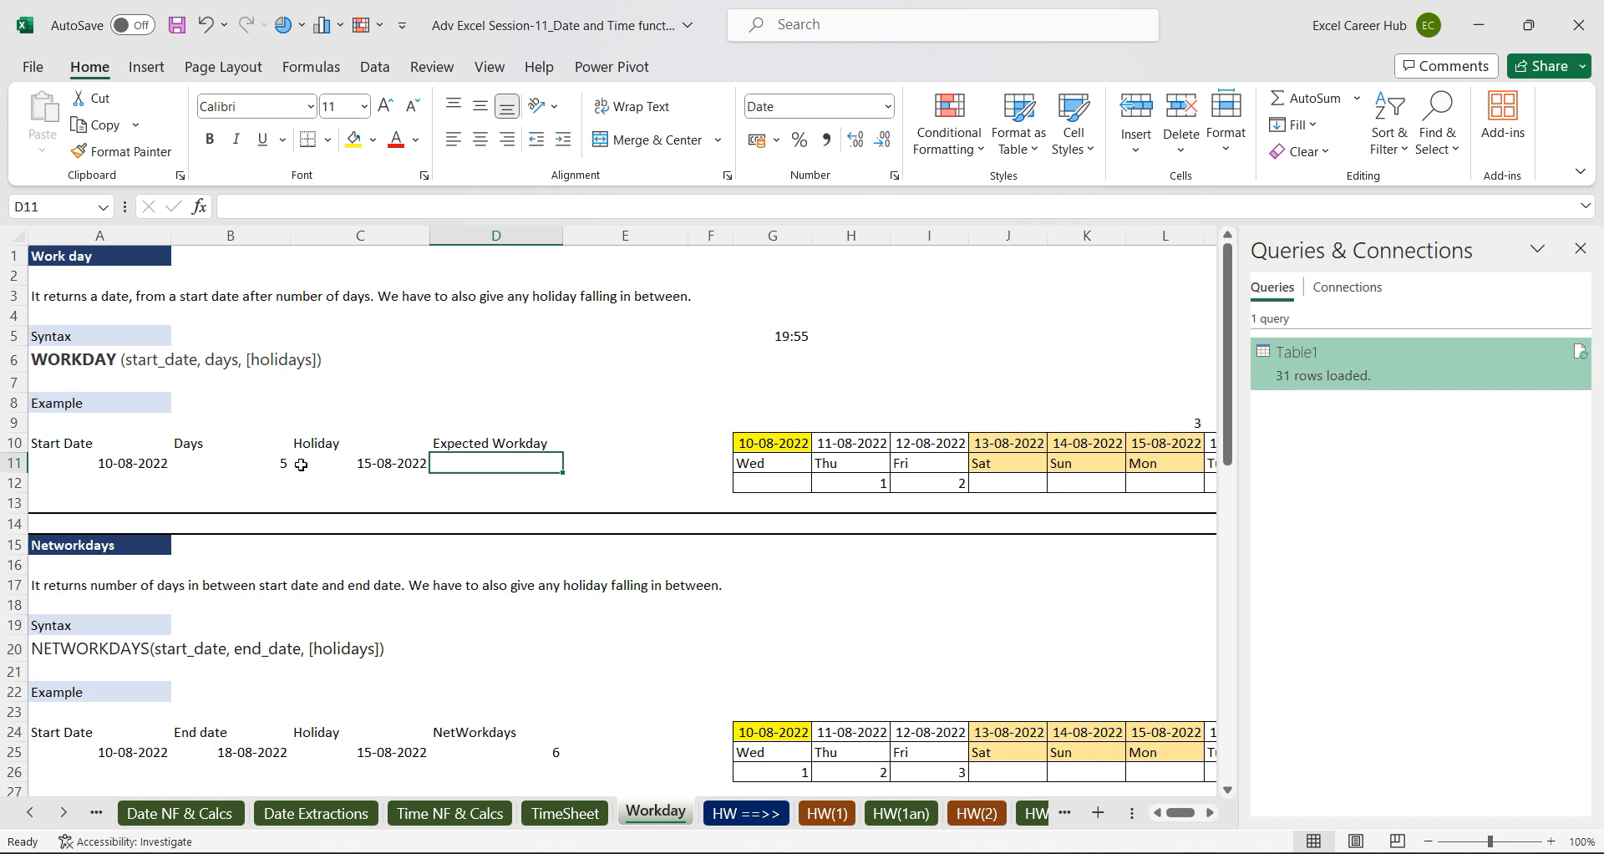
{"action": "left_click", "coordinate": [375, 462]}
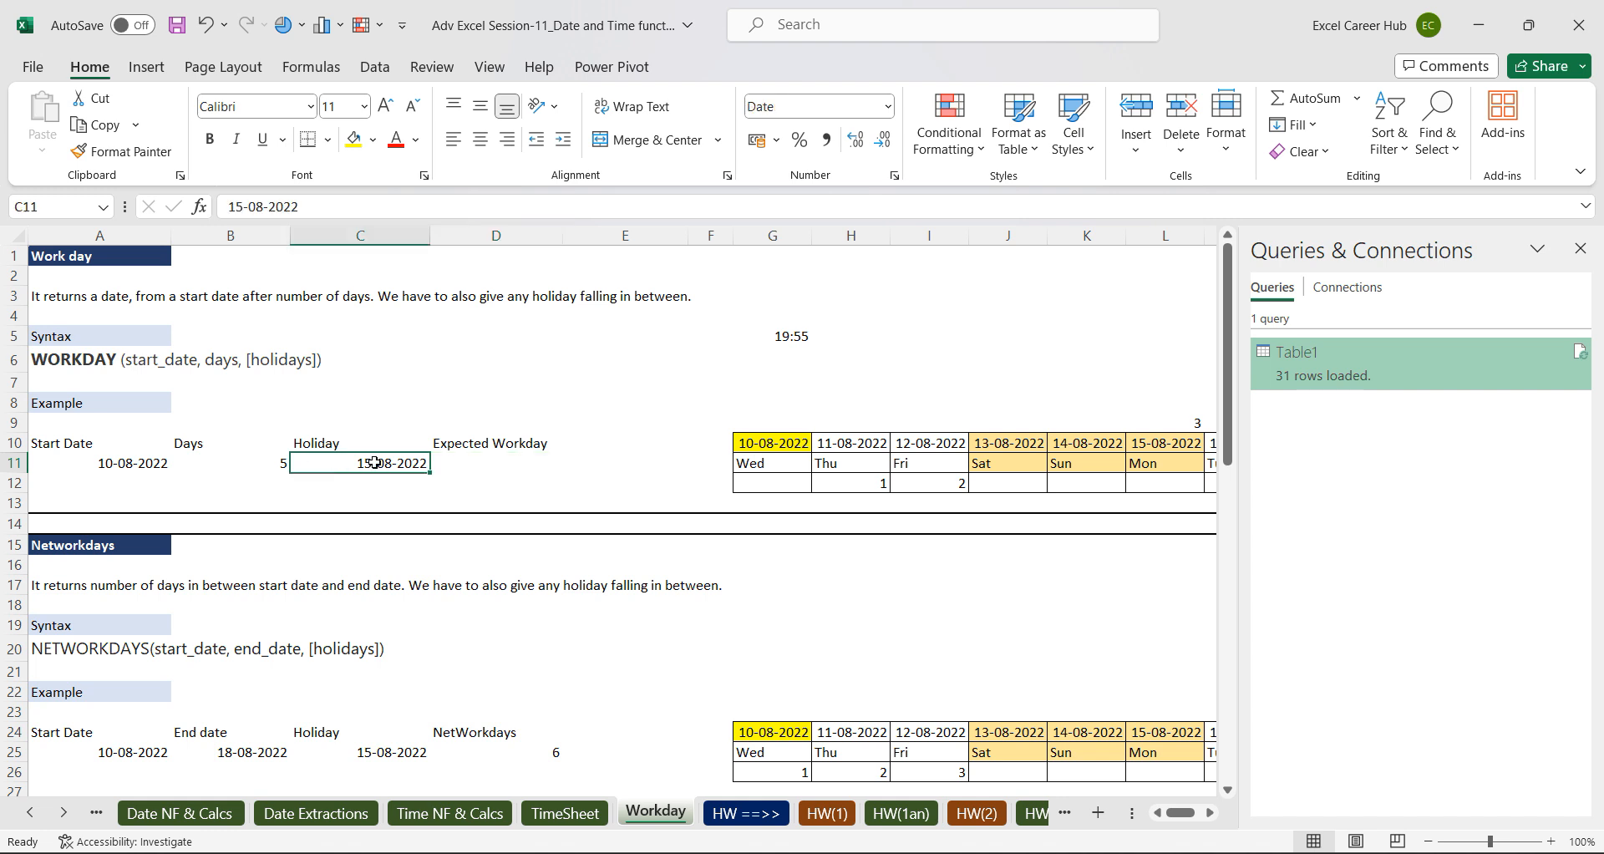
{"action": "left_click", "coordinate": [515, 457]}
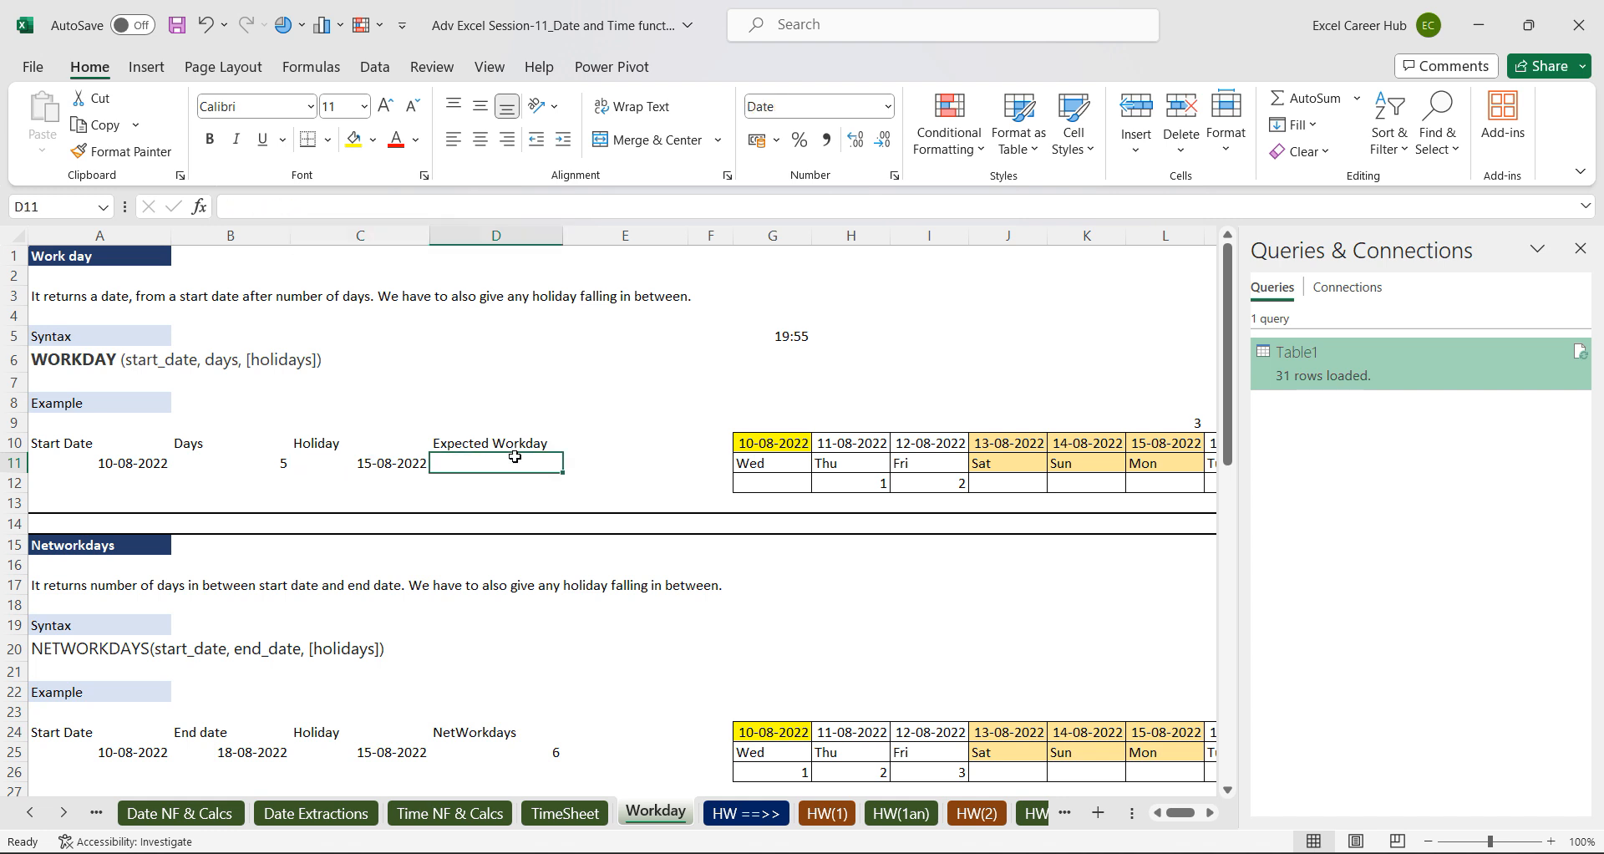
{"action": "type", "text": "="}
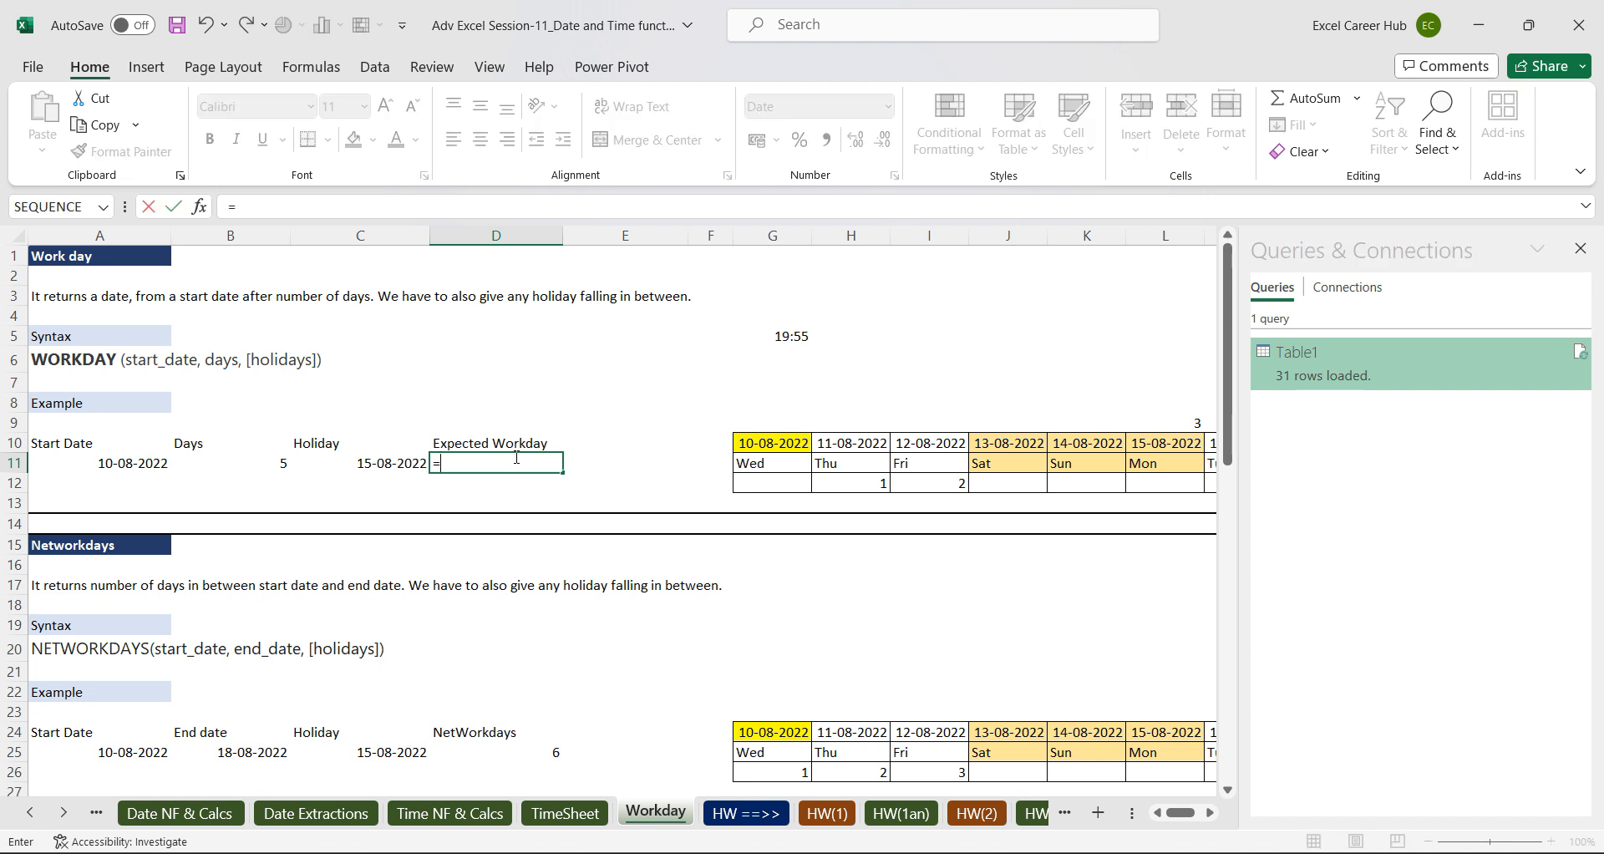
{"action": "type", "text": "wor"}
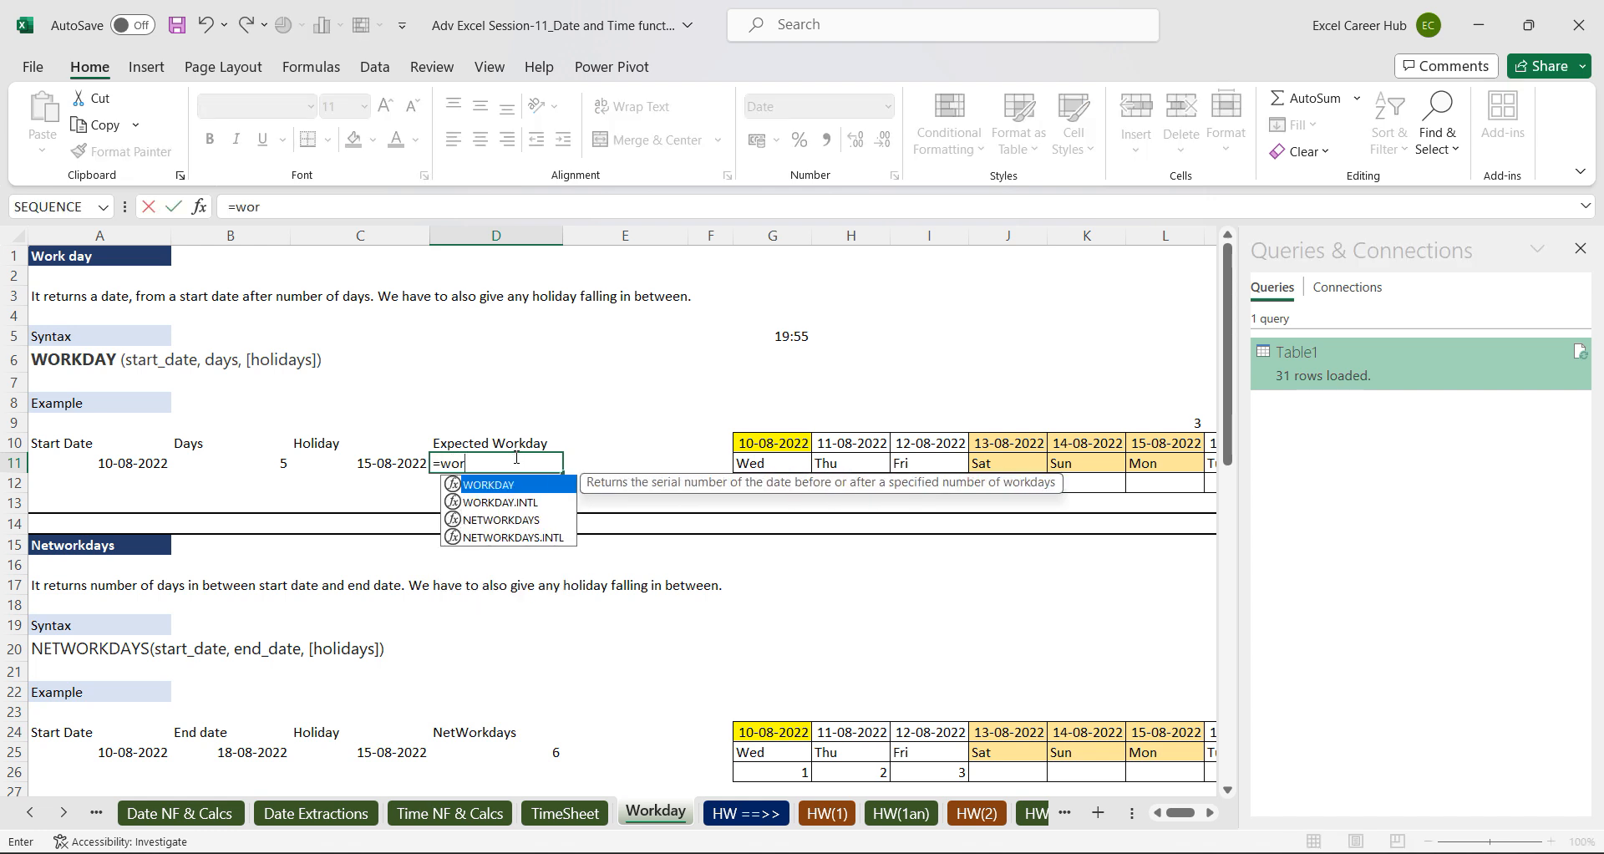
{"action": "key", "text": "Tab"}
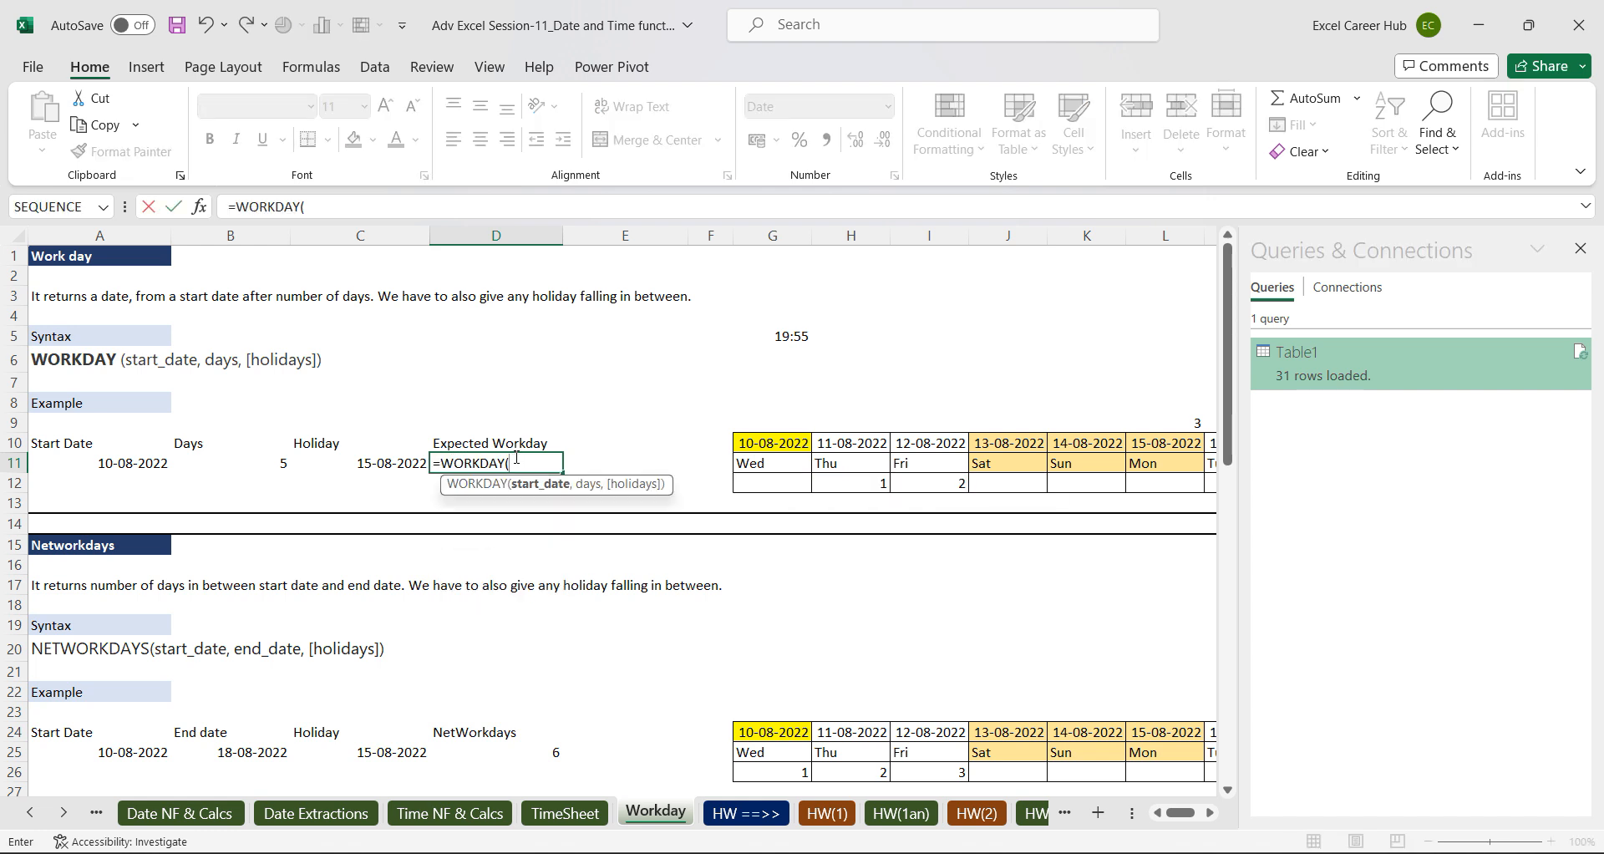
{"action": "left_click", "coordinate": [202, 207]}
{"action": "left_click_drag", "start_coordinate": [523, 18], "coordinate": [829, 94]}
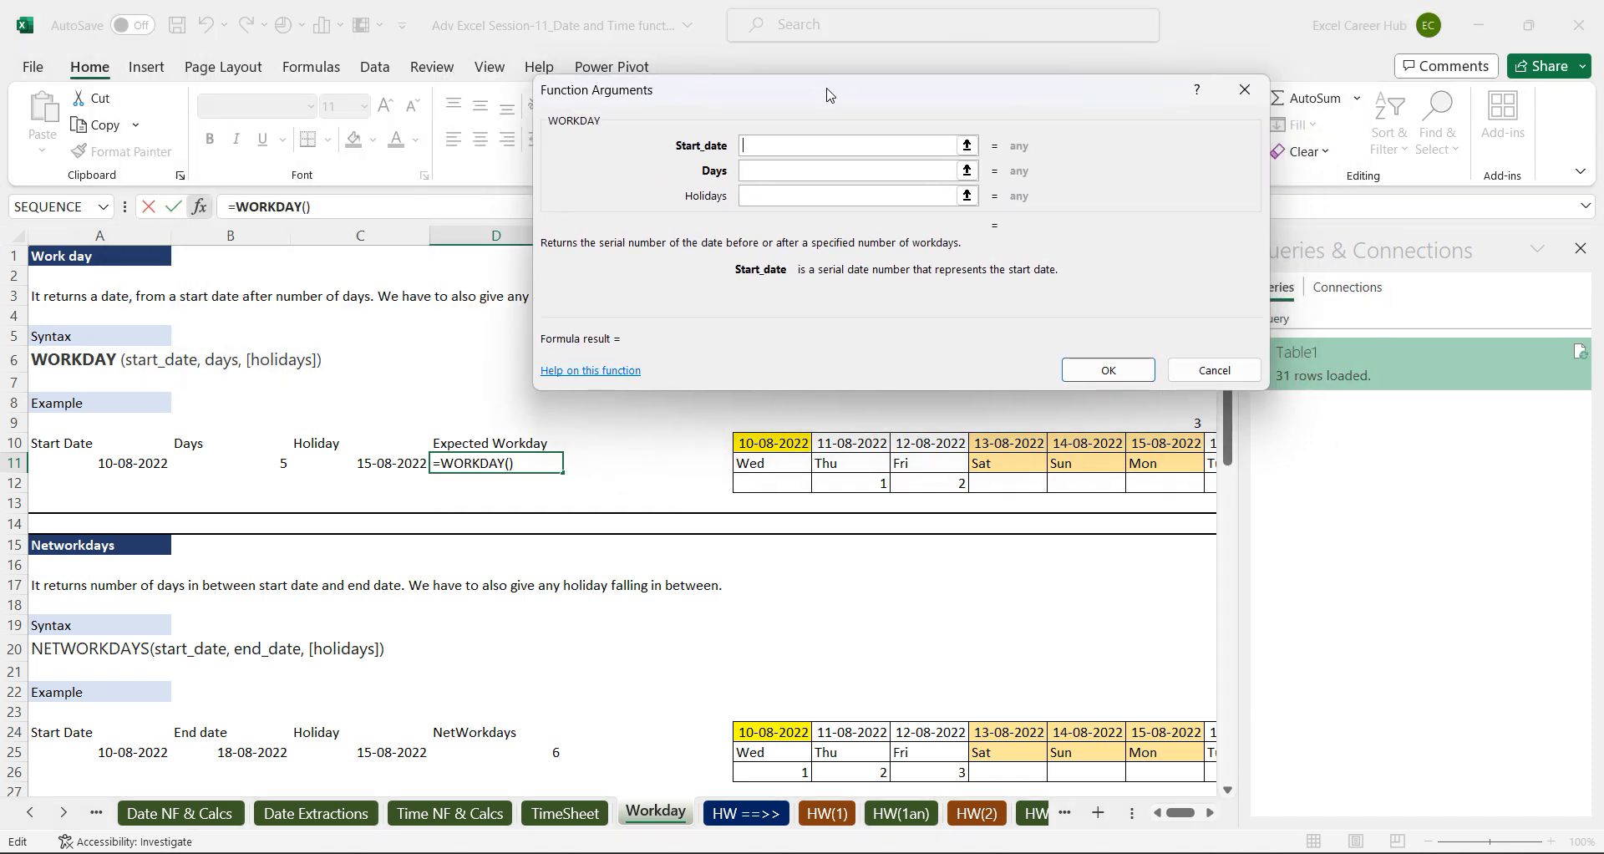
Set the WORKDAY arguments to start date A11, days B11 and holidays C11, and accept the formula.
{"action": "left_click", "coordinate": [139, 465]}
{"action": "left_click", "coordinate": [761, 173]}
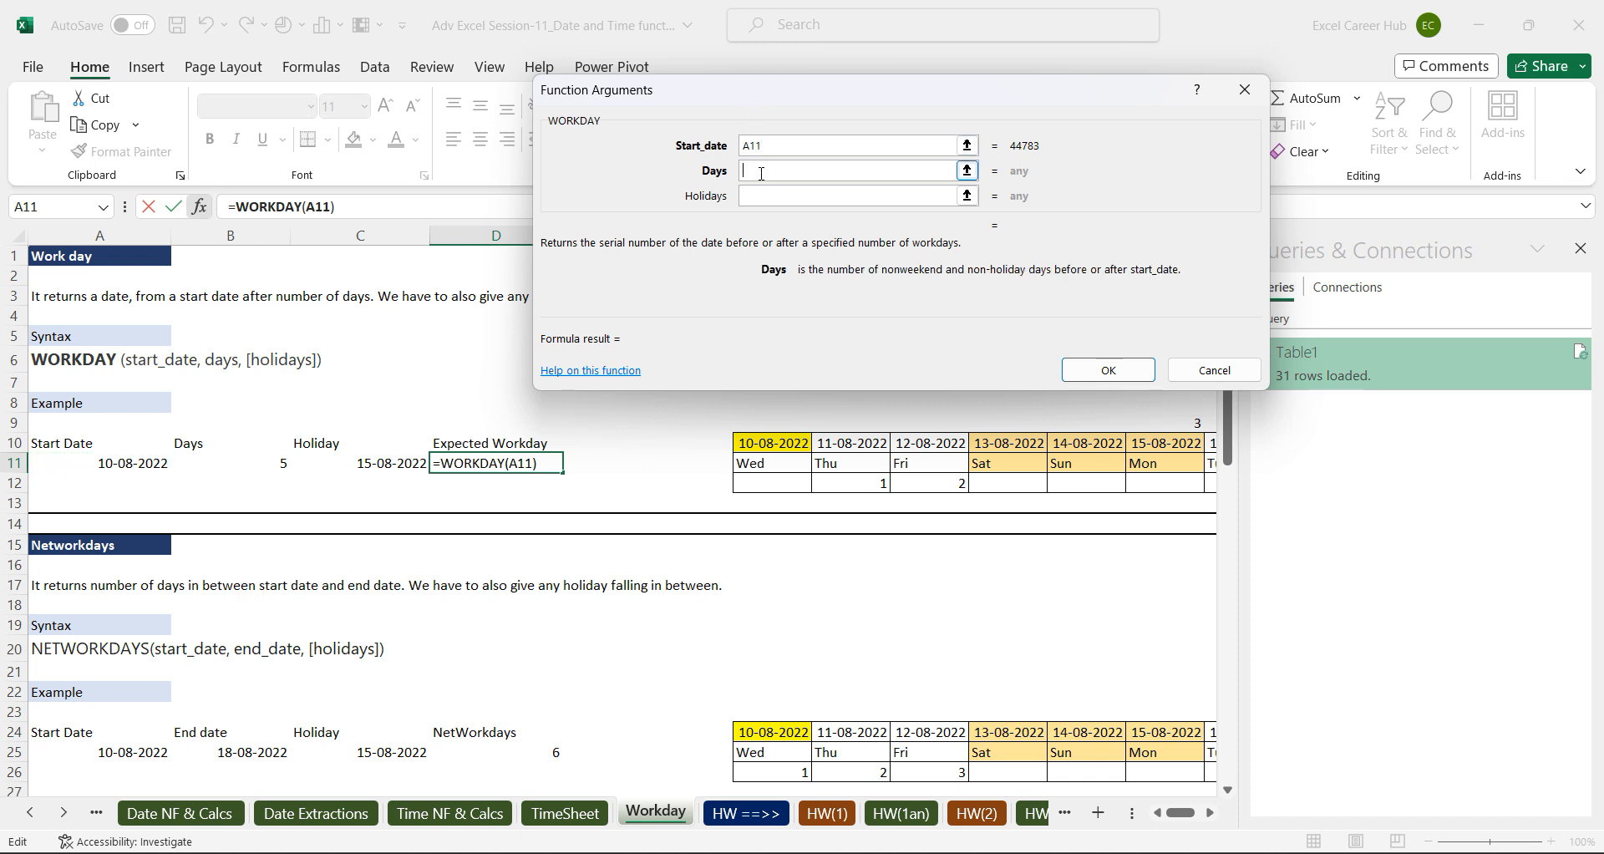
{"action": "left_click", "coordinate": [267, 470]}
{"action": "left_click", "coordinate": [755, 200]}
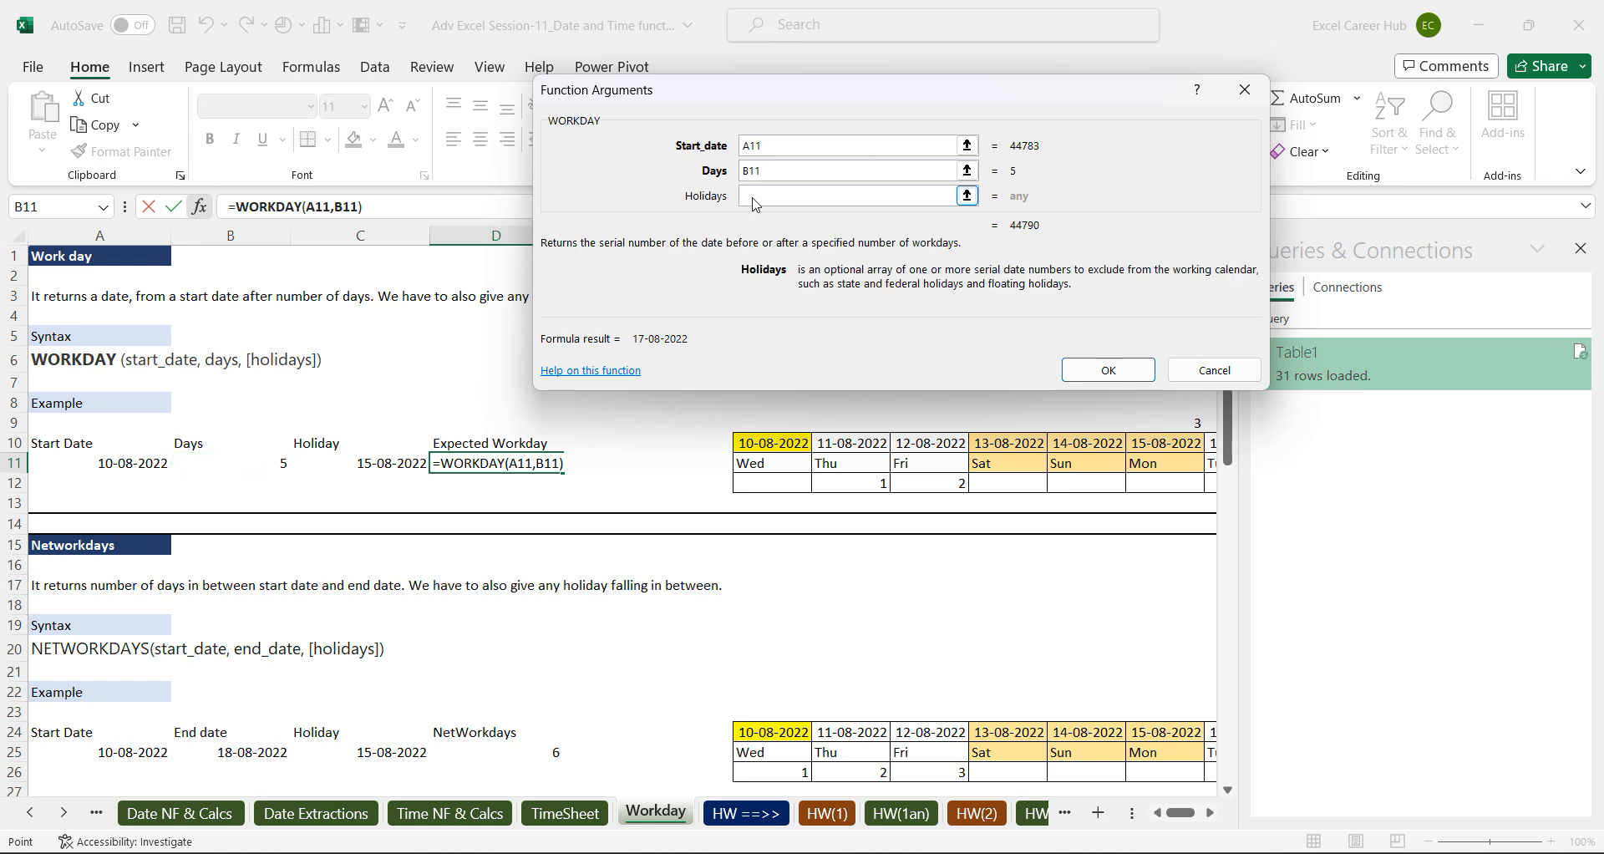
{"action": "left_click", "coordinate": [387, 466]}
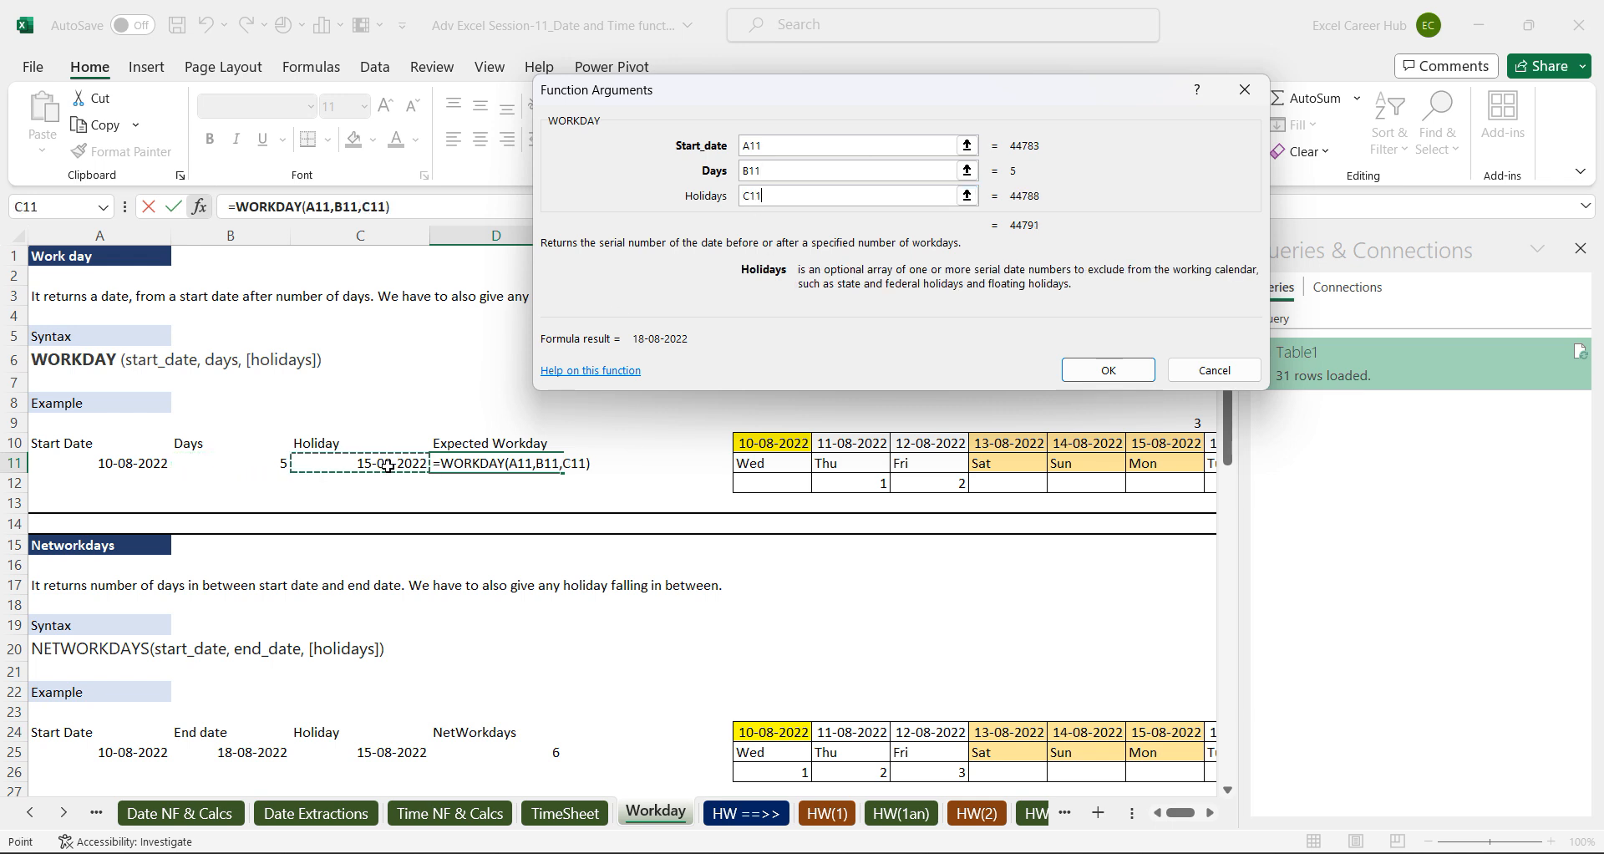
{"action": "left_click", "coordinate": [1119, 368]}
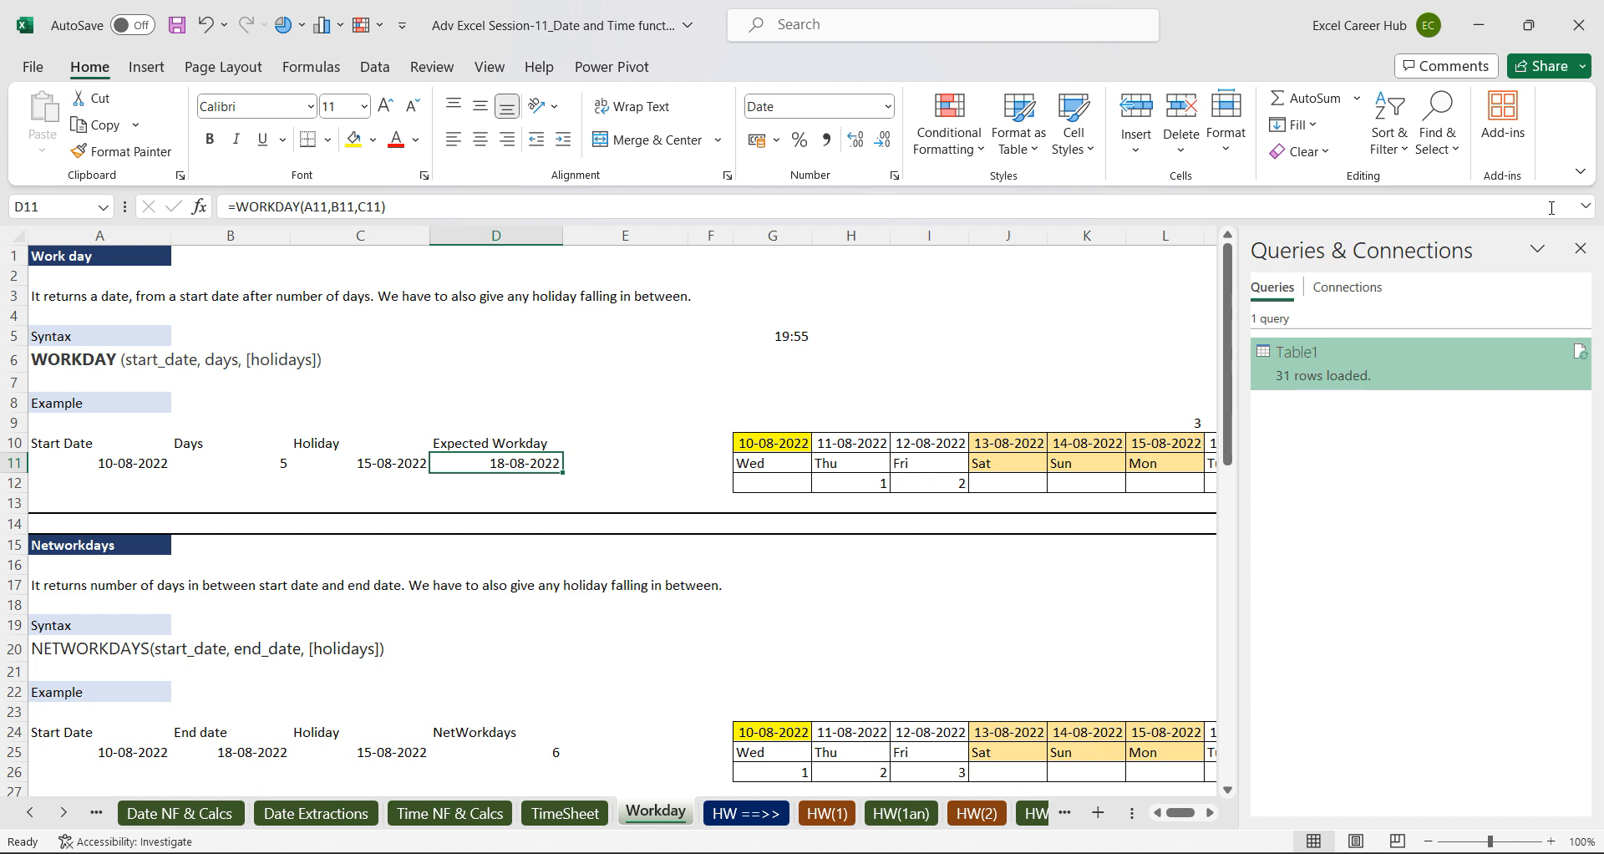
Close the Queries & Connections pane and trace the workday count along the calendar in G10:O12 against the result in D11.
{"action": "left_click", "coordinate": [1581, 249]}
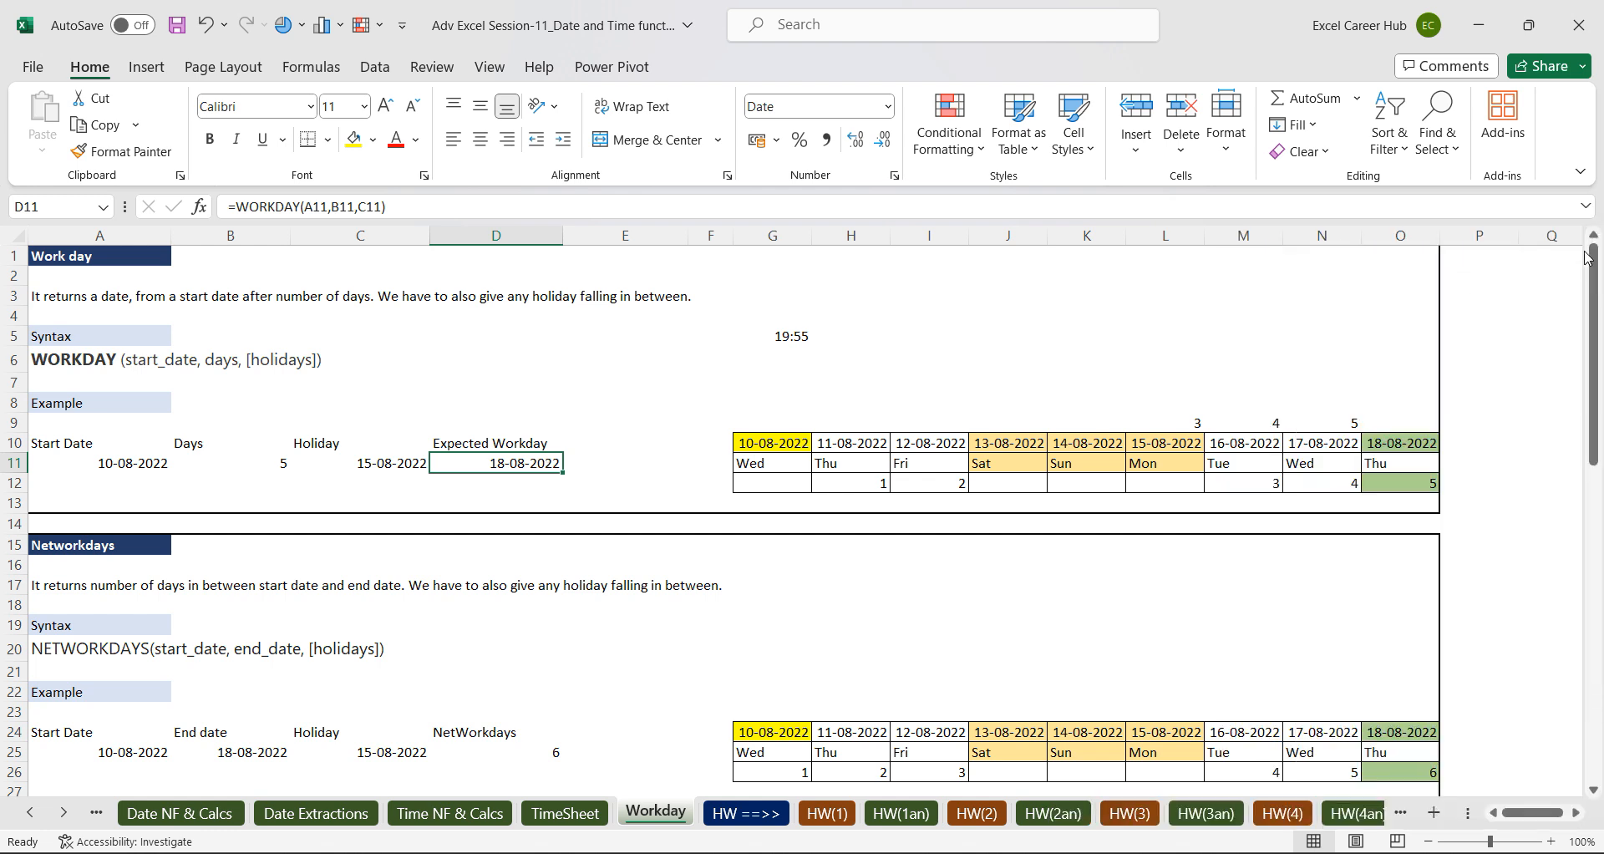
{"action": "left_click", "coordinate": [757, 444]}
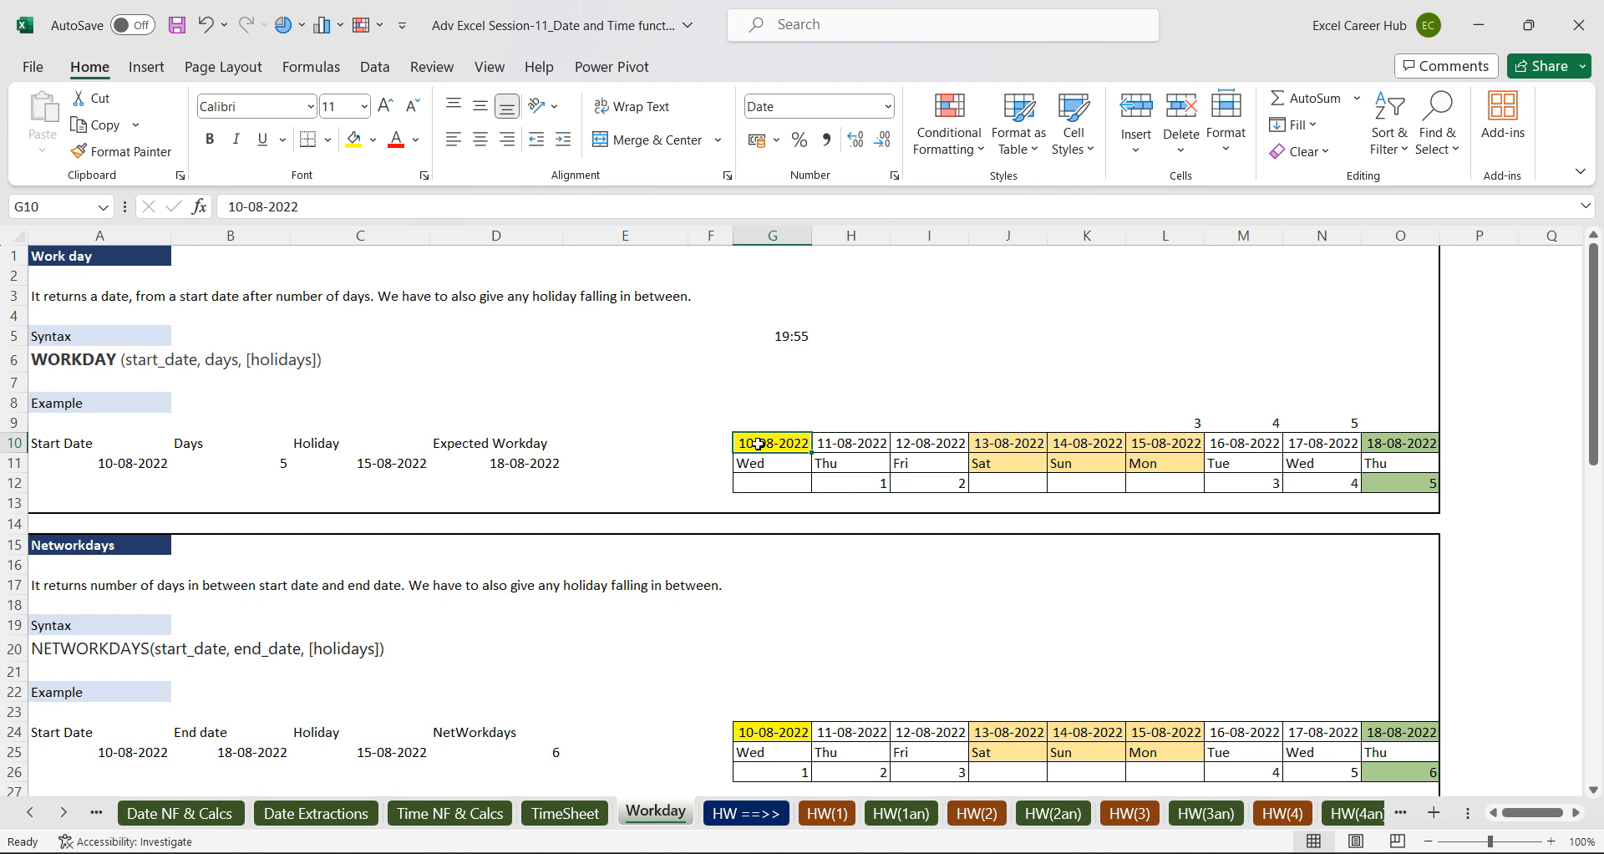
{"action": "left_click", "coordinate": [858, 481]}
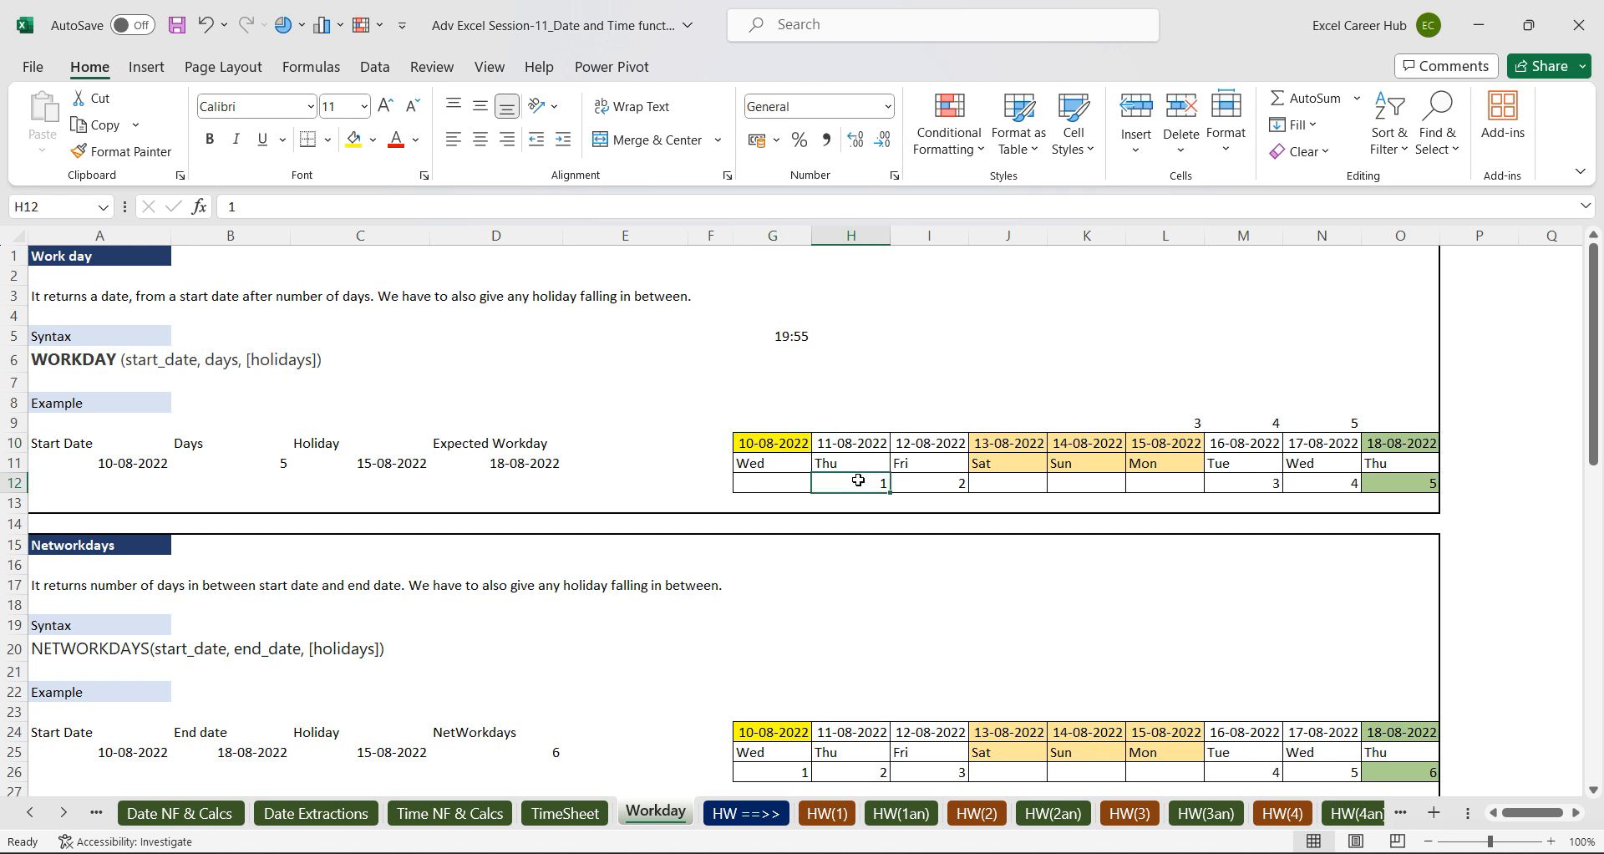
{"action": "left_click", "coordinate": [914, 483]}
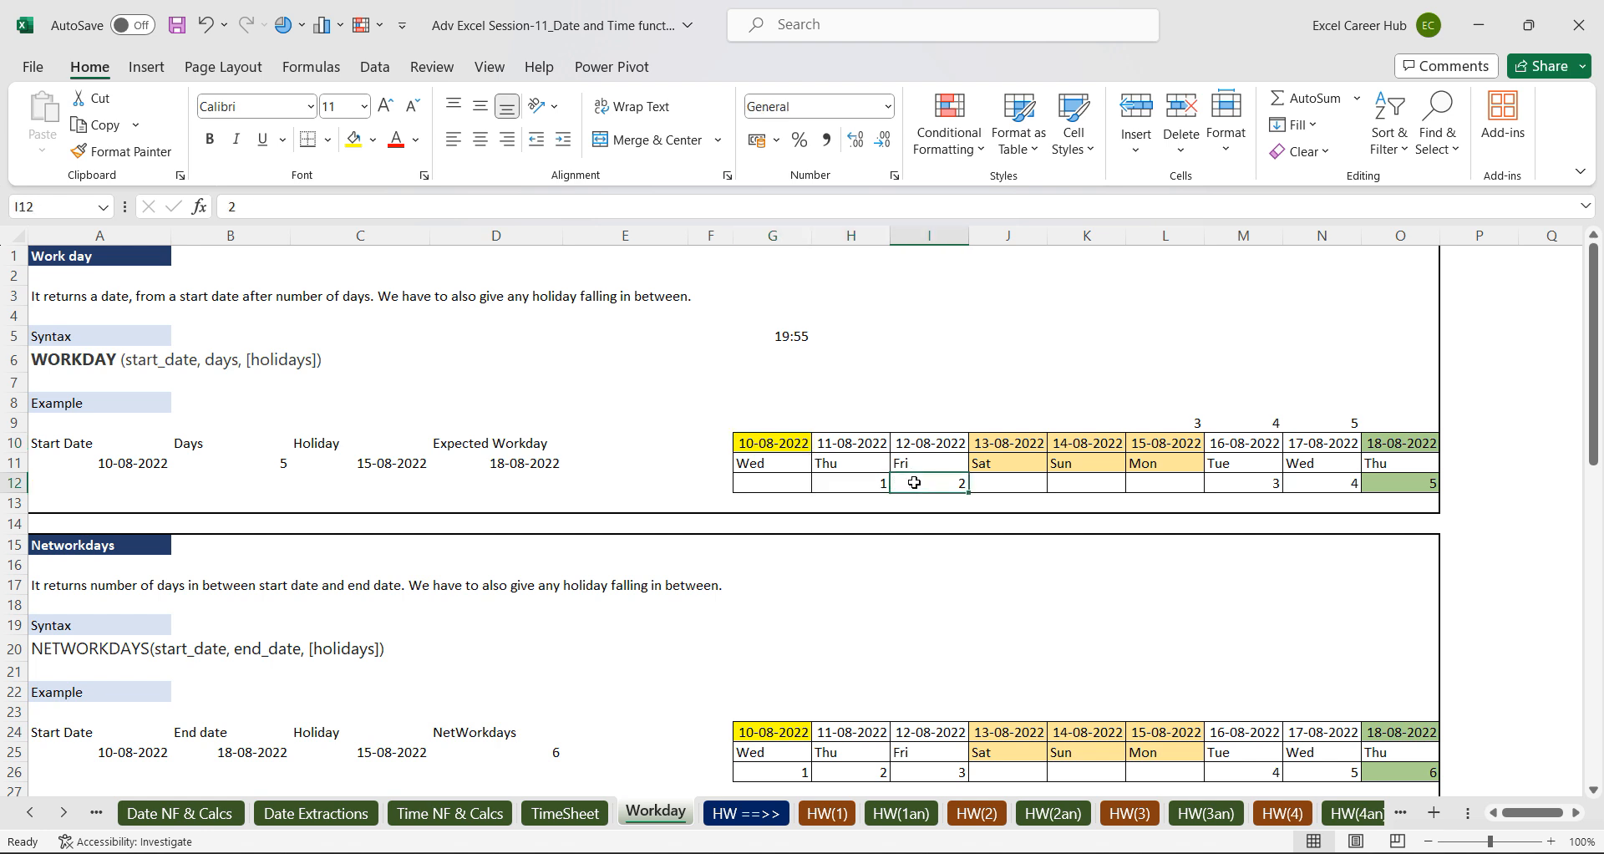
{"action": "left_click", "coordinate": [986, 479]}
{"action": "left_click_drag", "start_coordinate": [1018, 479], "coordinate": [1086, 477]}
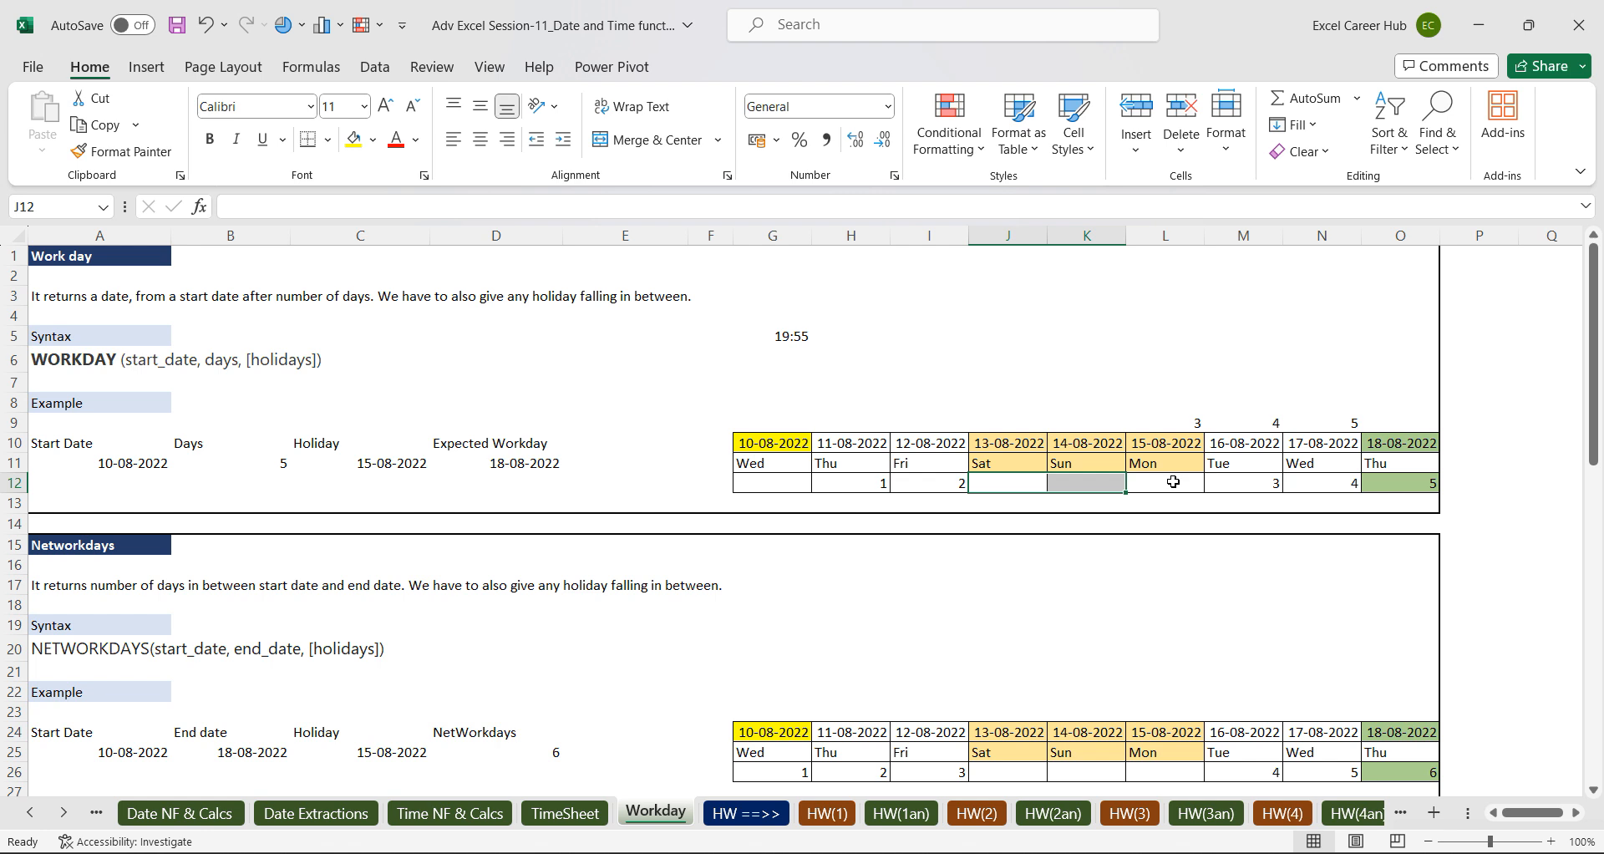
{"action": "left_click", "coordinate": [1249, 479]}
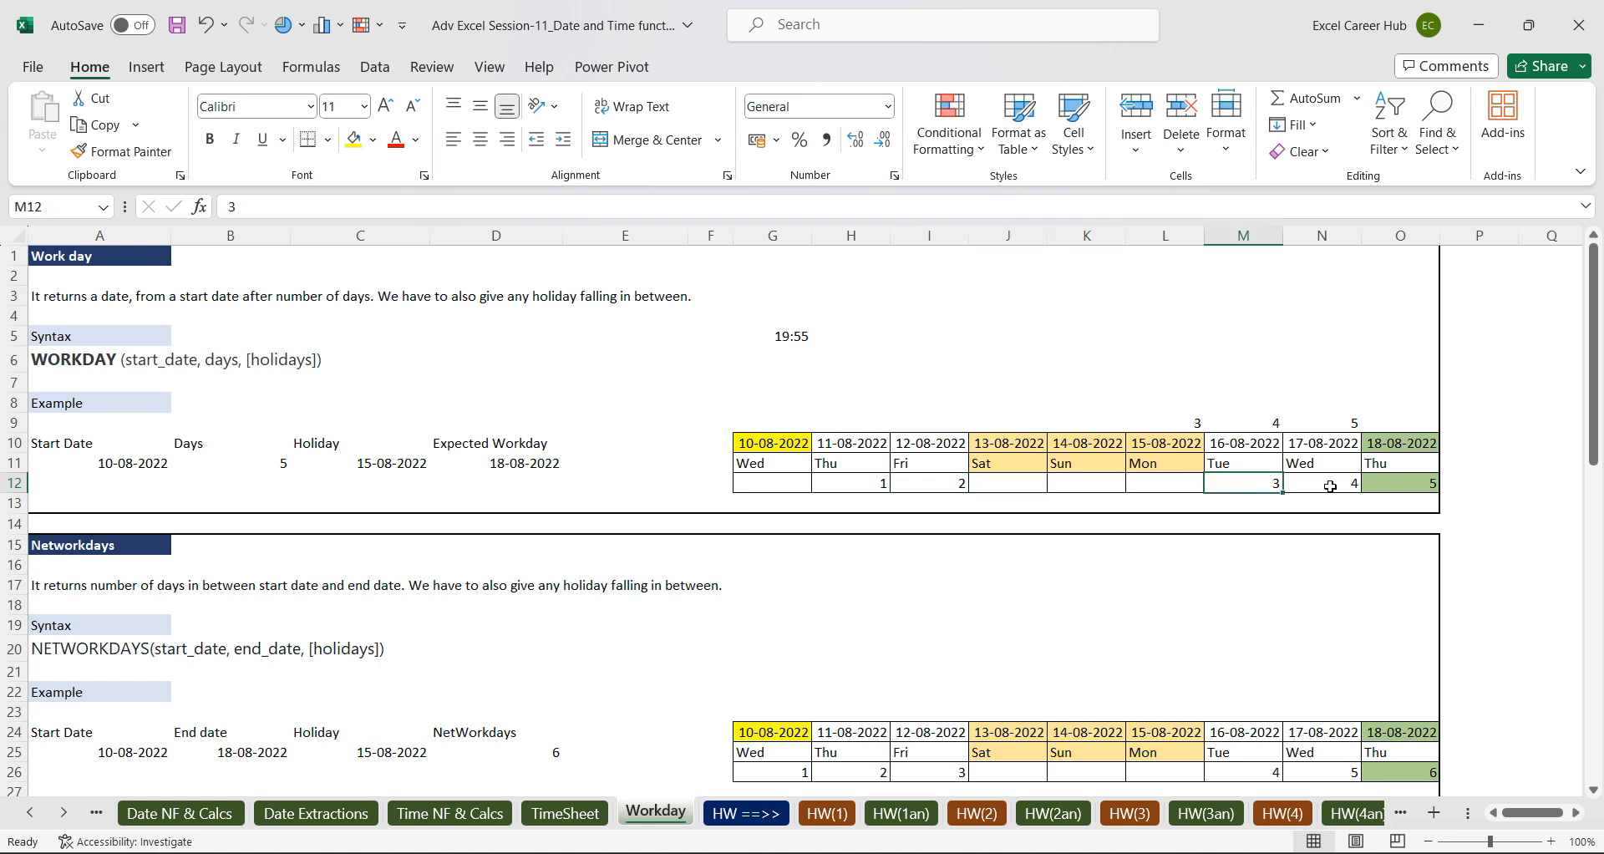
{"action": "left_click", "coordinate": [1357, 485]}
{"action": "type", "text": "4"}
{"action": "left_click", "coordinate": [1424, 486]}
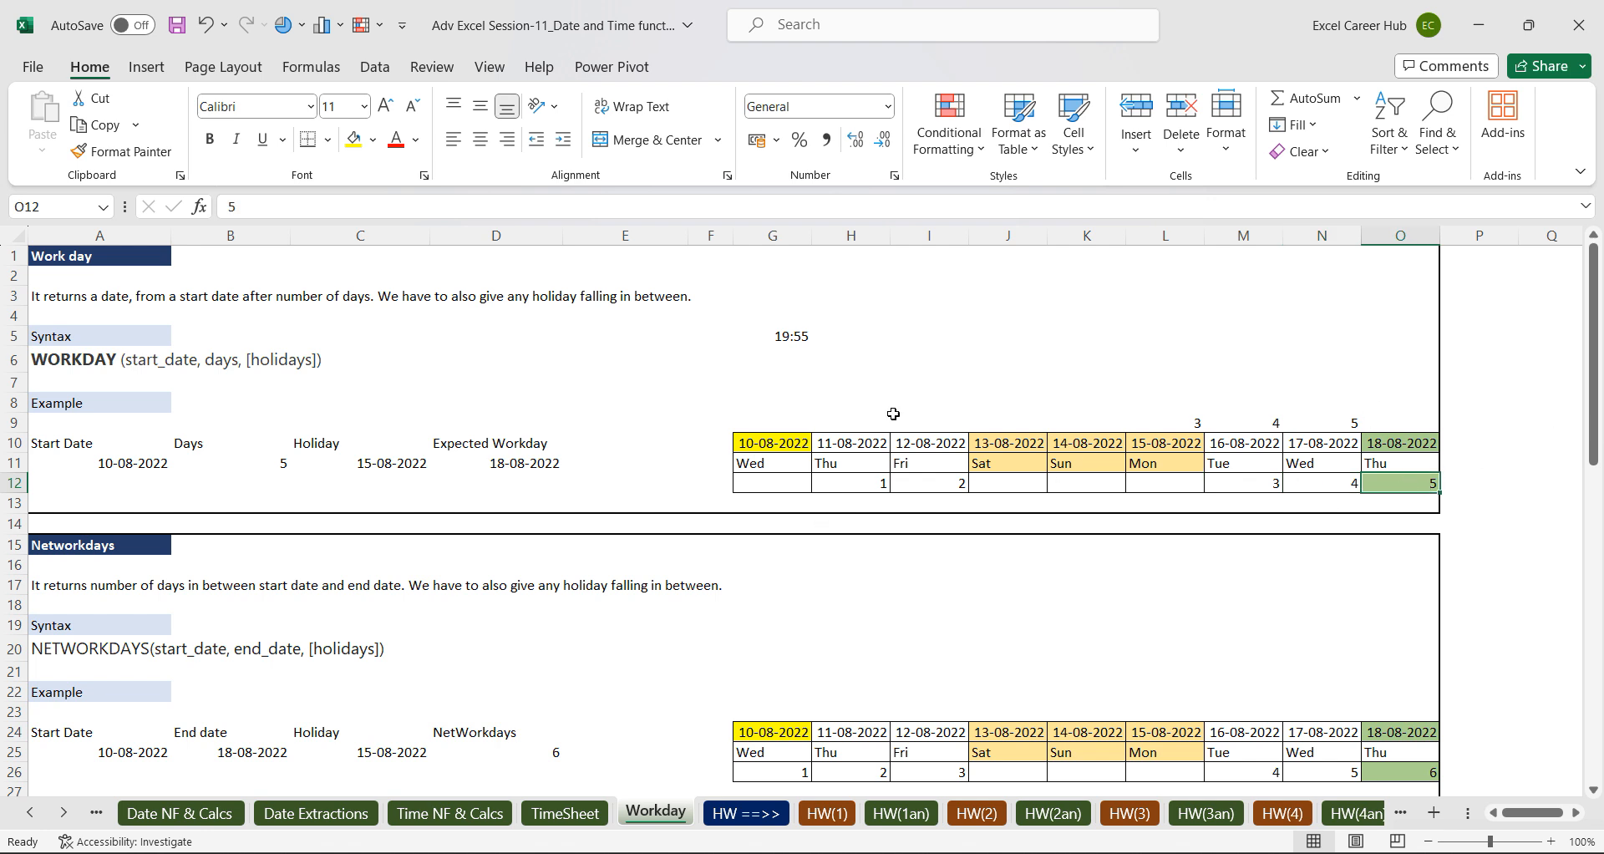
{"action": "left_click", "coordinate": [511, 466]}
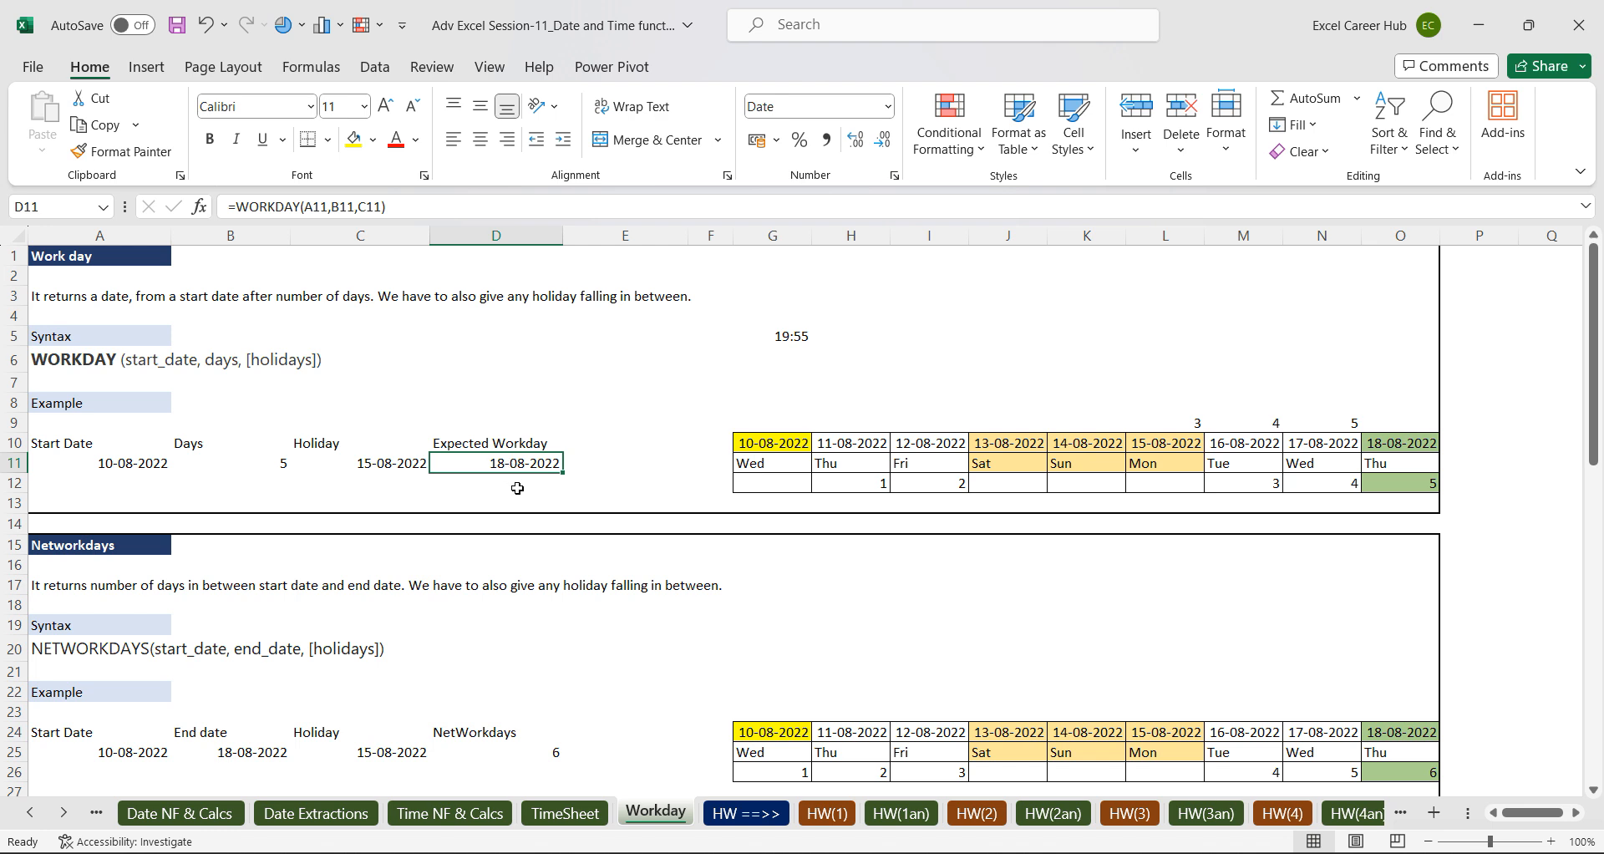
Enter =WORKDAY.INTL(A11,B11,11,C11) in D12, using the Sunday only weekend option.
{"action": "left_click", "coordinate": [517, 486]}
{"action": "type", "text": "="}
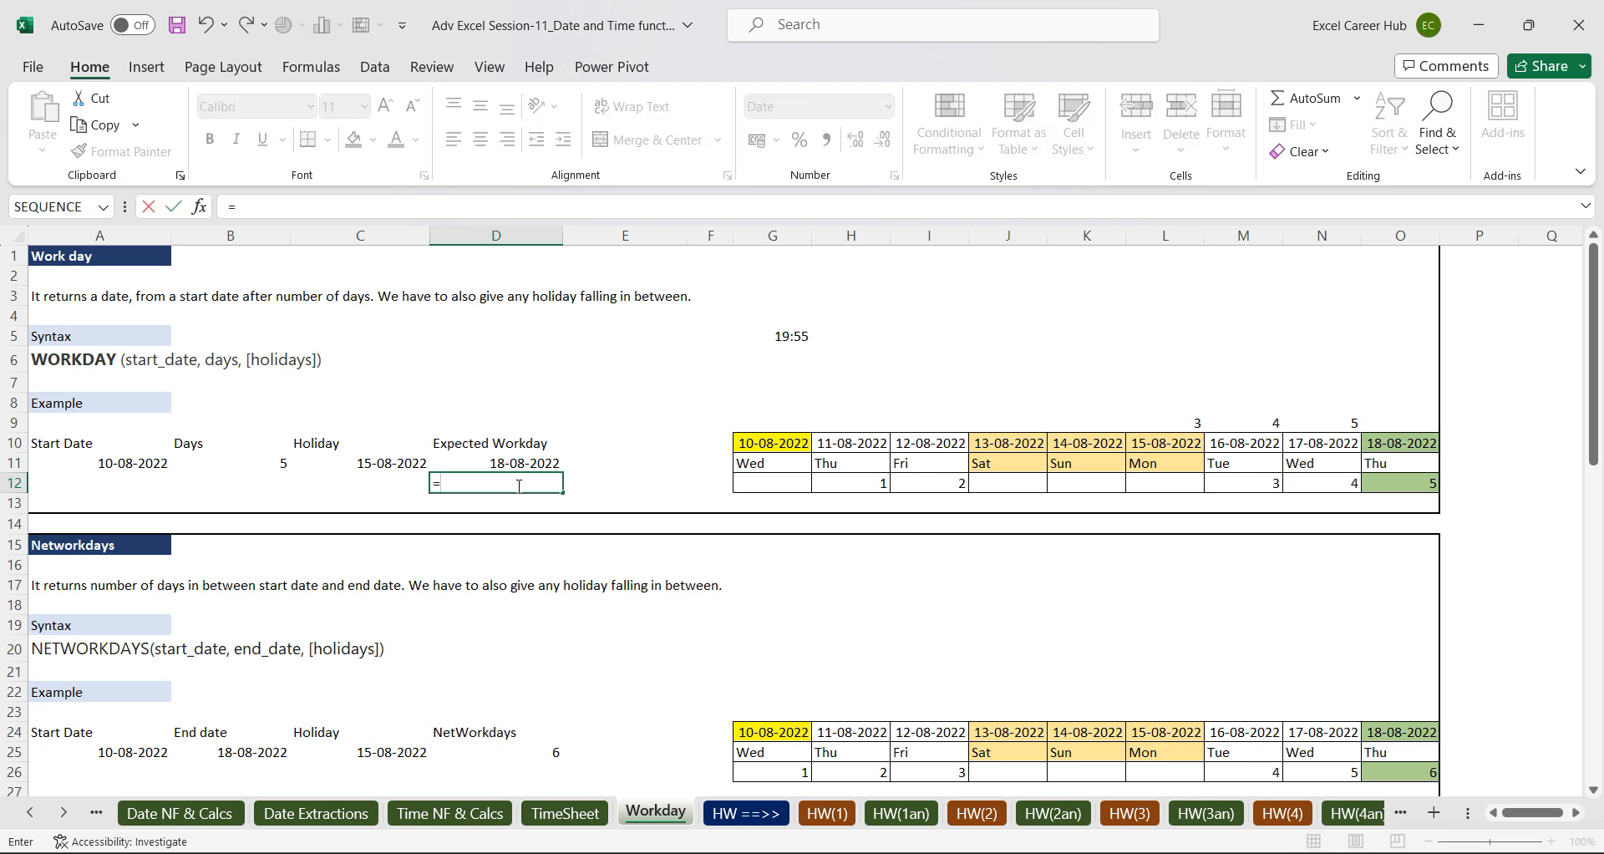
{"action": "type", "text": "wor"}
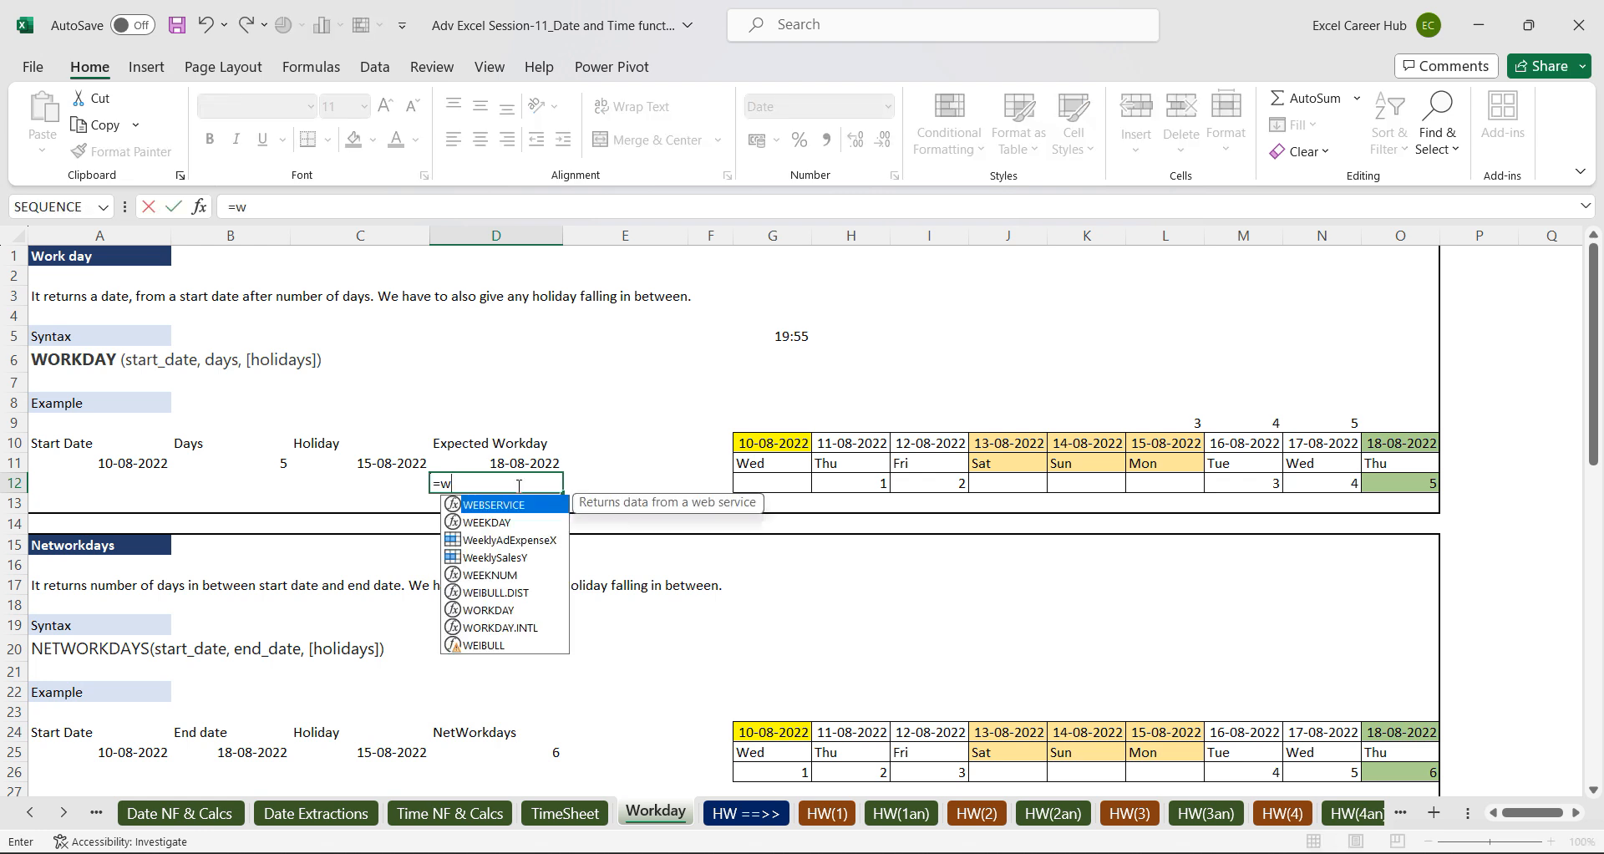
{"action": "double_click", "coordinate": [534, 523]}
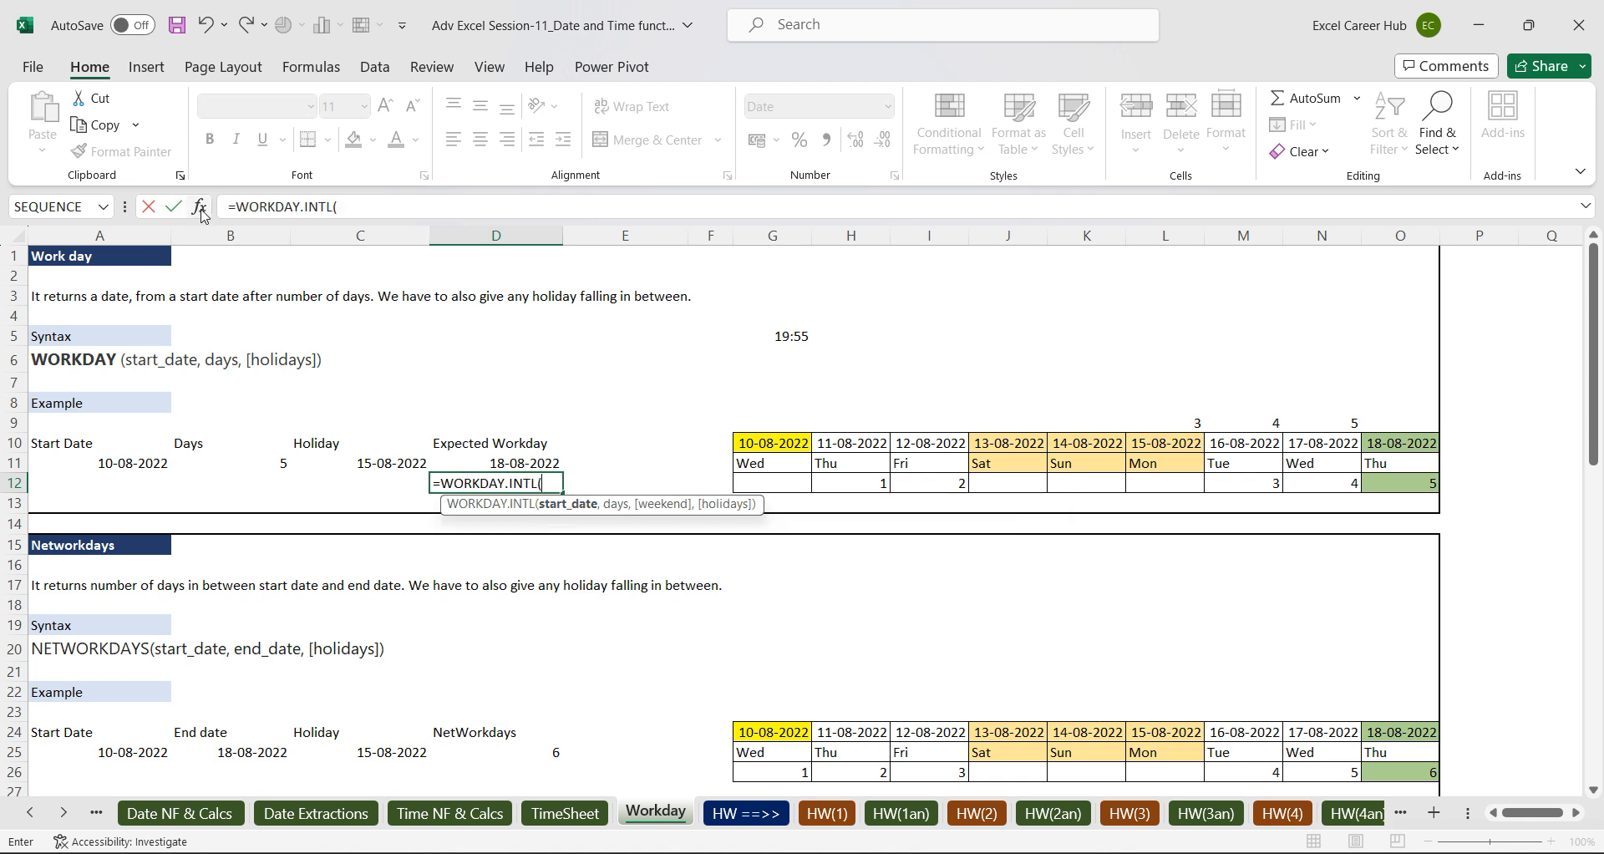
{"action": "left_click", "coordinate": [107, 462]}
{"action": "type", "text": ","}
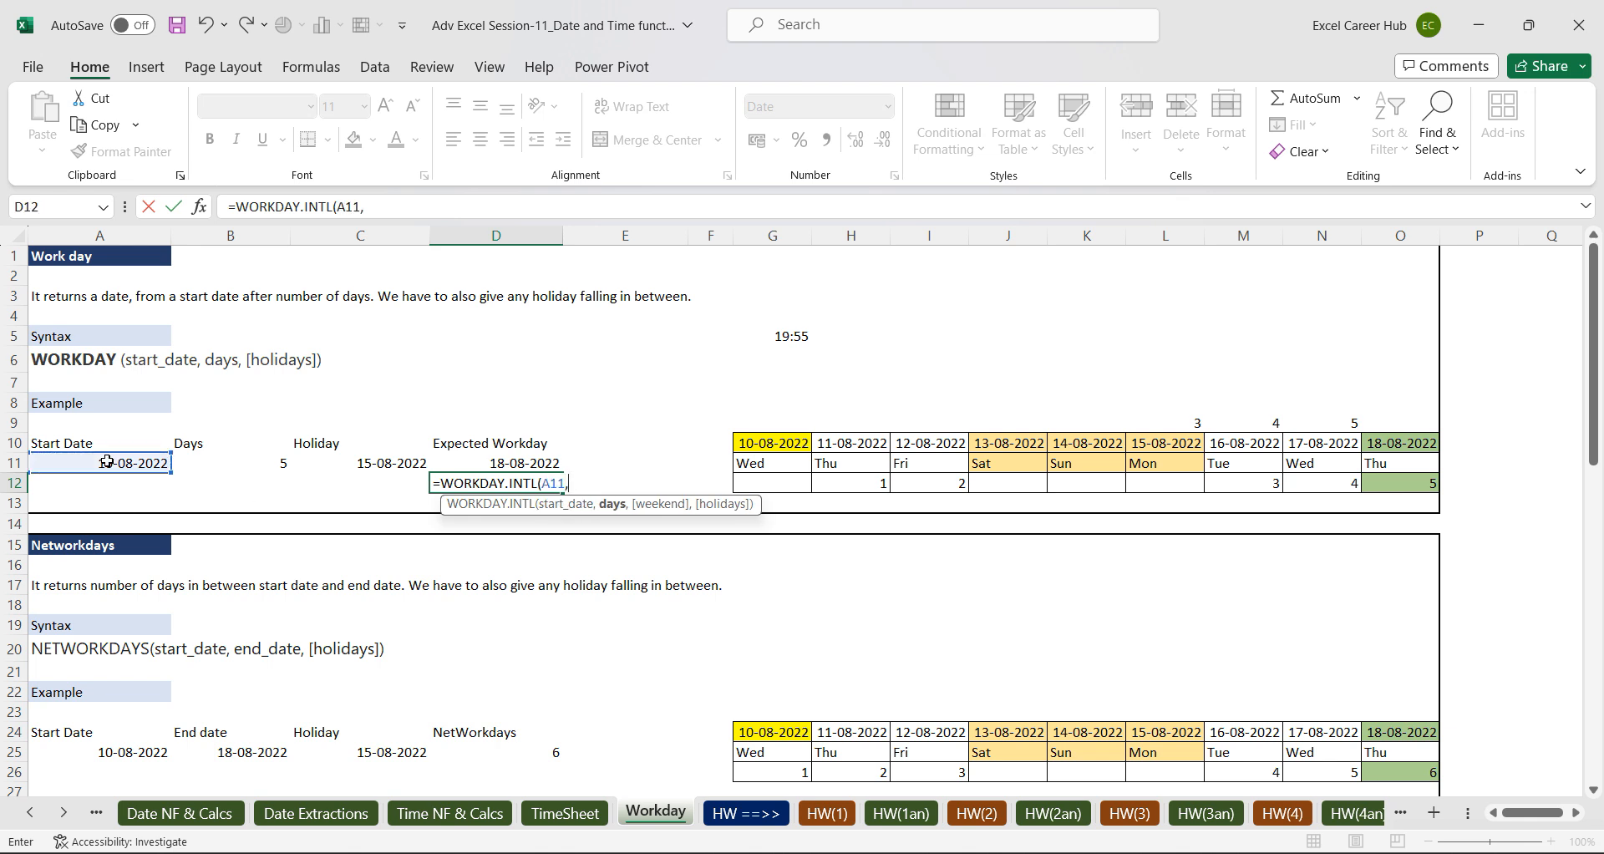
{"action": "left_click", "coordinate": [272, 462]}
{"action": "type", "text": ","}
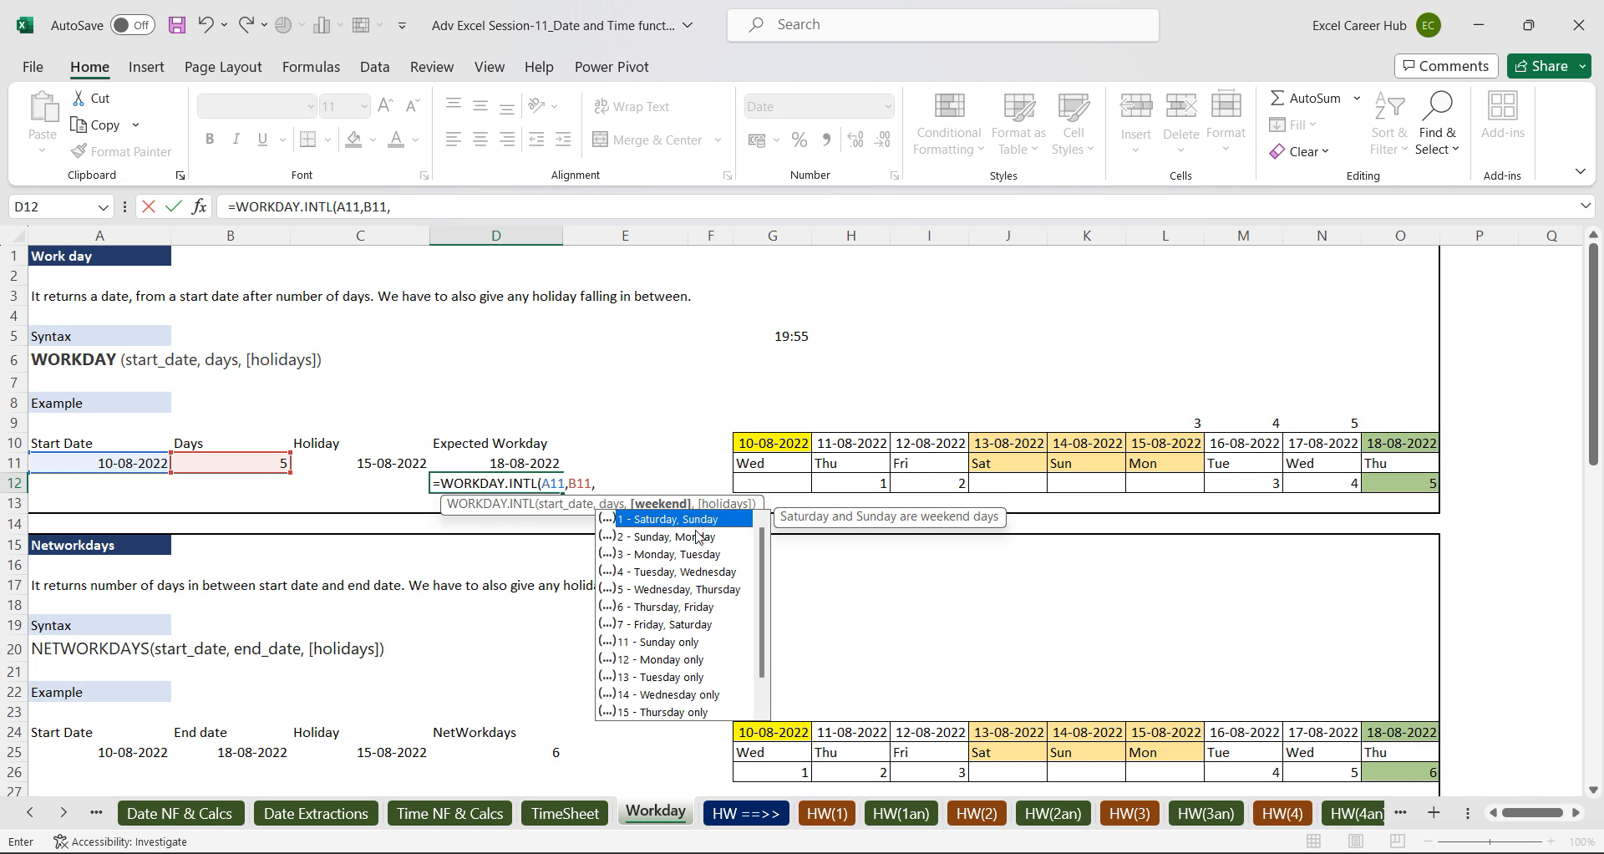
{"action": "left_click", "coordinate": [655, 642]}
{"action": "double_click", "coordinate": [655, 642]}
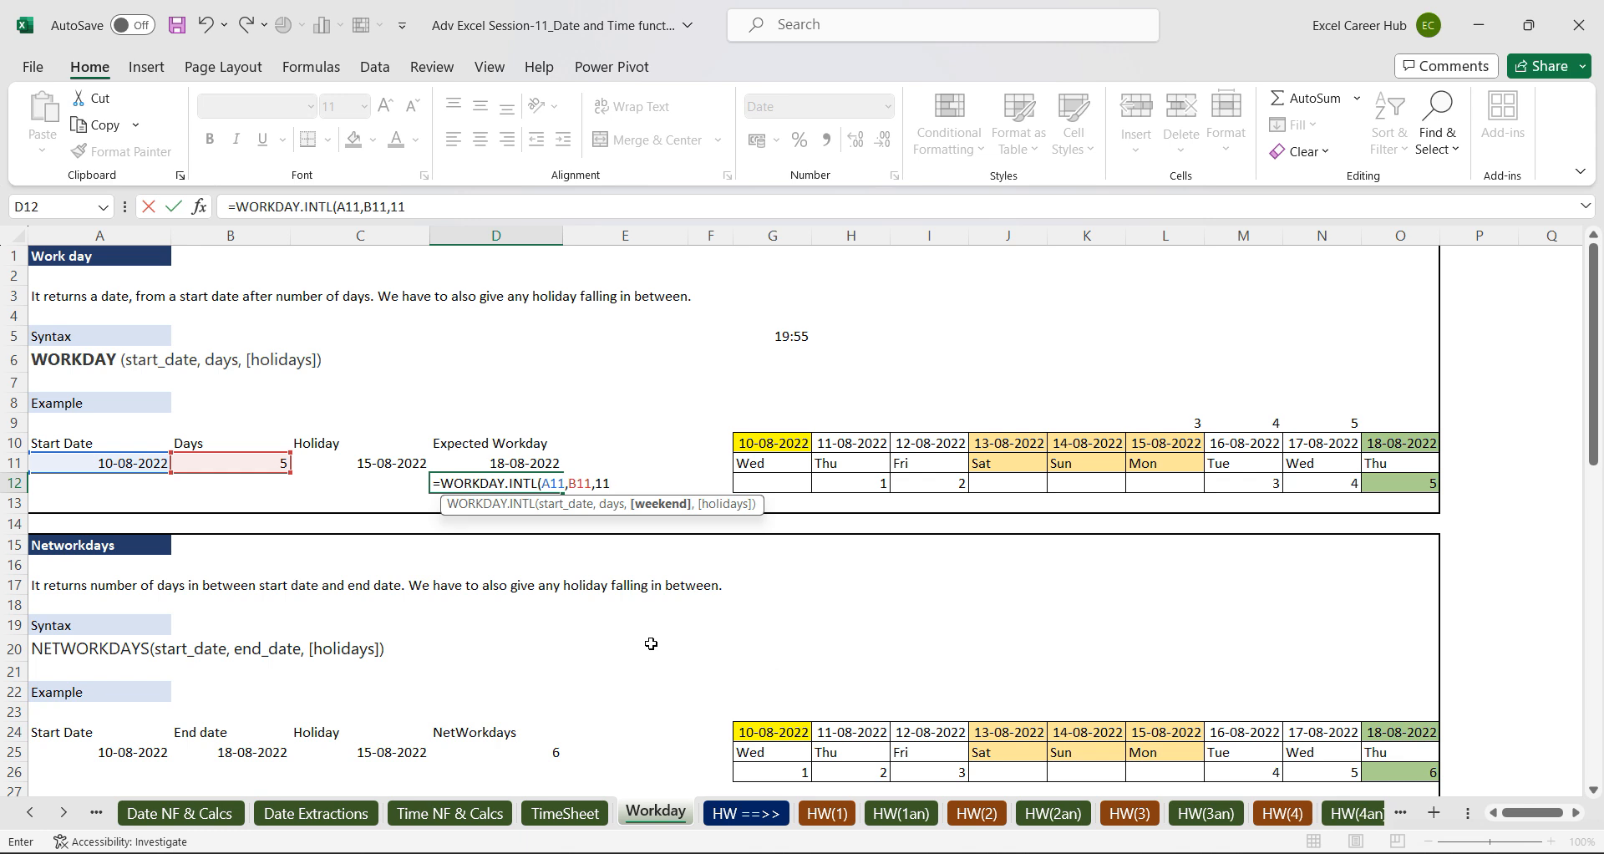
{"action": "type", "text": ","}
{"action": "left_click", "coordinate": [371, 466]}
{"action": "key", "text": "Return"}
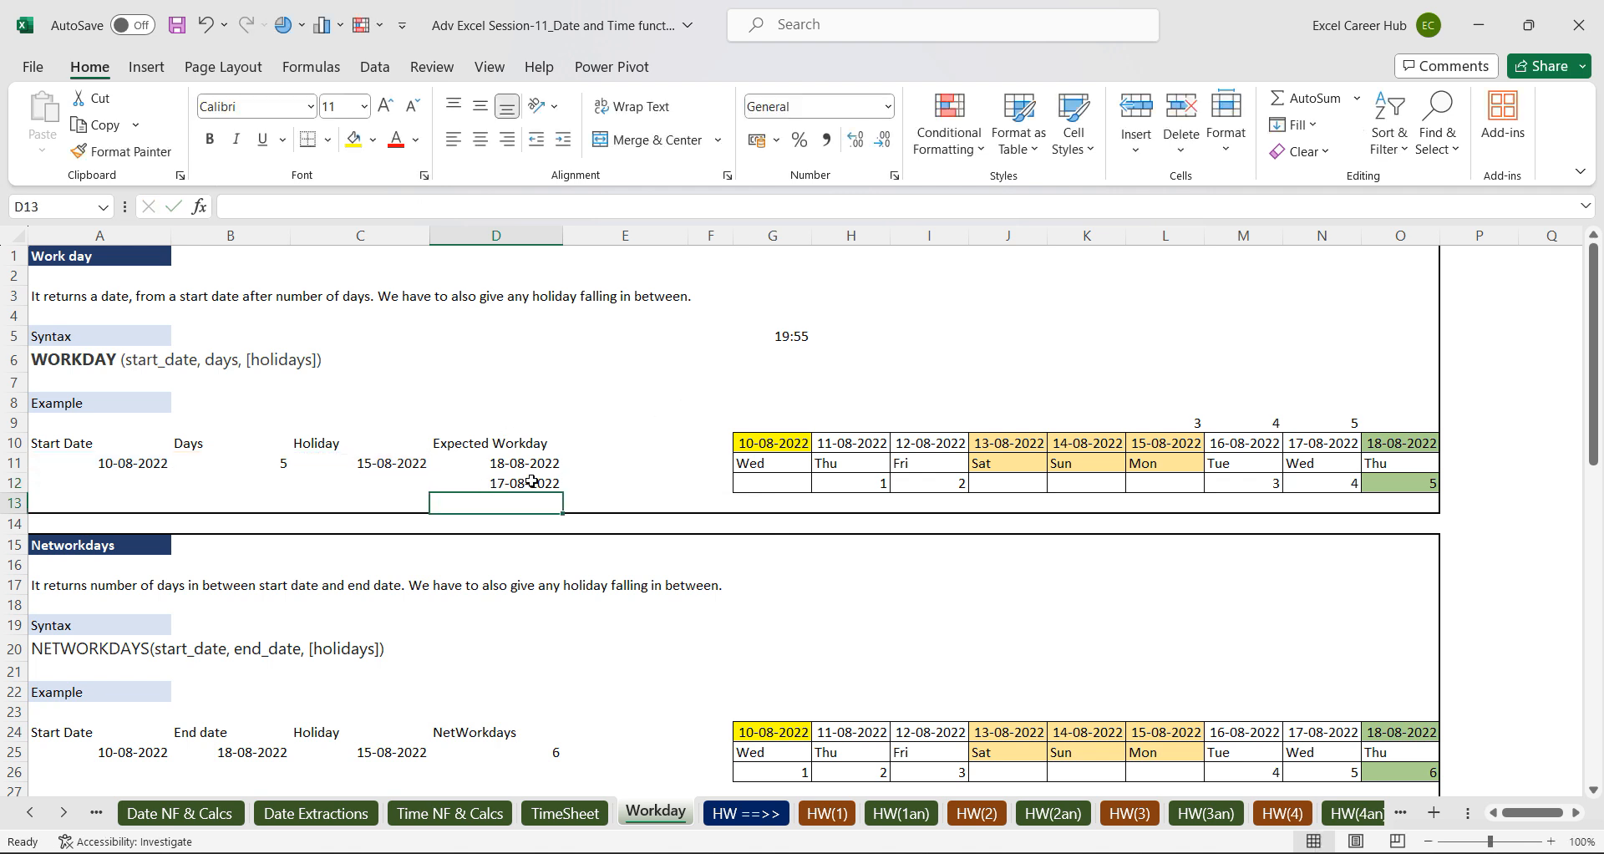
Number the Sunday-only workdays in row 13, entering 1, 2, 3 in H13:J13 and 4, 5 in M13:N13.
{"action": "left_click", "coordinate": [1006, 460]}
{"action": "left_click_drag", "start_coordinate": [1007, 460], "coordinate": [1008, 483]}
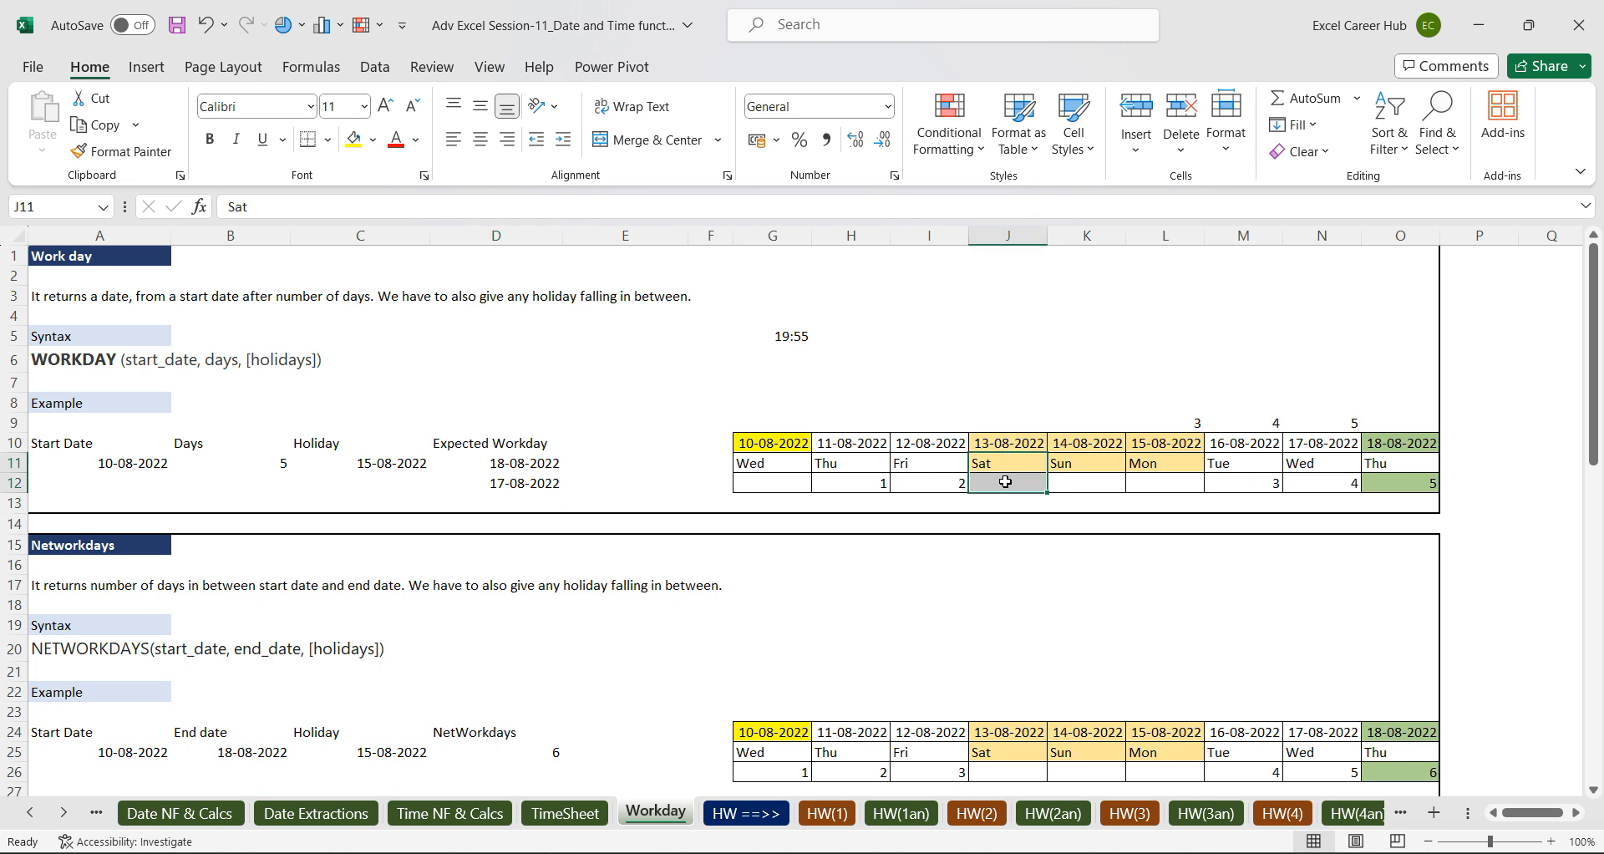
{"action": "left_click", "coordinate": [871, 503]}
{"action": "type", "text": "1"}
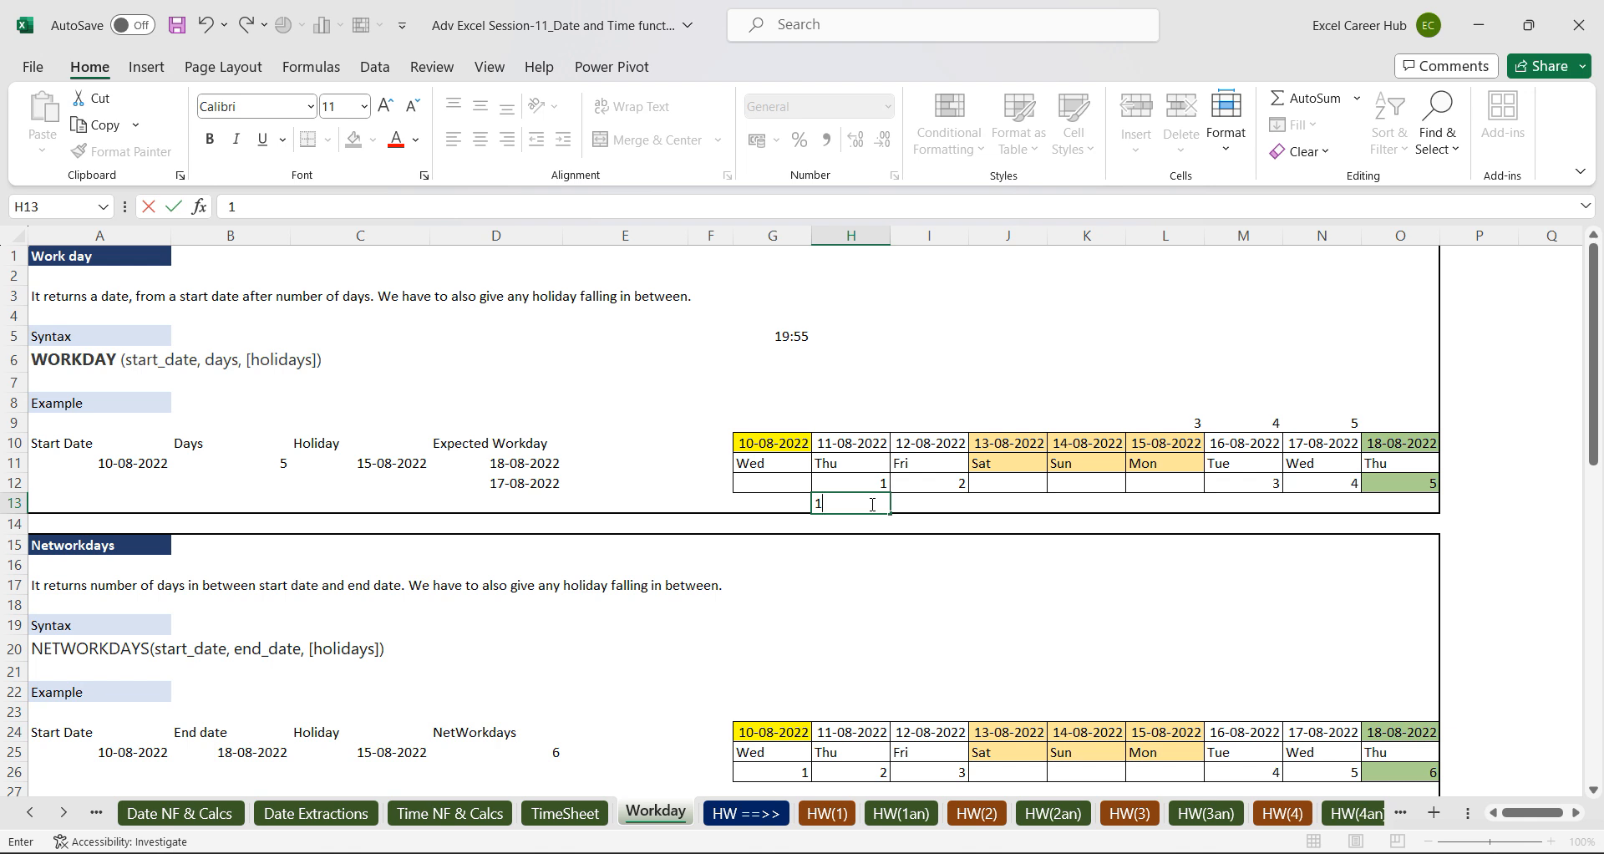
{"action": "key", "text": "Tab"}
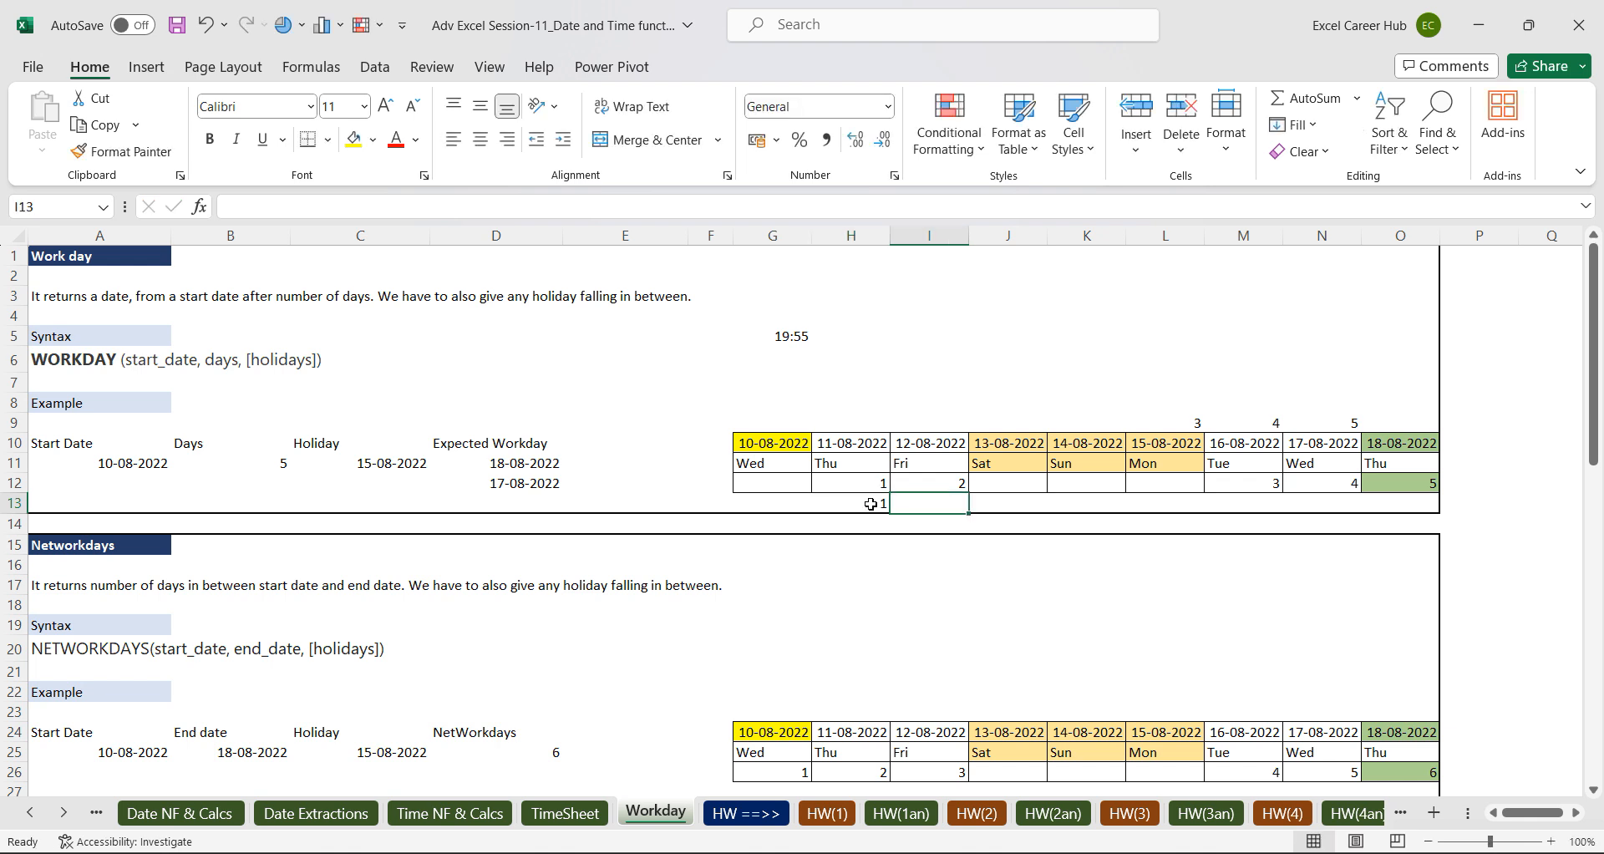
{"action": "type", "text": "2"}
{"action": "key", "text": "Tab"}
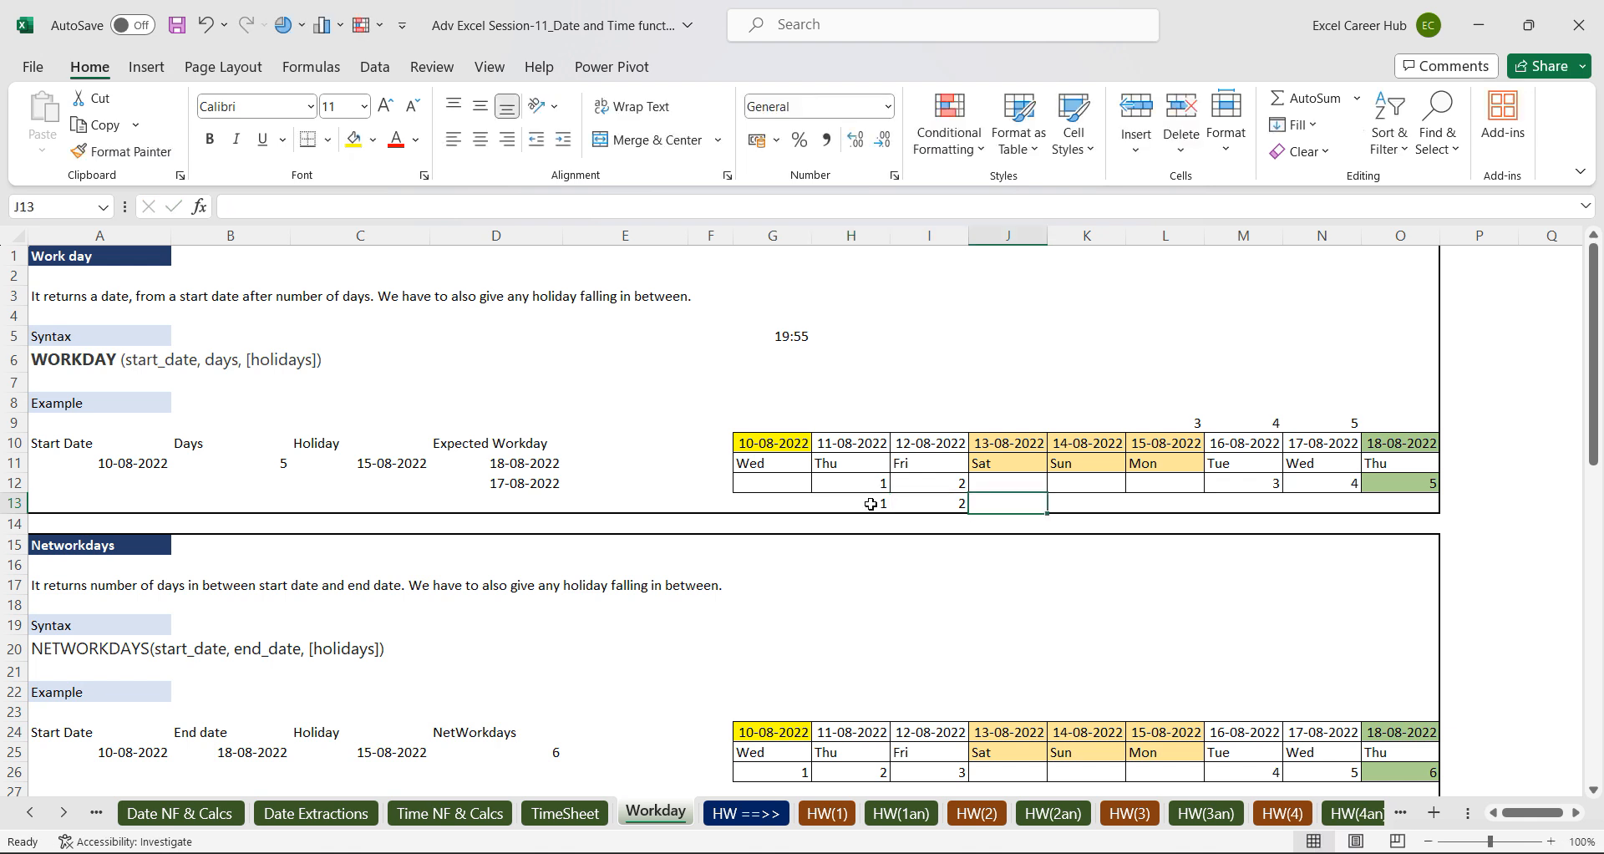
{"action": "type", "text": "3"}
{"action": "key", "text": "Tab"}
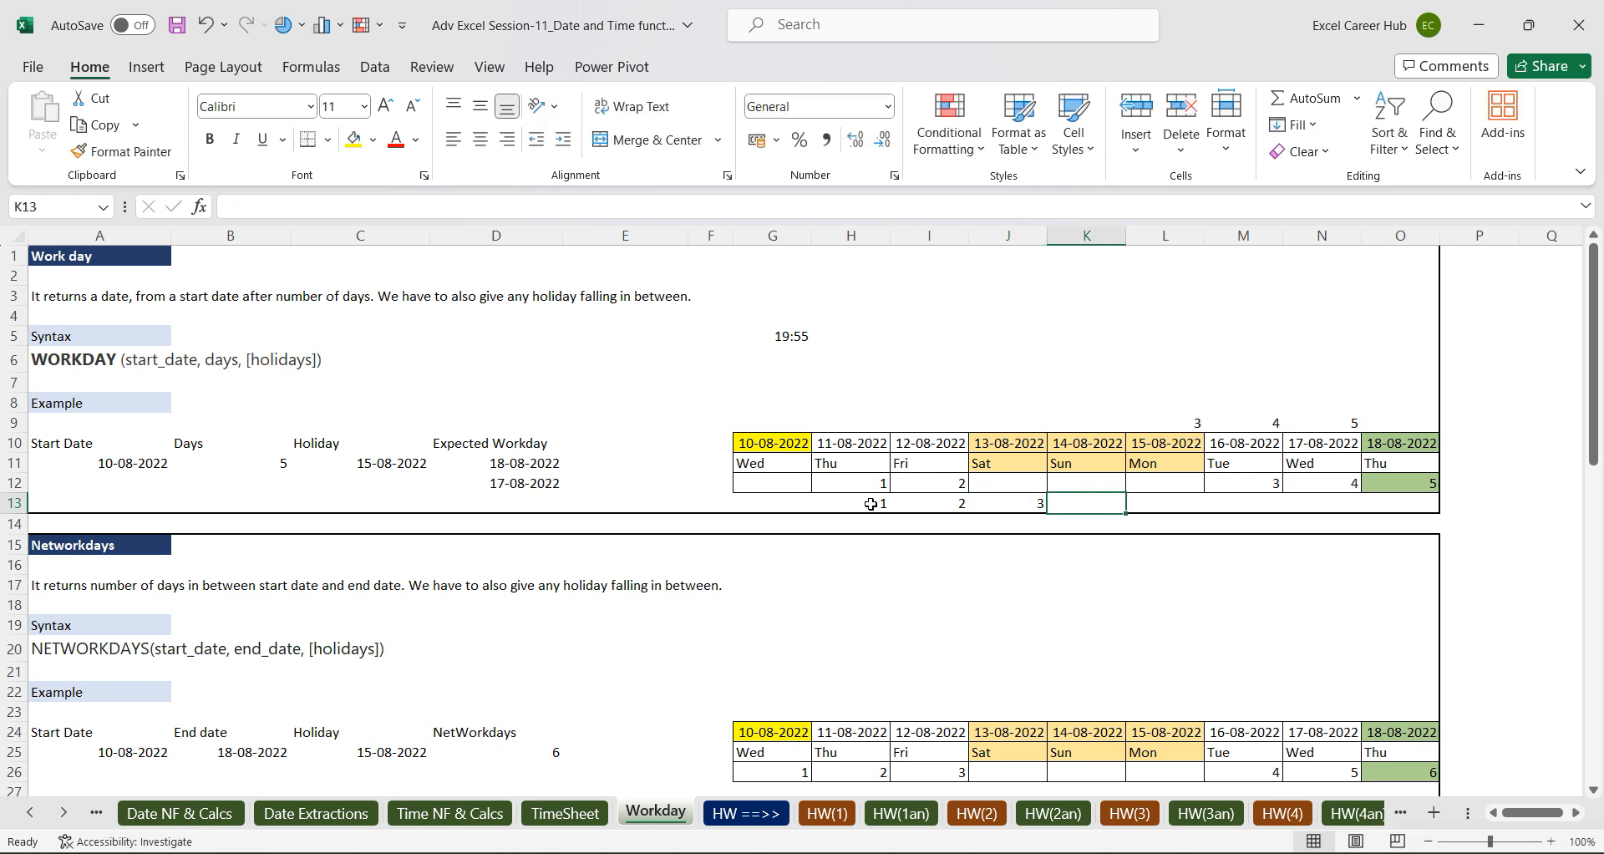
{"action": "key", "text": "Tab"}
{"action": "key", "text": "Tab"}
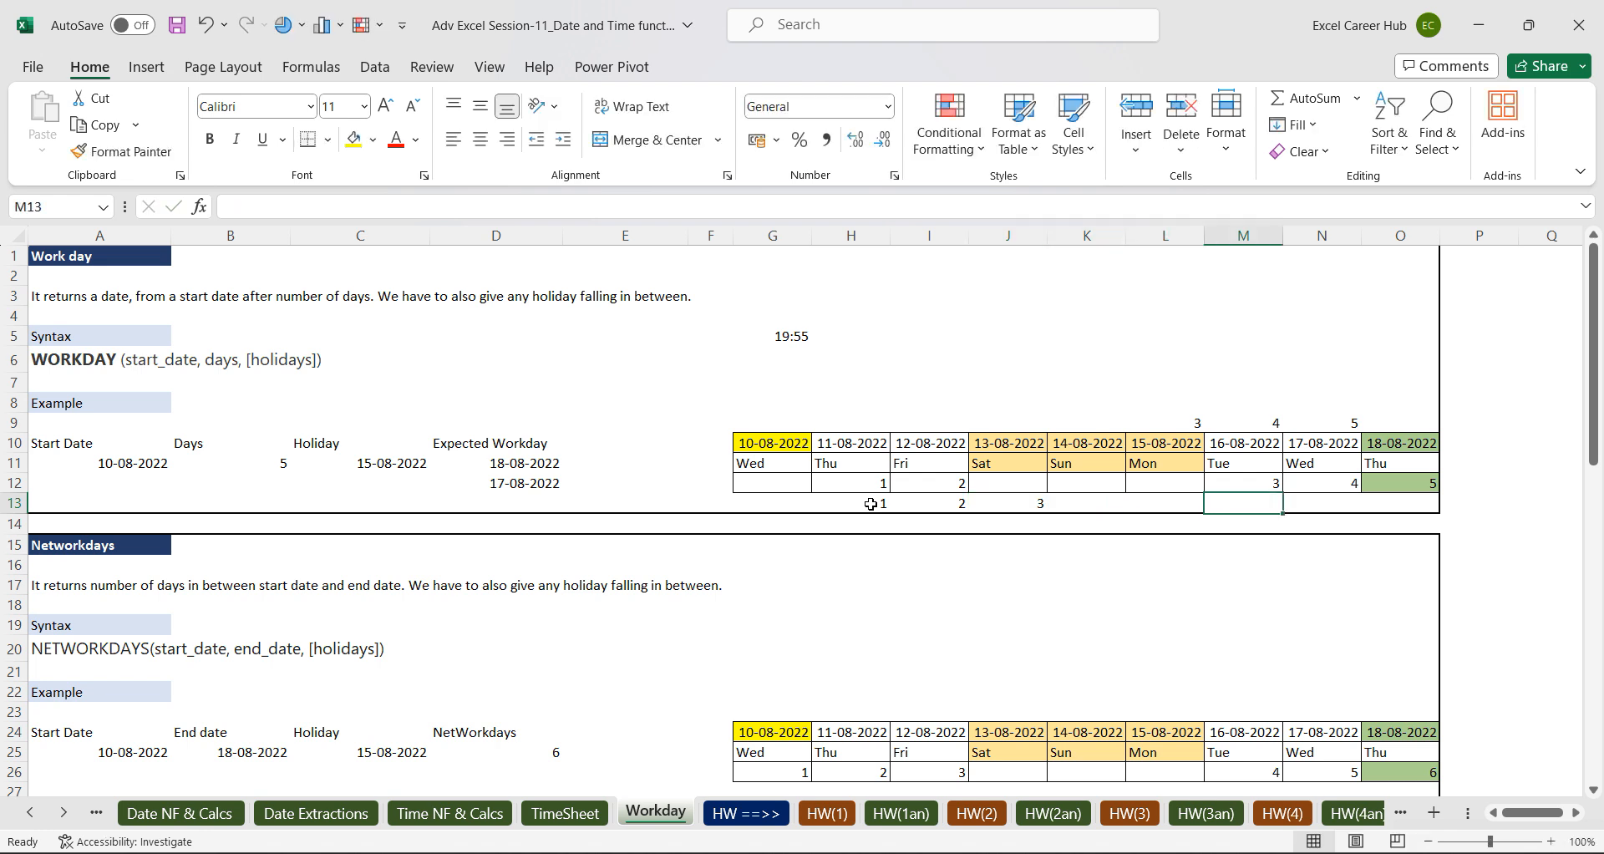
{"action": "type", "text": "4"}
{"action": "key", "text": "Tab"}
{"action": "type", "text": "5"}
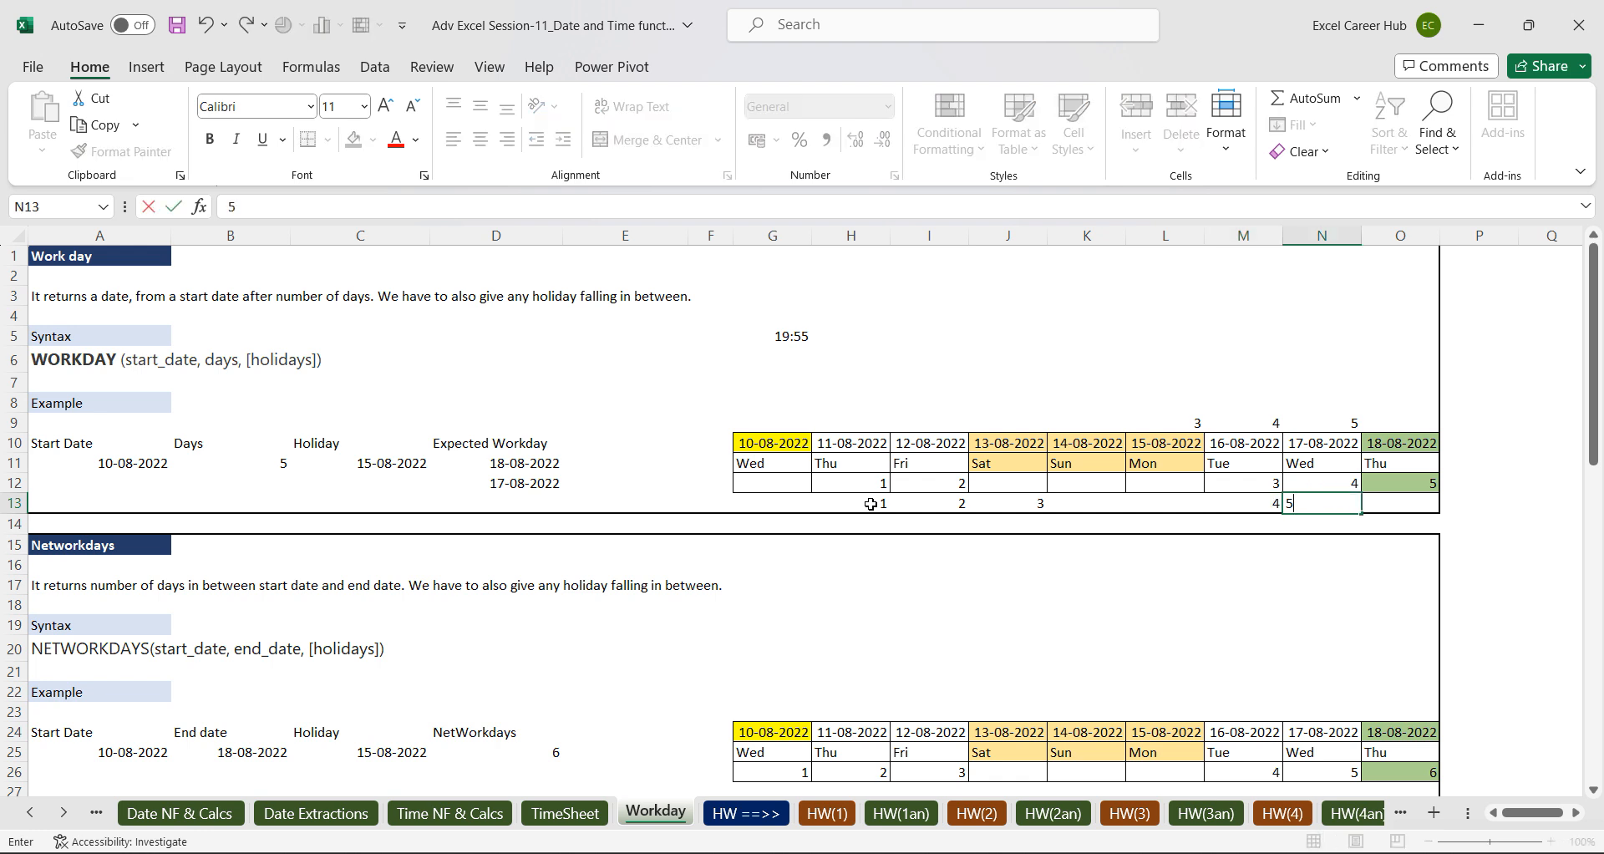
Clear the handwritten workday count from H13:O13.
{"action": "left_click", "coordinate": [937, 510]}
{"action": "left_click_drag", "start_coordinate": [881, 504], "coordinate": [1425, 512]}
{"action": "key", "text": "Delete"}
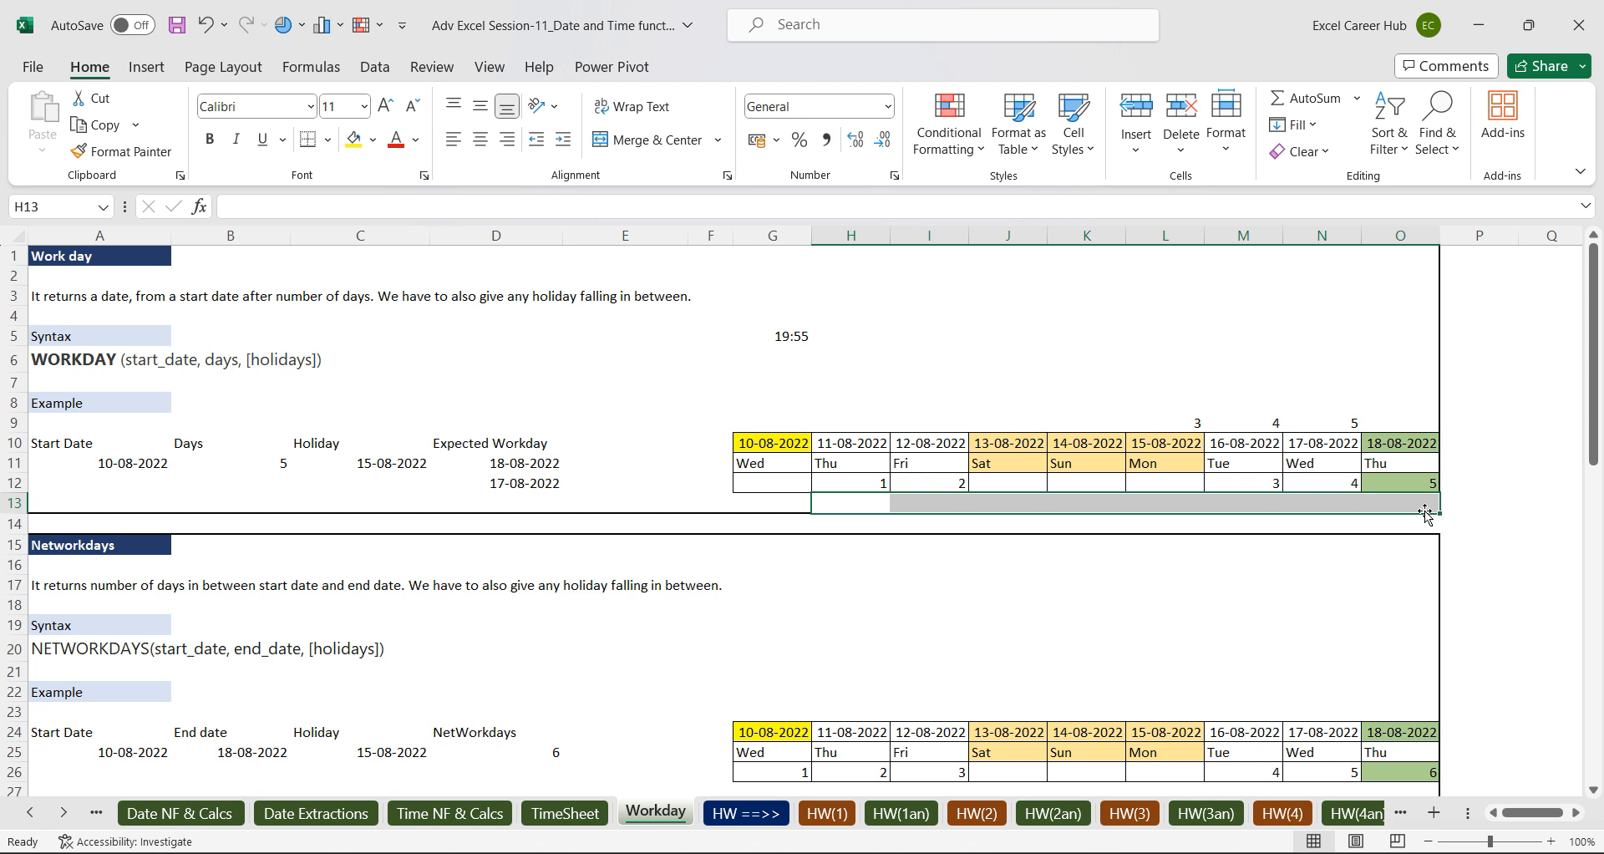
Clear the existing formula from the NetWorkdays result cell D25.
{"action": "left_click_drag", "start_coordinate": [1596, 375], "coordinate": [1594, 414]}
{"action": "left_click", "coordinate": [549, 670]}
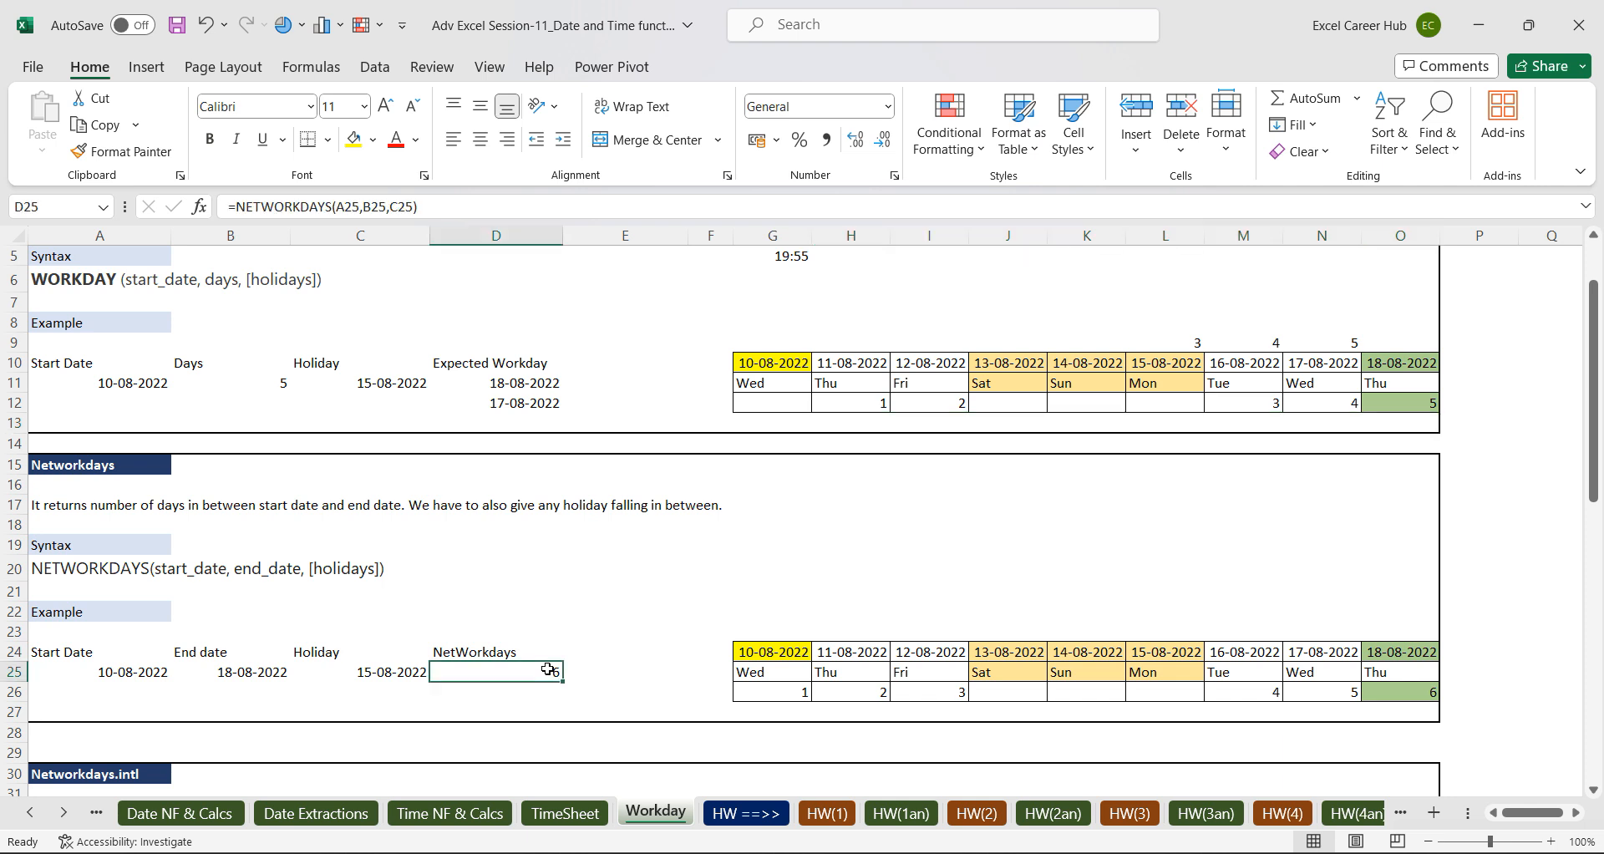
{"action": "key", "text": "Delete"}
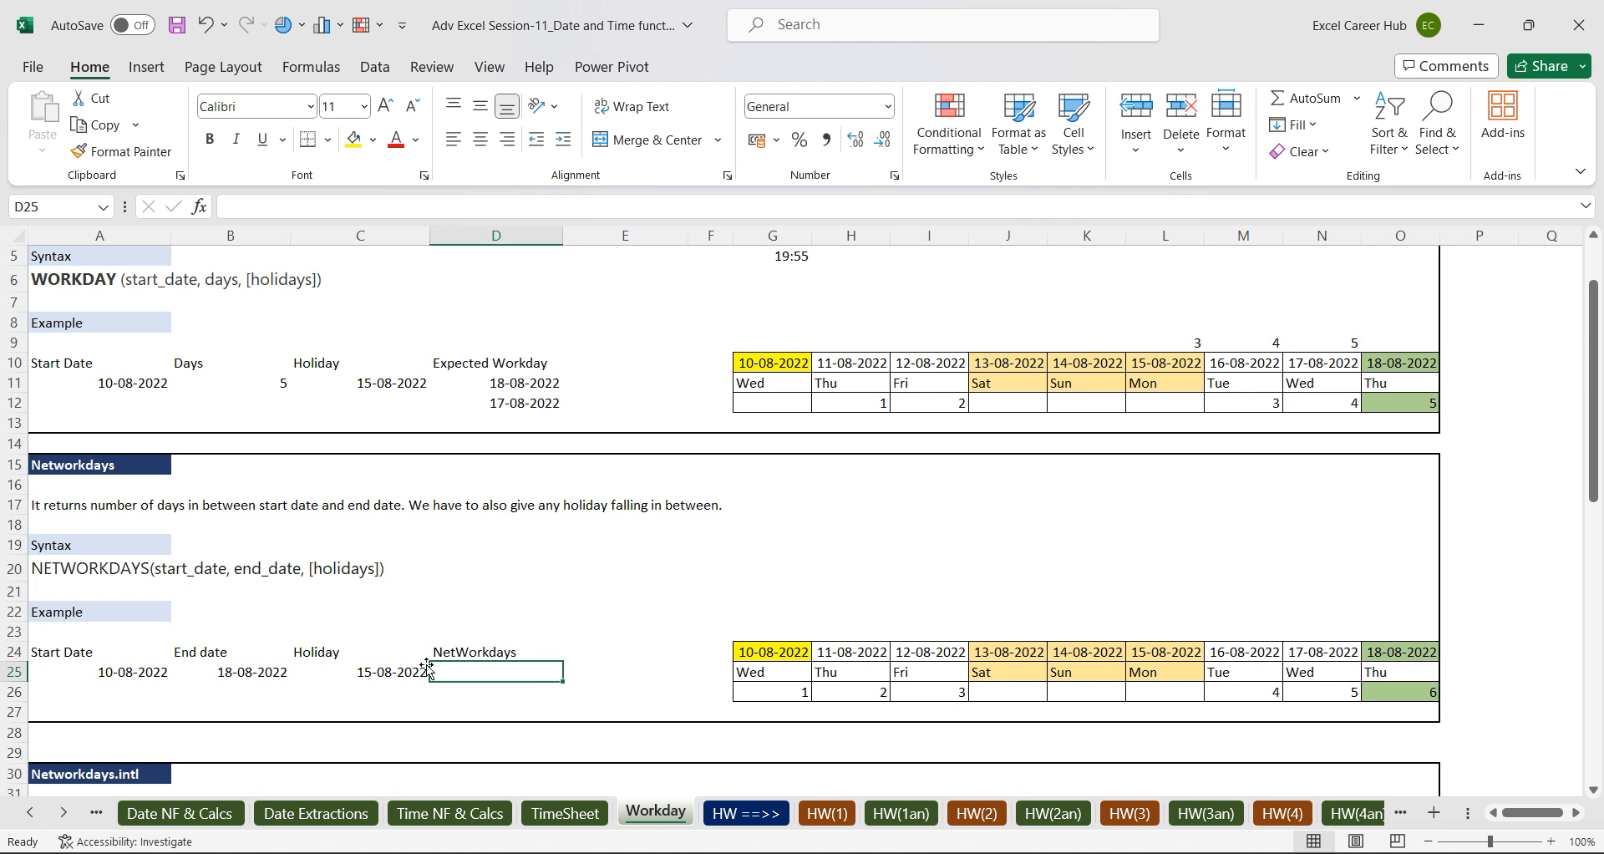
Review the start date, end date and holiday inputs in A25:C25 of the Networkdays example.
{"action": "left_click", "coordinate": [131, 677]}
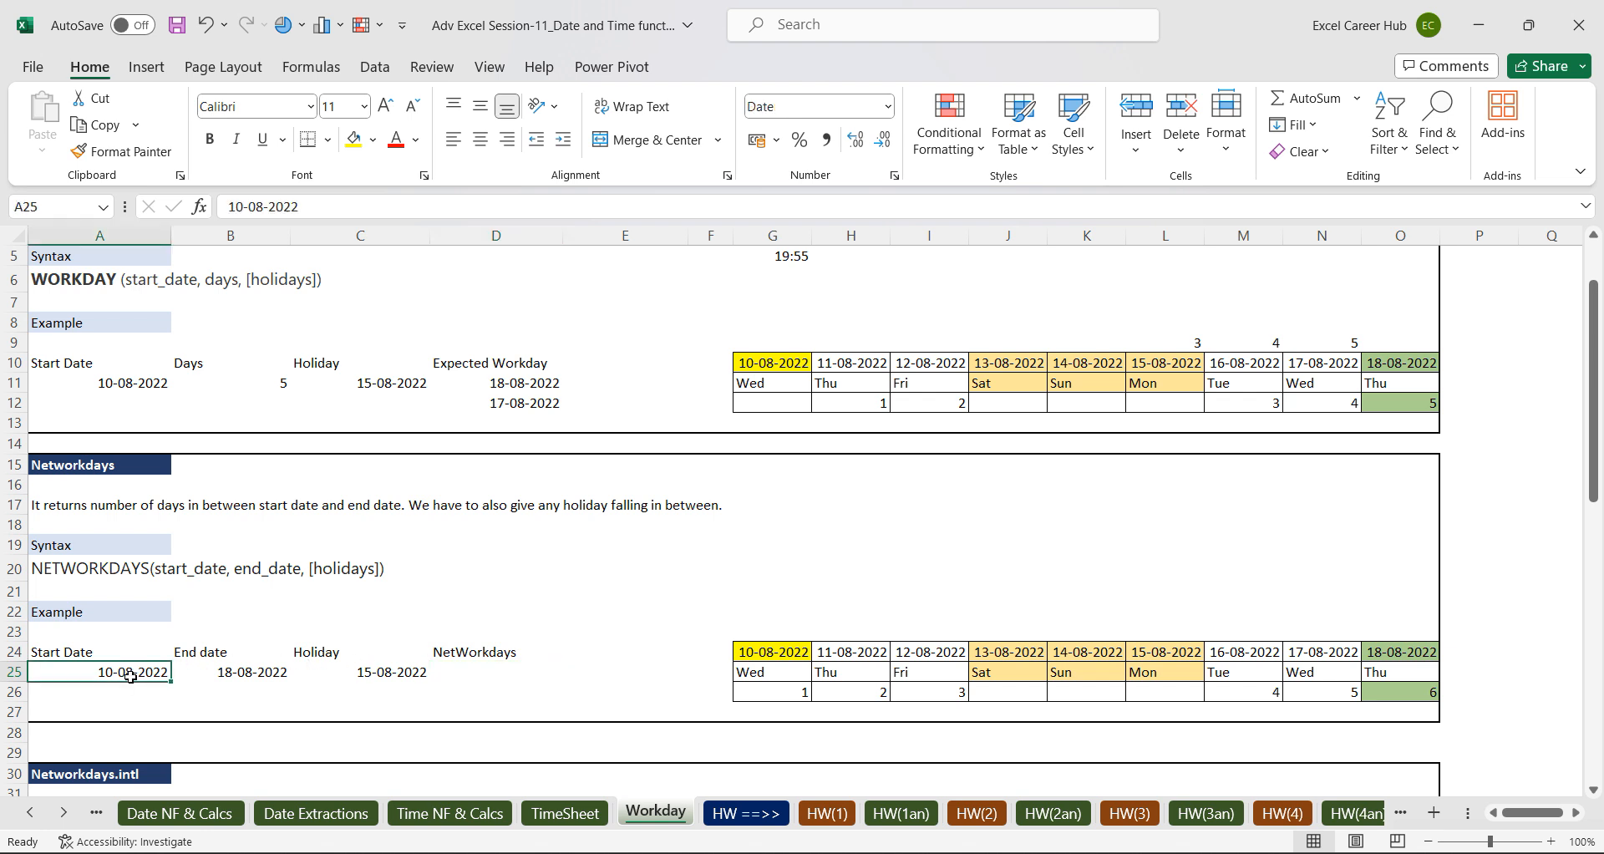
{"action": "left_click", "coordinate": [409, 671]}
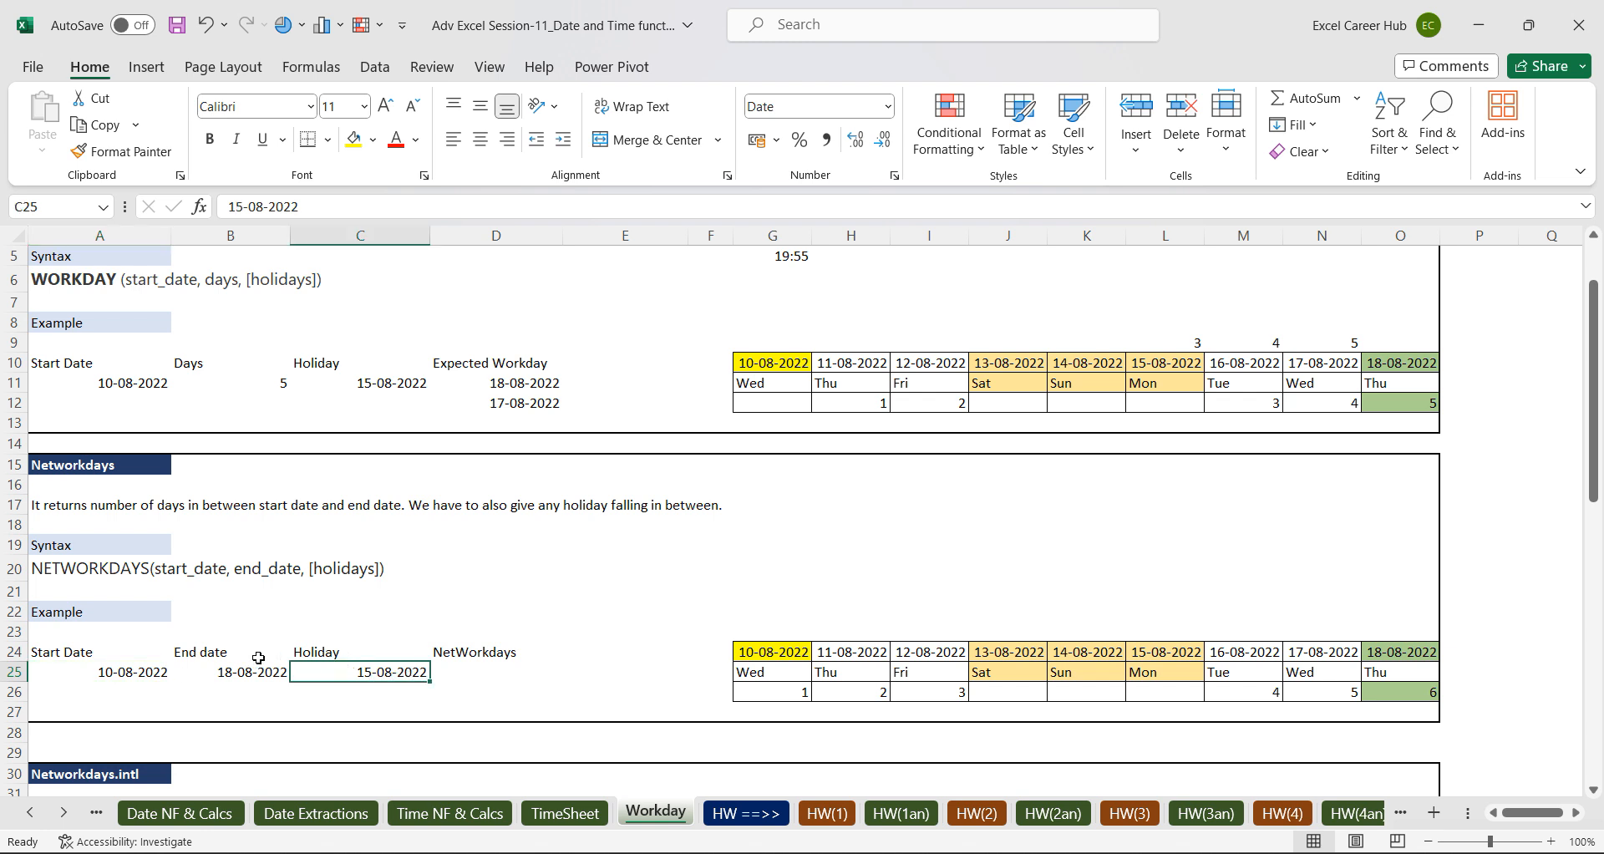
{"action": "left_click", "coordinate": [231, 674]}
{"action": "left_click", "coordinate": [123, 682]}
{"action": "left_click", "coordinate": [201, 659]}
{"action": "left_click", "coordinate": [235, 669]}
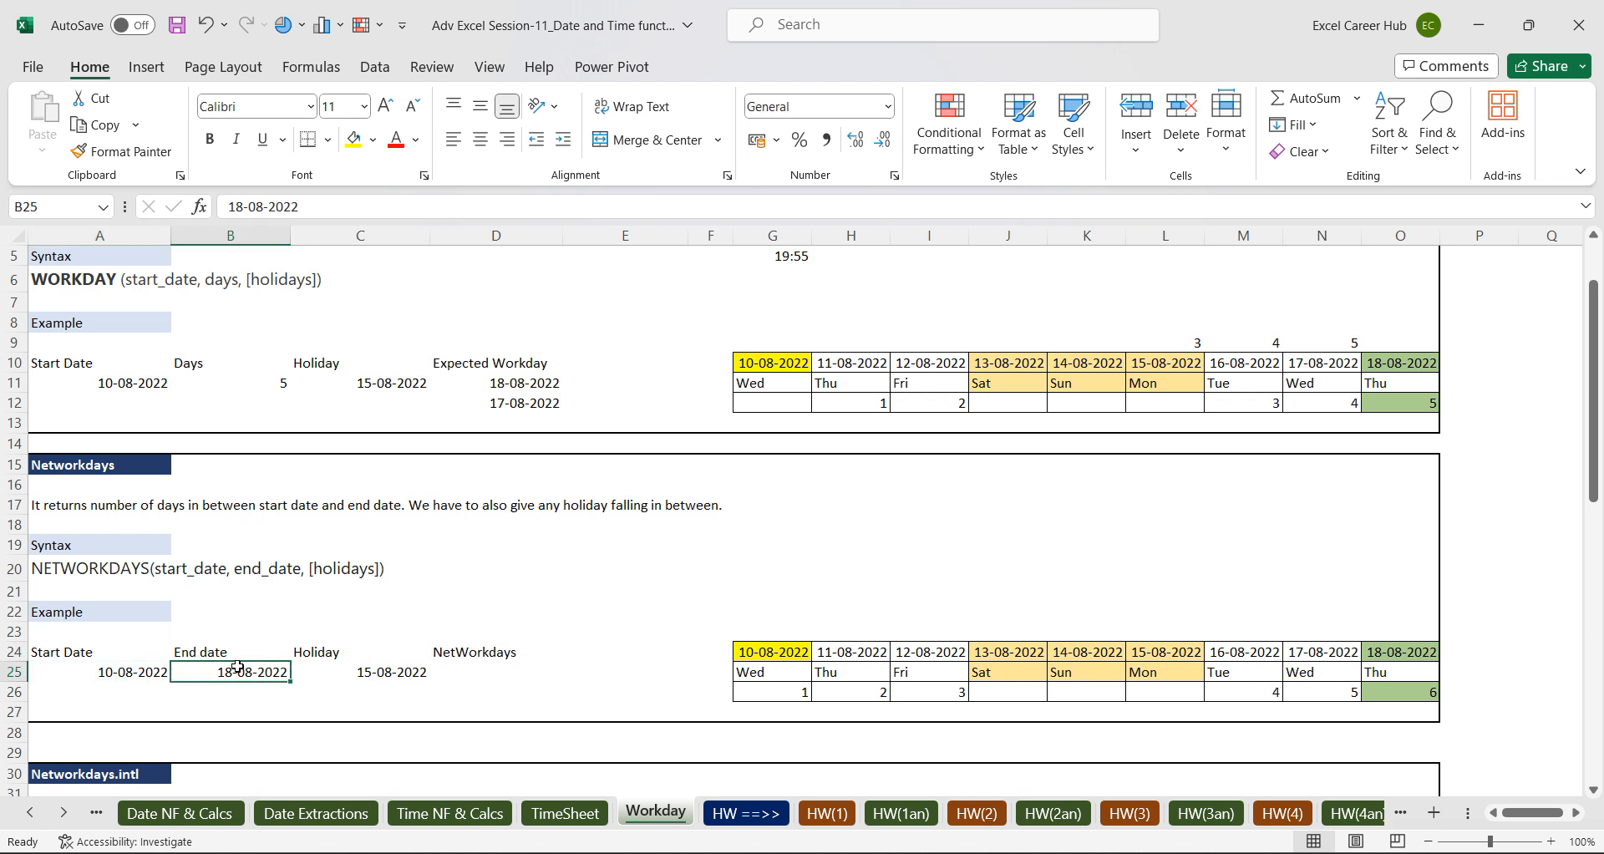
Enter =NETWORKDAYS(A25,B25,C25) in D25, using the start date, end date and holiday cells.
{"action": "left_click", "coordinate": [481, 669]}
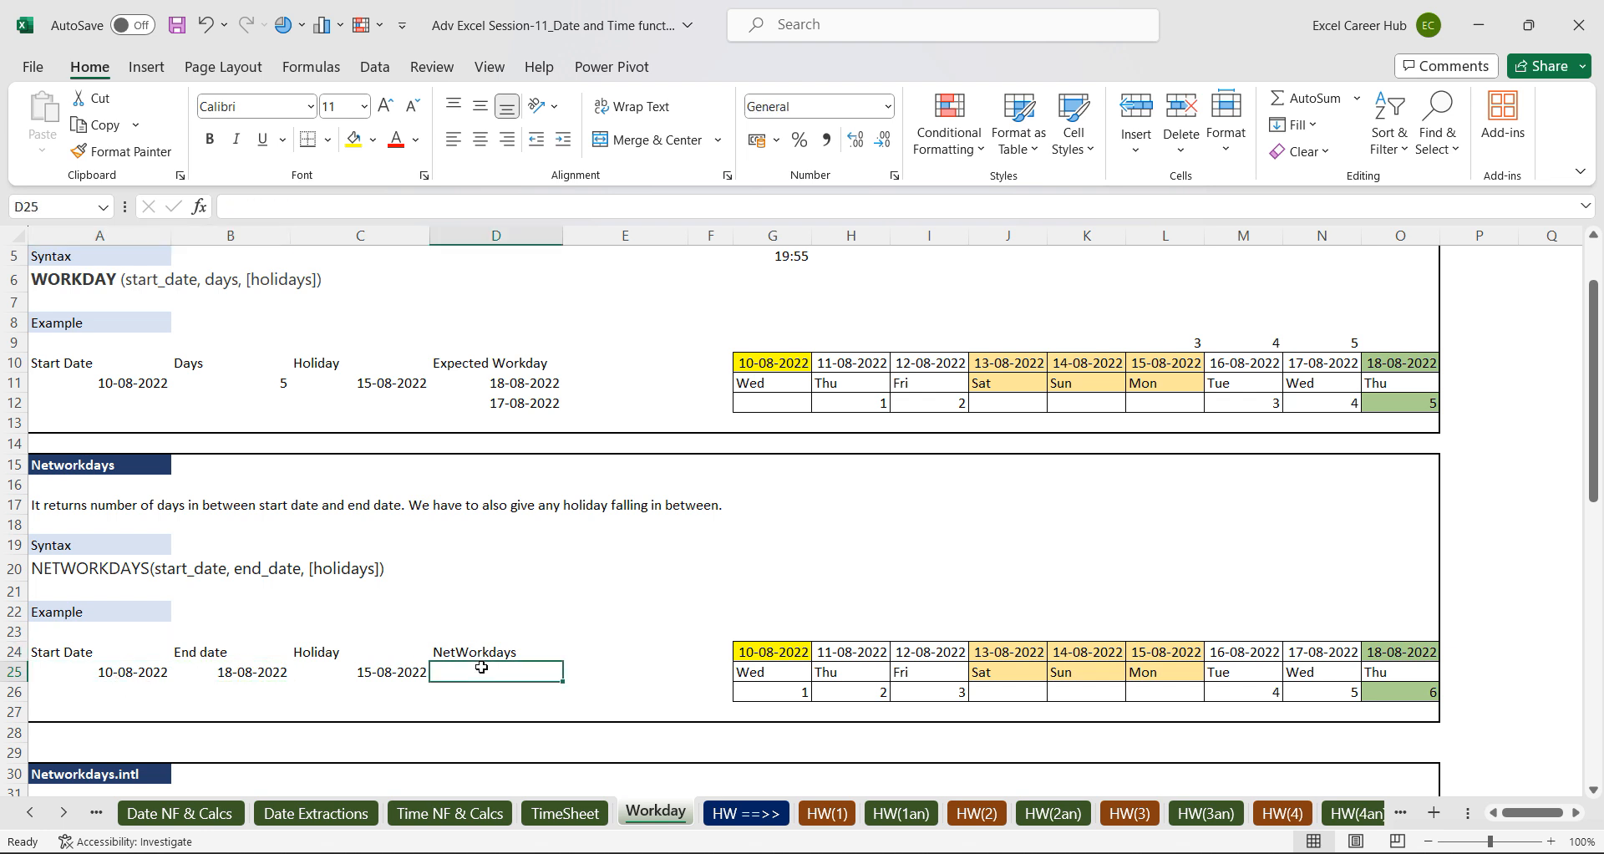
{"action": "type", "text": "=net"}
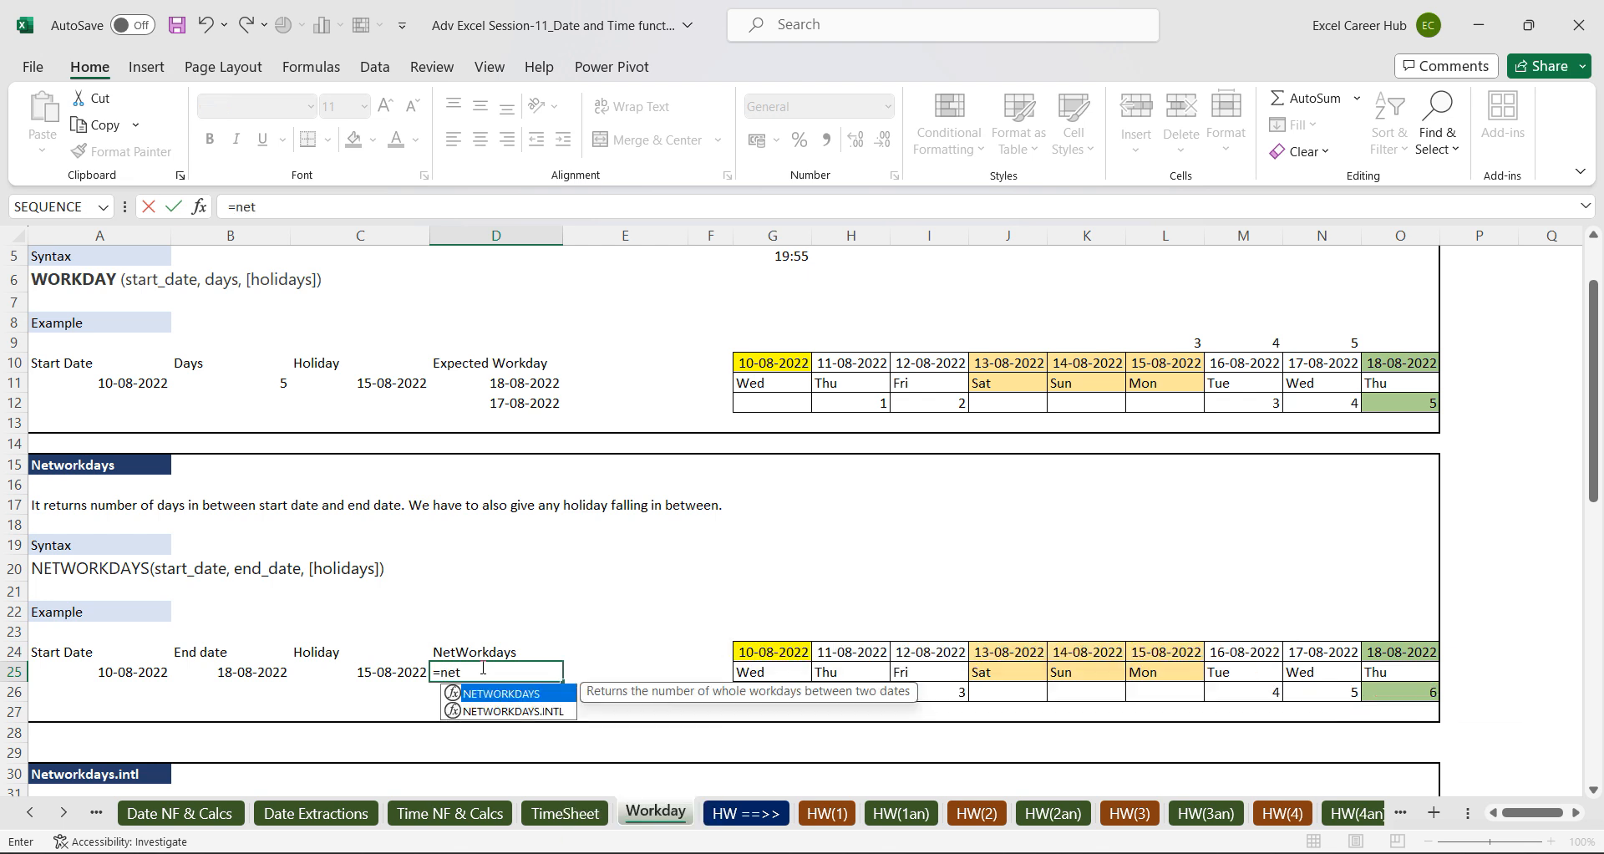
{"action": "double_click", "coordinate": [506, 695]}
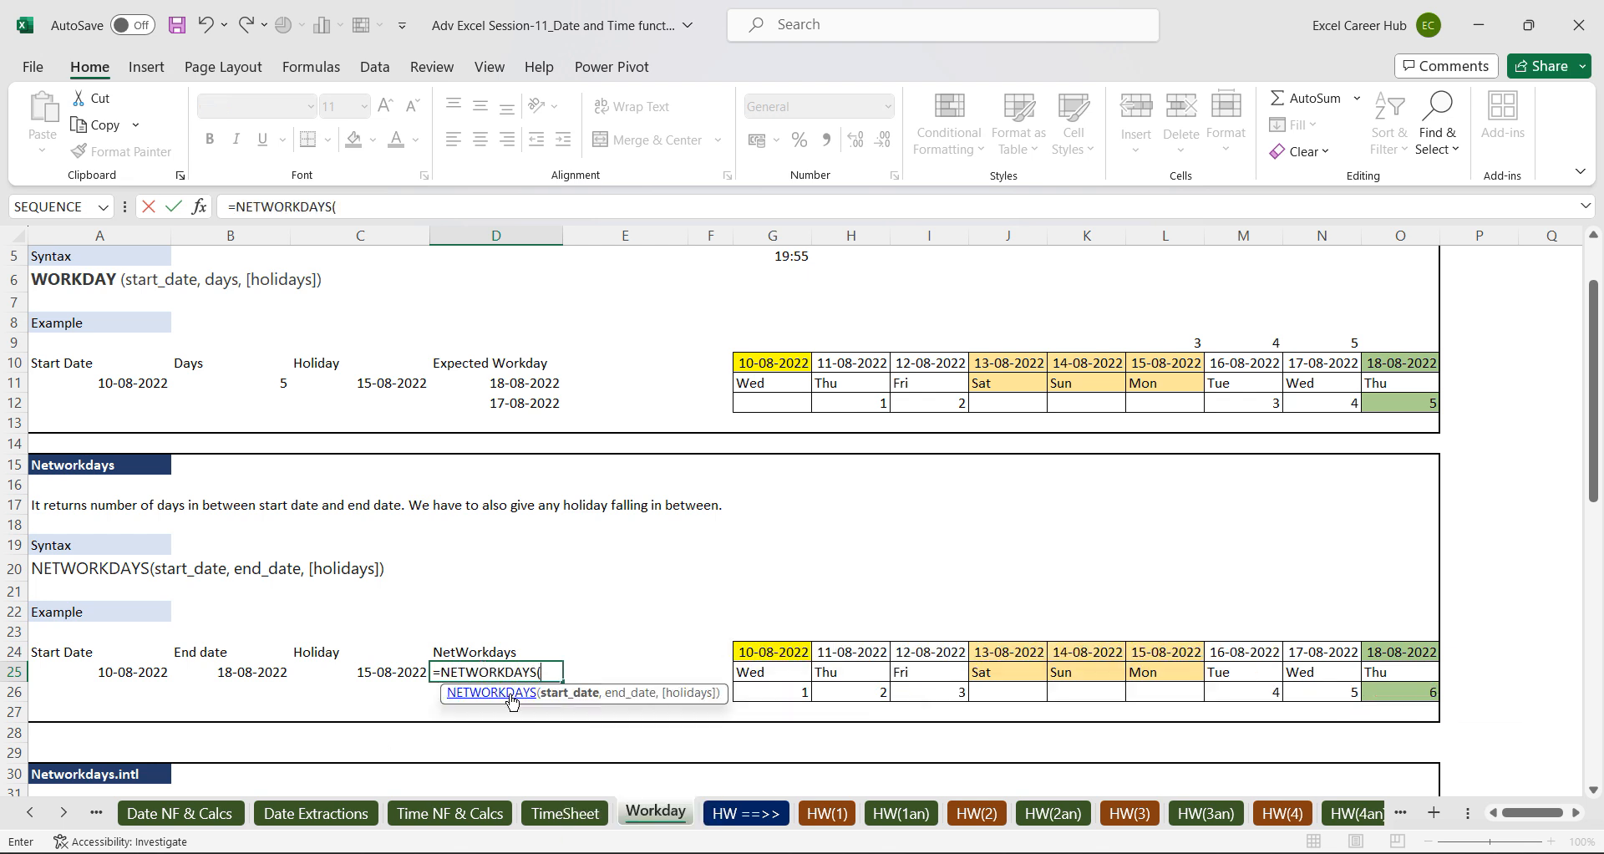
{"action": "left_click", "coordinate": [113, 670]}
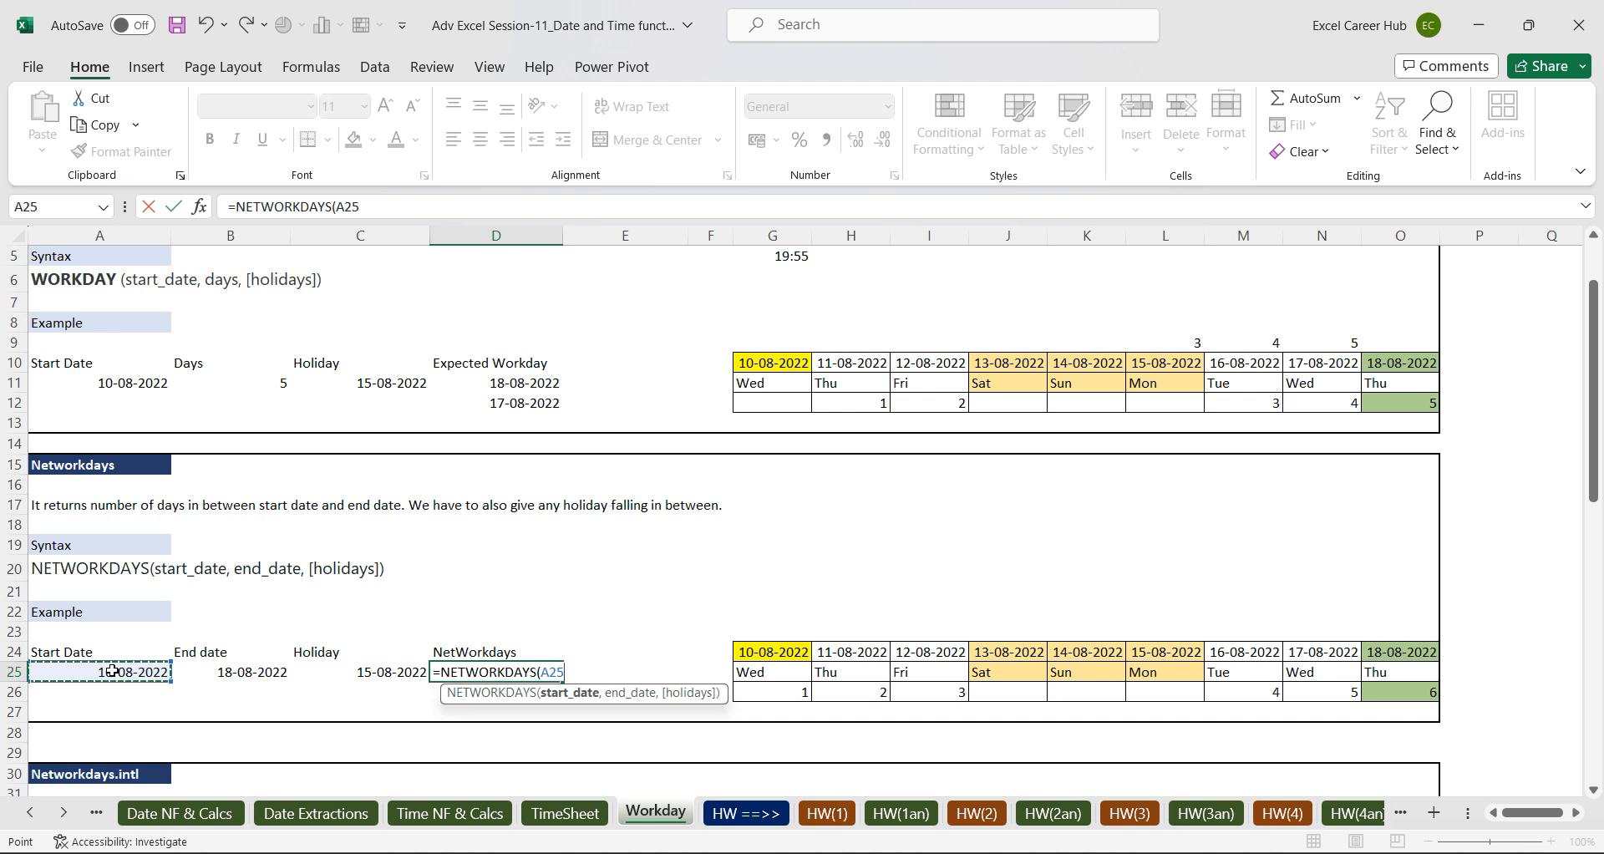
{"action": "type", "text": ","}
{"action": "left_click", "coordinate": [257, 671]}
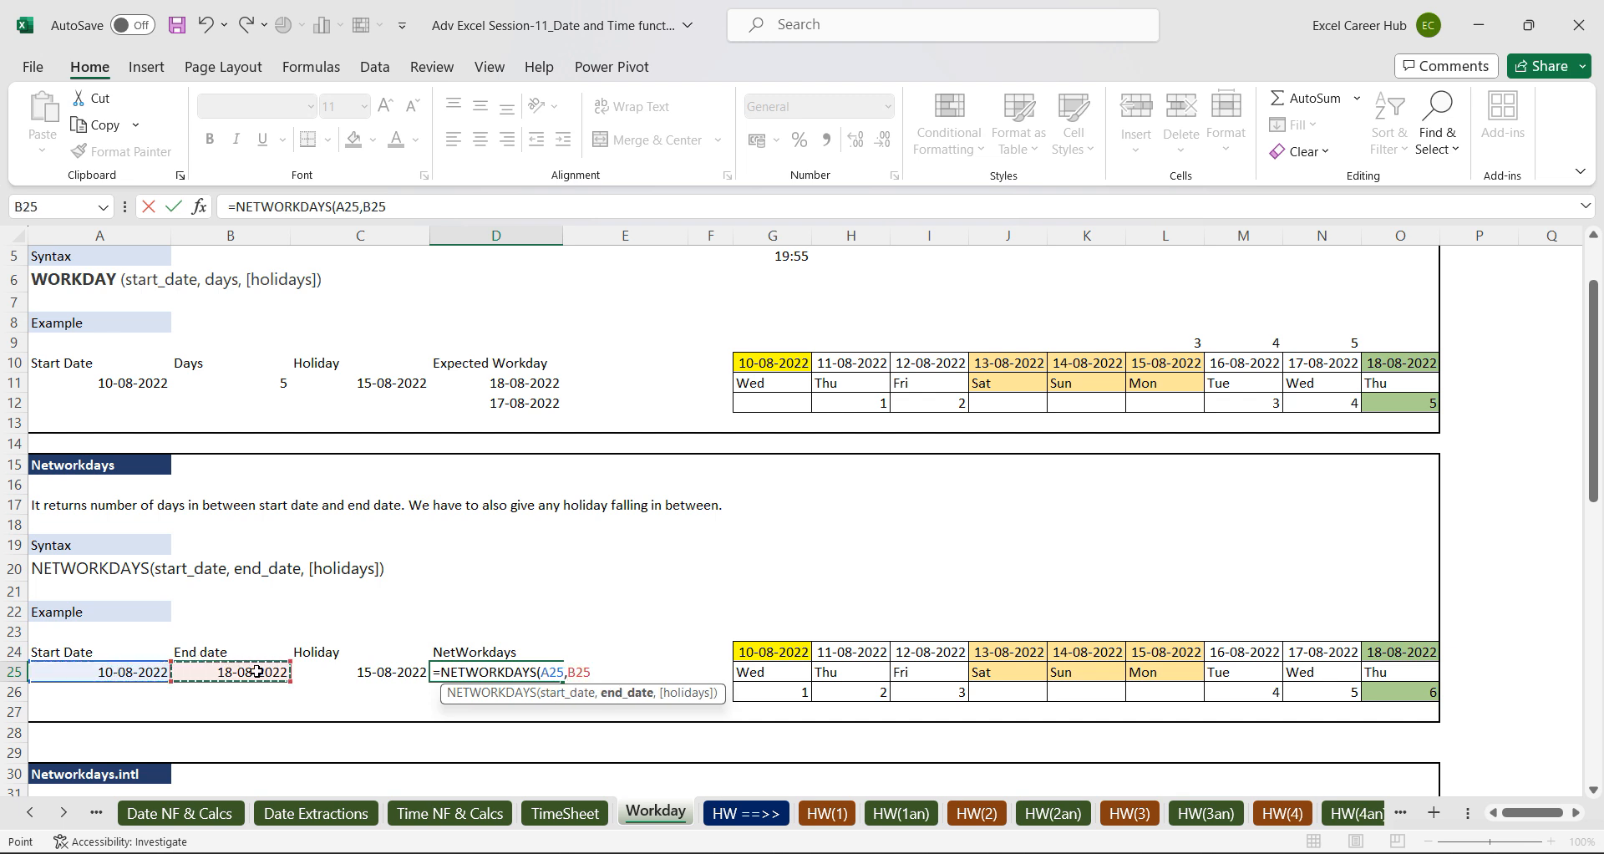
{"action": "type", "text": ","}
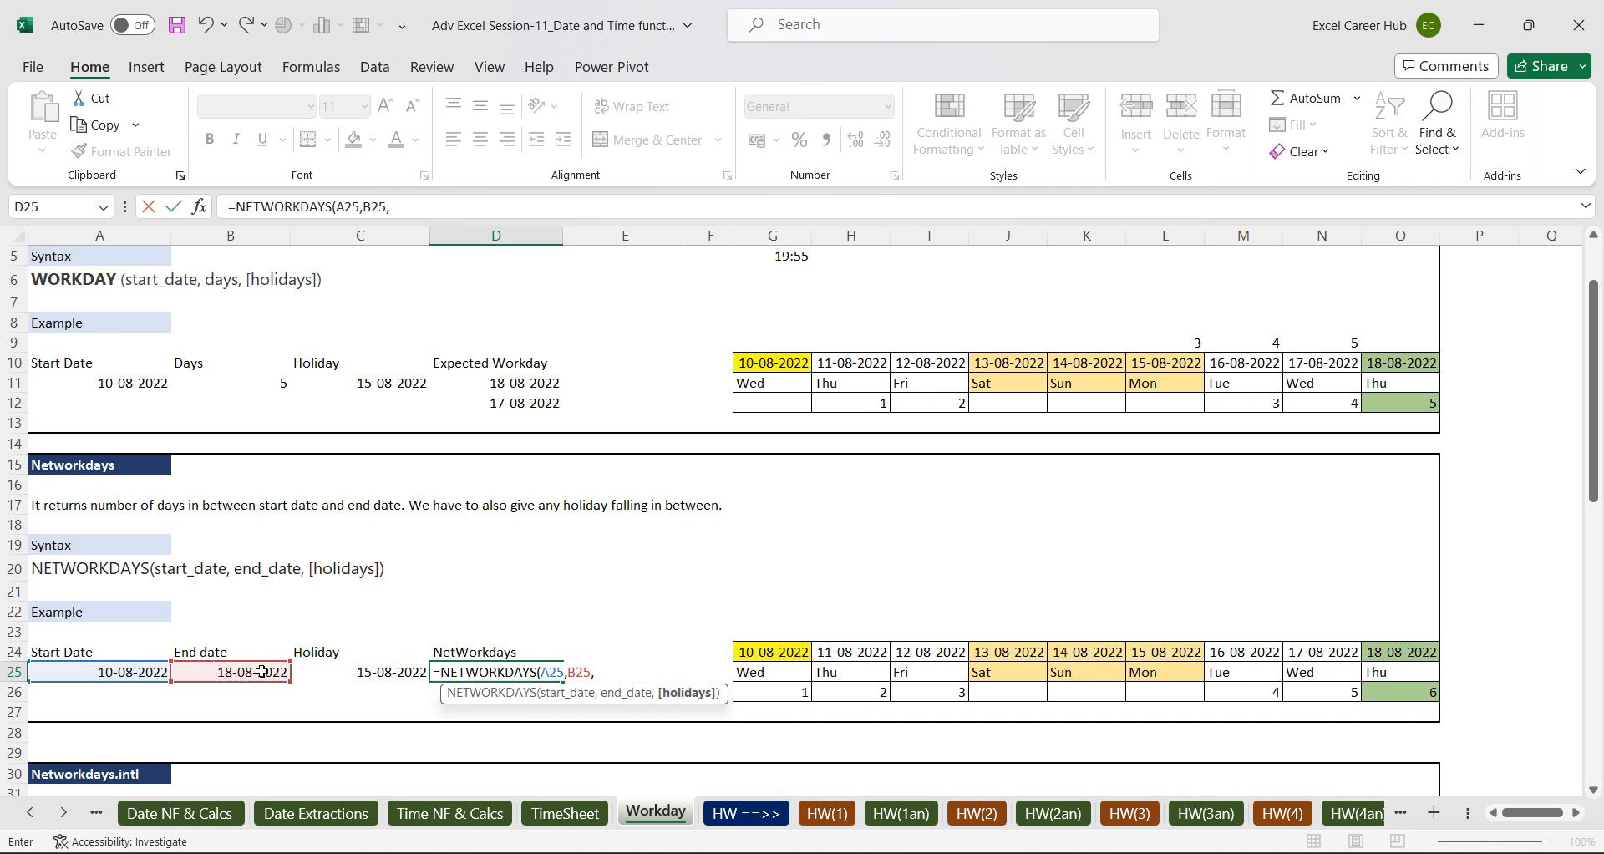
{"action": "left_click", "coordinate": [368, 674]}
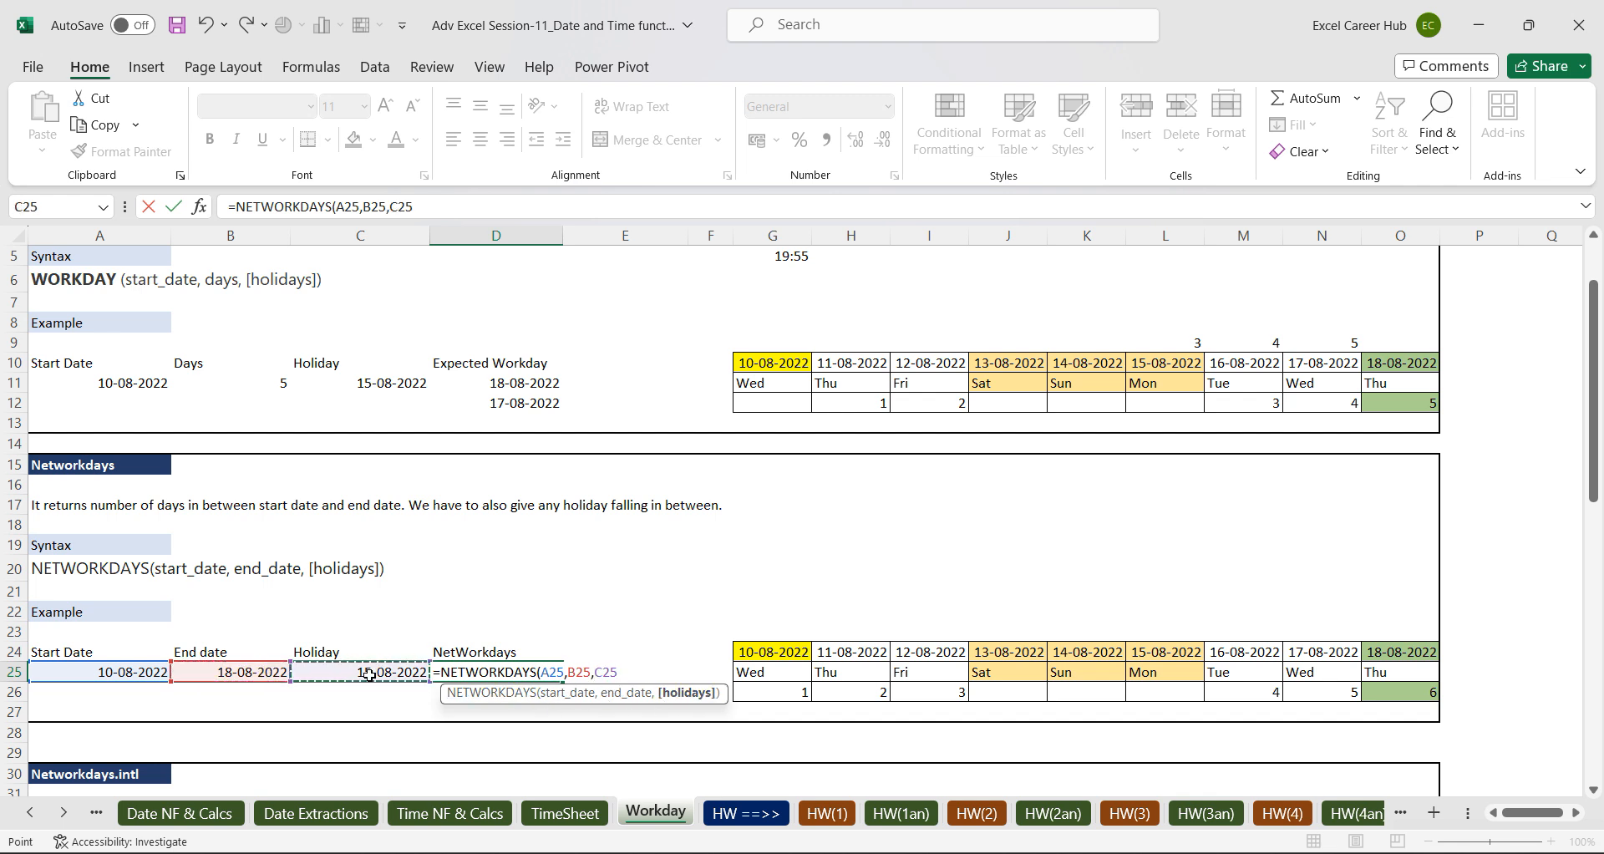
{"action": "key", "text": "Return"}
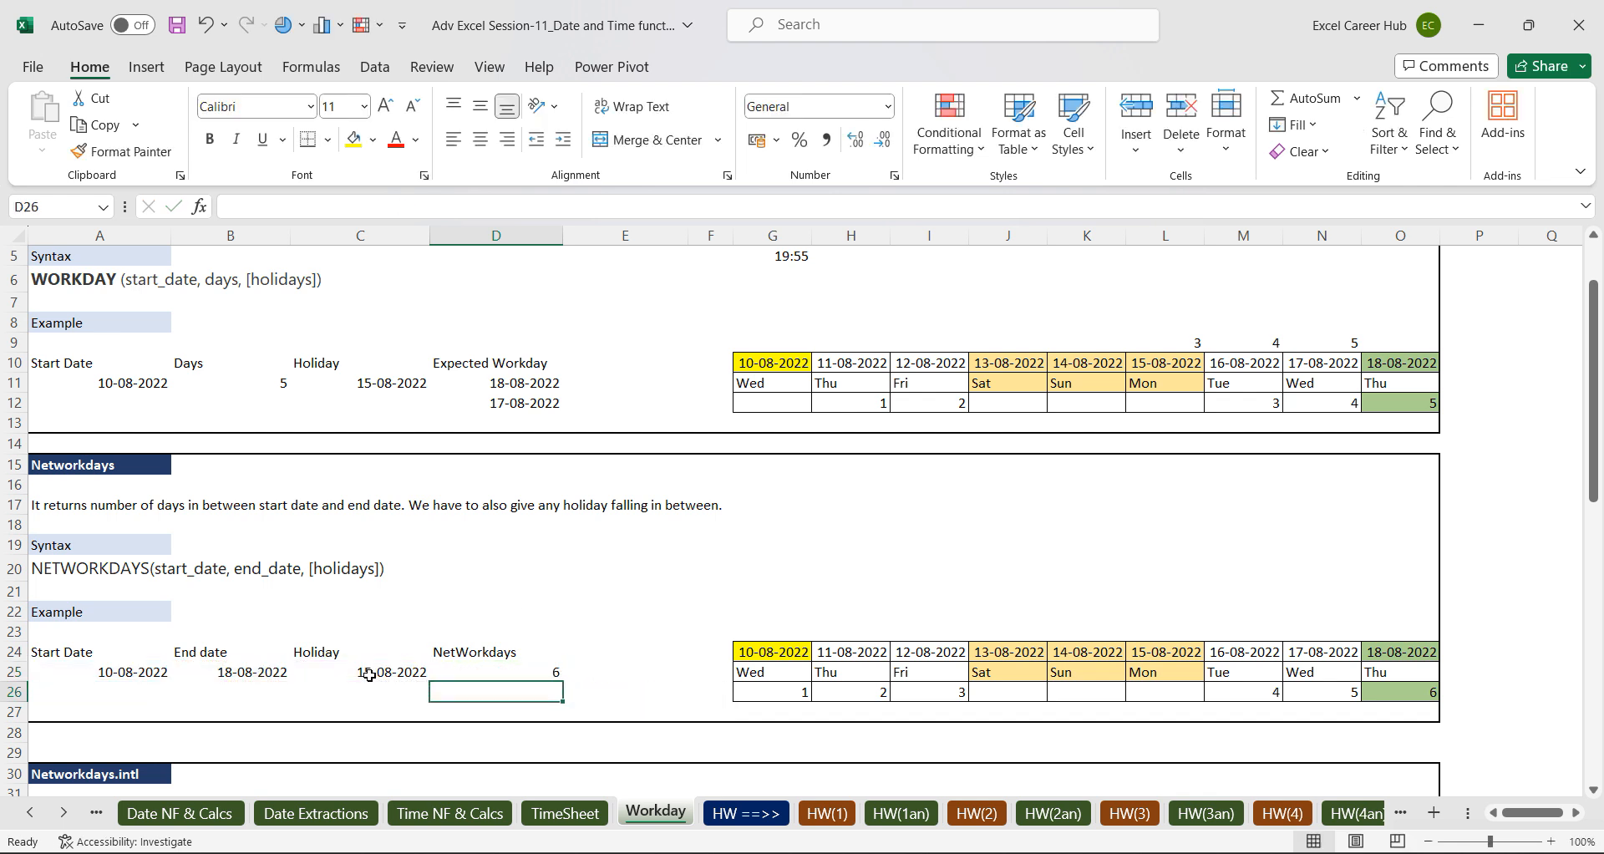
Compare the D25 result with the numbered workdays in the calendar G24:O26, from the start date to the end date.
{"action": "left_click", "coordinate": [542, 669]}
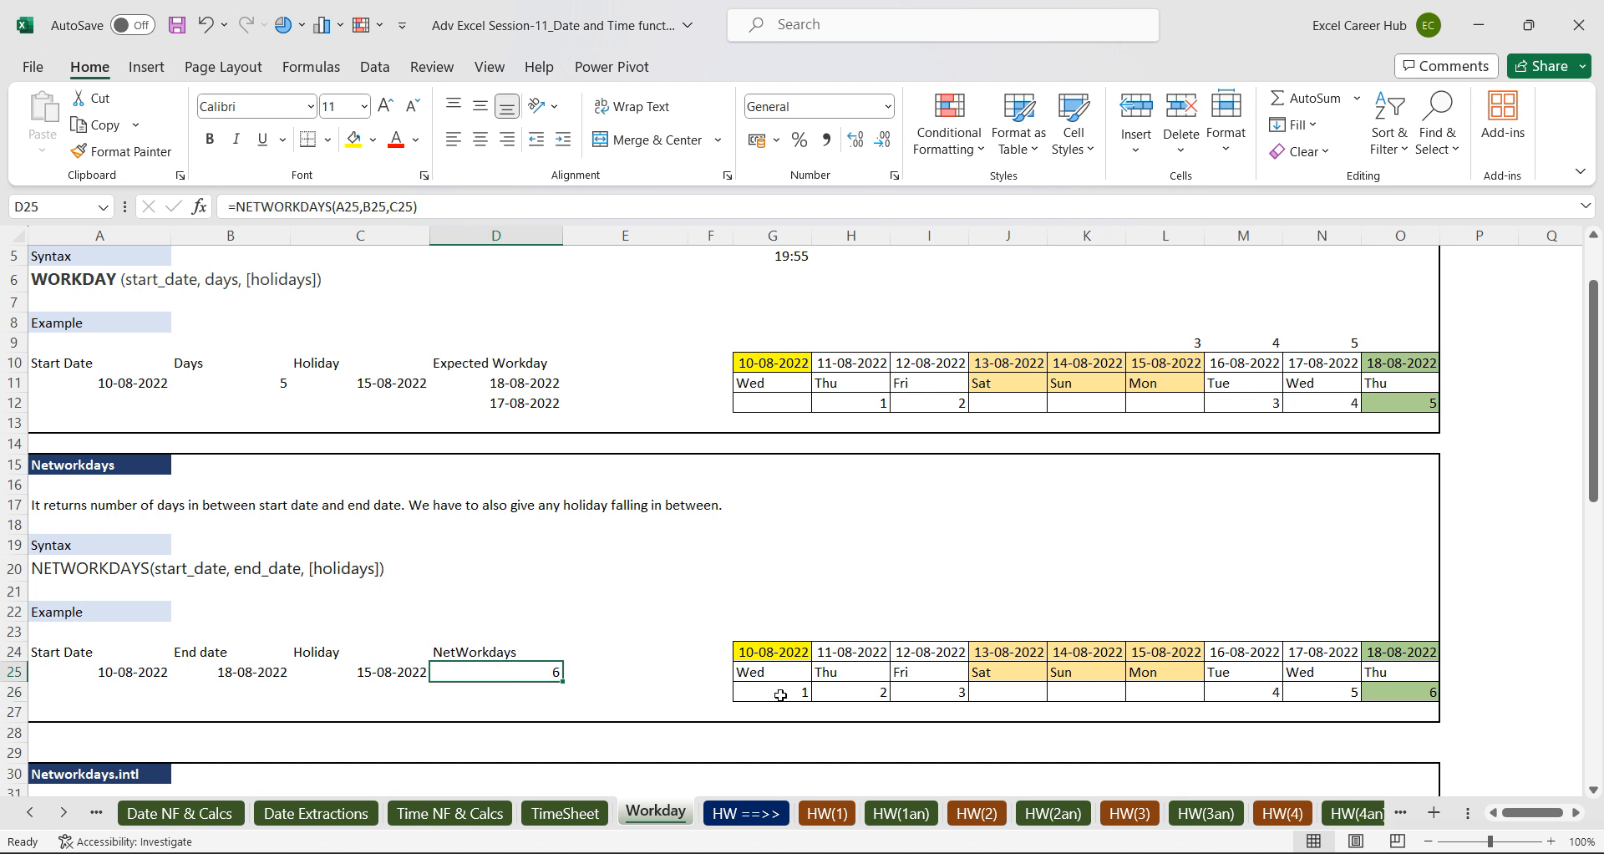
{"action": "left_click", "coordinate": [780, 655]}
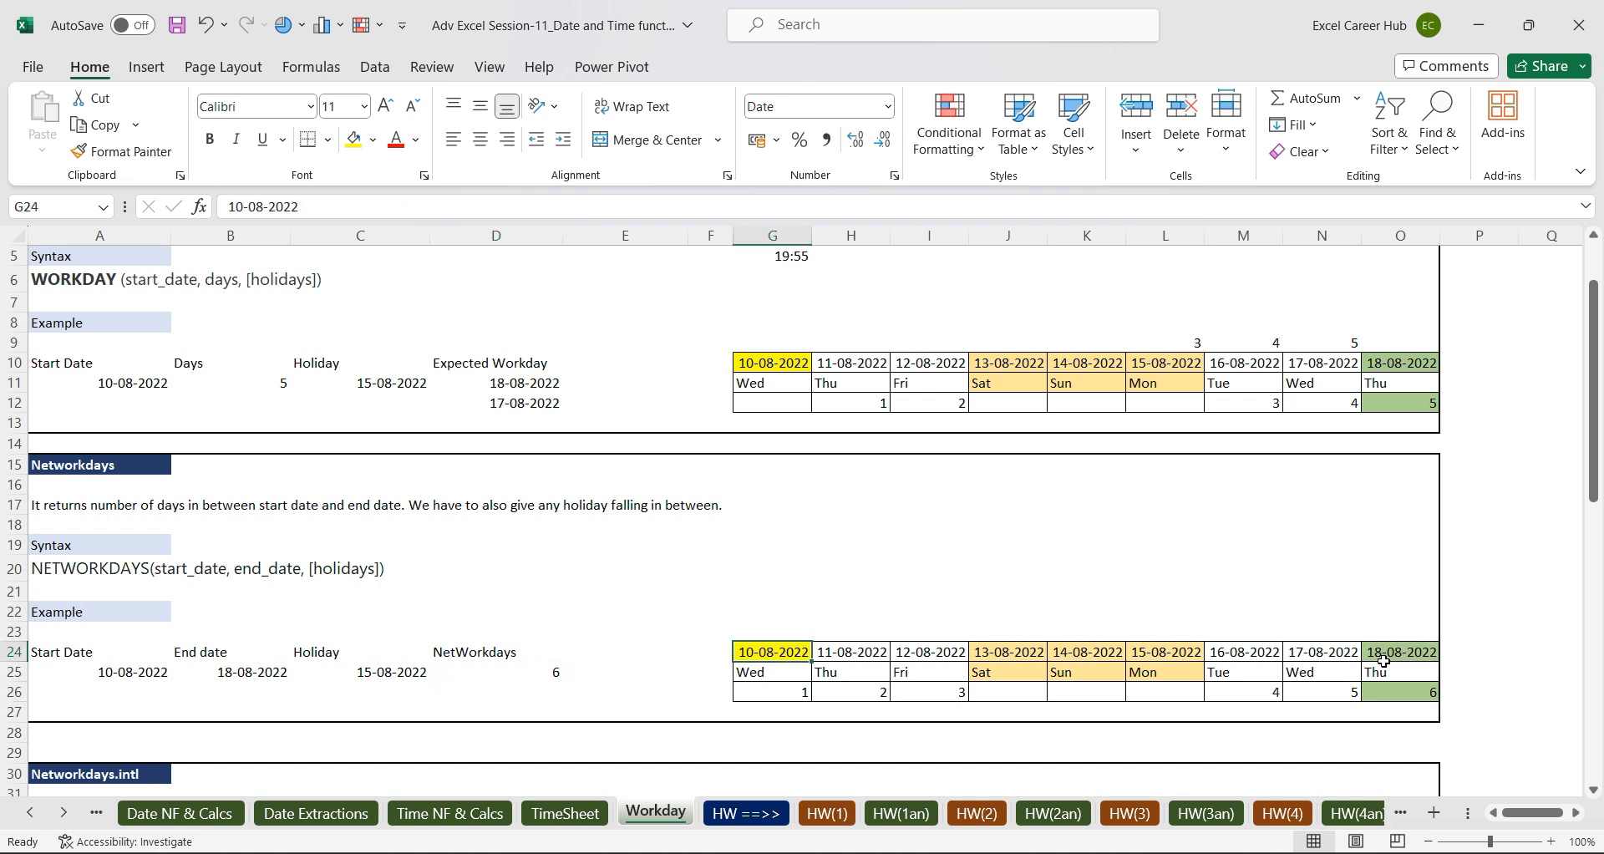
{"action": "left_click", "coordinate": [1384, 652]}
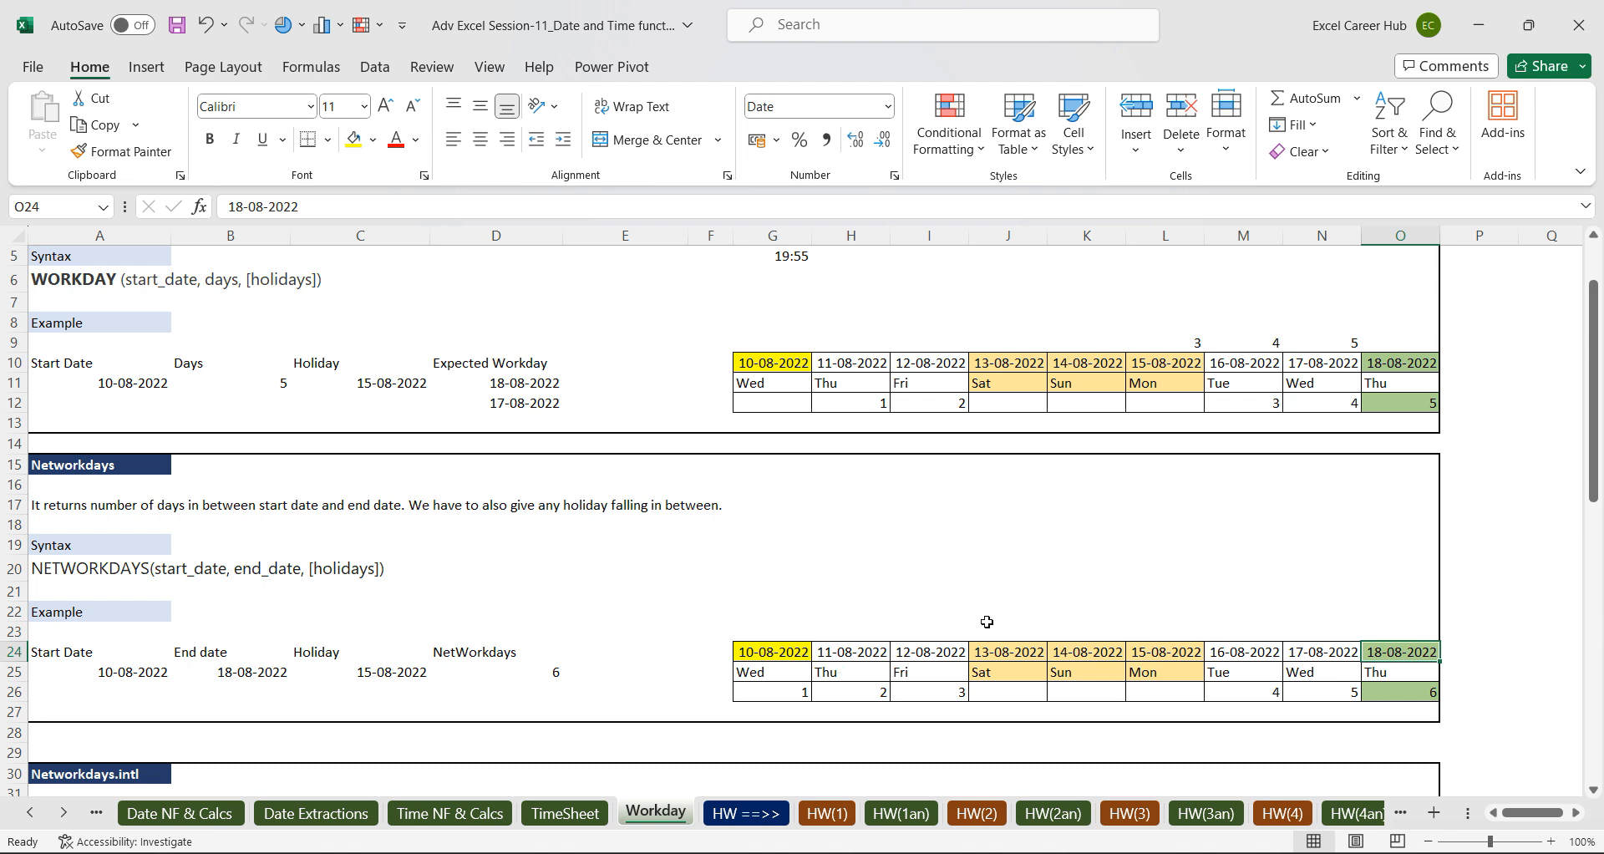
{"action": "left_click", "coordinate": [789, 672]}
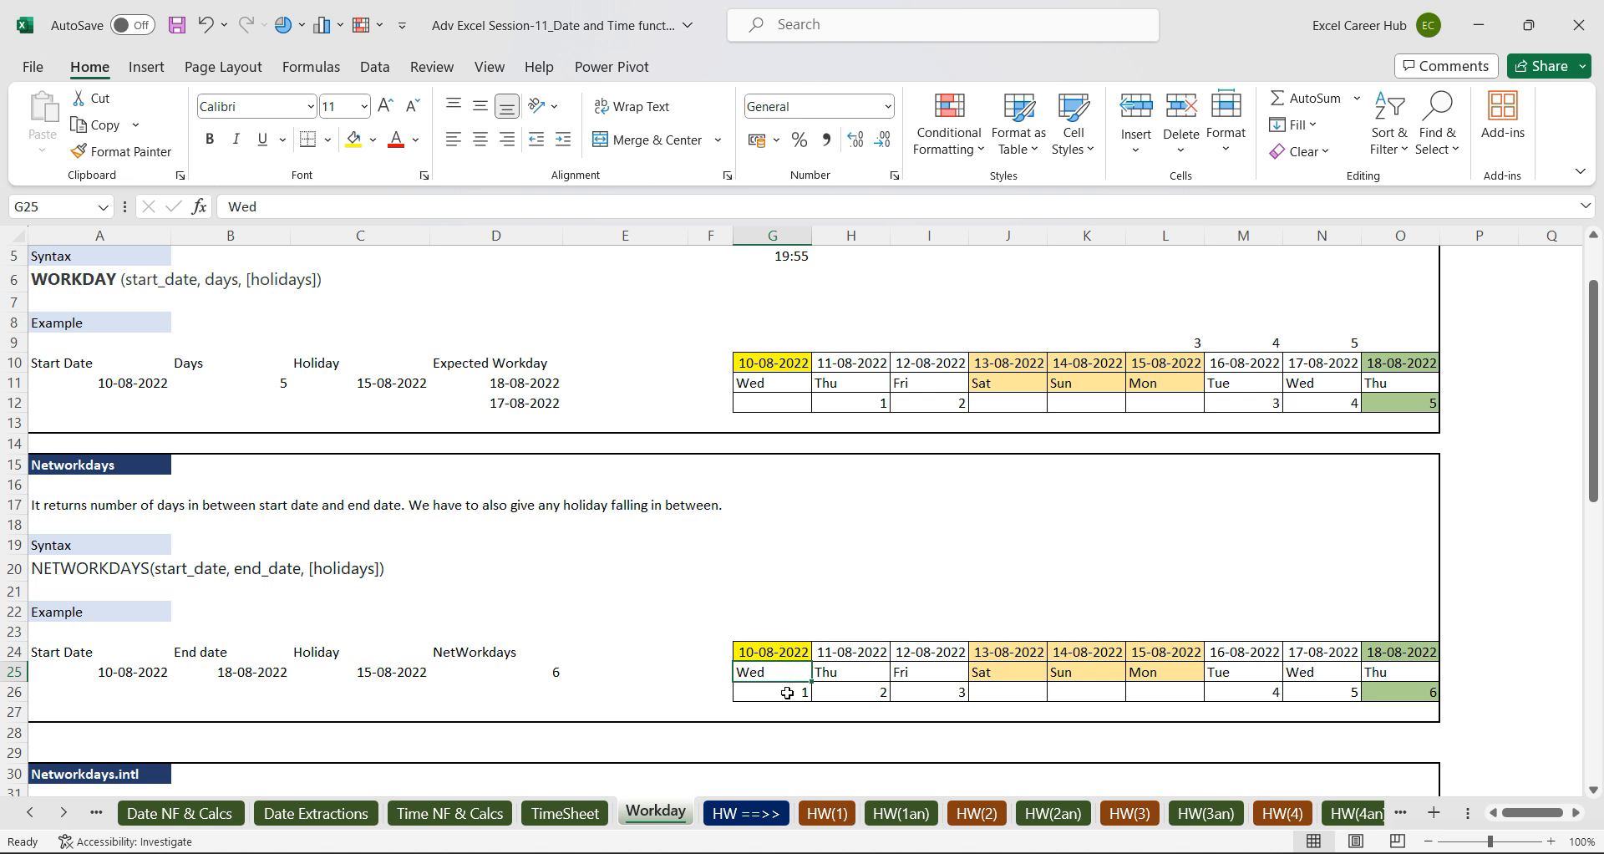
{"action": "left_click", "coordinate": [787, 694]}
{"action": "left_click", "coordinate": [872, 685]}
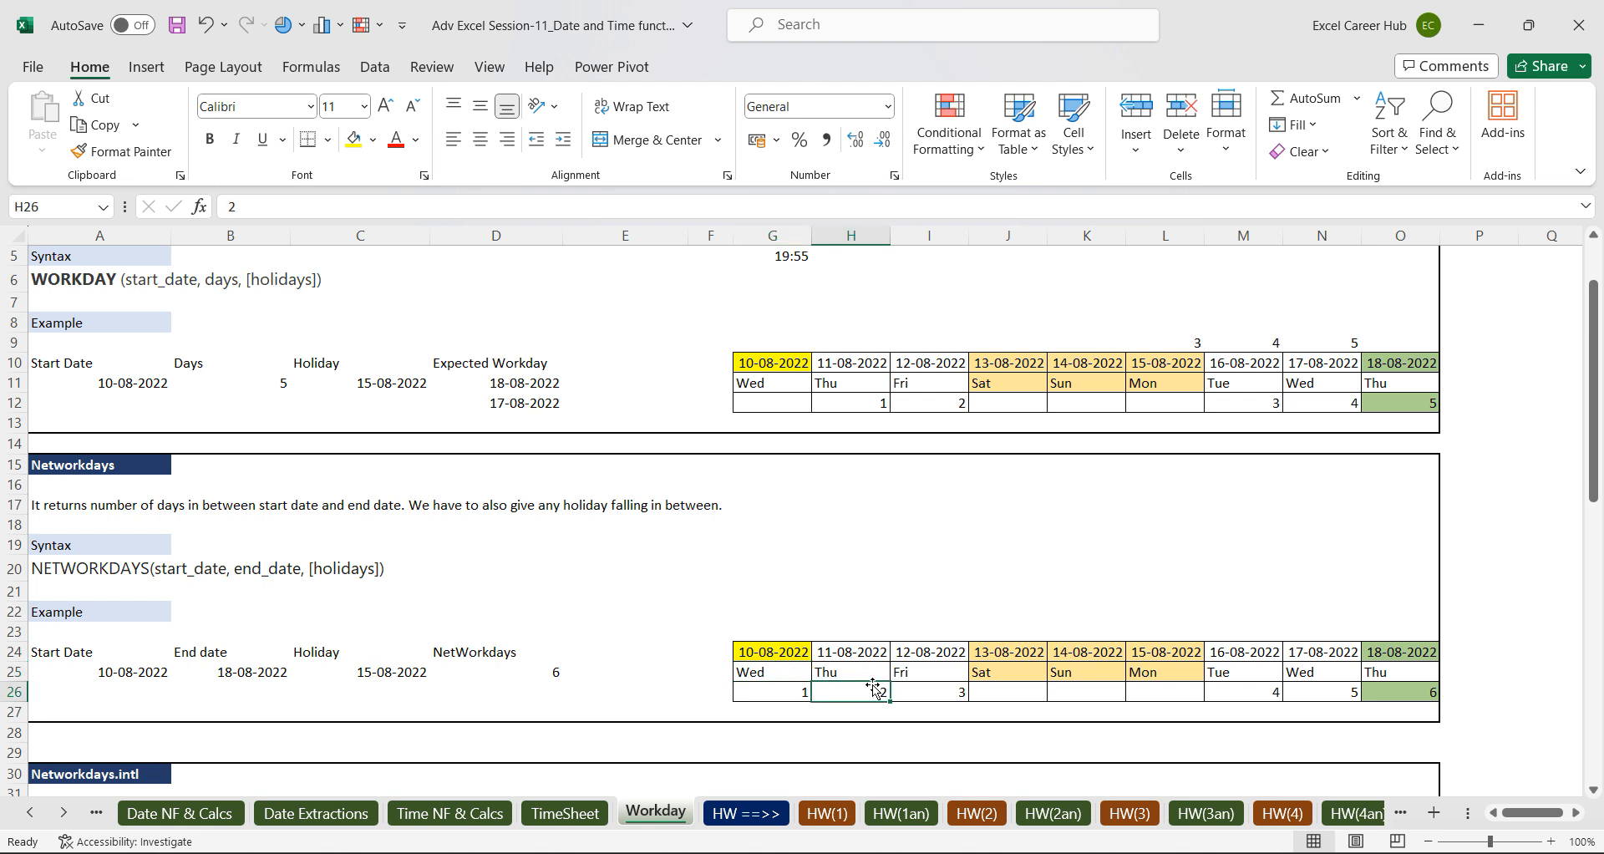
{"action": "left_click", "coordinate": [930, 692]}
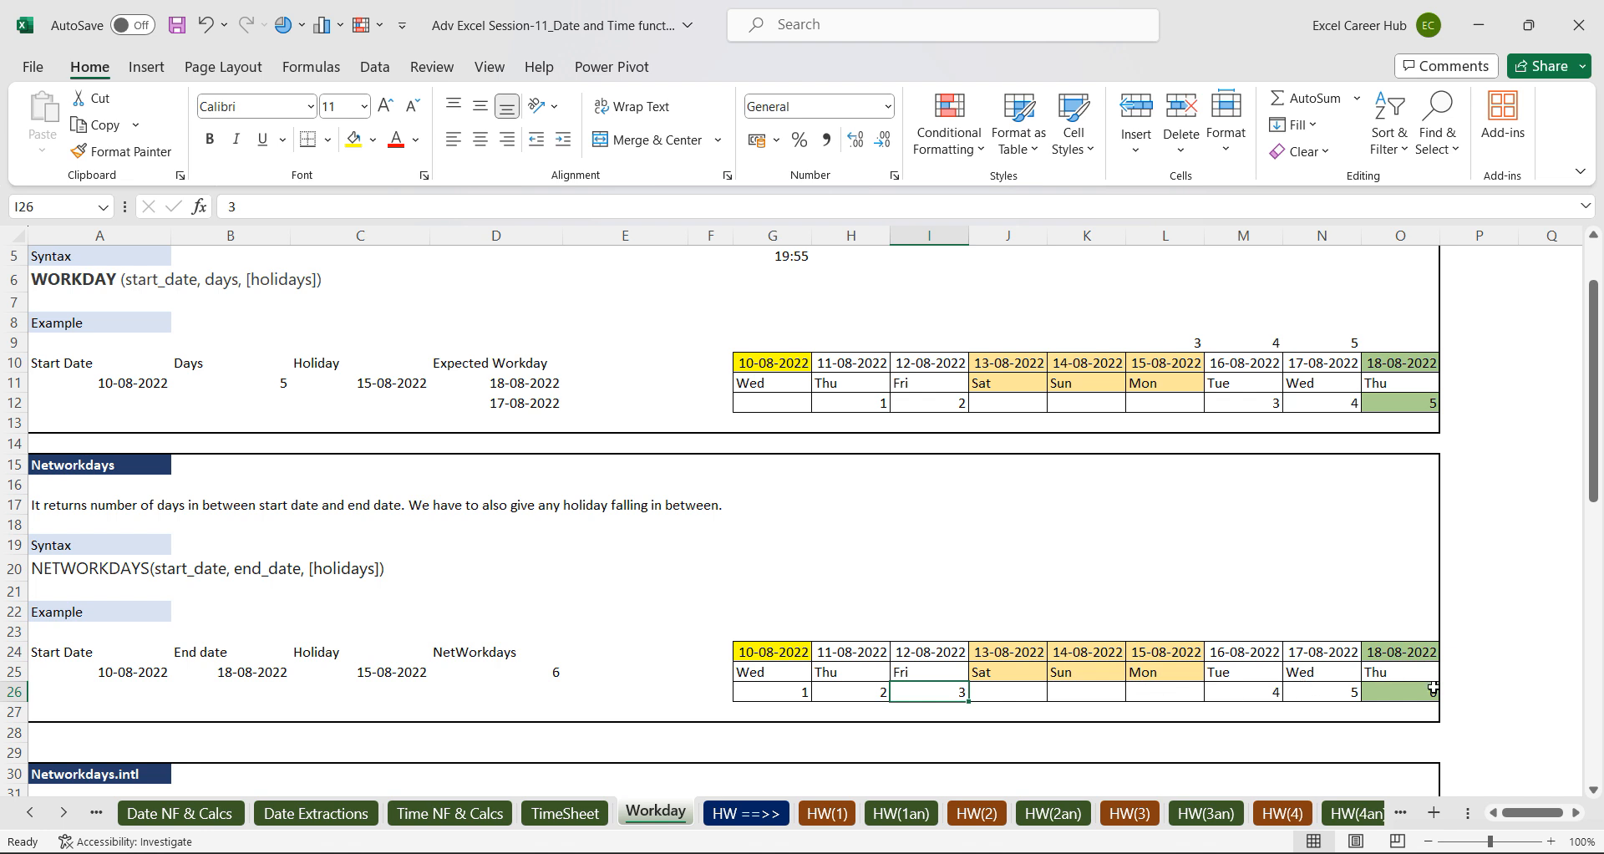
Enter =NETWORKDAYS.INTL(A25,B25,11,C25) in D26, using the Sunday only weekend option, and reselect the cell.
{"action": "left_click", "coordinate": [537, 694]}
{"action": "type", "text": "=net"}
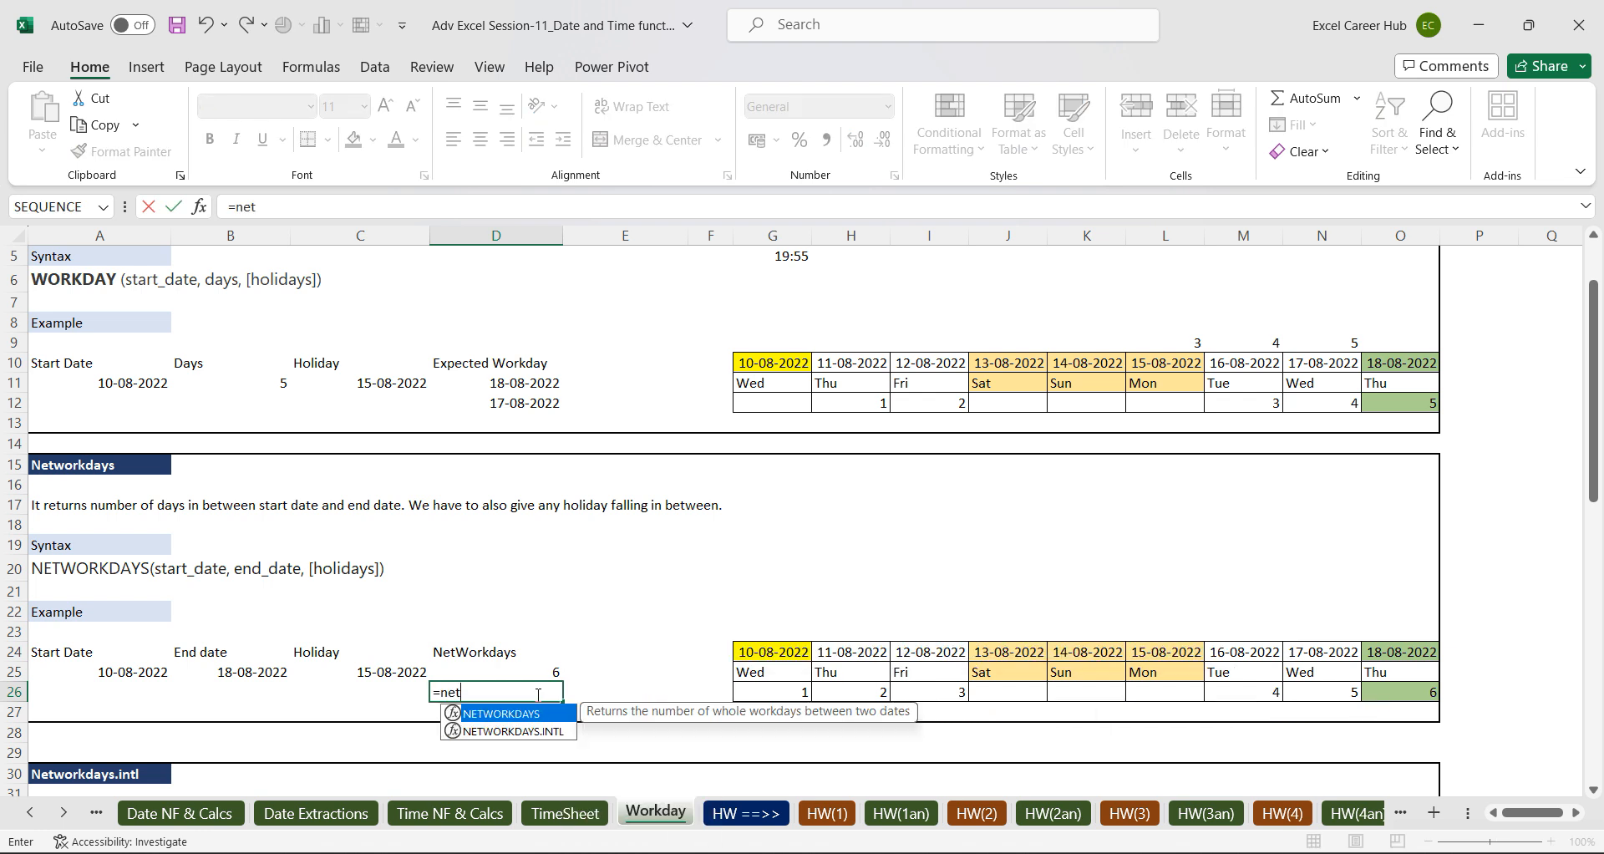
{"action": "double_click", "coordinate": [535, 732]}
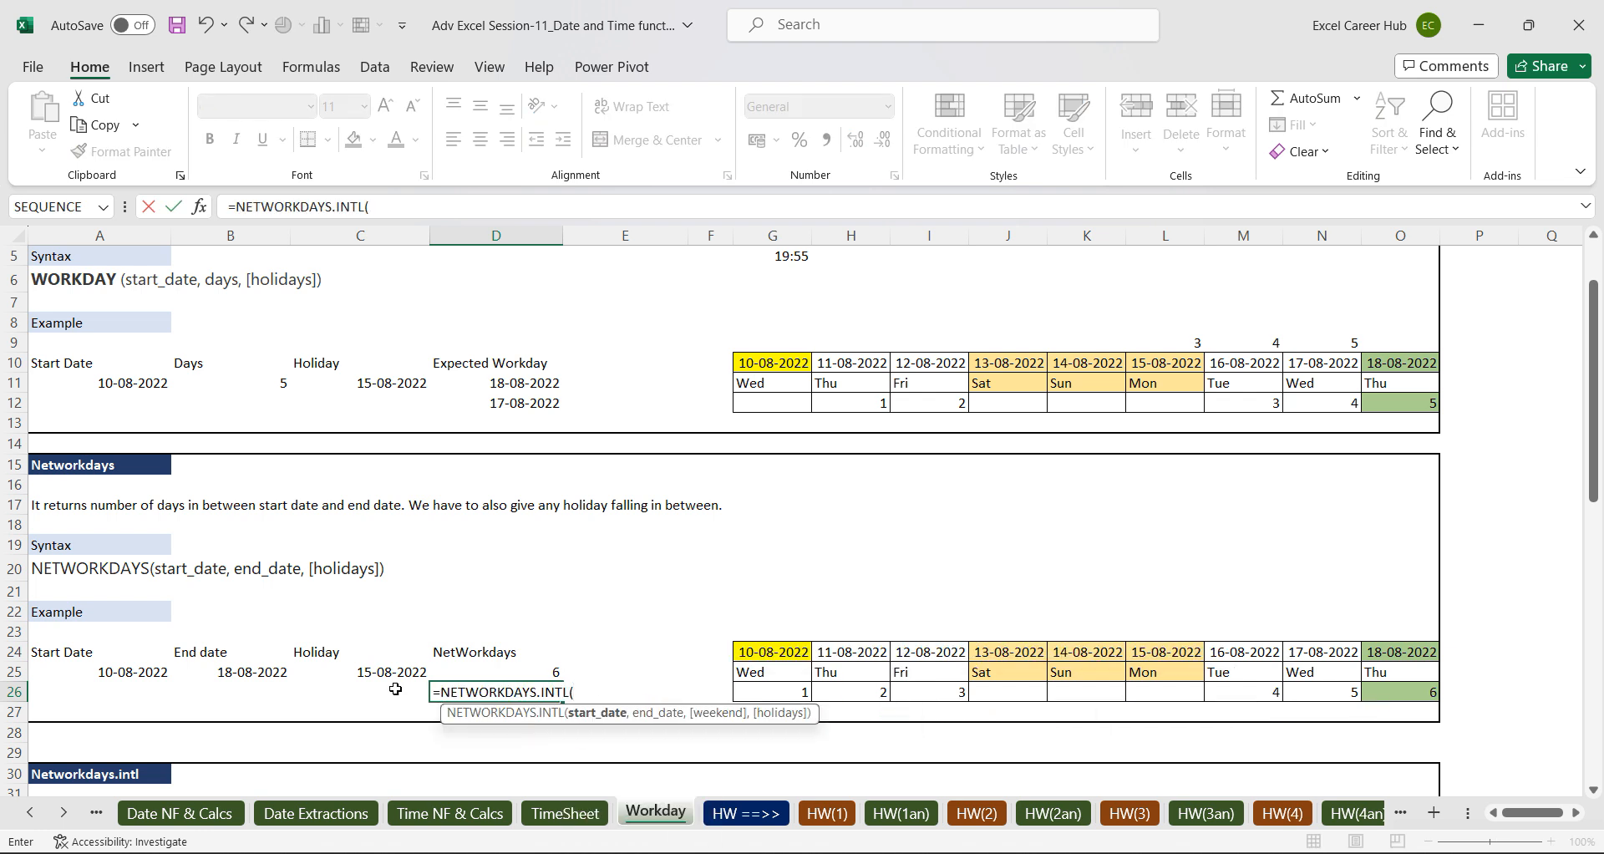
{"action": "left_click", "coordinate": [113, 675]}
{"action": "type", "text": ","}
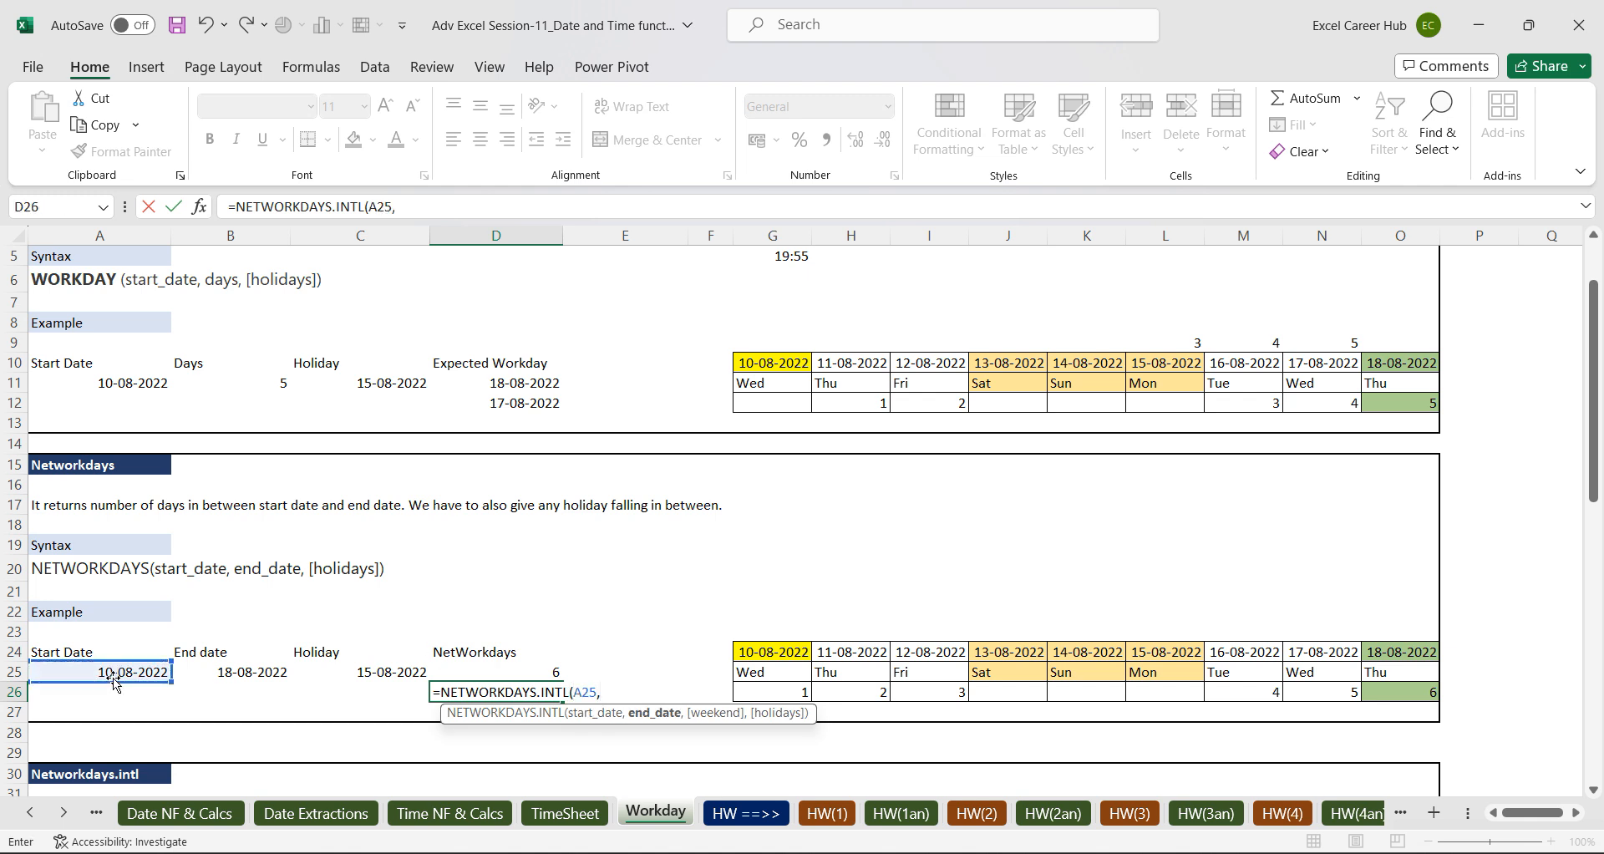
{"action": "left_click", "coordinate": [207, 674]}
{"action": "type", "text": "."}
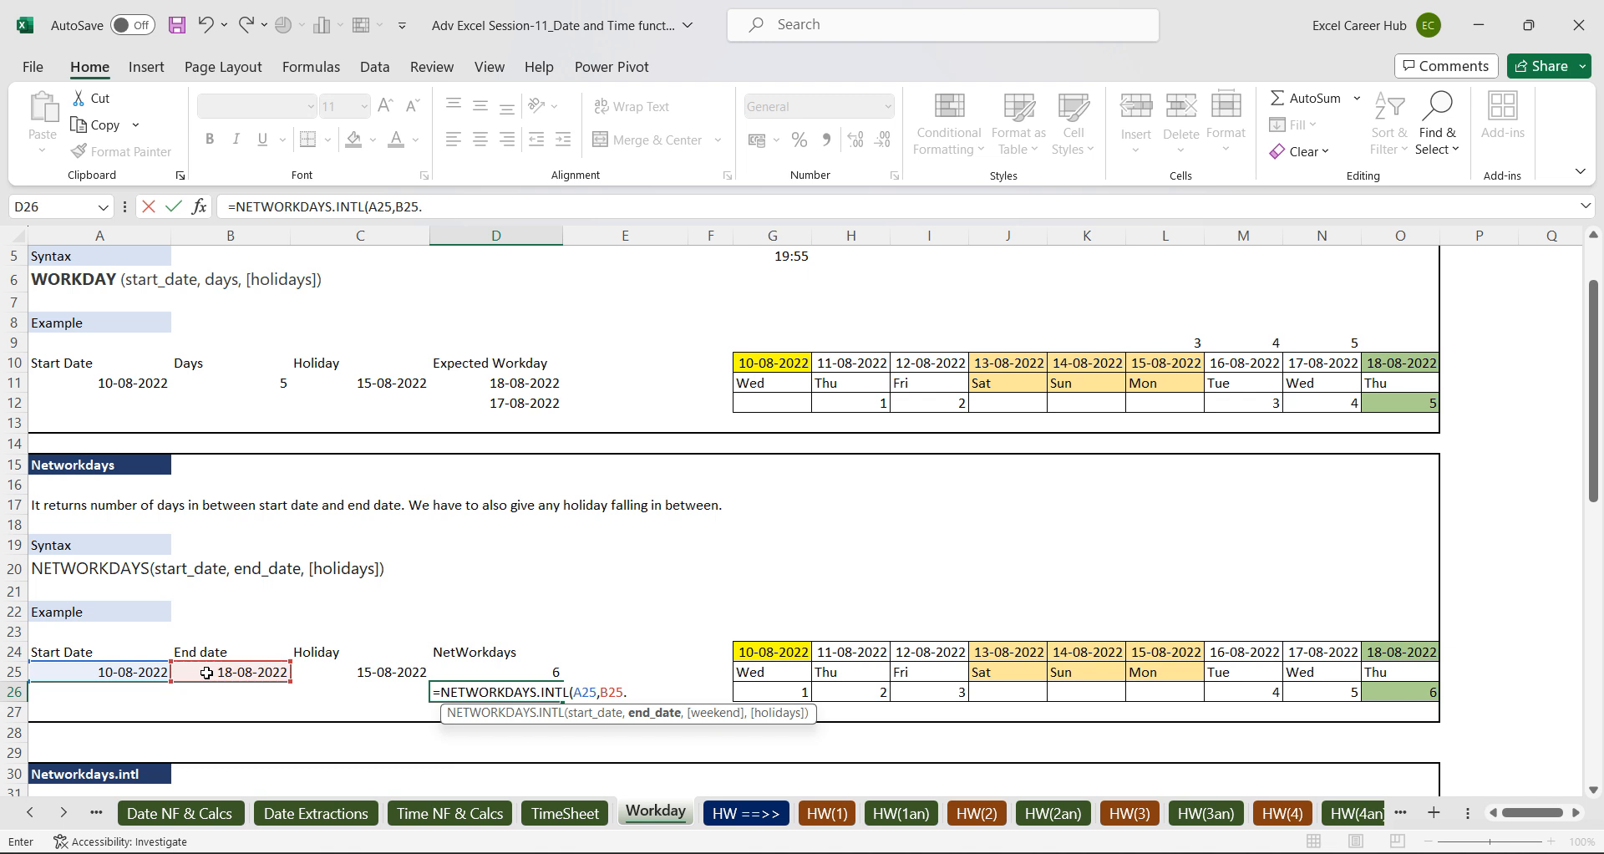
{"action": "key", "text": "BackSpace"}
{"action": "type", "text": ","}
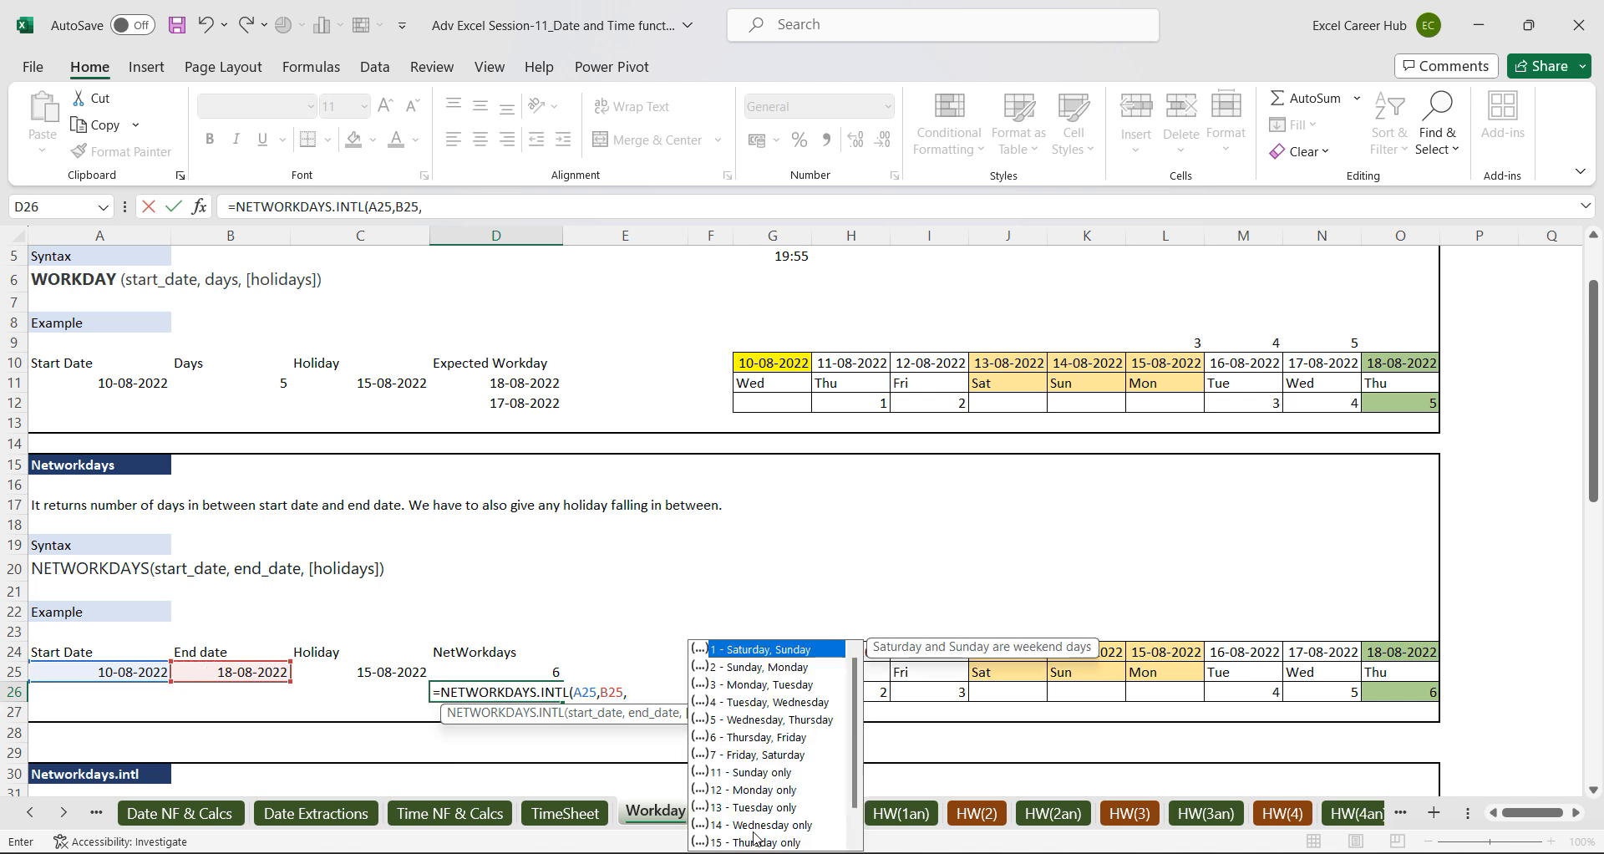
{"action": "double_click", "coordinate": [753, 772]}
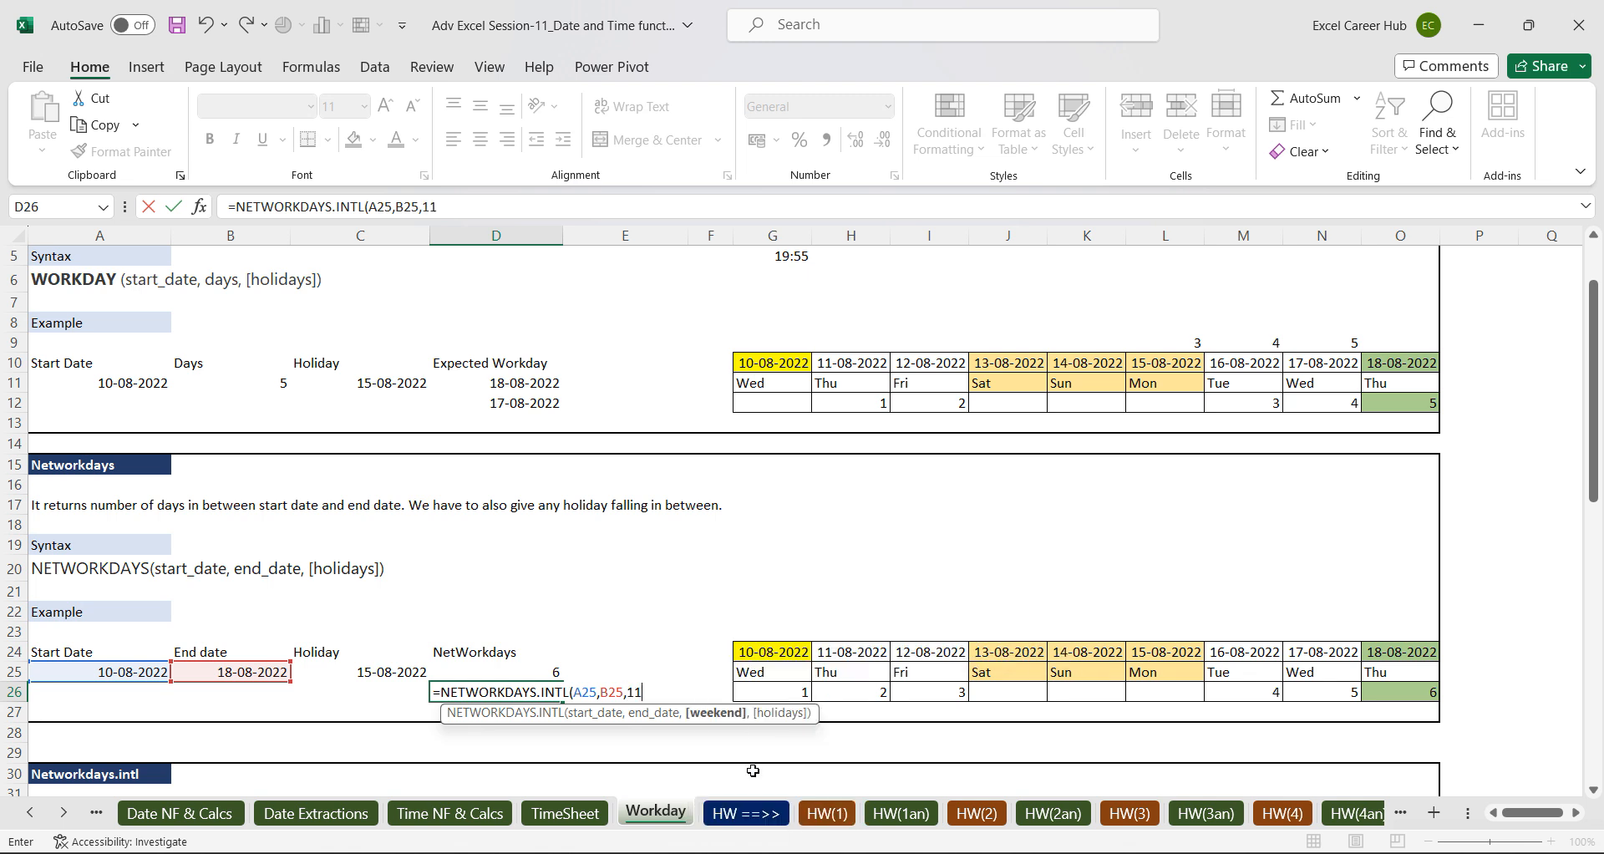
{"action": "type", "text": ","}
{"action": "left_click", "coordinate": [381, 672]}
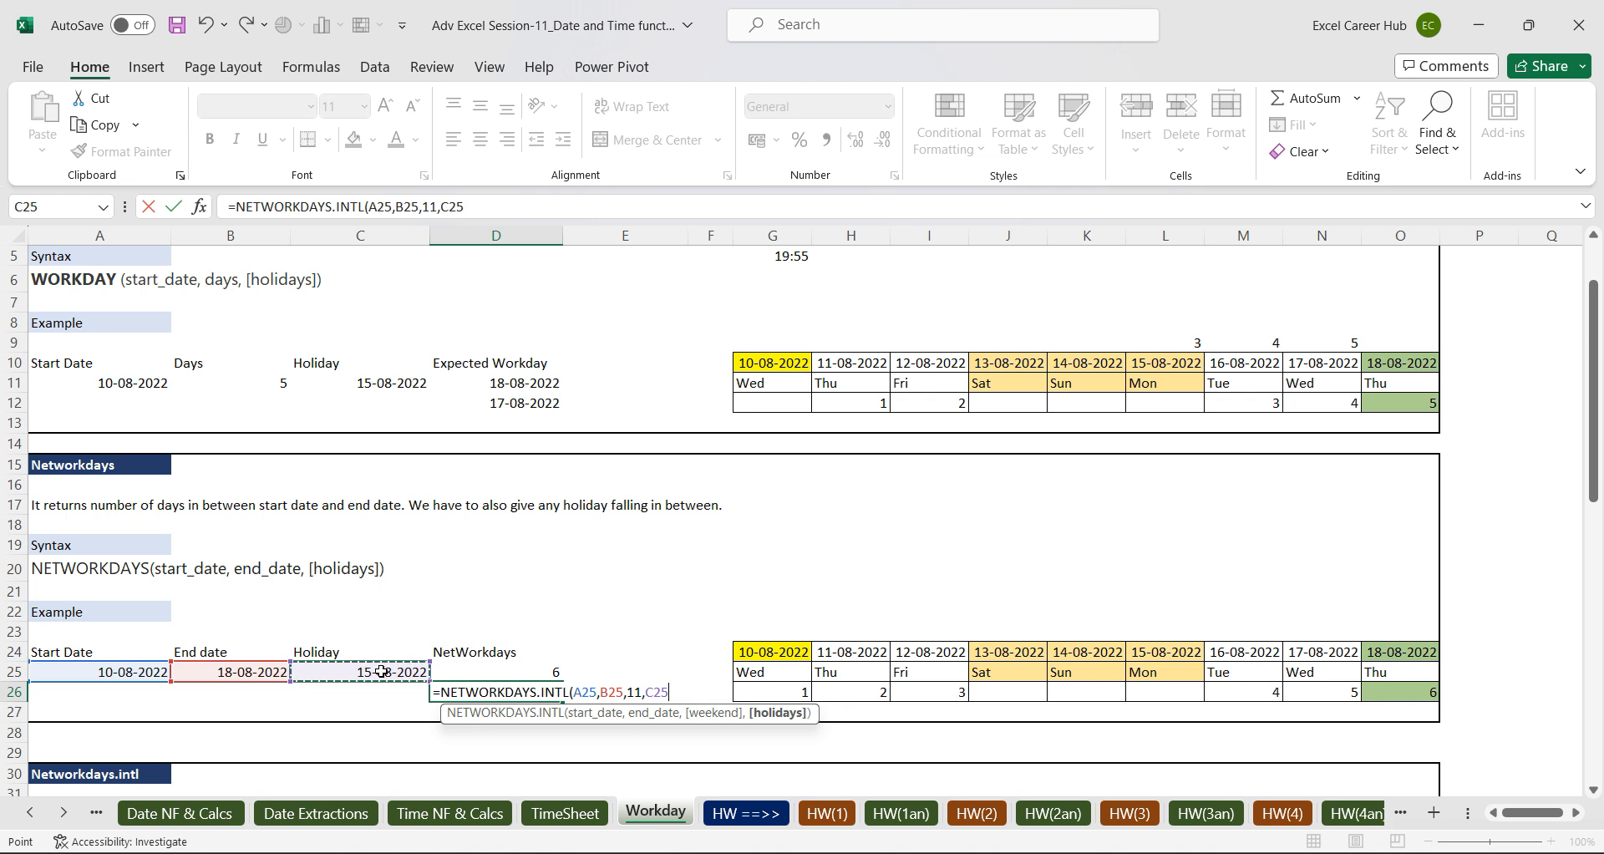
{"action": "key", "text": "Return"}
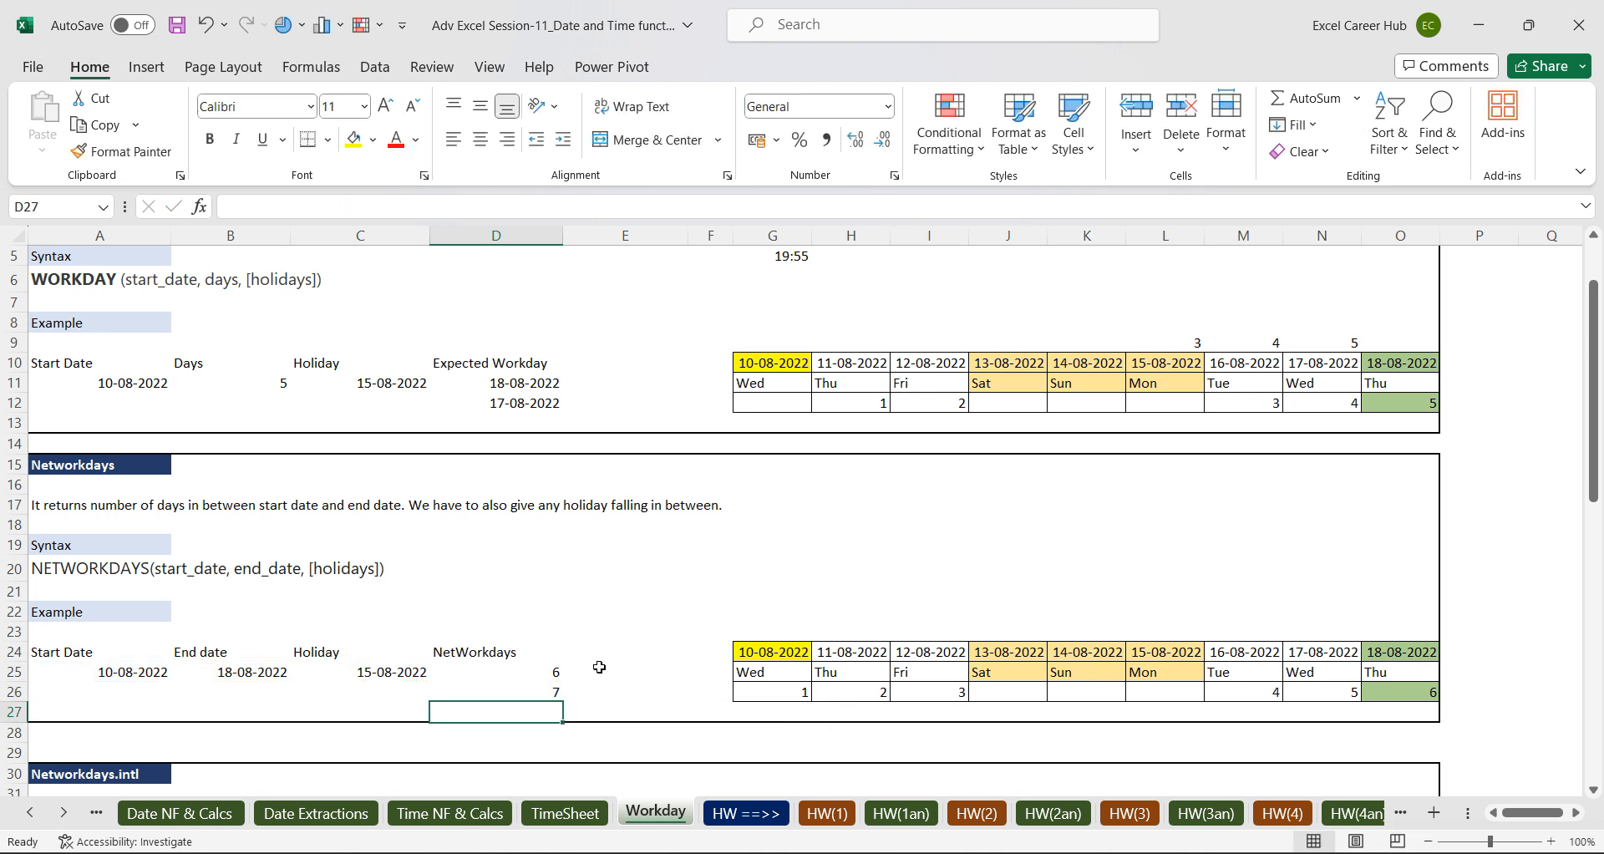
{"action": "left_click", "coordinate": [543, 692]}
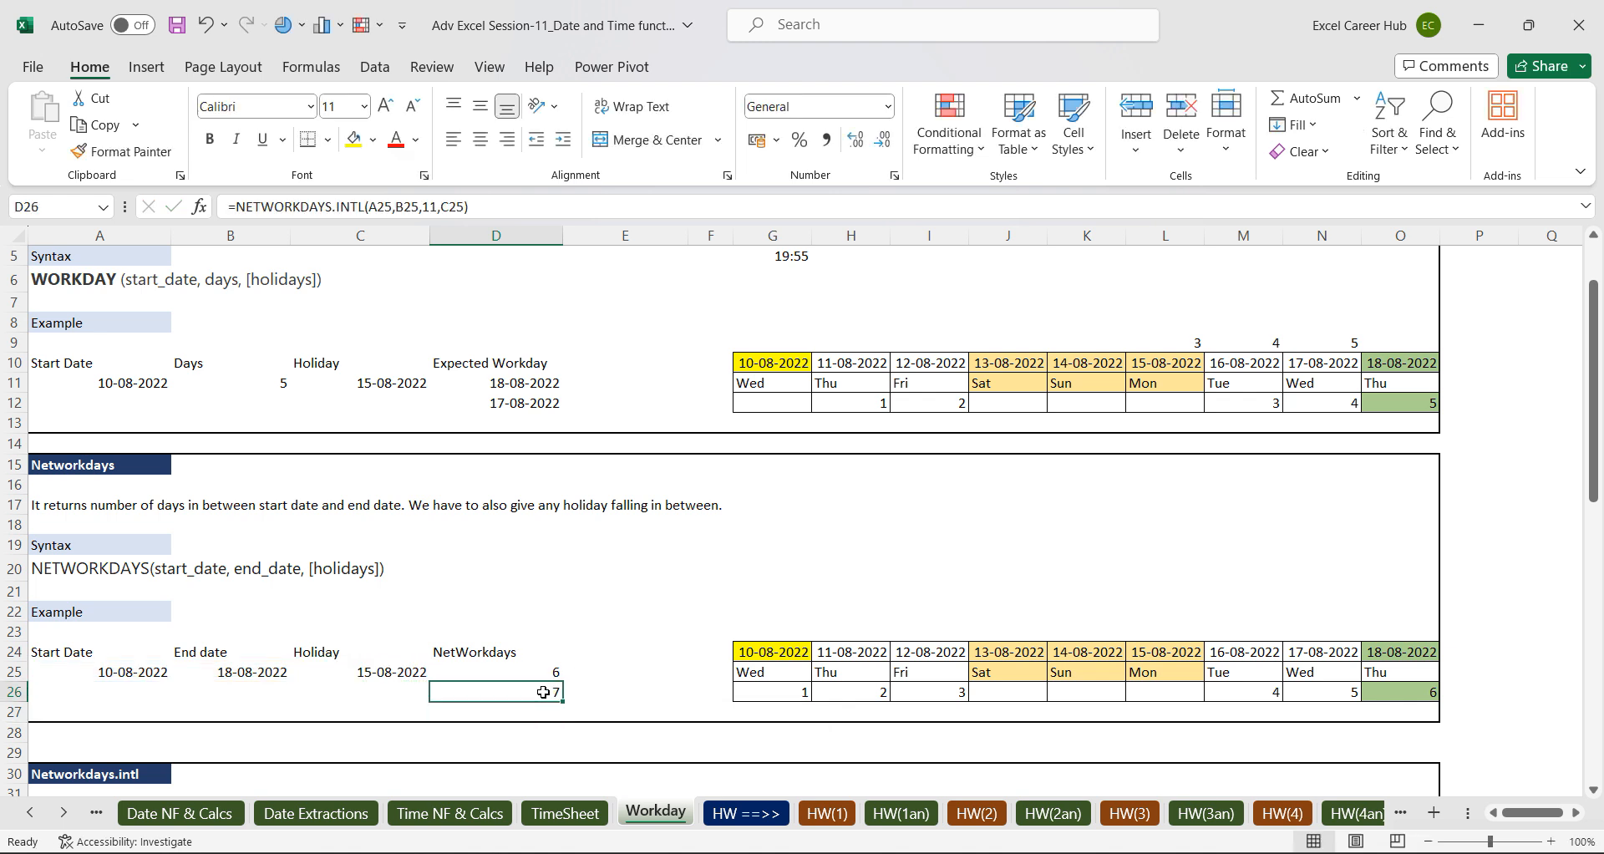